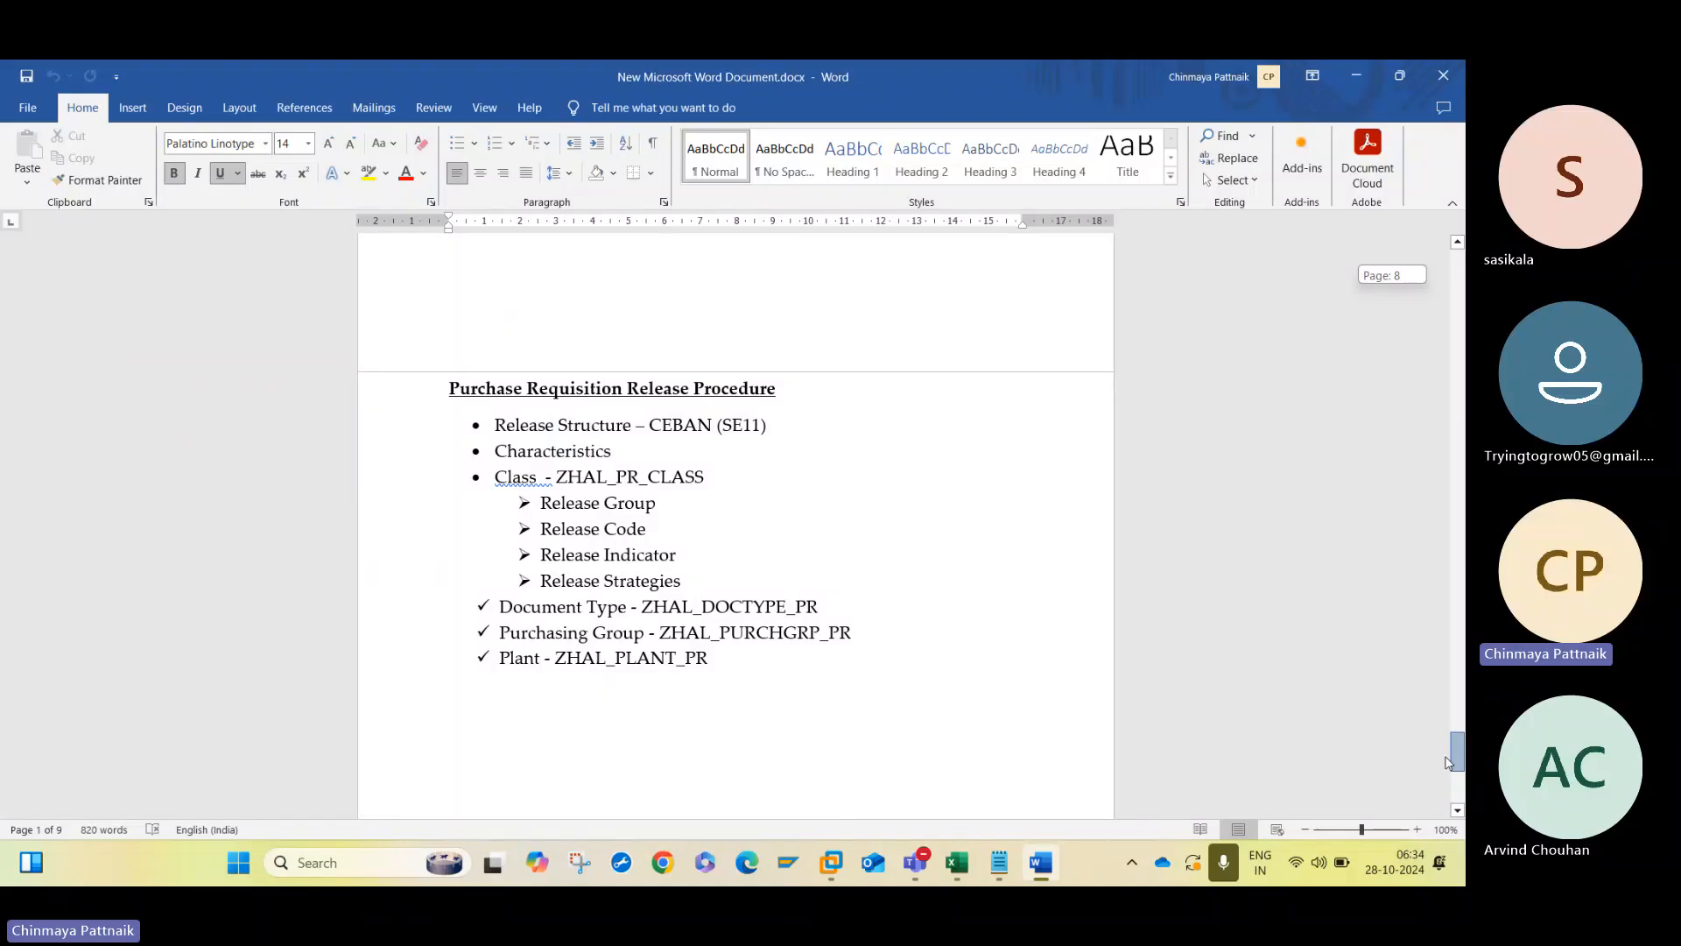
- Copy the whole Purchase Requisition Release Procedure section and paste the copy below it at the end of the document
drag(1447, 761, 1447, 773)
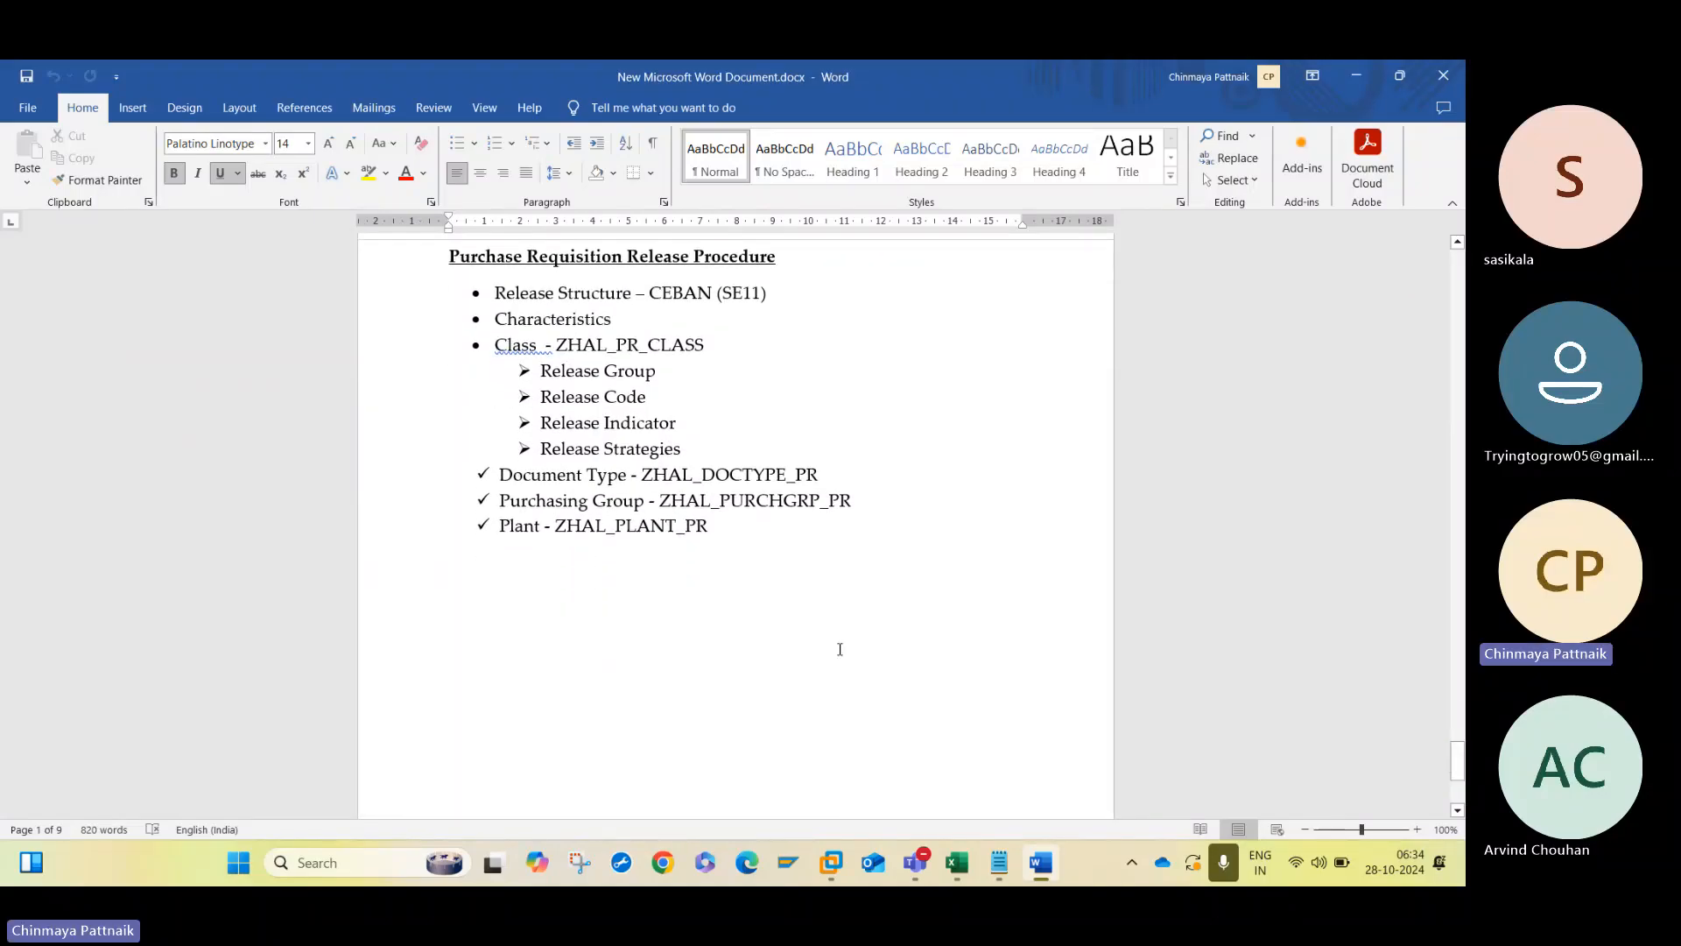
drag(741, 532, 443, 271)
key(ctrl+c)
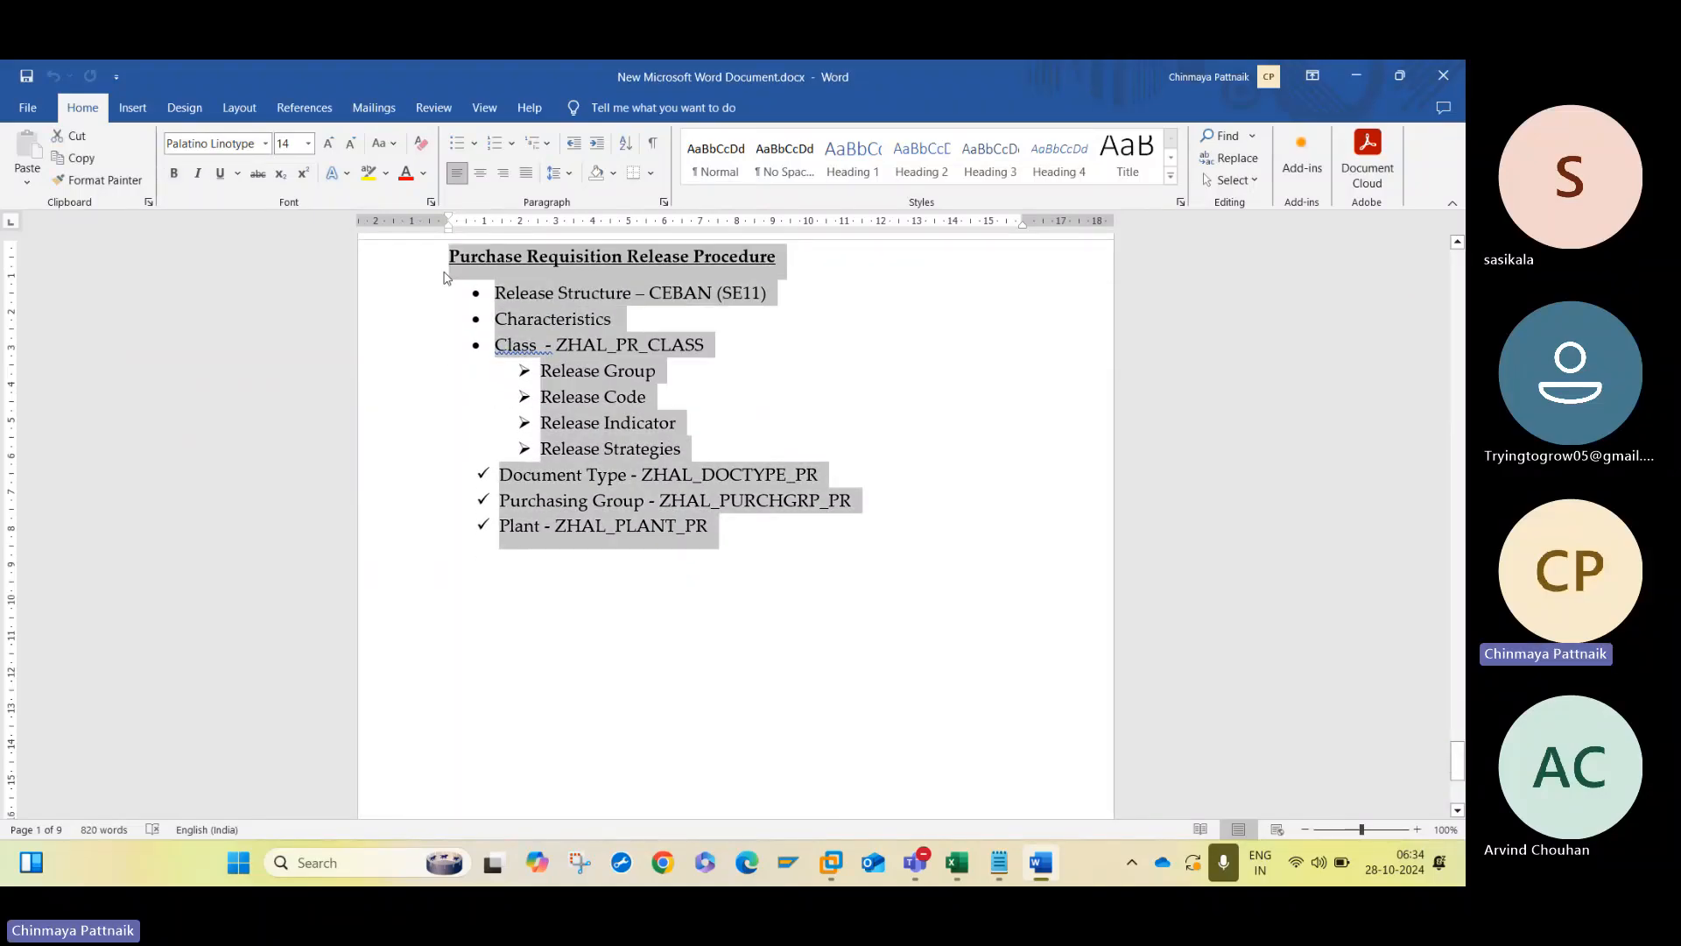
drag(1458, 751, 1458, 771)
click(529, 319)
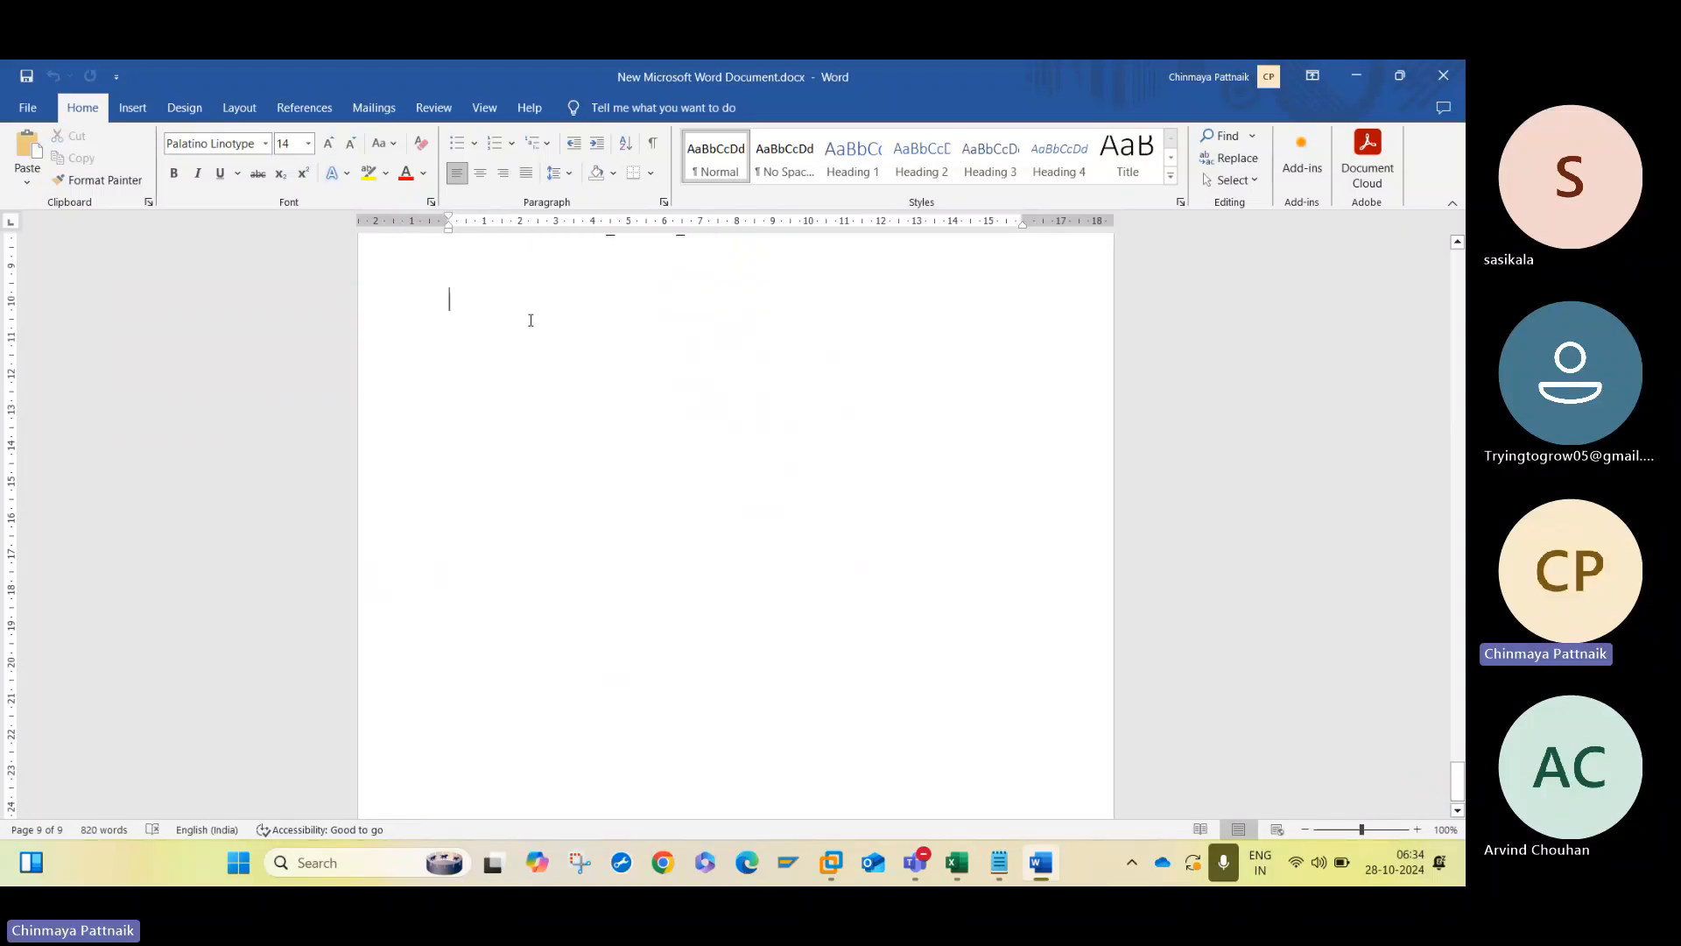
key(ctrl+v)
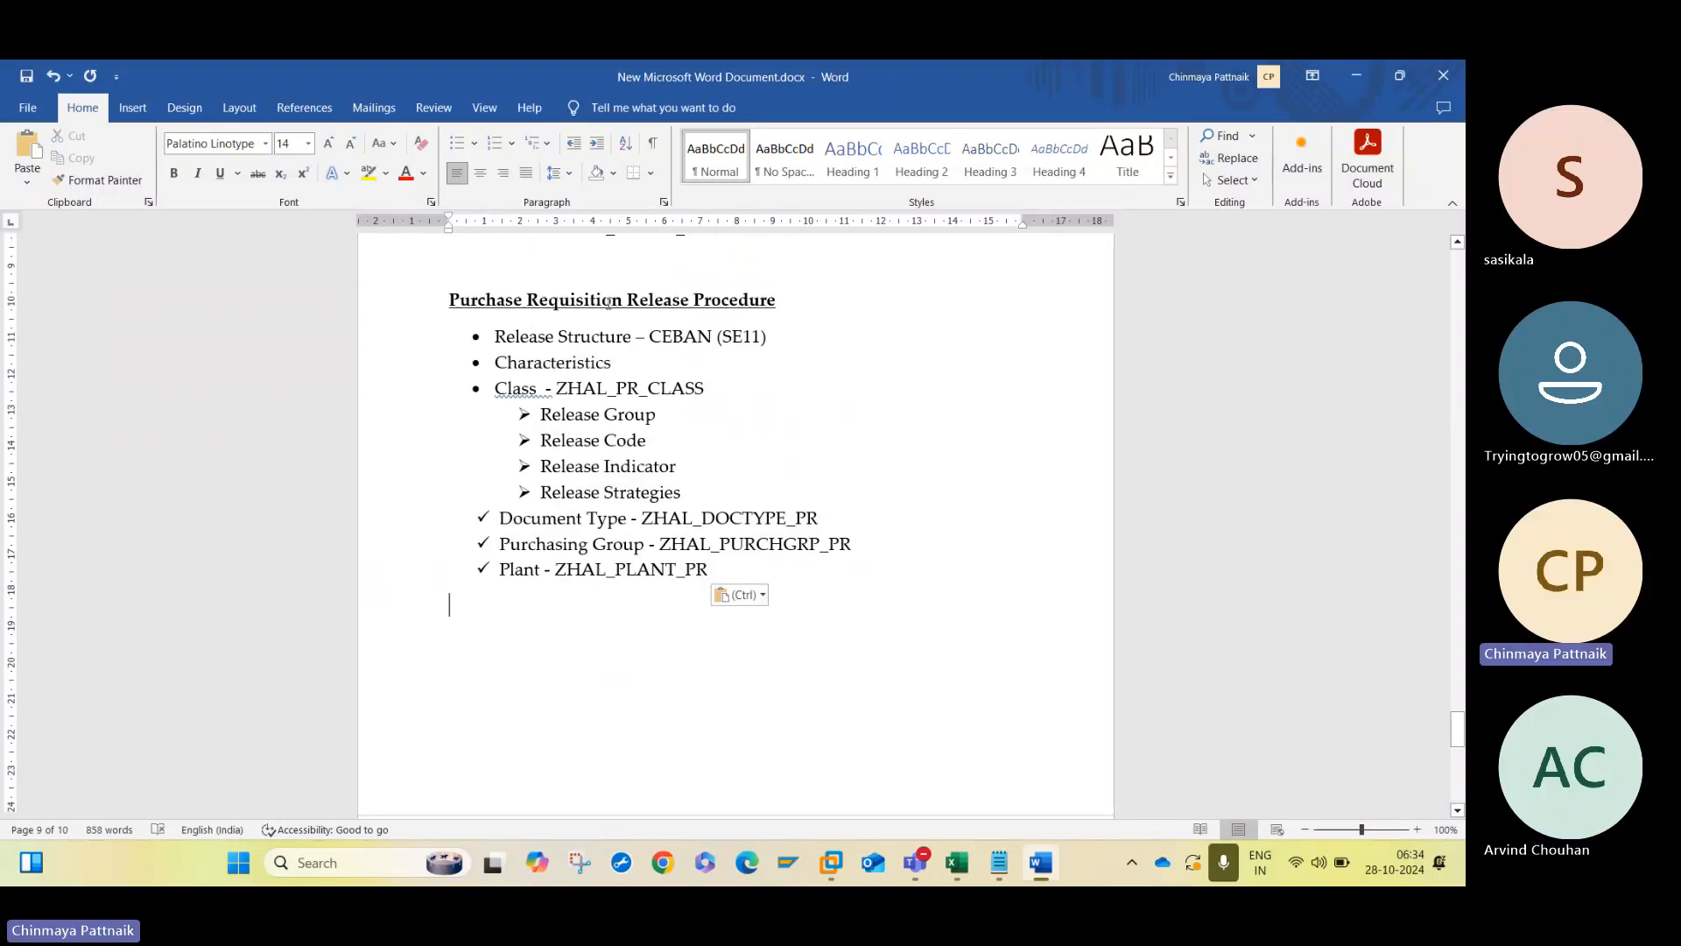
- Change "Requisition" to "Order" in the pasted section's heading so it reads "Purchase Order Release Procedure"
click(608, 302)
key(BackSpace)
key(BackSpace)
key(BackSpace)
key(BackSpace)
key(BackSpace)
key(BackSpace)
key(BackSpace)
key(BackSpace)
key(BackSpace)
key(BackSpace)
key(BackSpace)
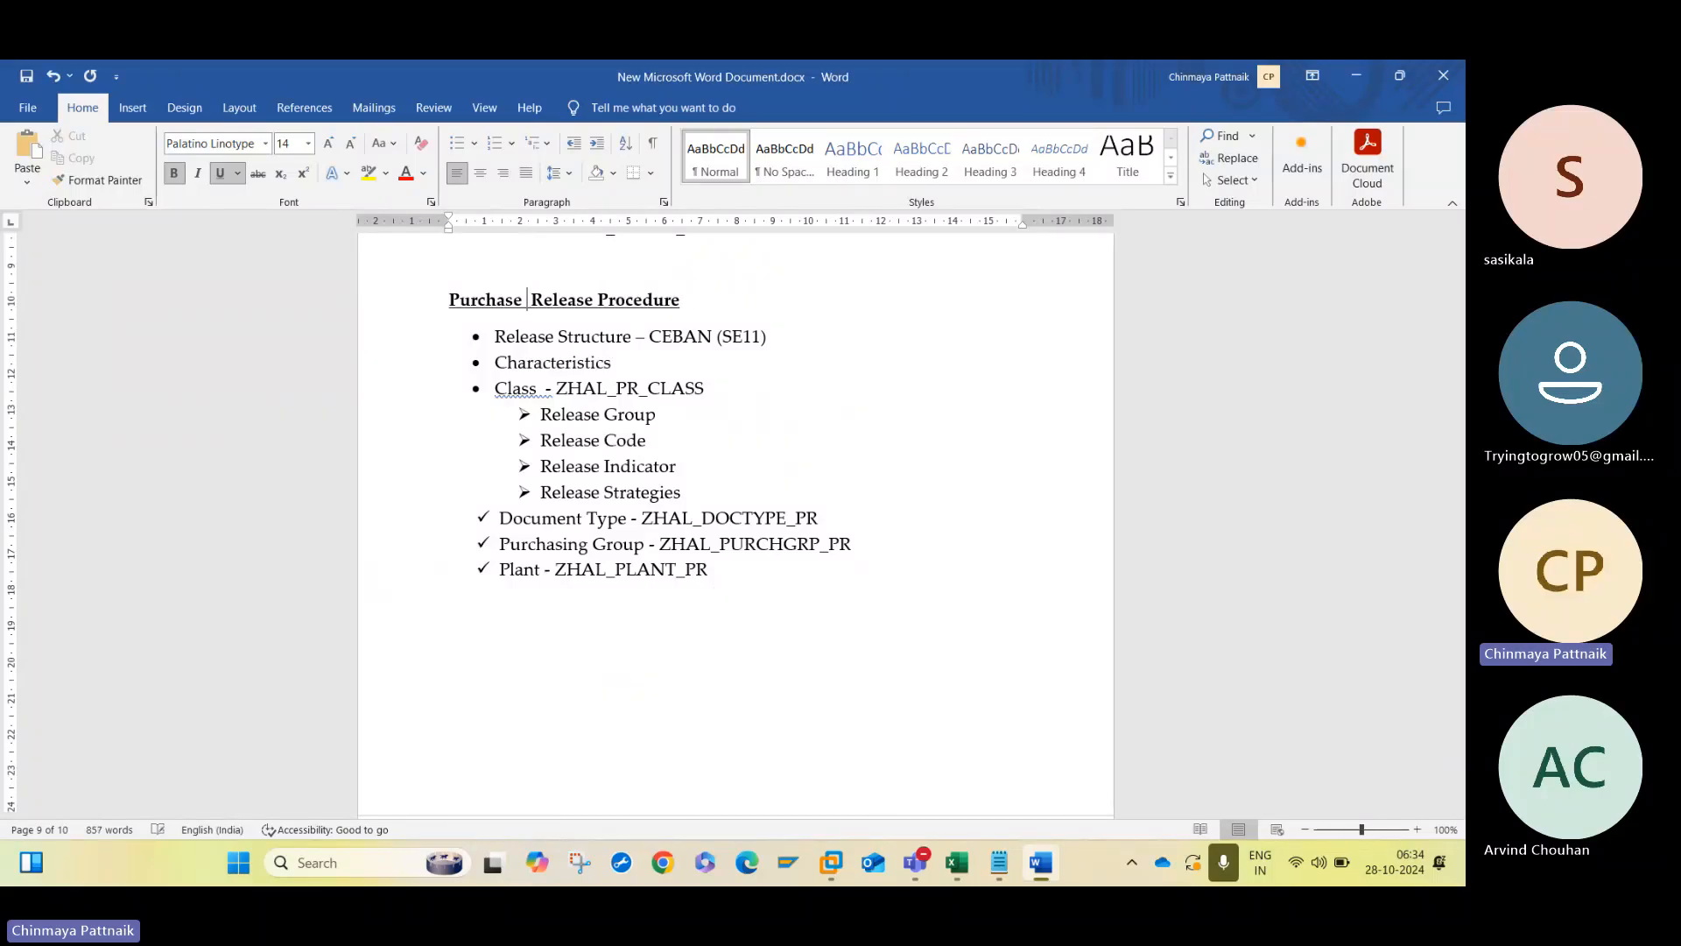
text(Order)
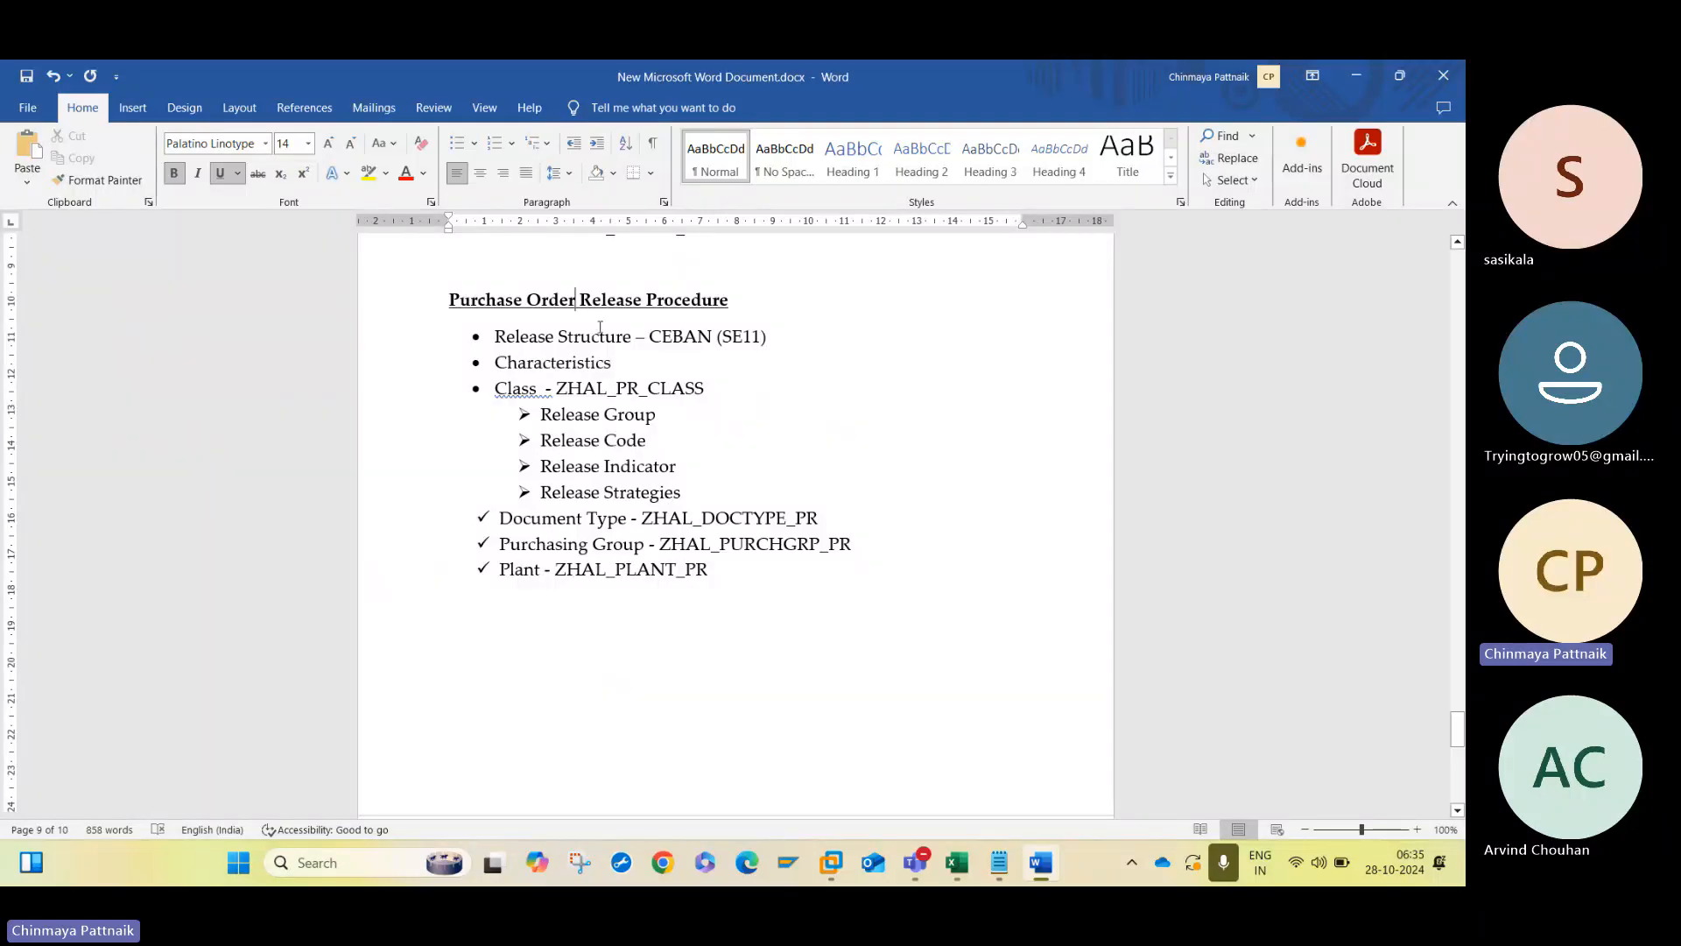
- Change the release structure in the Purchase Order section to CEKKO
click(1417, 829)
click(1418, 829)
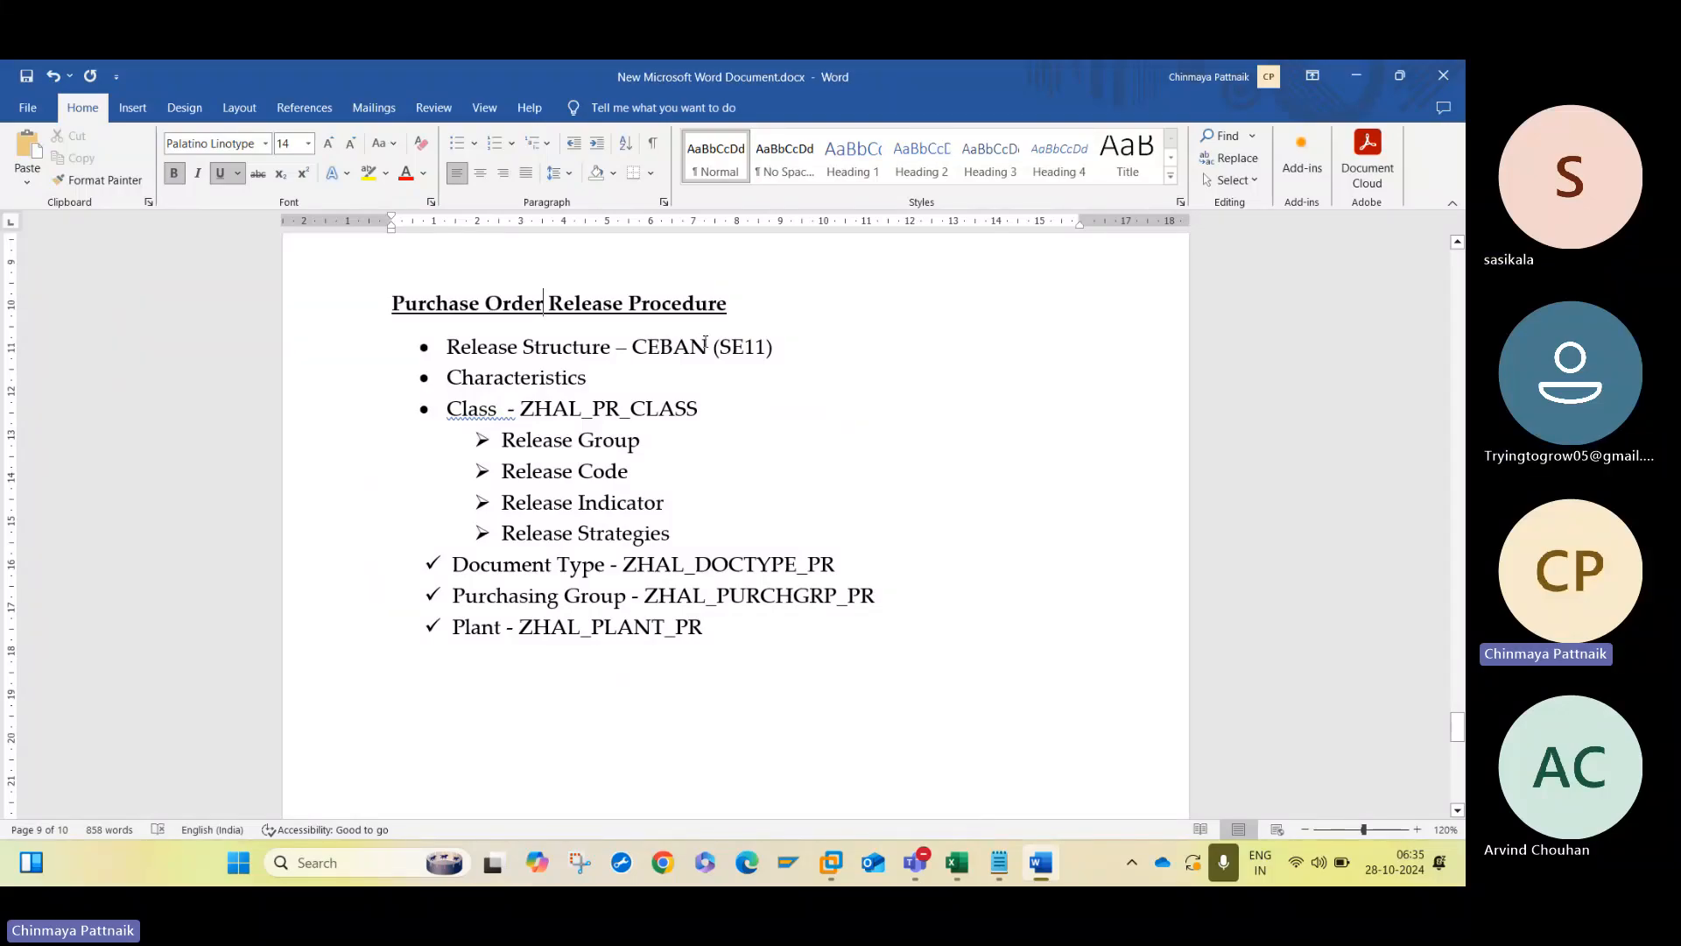
key(BackSpace)
key(BackSpace)
key(BackSpace)
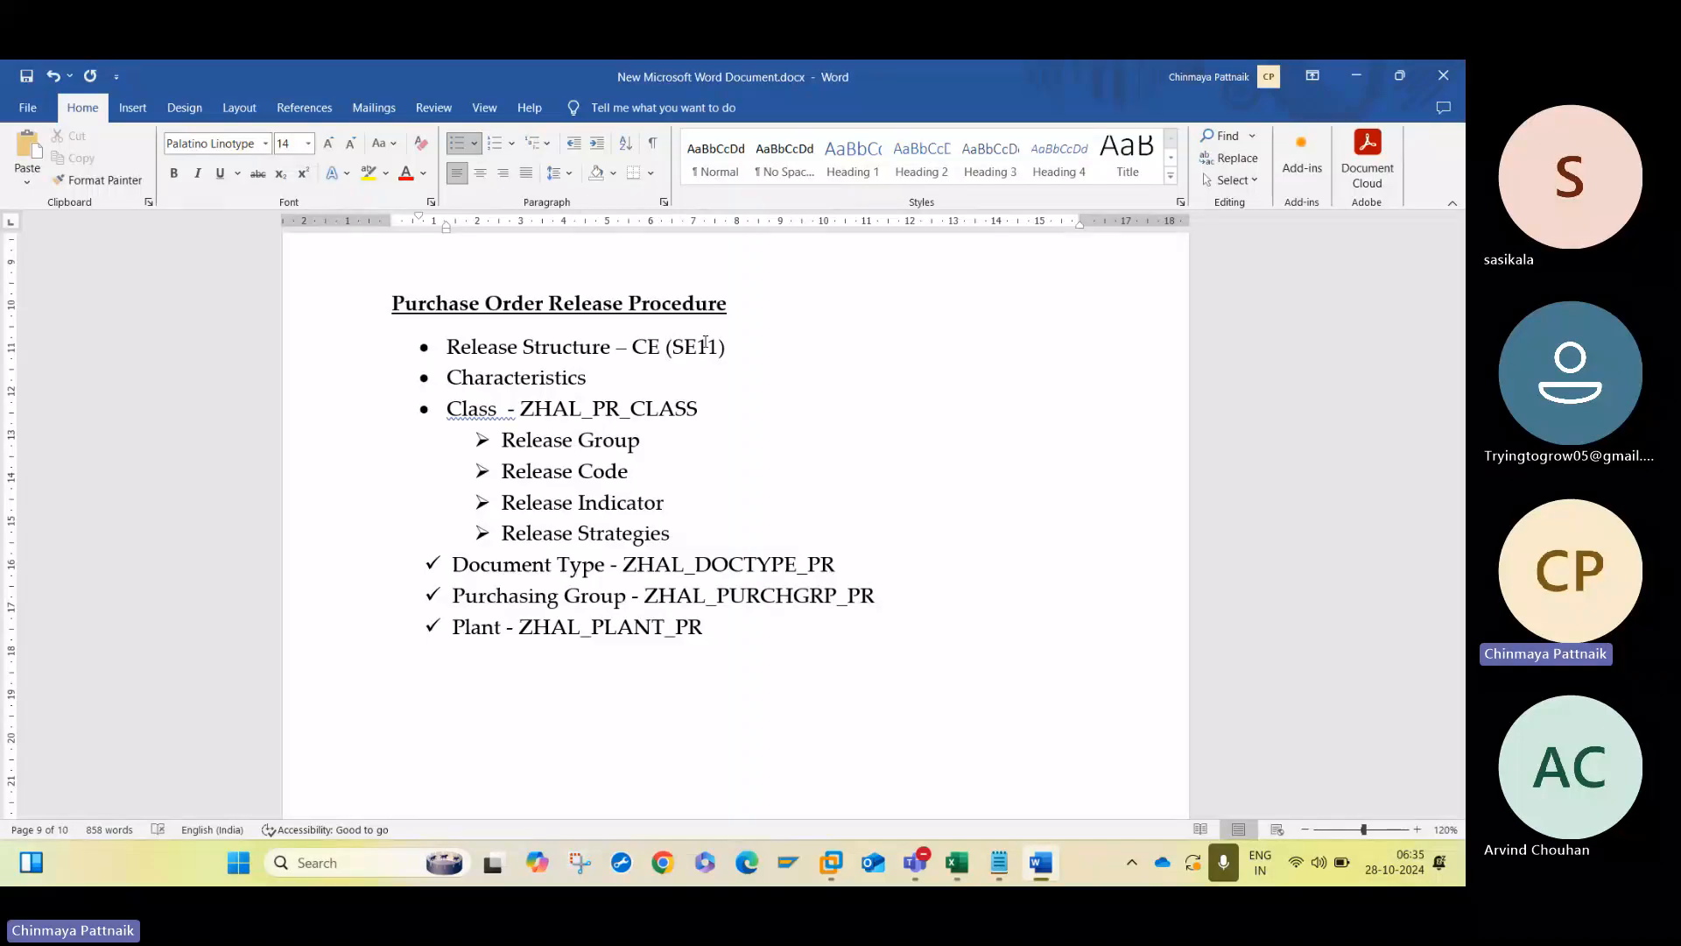
text(KKO)
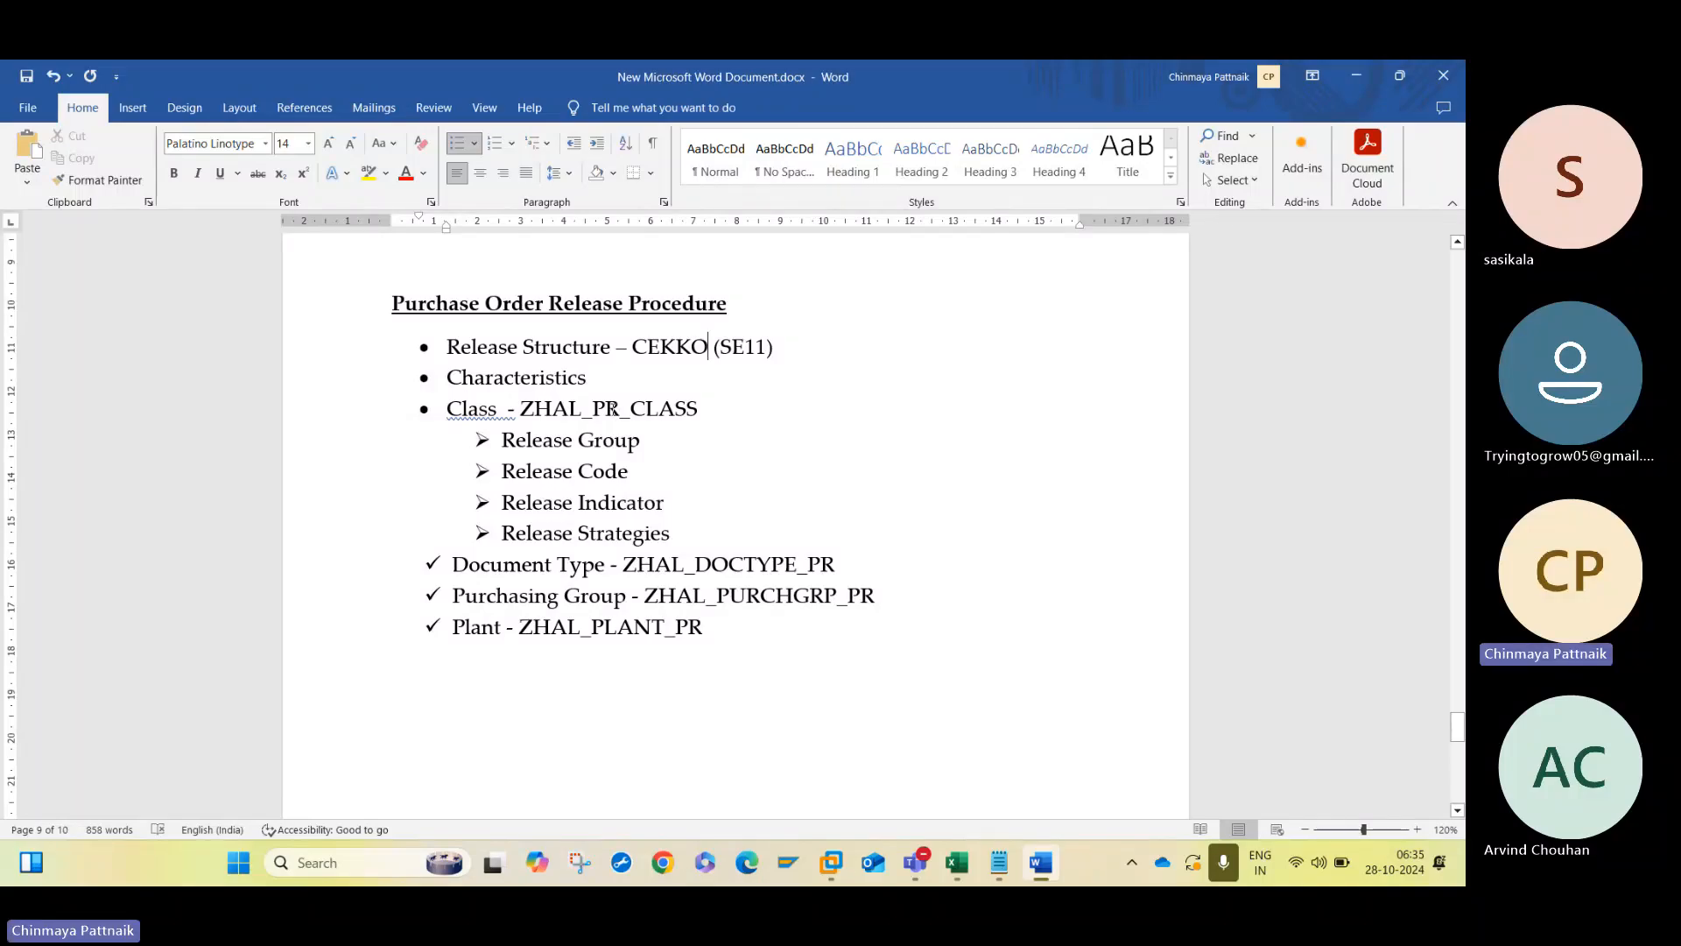
- Rename the class in the Purchase Order section to ZHAL_PO_CLASS
click(612, 407)
key(Right)
key(BackSpace)
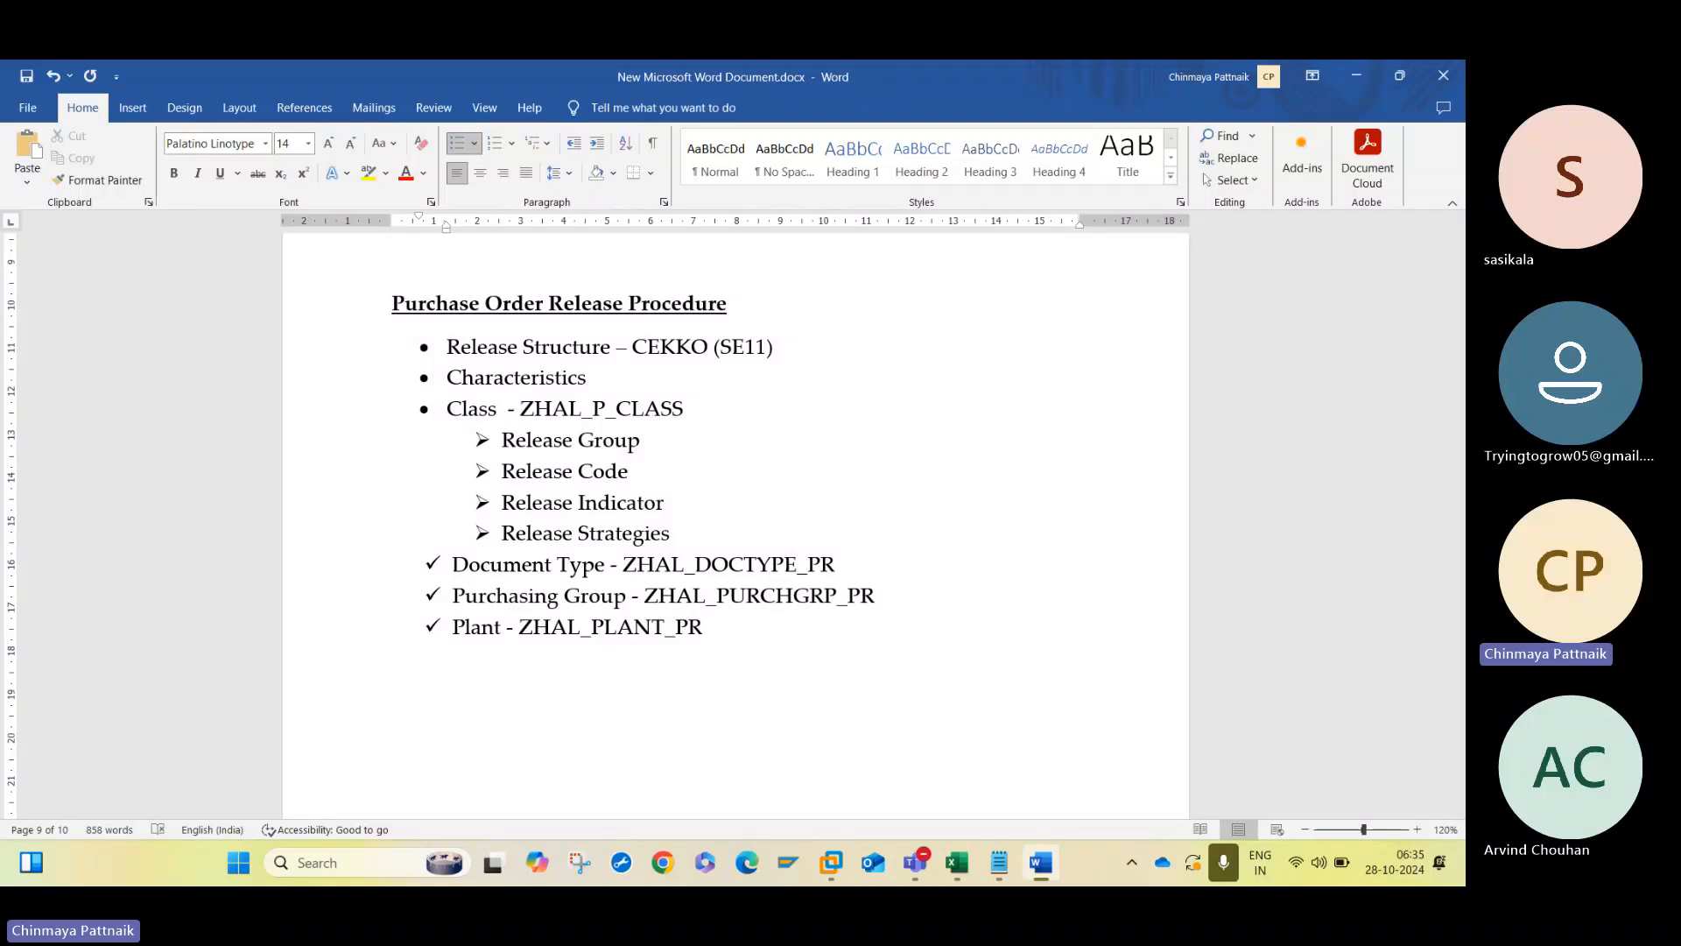
text(O)
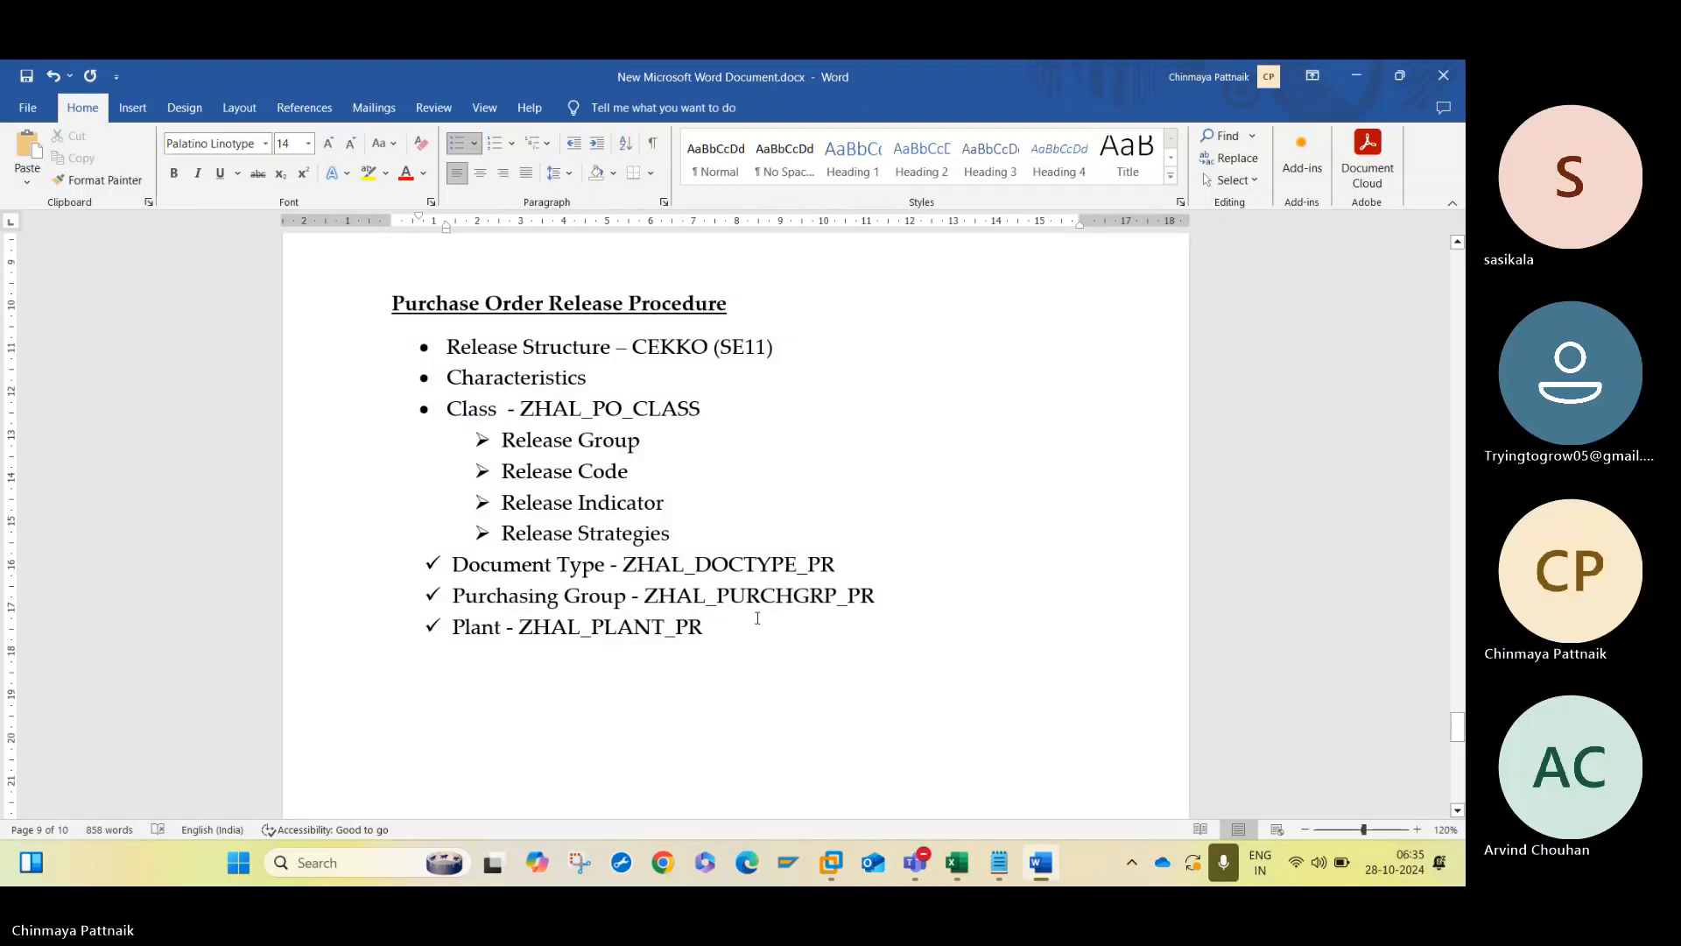
- Change the suffix to PO in the Purchase Order section's plant, purchasing group and document type names, giving ZHAL_PLANT_PO, ZHAL_PURCHGRP_PO and ZHAL_DOCTYPE_PO
click(741, 640)
key(BackSpace)
text(O)
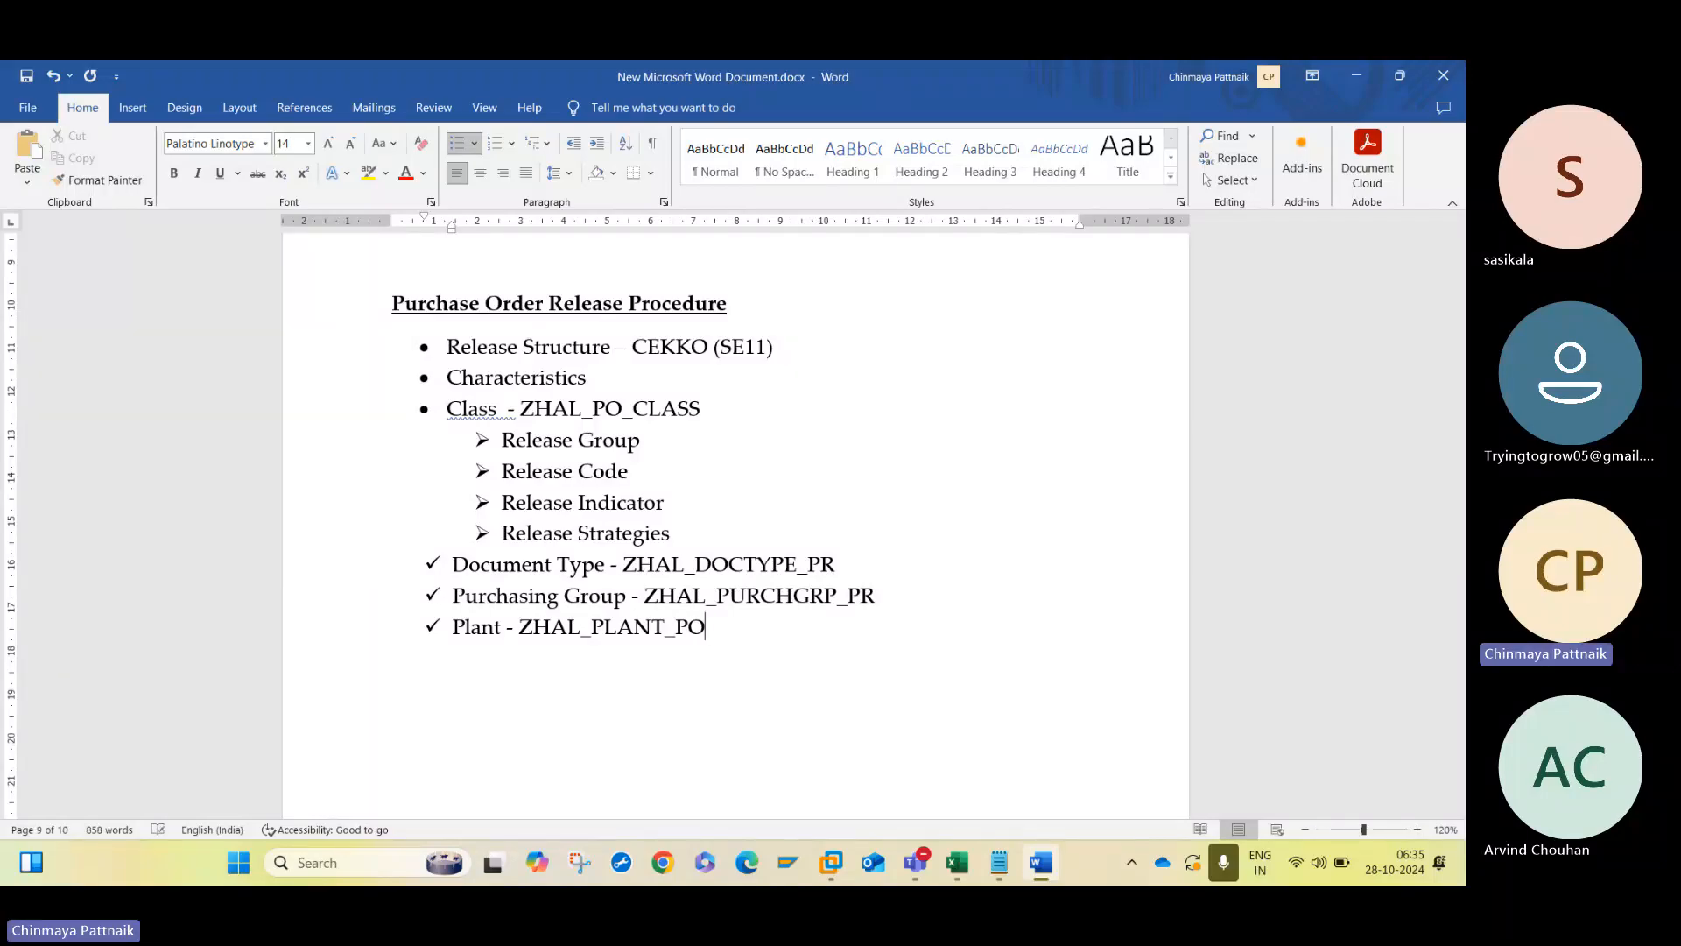
key(BackSpace)
text(O)
click(848, 565)
key(BackSpace)
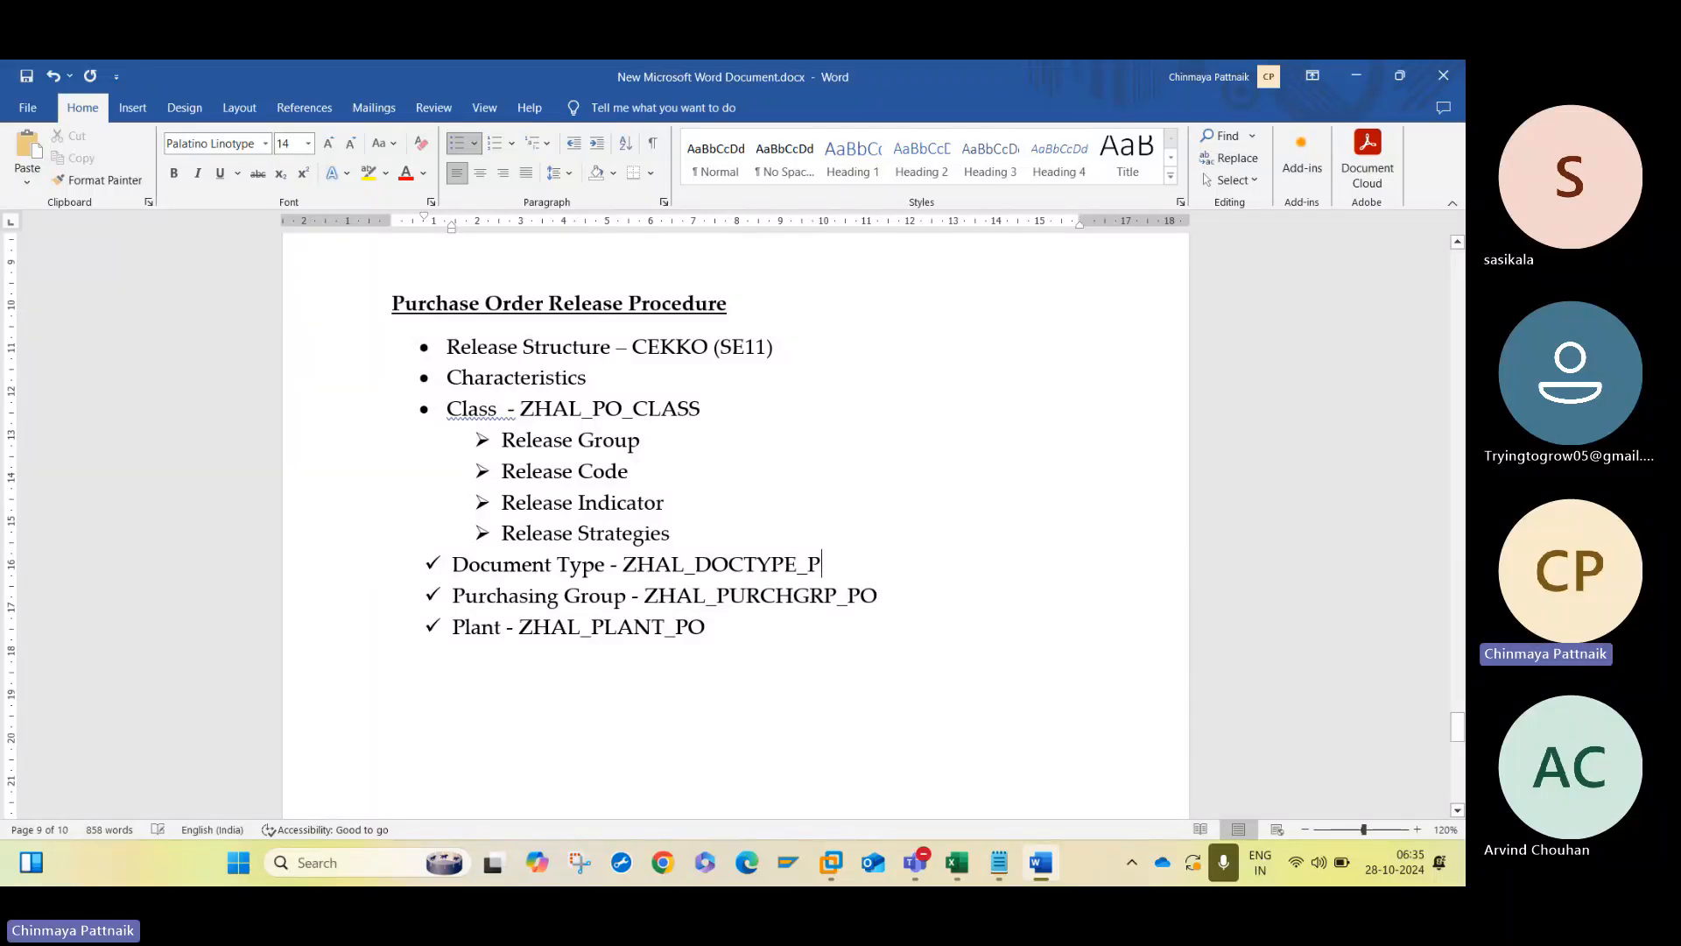
text(O)
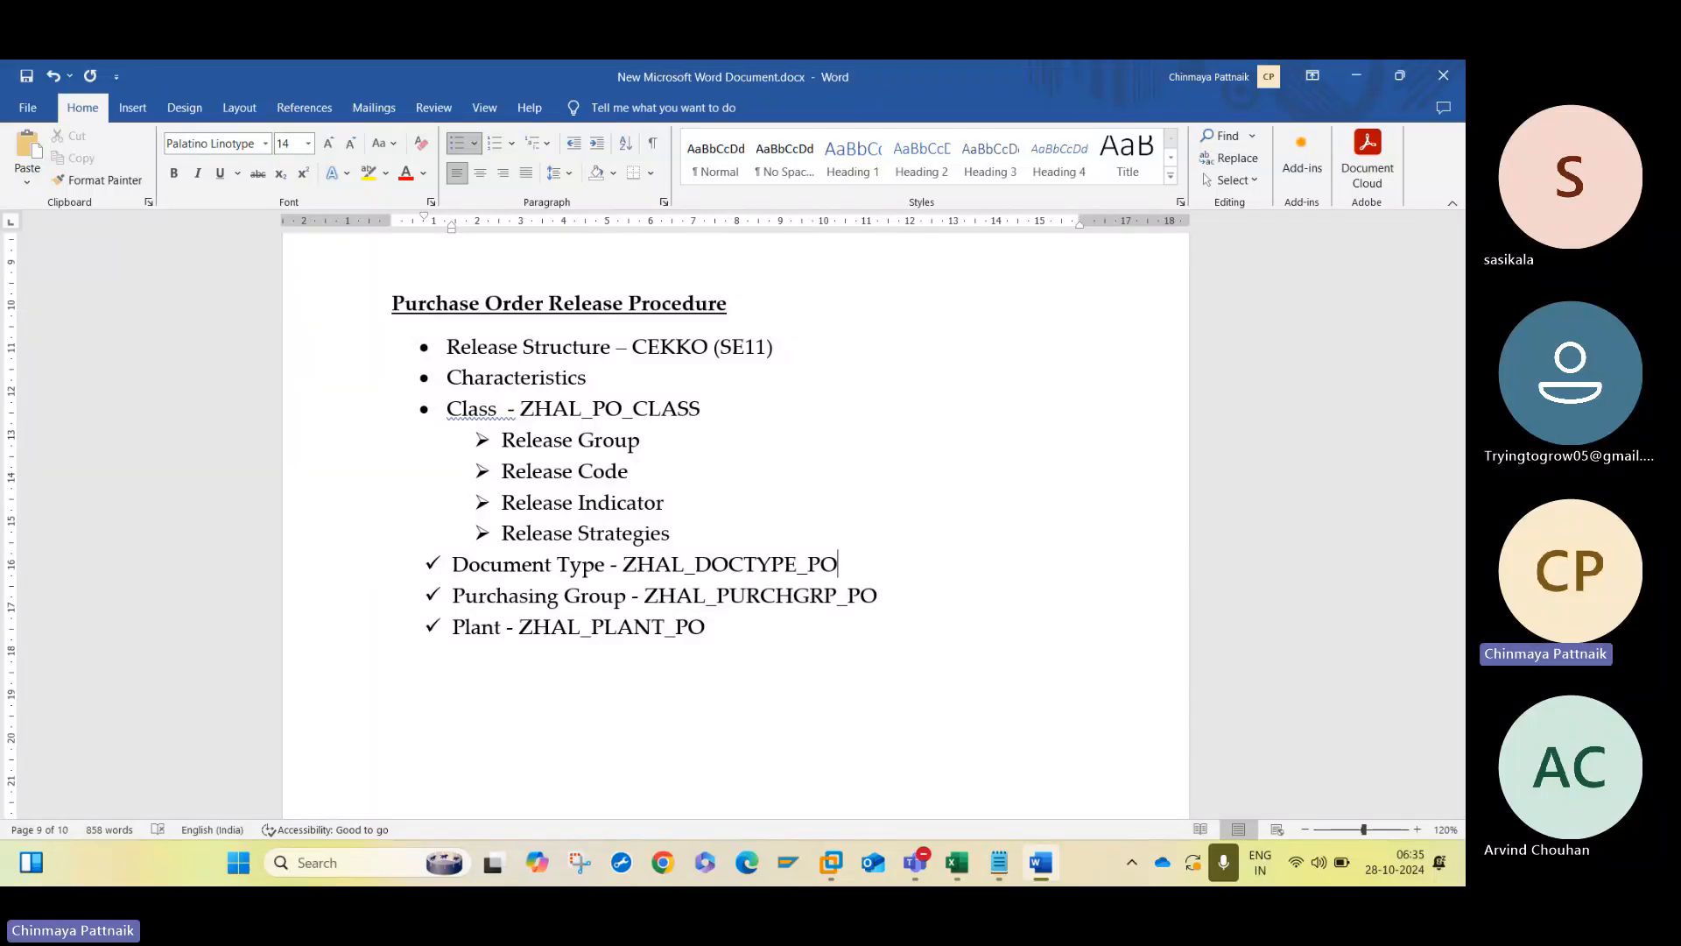
- Add a new check-mark item "Net Value -" below the Plant line
click(742, 667)
key(Return)
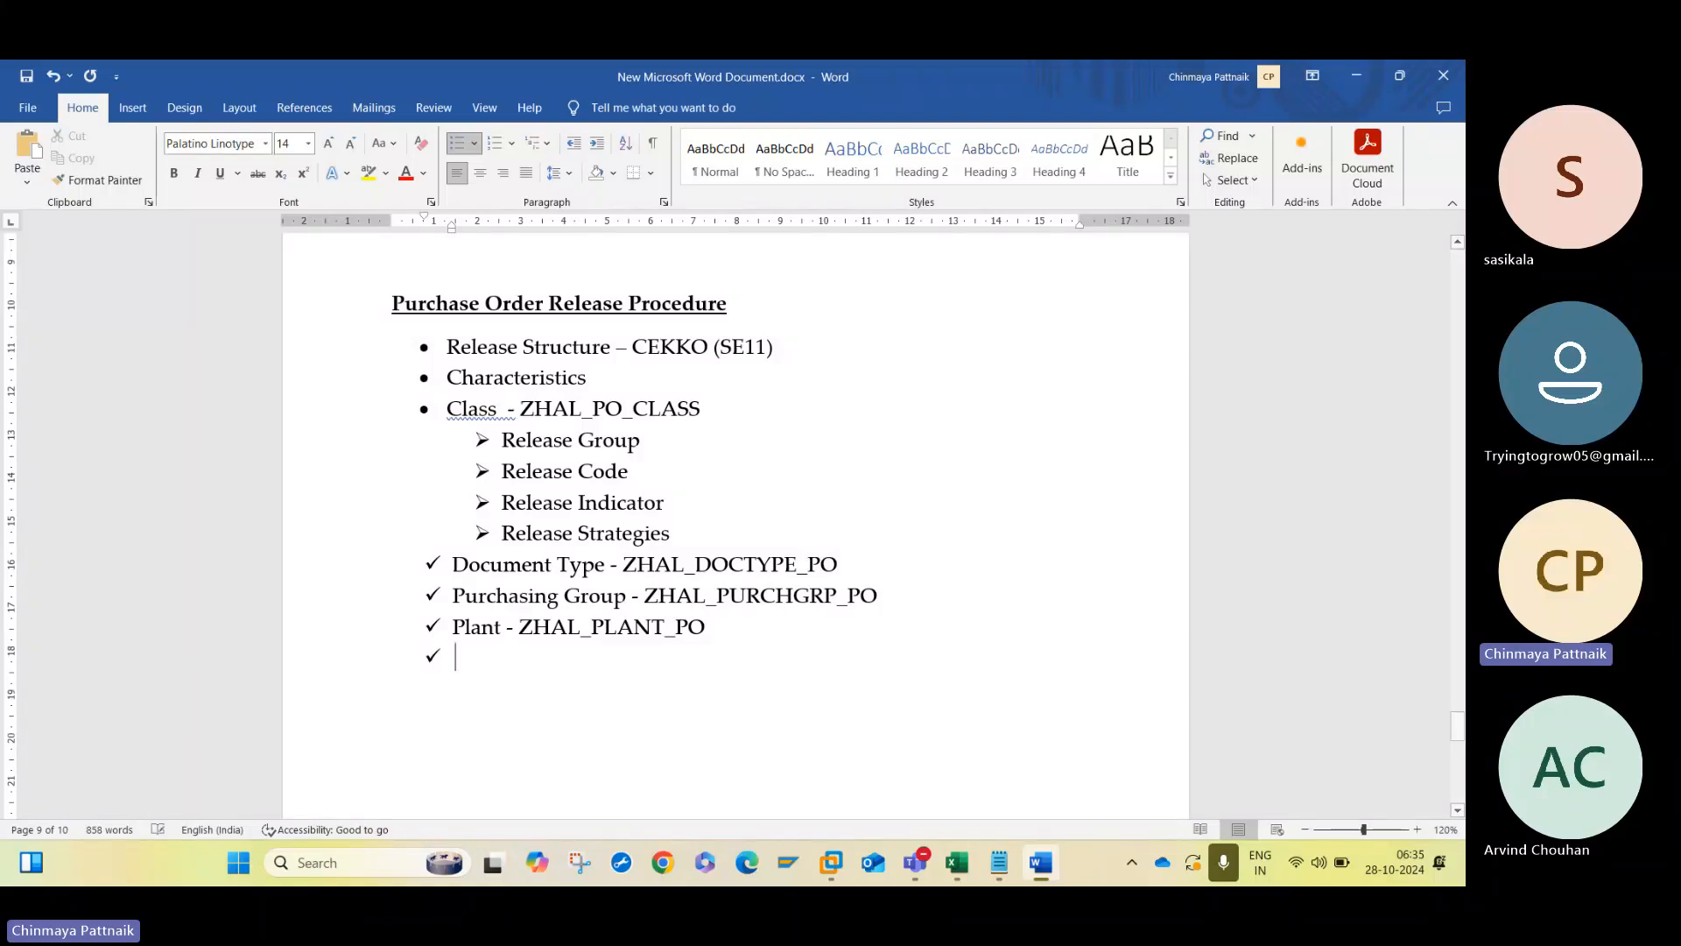
text(NEt)
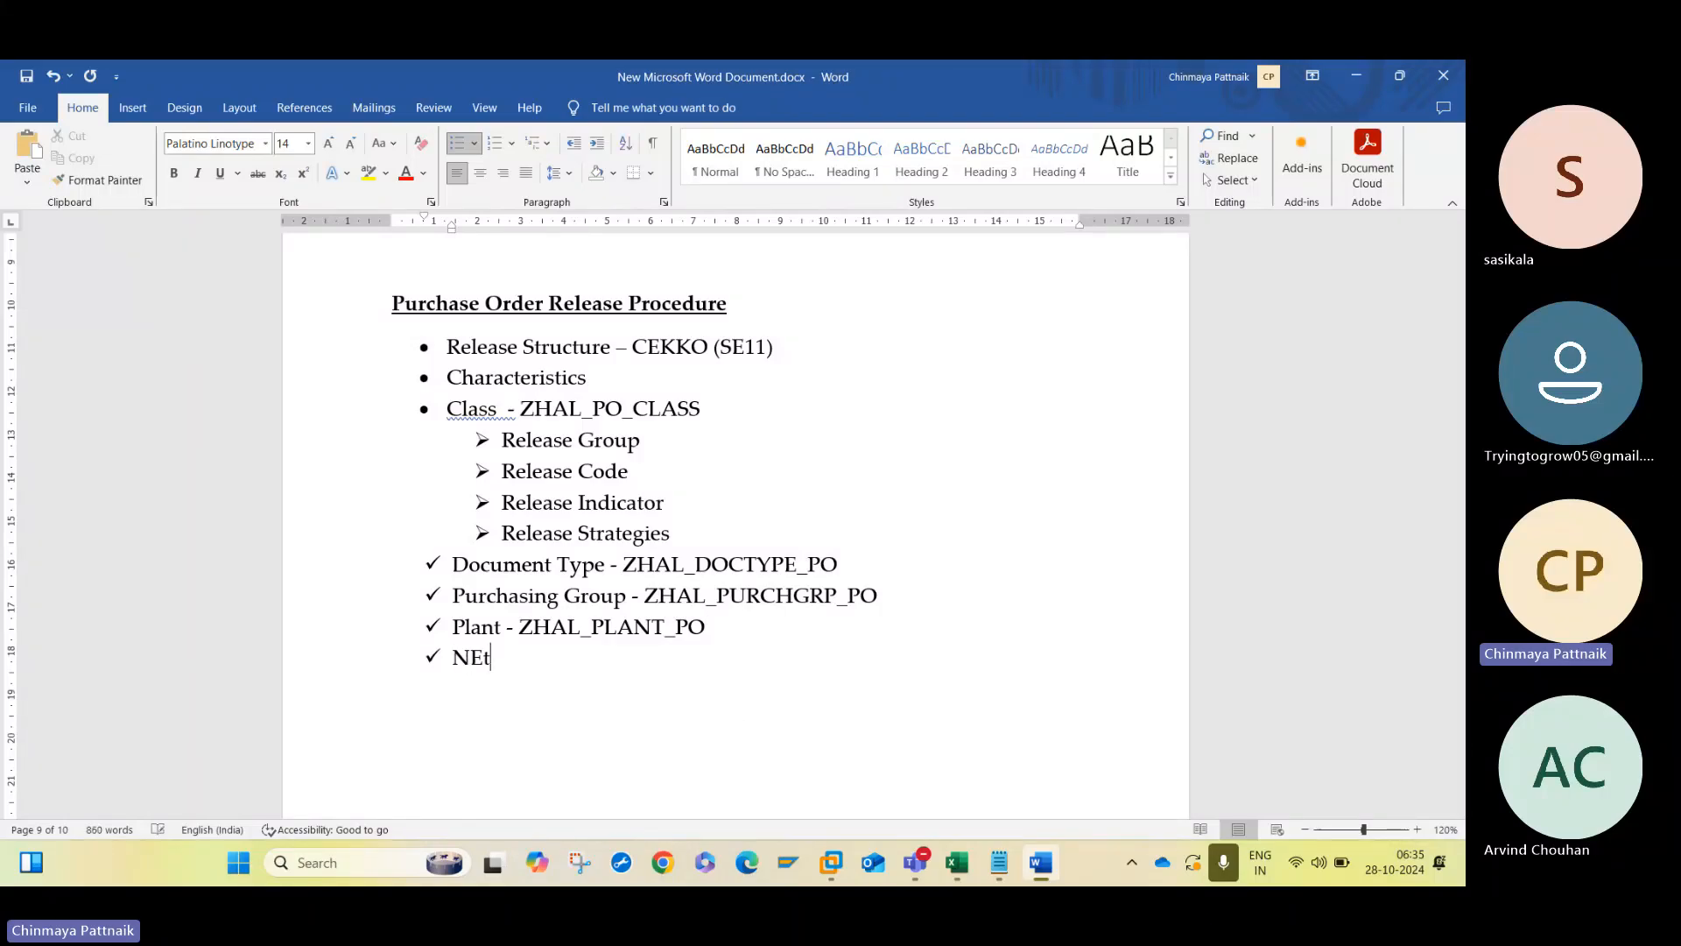
key(BackSpace)
key(BackSpace)
text(etVa)
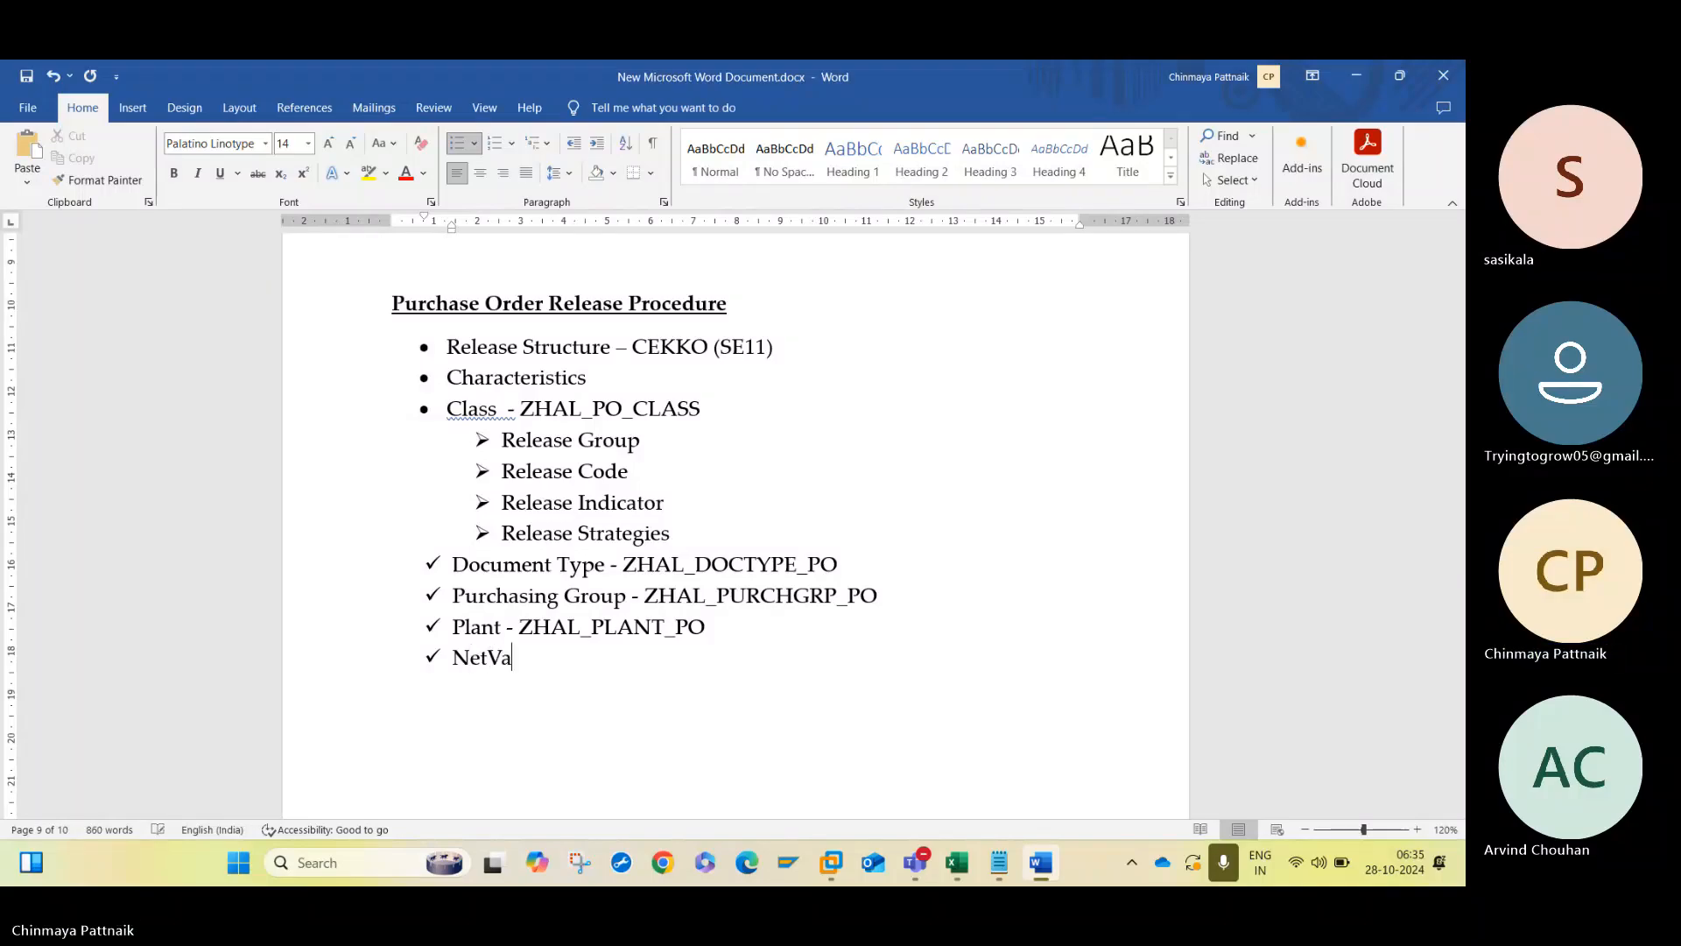
key(BackSpace)
key(BackSpace)
text(Value -)
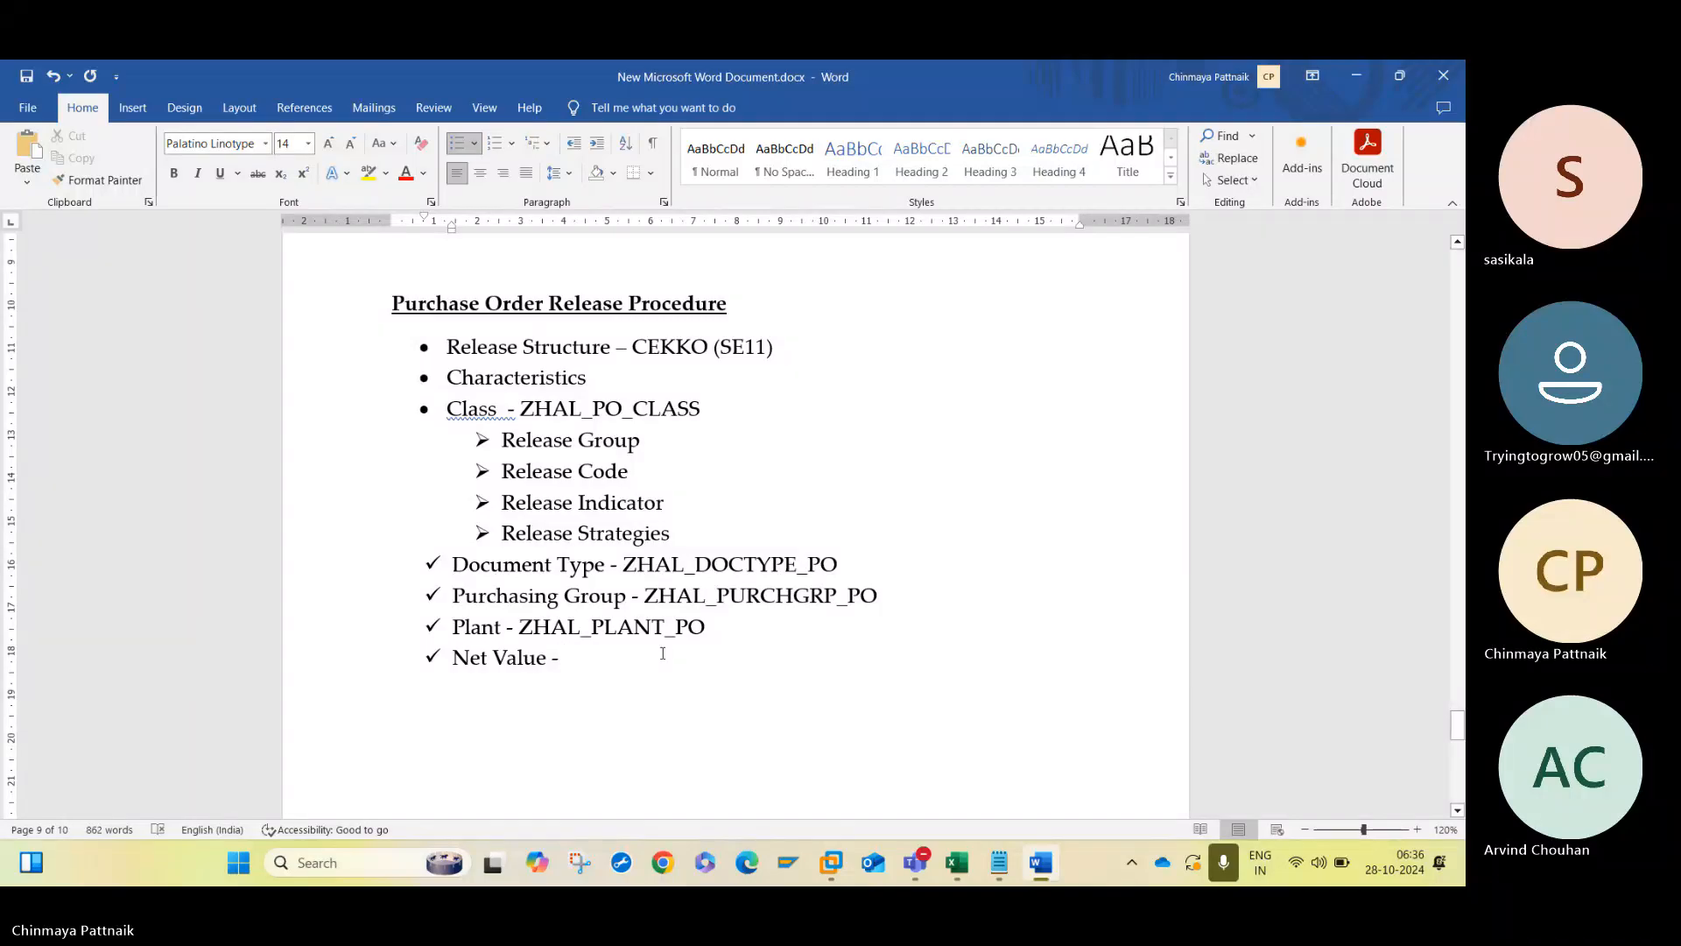
- Copy ZHAL_PLANT_PO onto the Net Value line and edit the copy to ZHAL_netvalue_PO
drag(707, 629, 523, 630)
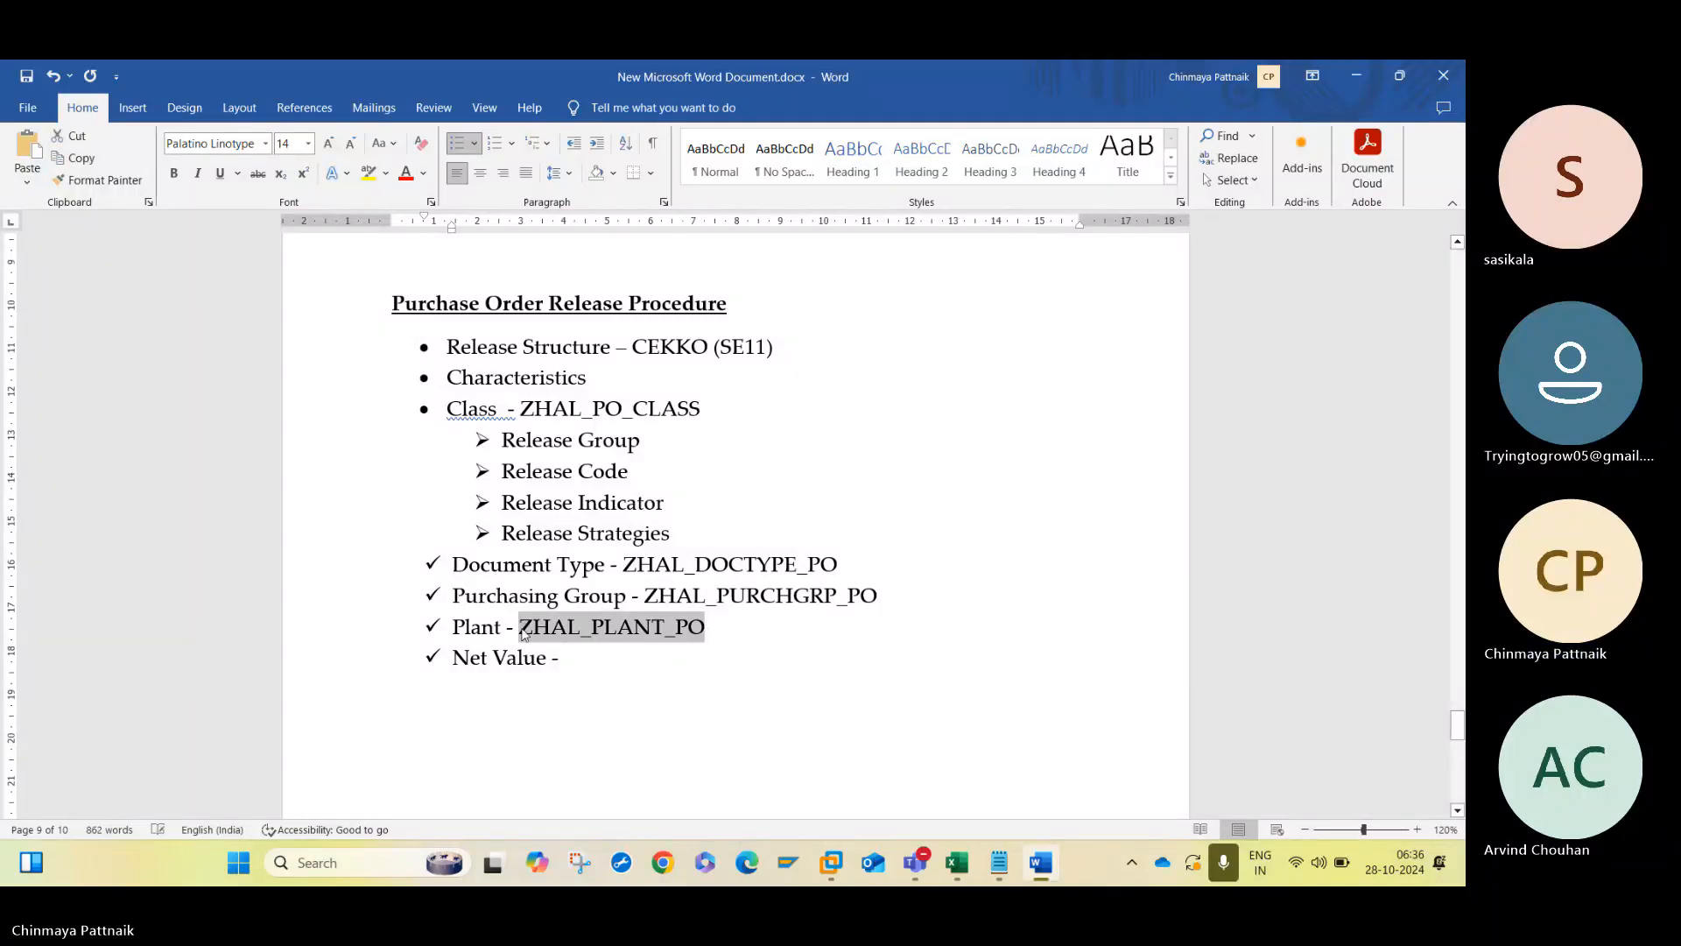
key(ctrl+c)
key(ctrl+v)
right_click(587, 653)
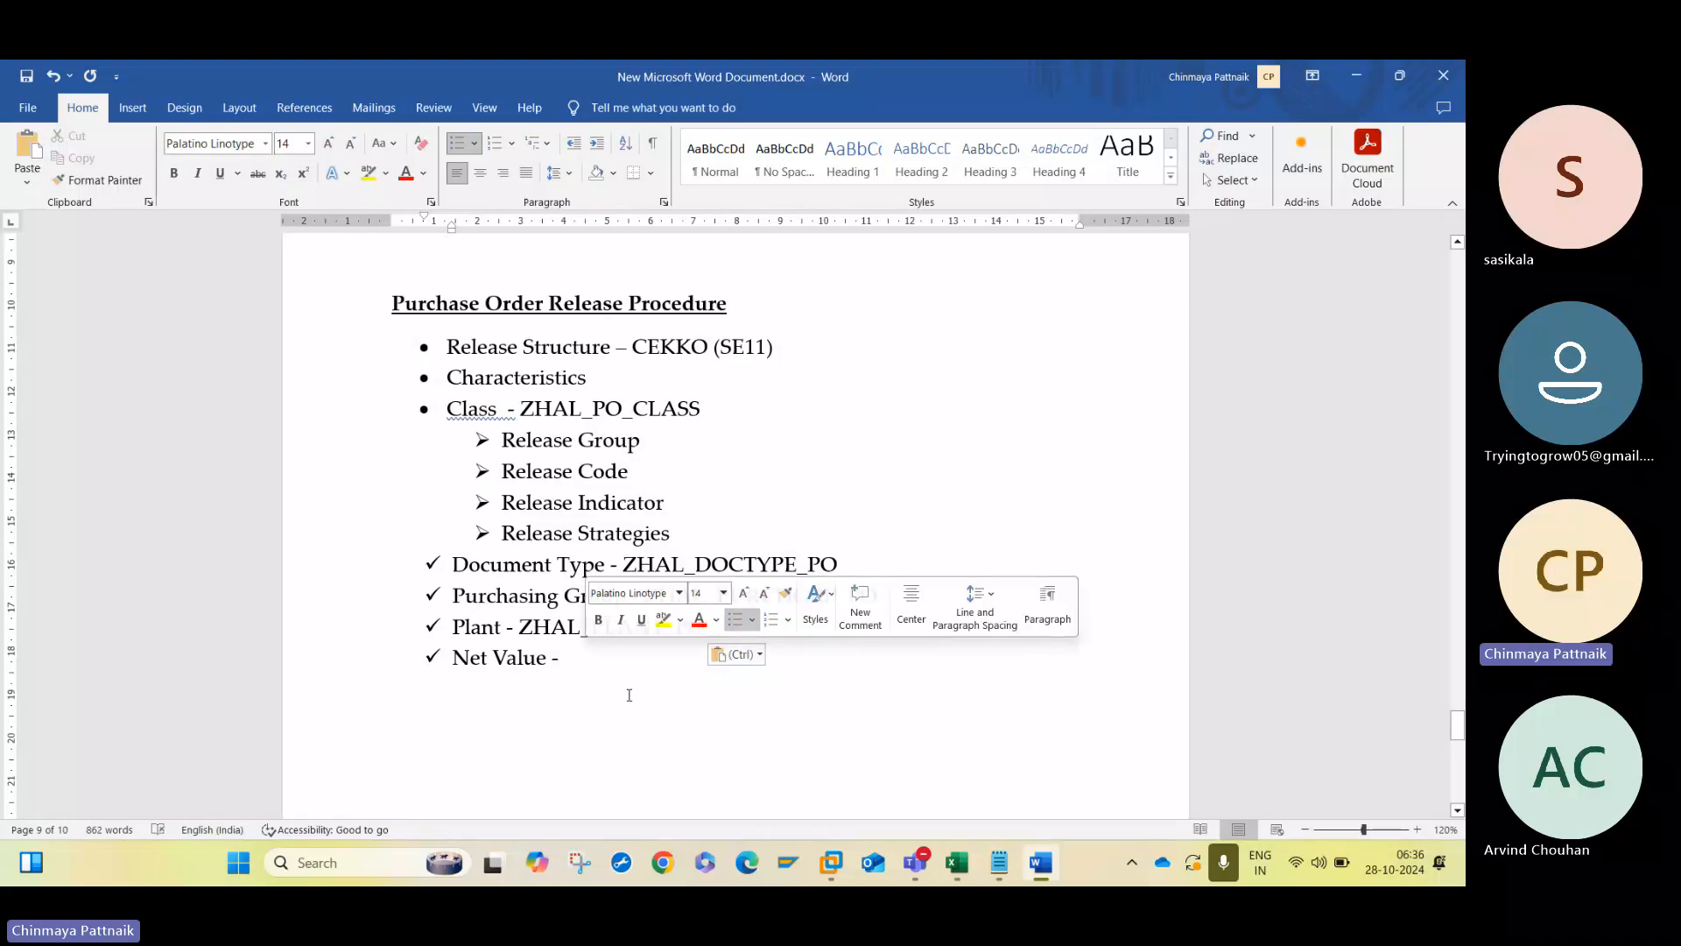
key(ctrl+v)
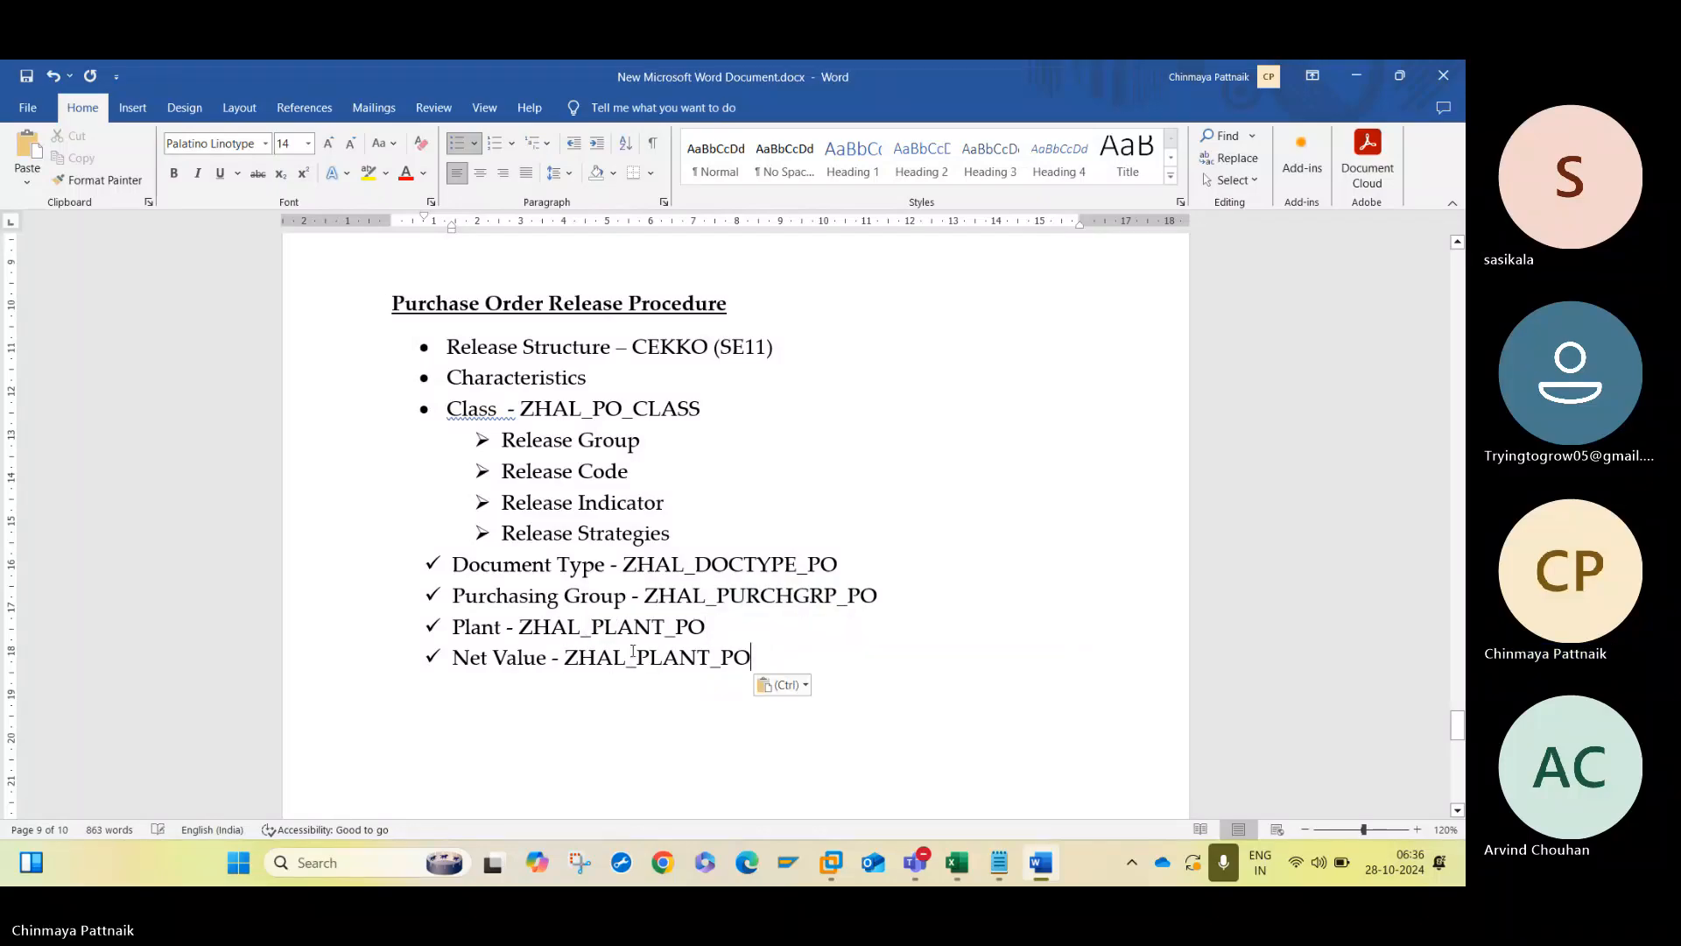
click(698, 657)
key(BackSpace)
key(BackSpace)
key(BackSpace)
key(BackSpace)
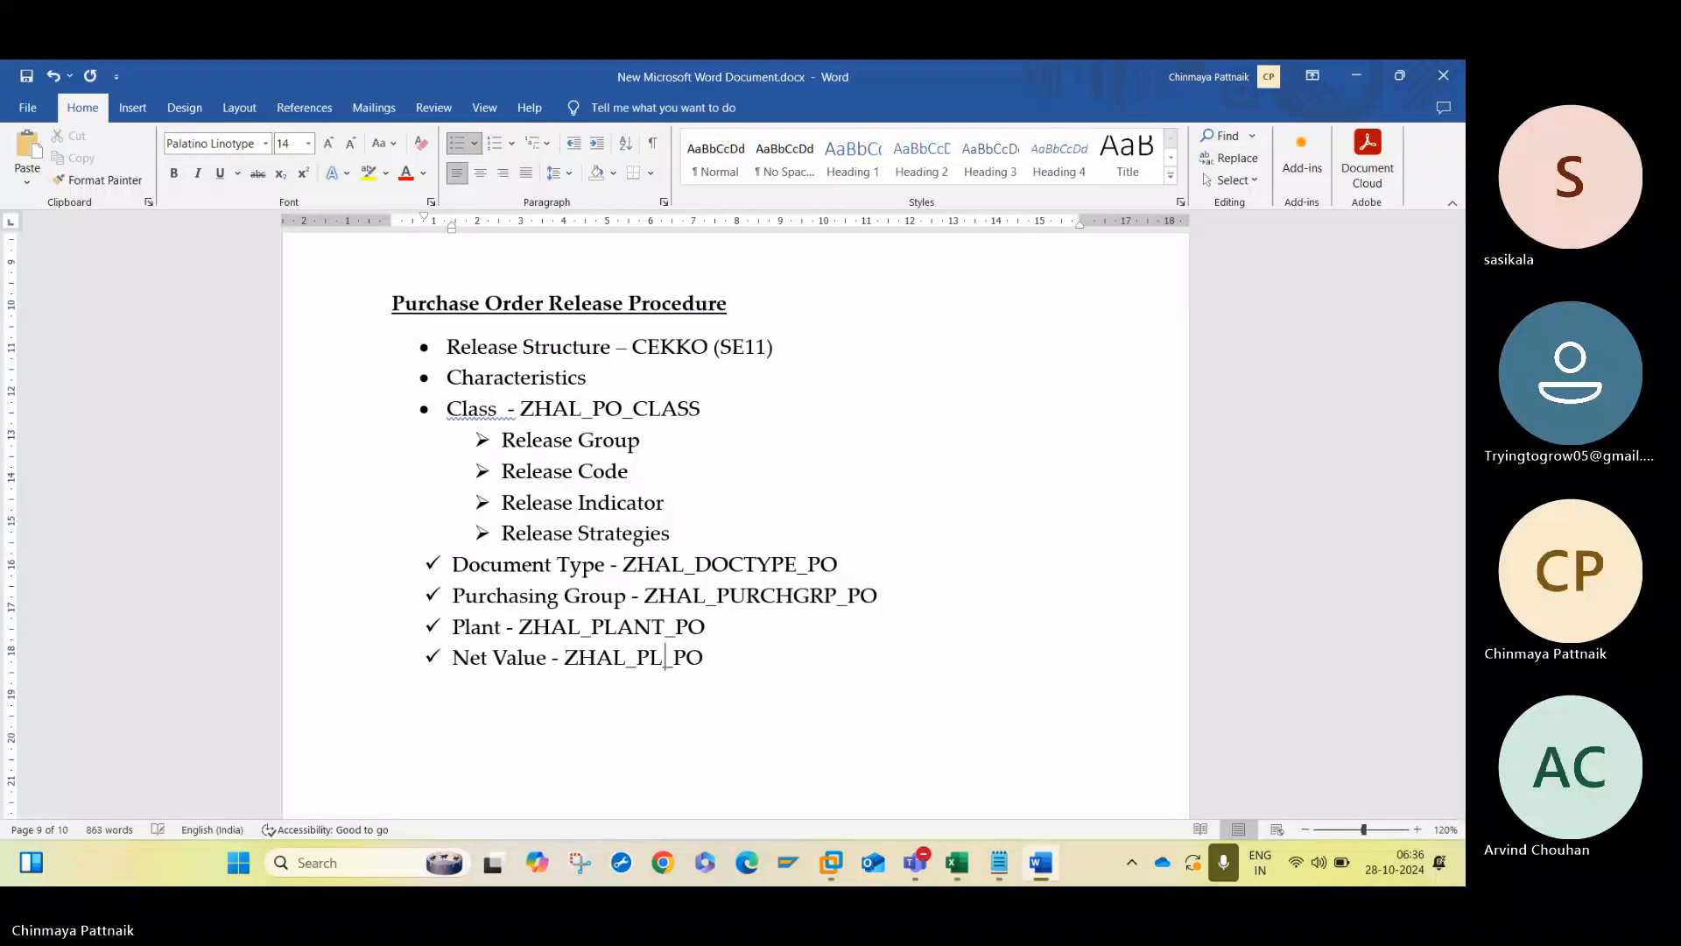
key(BackSpace)
key(BackSpace)
text(netvalue)
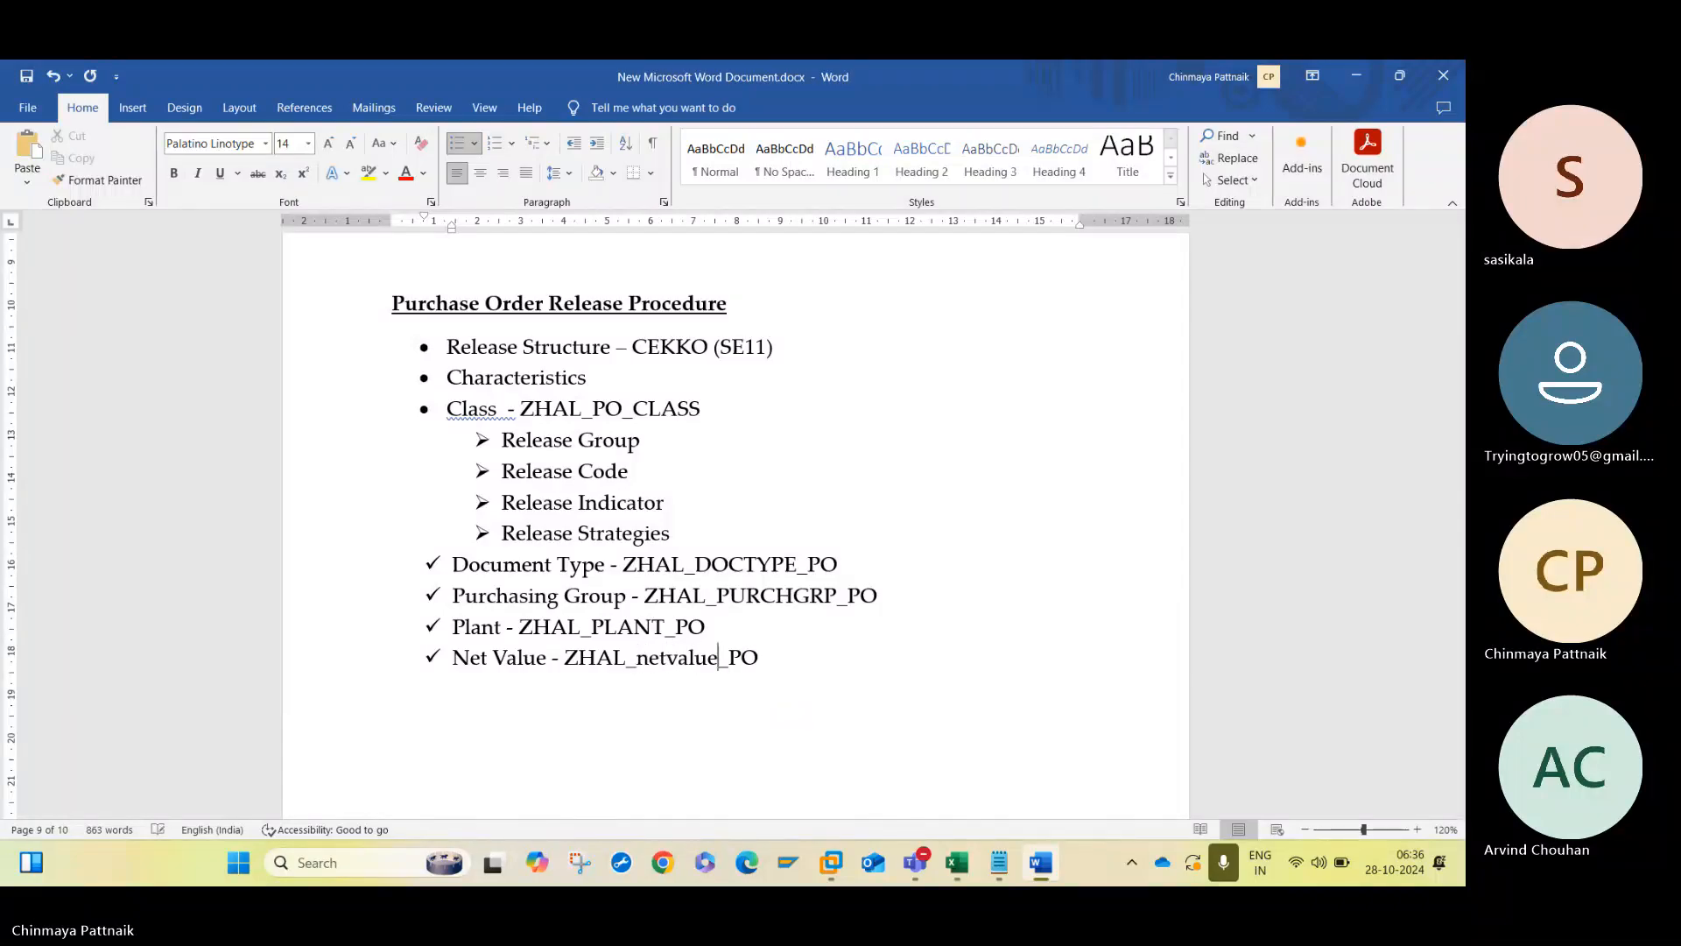
- Switch to the Teams meeting, admit the participant waiting in the lobby, and return to the Word document
mouse_move(915, 863)
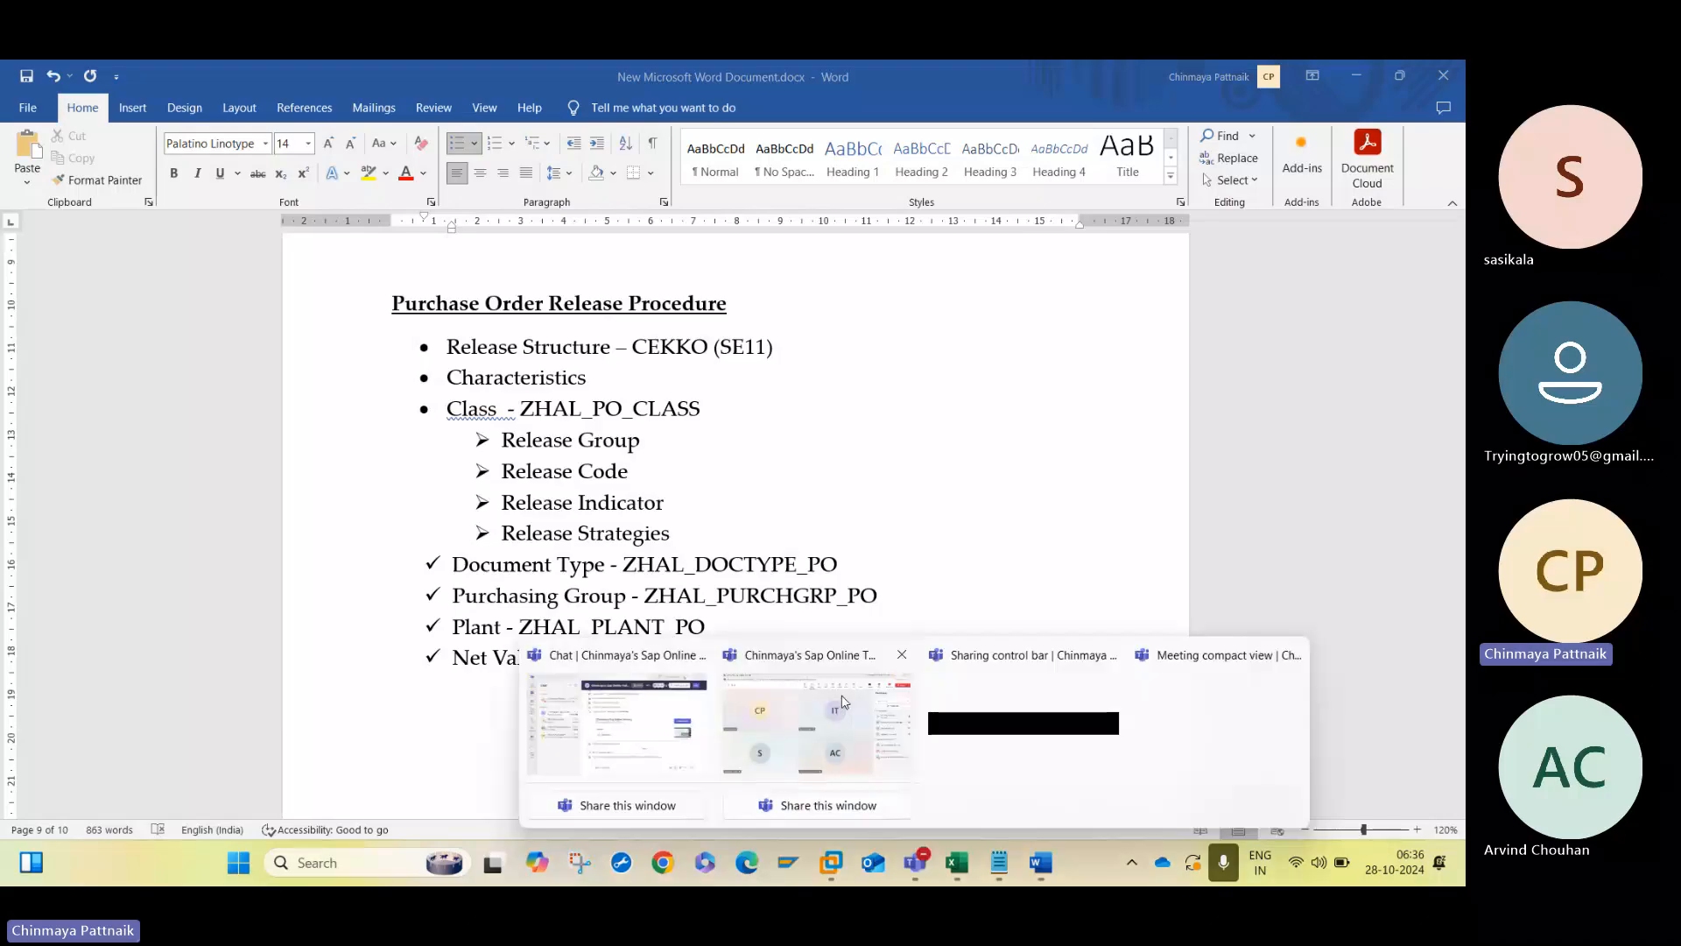
click(866, 701)
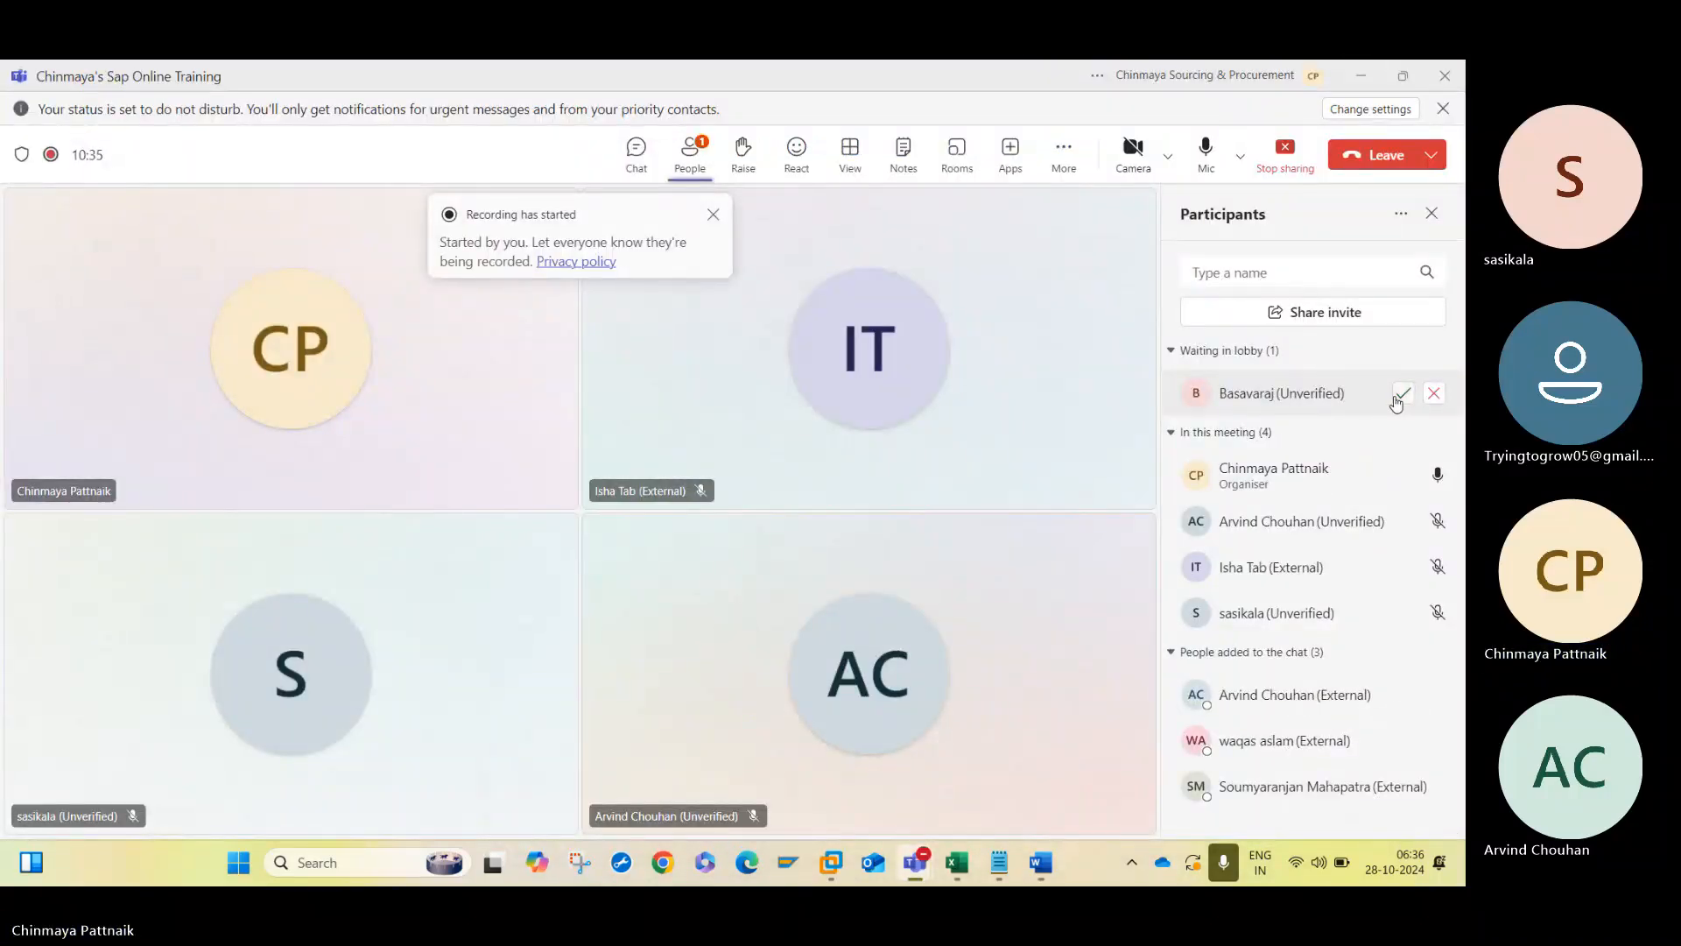
click(1398, 389)
click(1365, 80)
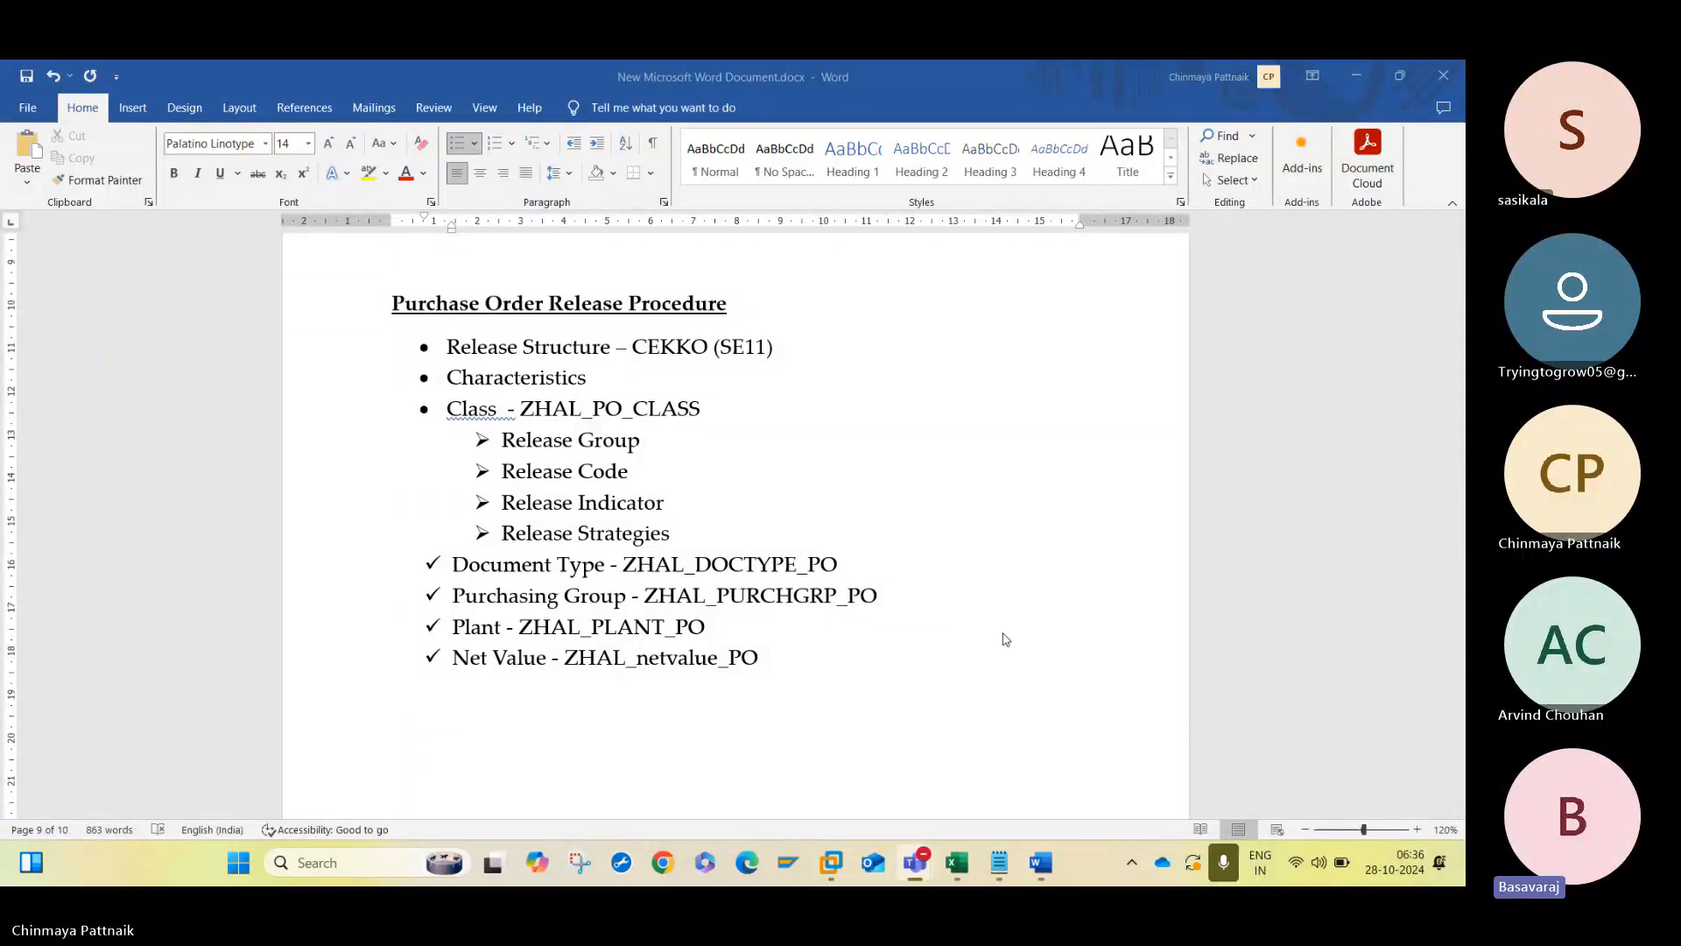
- Replace the lowercase part of the Net Value name with capitals so it reads ZHAL_NETVAL_PO
click(718, 659)
key(BackSpace)
key(BackSpace)
key(BackSpace)
key(BackSpace)
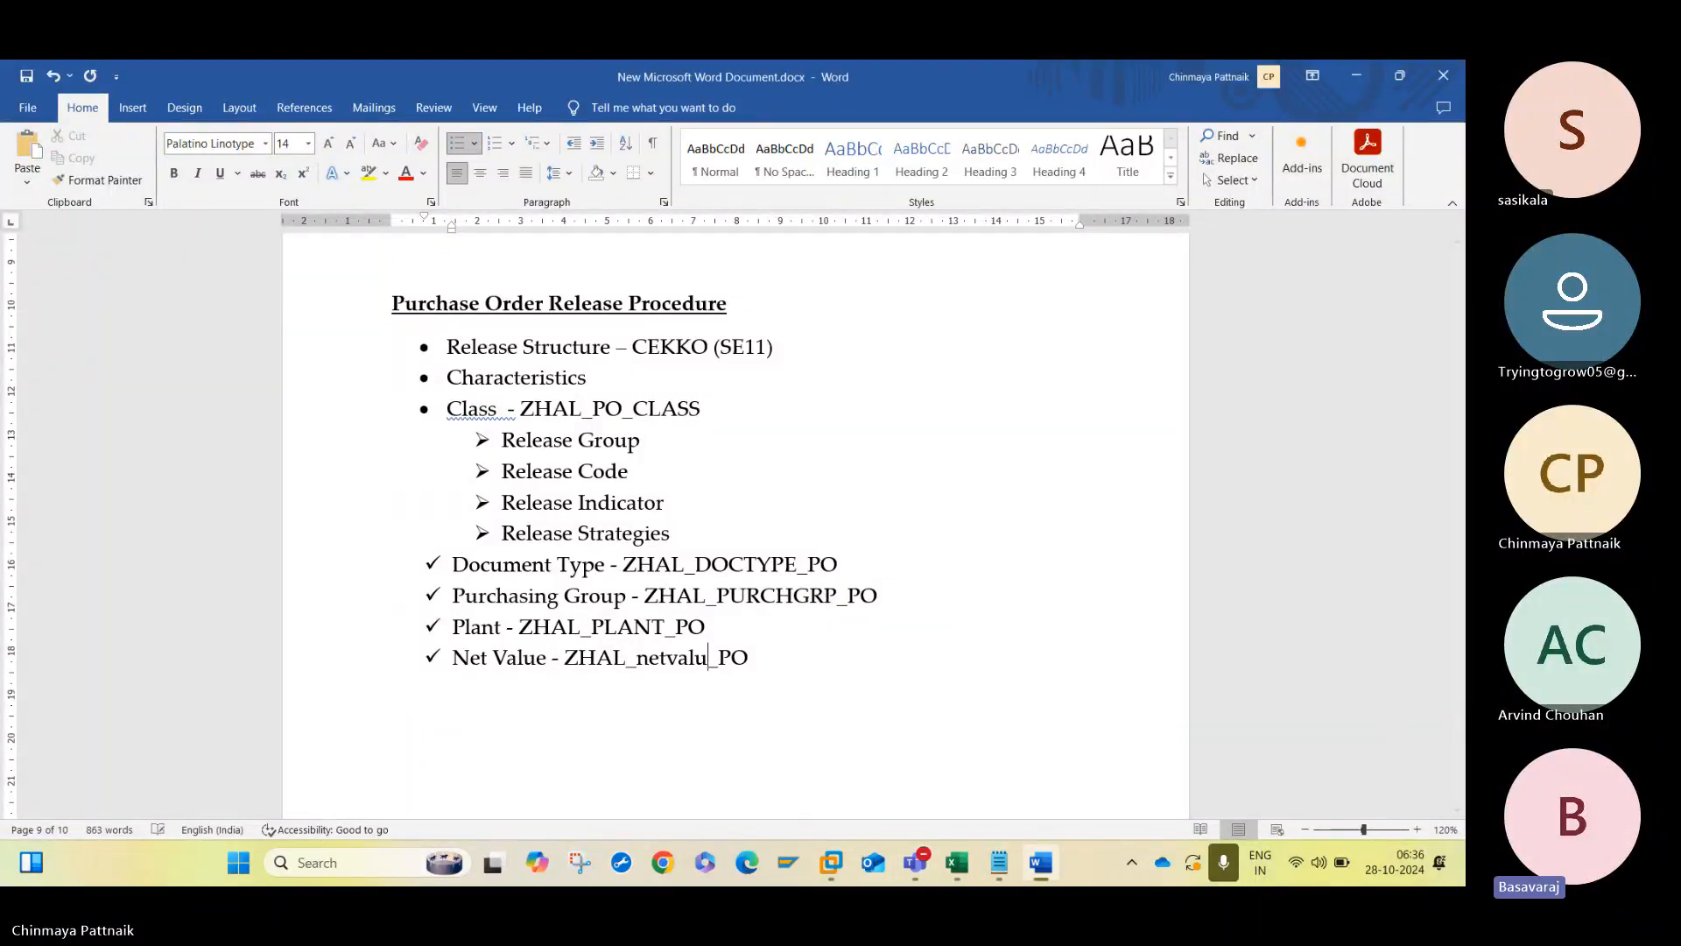
key(BackSpace)
key(BackSpace)
key(BackSpace)
key(BackSpace)
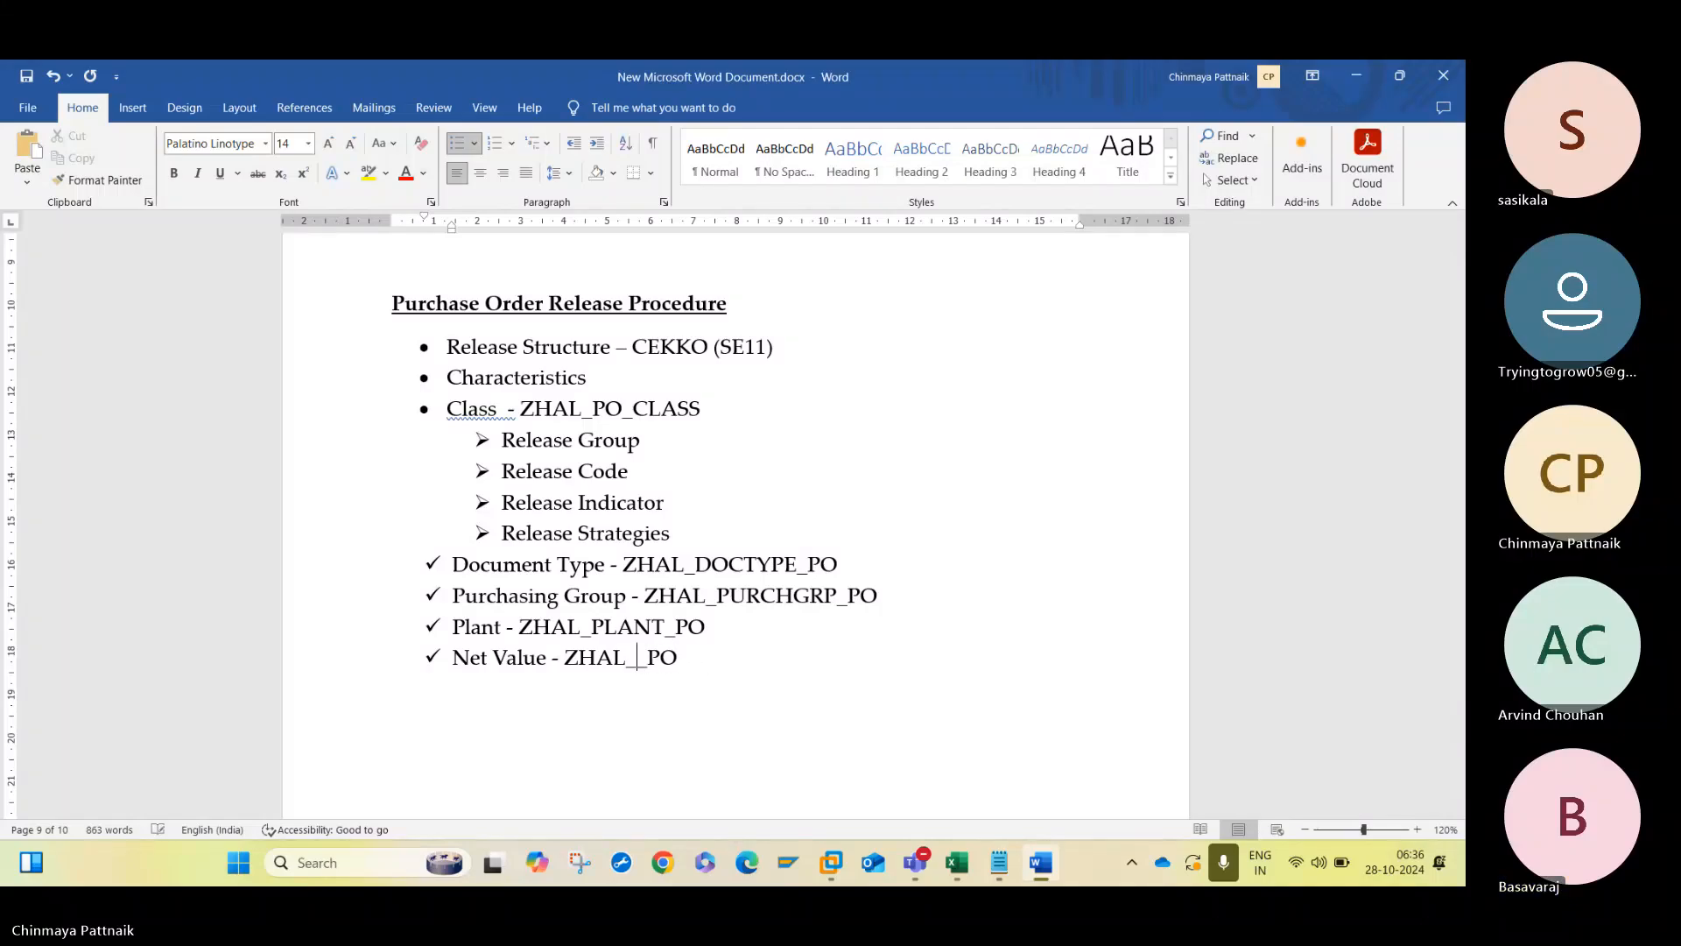
text(NETVALUE)
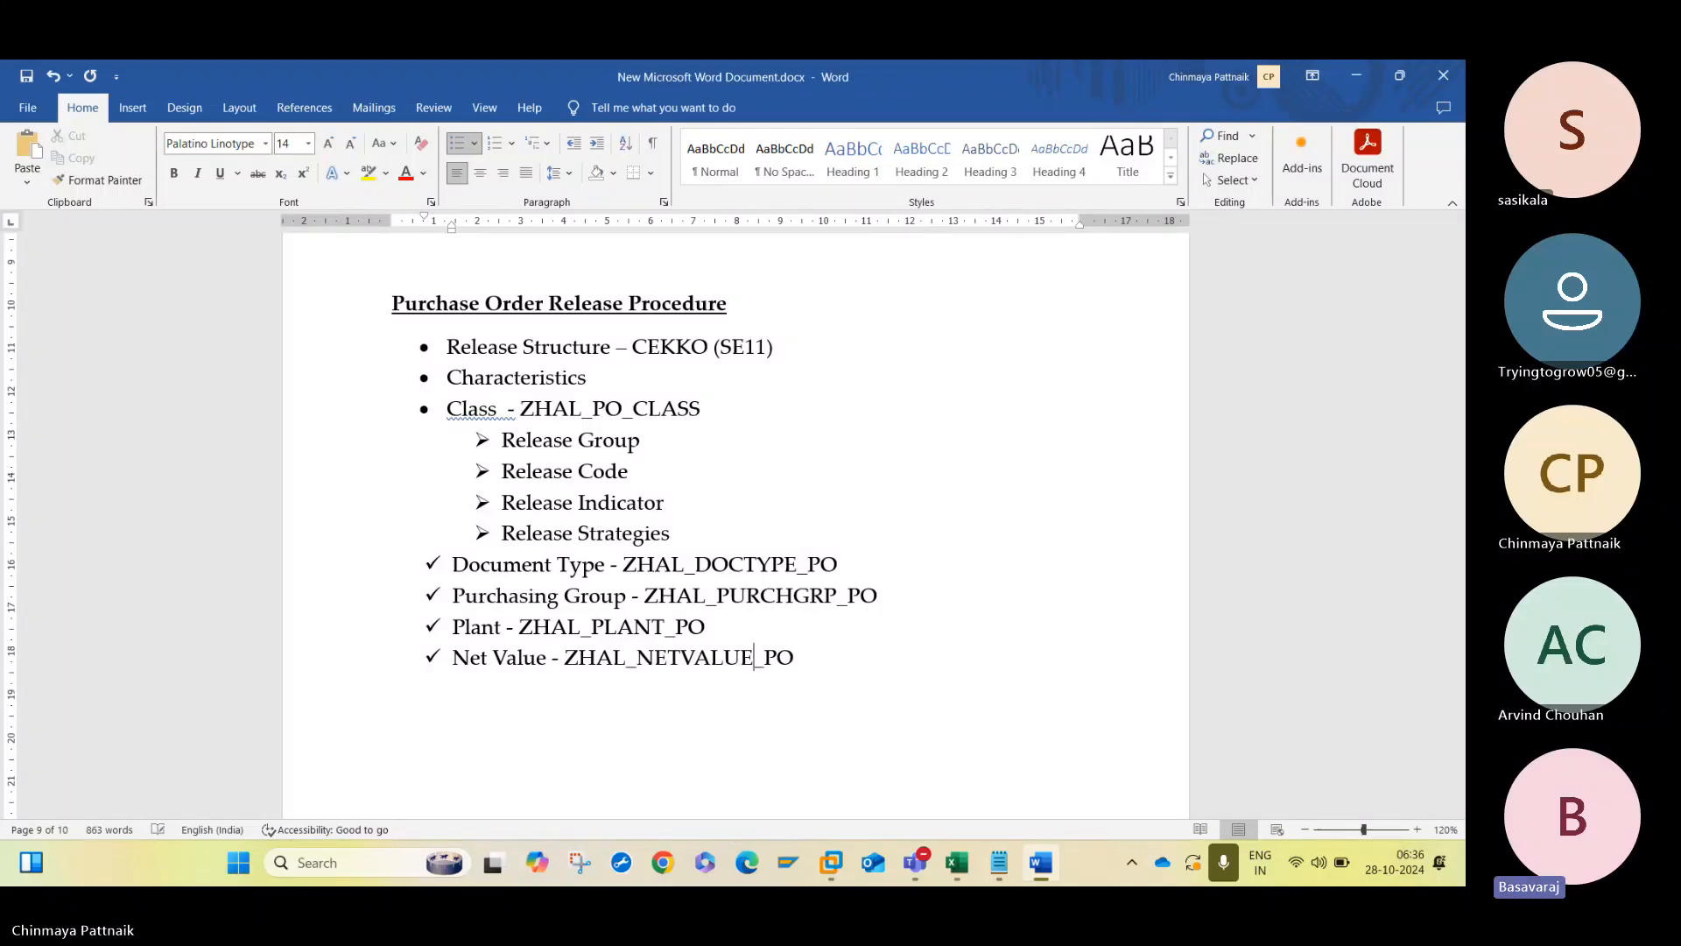
key(BackSpace)
key(BackSpace)
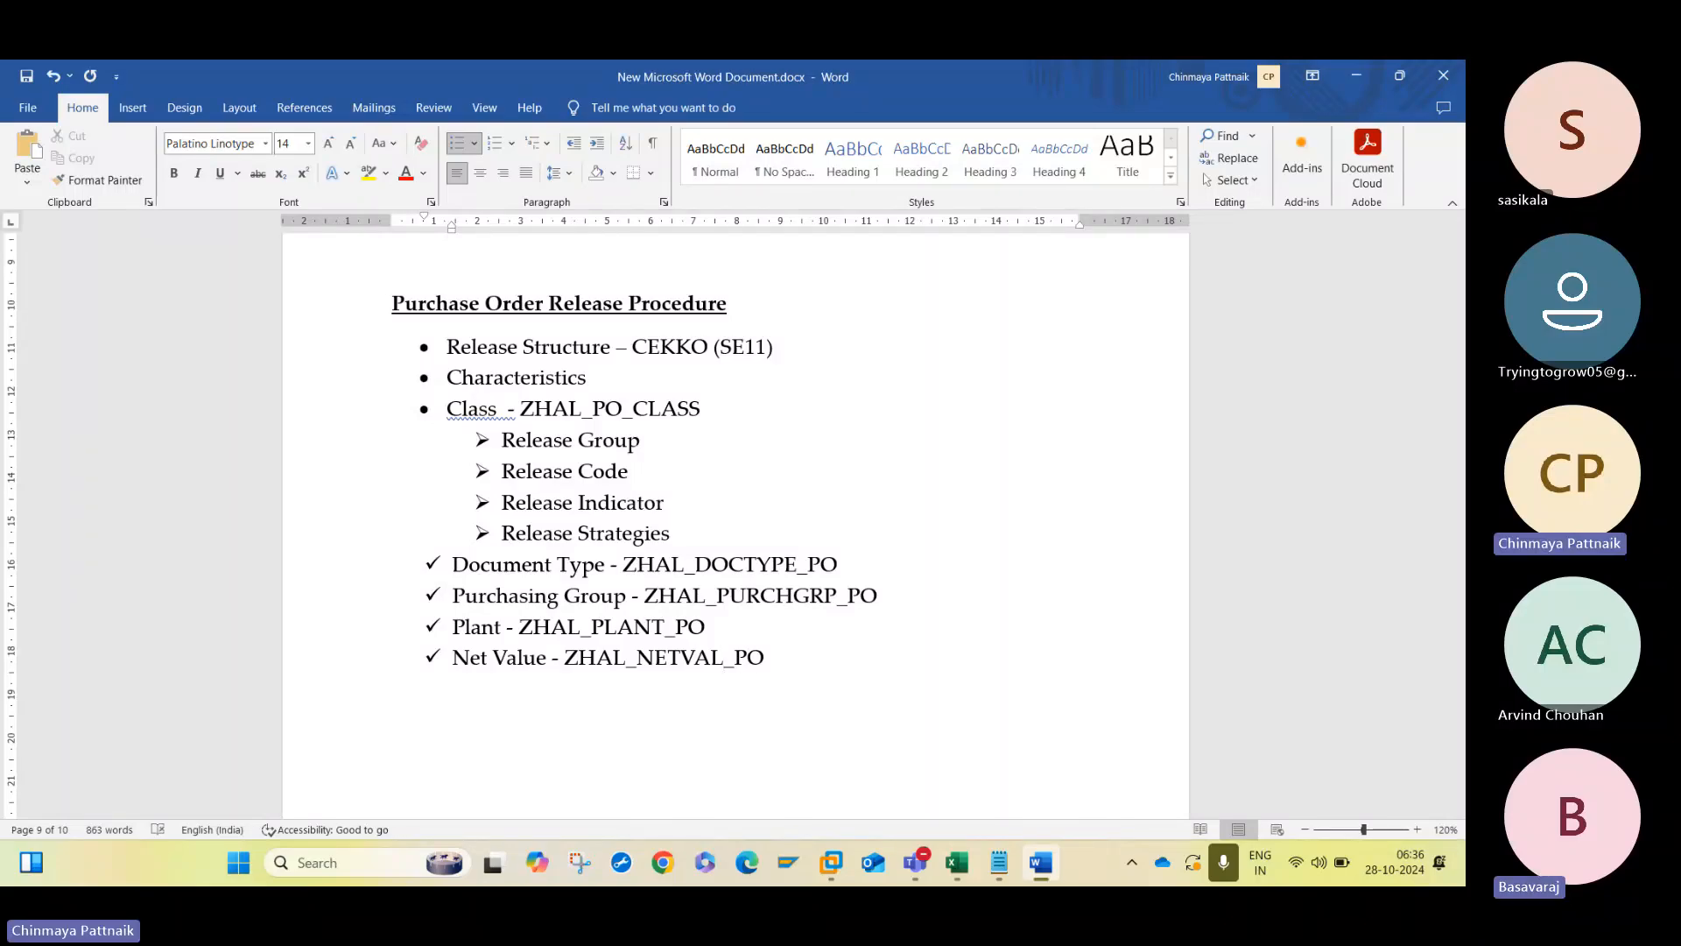
- Remove the extra space after "Class" in the Purchase Order section
double_click(647, 347)
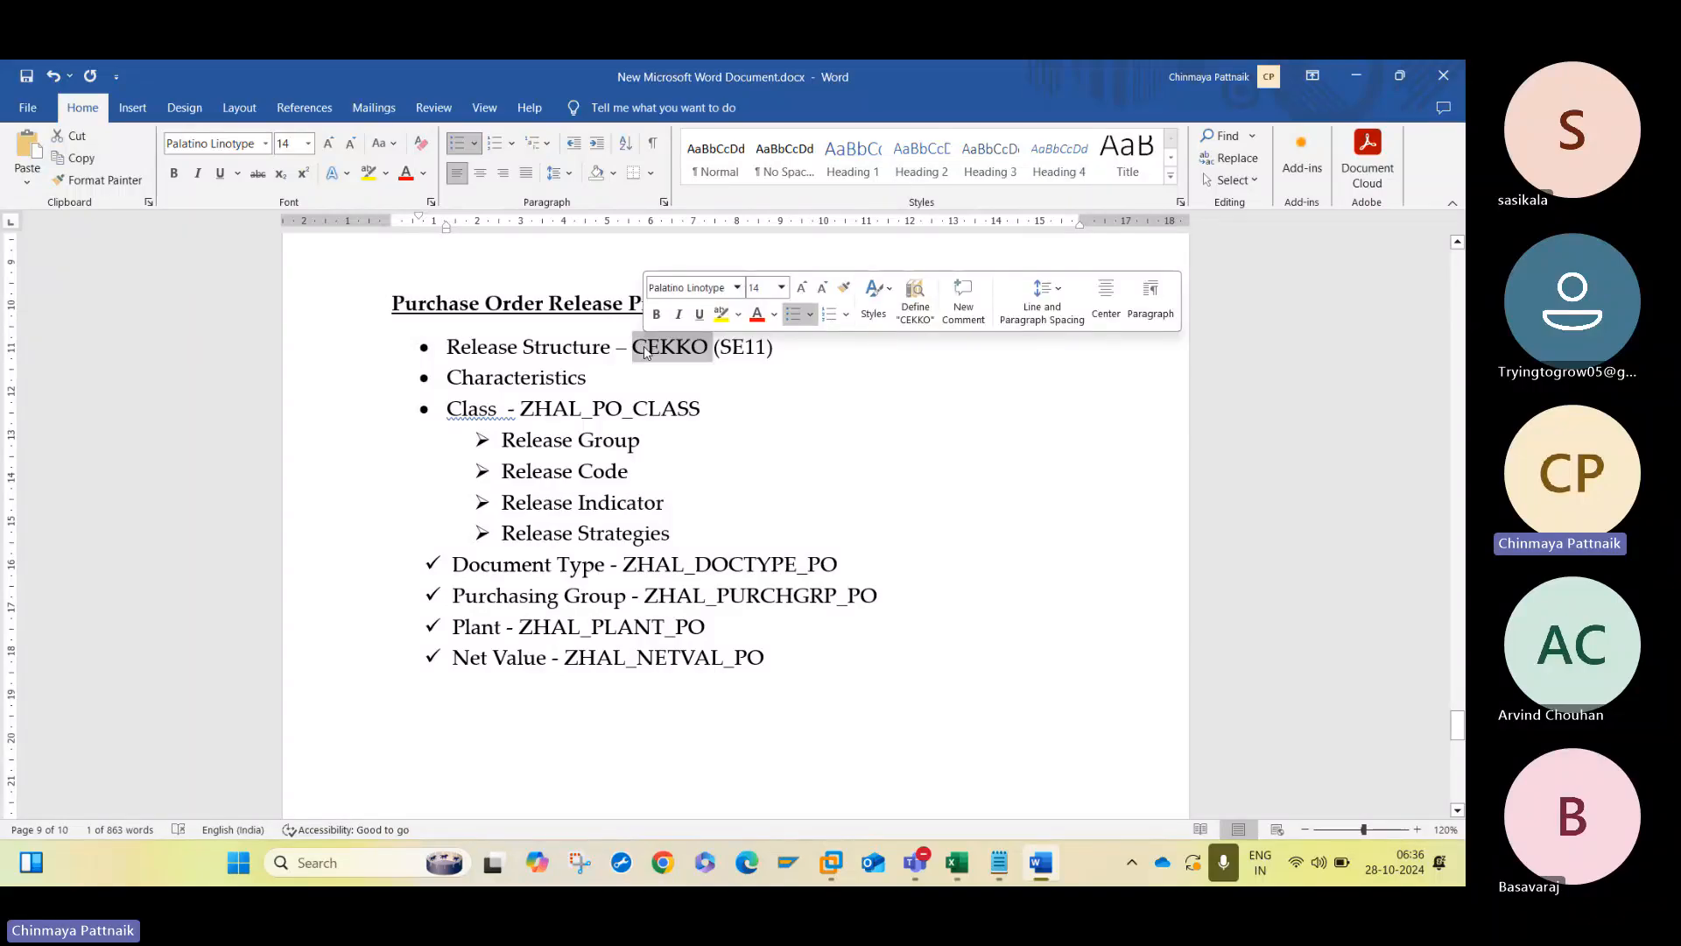
click(643, 460)
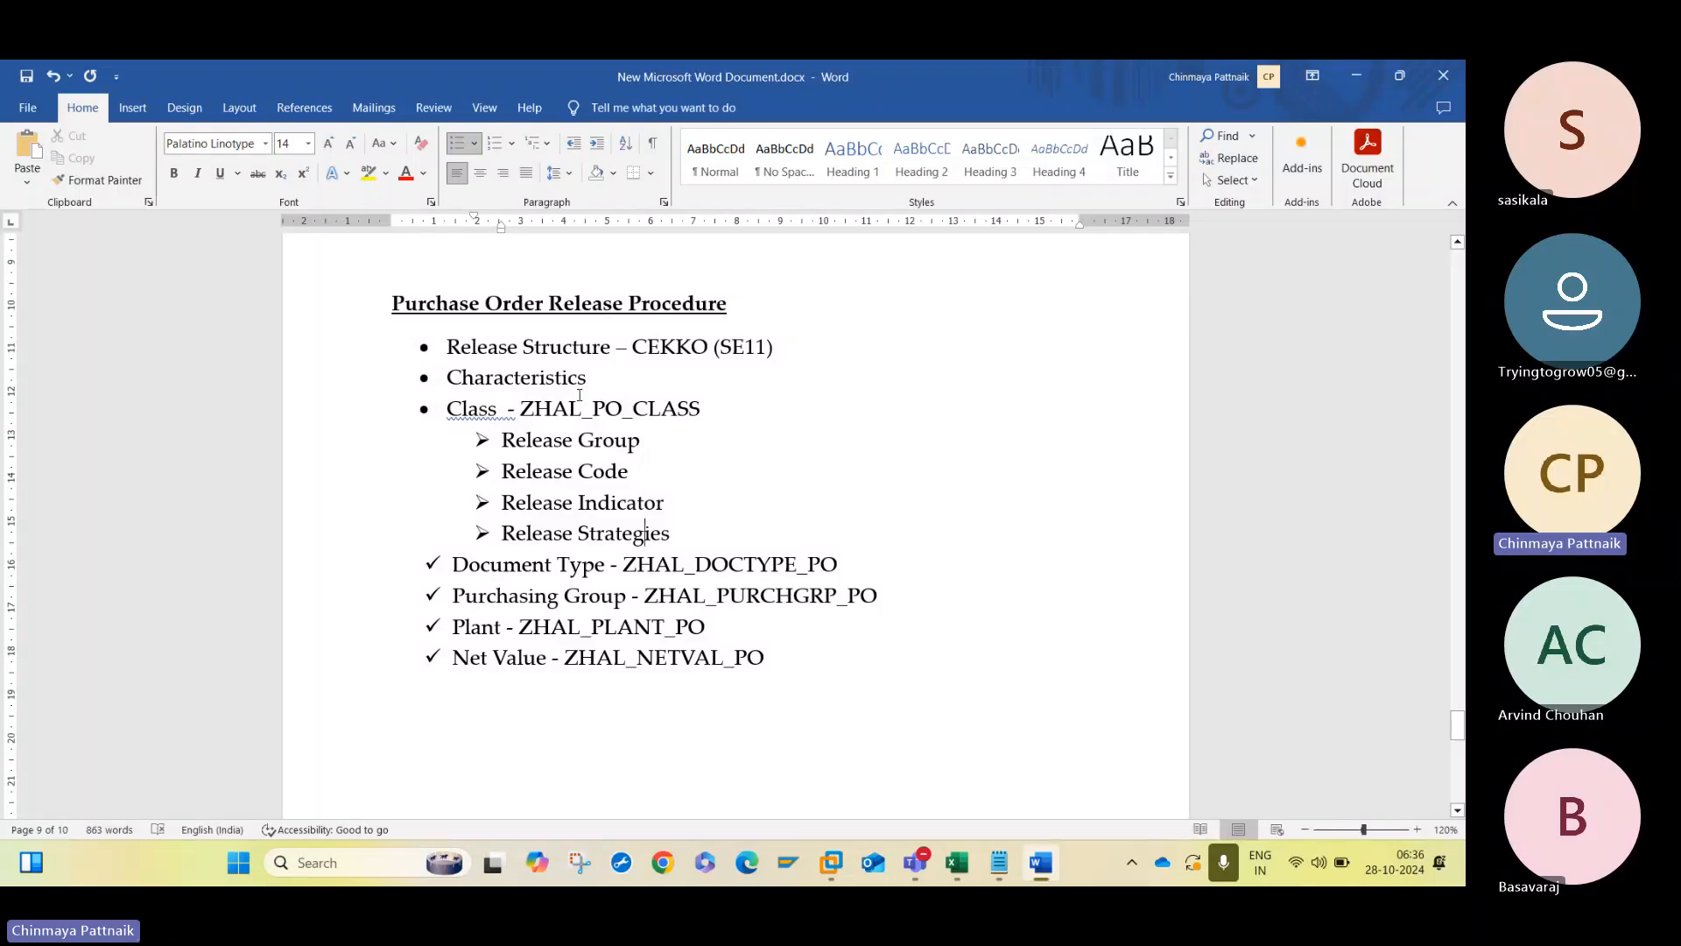
click(510, 411)
key(BackSpace)
click(739, 492)
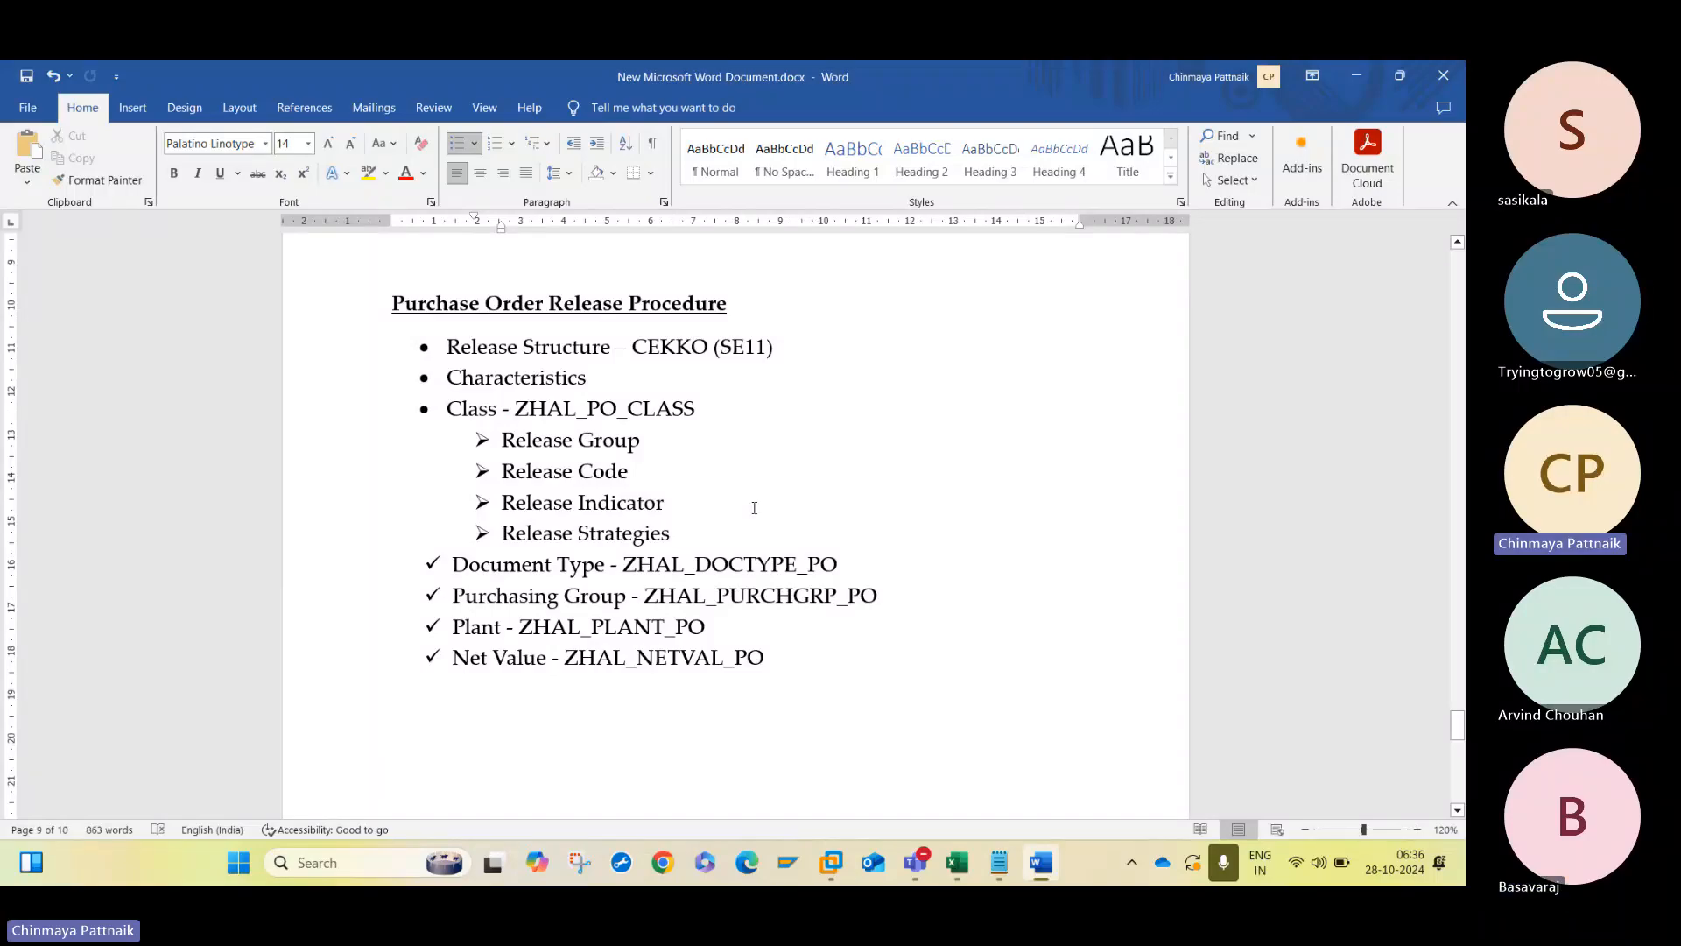
- Switch to SAP Logon, open the MY_ECC connection, and log on with the user name and account password
click(788, 860)
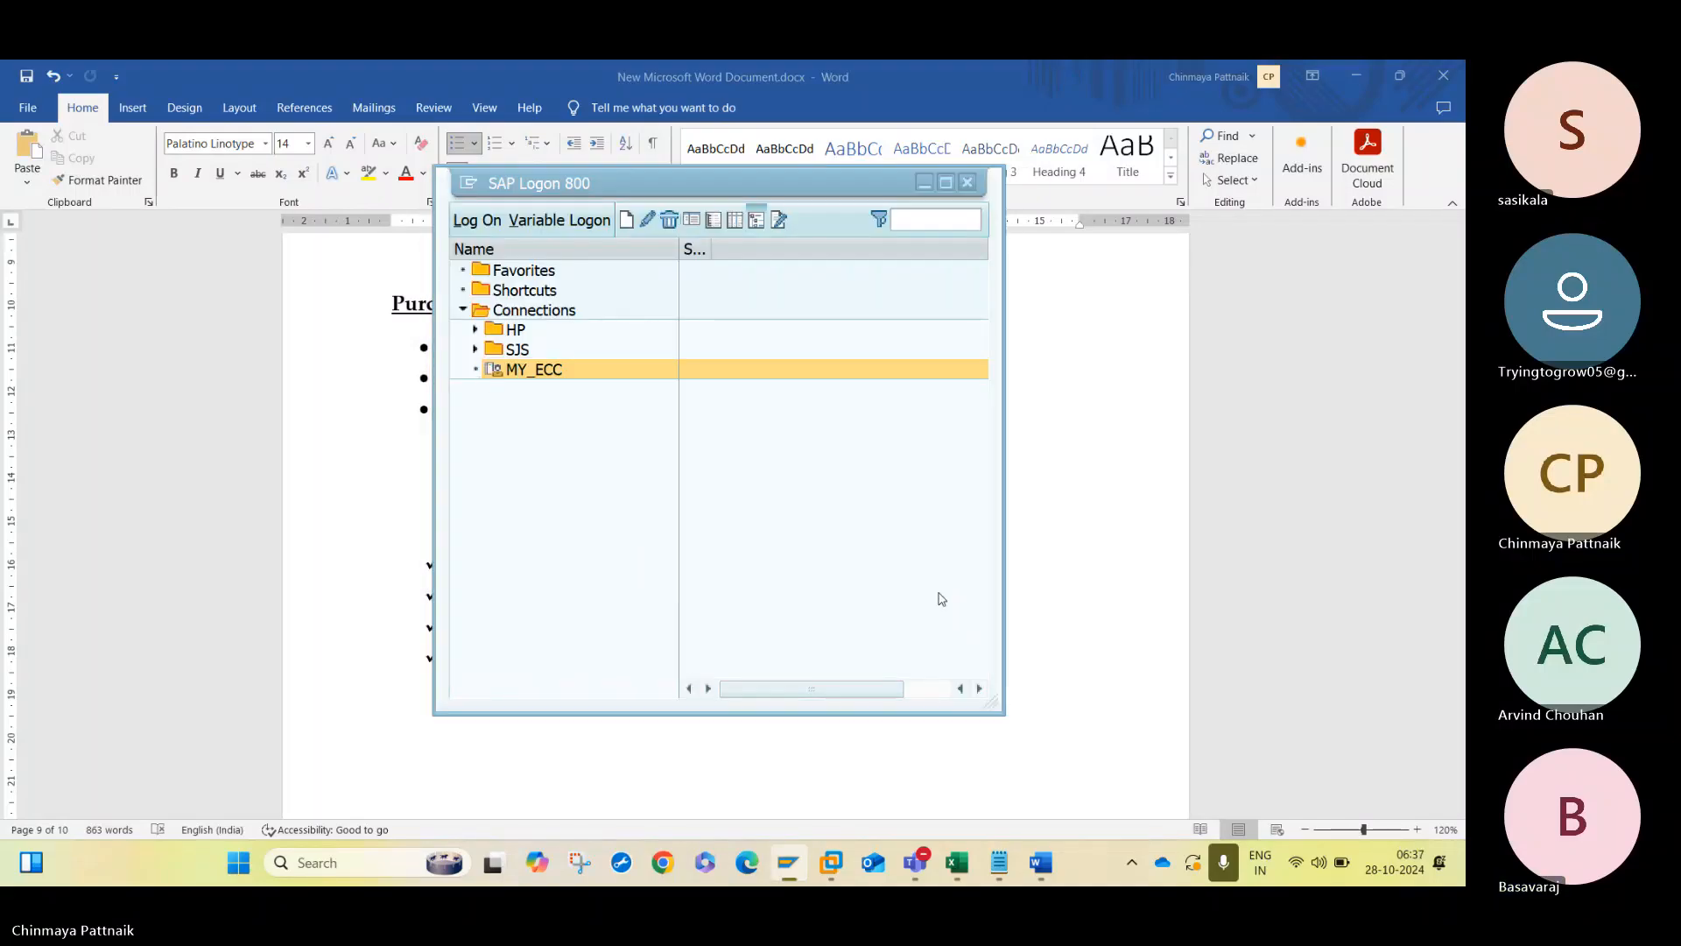
key(Return)
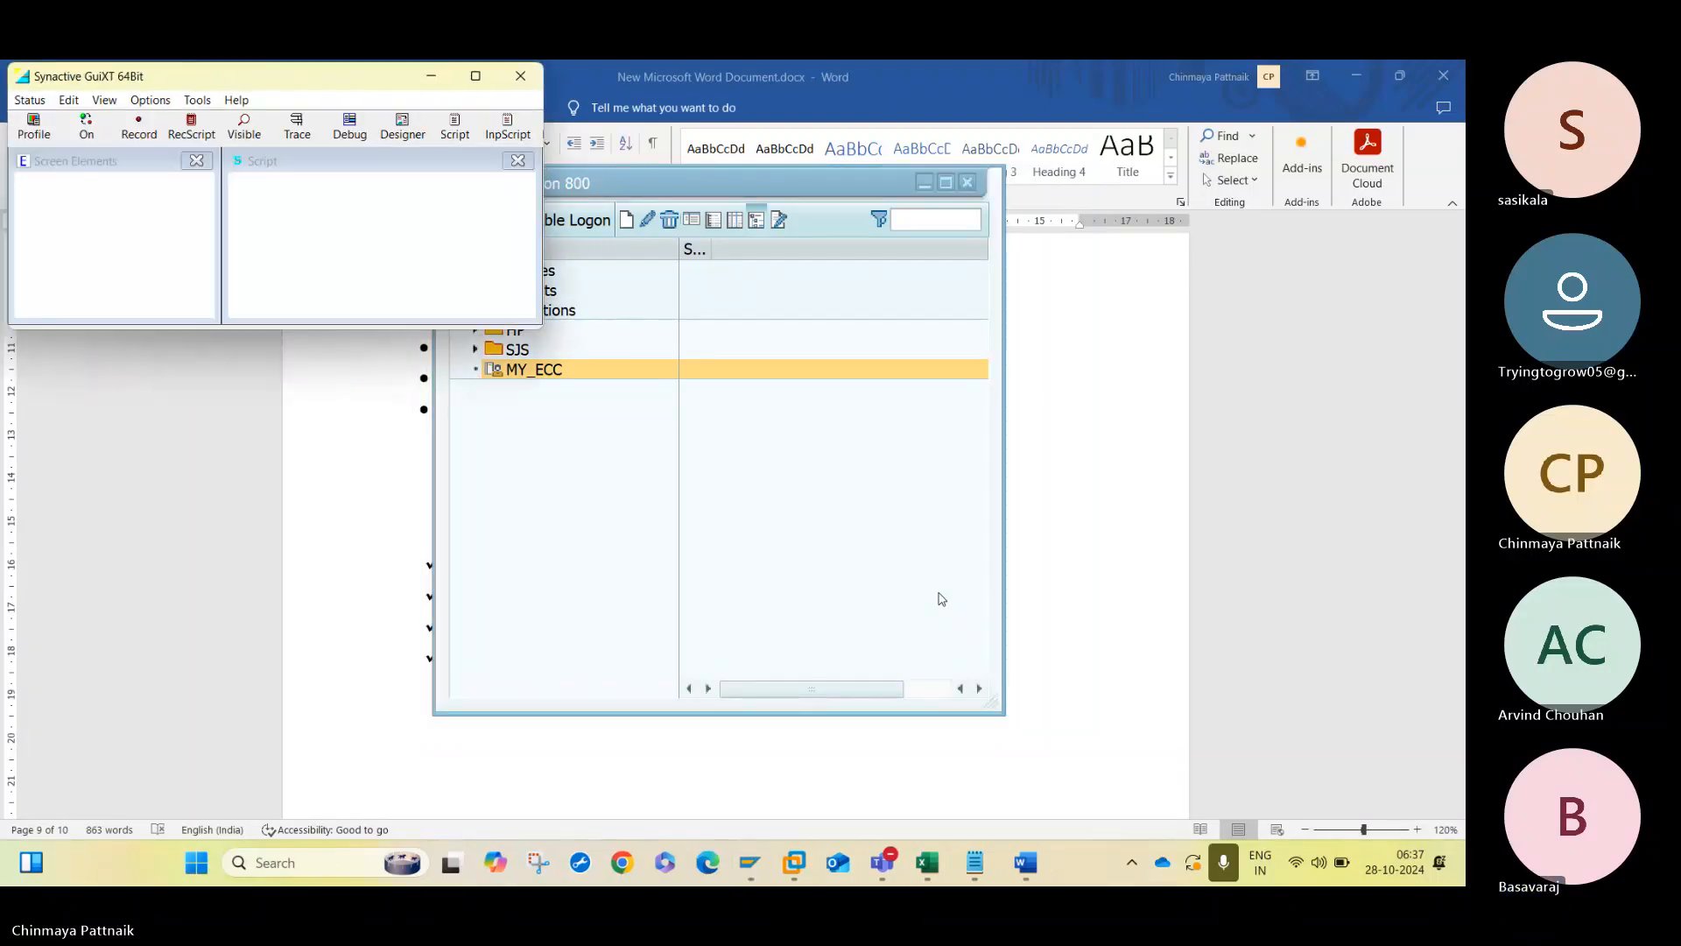
key(Down)
key(Down)
key(Tab)
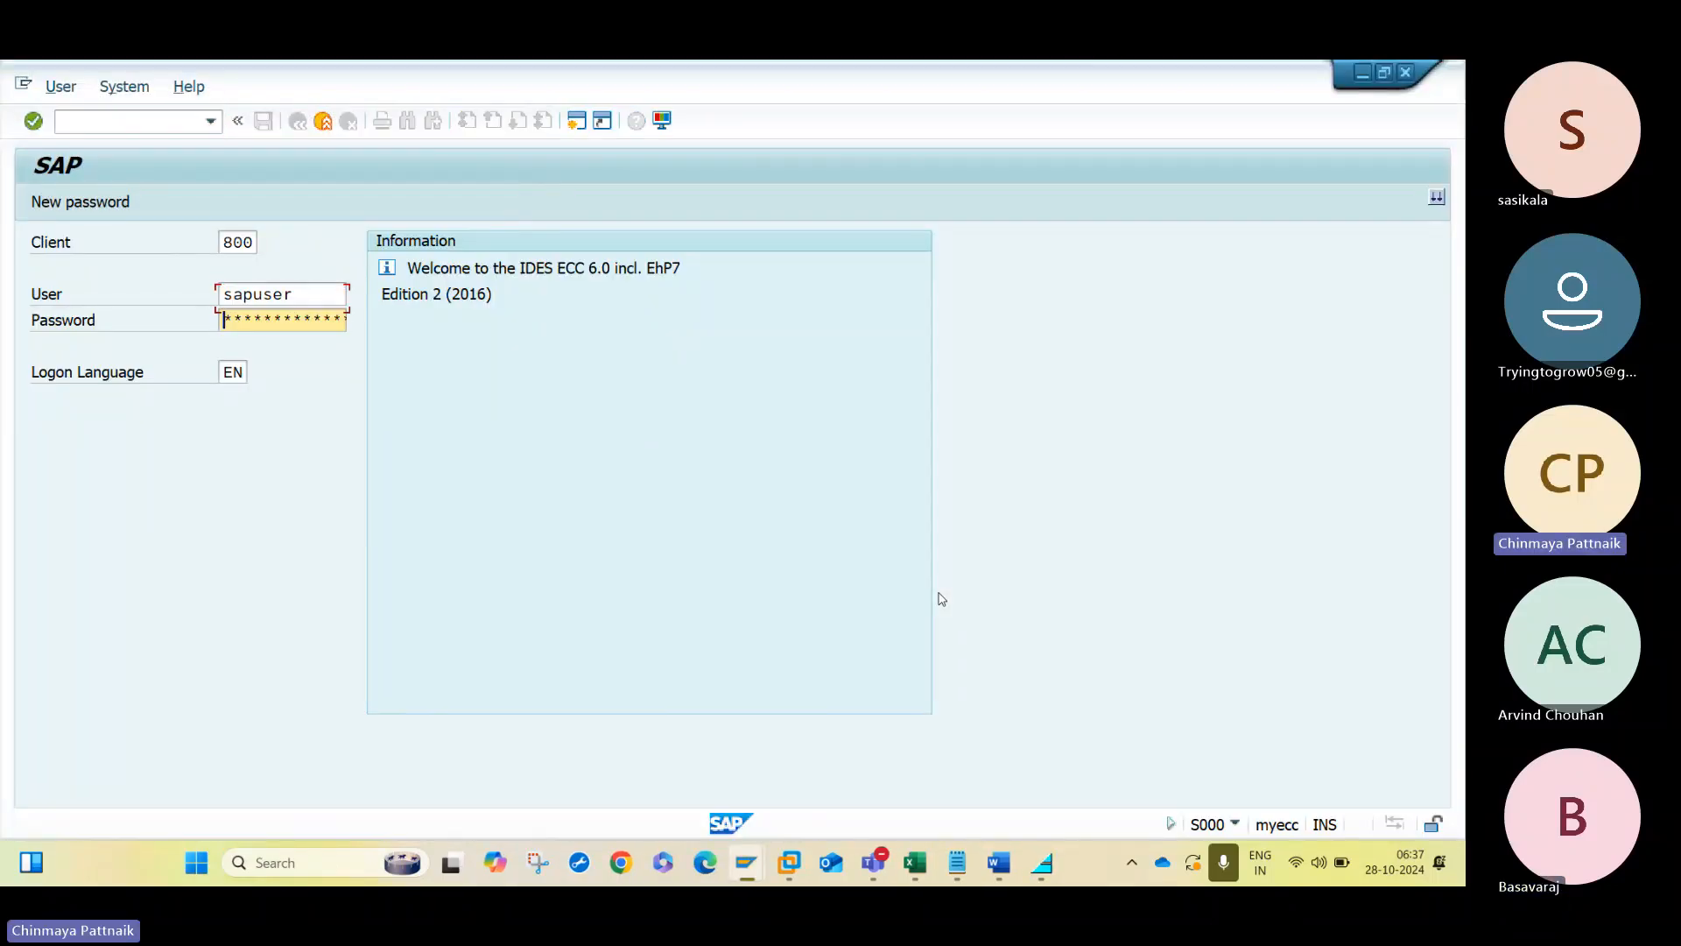
text(**********)
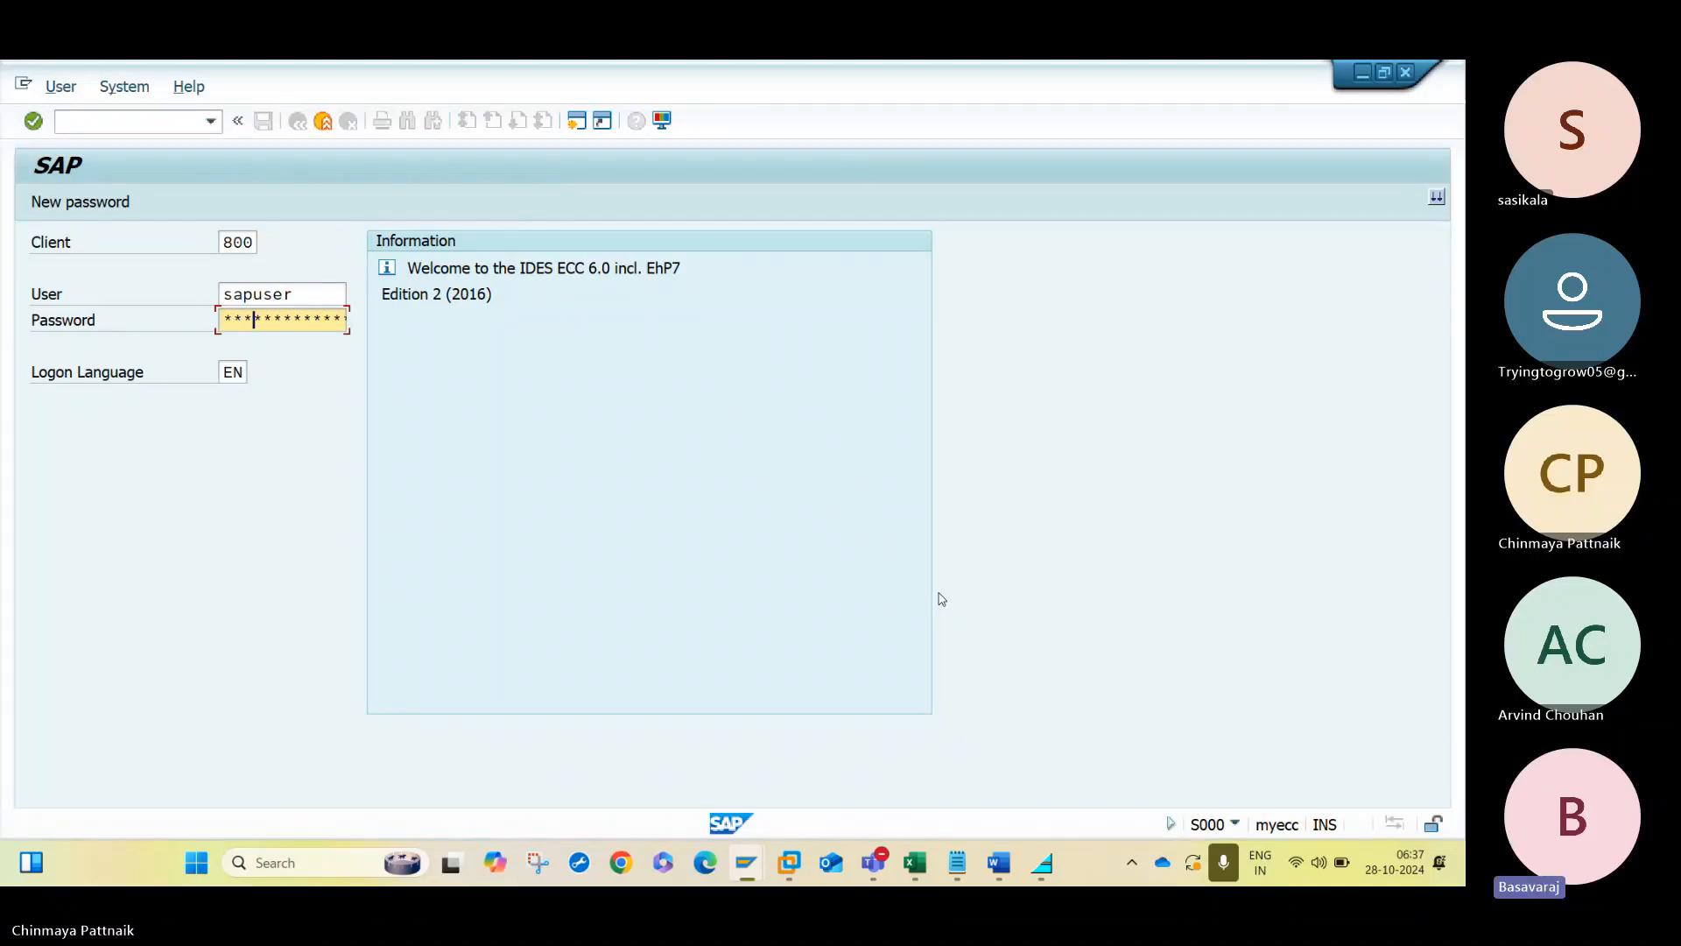
key(Return)
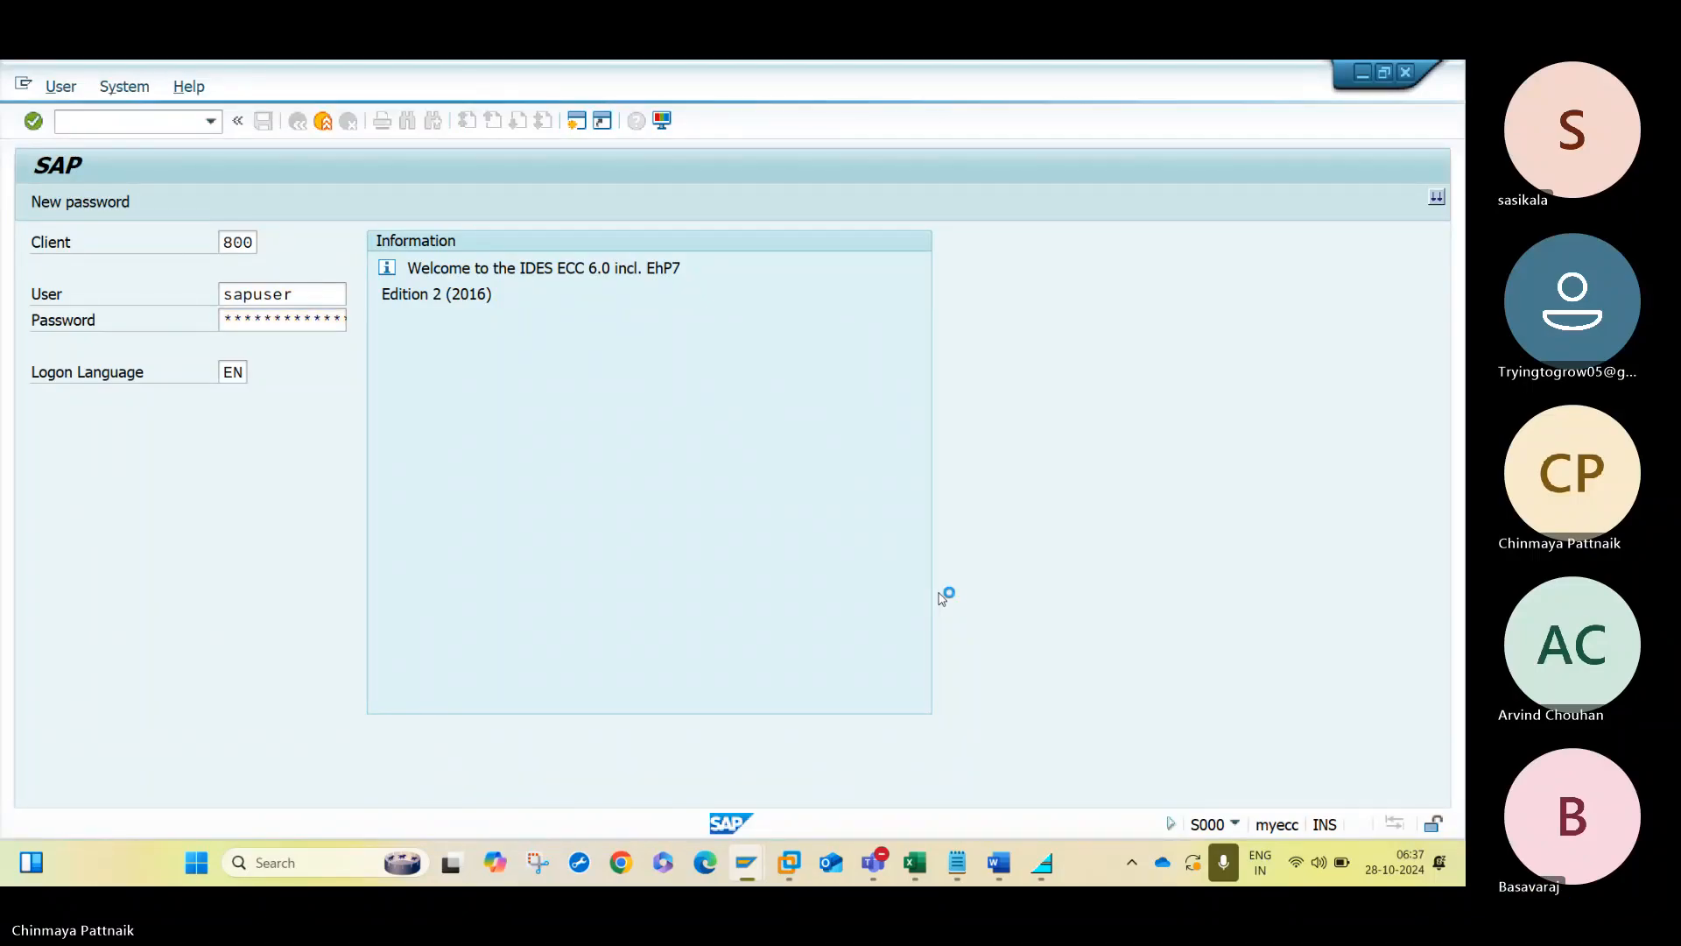
- Check the participant list in the Teams meeting and return to the SAP session
mouse_move(870, 877)
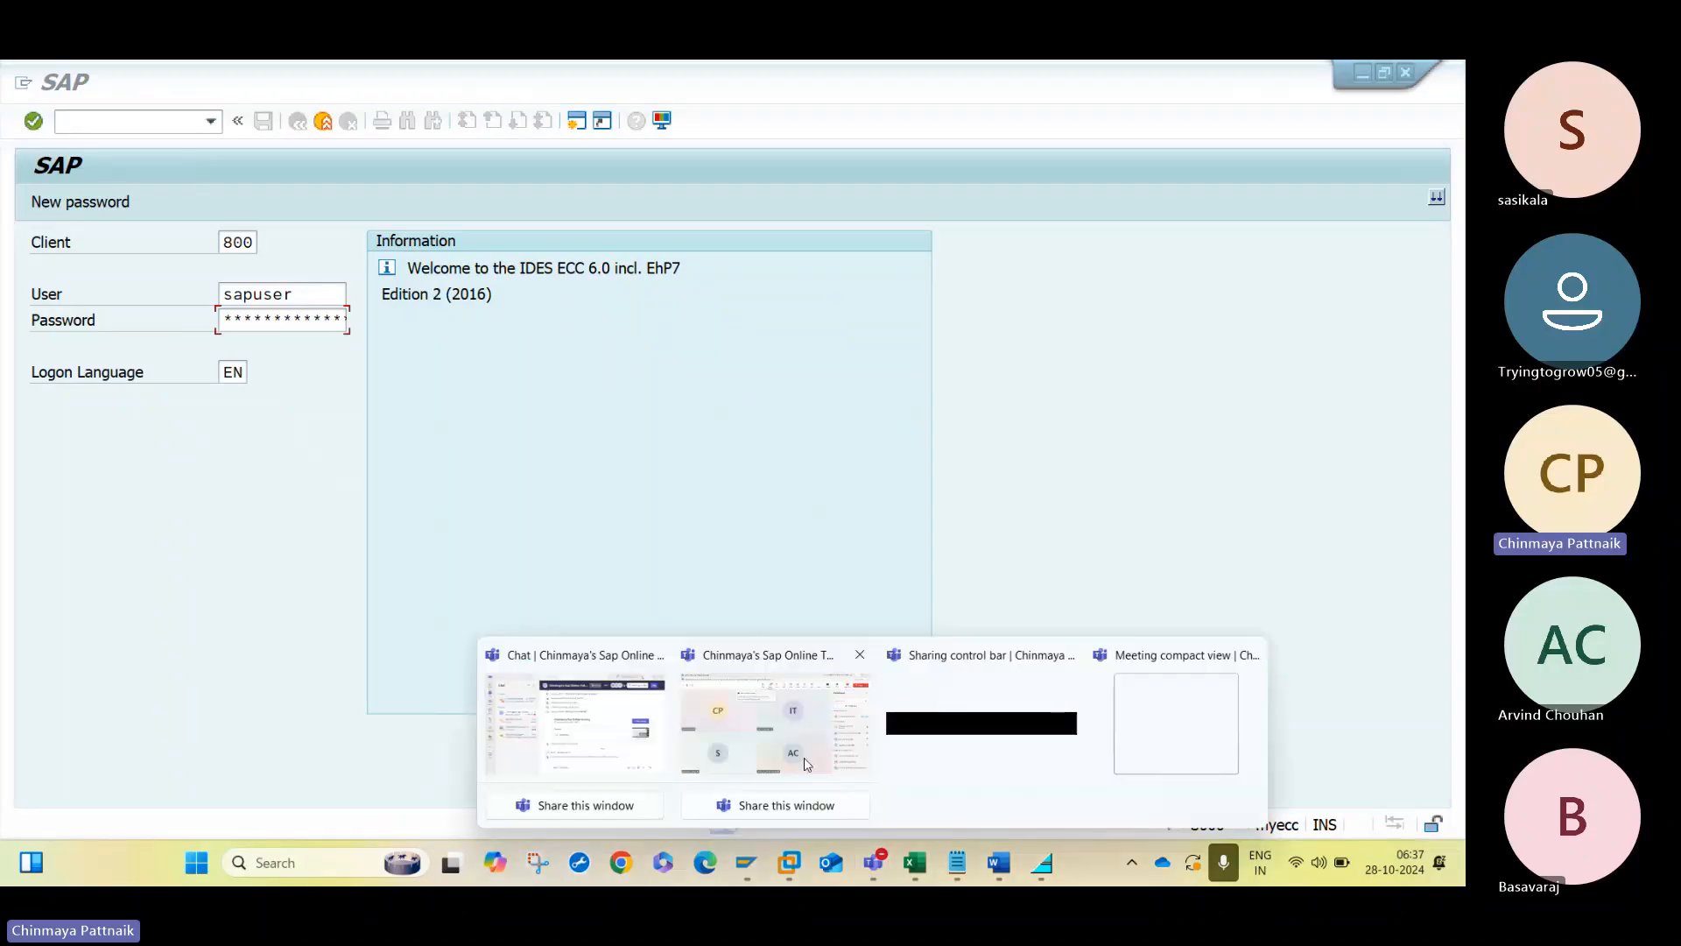
click(779, 725)
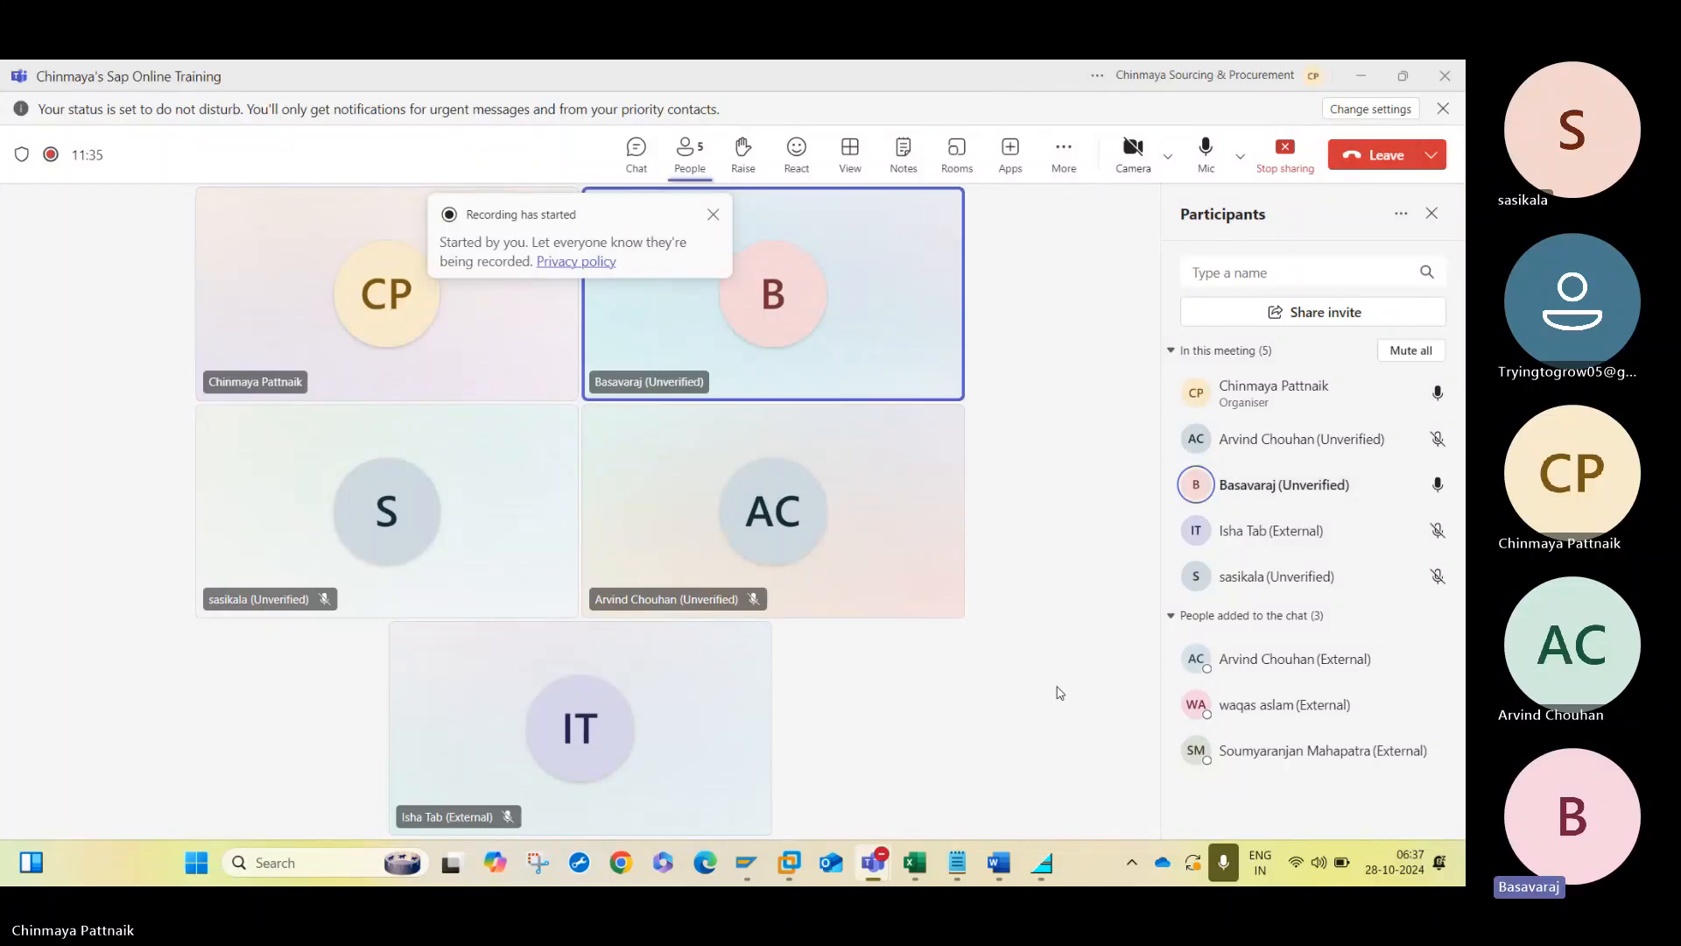
click(1364, 74)
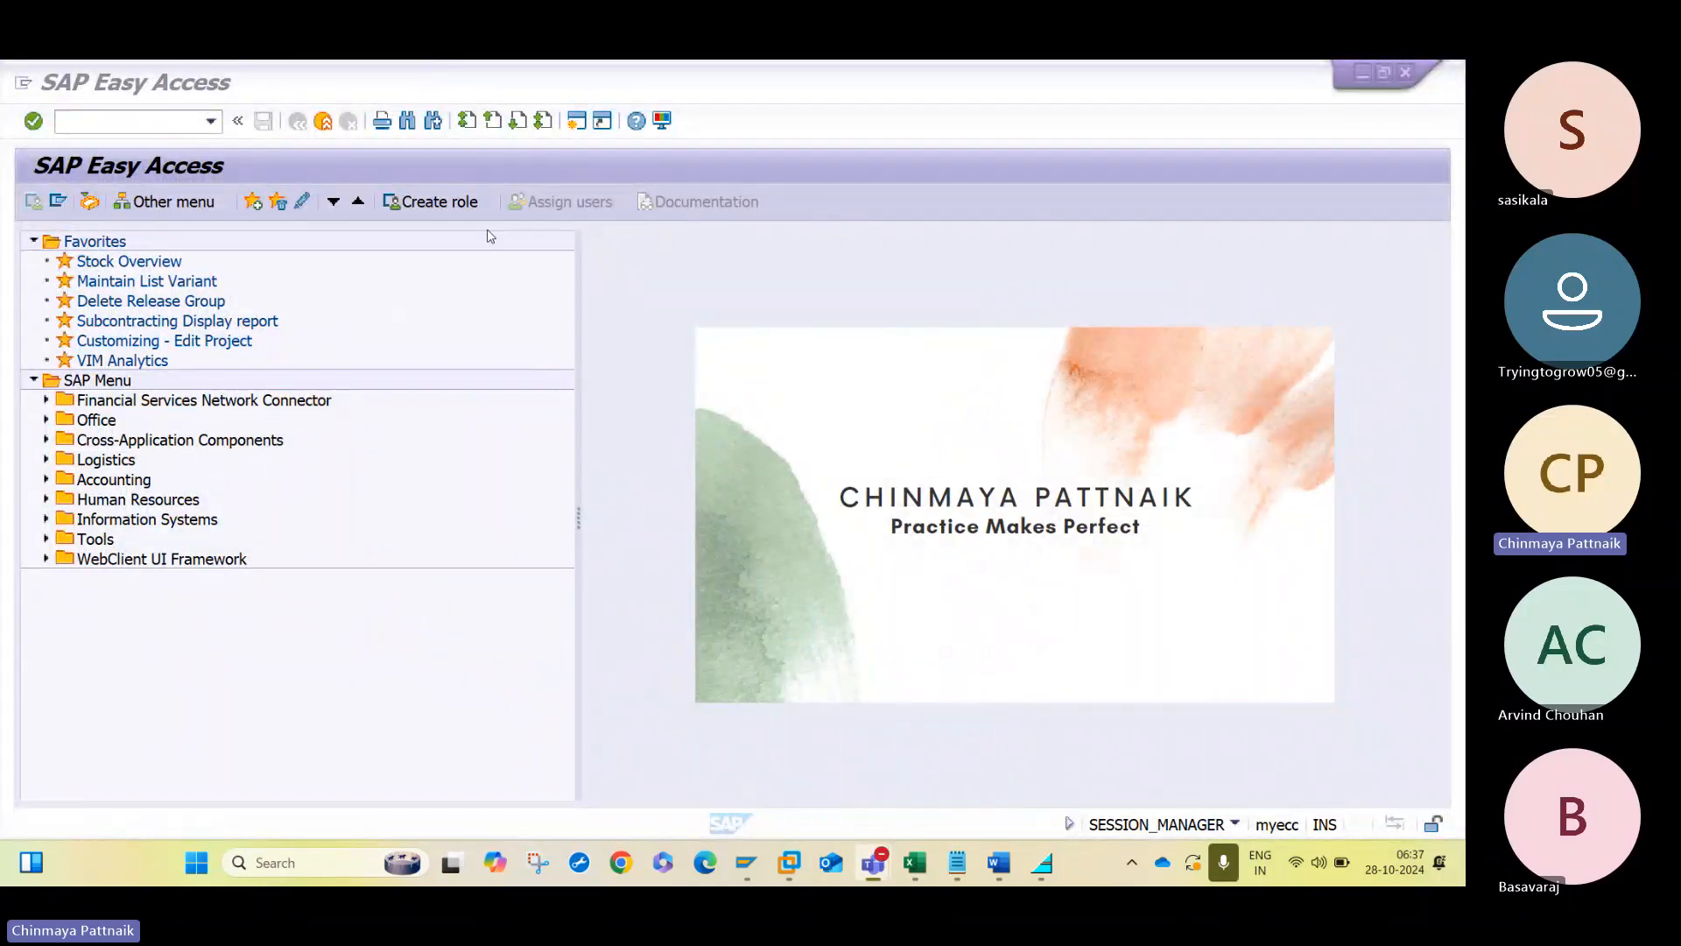
- Run transaction SPRO and open the SAP Customizing Implementation Guide
click(76, 126)
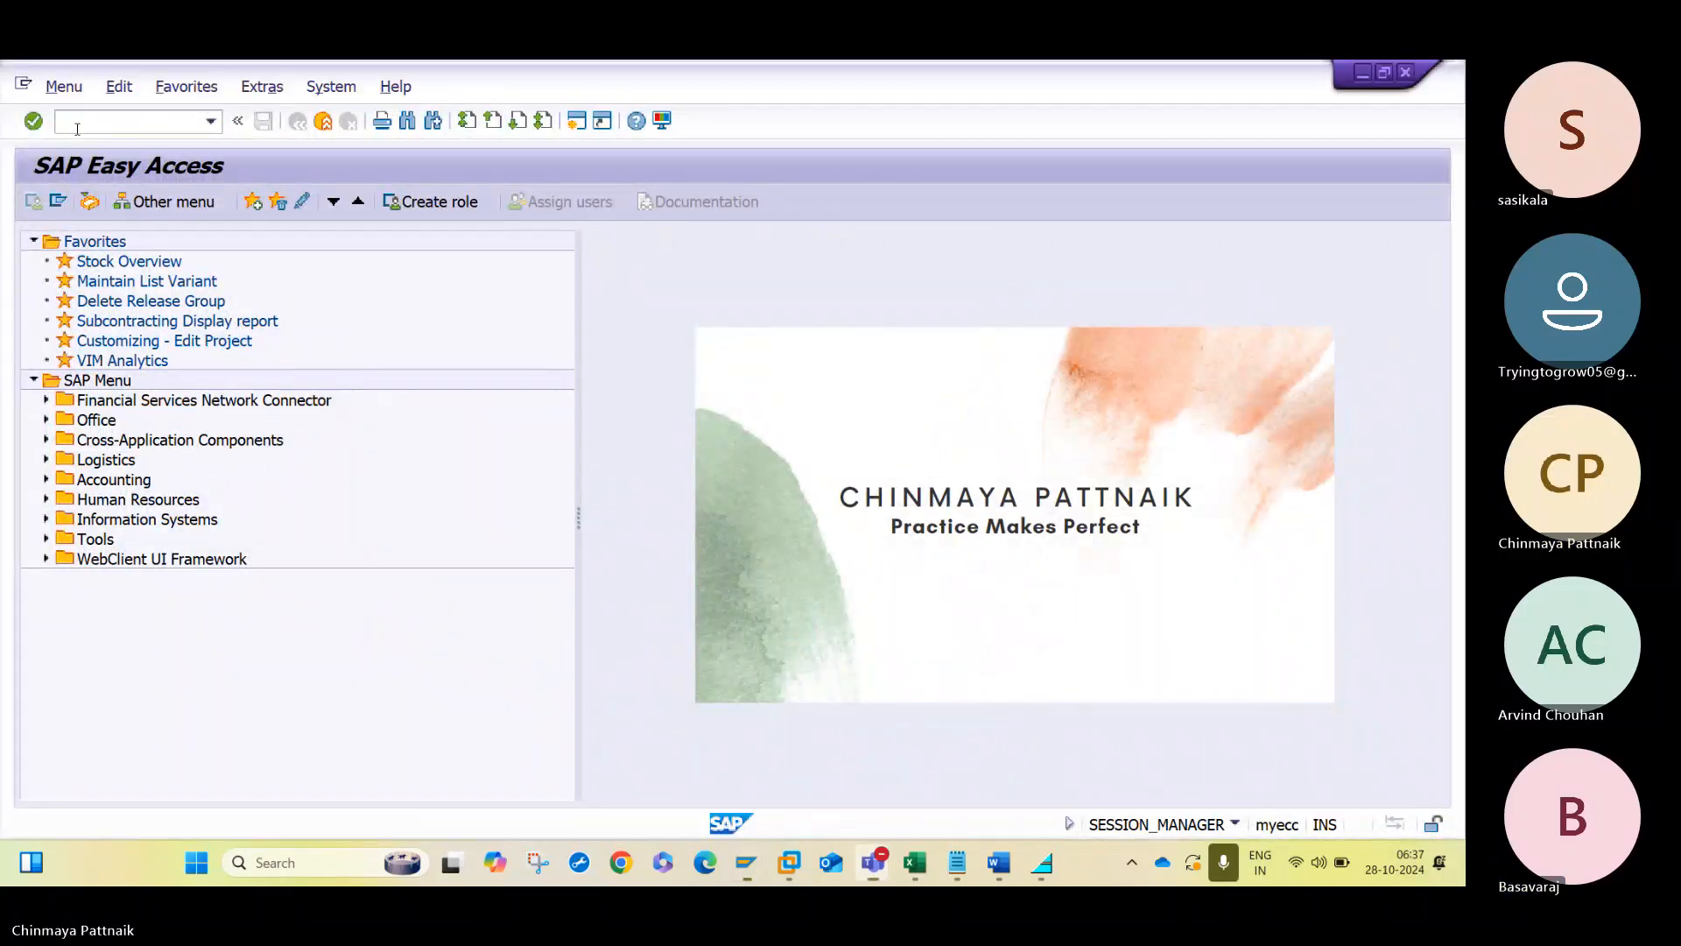
text(SPRO)
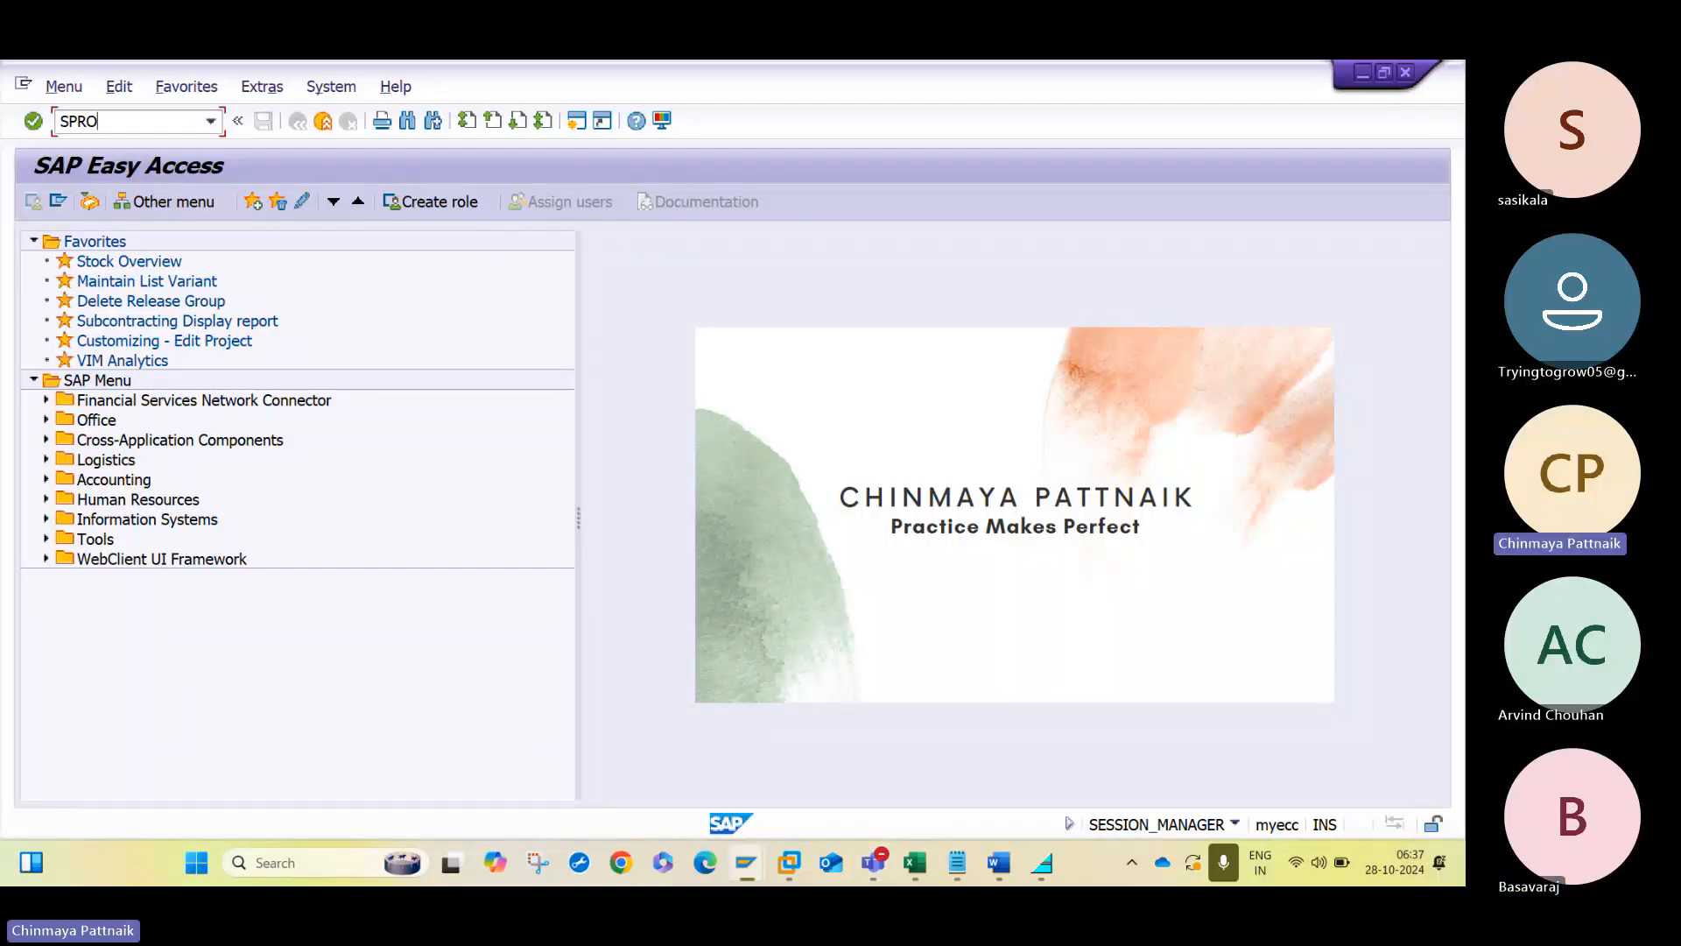
key(Return)
click(149, 206)
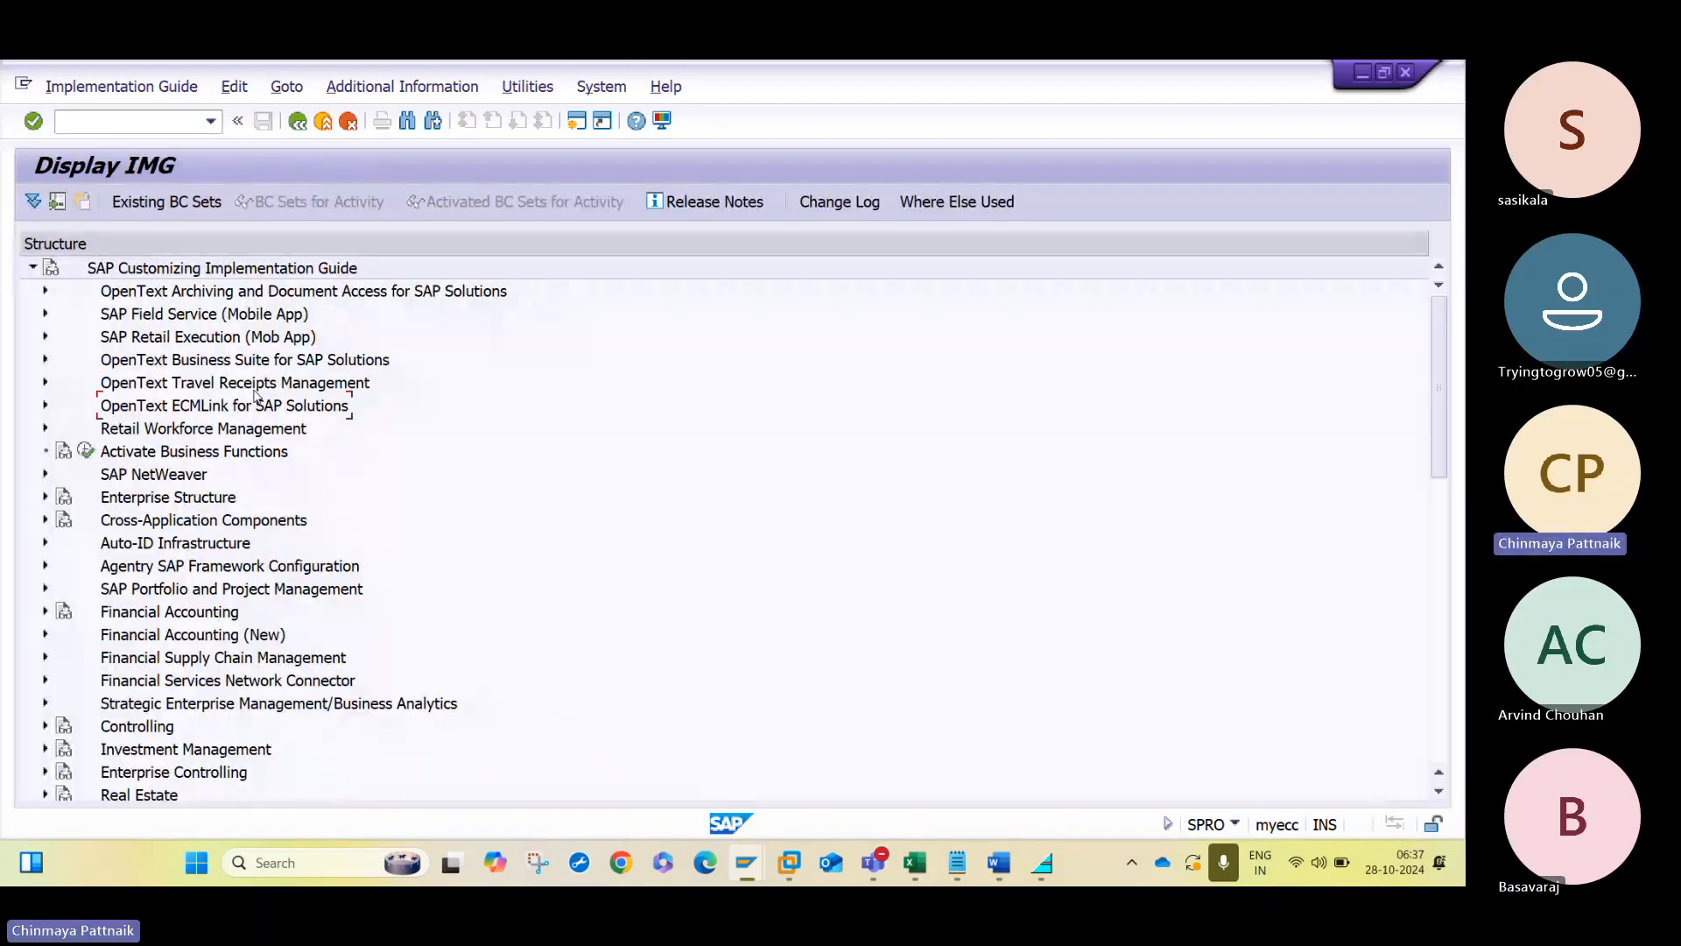
- Expand Materials Management, Purchasing, Purchase Order, and Release Procedure for Purchase Orders in the implementation guide
scroll(256, 396, down, 1)
scroll(256, 396, down, 9)
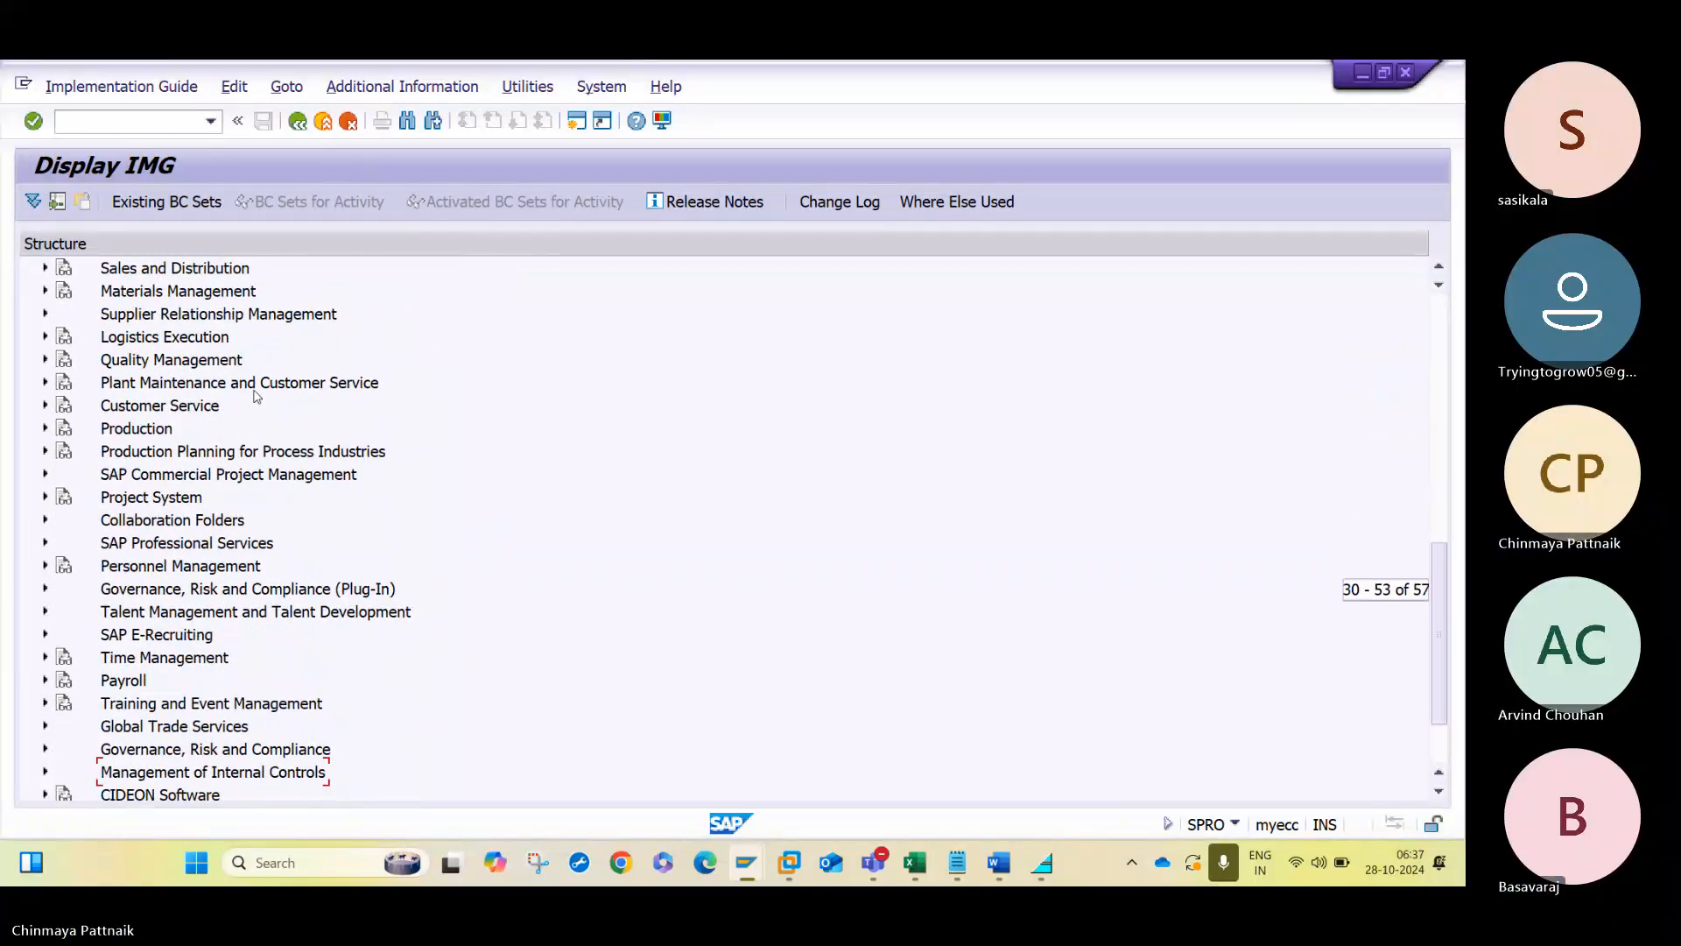
double_click(227, 292)
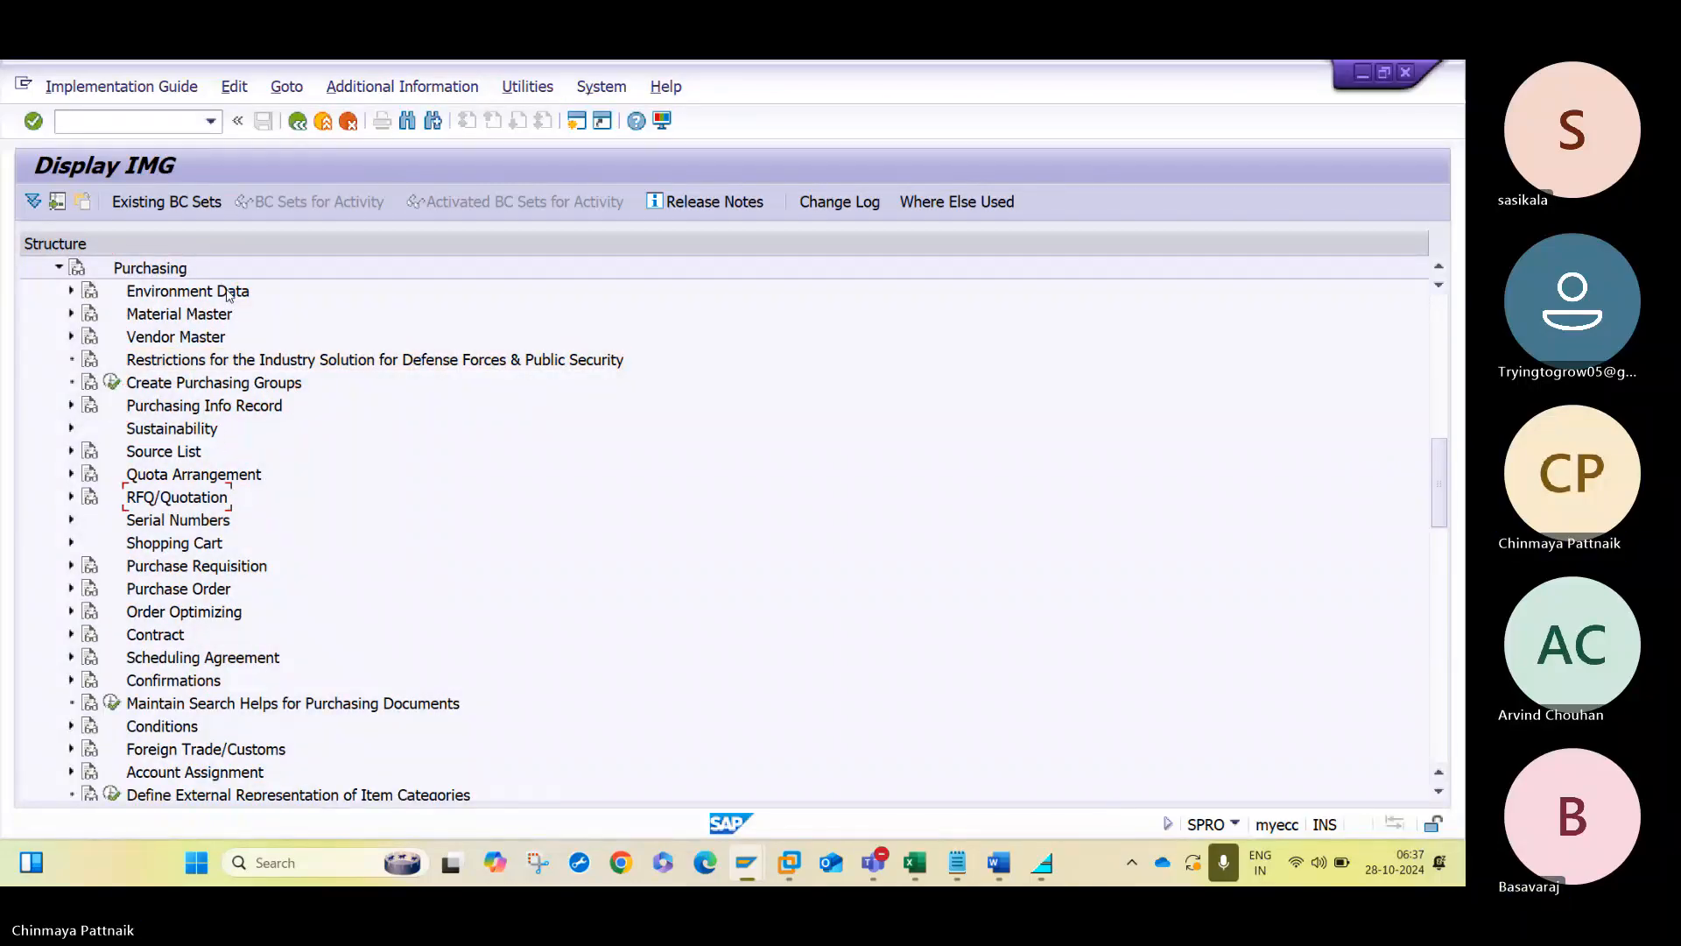
key(Down)
key(Down)
key(Right)
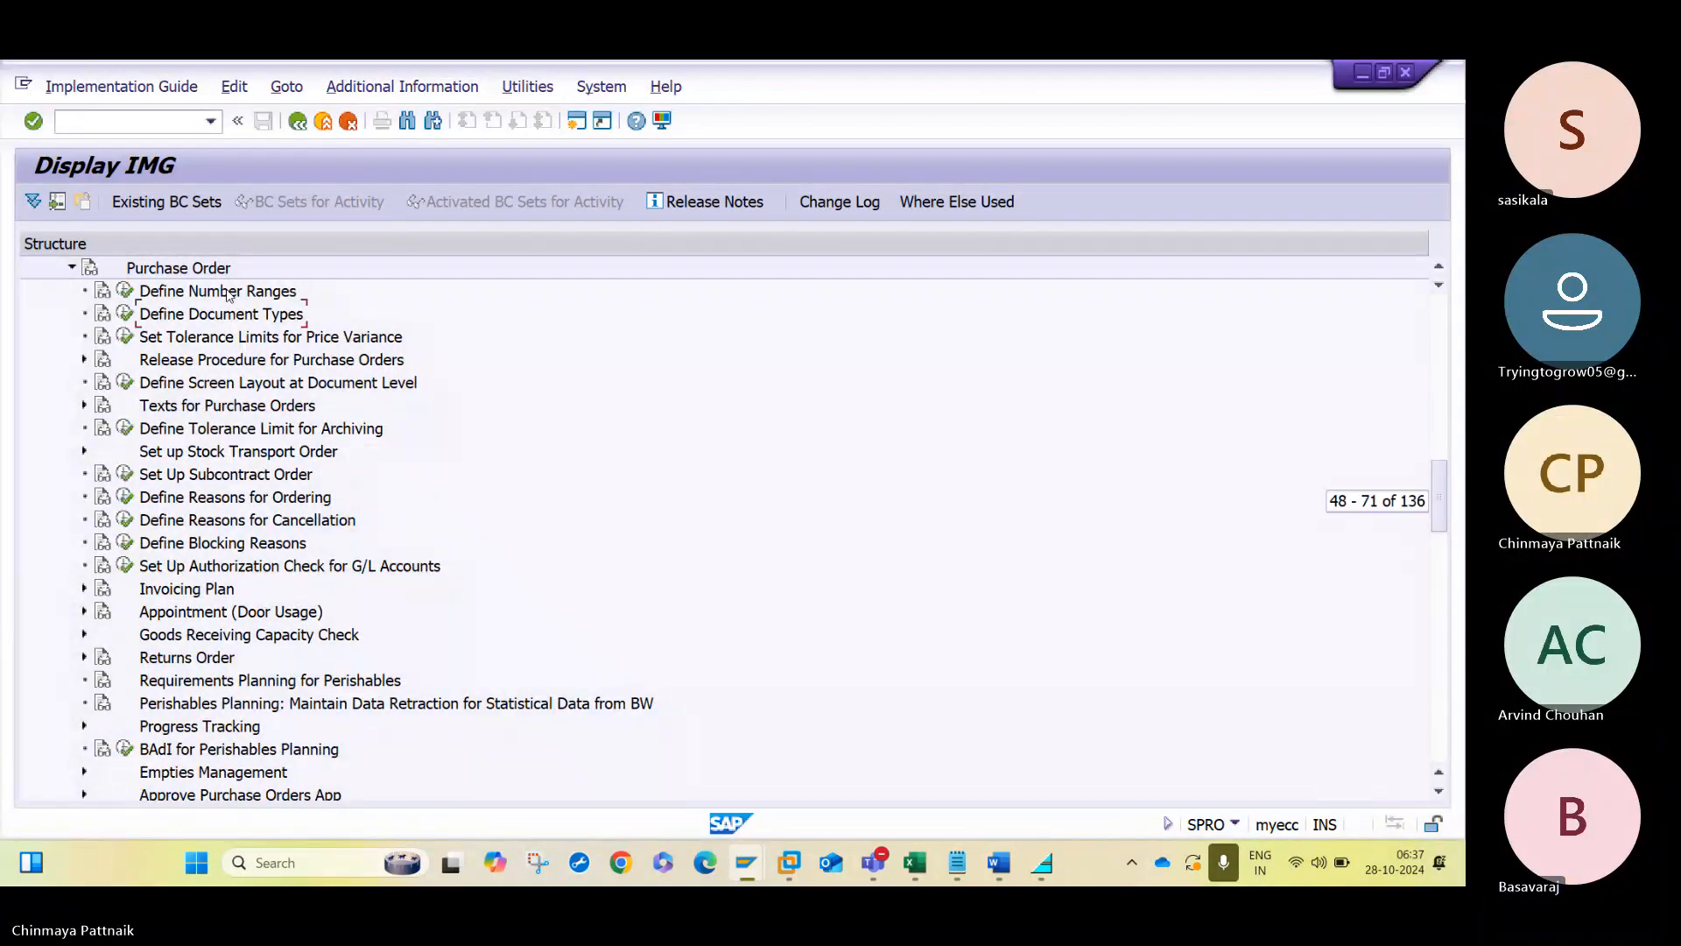
key(Right)
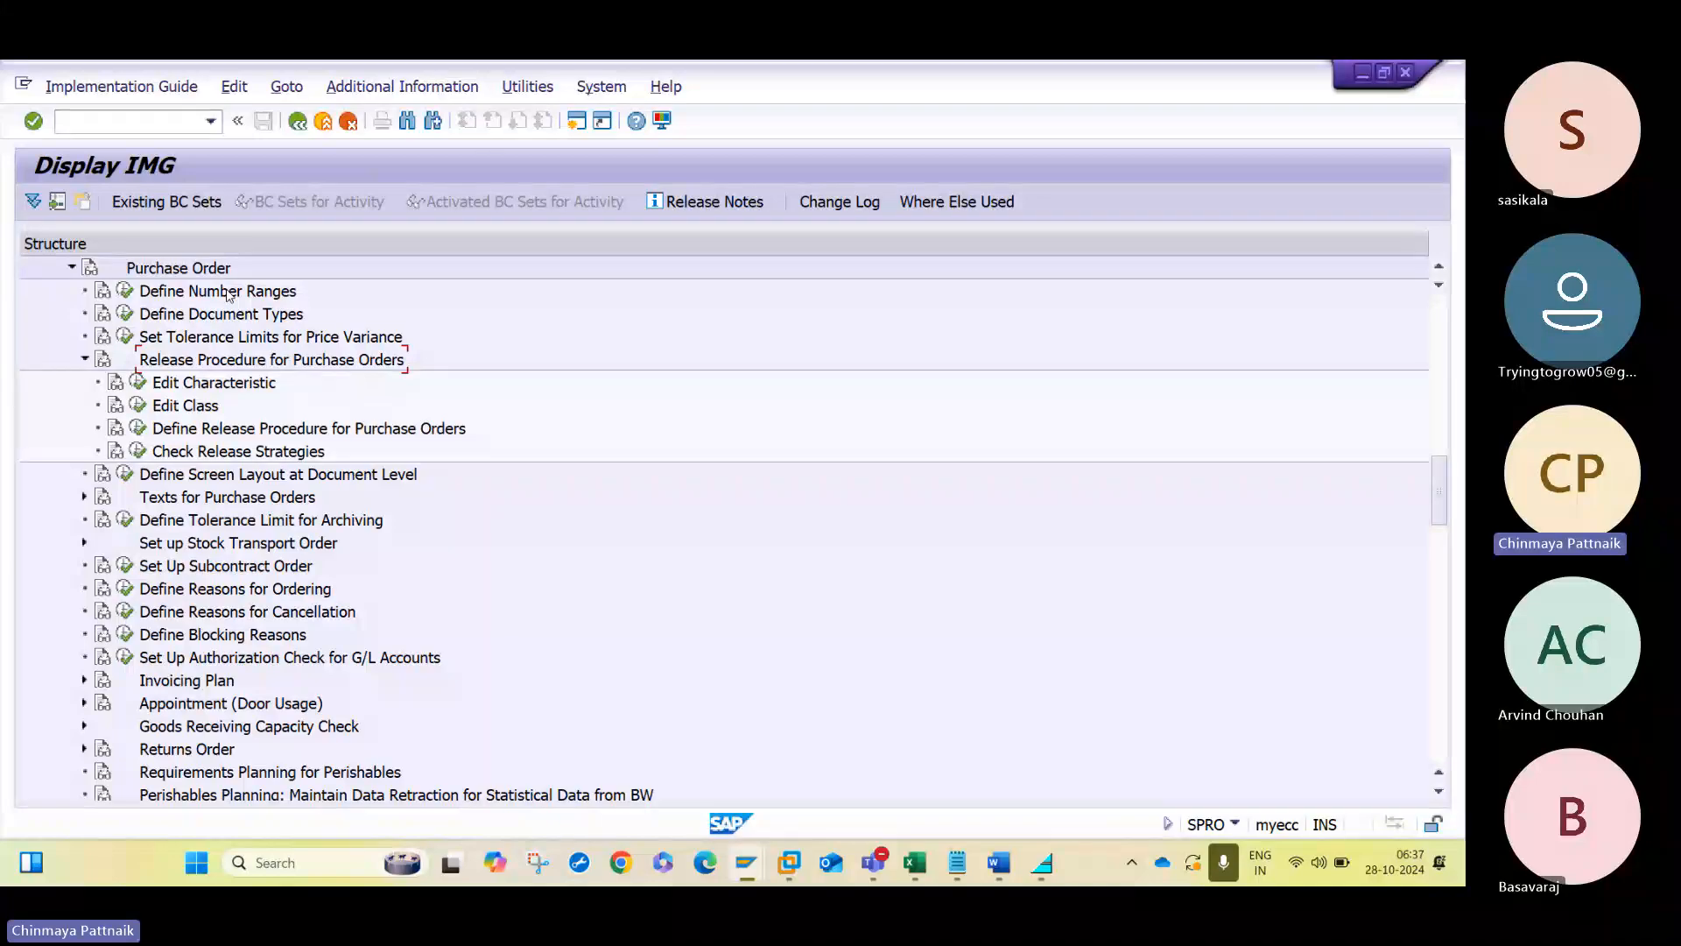
- Open the Edit Characteristic activity under Release Procedure for Purchase Orders
key(Down)
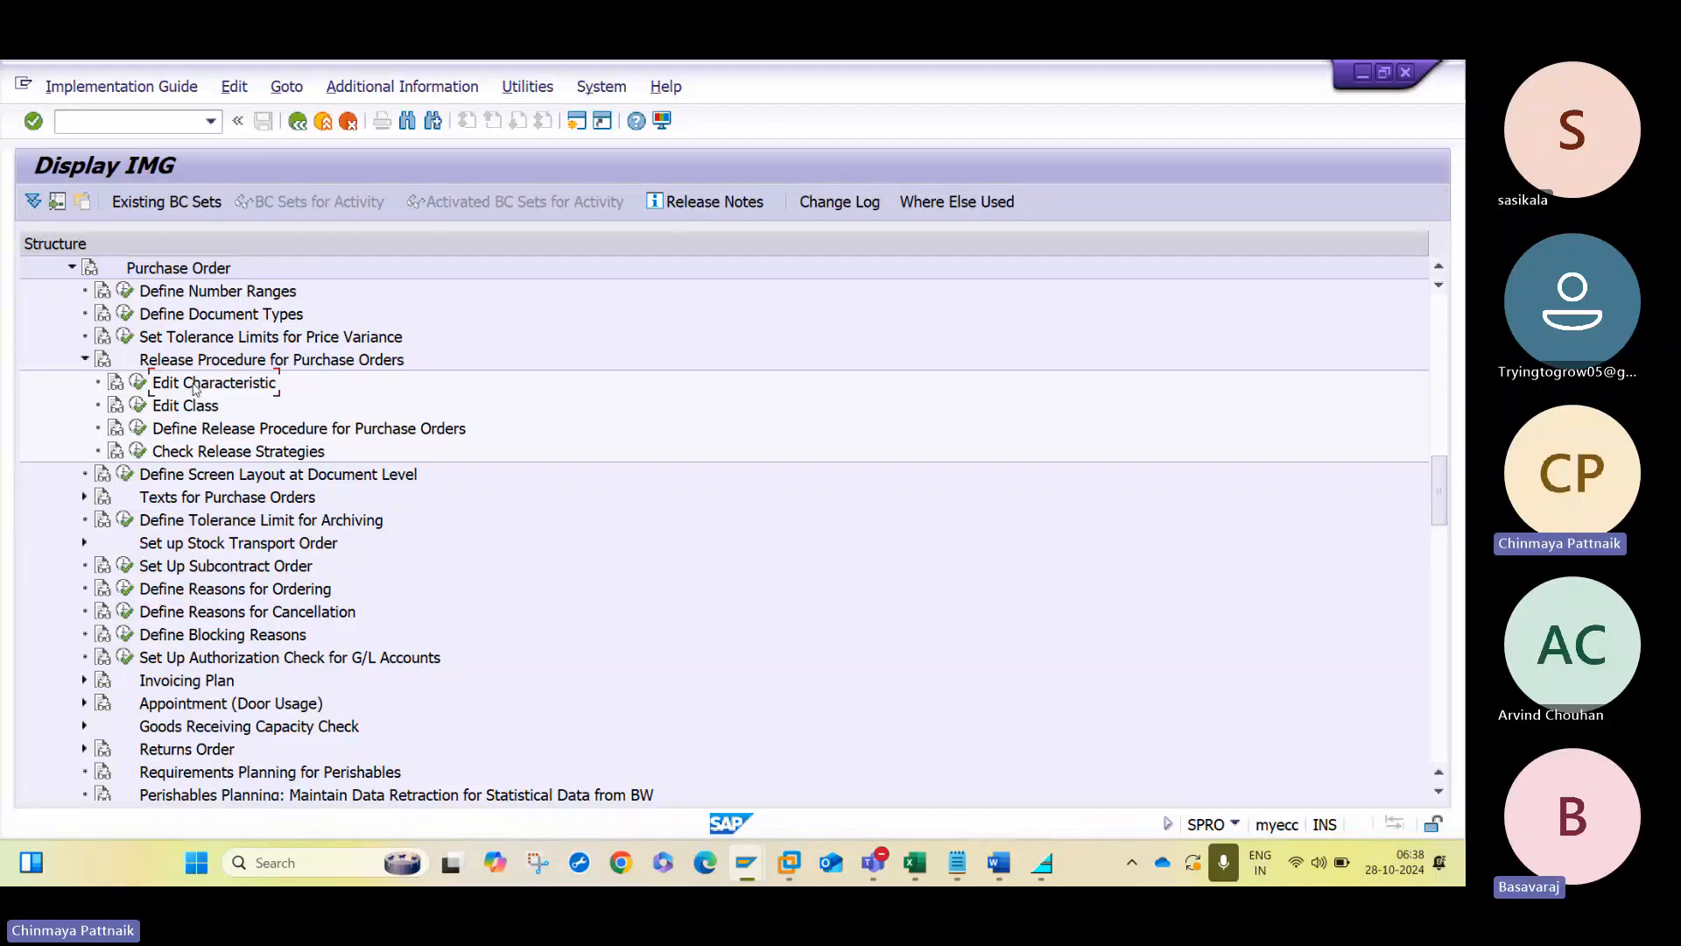
key(Down)
click(143, 386)
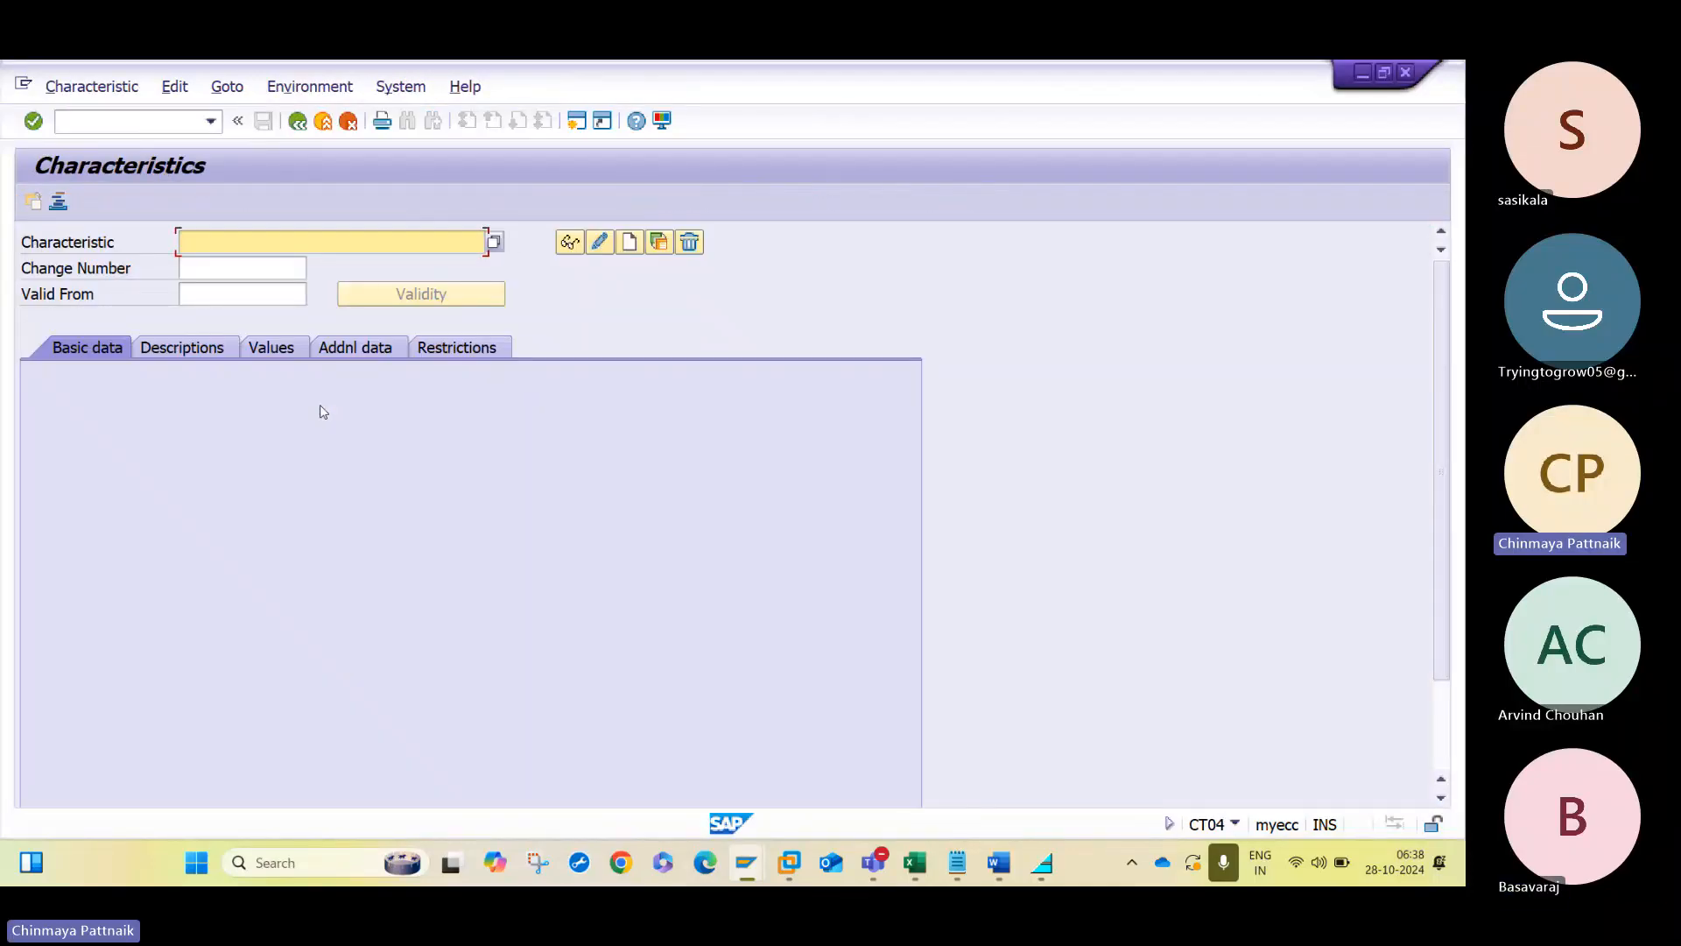
click(324, 412)
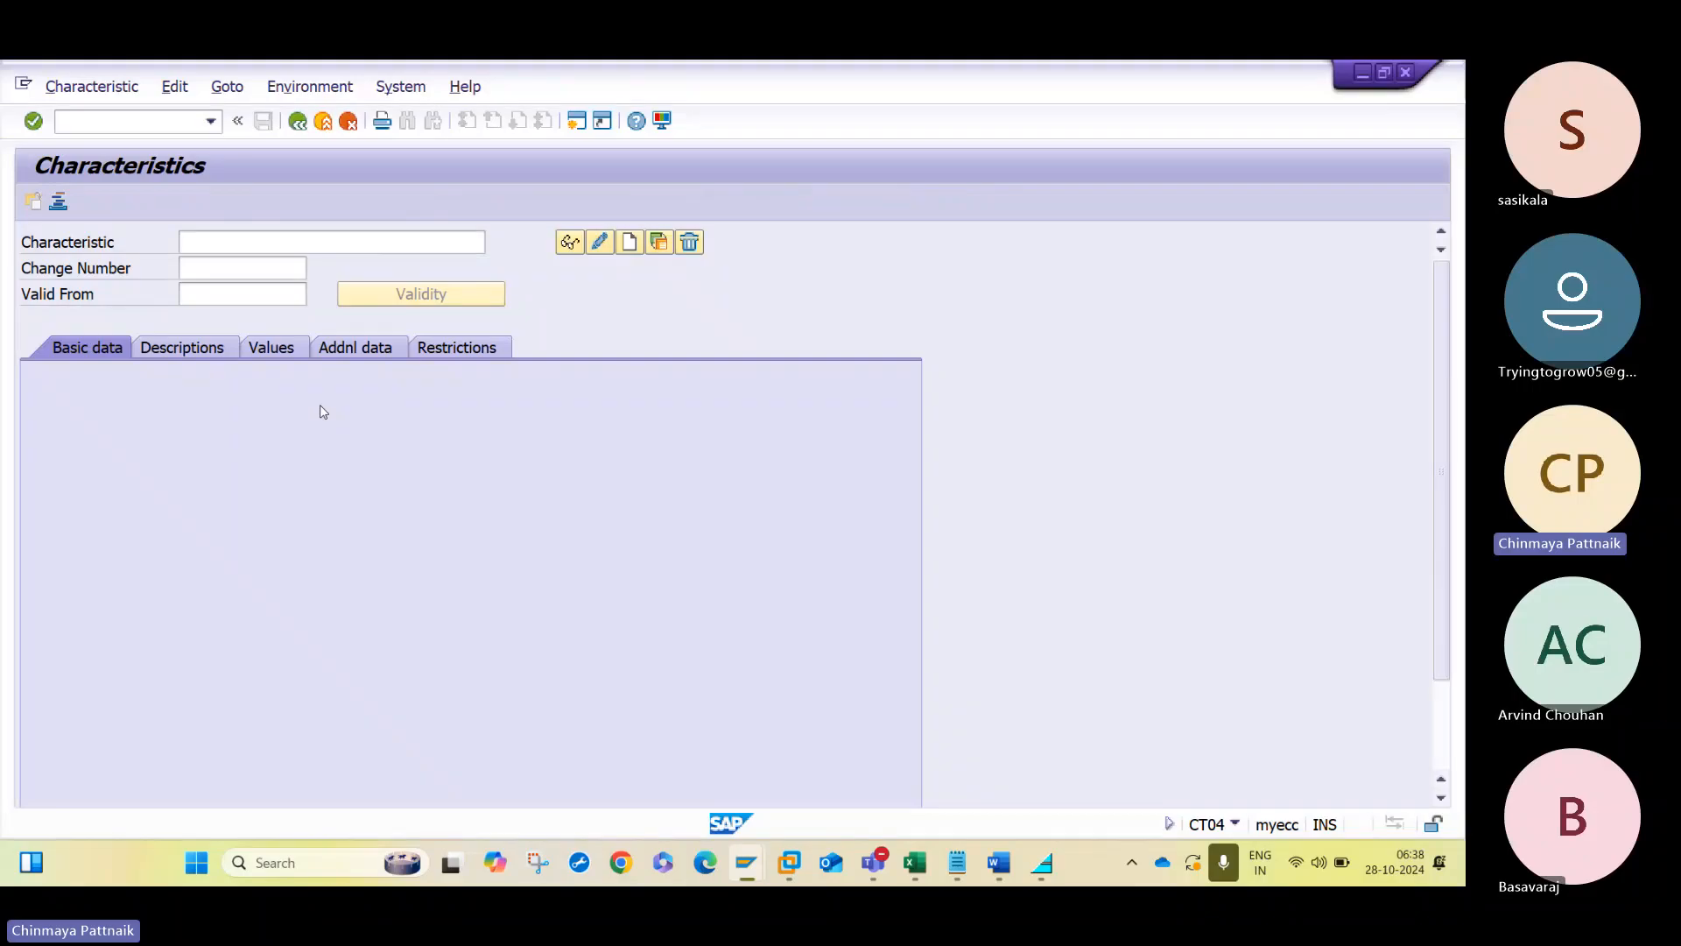
- Go to transaction SE11 and display the CEKKO structure as a database table
key(F3)
text(SE1)
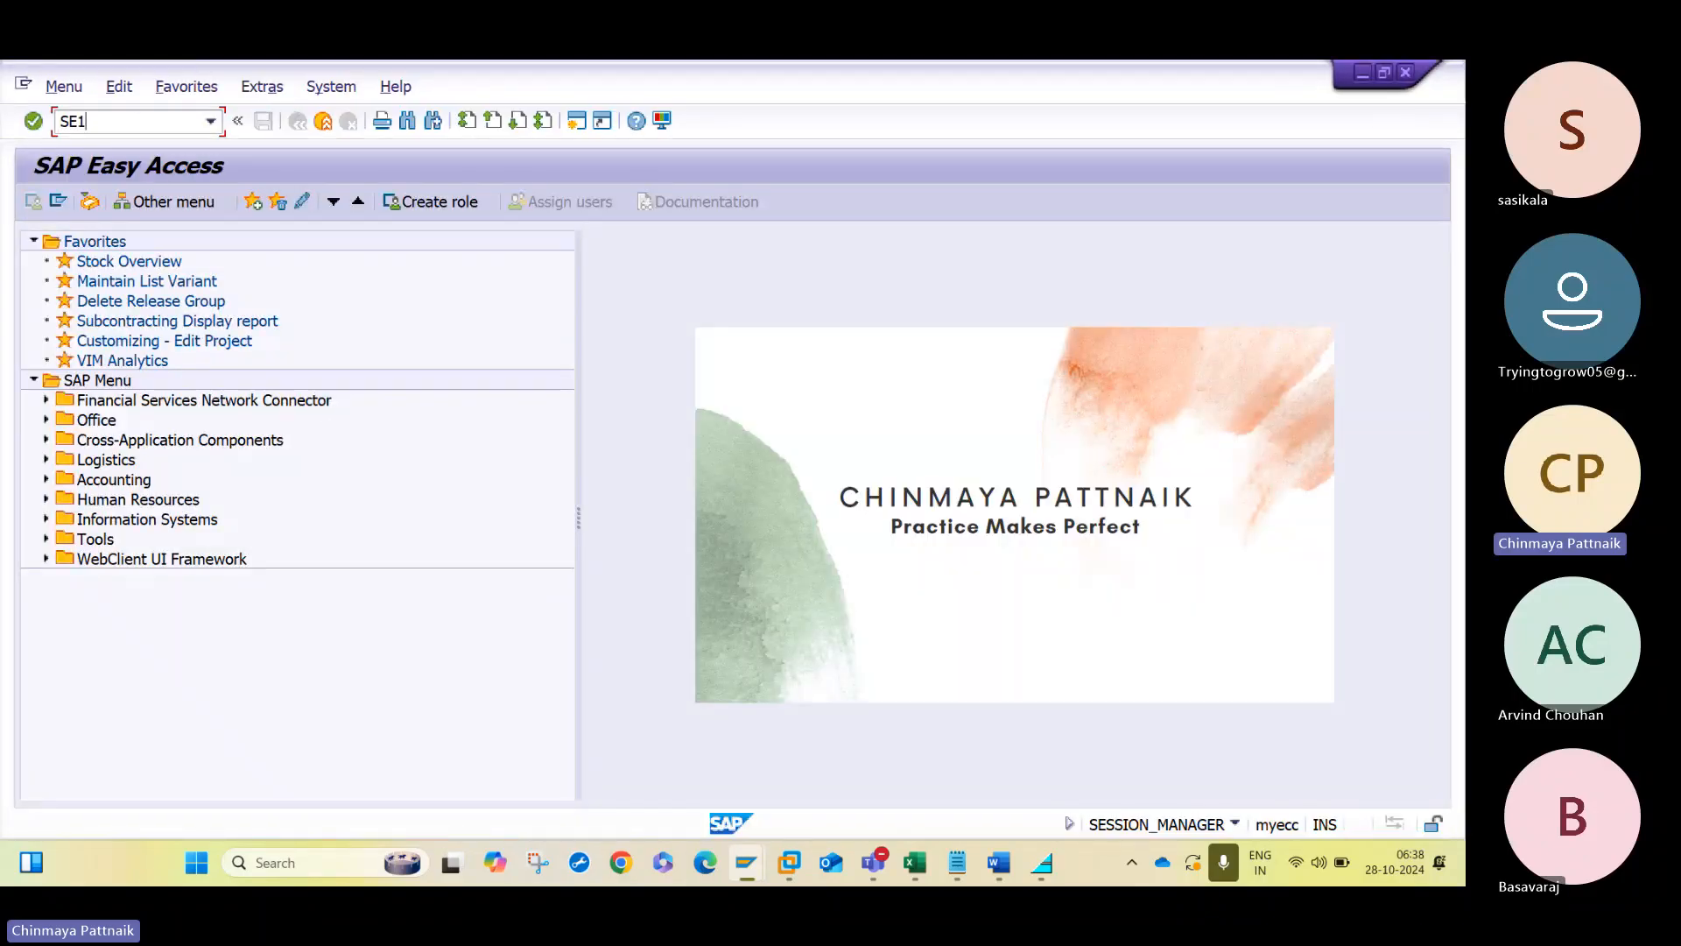
text(1)
key(Return)
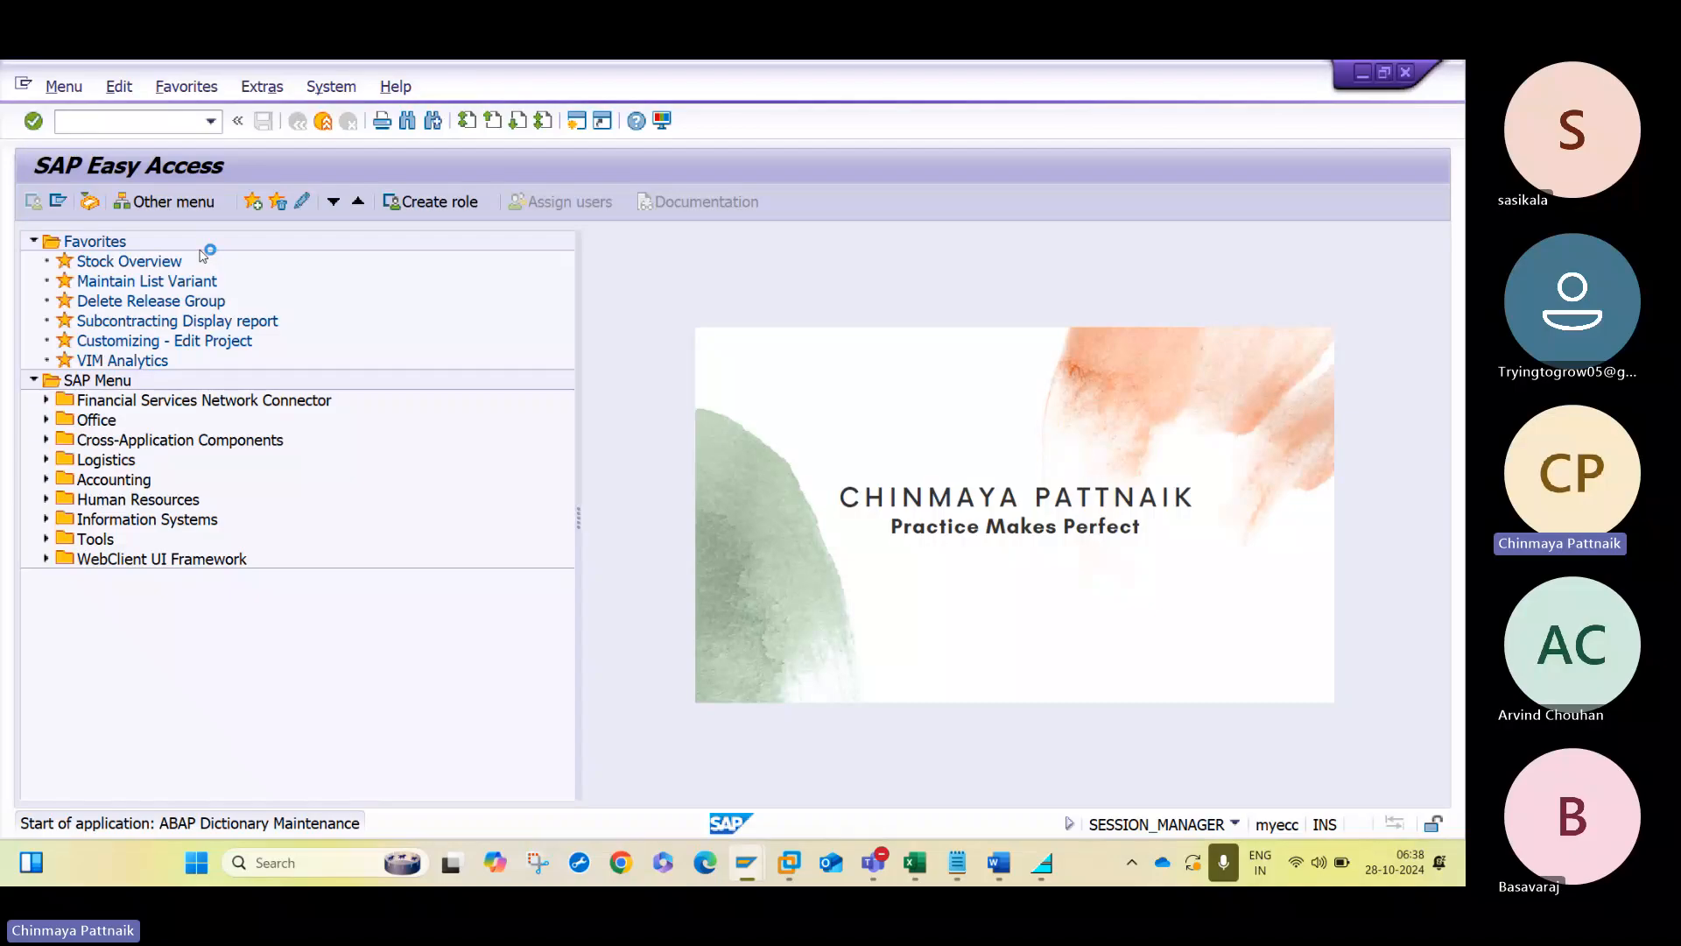
text(CE)
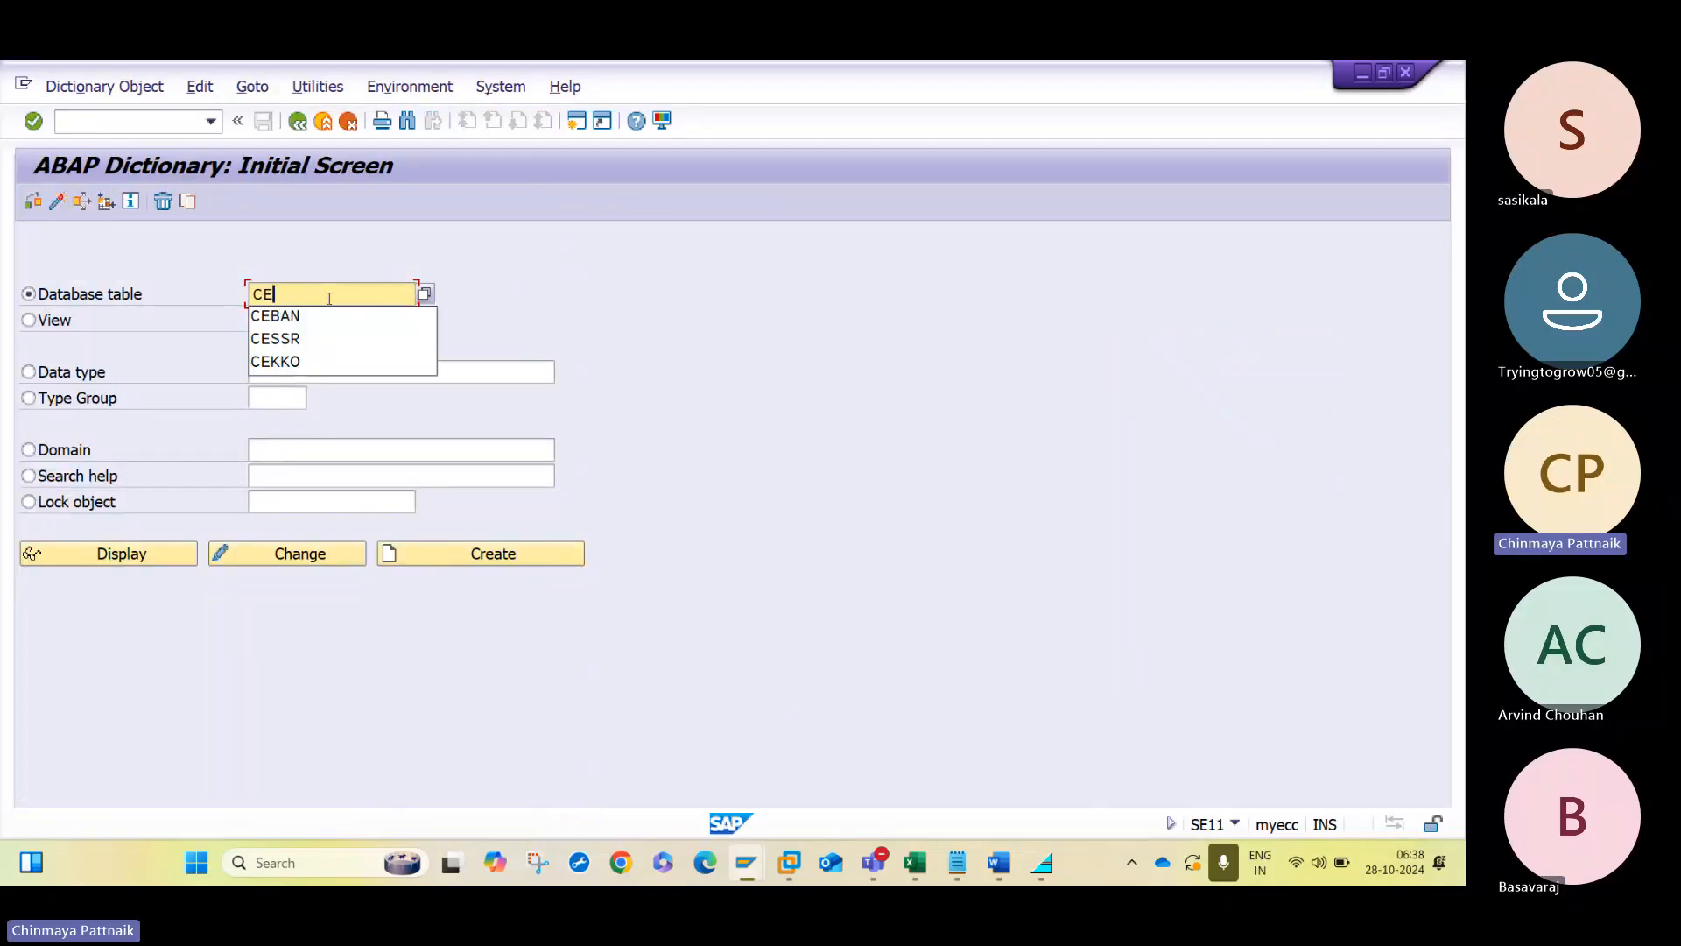
text(KKO)
key(Return)
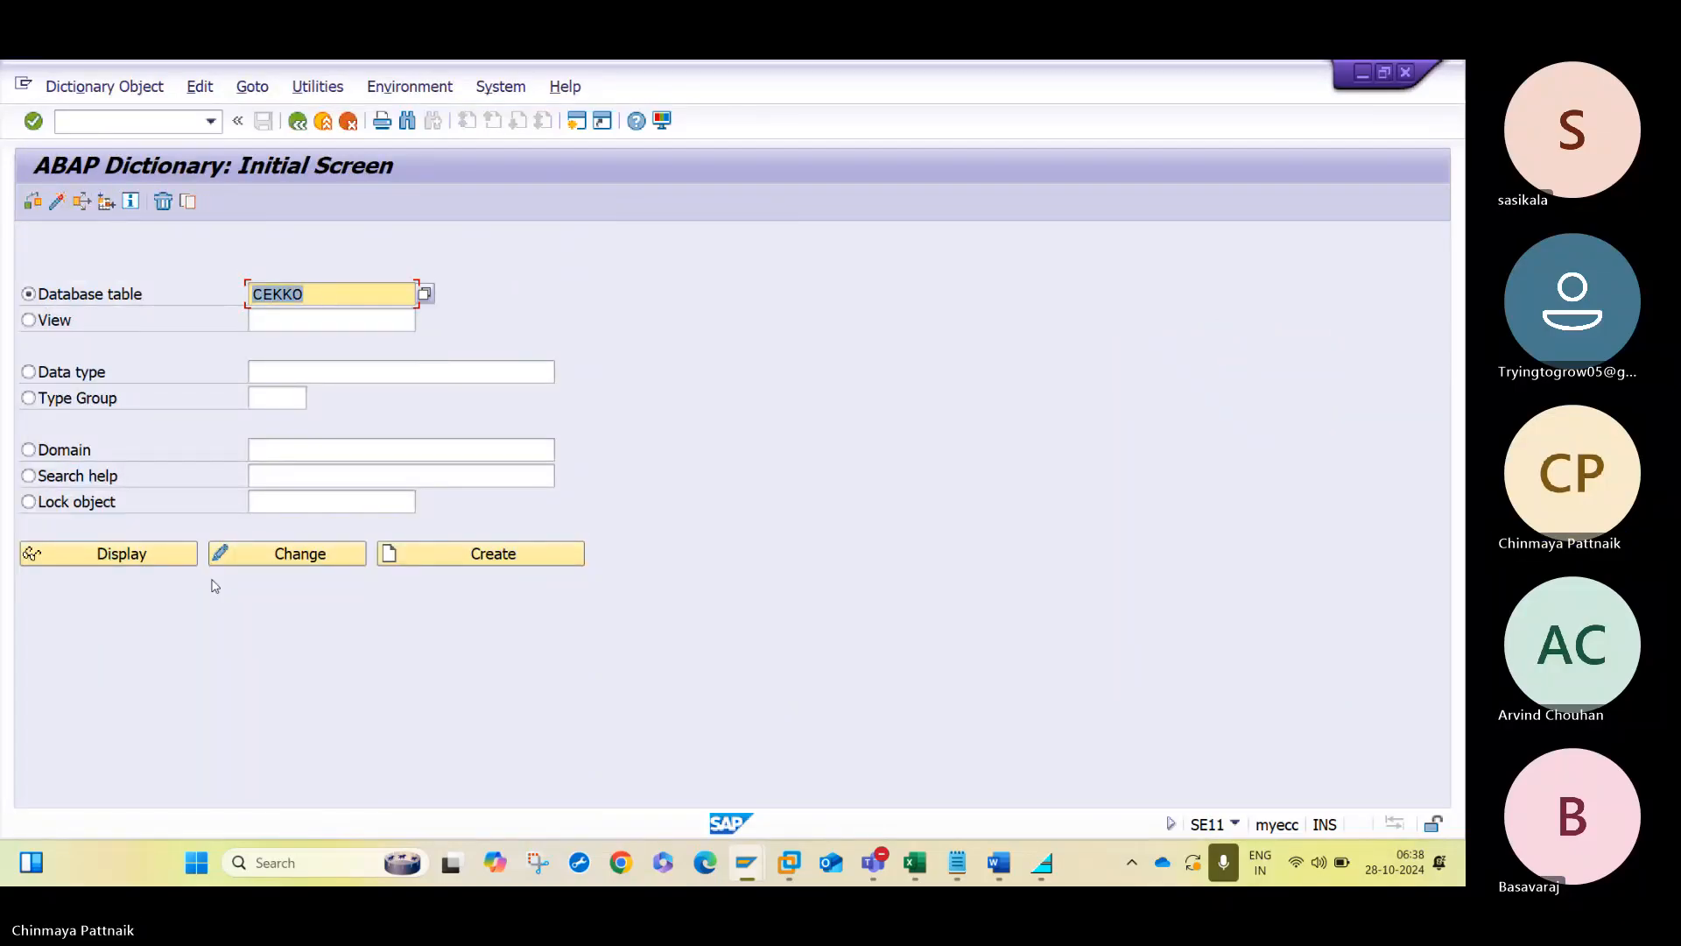
click(162, 564)
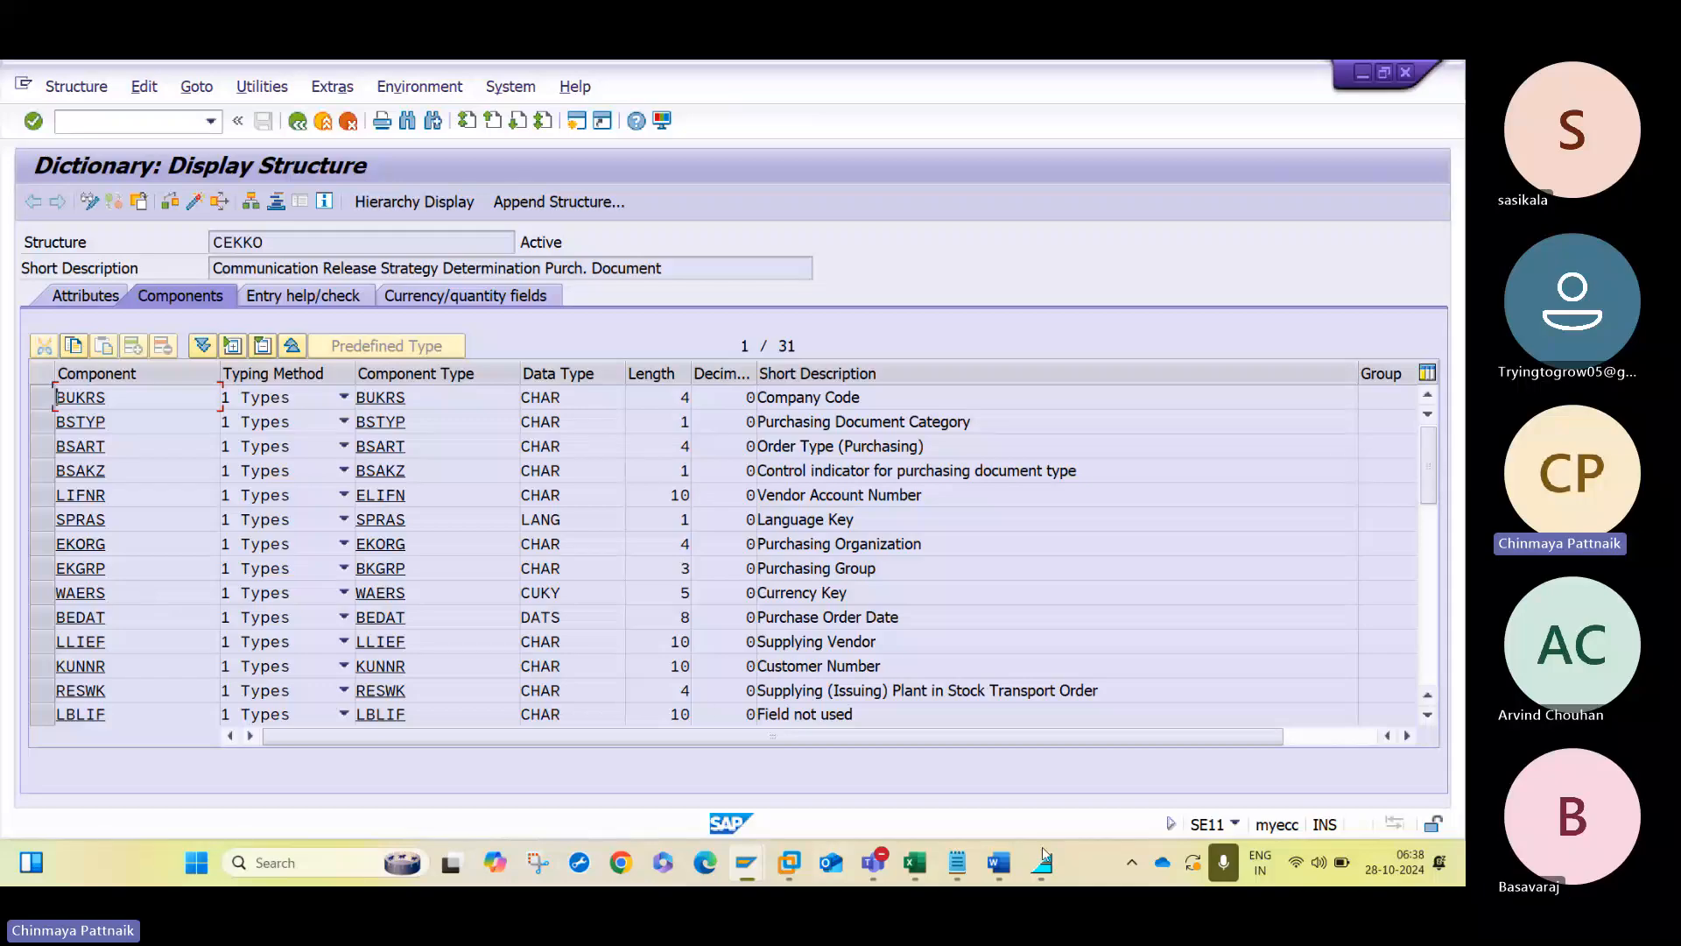
- Check the characteristics listed in the Word notes, then search the CEKKO component list for BSART
click(999, 863)
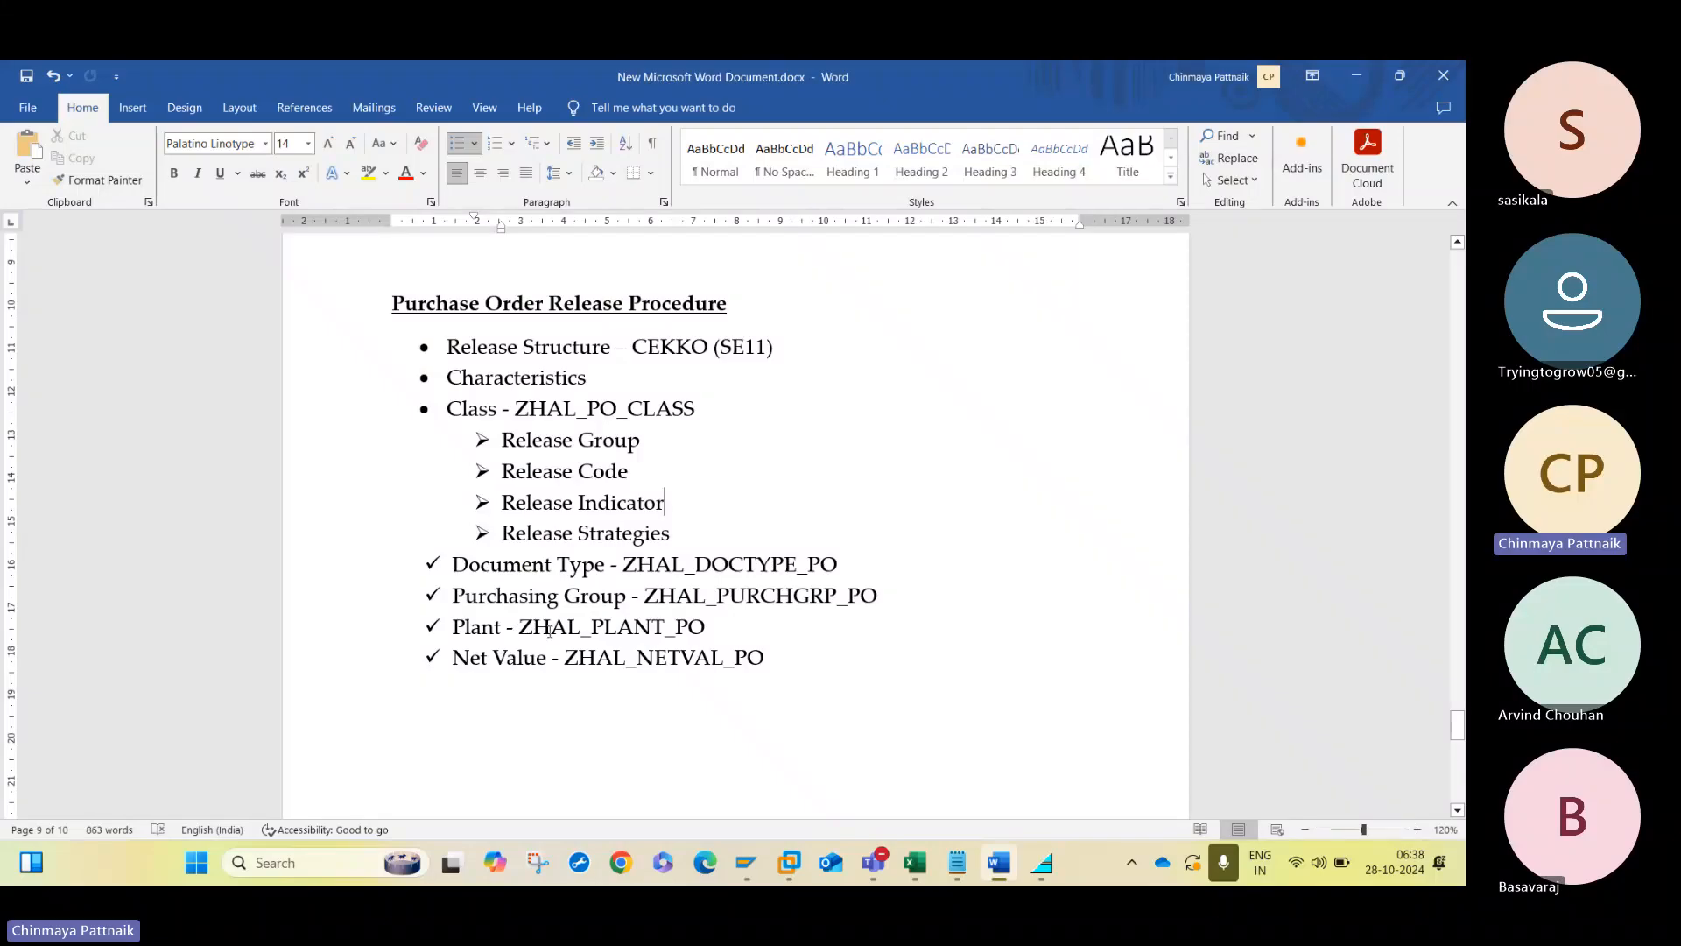
key(alt+Tab)
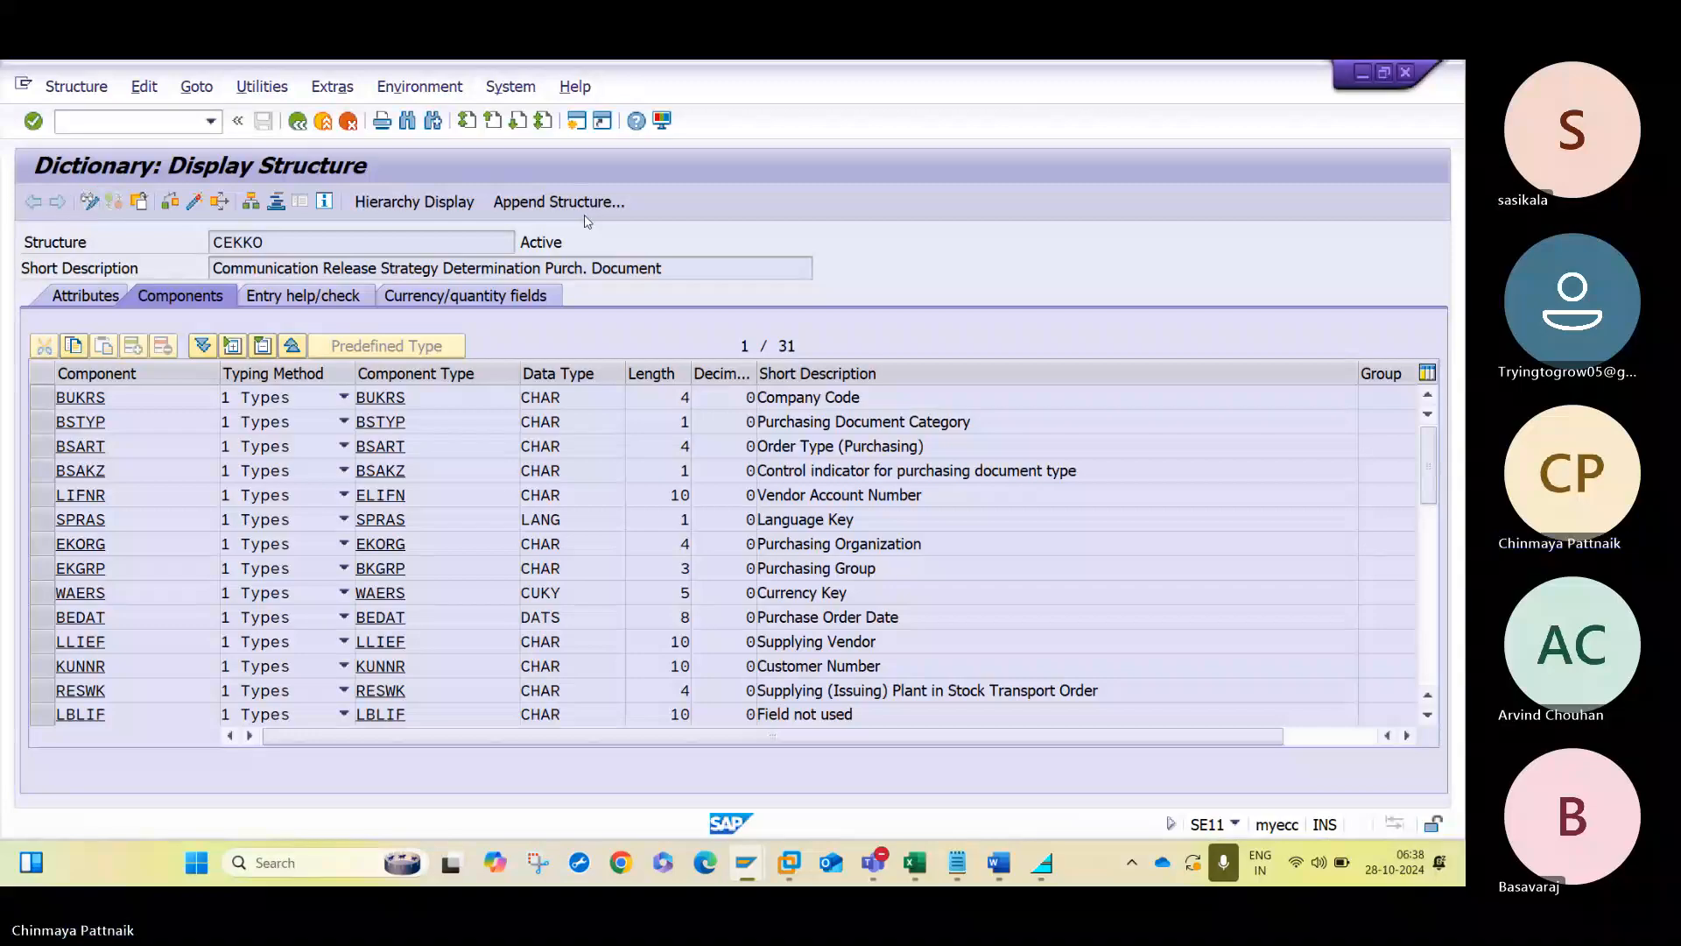
key(ctrl+f)
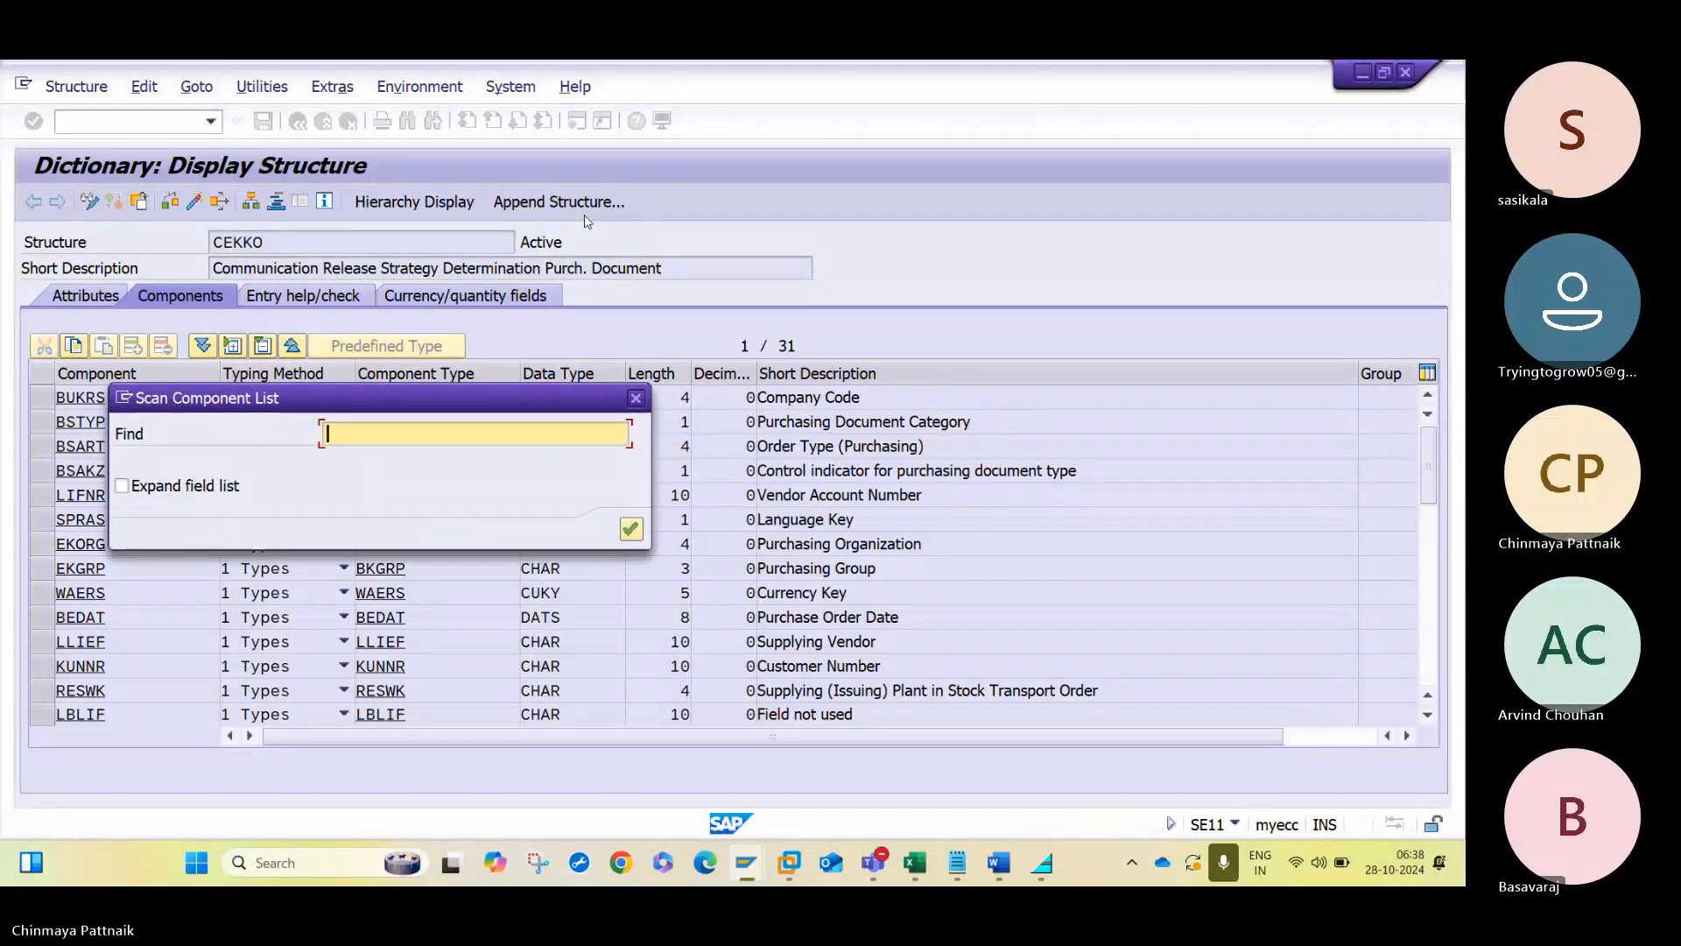
text(B)
key(Down)
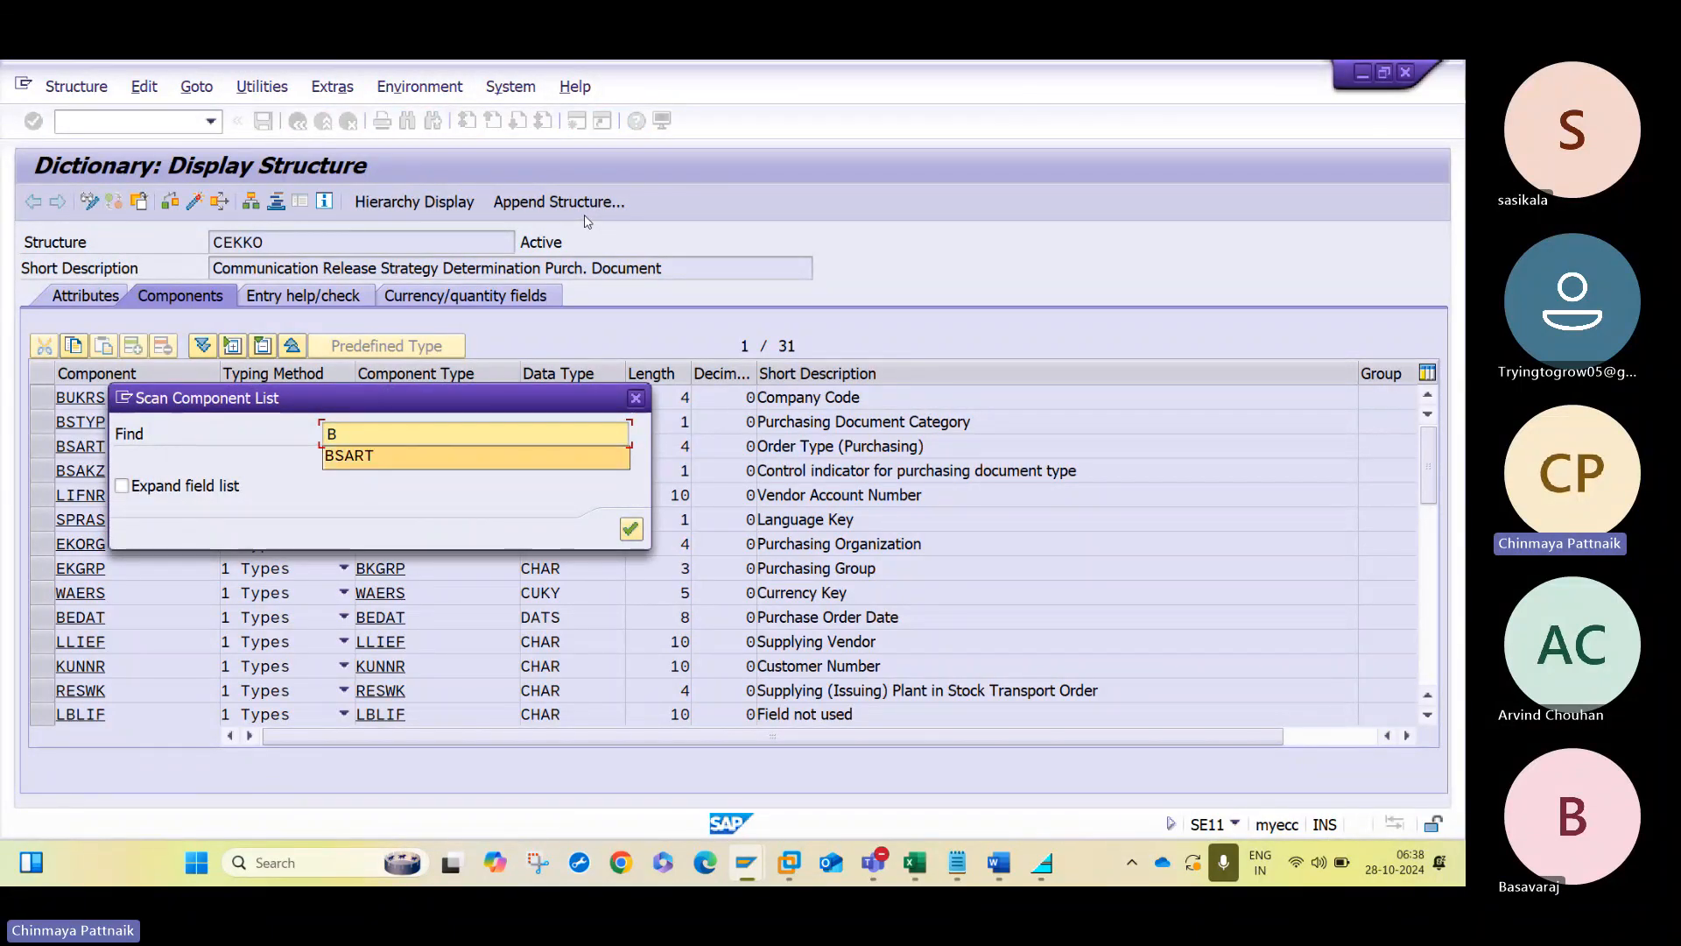
key(Return)
key(Return)
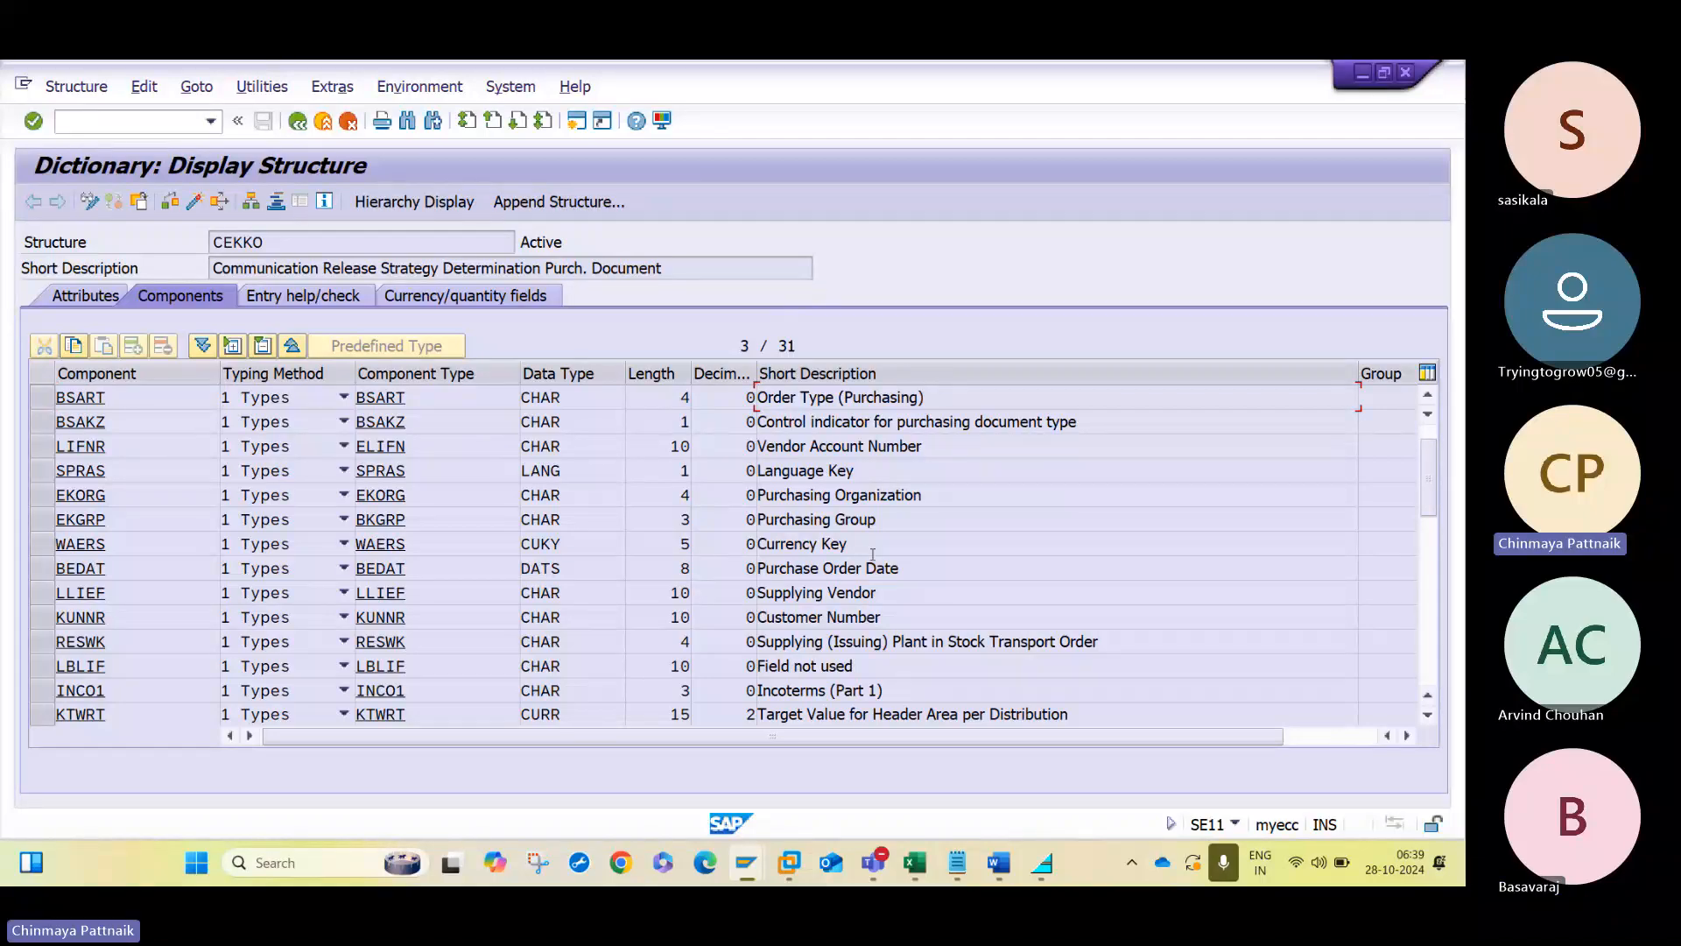
- Search the CEKKO component list for EKGRP and compare the purchasing group field with the Word notes
key(ctrl+f)
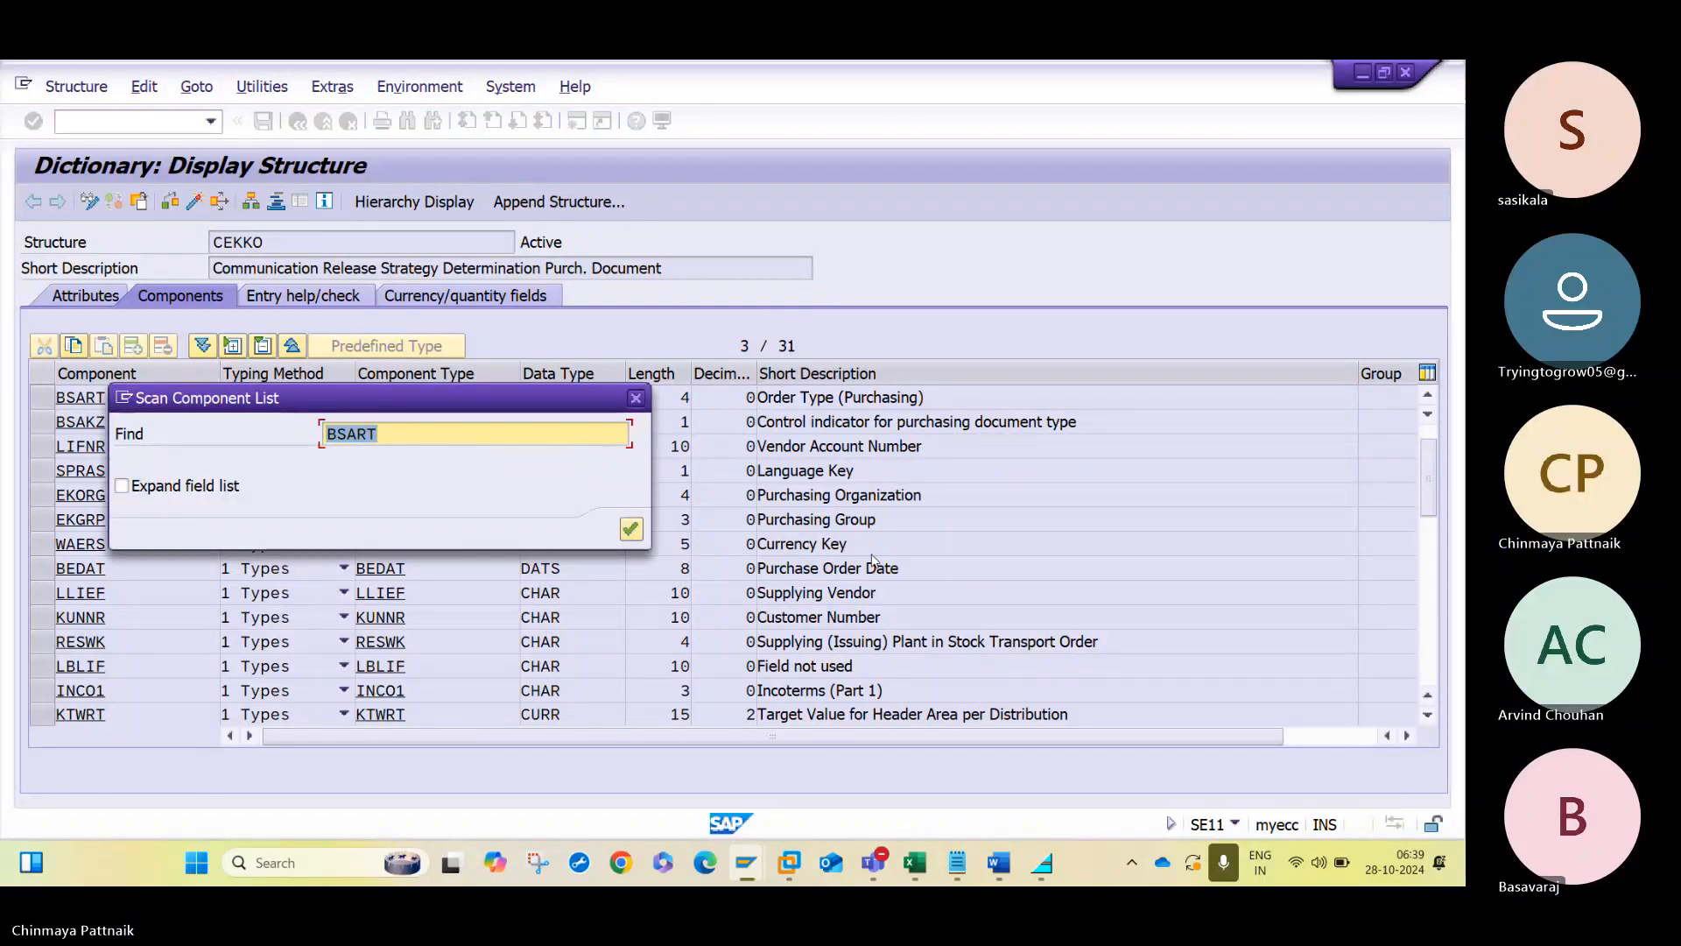
key(alt+Tab)
key(alt+Tab)
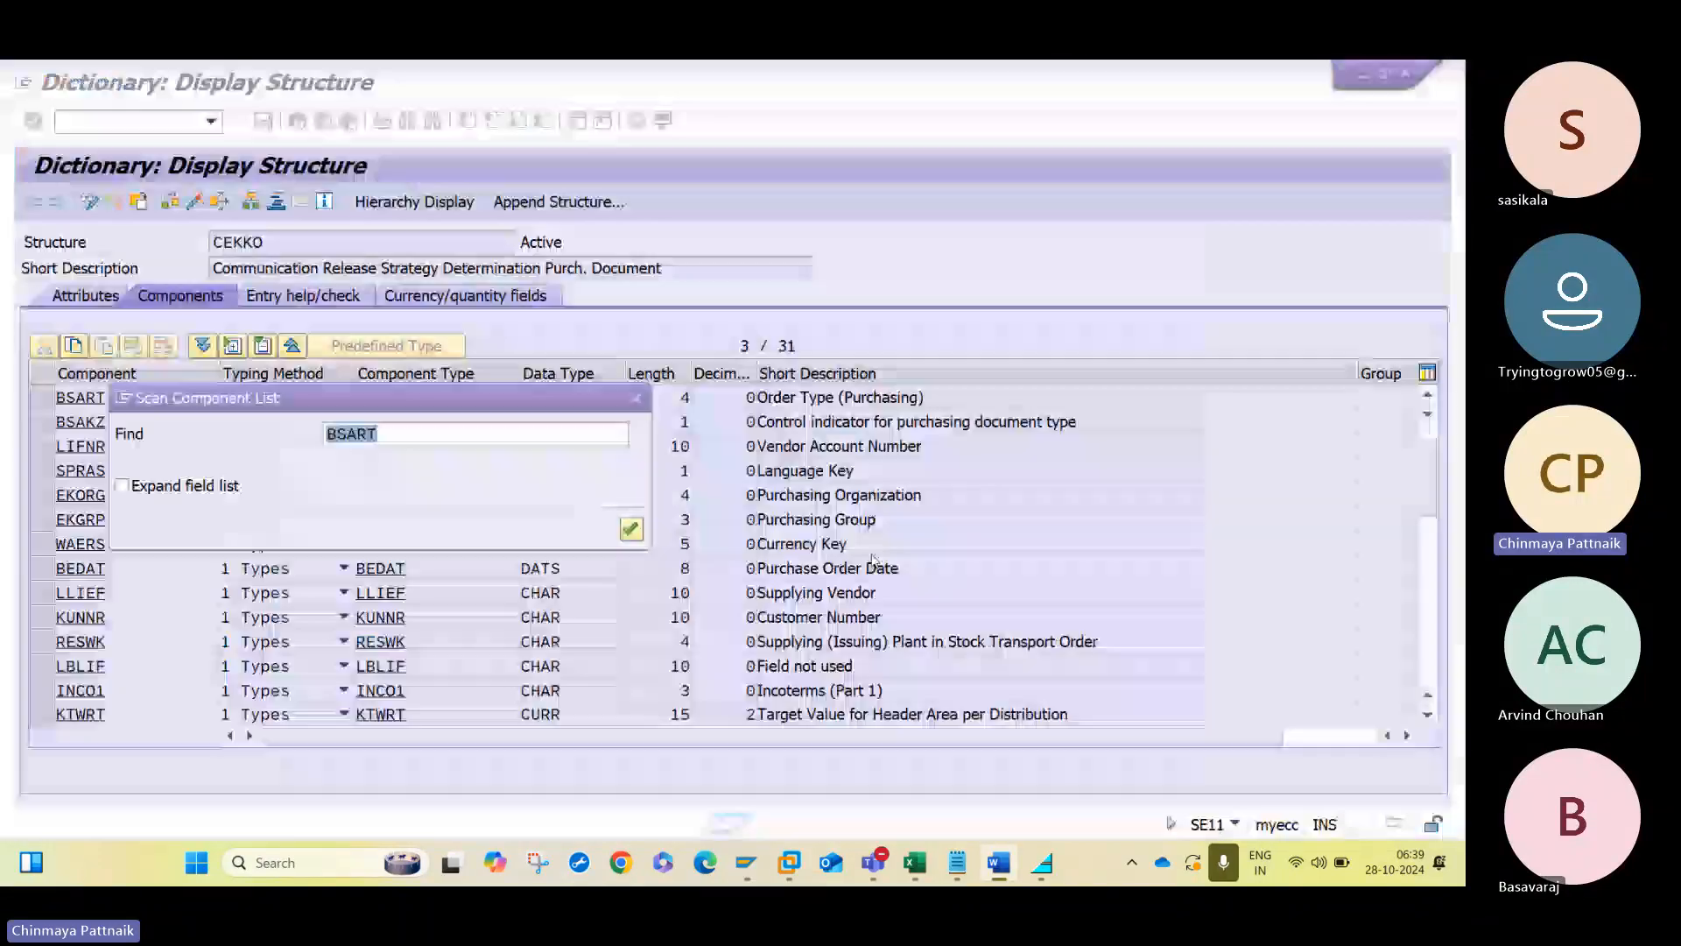
text(EKGRO)
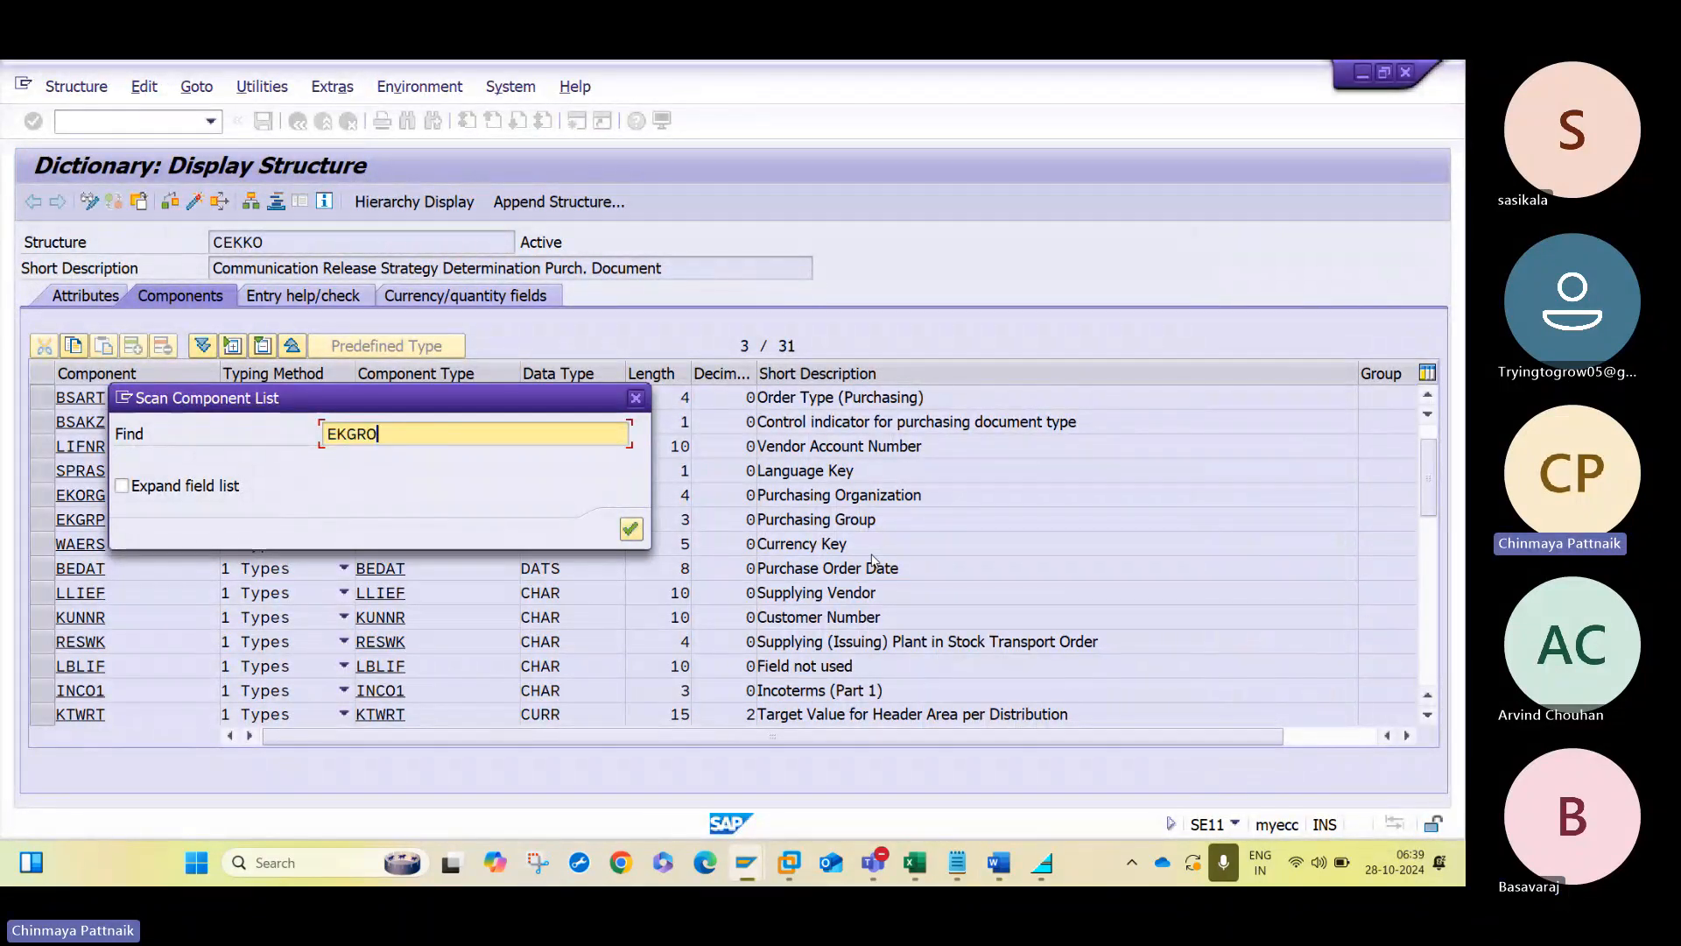
key(BackSpace)
text(P)
key(Return)
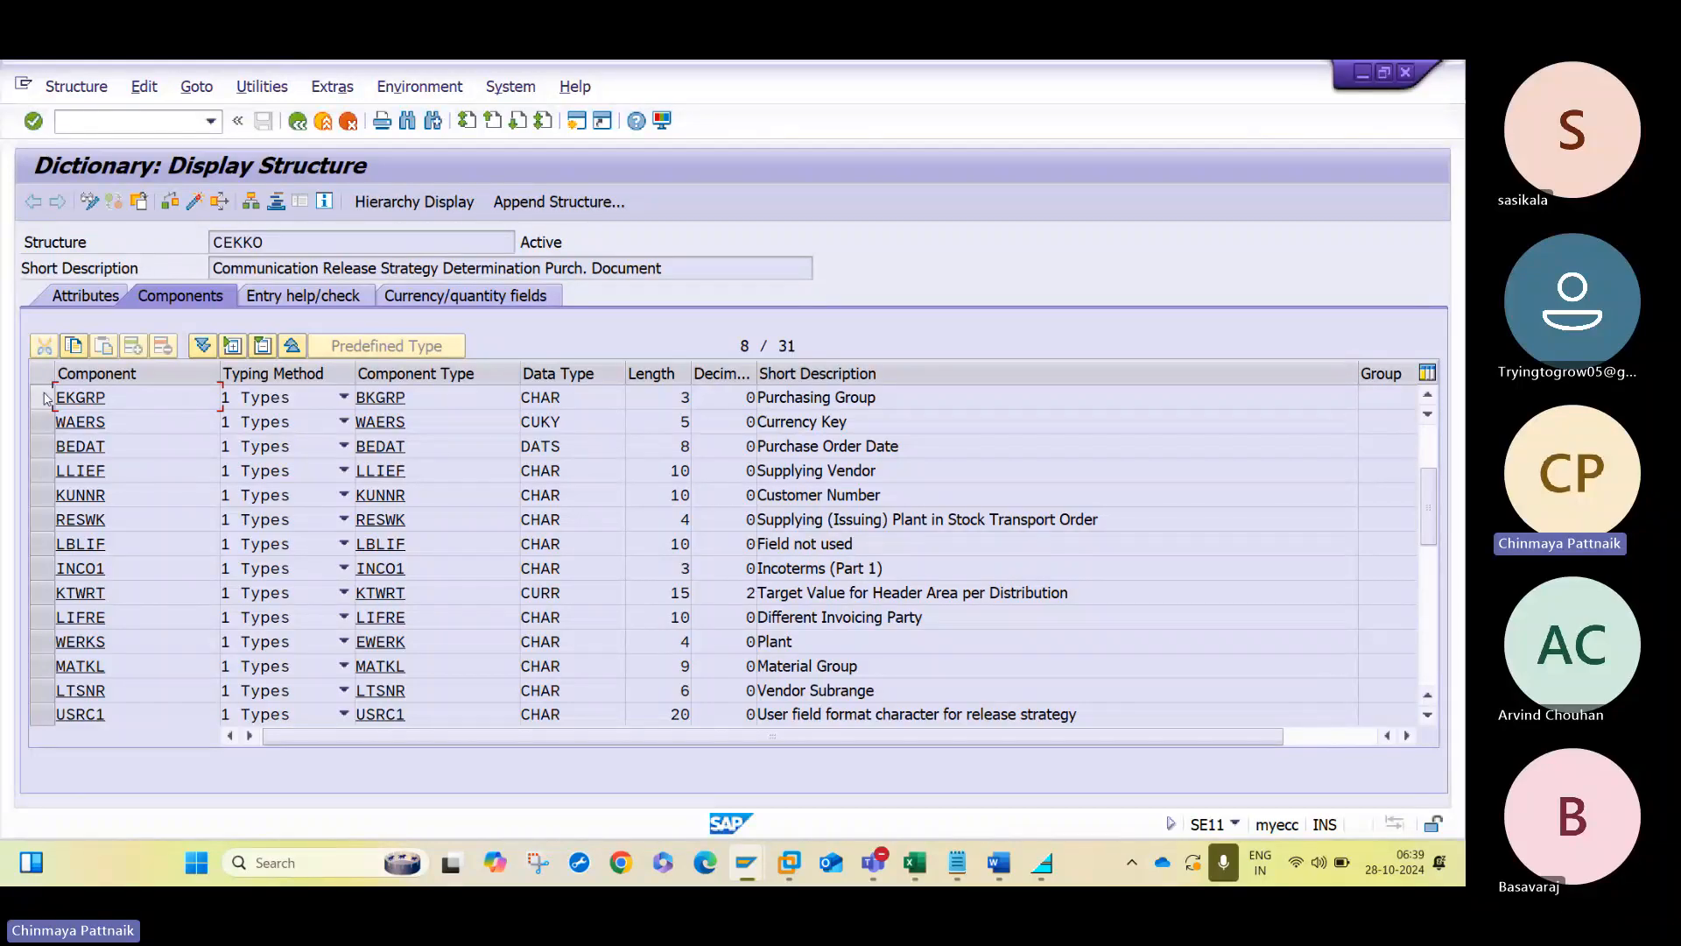
click(935, 400)
key(alt+Tab)
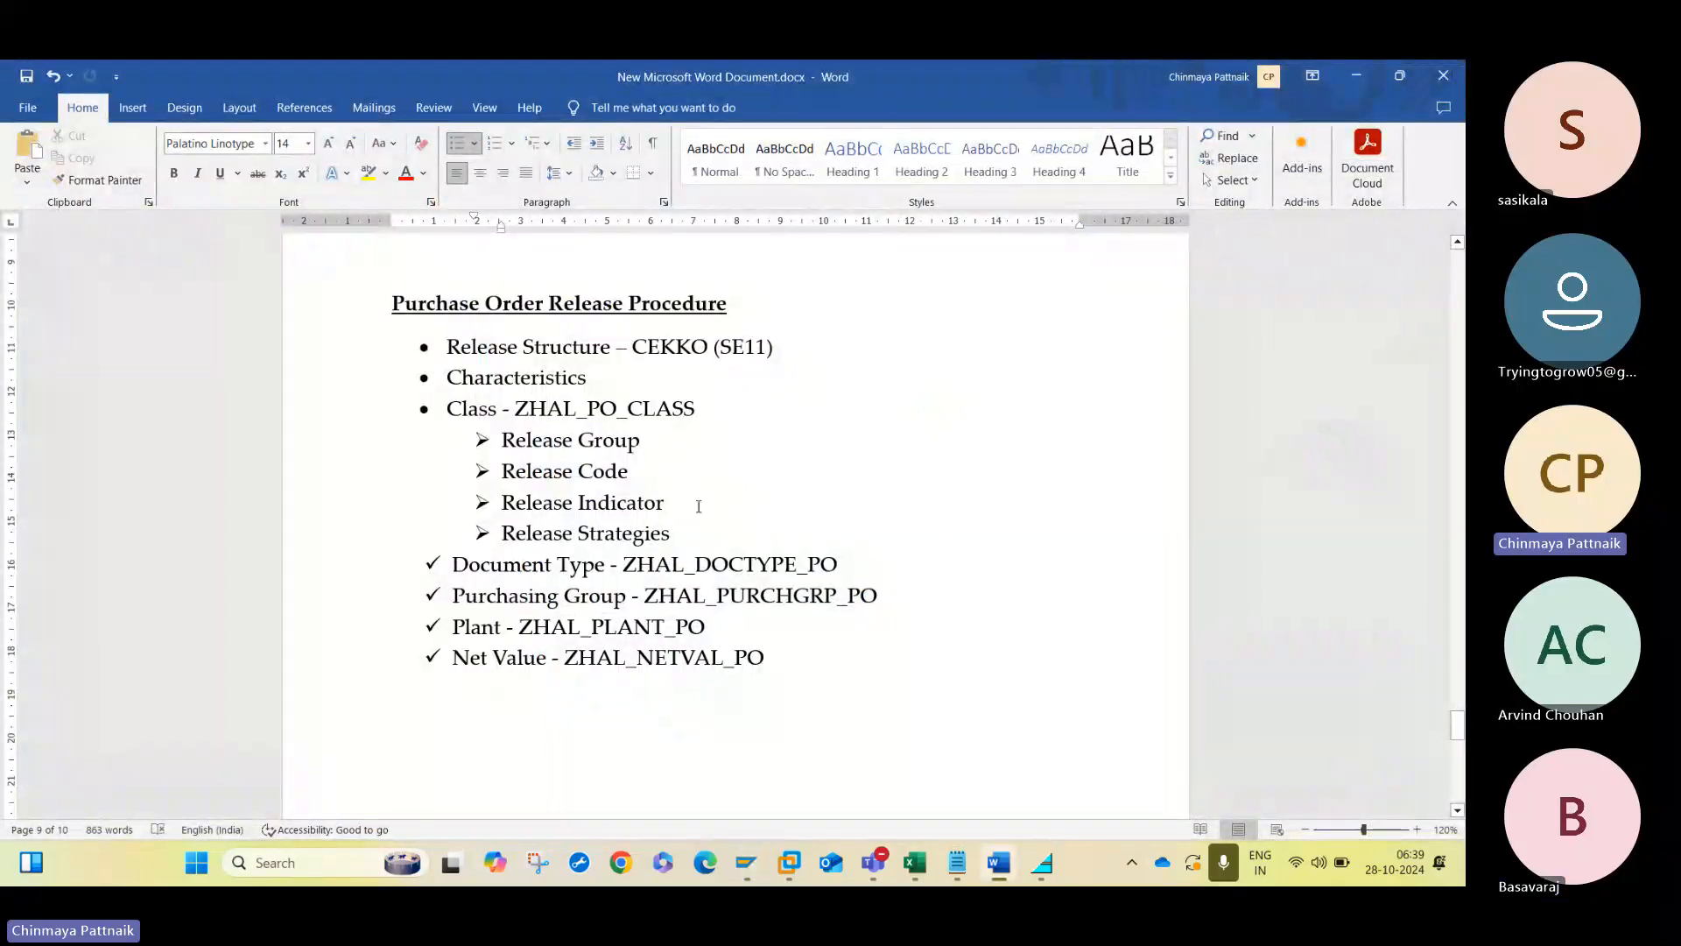
key(alt+Tab)
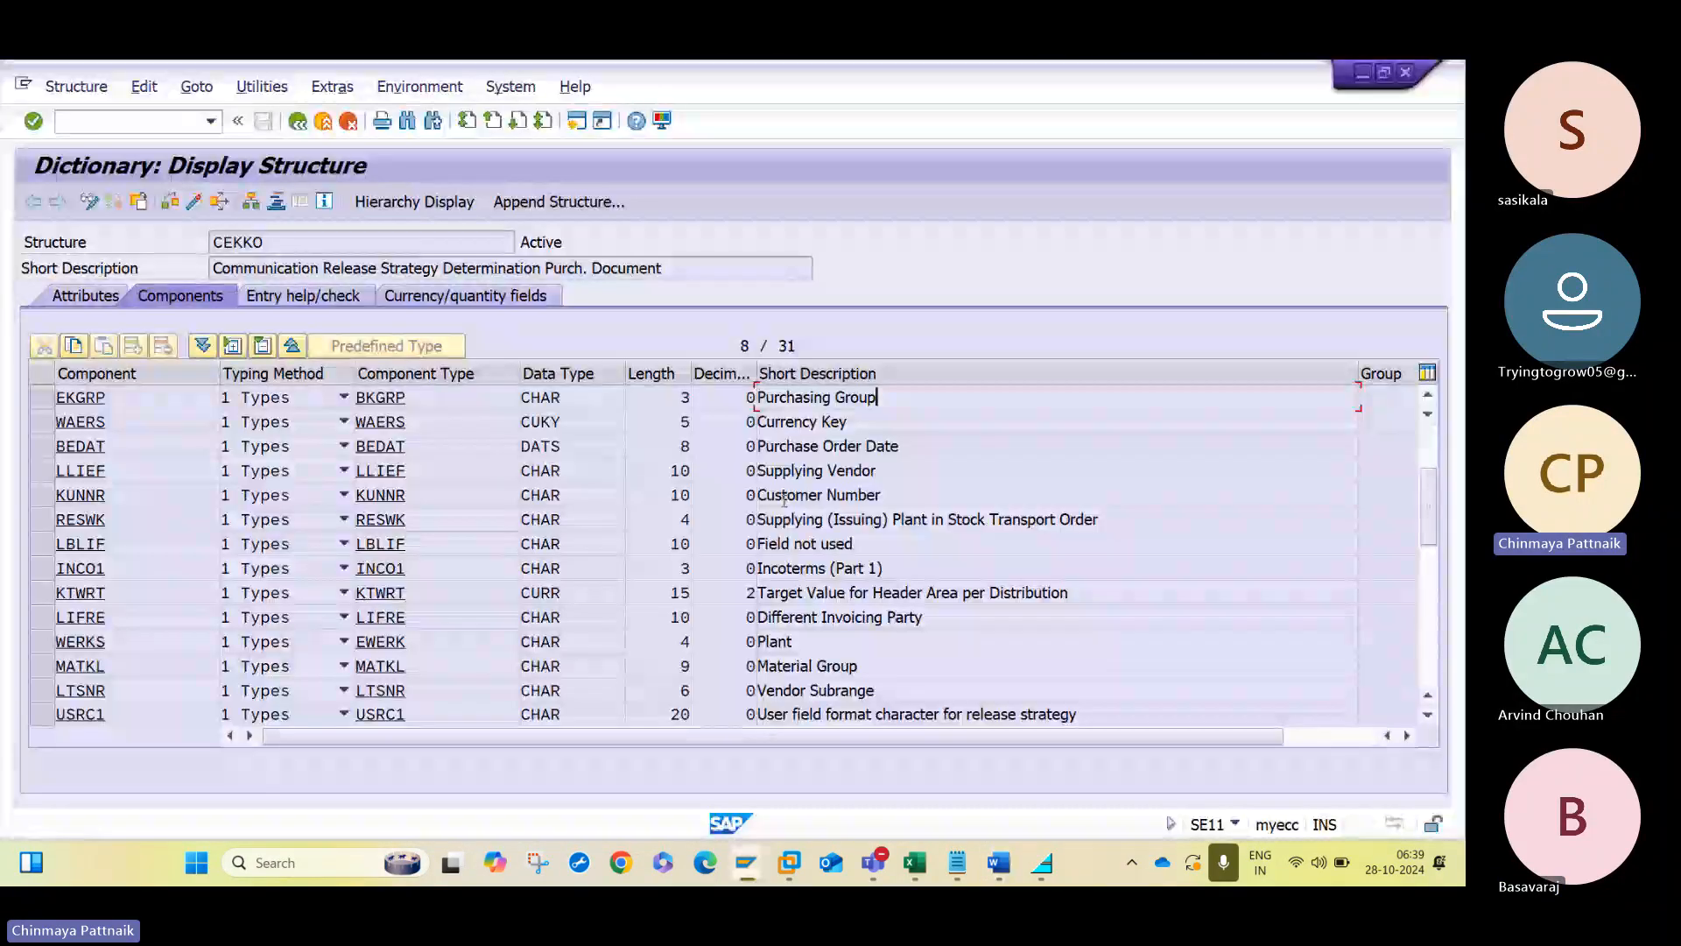
- Search the CEKKO component list for WERKS, mark the plant field's row and compare it with the Word notes
key(ctrl+f)
text(BKGRP)
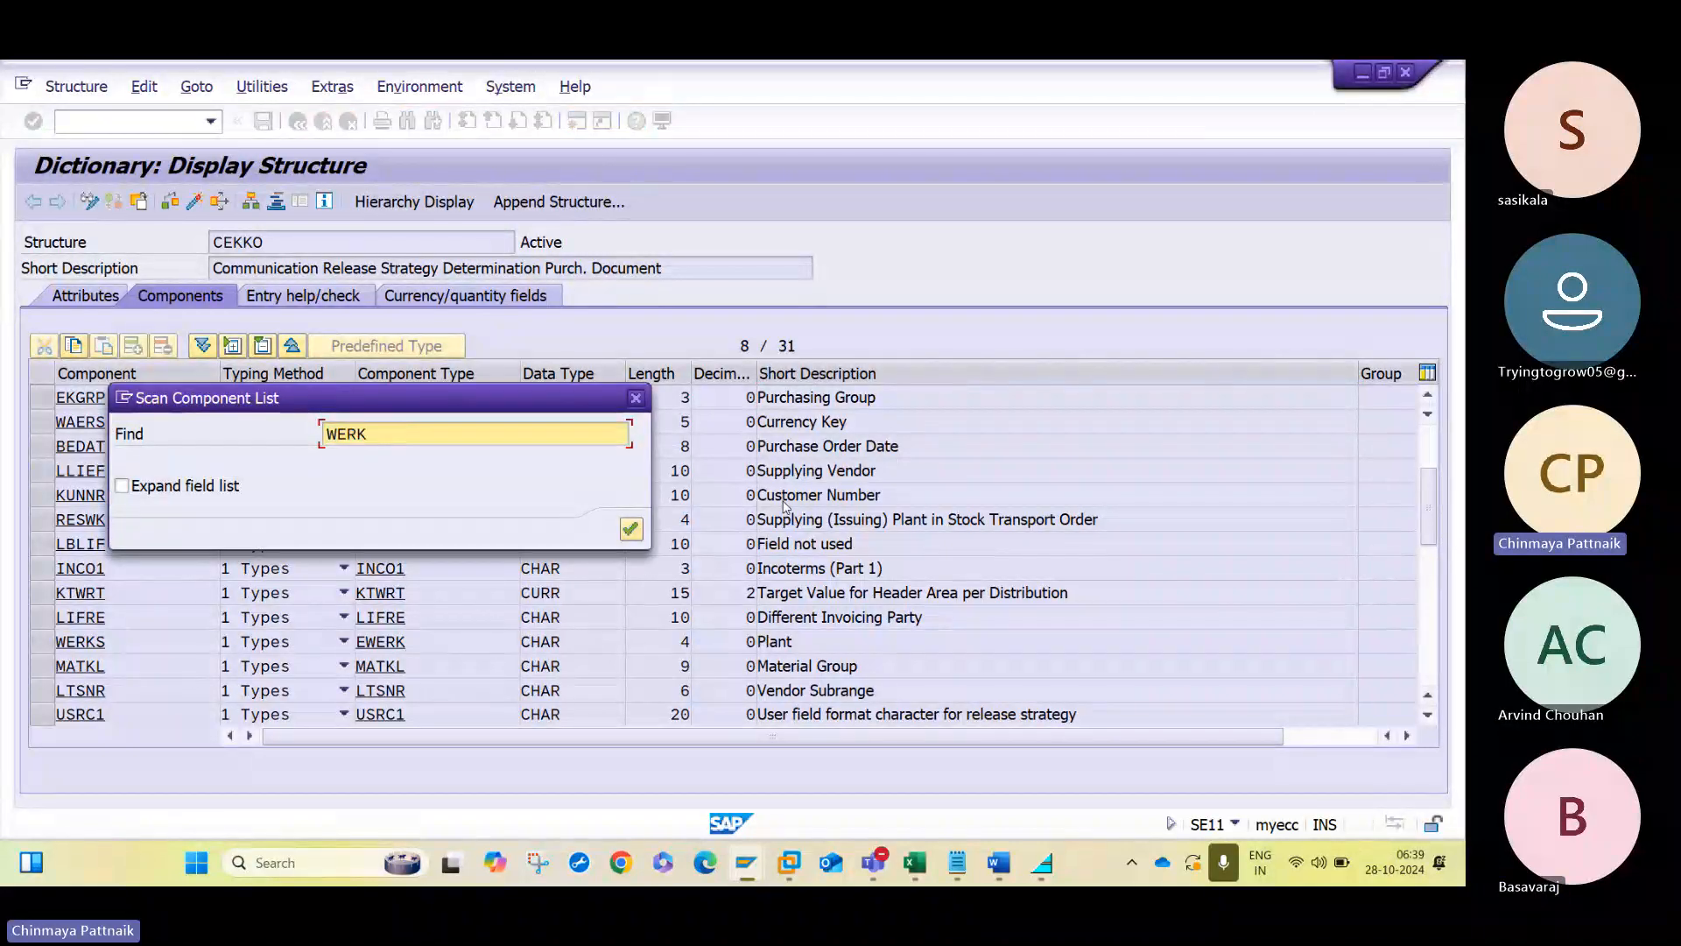
key(Return)
scroll(784, 500, down, 2)
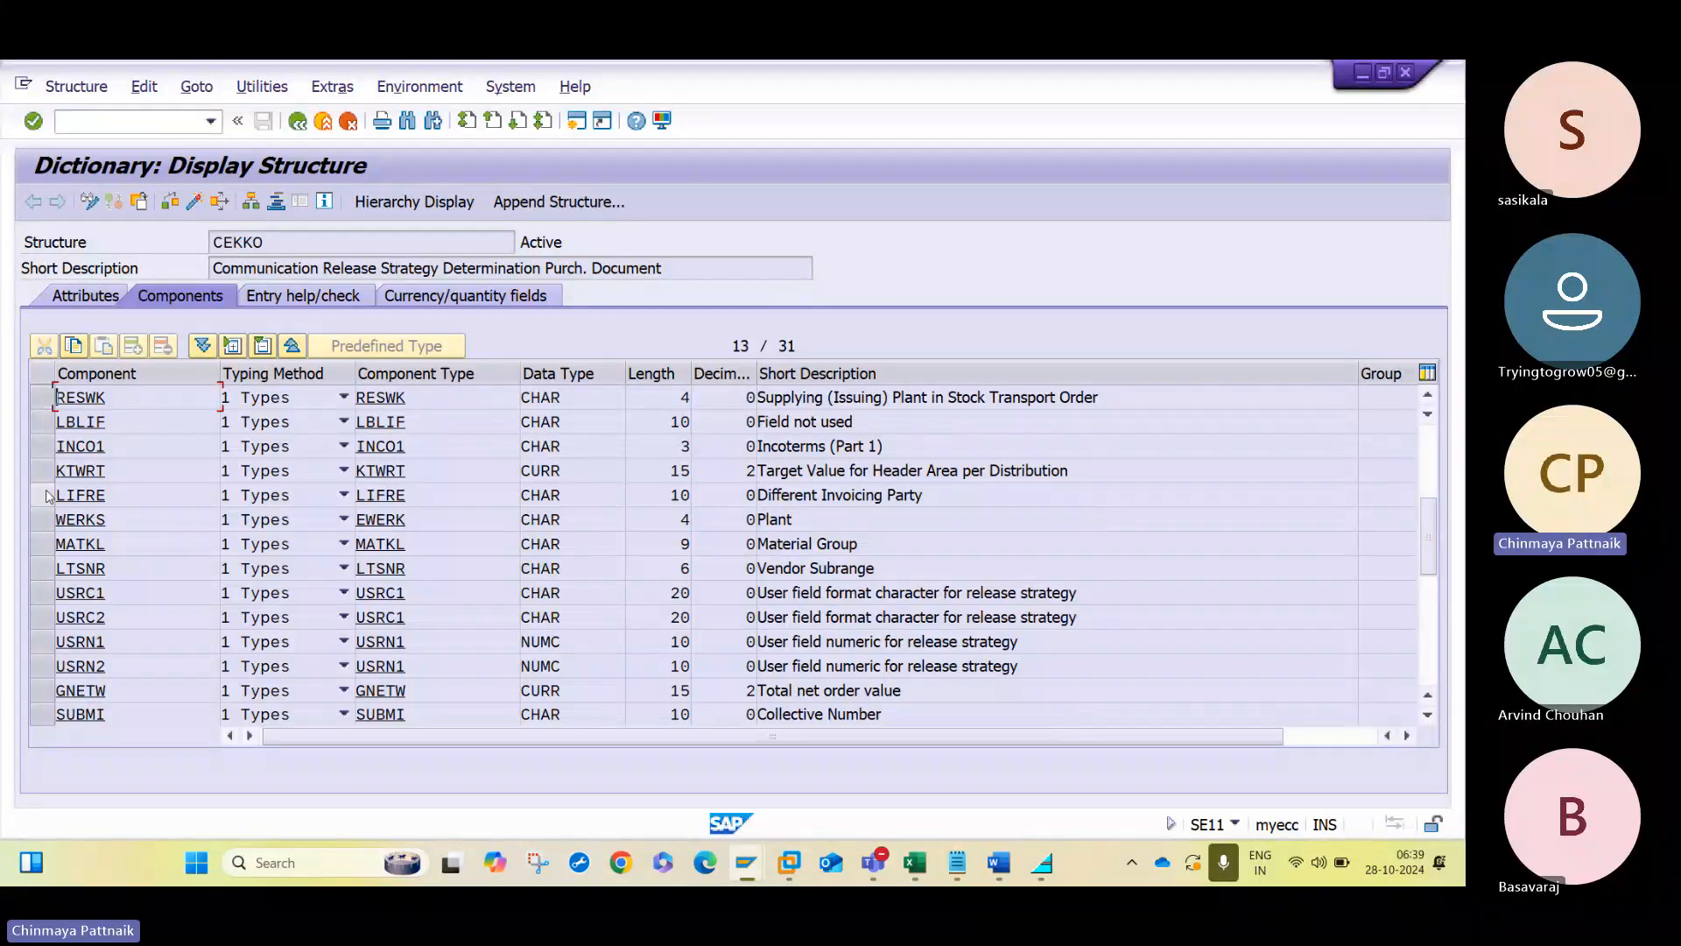
click(42, 520)
click(823, 519)
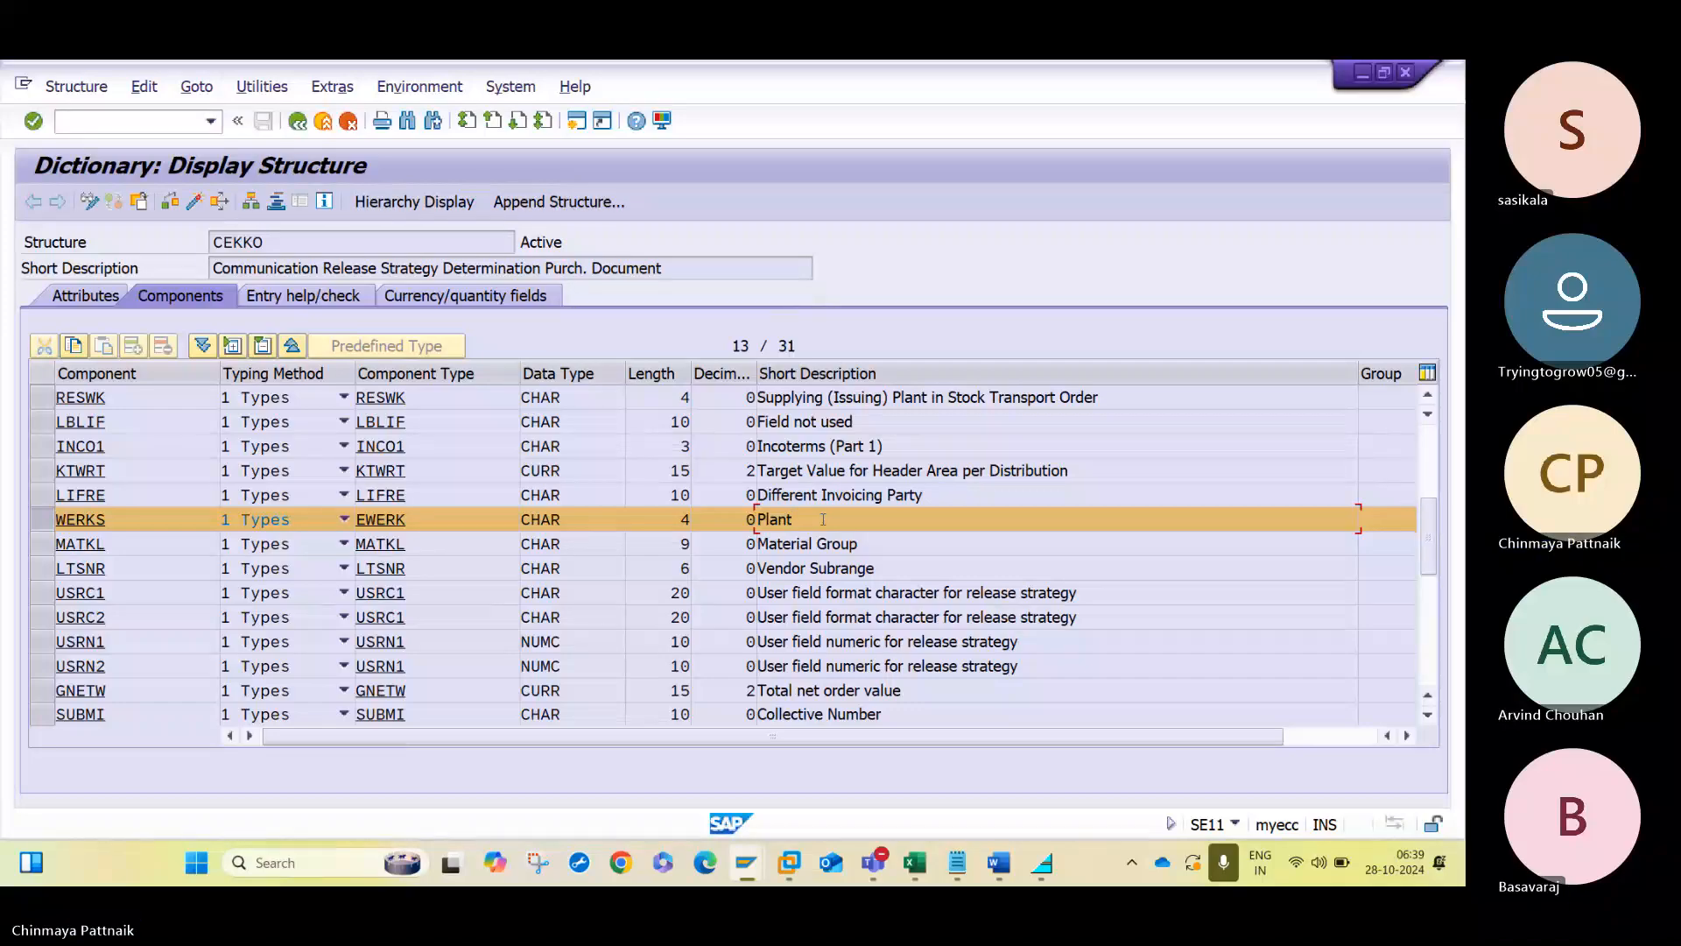
key(alt+Tab)
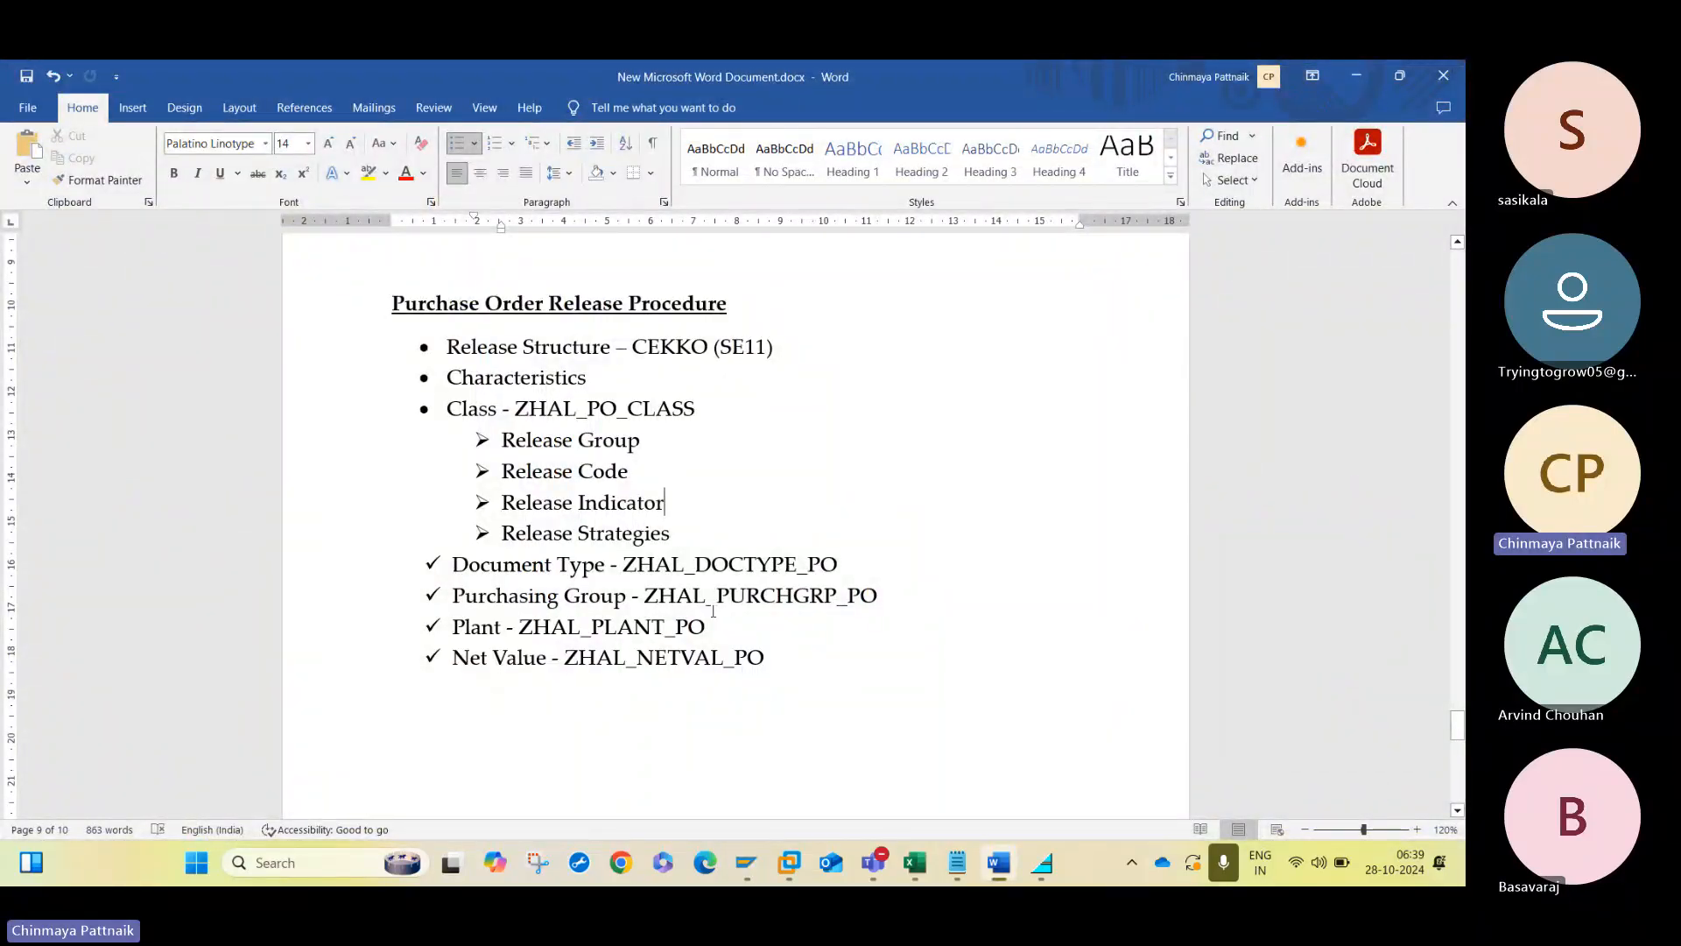
key(alt+Tab)
click(171, 526)
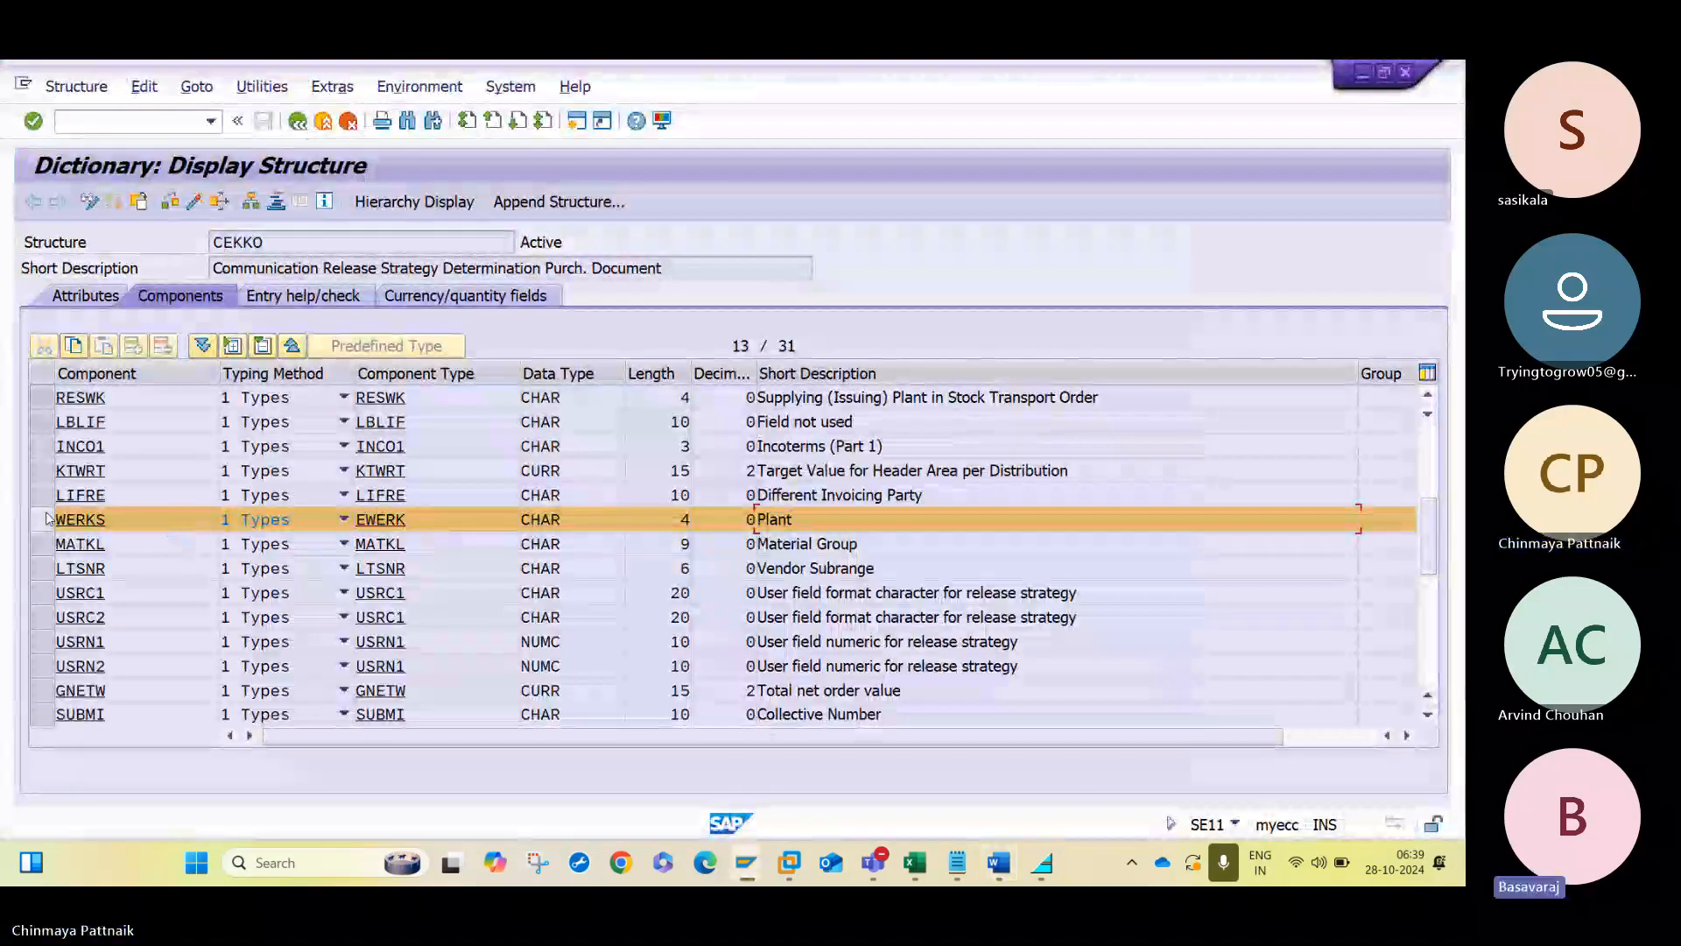
- Search the CEKKO component list for the net order value field GNETW
key(ctrl+f)
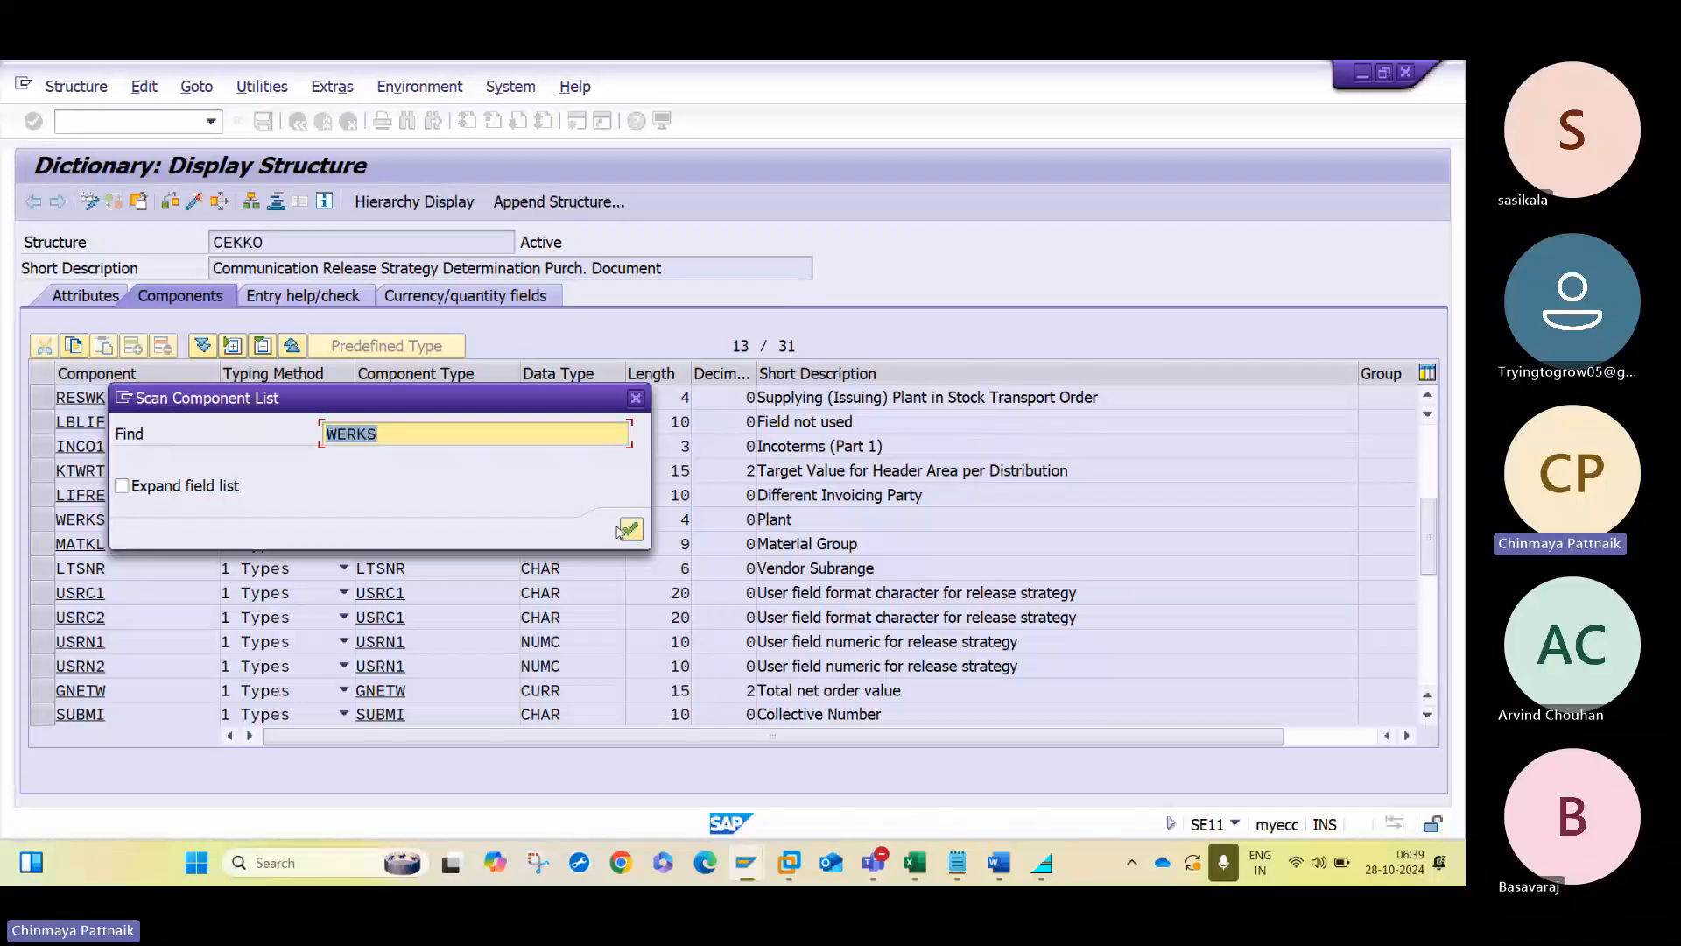
text(GE)
key(BackSpace)
text(NETW)
click(628, 529)
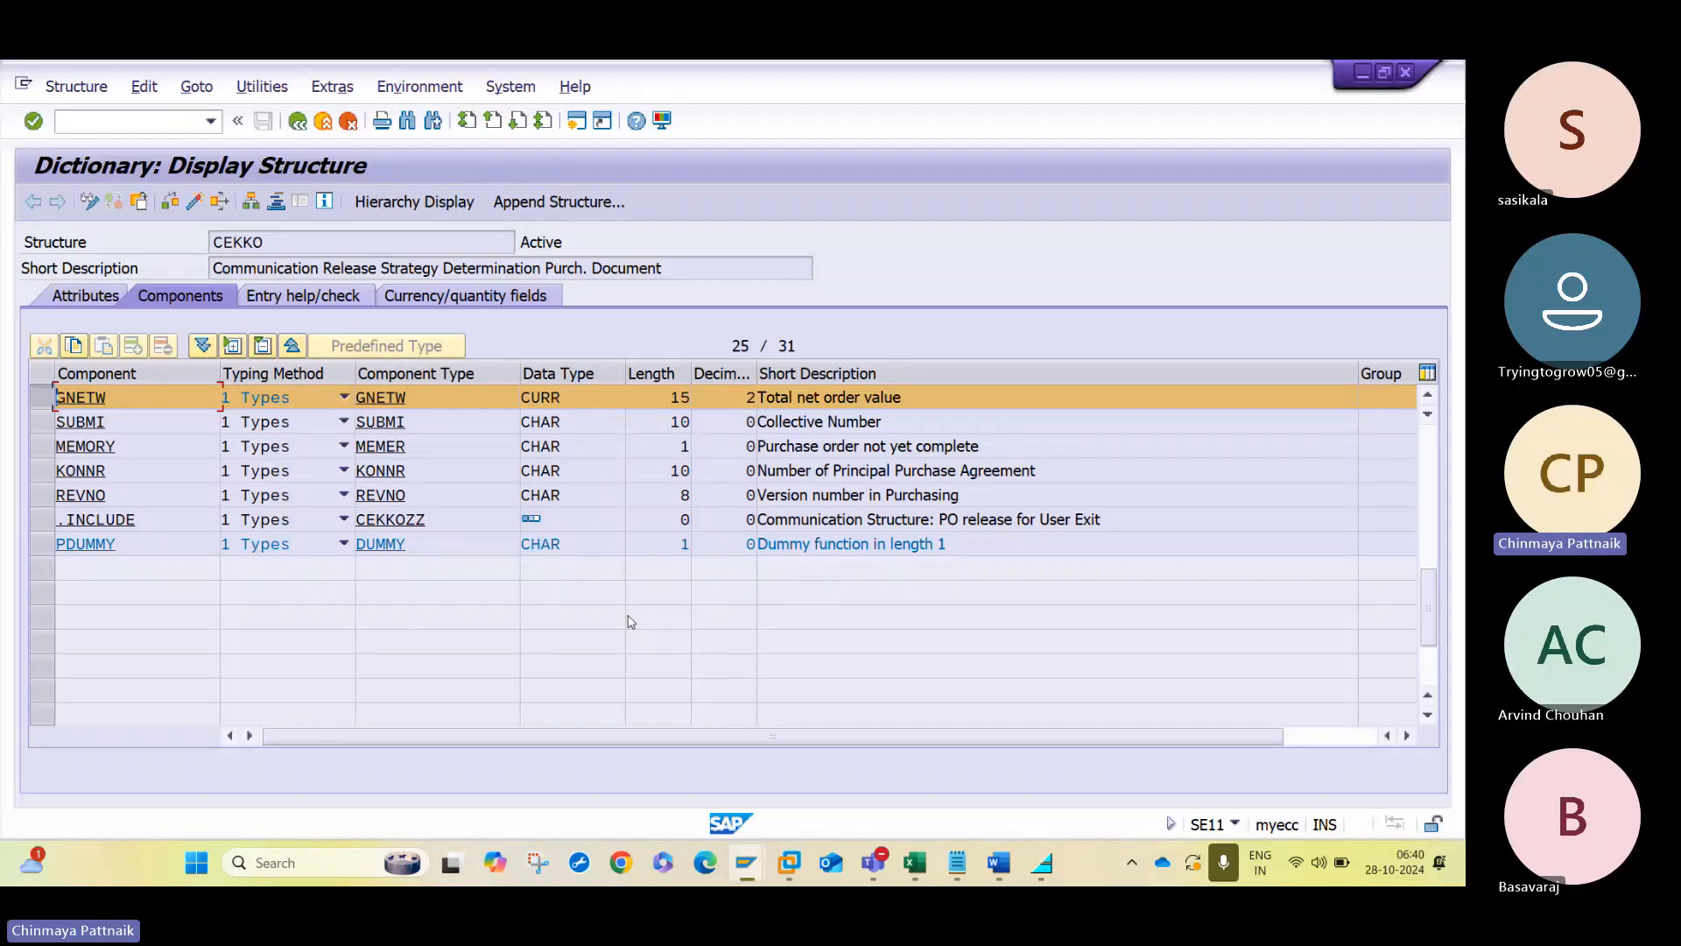
- Switch to the Word notes and make room for new text below the Net Value characteristic
click(998, 863)
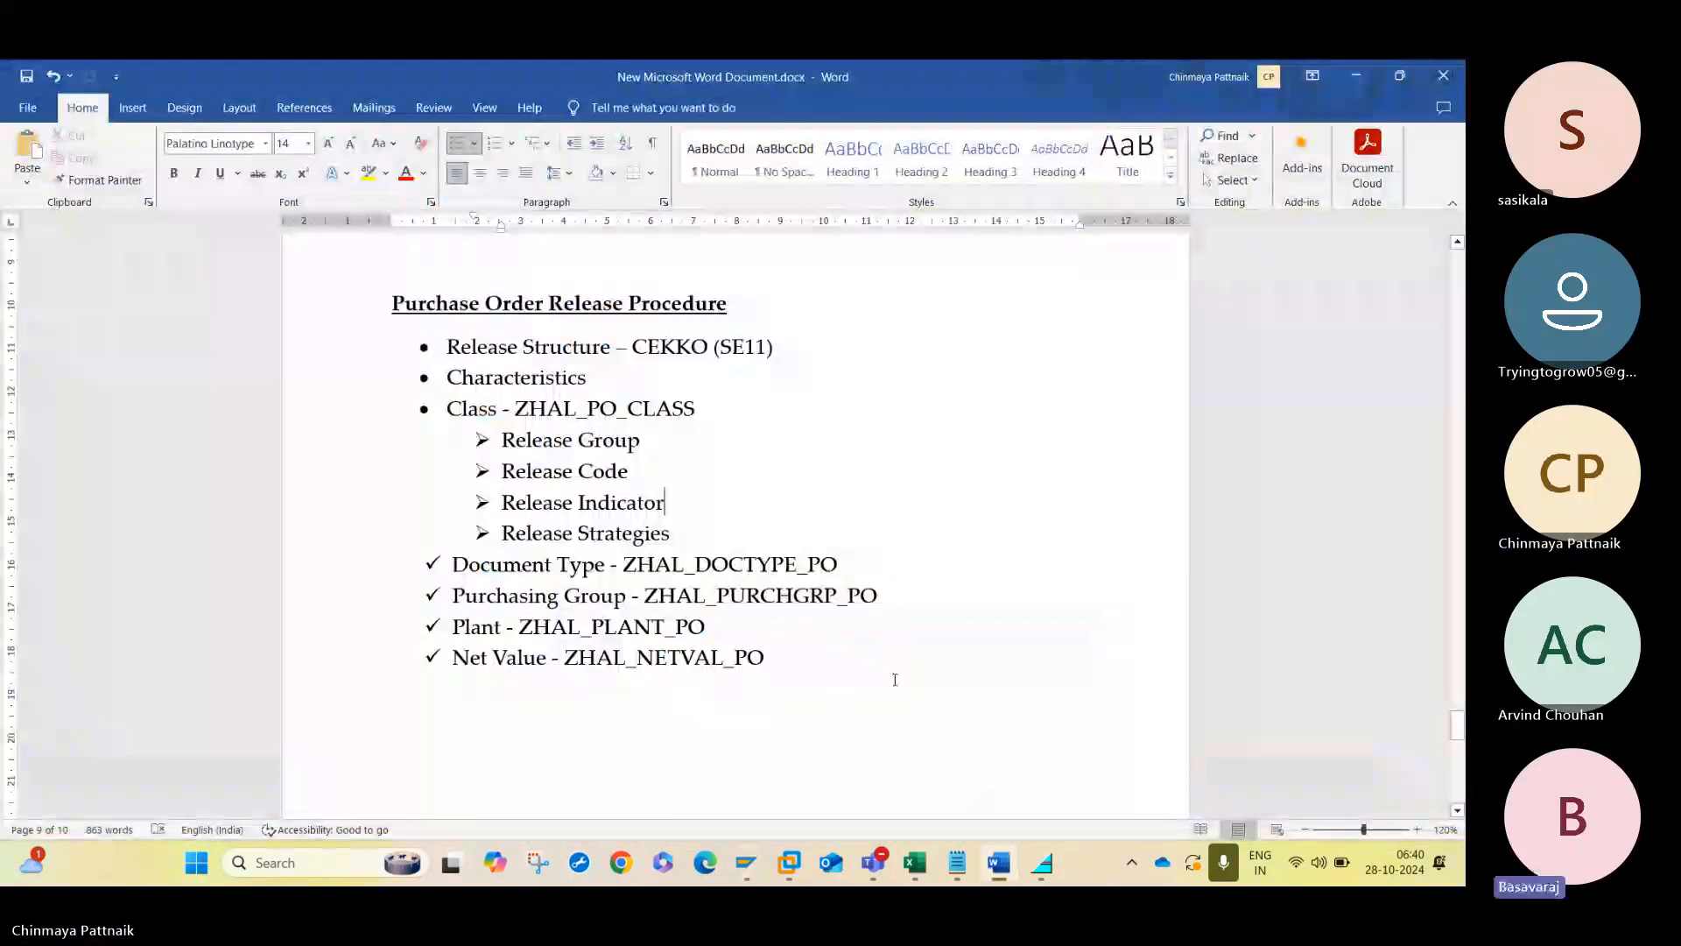
click(772, 660)
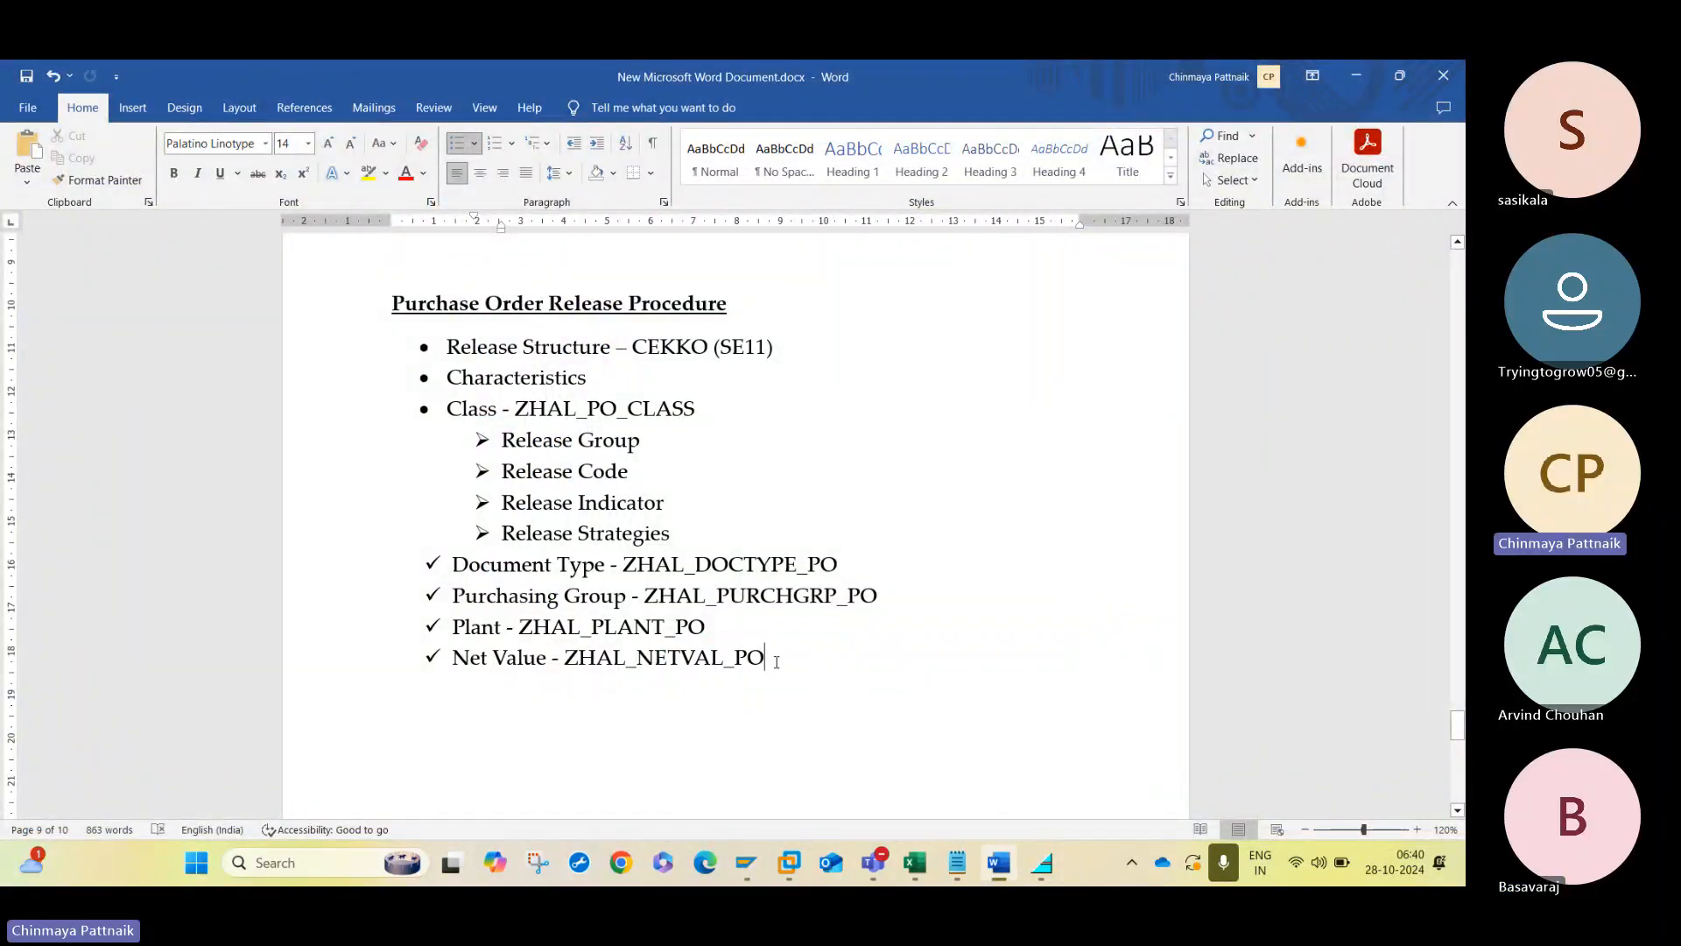
key(Return)
key(Return)
key(Return)
key(Return)
key(Return)
key(Return)
key(Return)
key(Return)
key(Return)
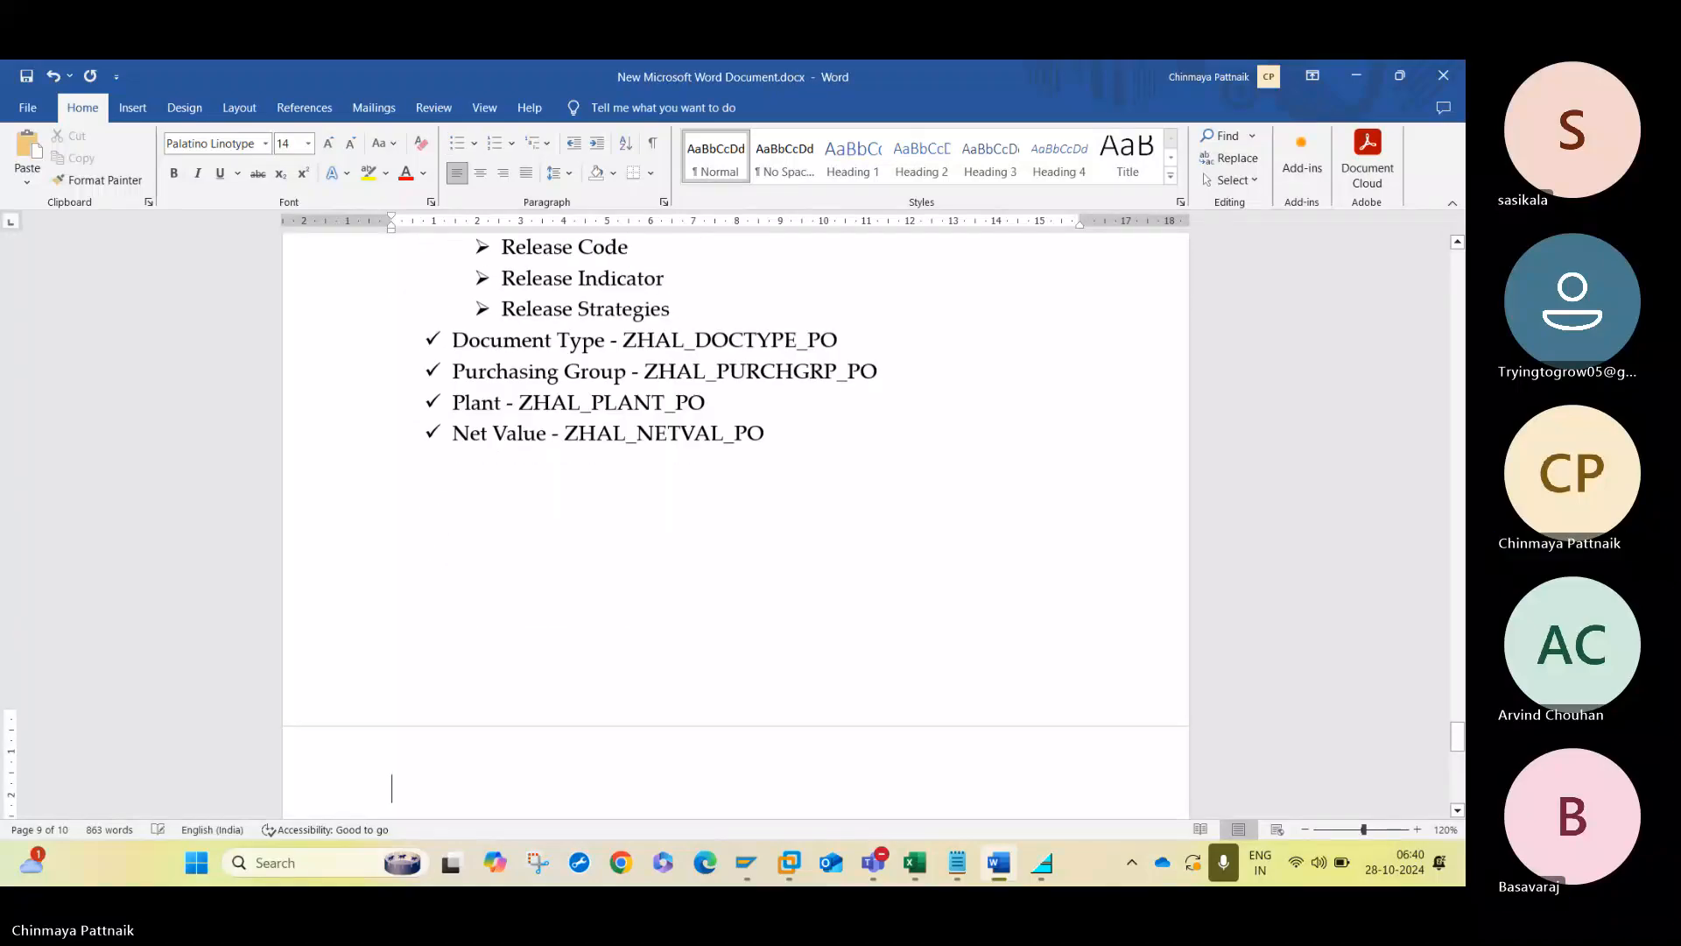
click(452, 511)
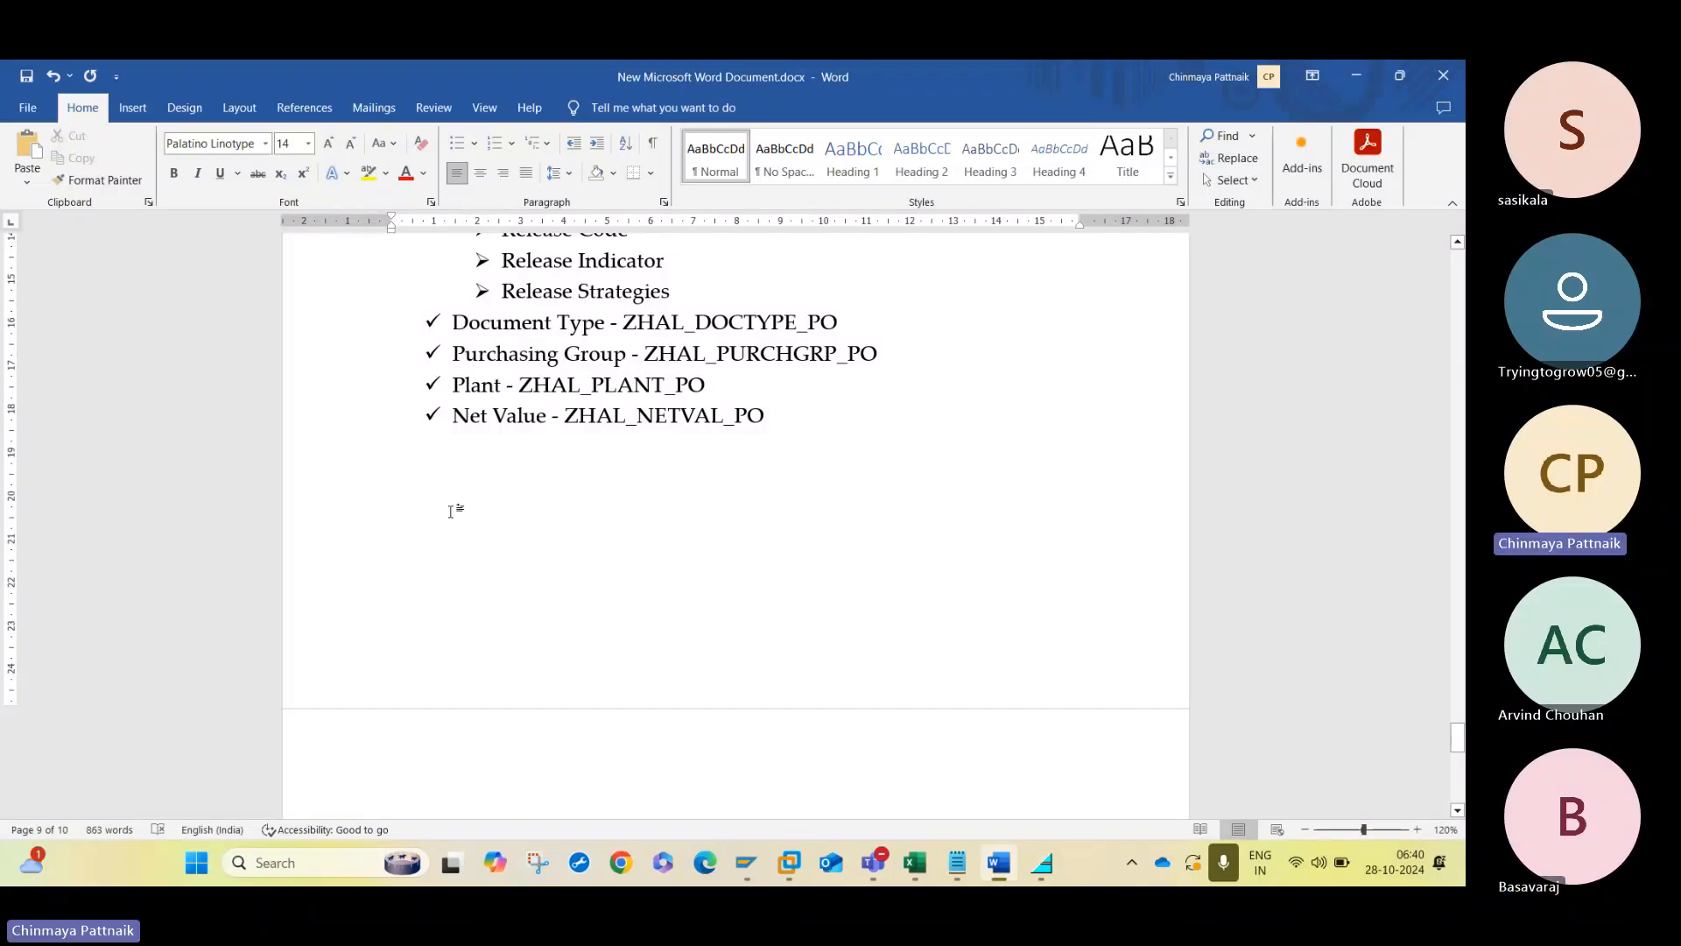
- Write the first release rule, "If > 0 – 1000 L1", below the characteristics list
text(Fi)
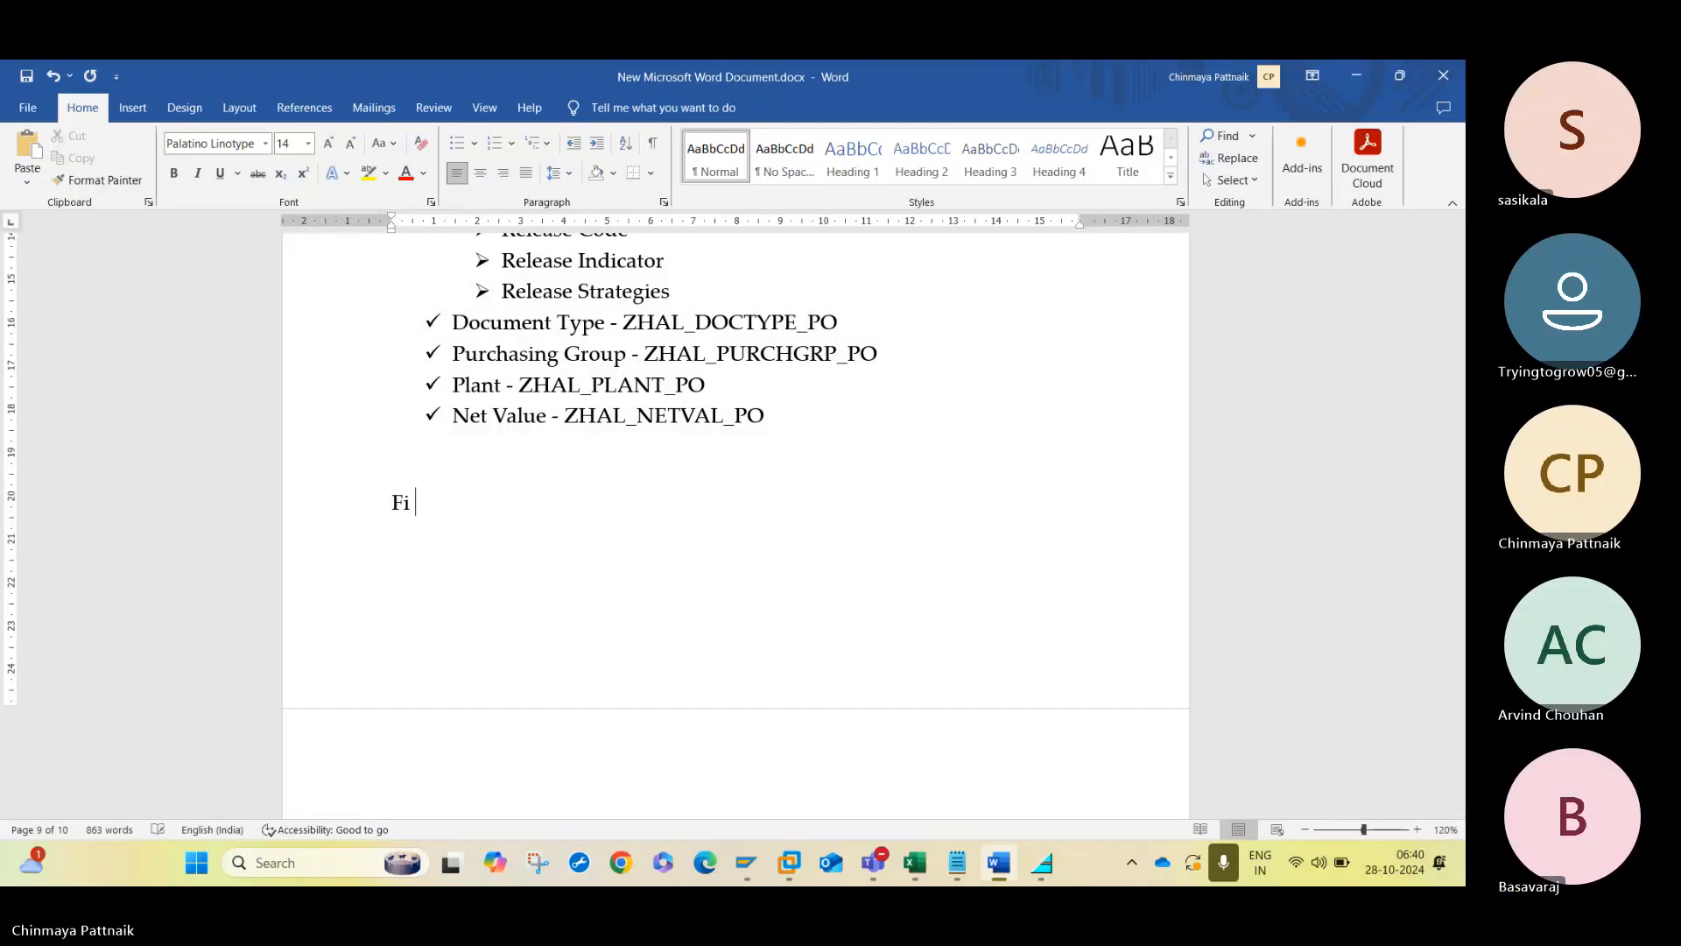
key(BackSpace)
key(BackSpace)
text(If )
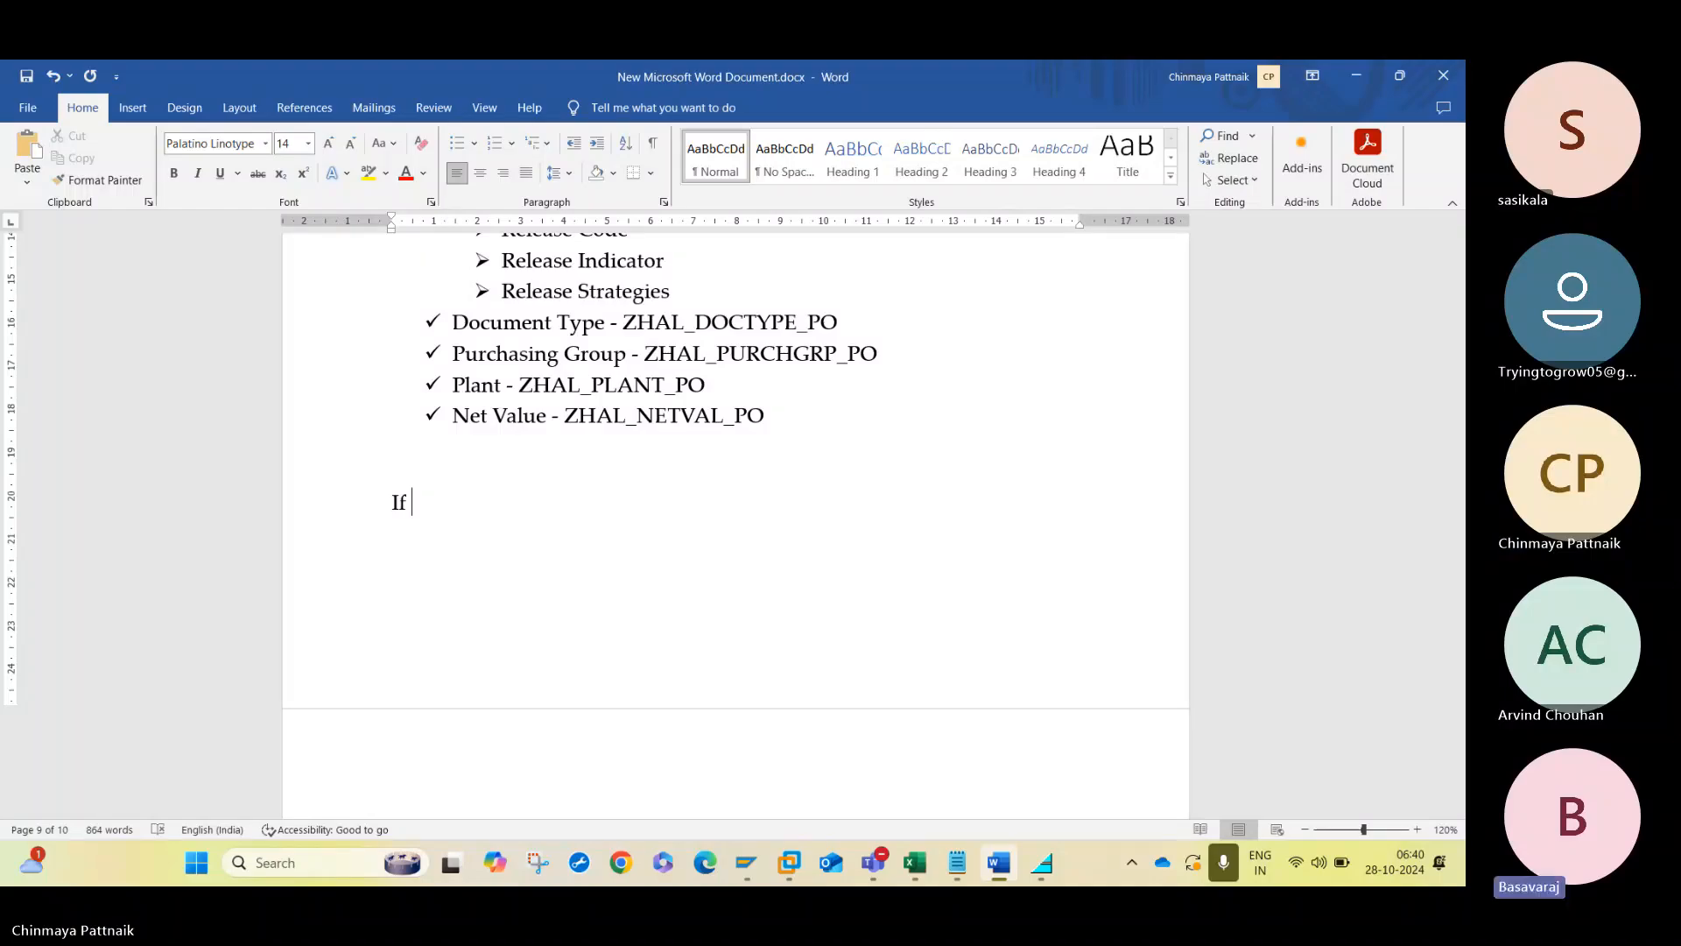
text(> 0)
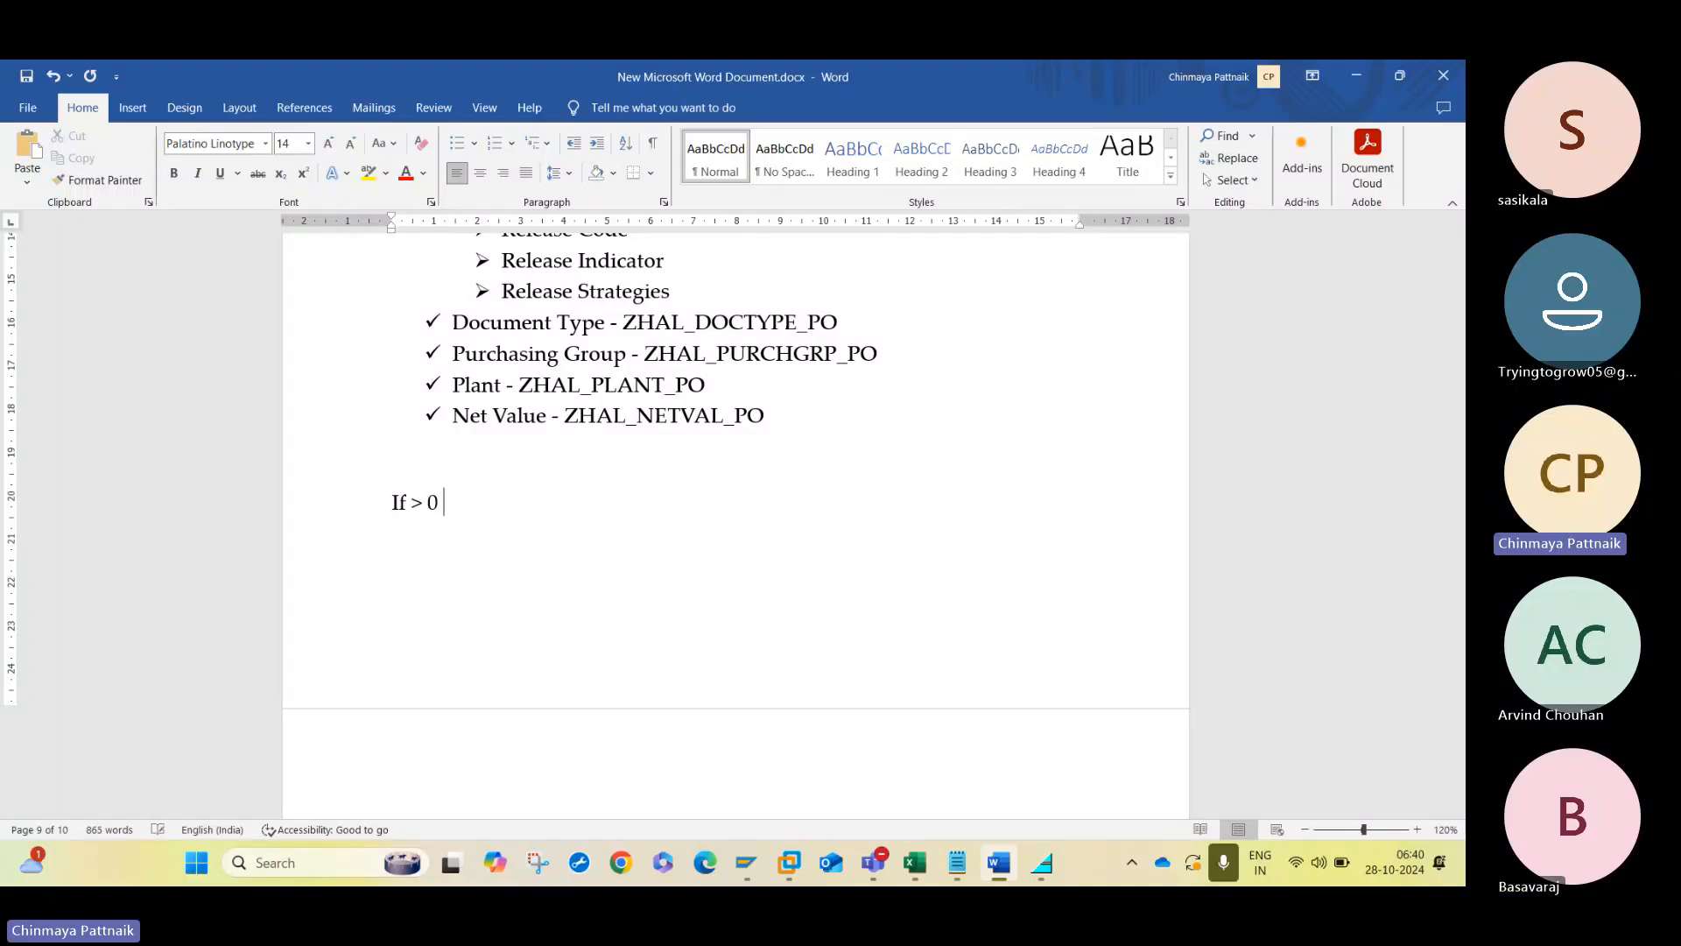
text( - 1000)
text( L)
text(1)
text(If )
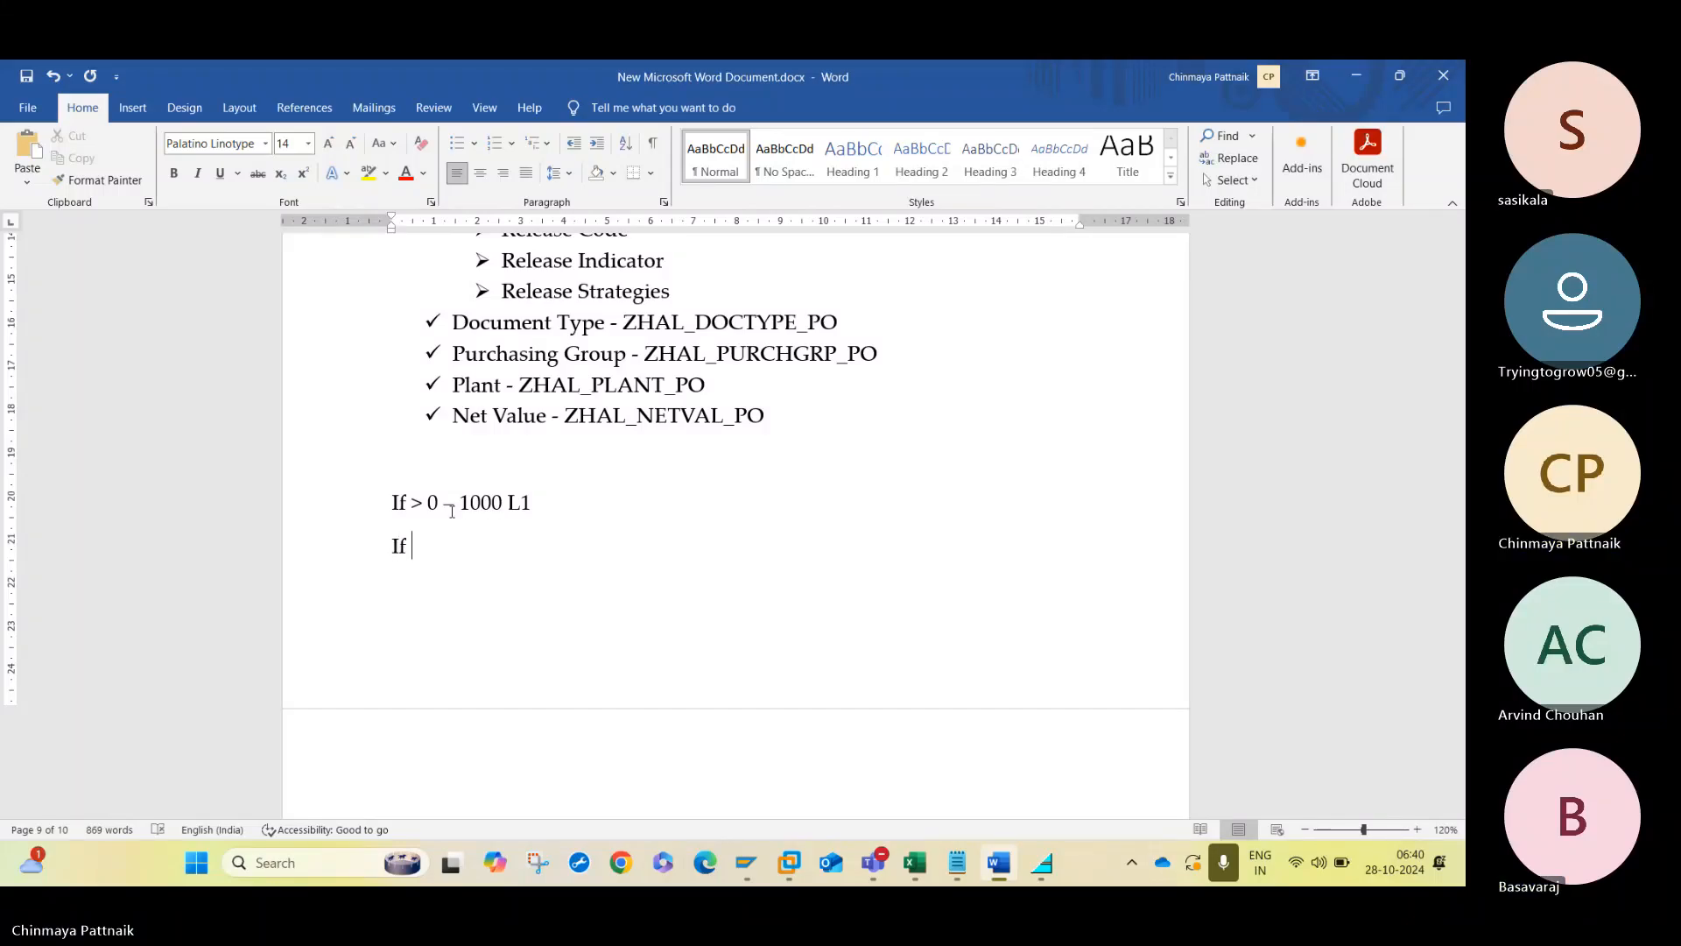
text(> 1000)
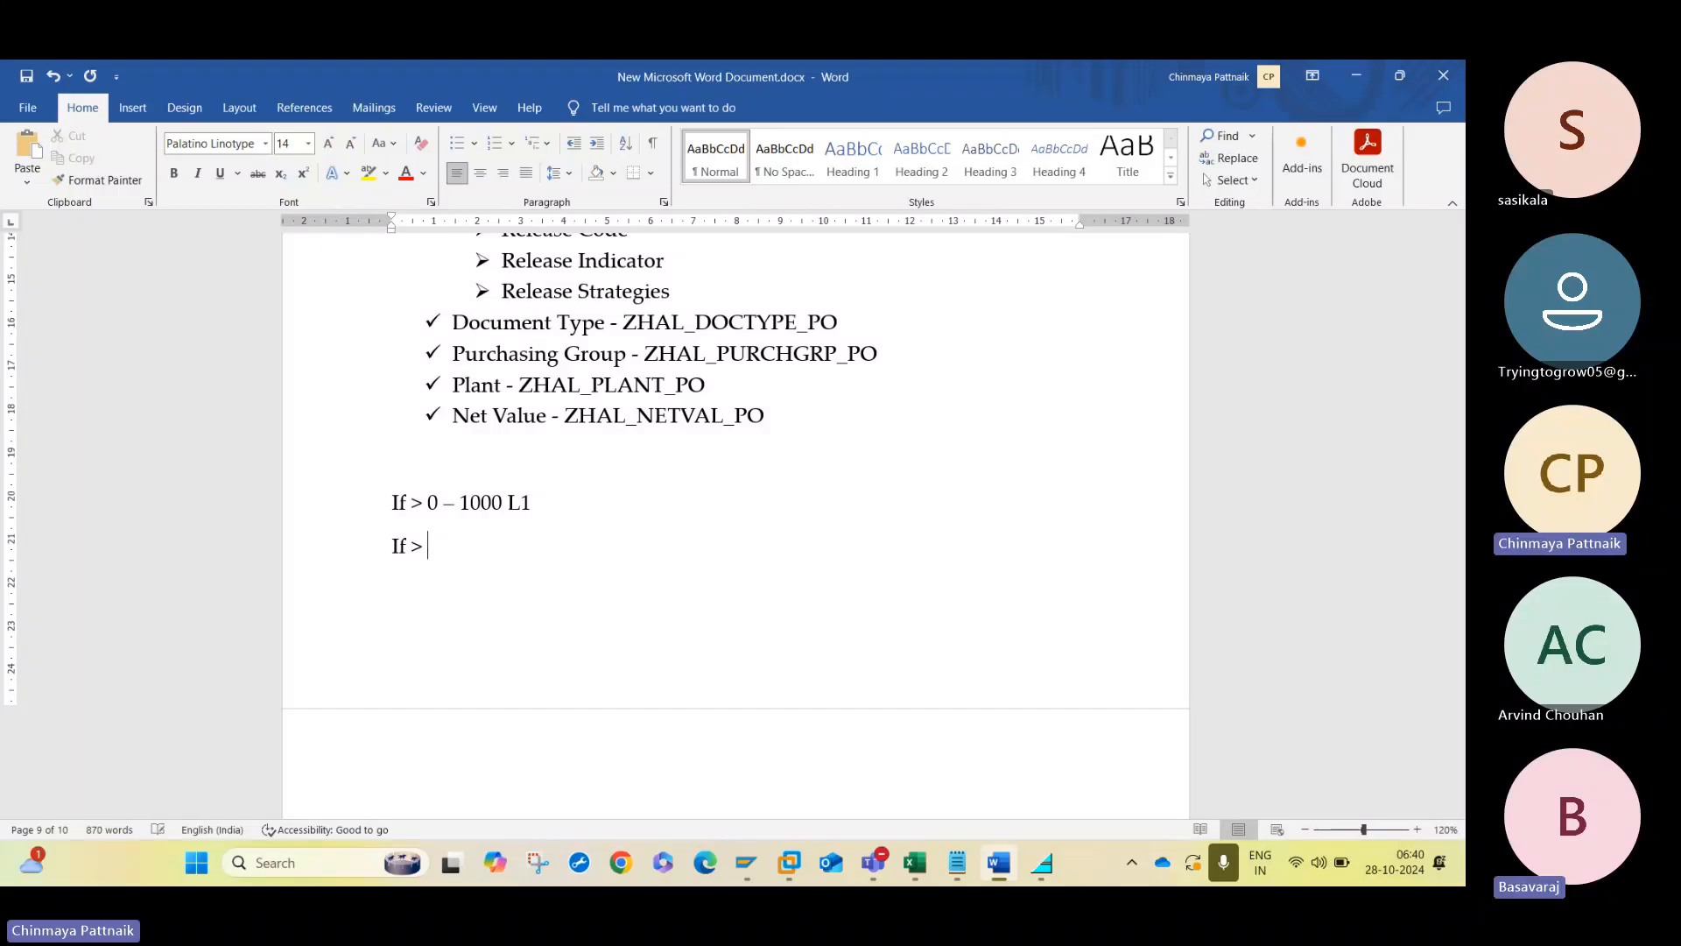
text( -)
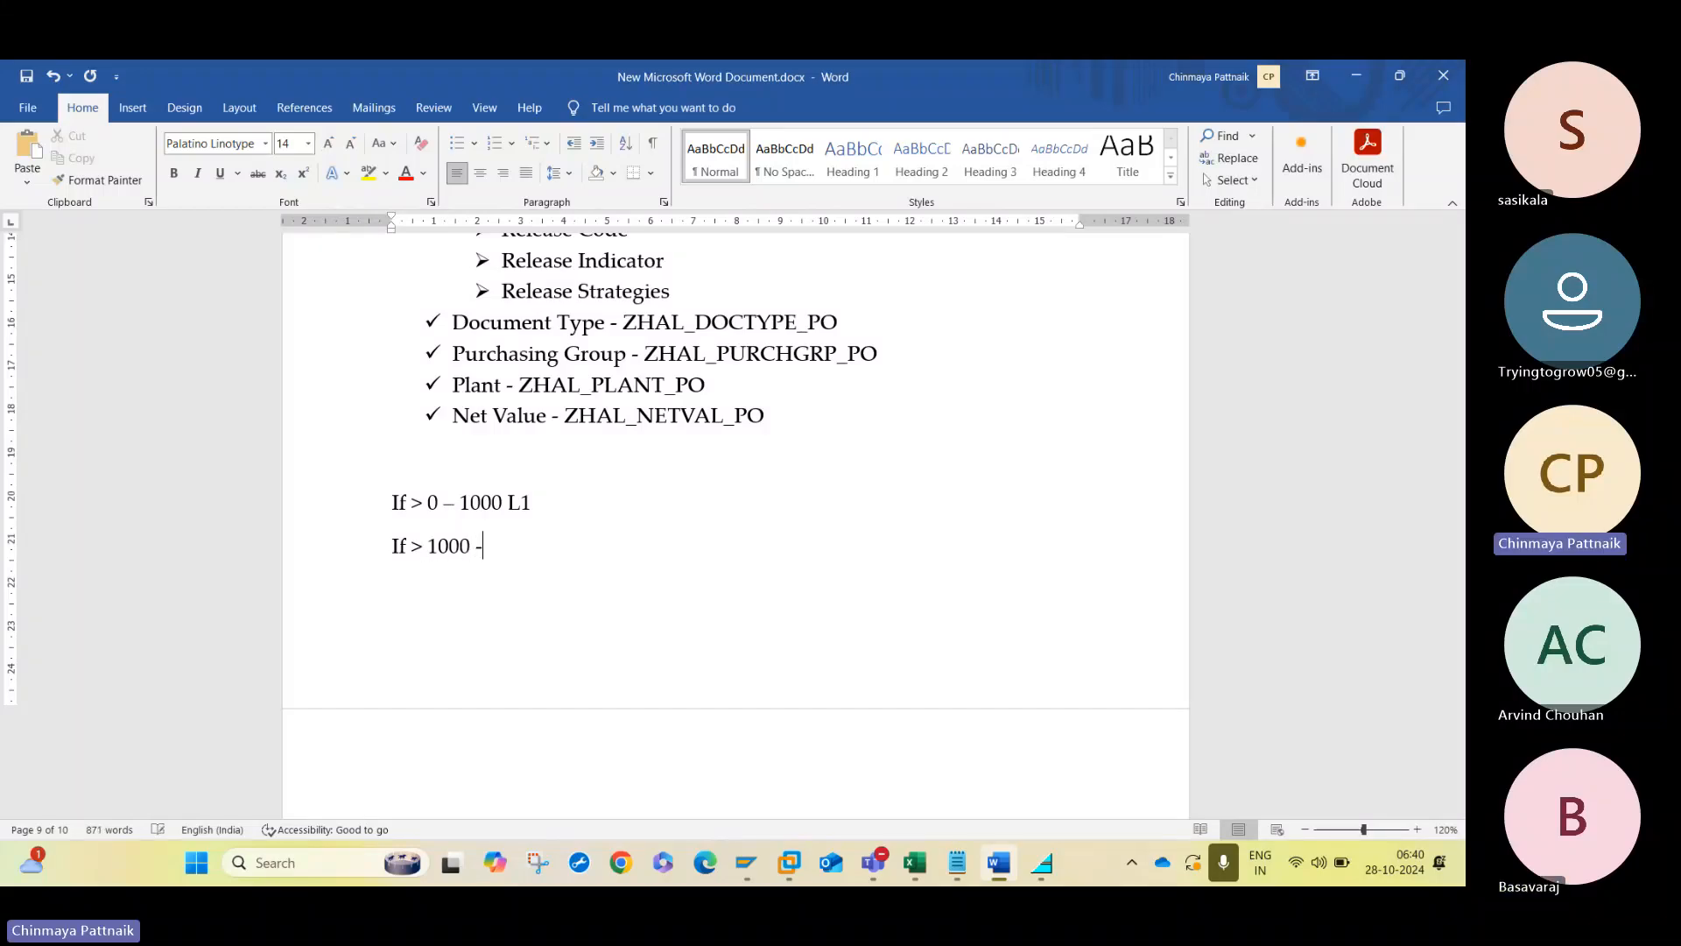
text( 10000)
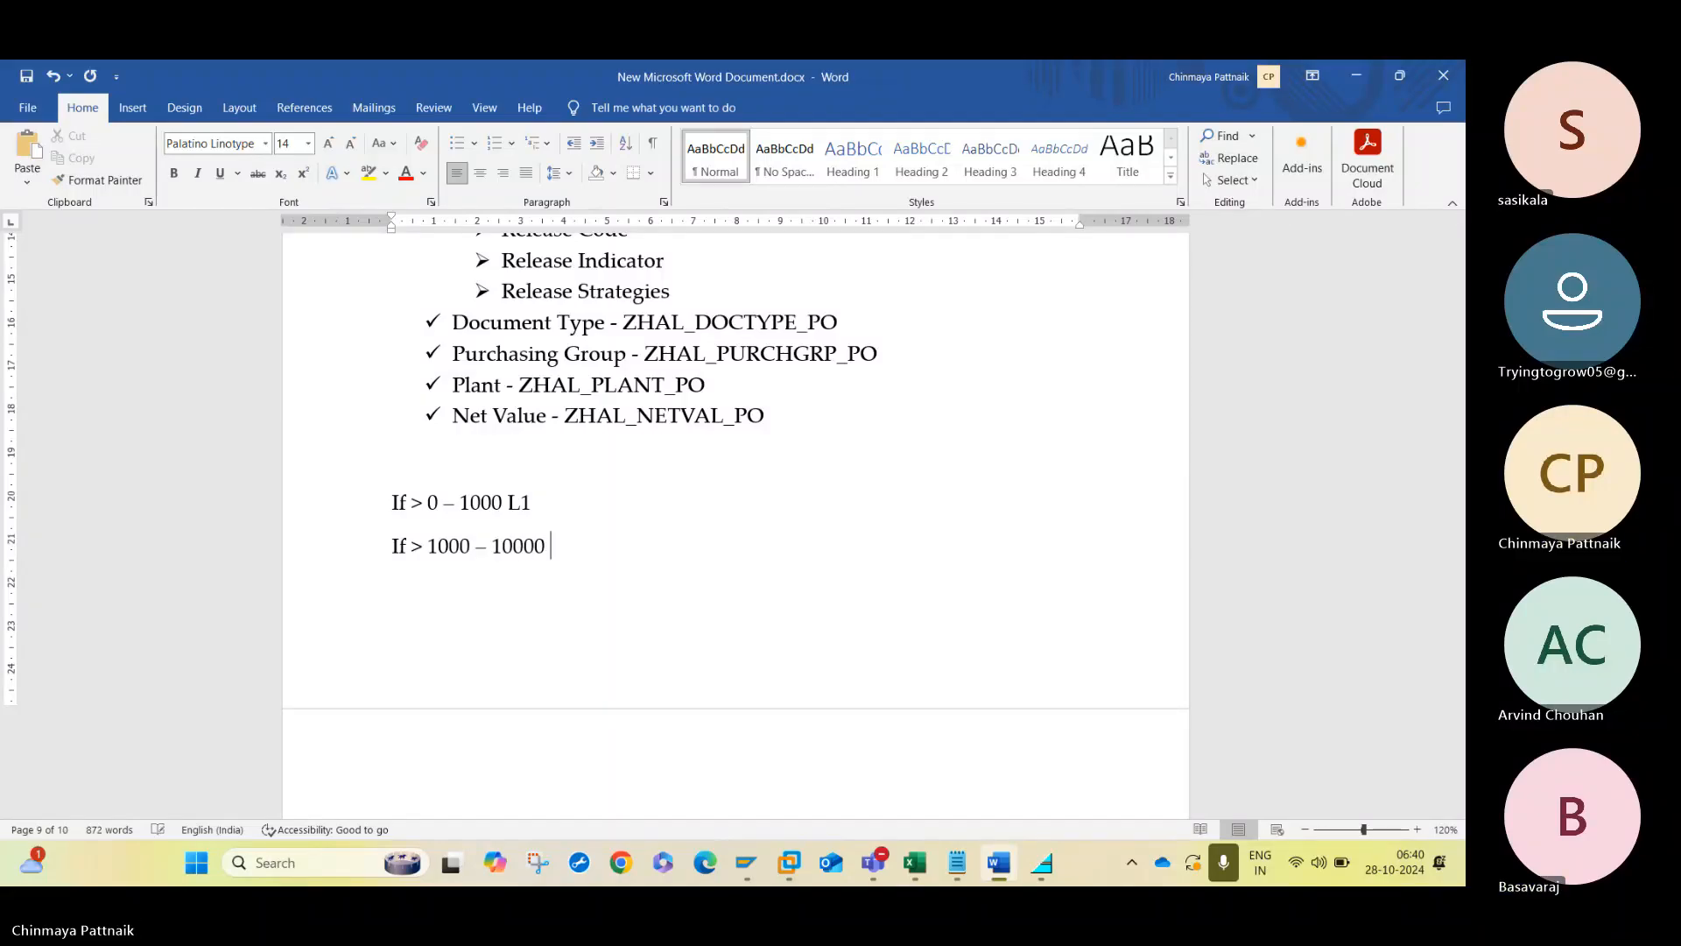
text( L2)
- Add the second release rule, "If > 1000 – 10000 L2", on its own line
key(Return)
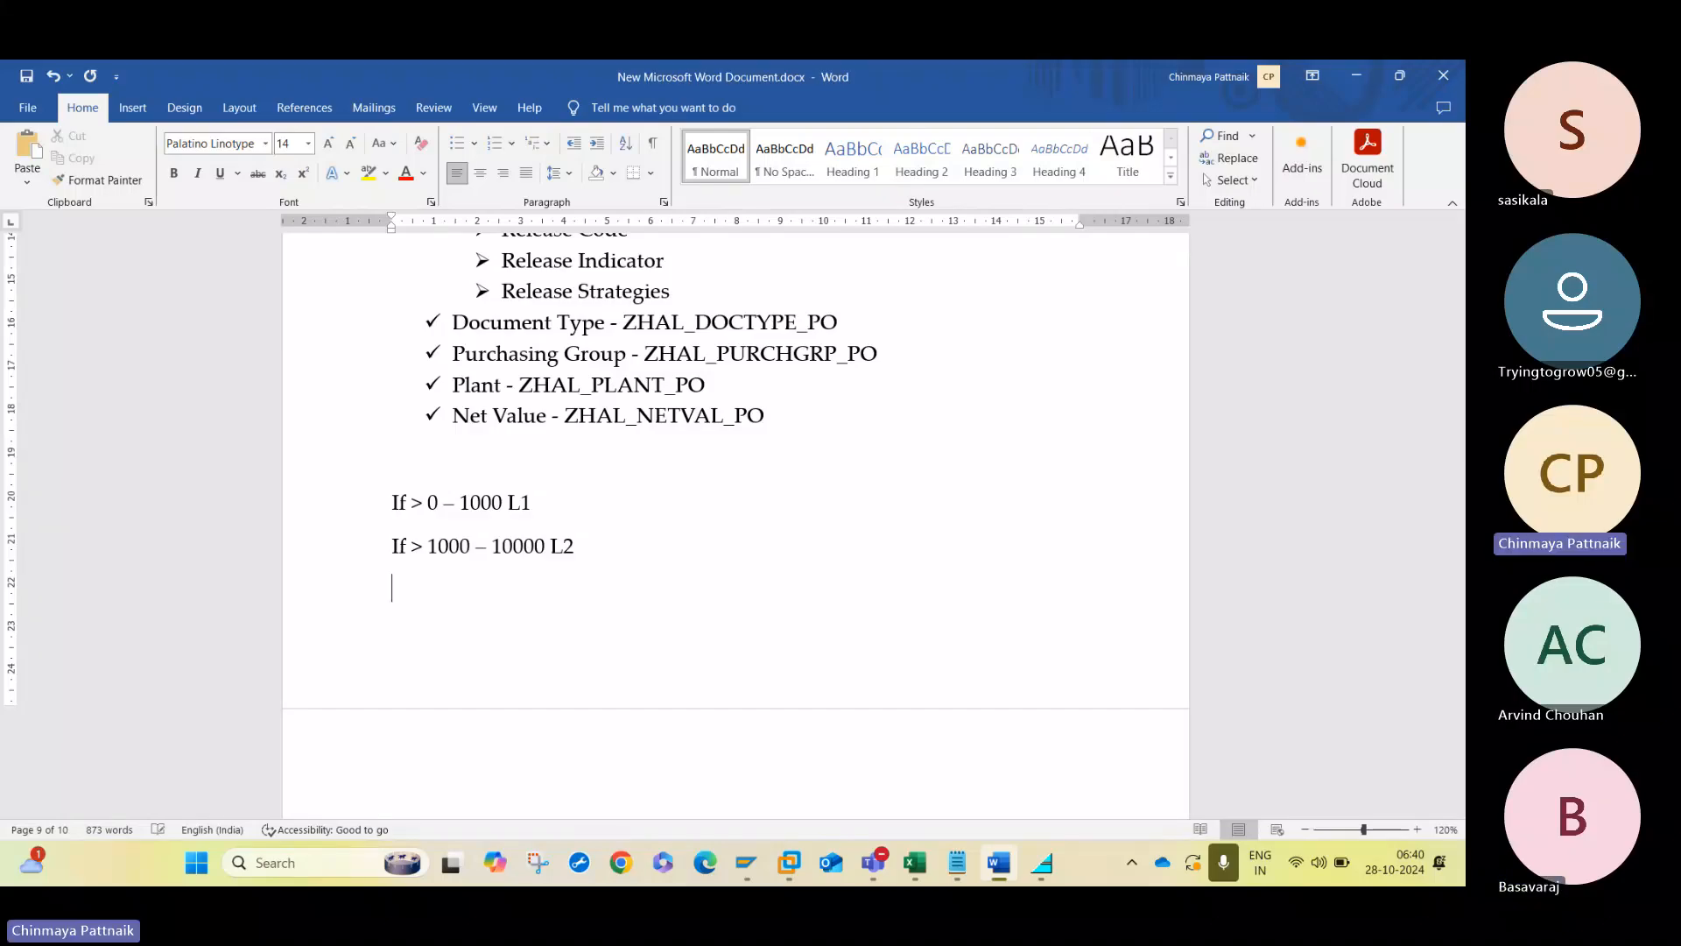
text(If >)
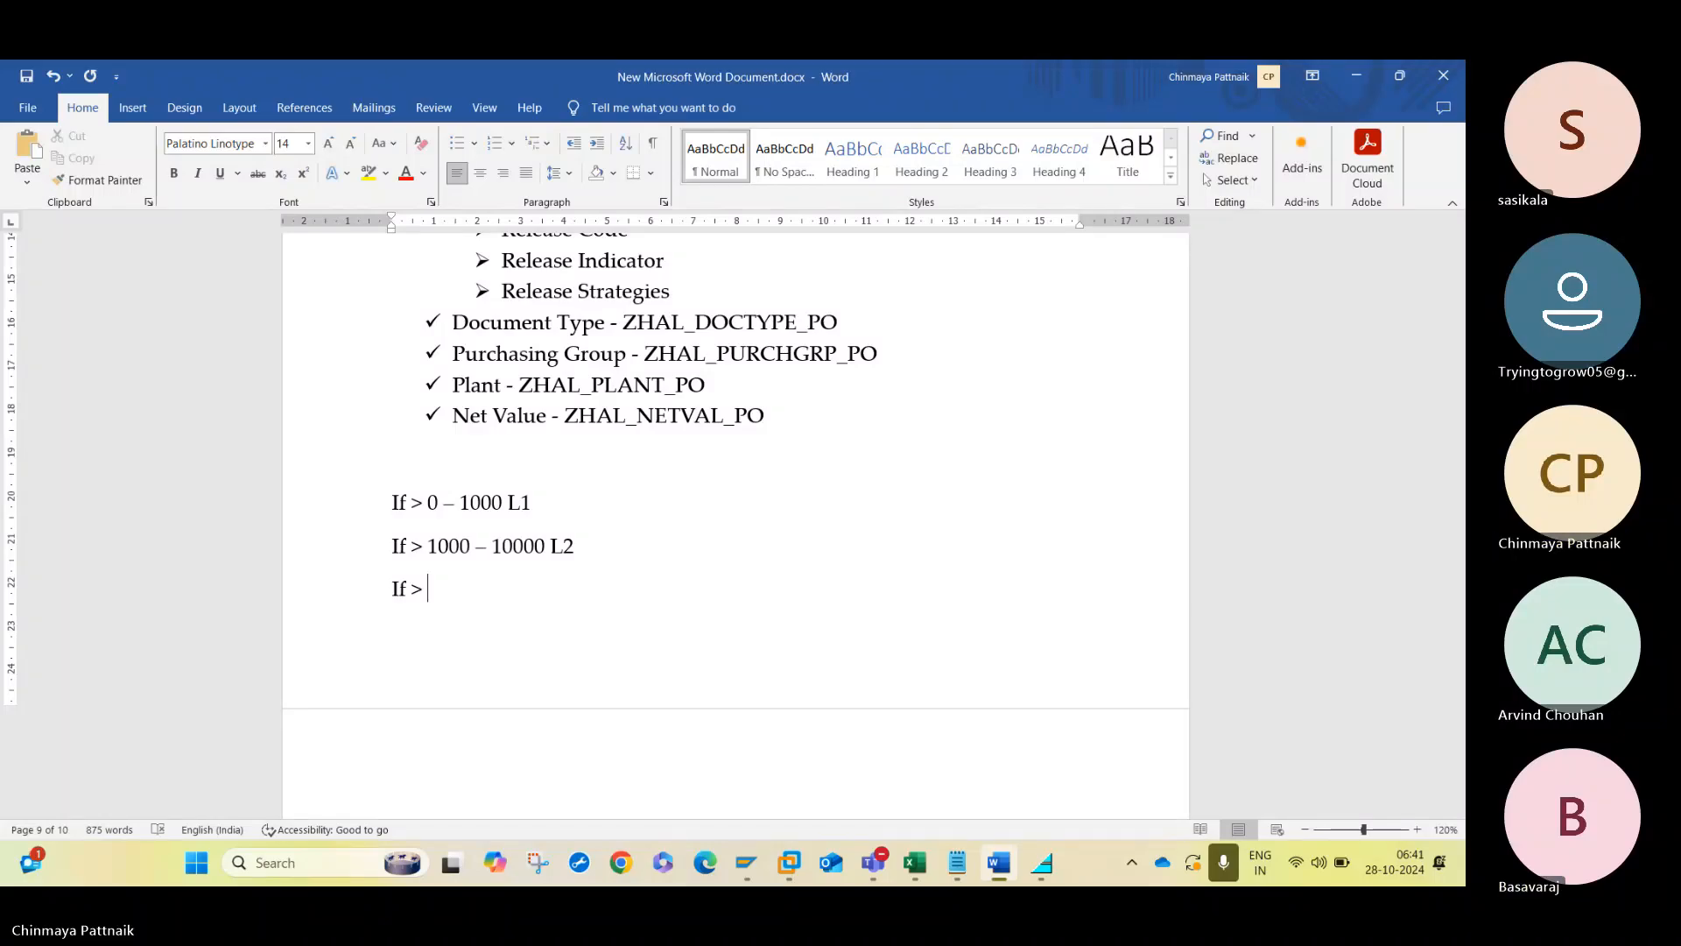
- Add the third release rule, "If > 10000 L3", under the second one
text(10000)
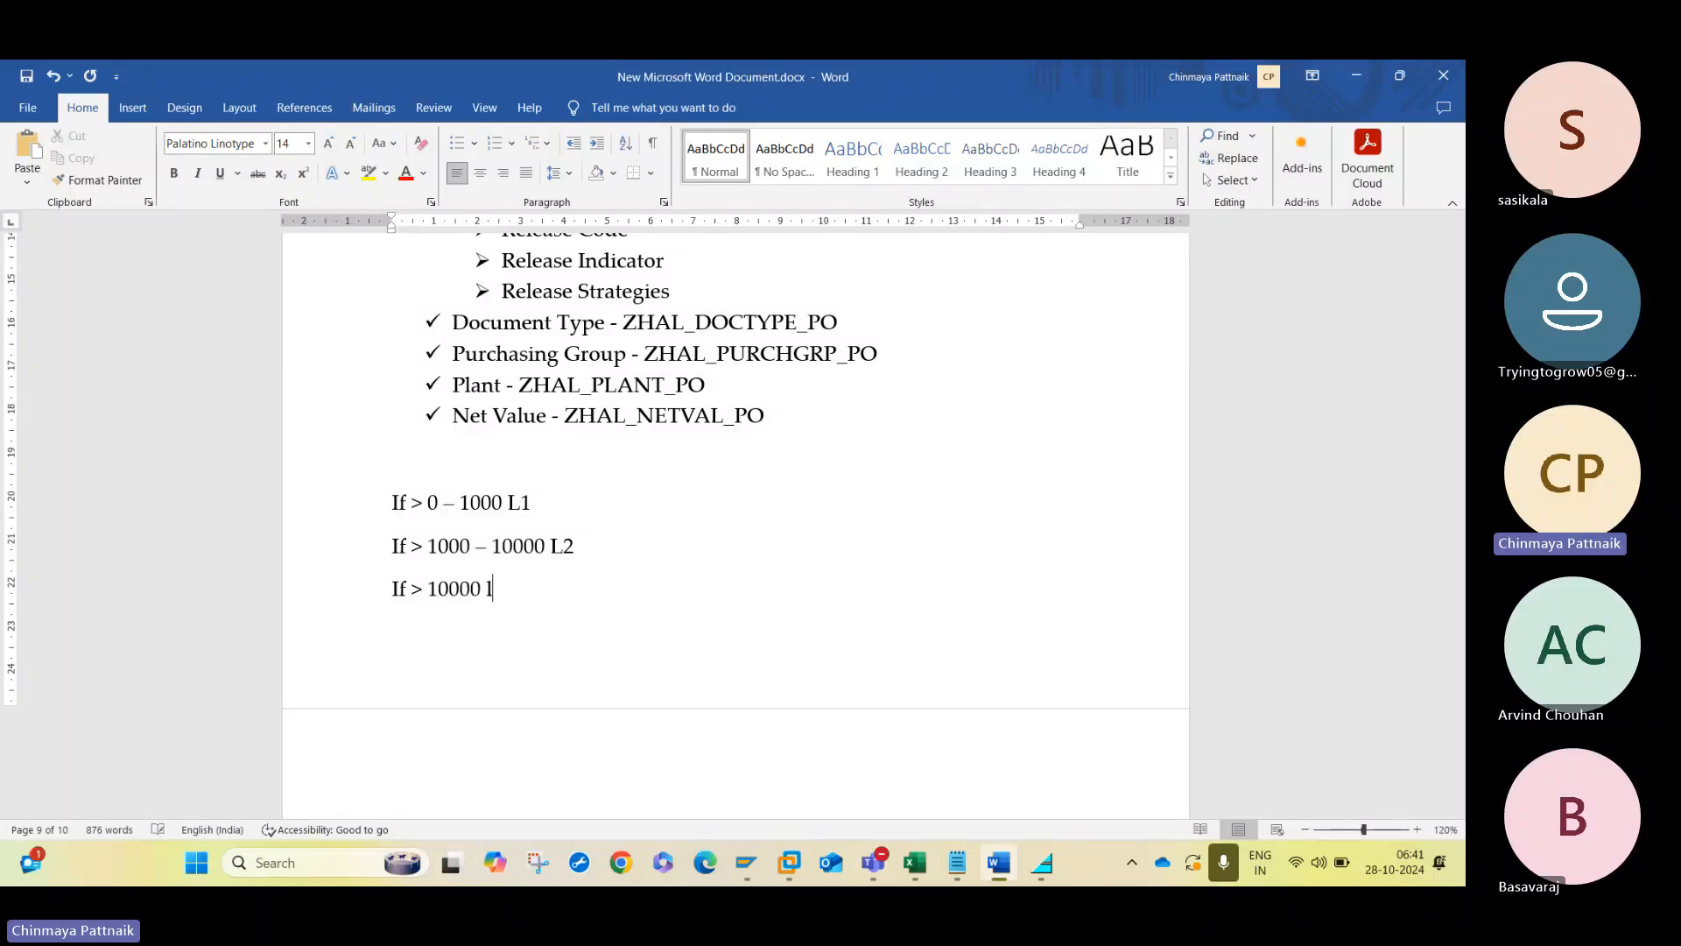
text( L)
key(BackSpace)
text(3)
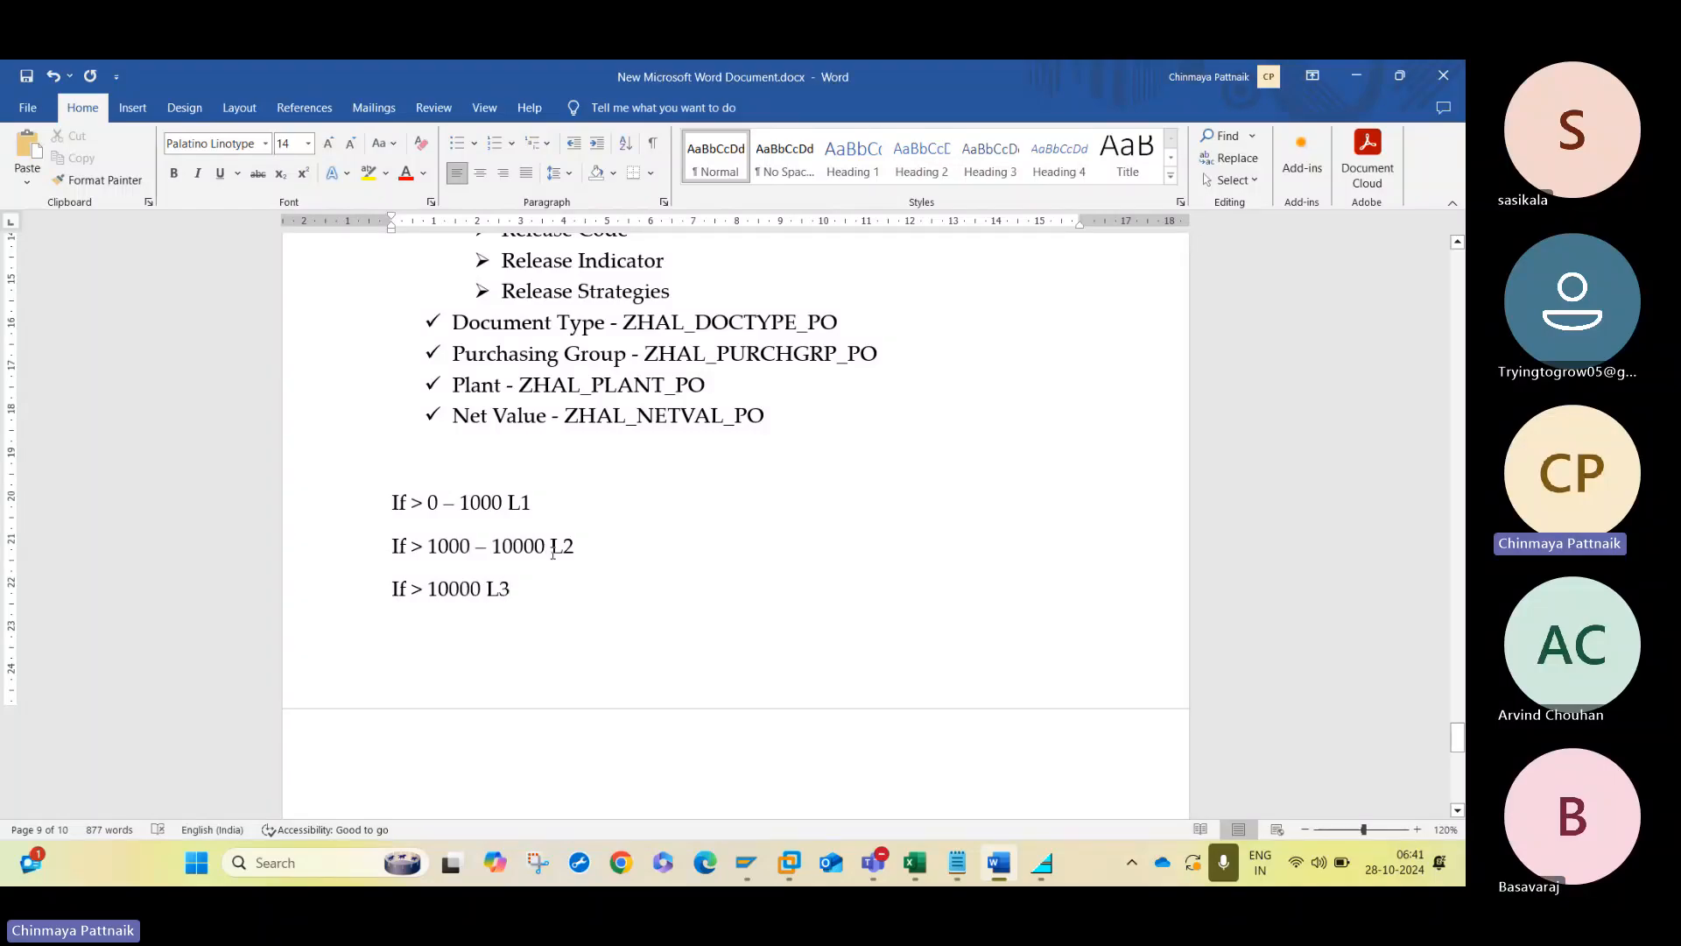
text(L1+)
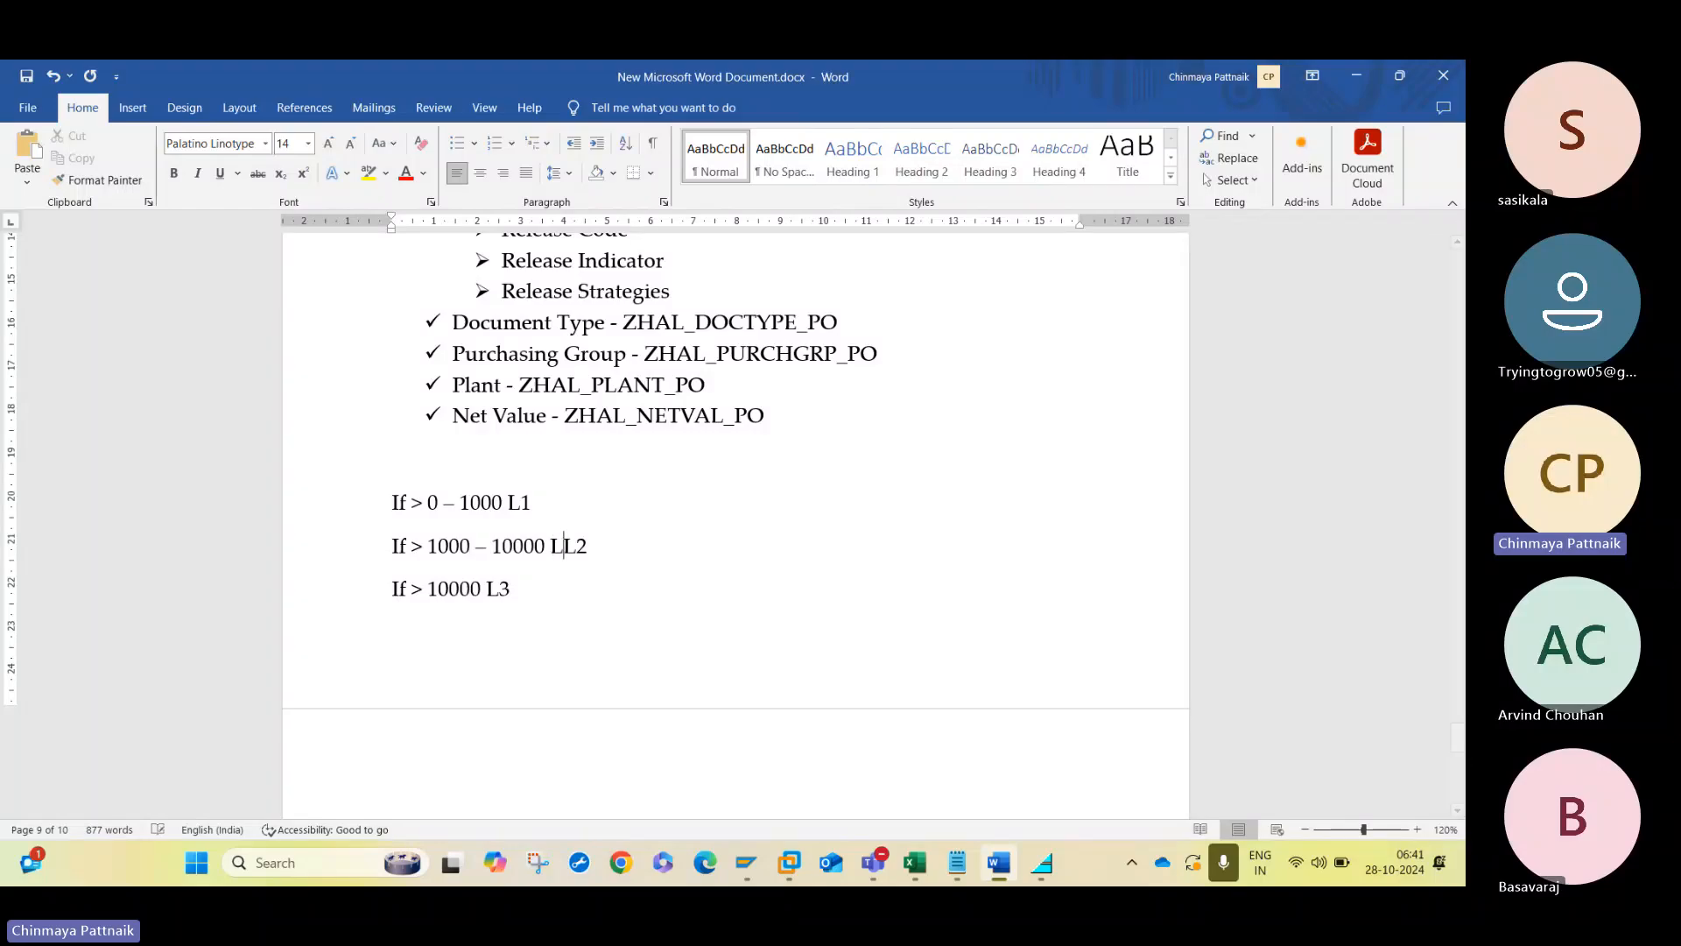
- Extend the second rule's release levels to L1+L2 and the third rule's to L1+L2+L3
click(487, 588)
text(L1+L2)
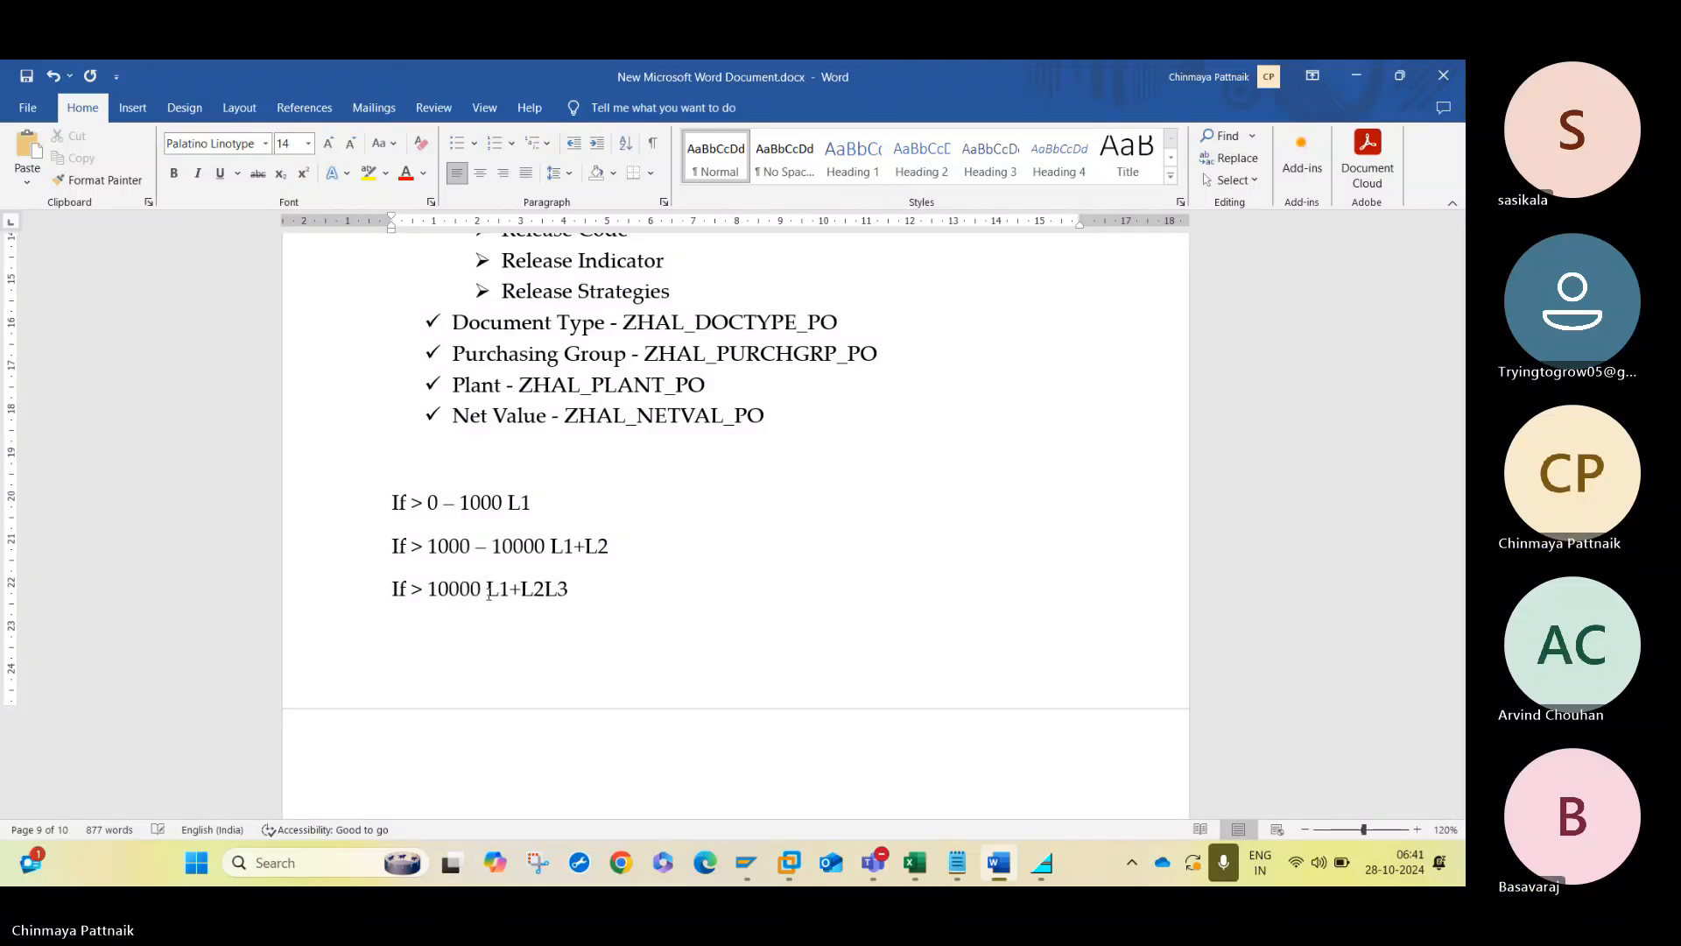
text(+)
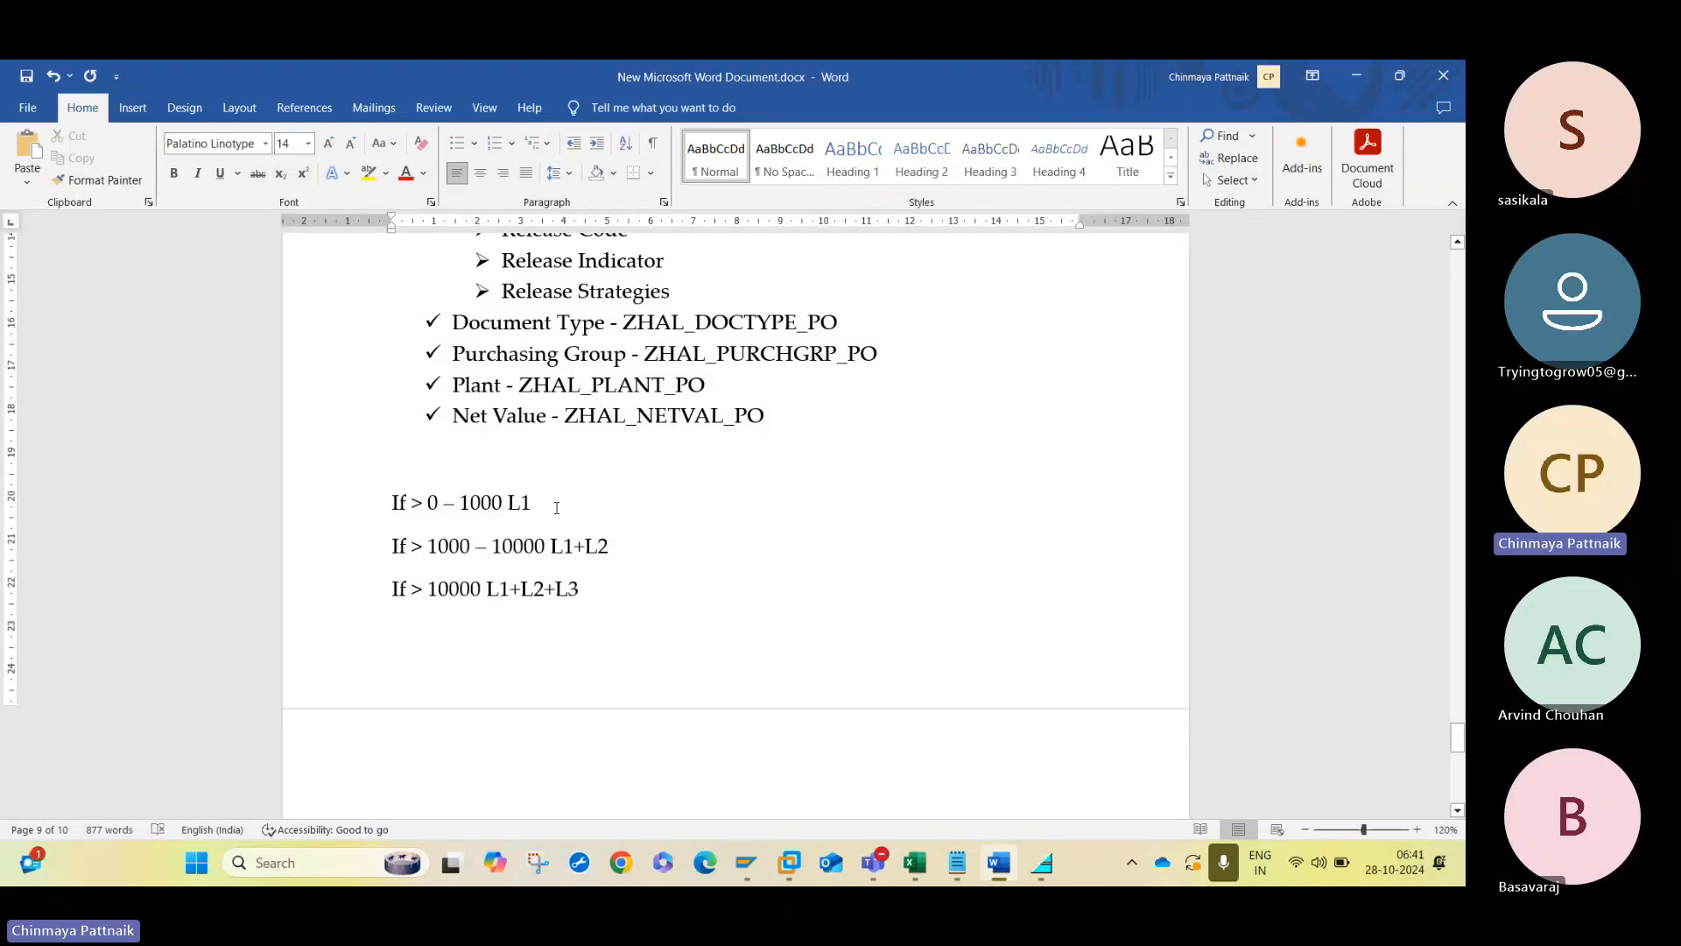
- Remove the added lower levels so the second rule reads only L2 and the third only L3
click(591, 552)
key(BackSpace)
key(BackSpace)
key(BackSpace)
key(BackSpace)
key(BackSpace)
key(BackSpace)
key(BackSpace)
key(BackSpace)
key(BackSpace)
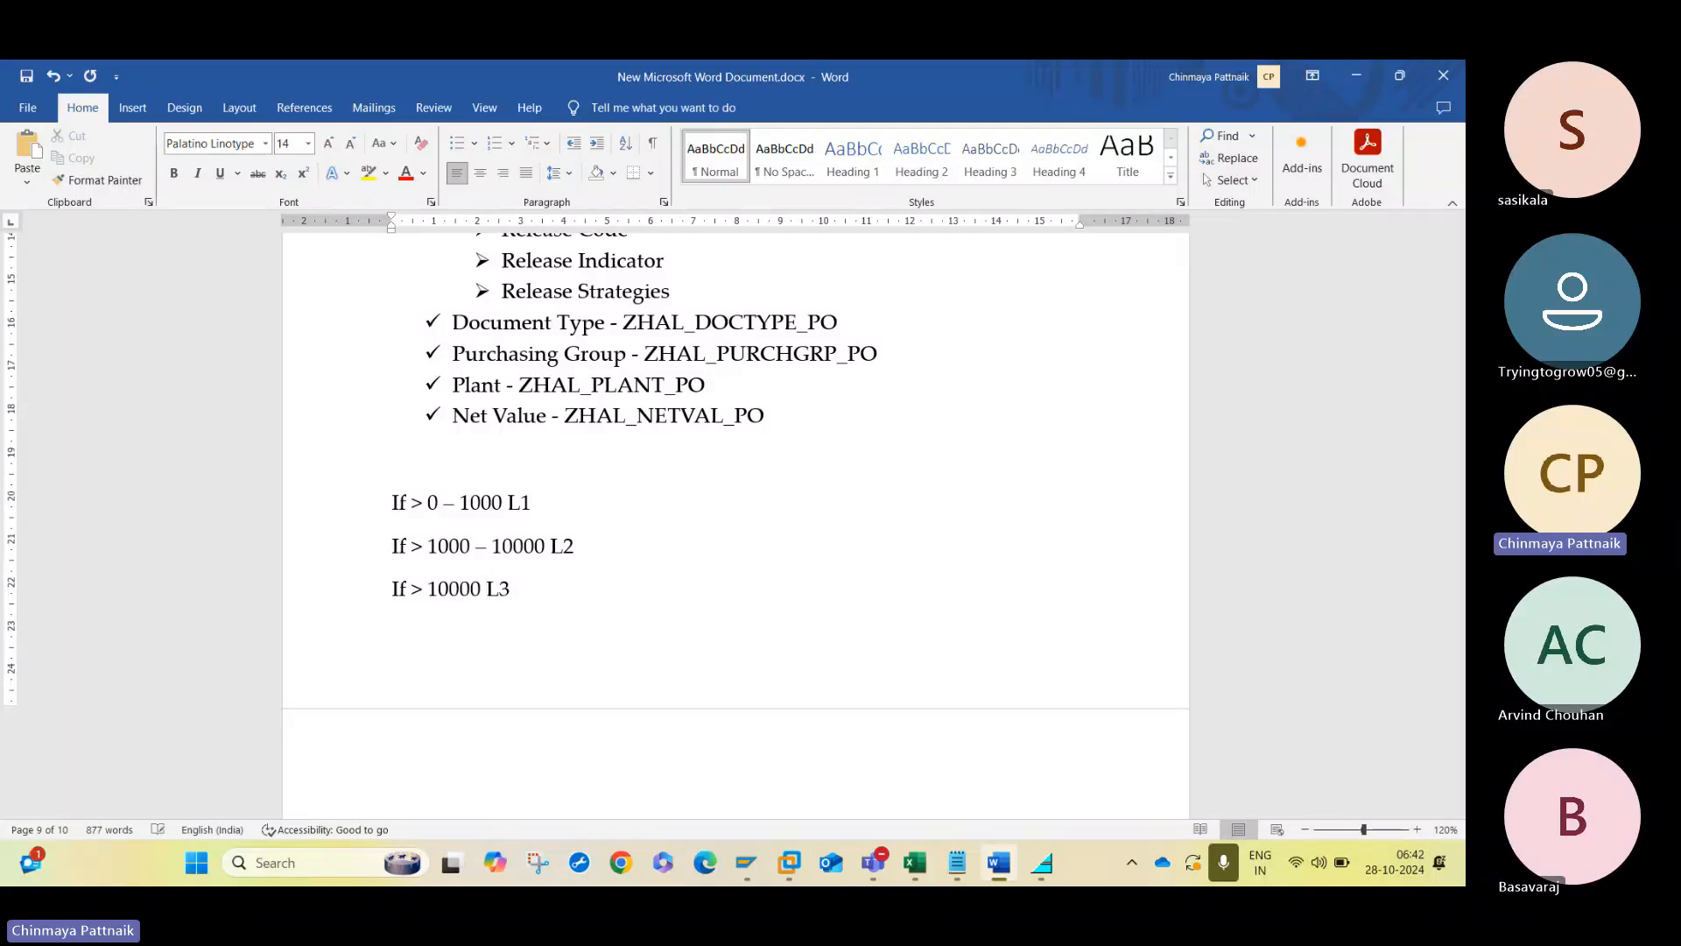
click(583, 589)
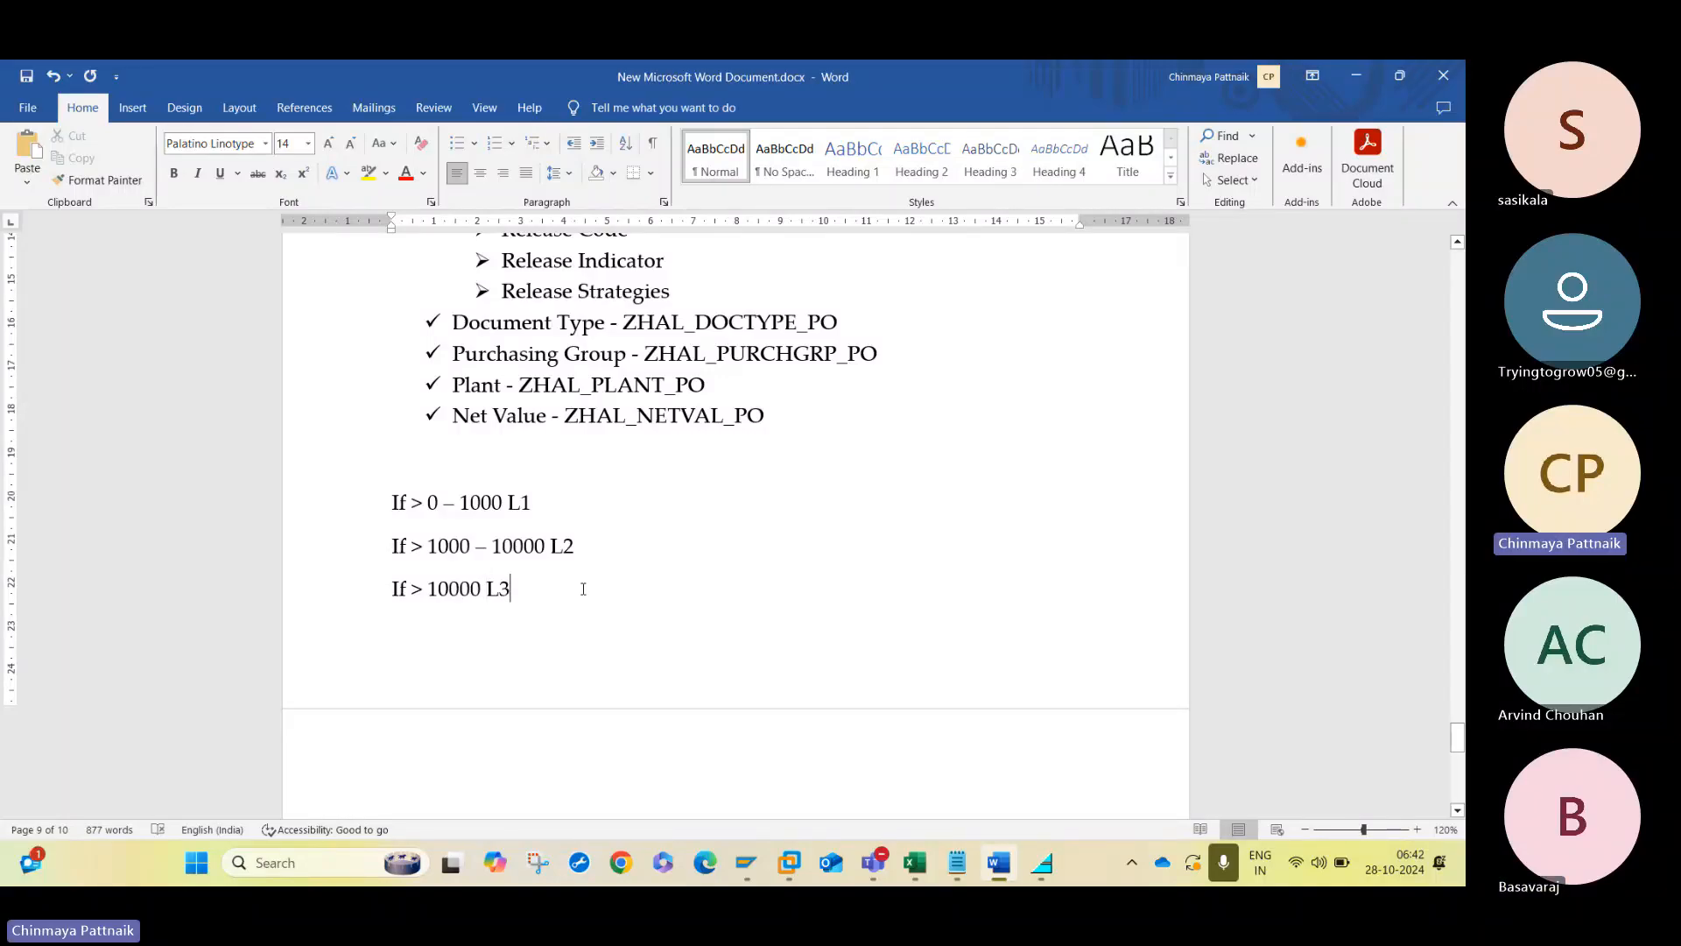
- Bring up the SAP Characteristics session, then check the organizational values in New Text Document.txt in Notepad
click(1368, 72)
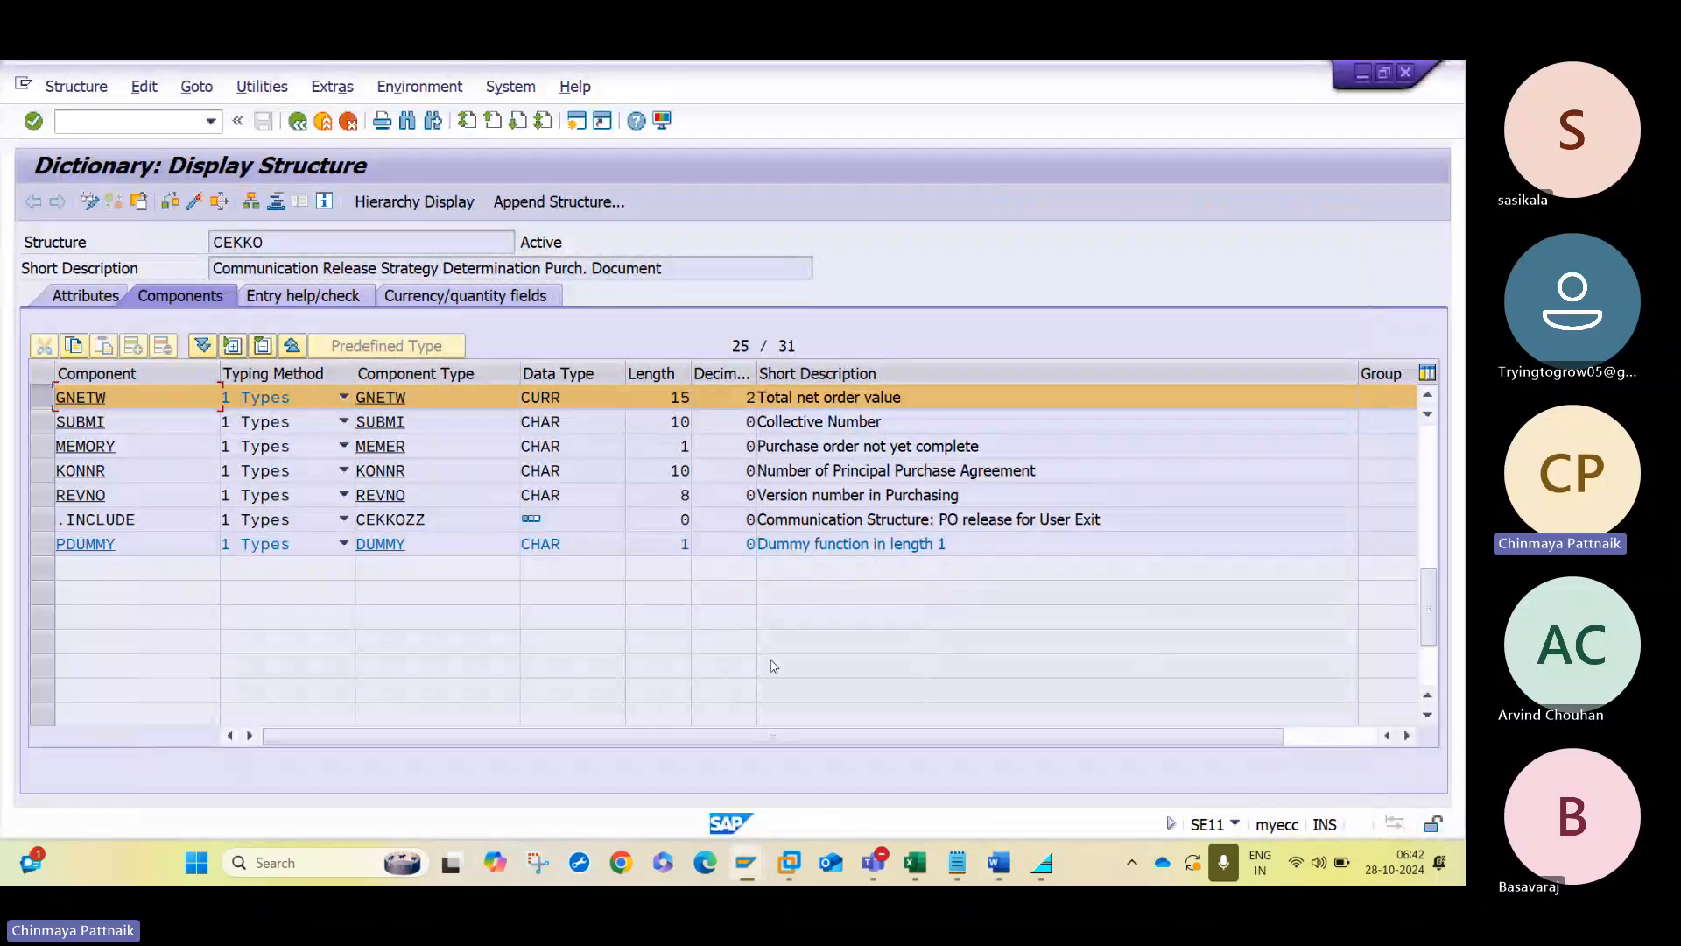
mouse_move(758, 862)
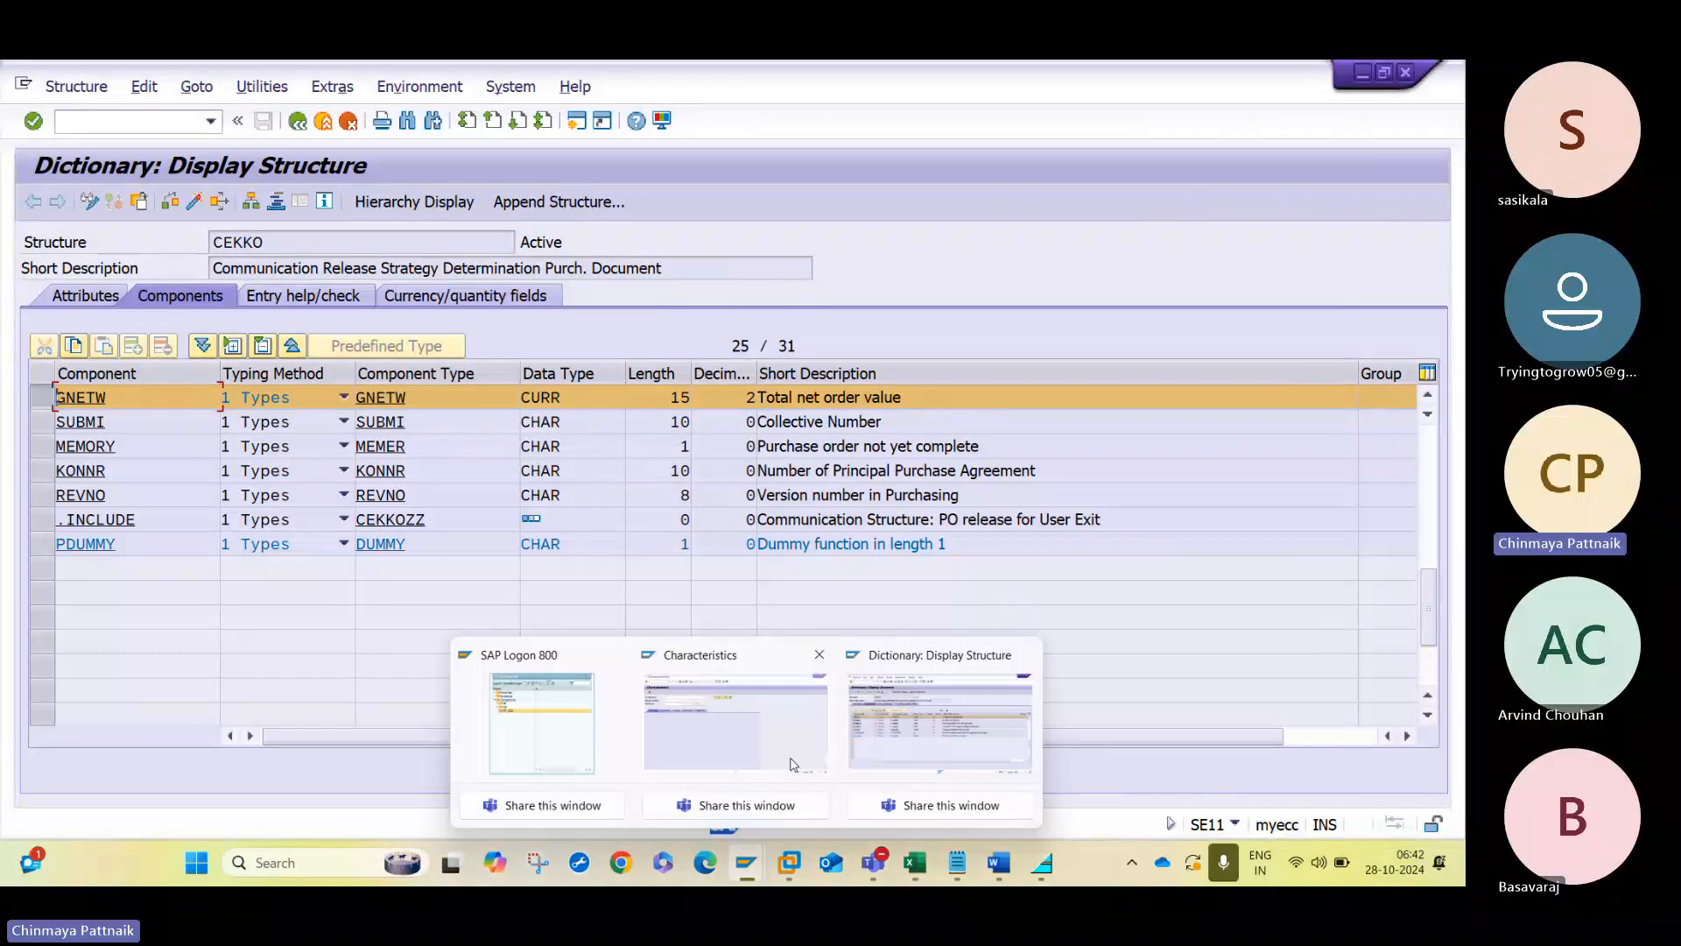
click(758, 729)
mouse_move(957, 863)
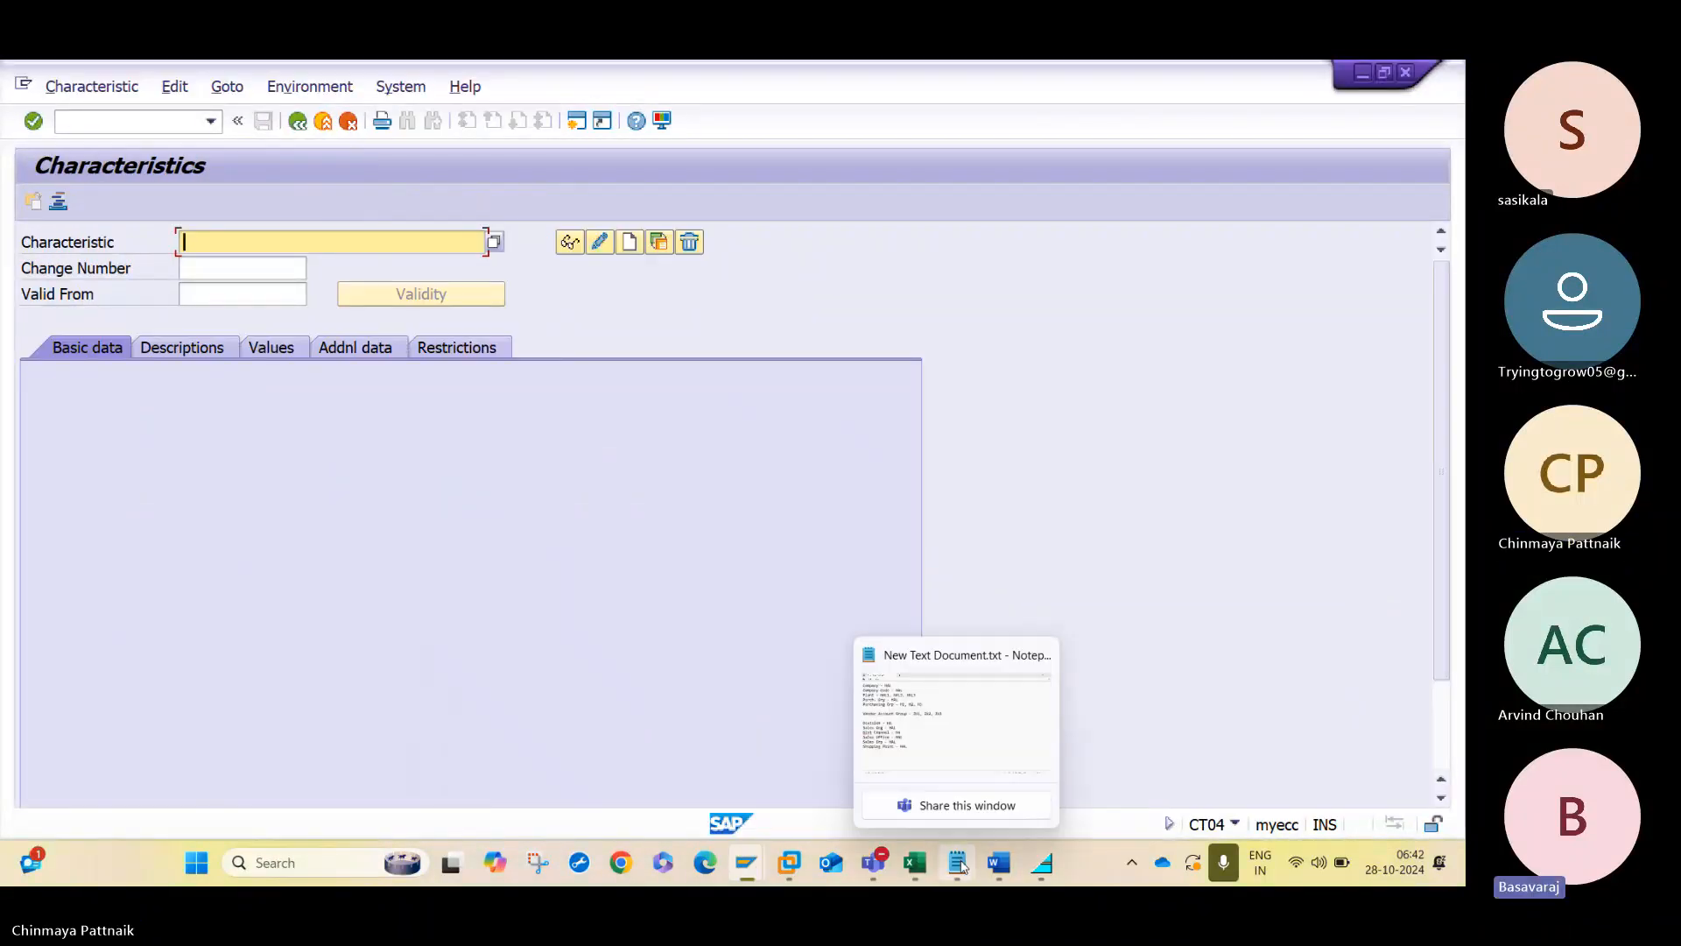
click(954, 726)
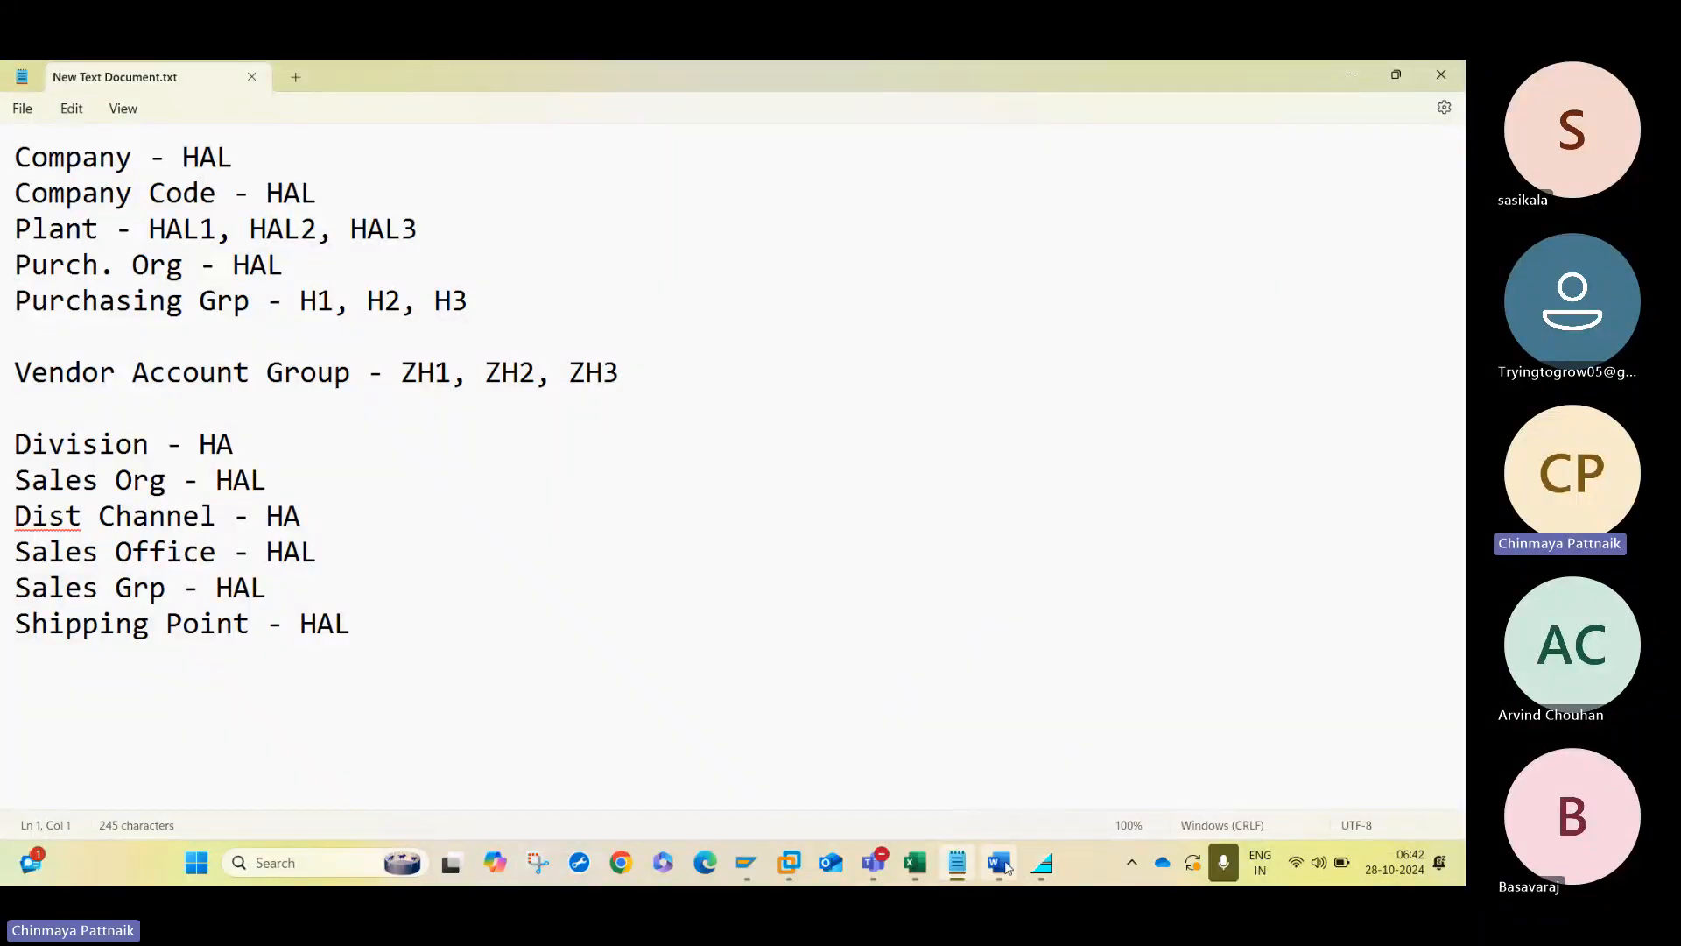
- Copy ZHAL_DOCTYPE_PO from the Word notes and start creating a characteristic with that name in SAP
click(998, 862)
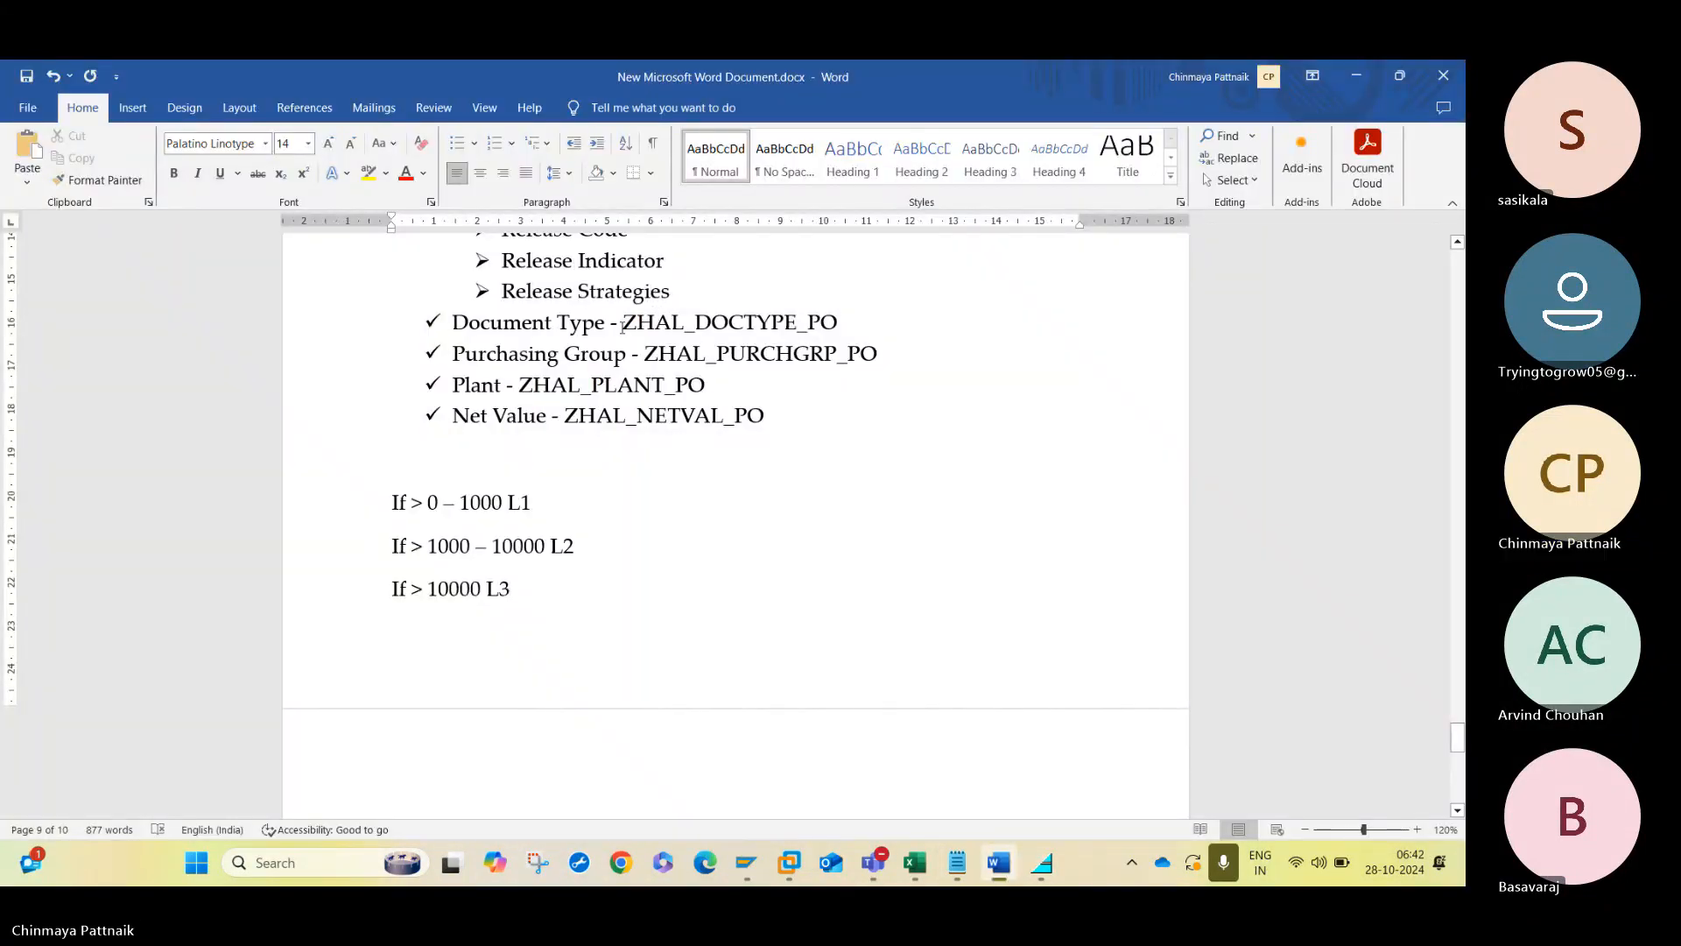
drag(689, 323, 842, 322)
key(ctrl+c)
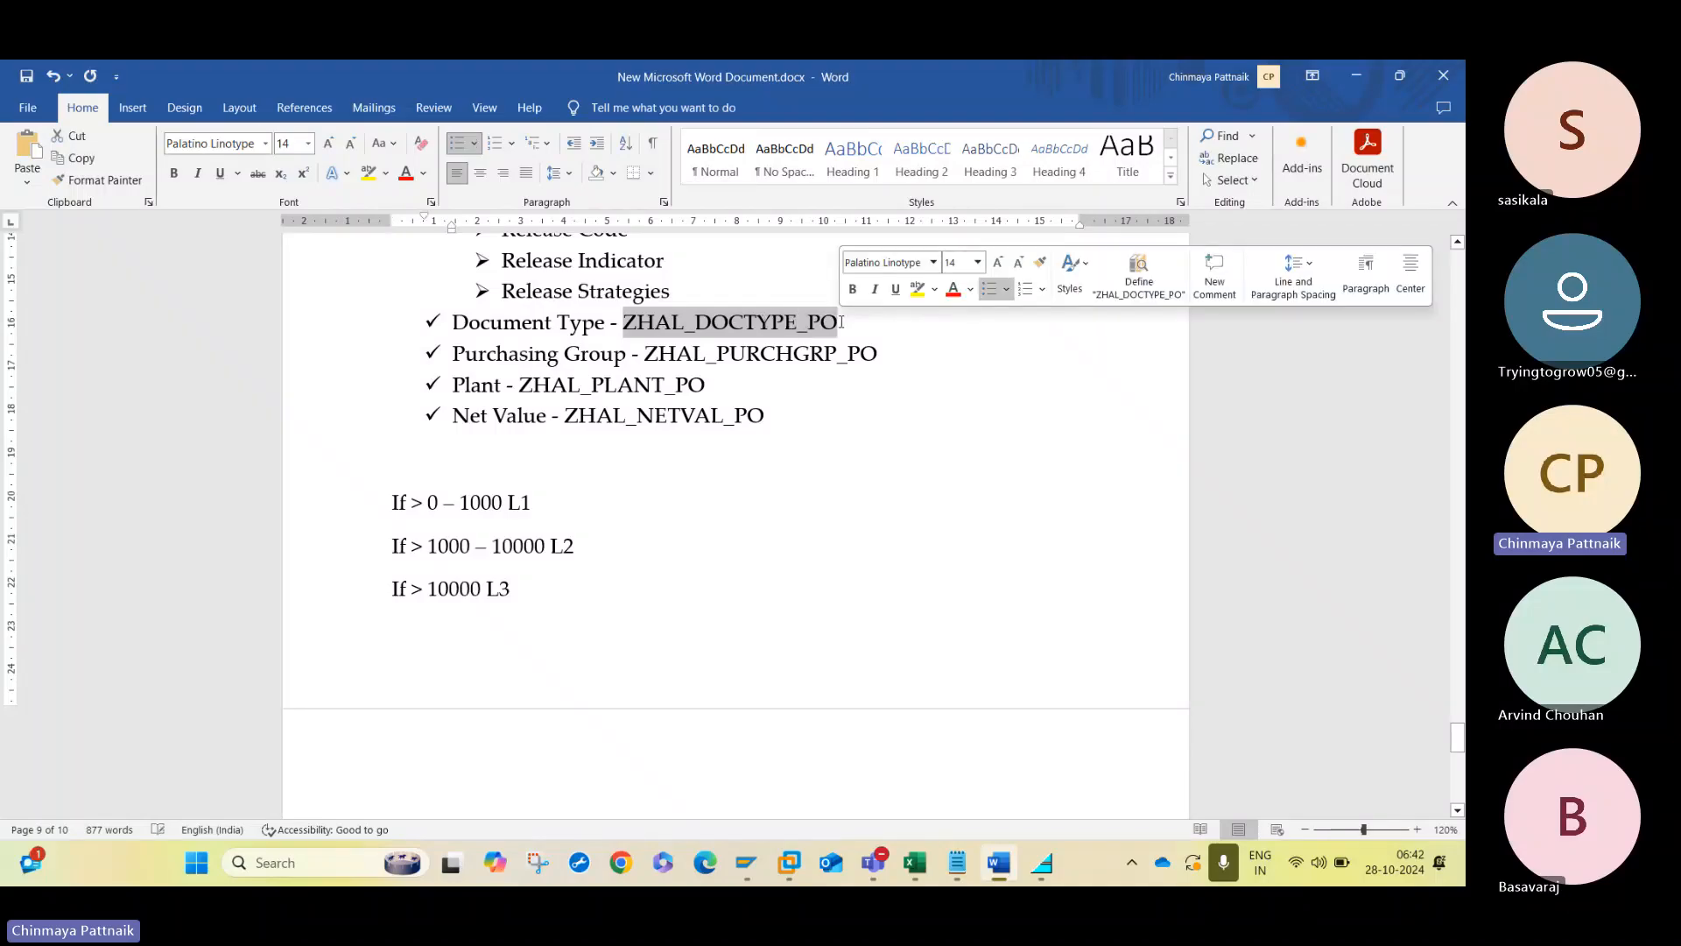
key(alt+Tab)
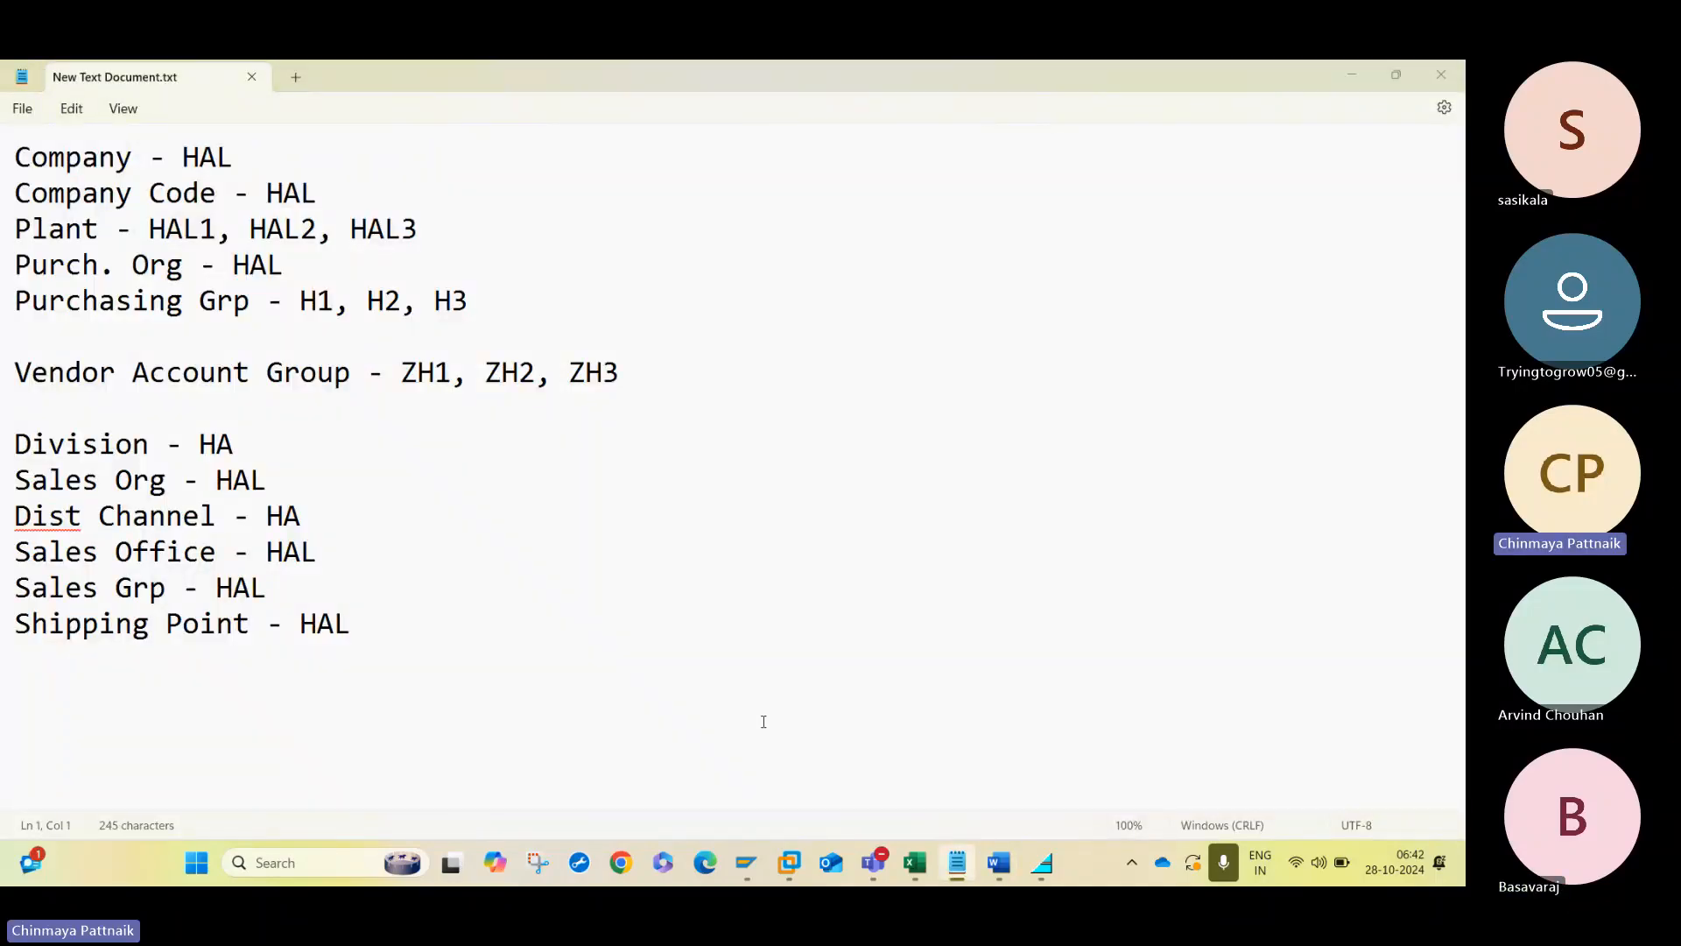
click(743, 862)
mouse_move(740, 865)
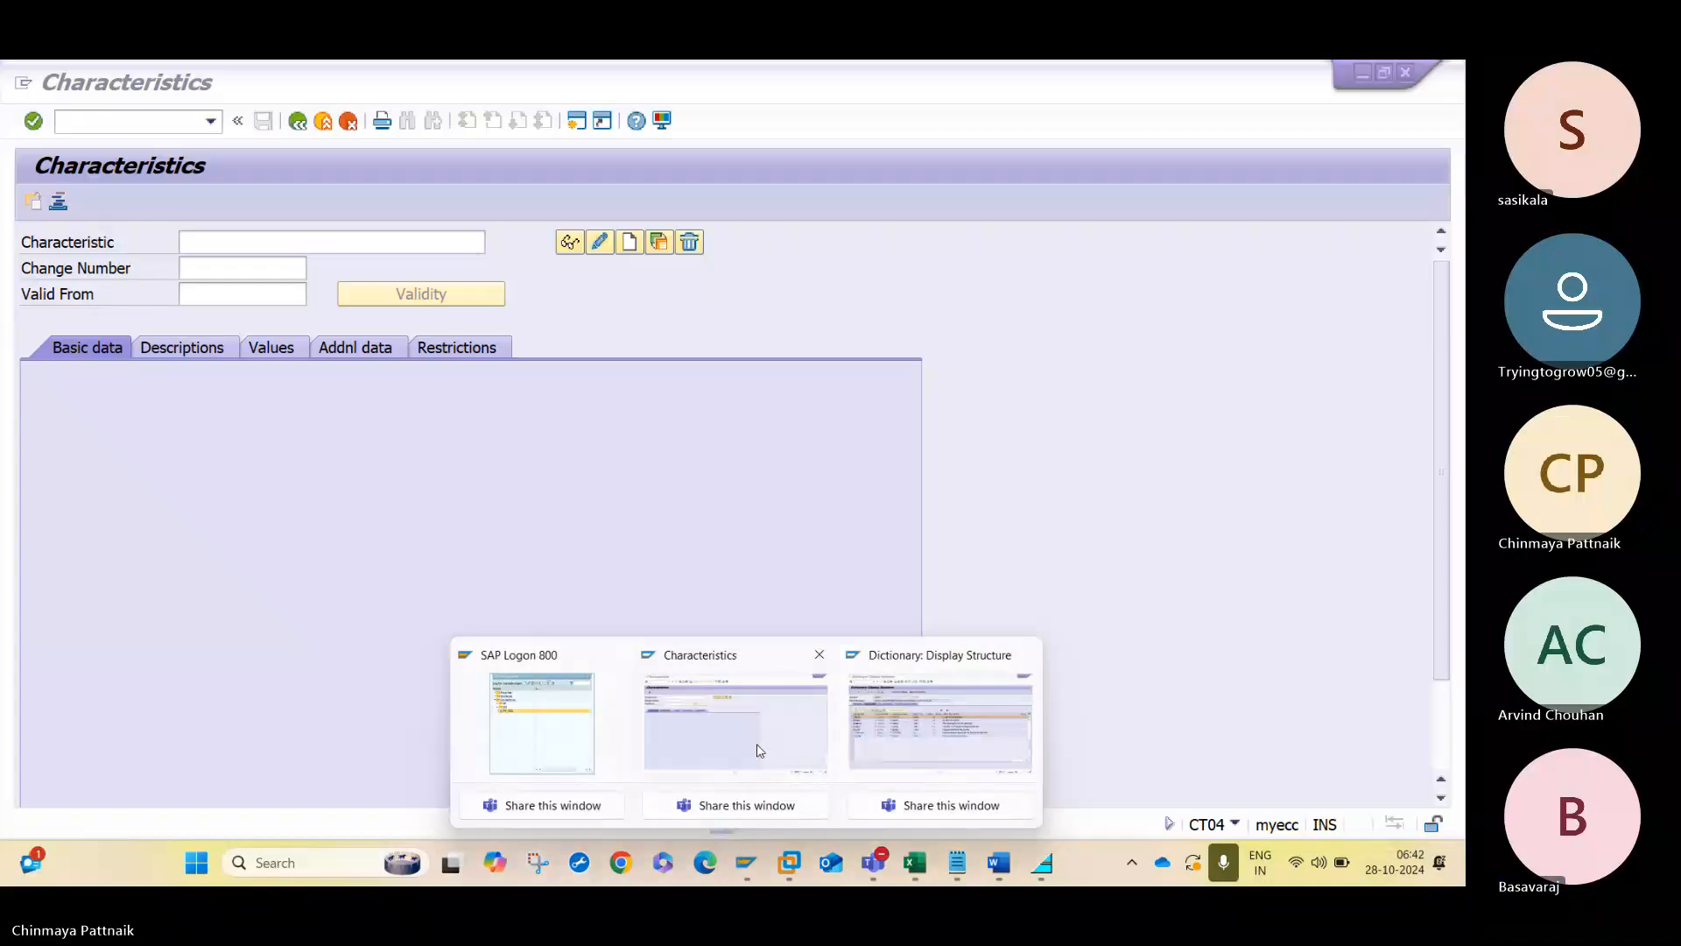
click(735, 721)
key(ctrl+v)
click(629, 242)
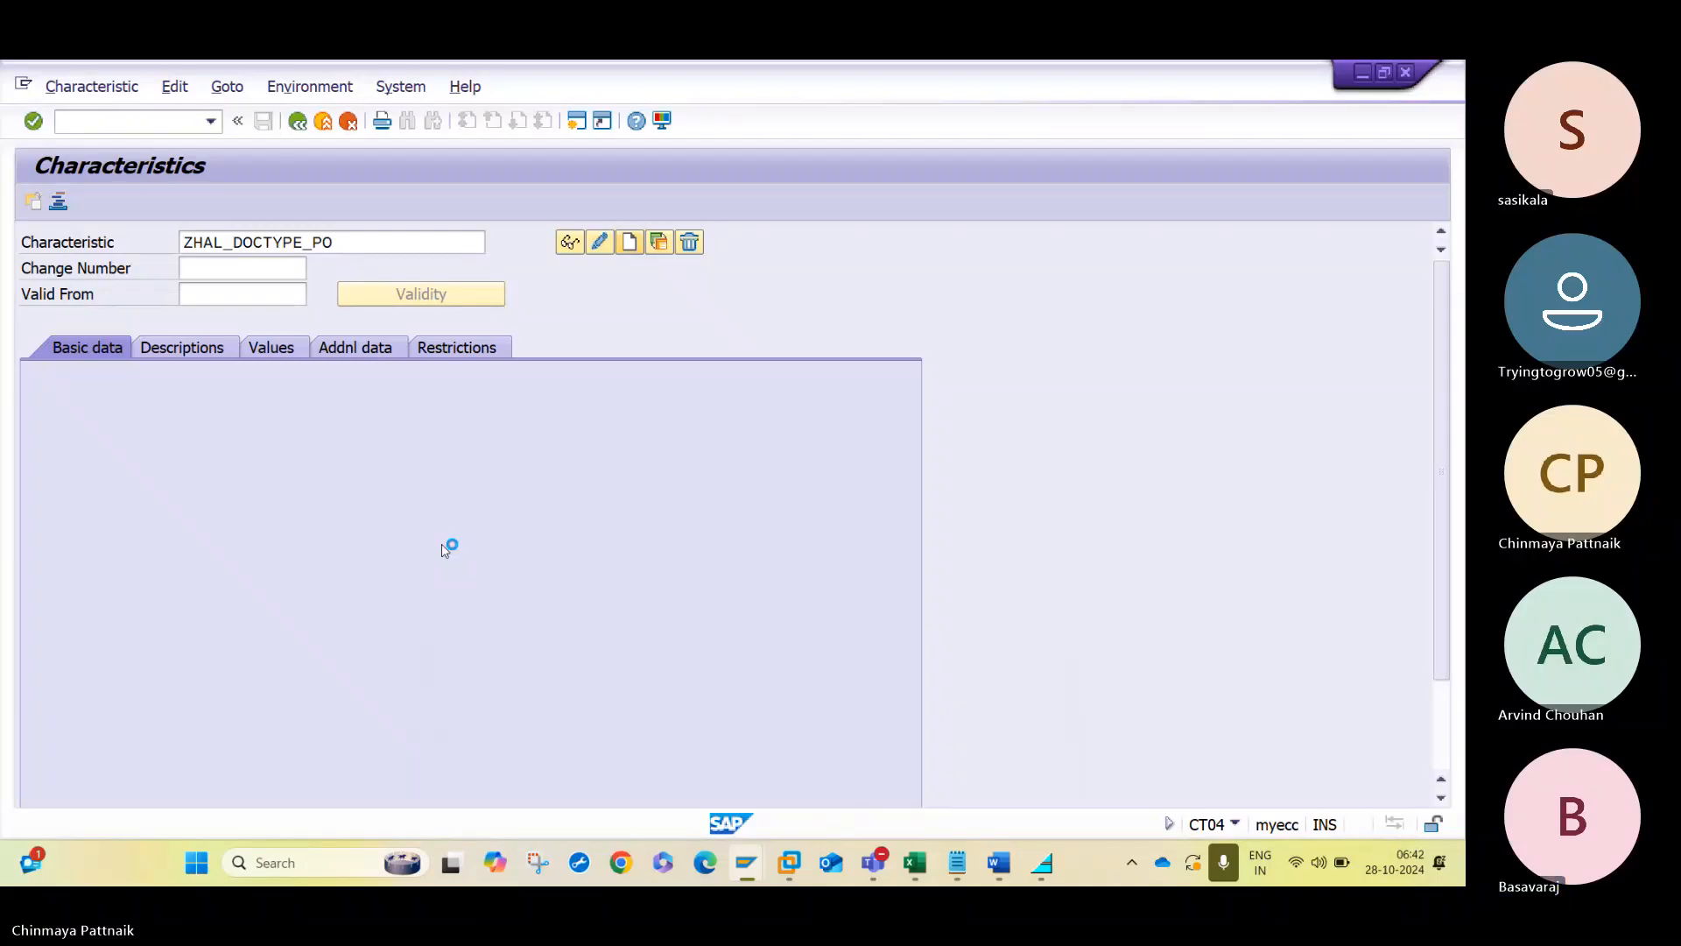
- Link the ZHAL_DOCTYPE_PO characteristic to table CEKKO, field BSART, and accept the dictionary format data
click(344, 348)
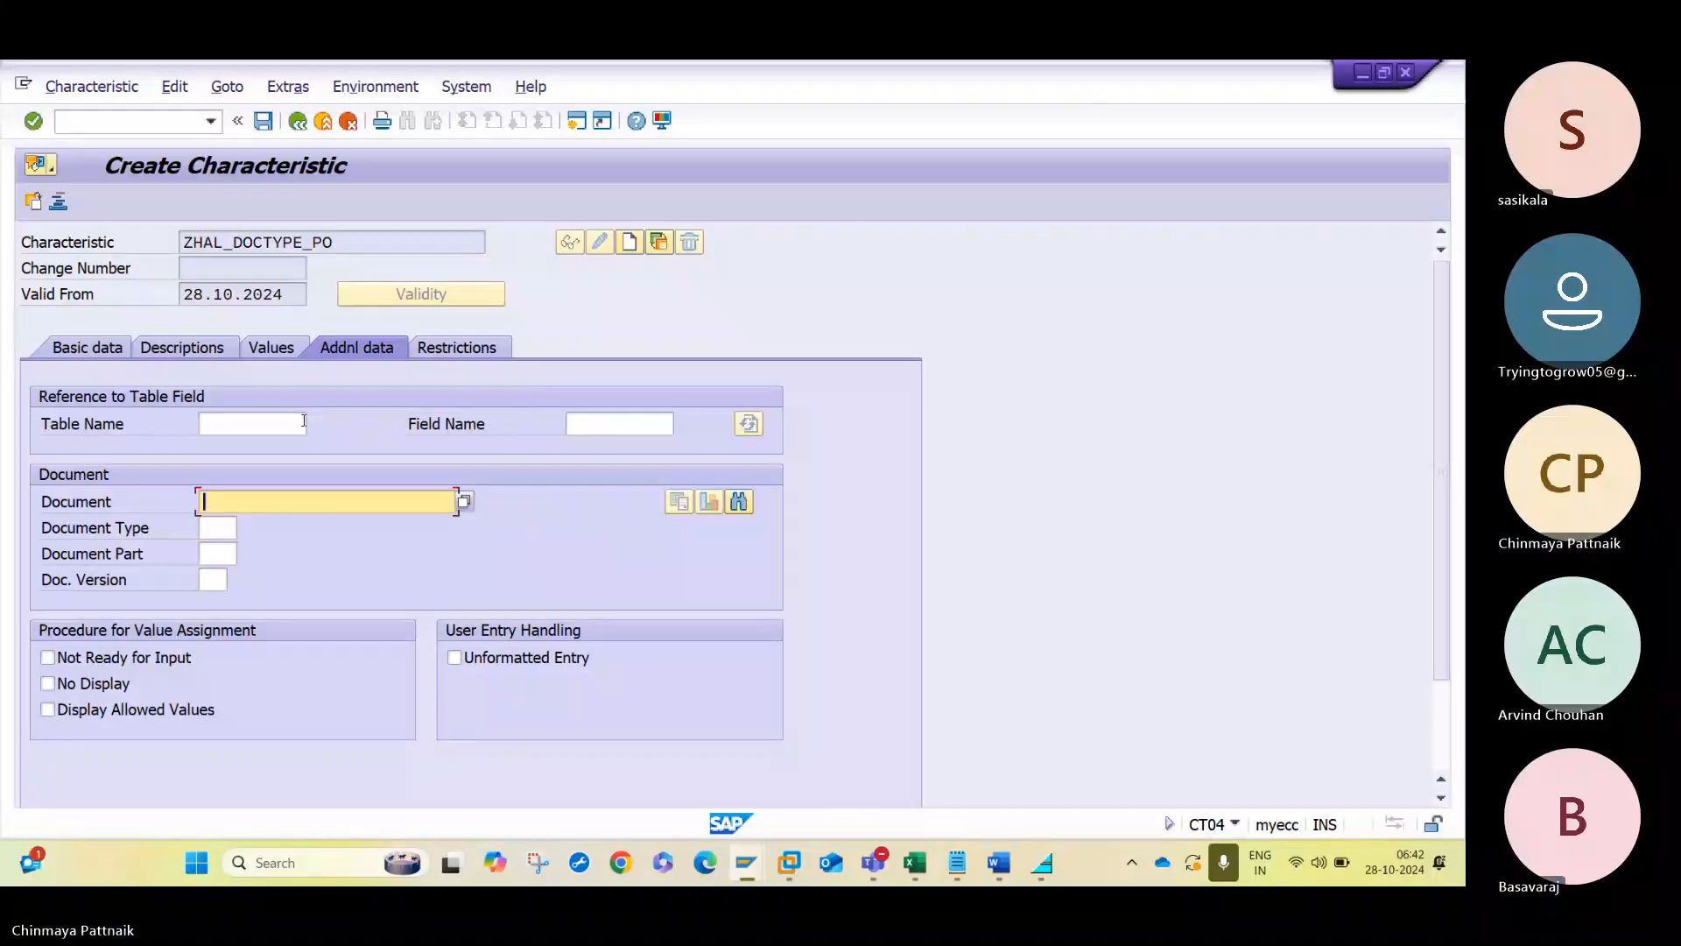
text(CEKKO)
key(Tab)
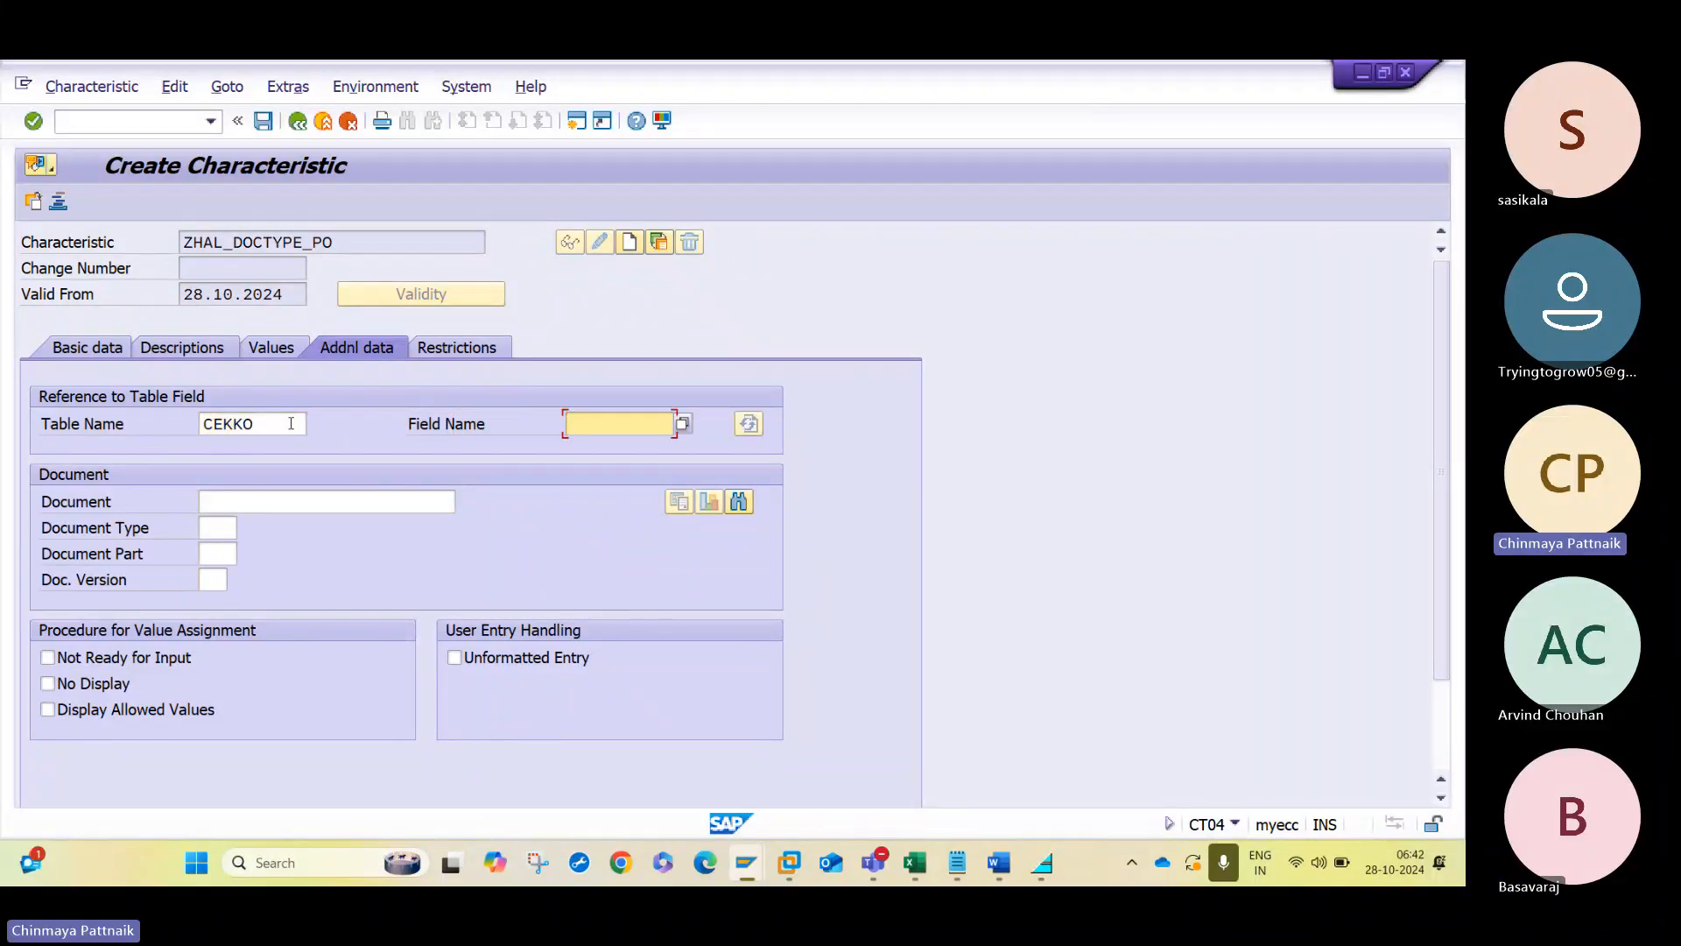
text(BSART)
key(Return)
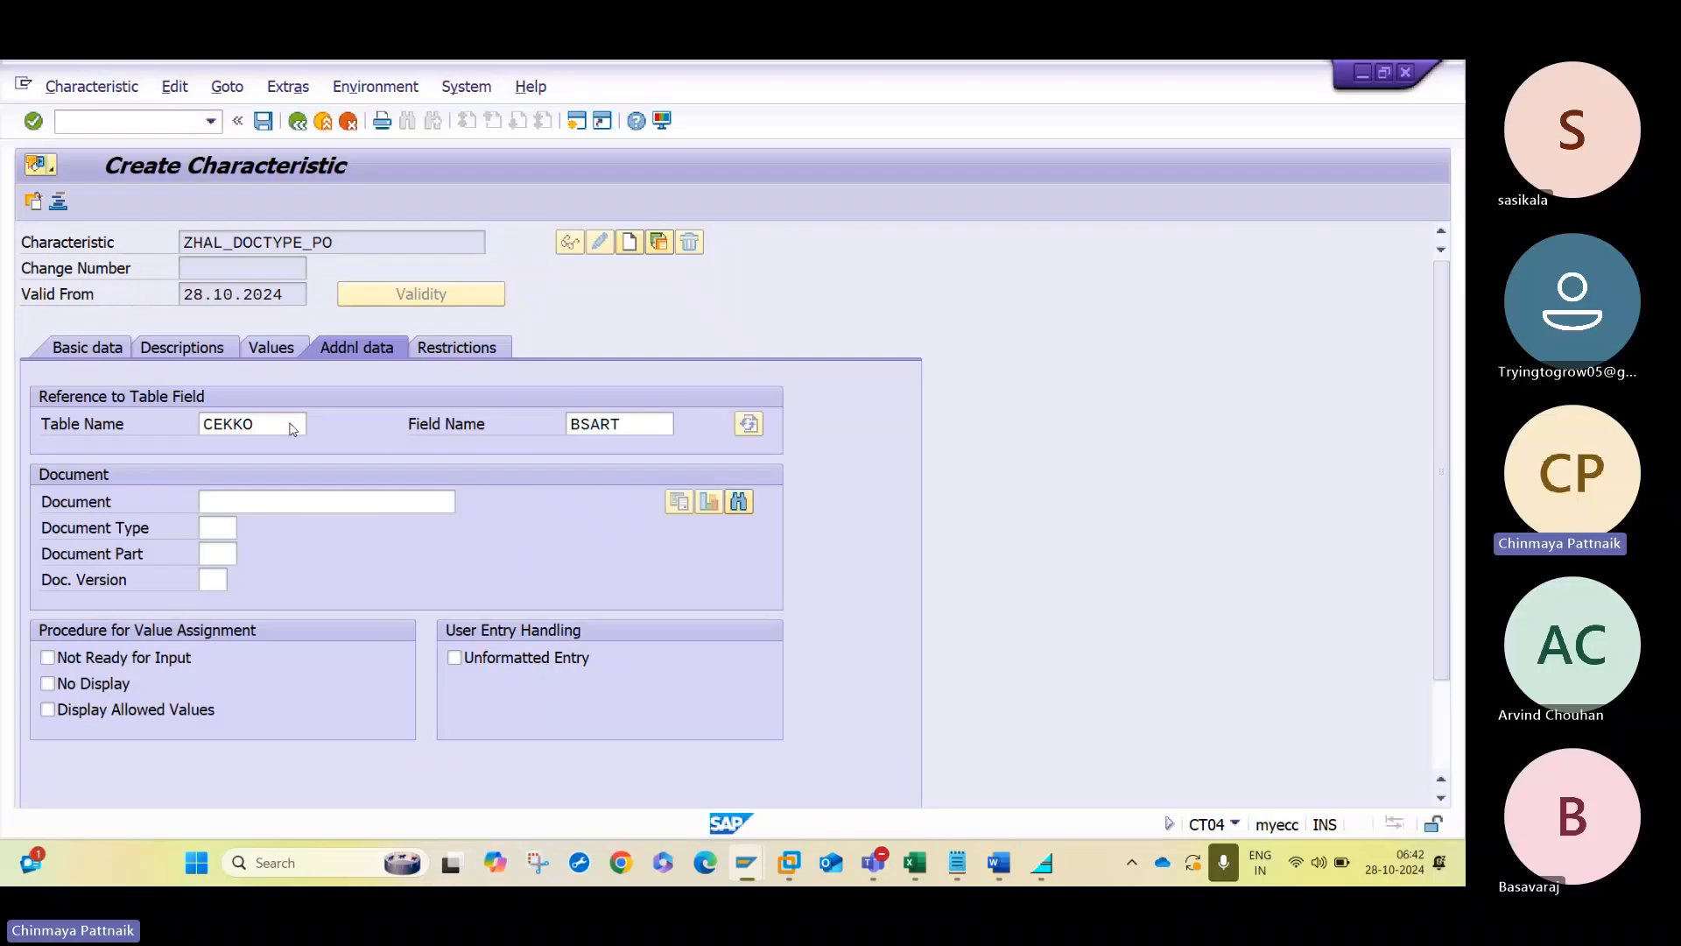
key(Return)
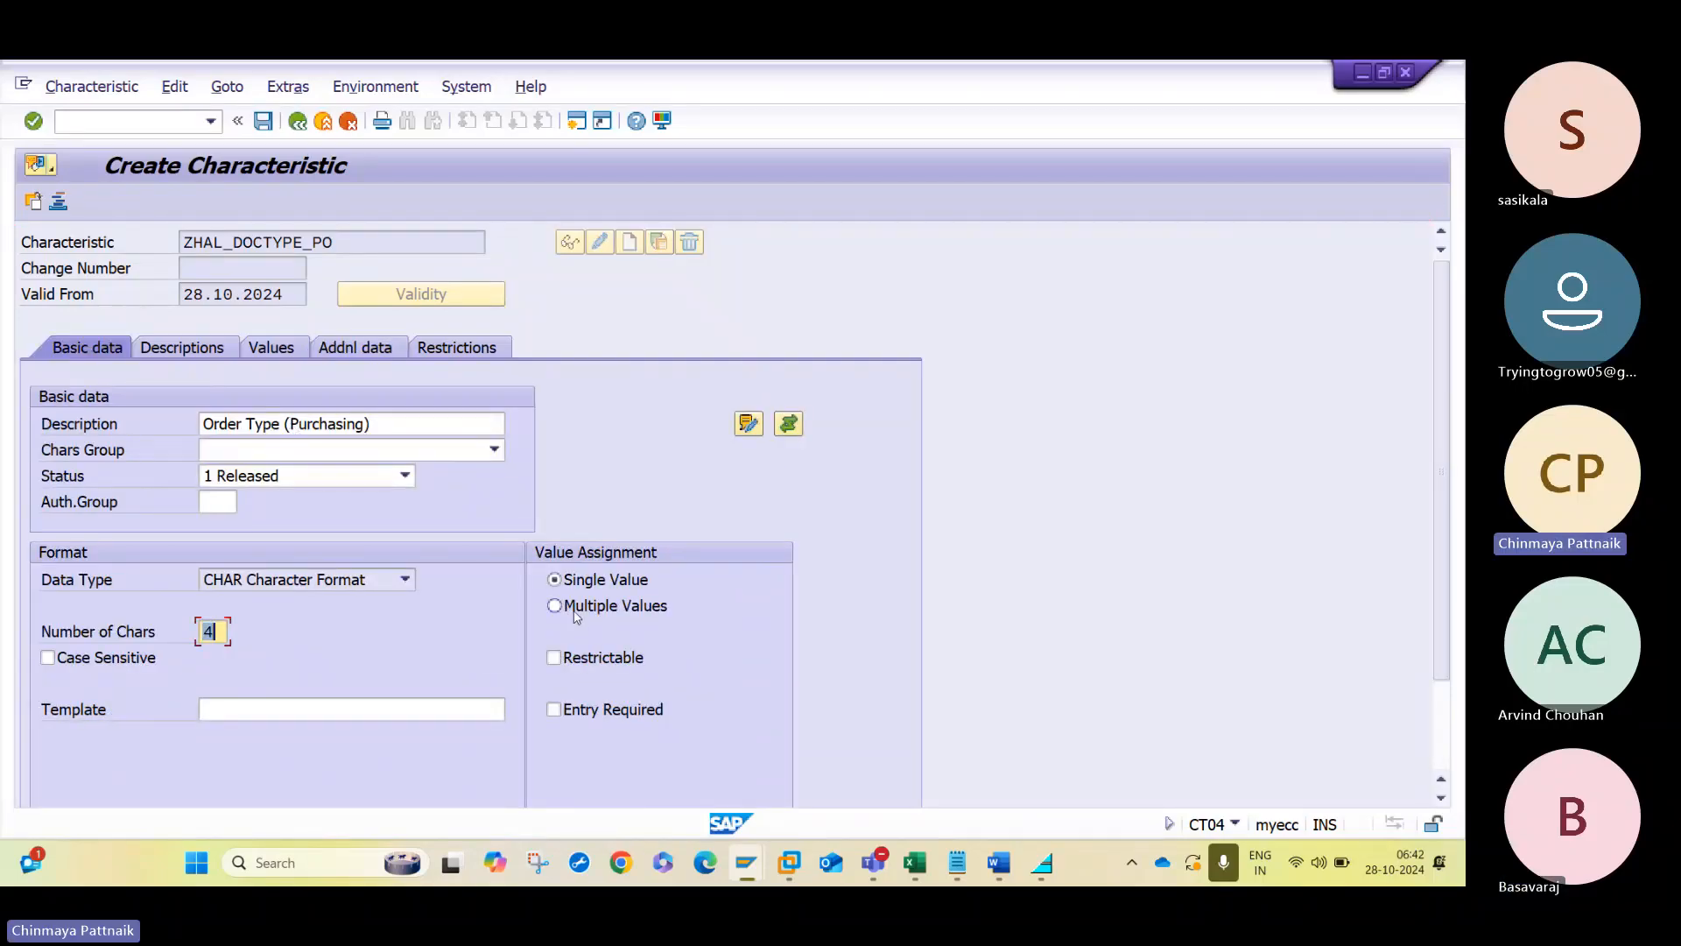
- Allow multiple values for the document type characteristic and restrict it to class type 032
click(575, 616)
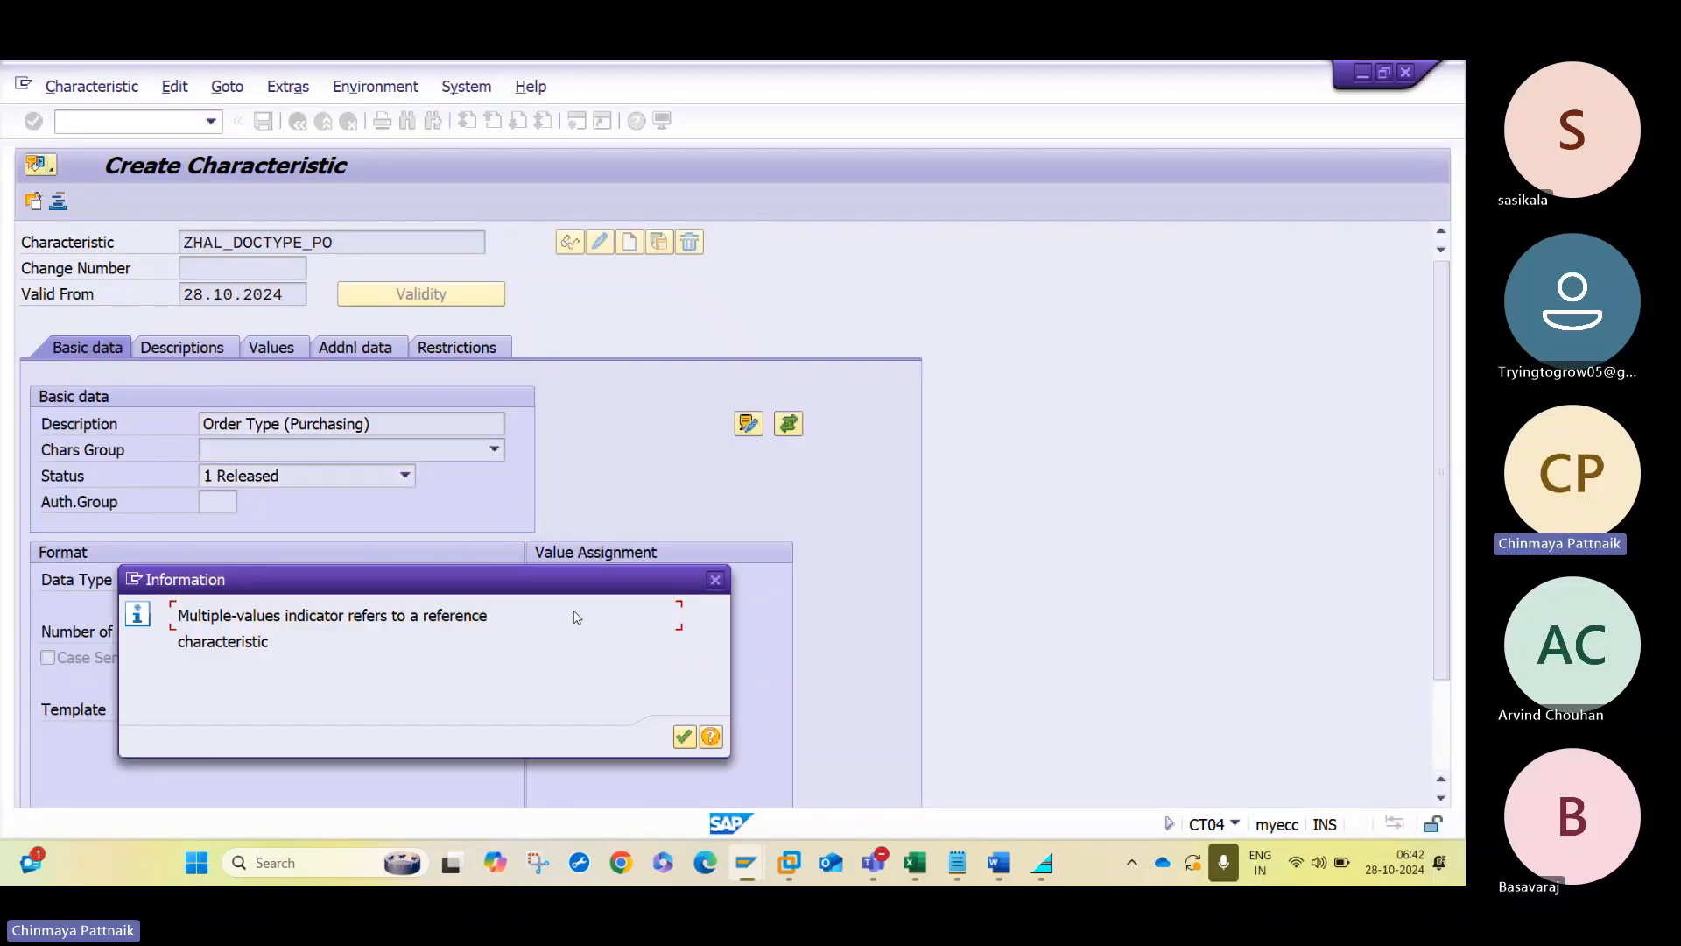
key(Return)
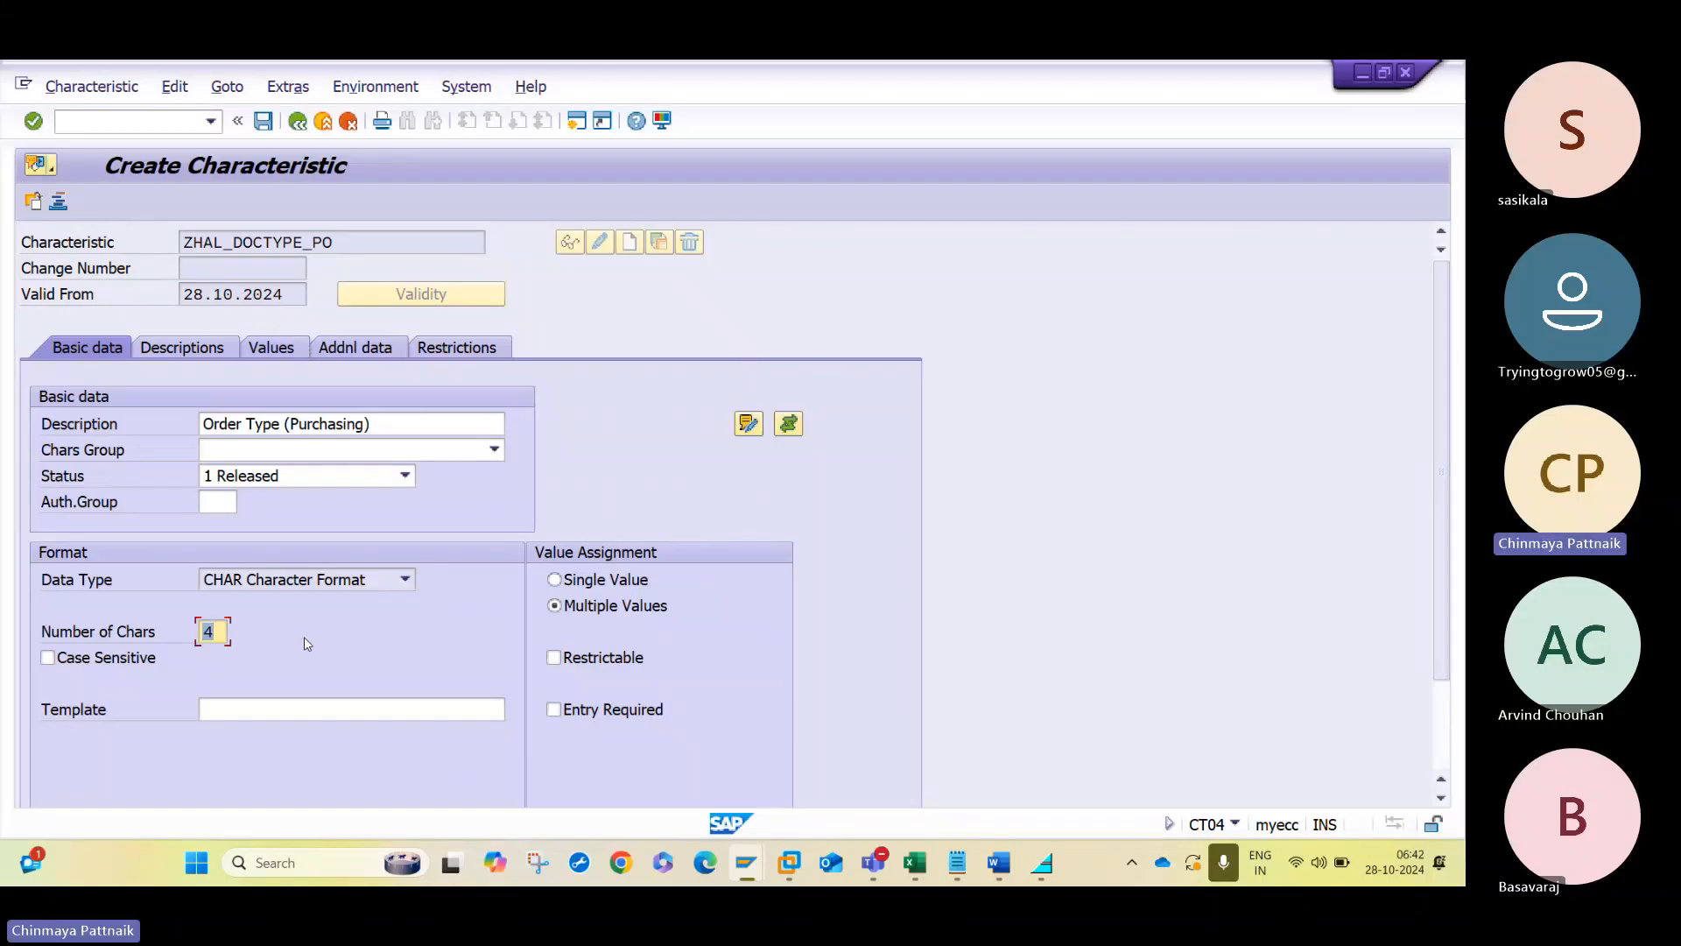
click(453, 348)
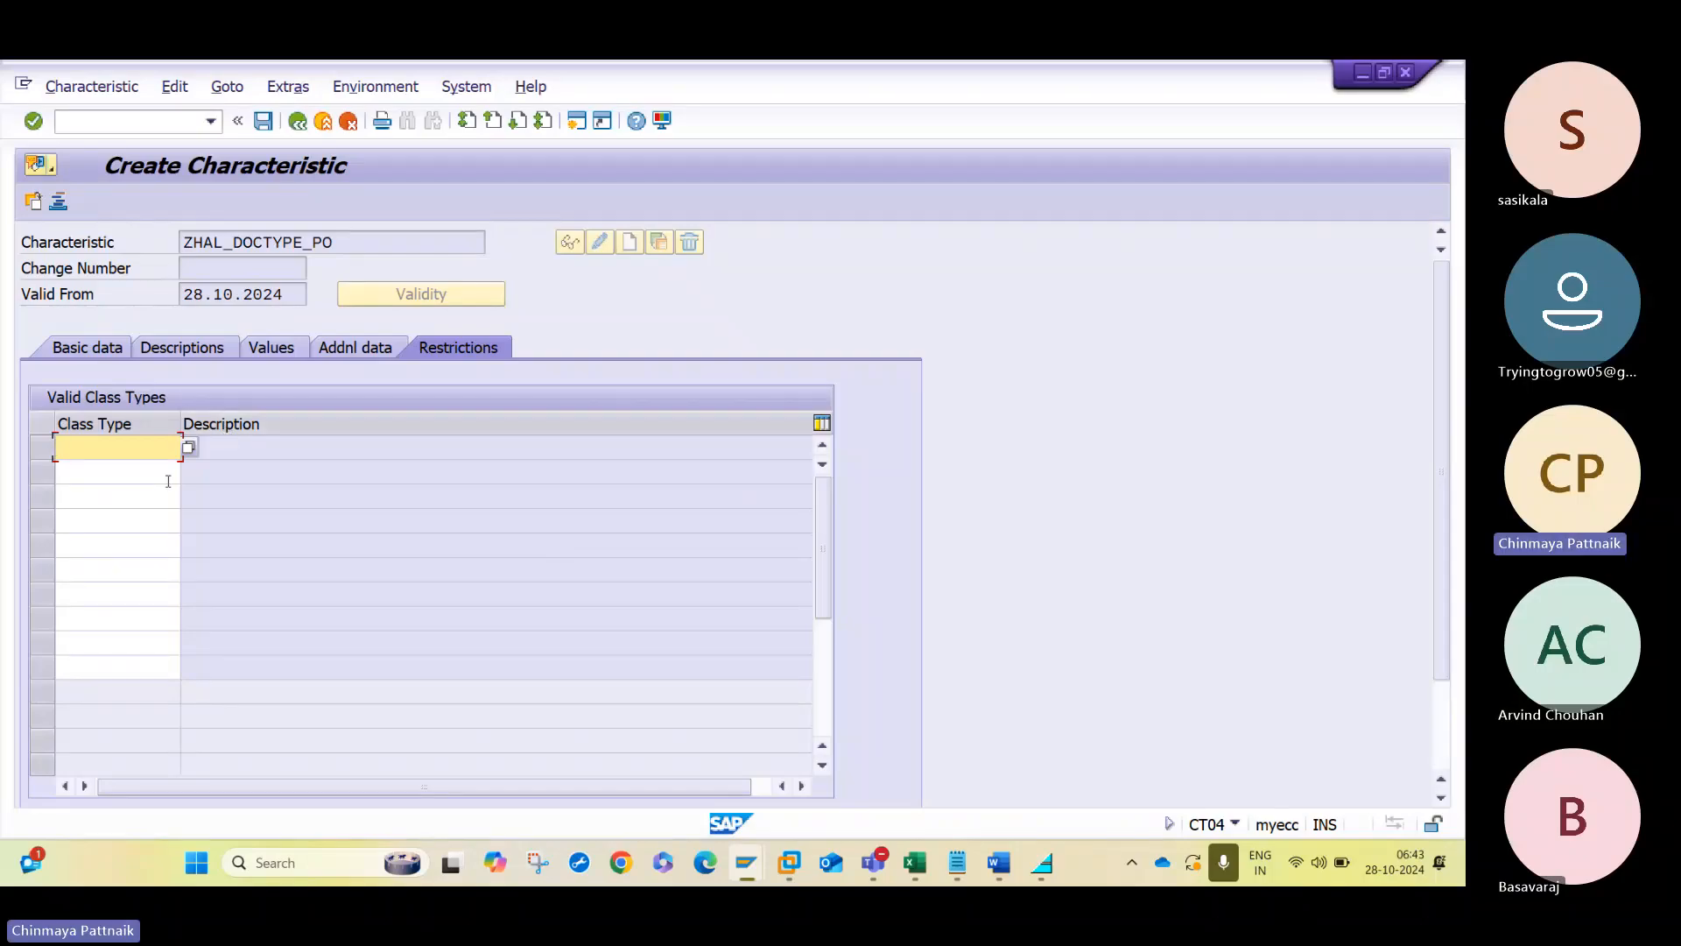
text(032)
key(Return)
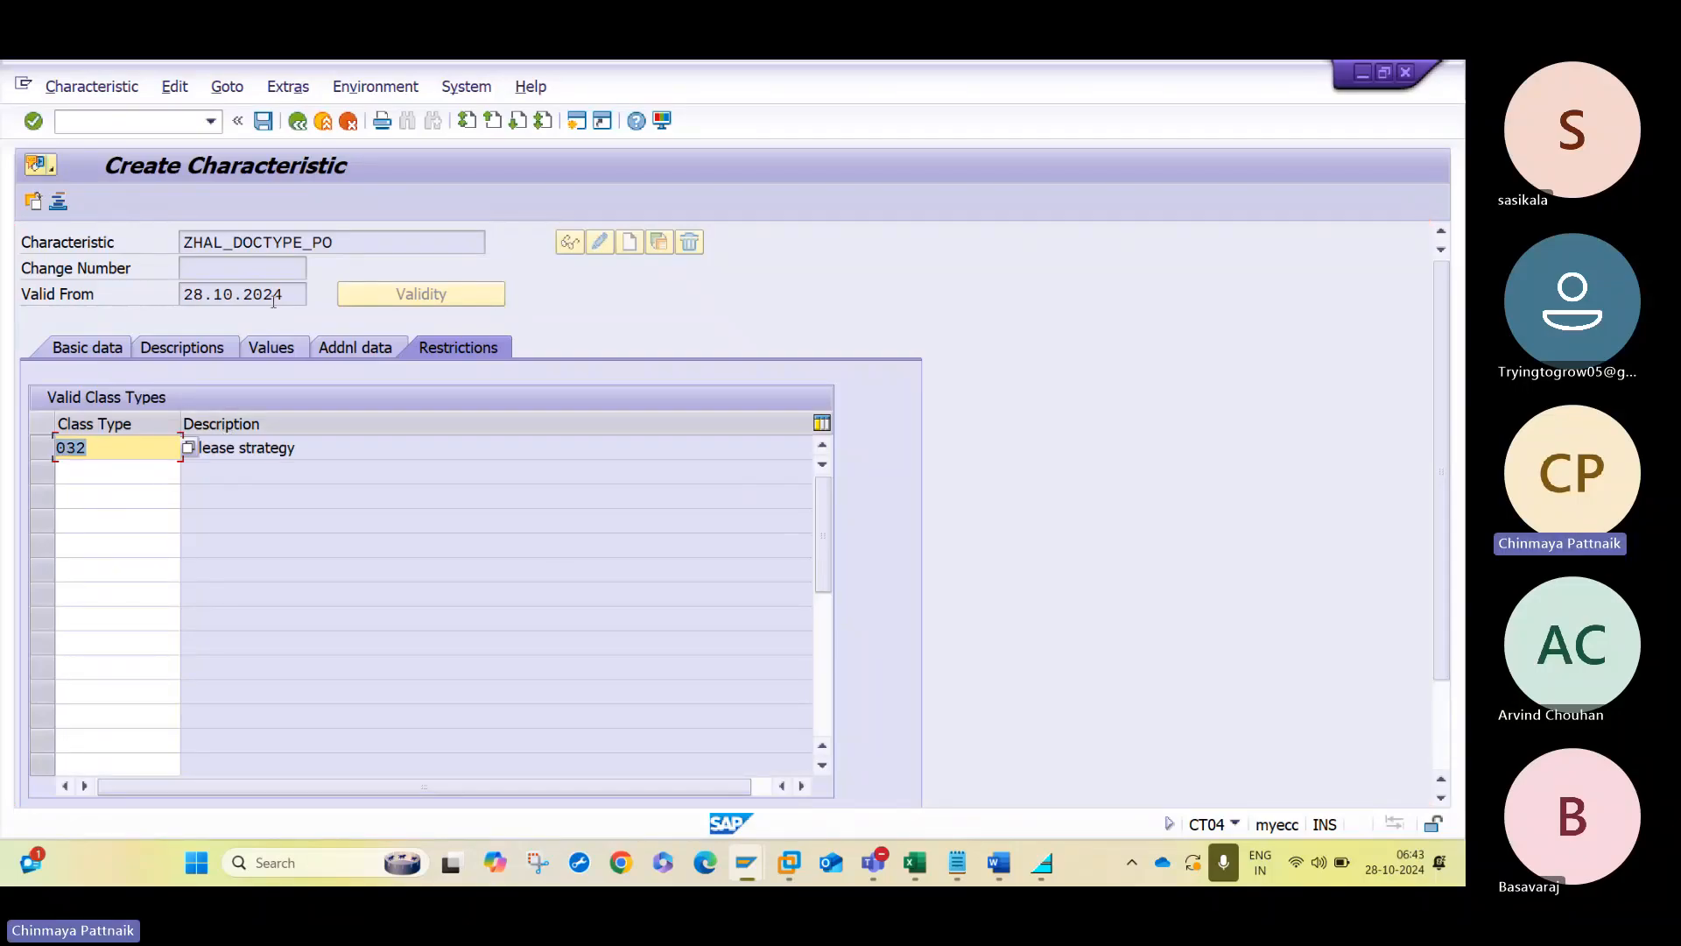
- Enter NB and FO as the allowed document type values and save the characteristic
click(341, 349)
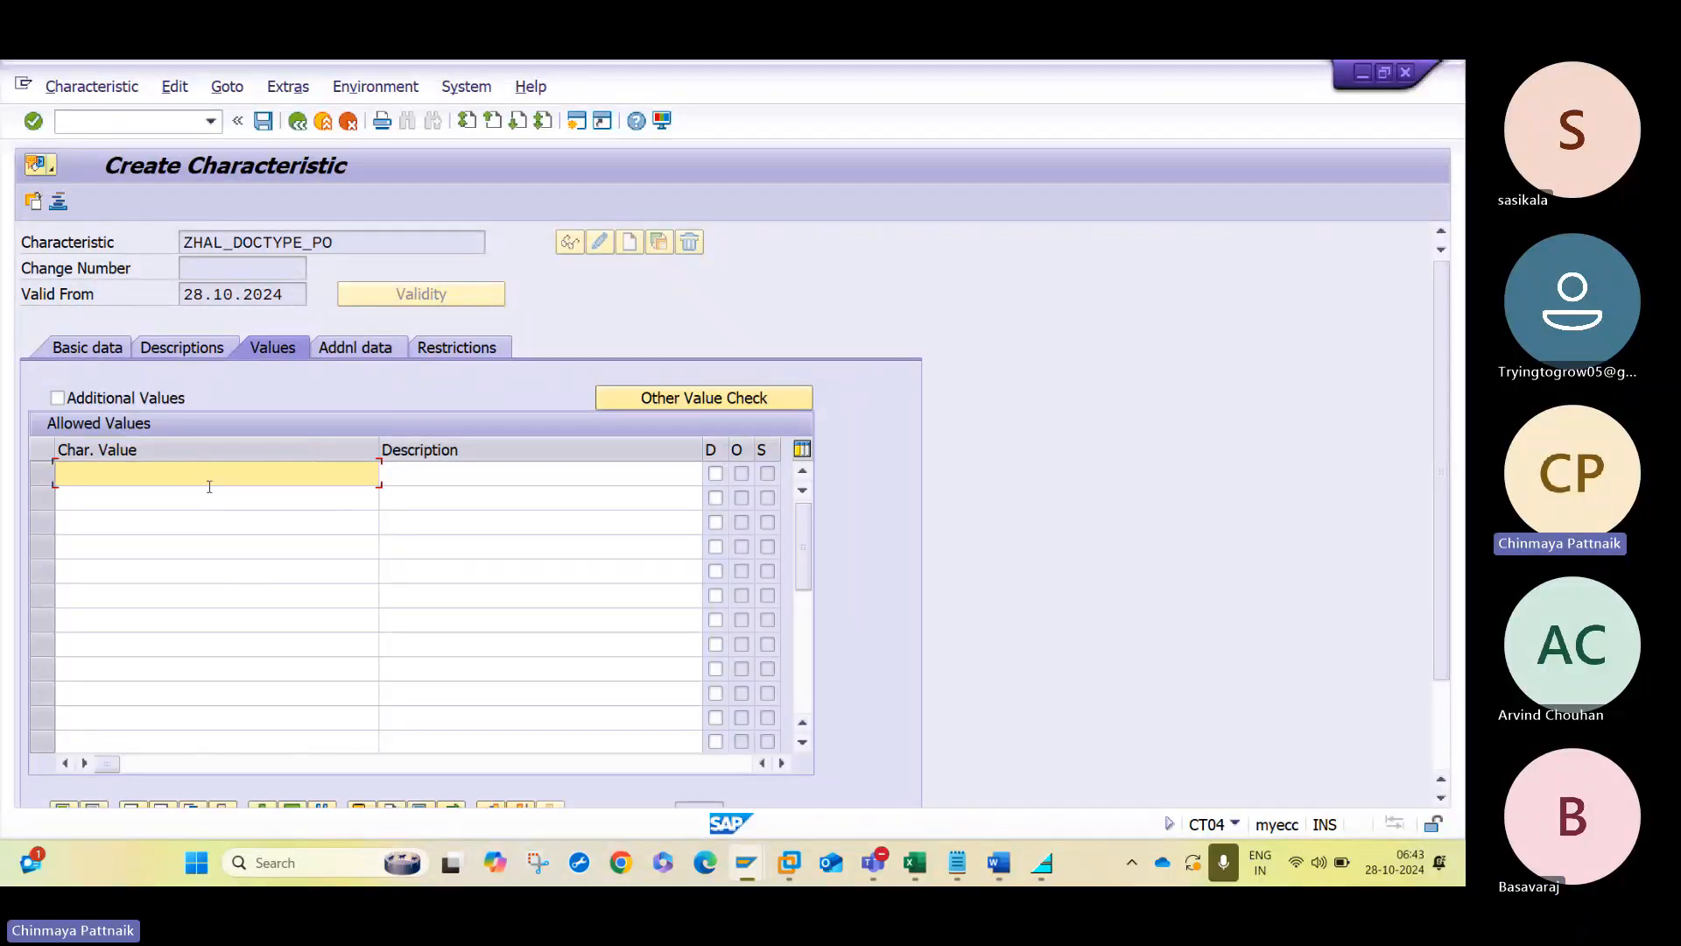
text(NB)
click(210, 487)
text(F)
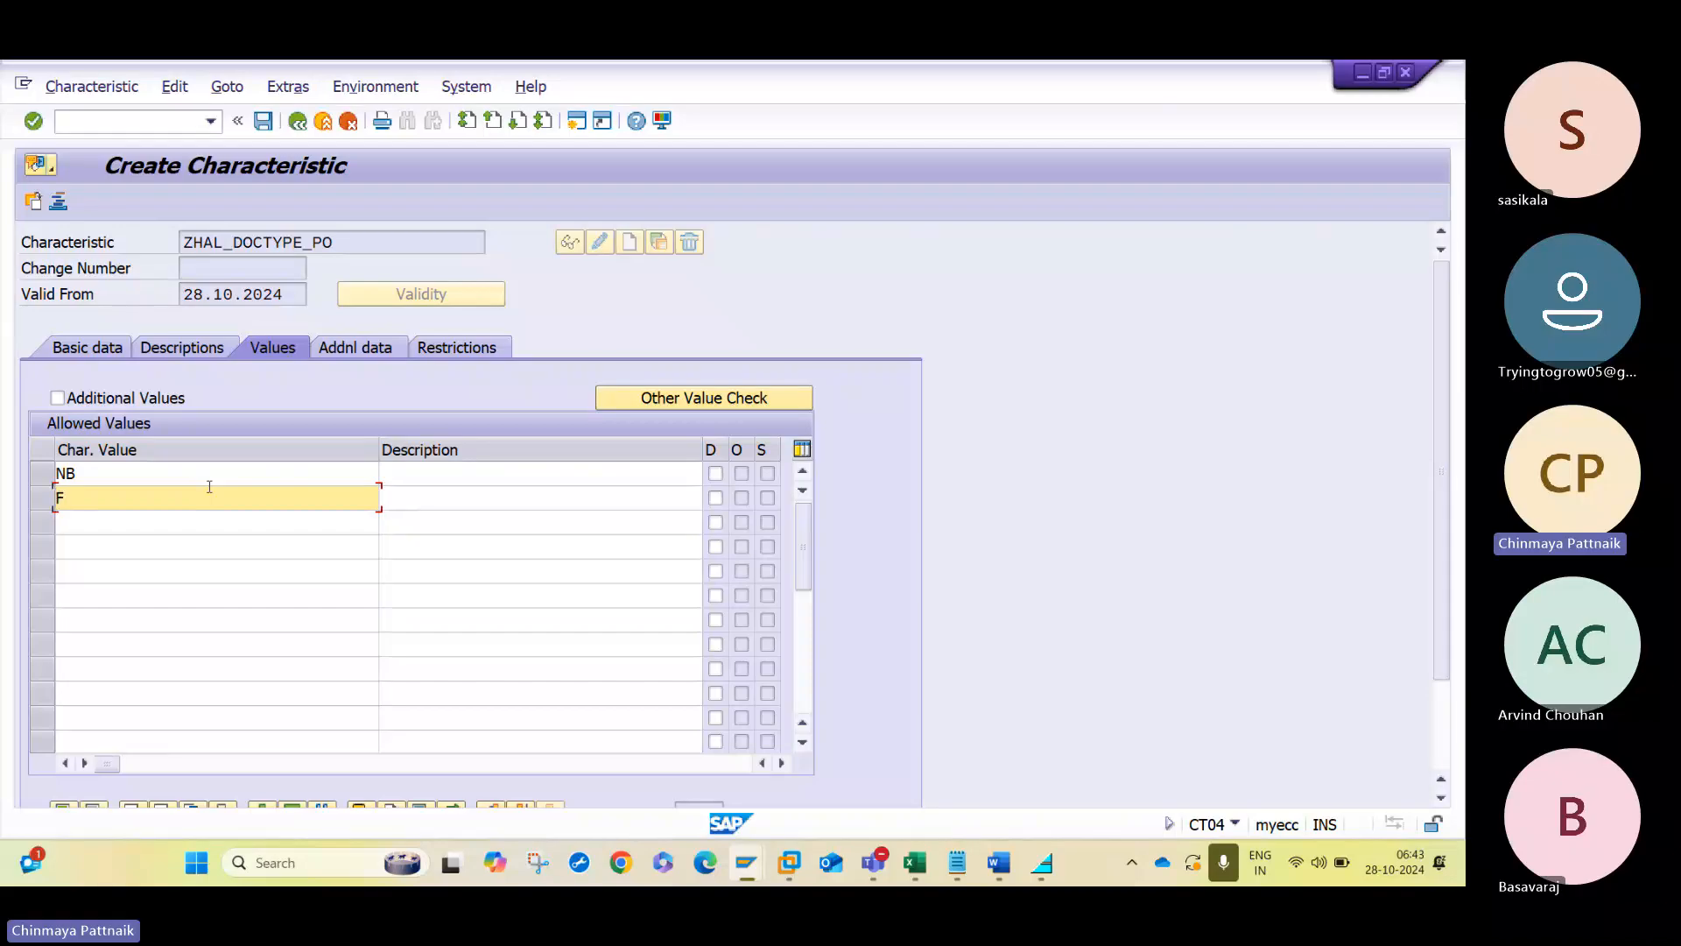
text(O)
key(Down)
key(Down)
key(Up)
key(Up)
key(Down)
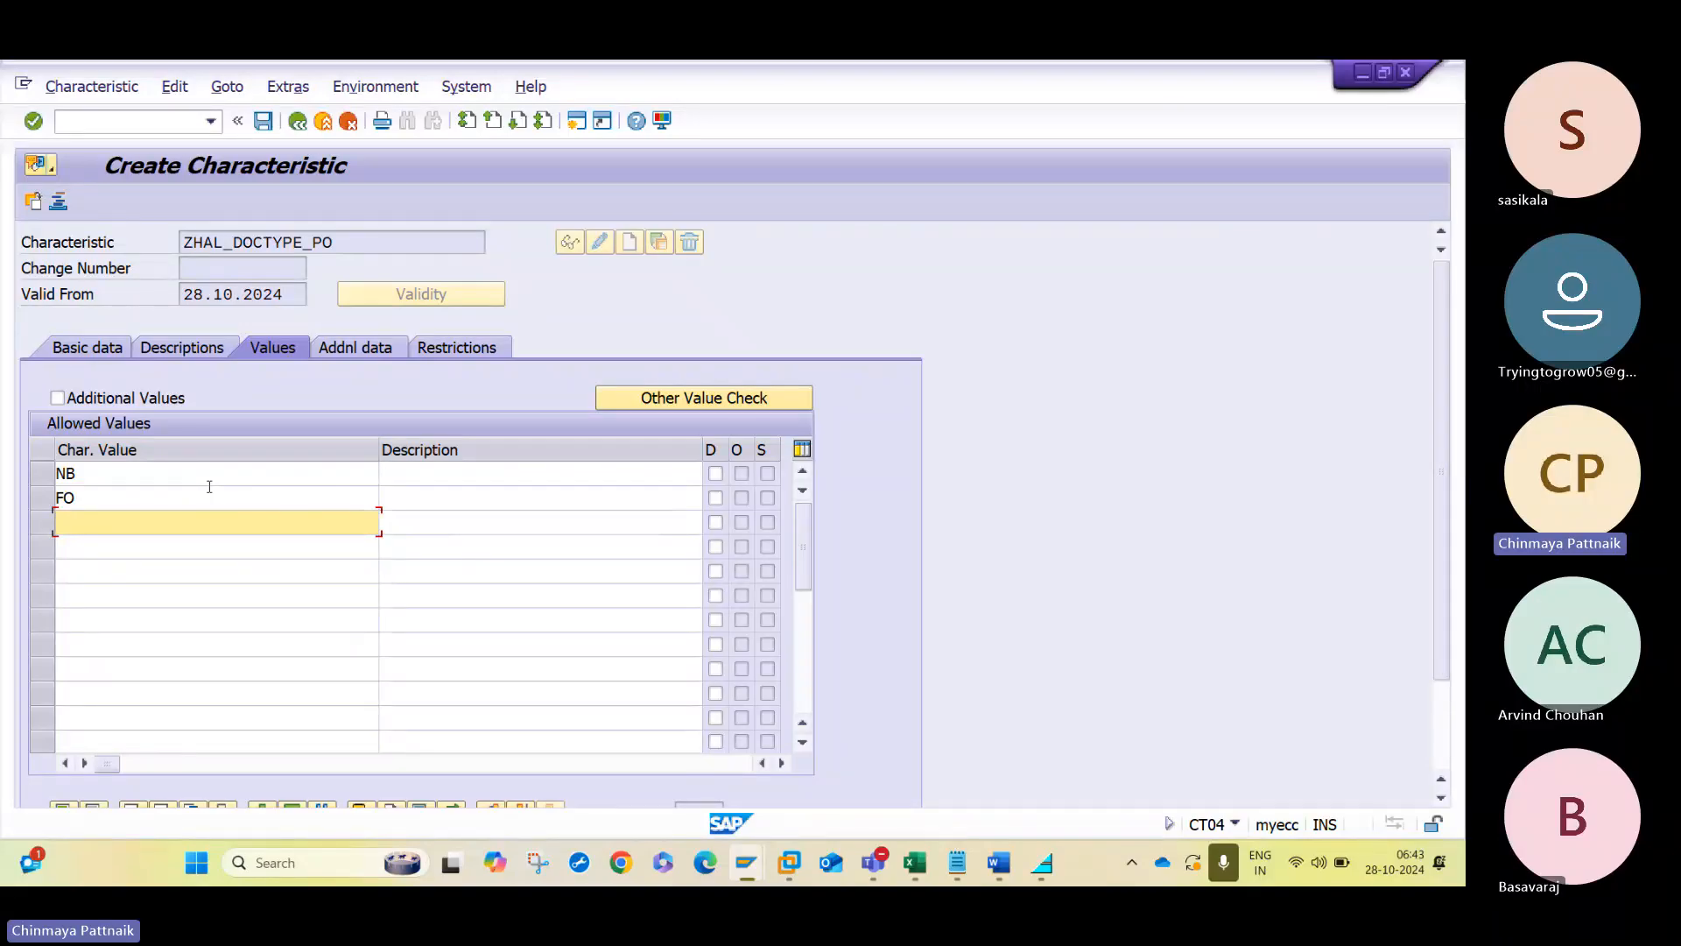
key(Return)
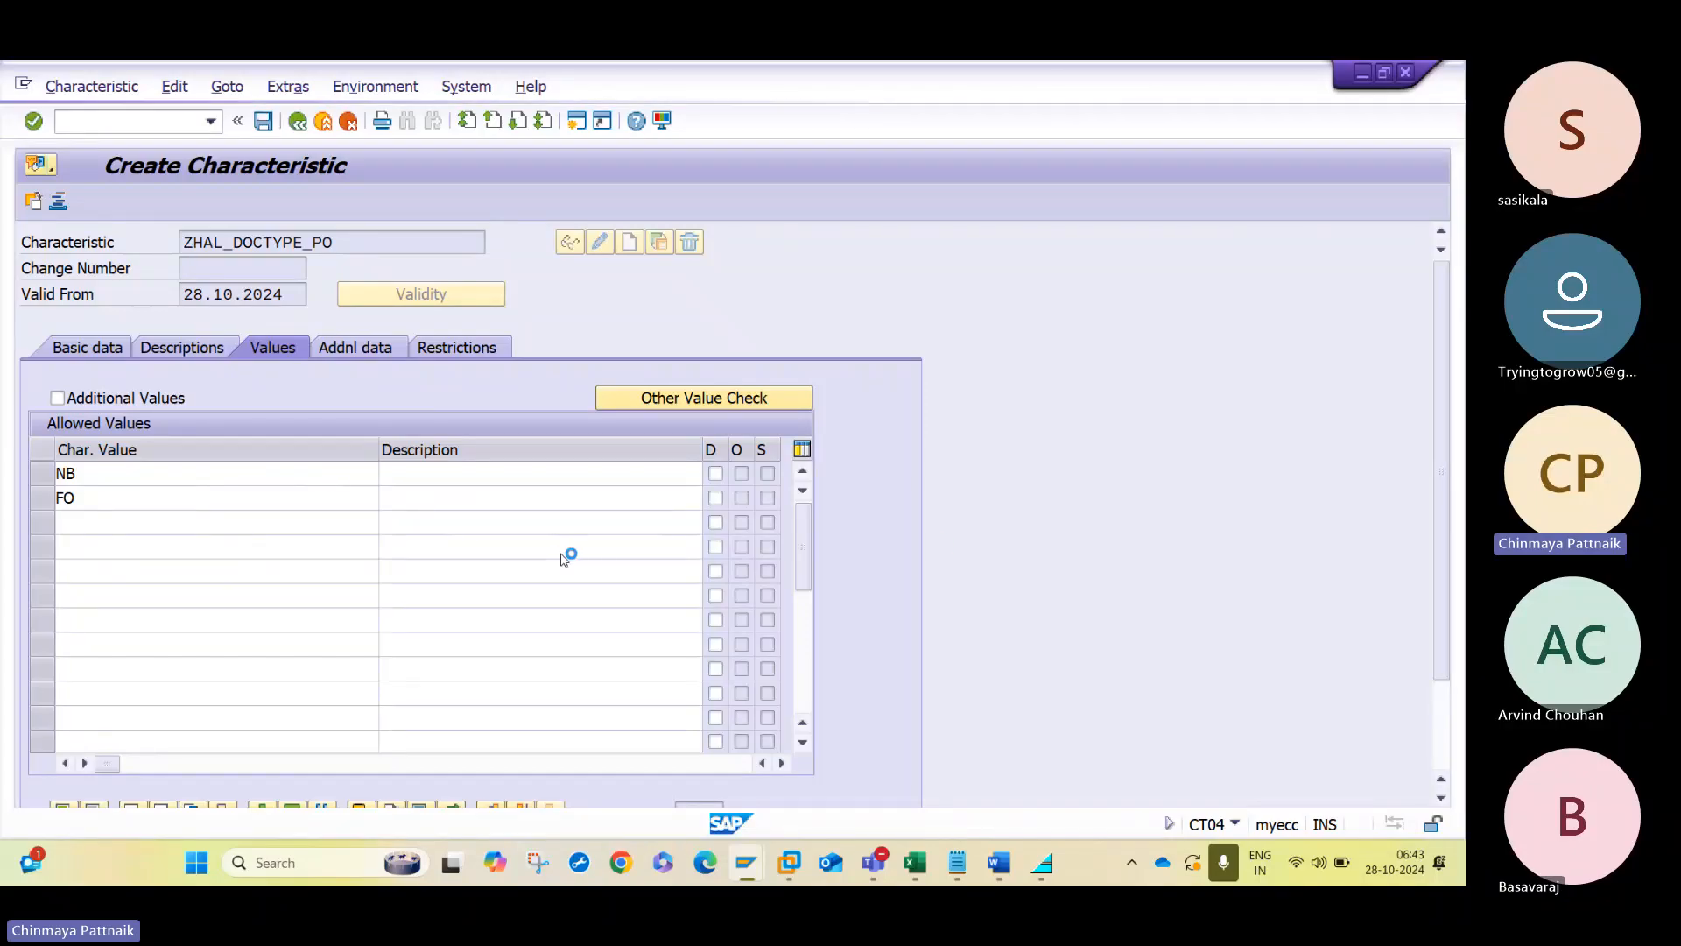
- Copy ZHAL_PURCHGRP_PO from the Word notes and start creating a characteristic with that name in SAP
key(alt+Tab)
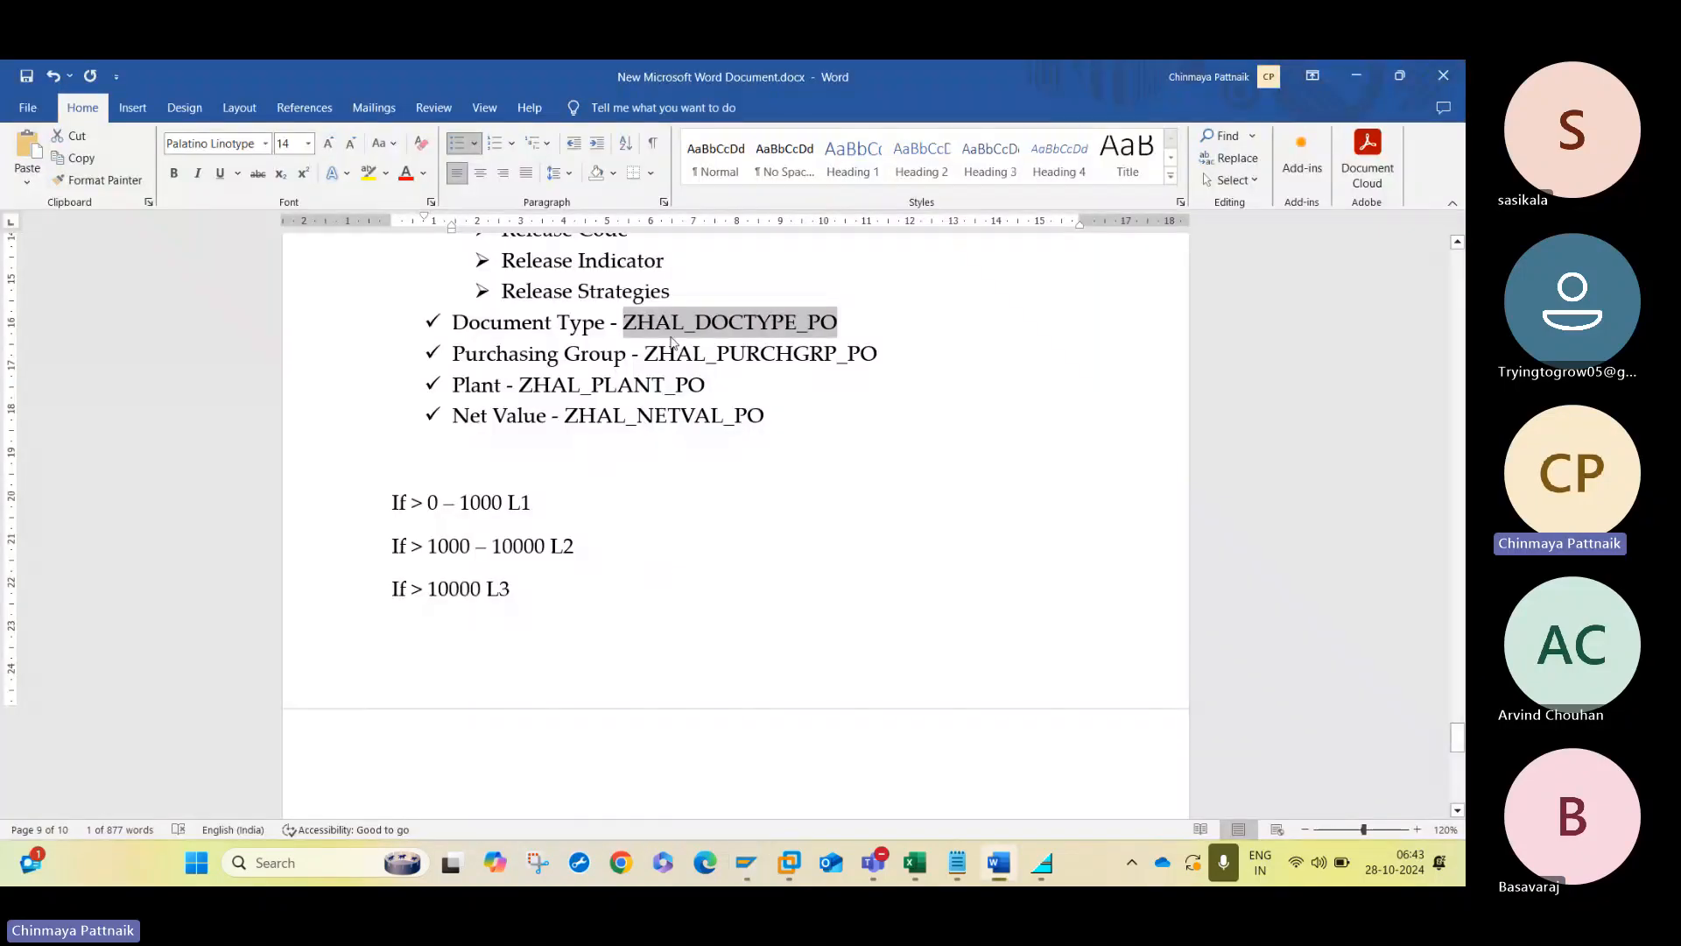
drag(646, 353, 880, 355)
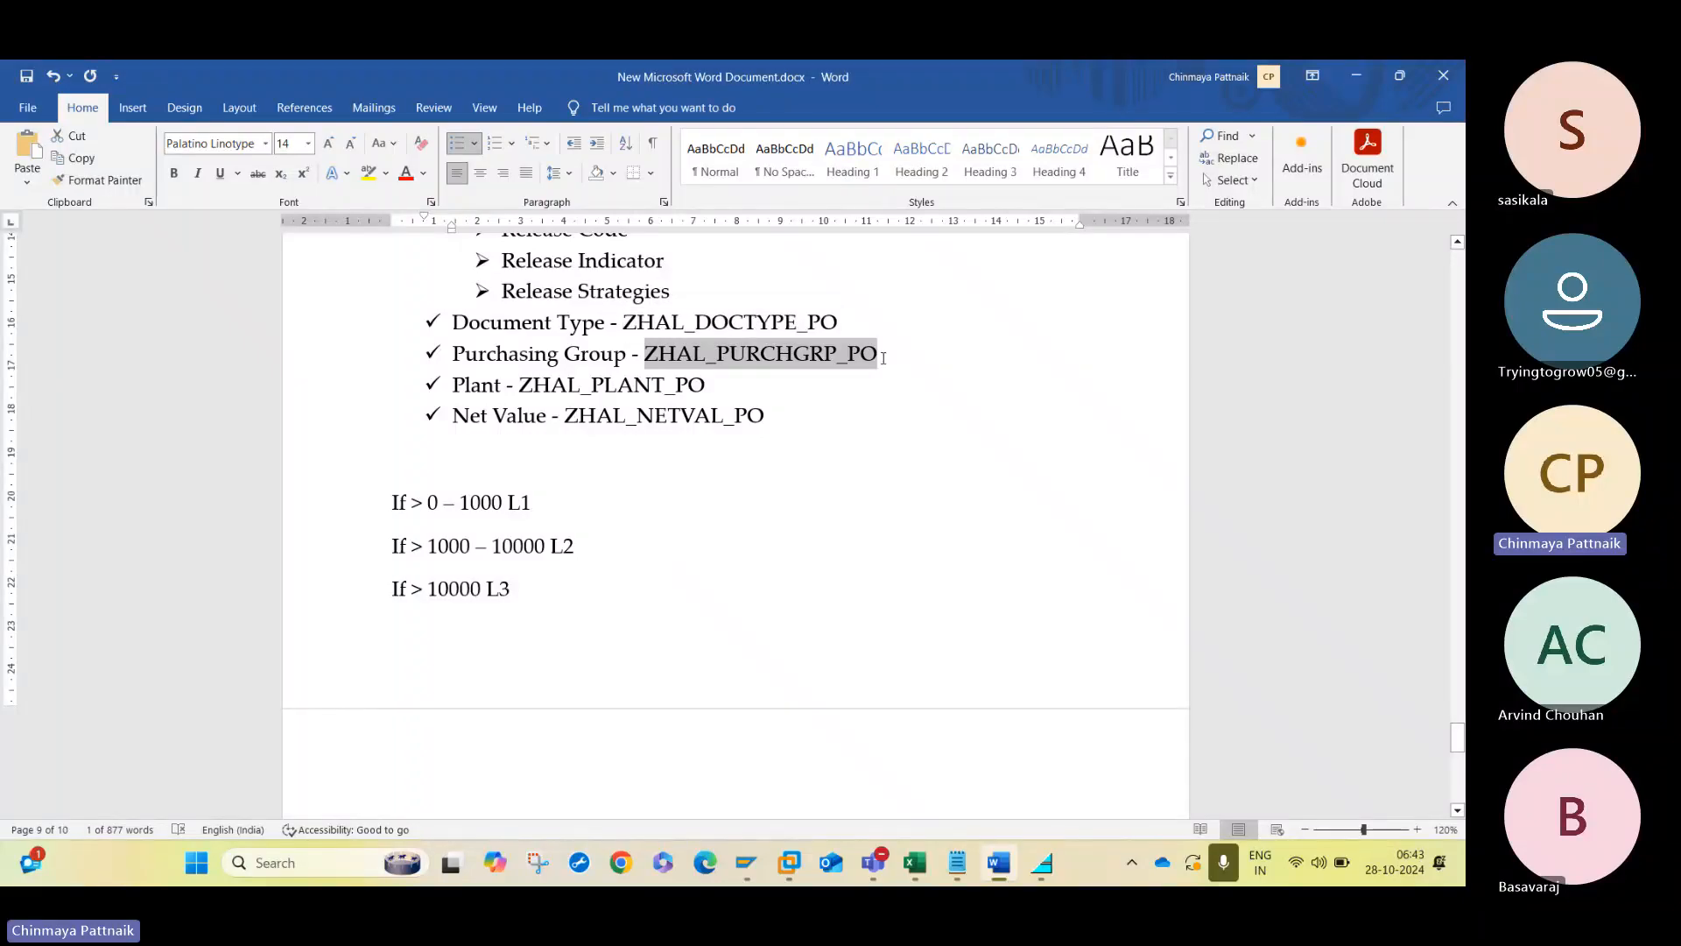
key(ctrl+c)
key(alt+Tab)
key(ctrl+v)
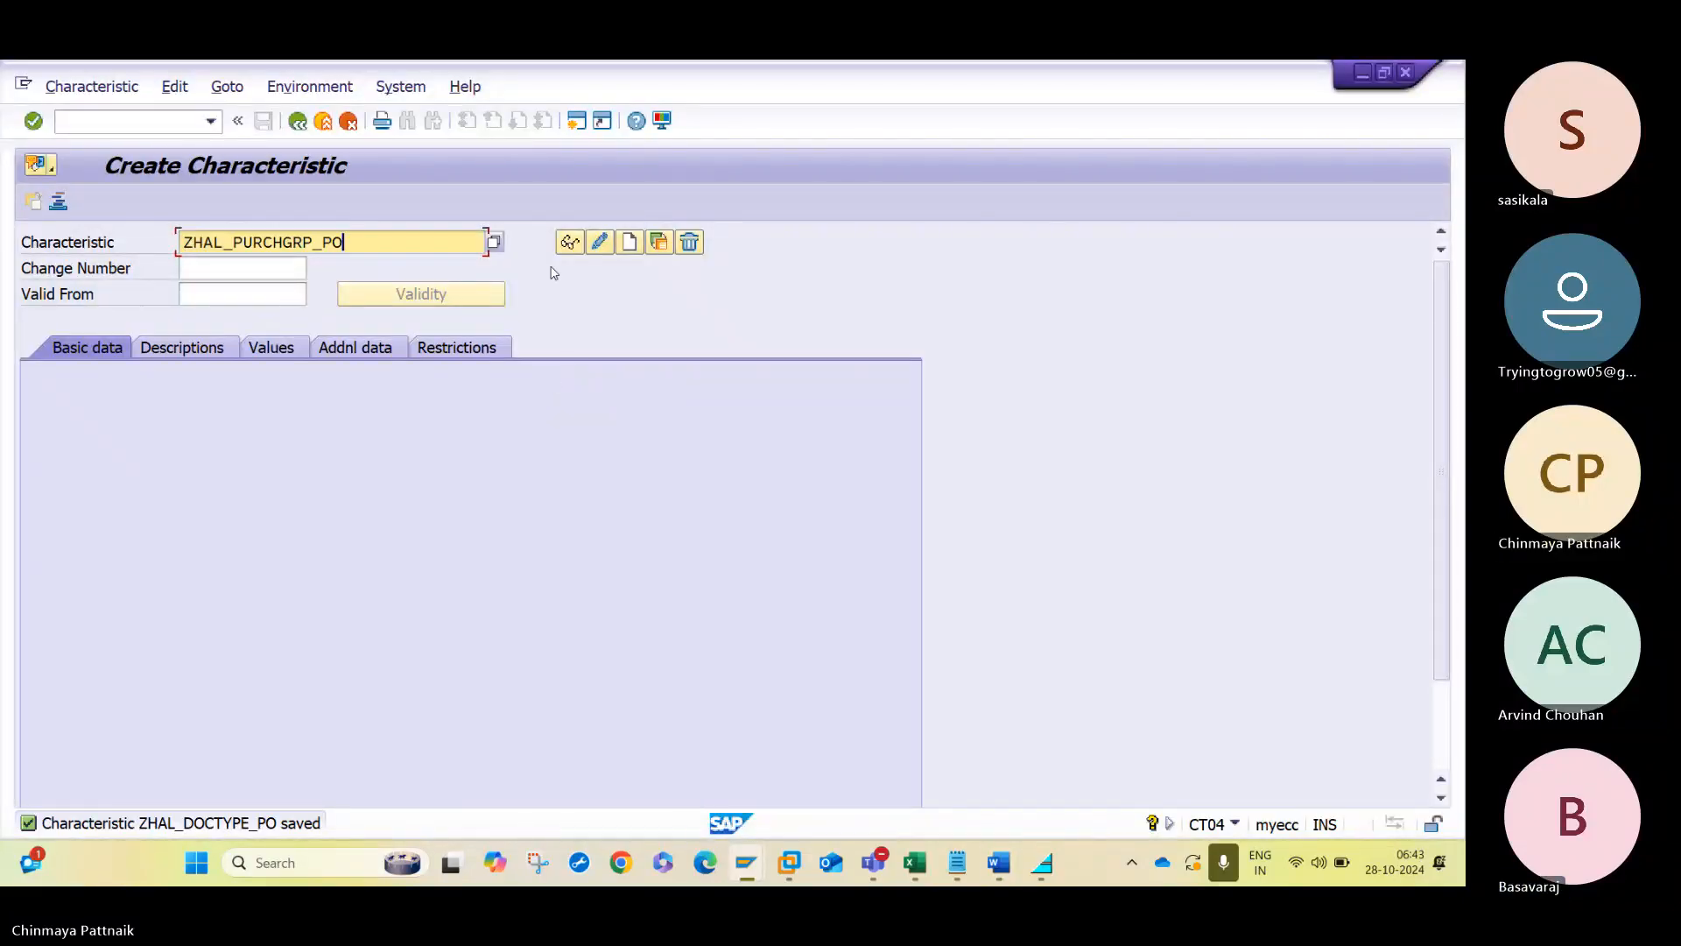
click(629, 241)
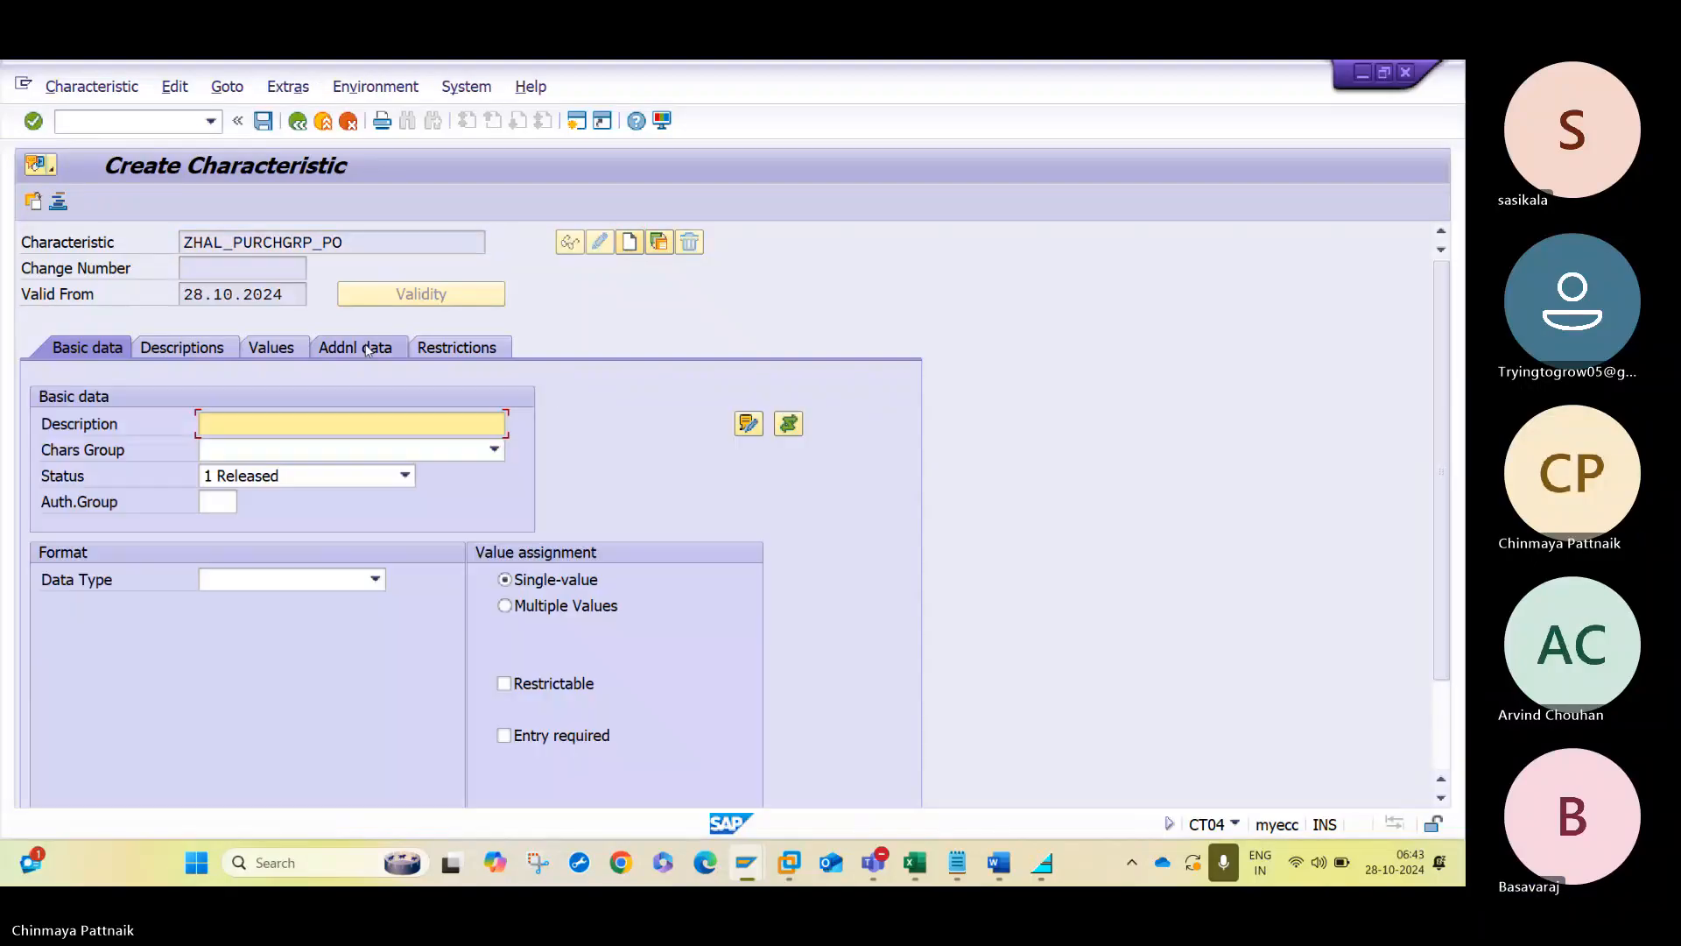
key(Return)
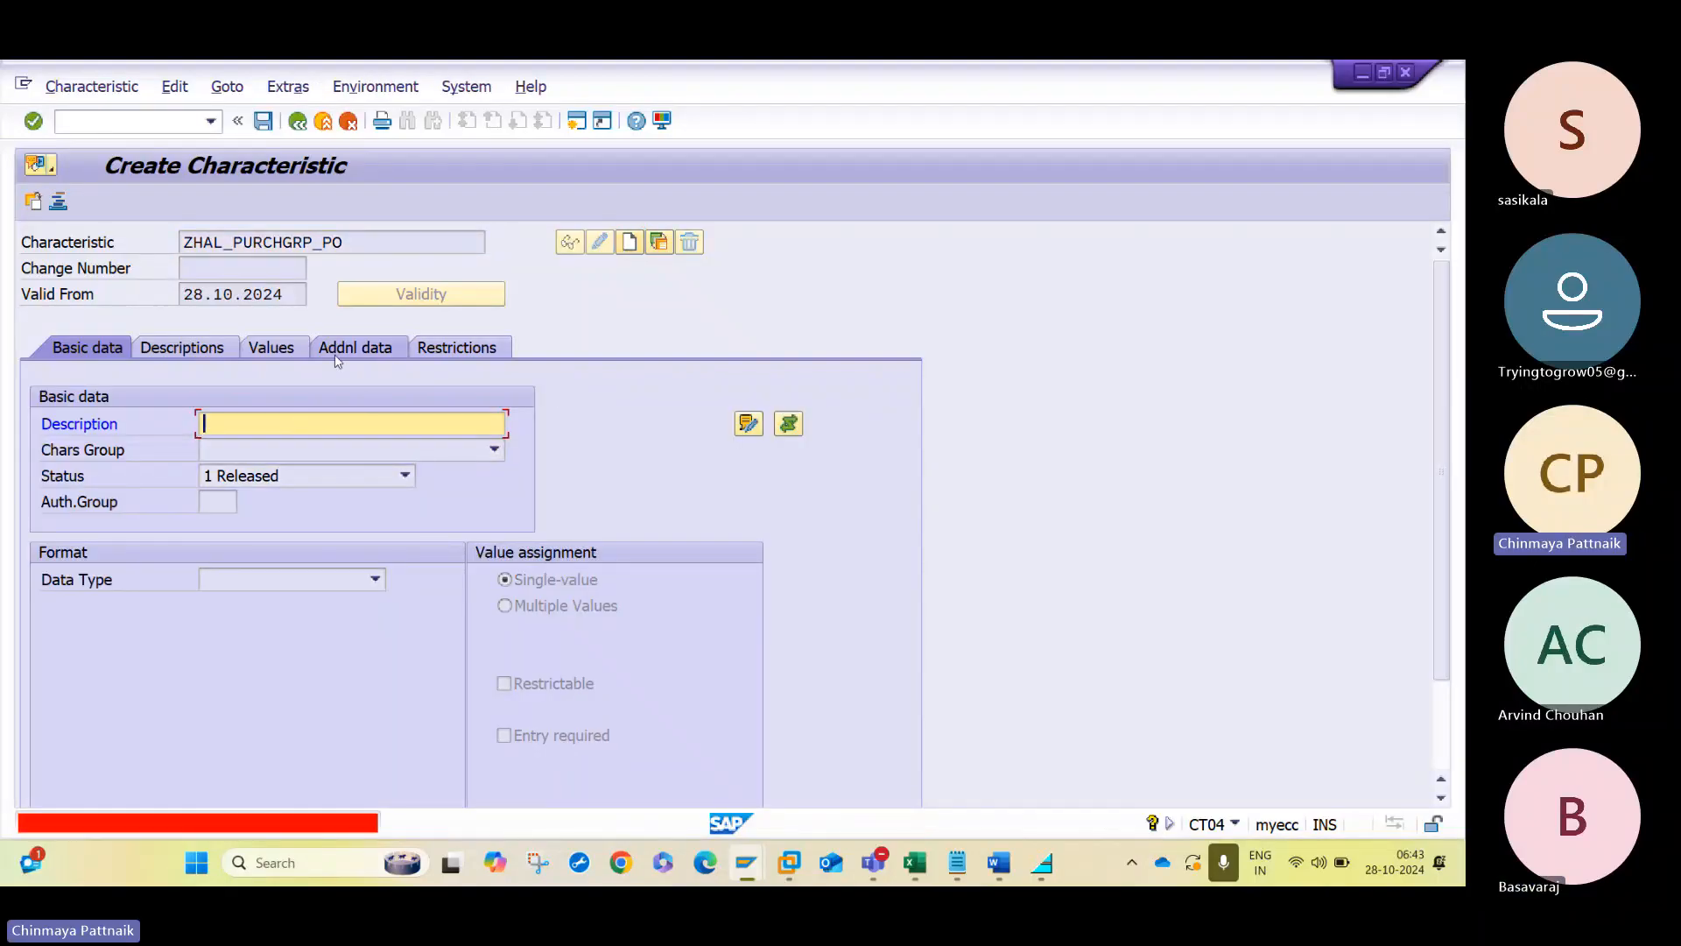
- Link the ZHAL_PURCHGRP_PO characteristic to table CEKKO, field EKGRP, and accept the dictionary format data
click(337, 353)
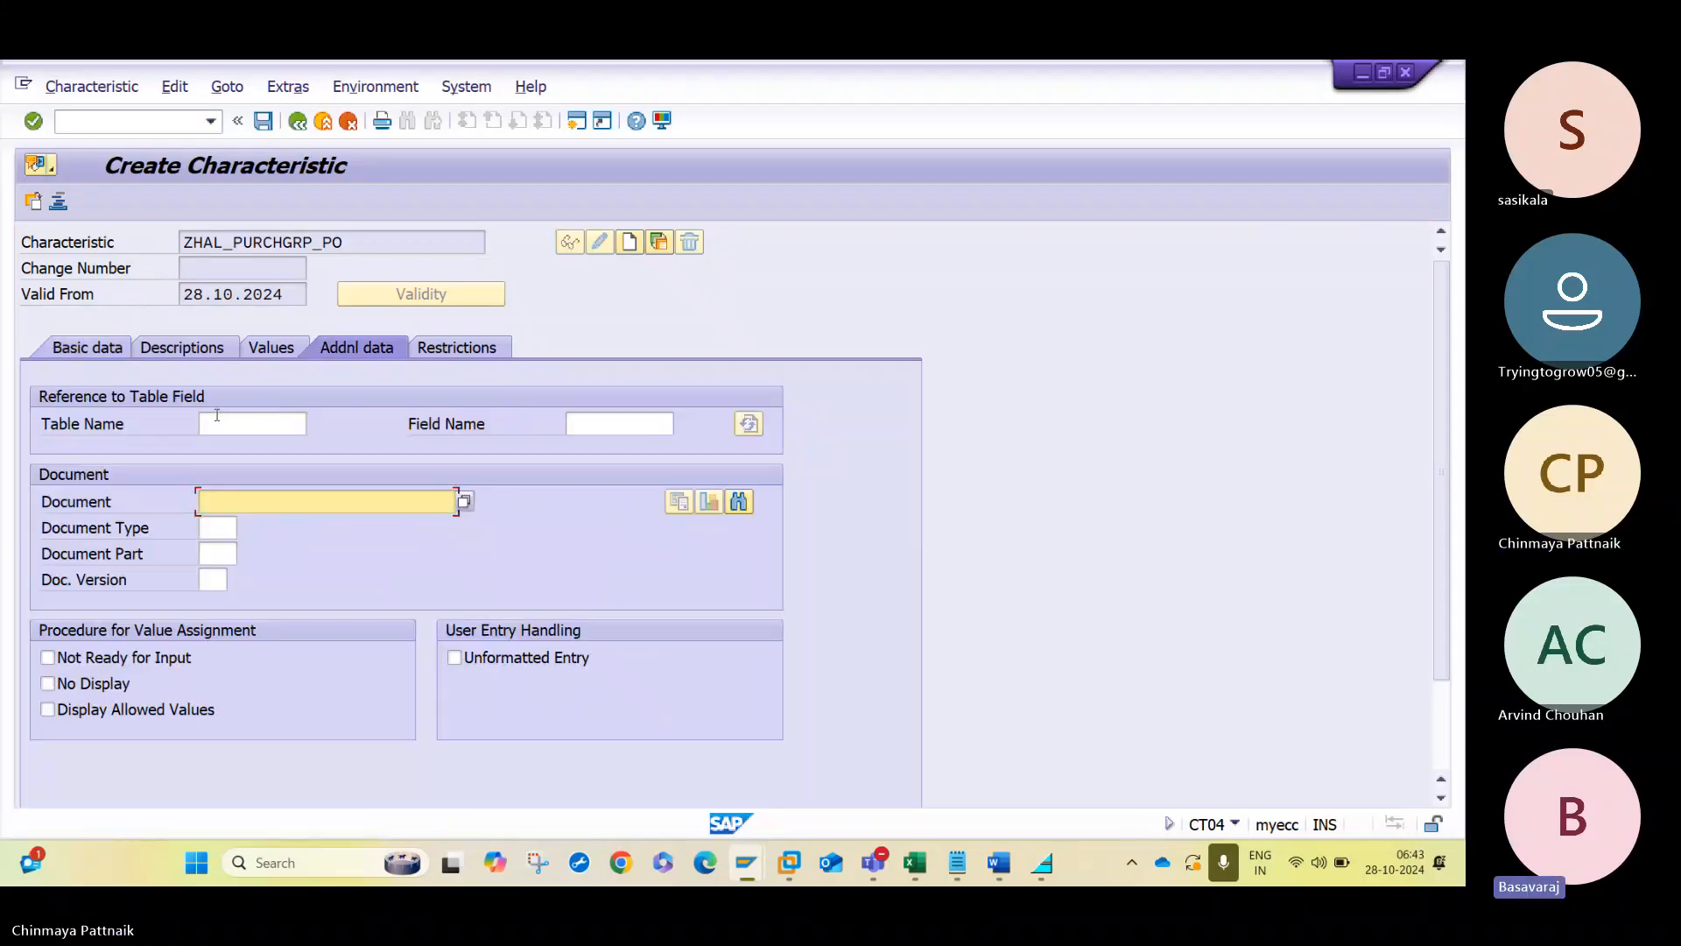
click(217, 415)
text(CEKKO)
key(Tab)
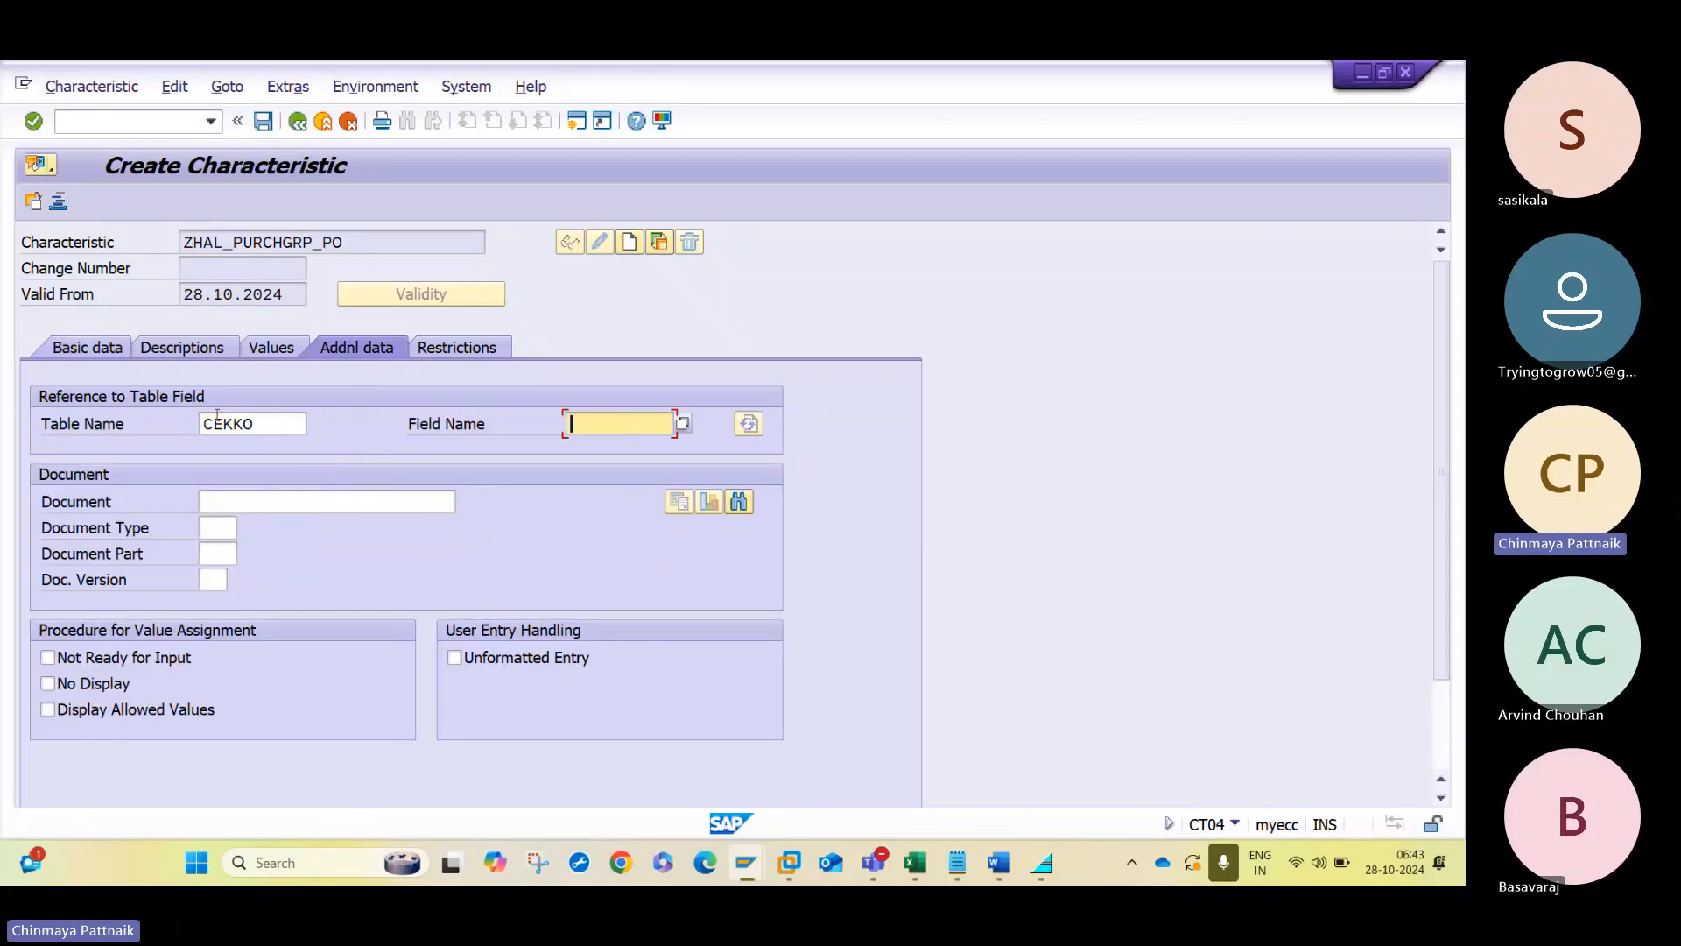
text(EKGRP)
key(Return)
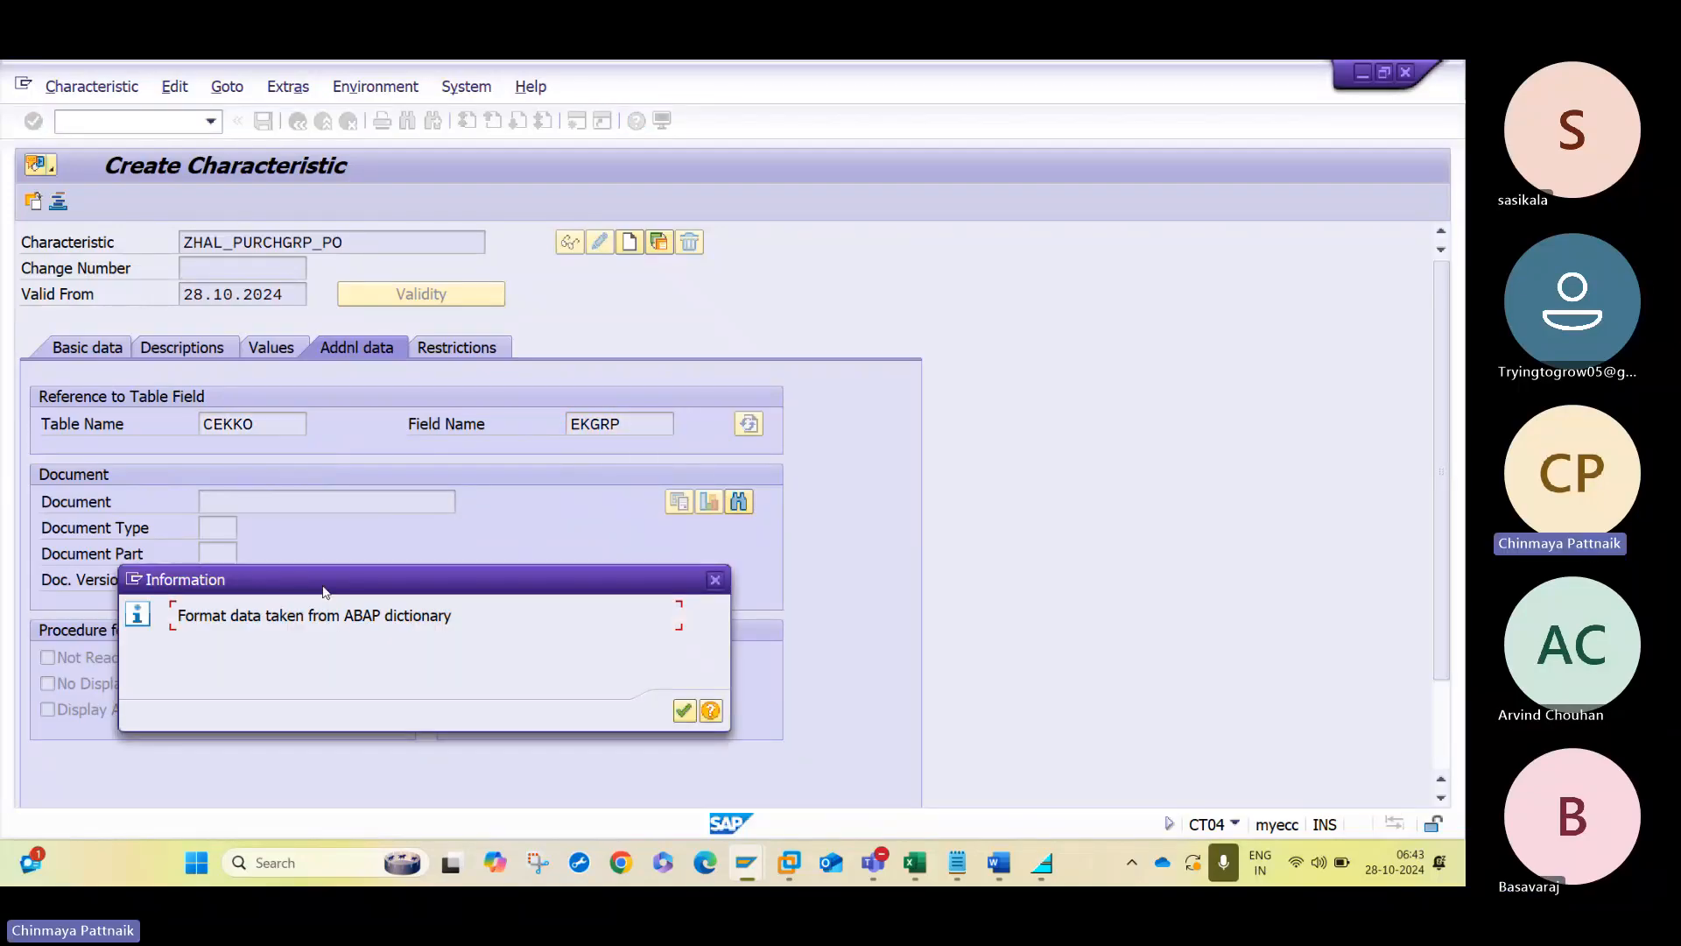
key(Return)
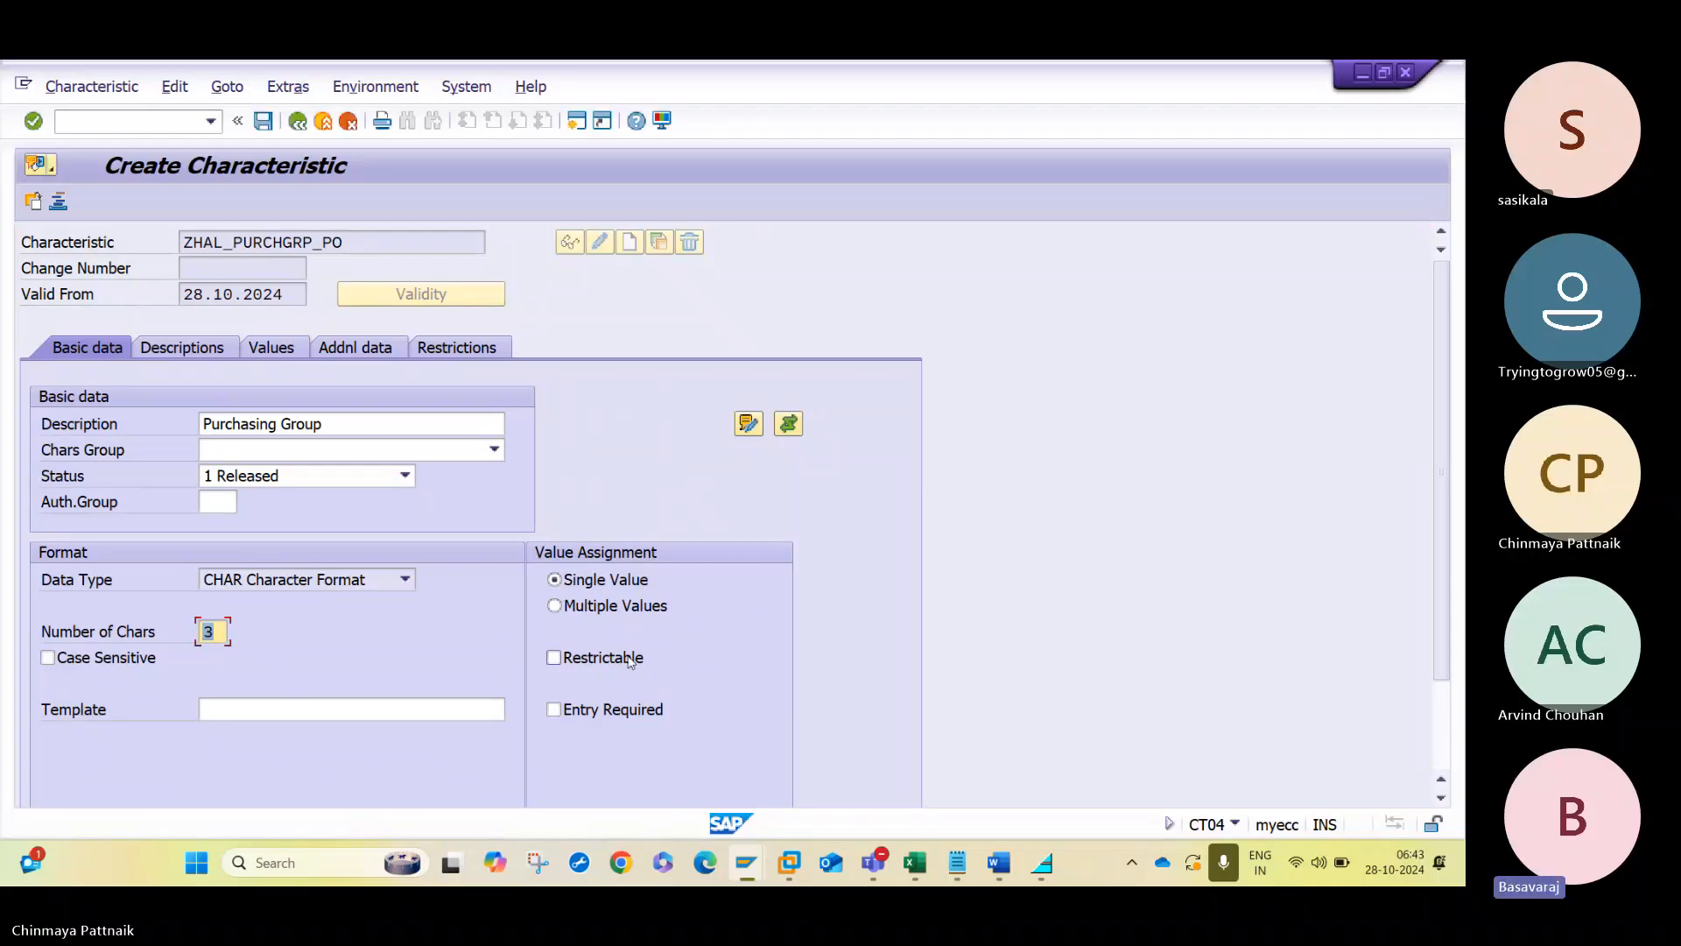
- Allow multiple values for the purchasing group characteristic and restrict it to class type 032
click(614, 614)
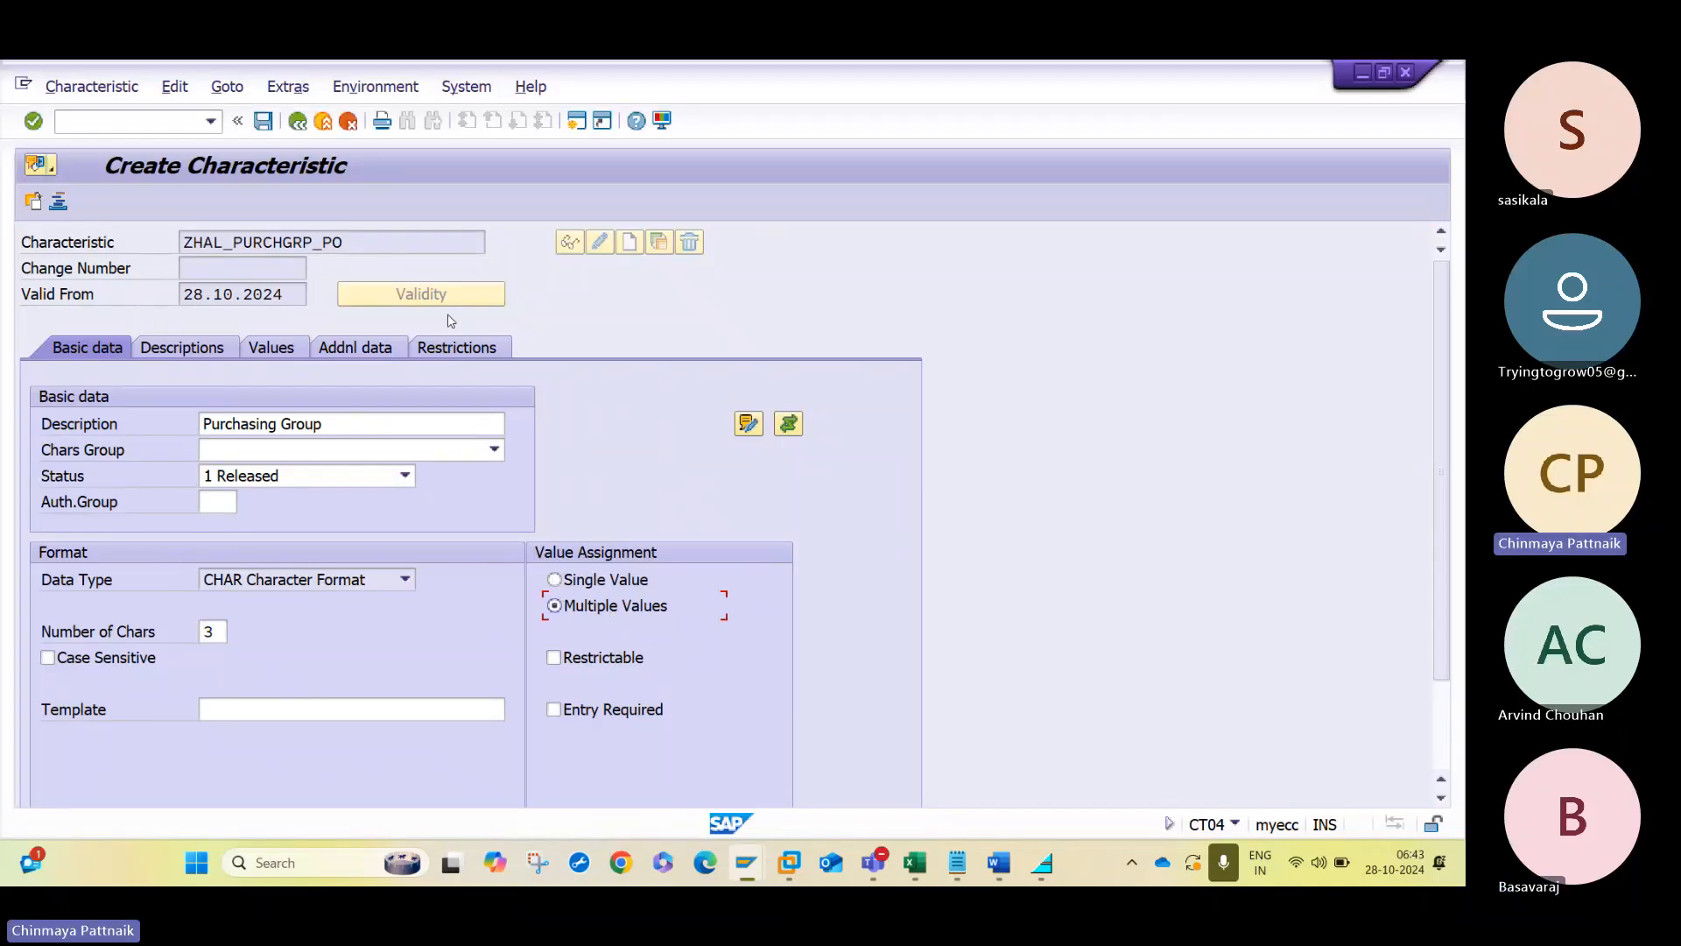
click(466, 348)
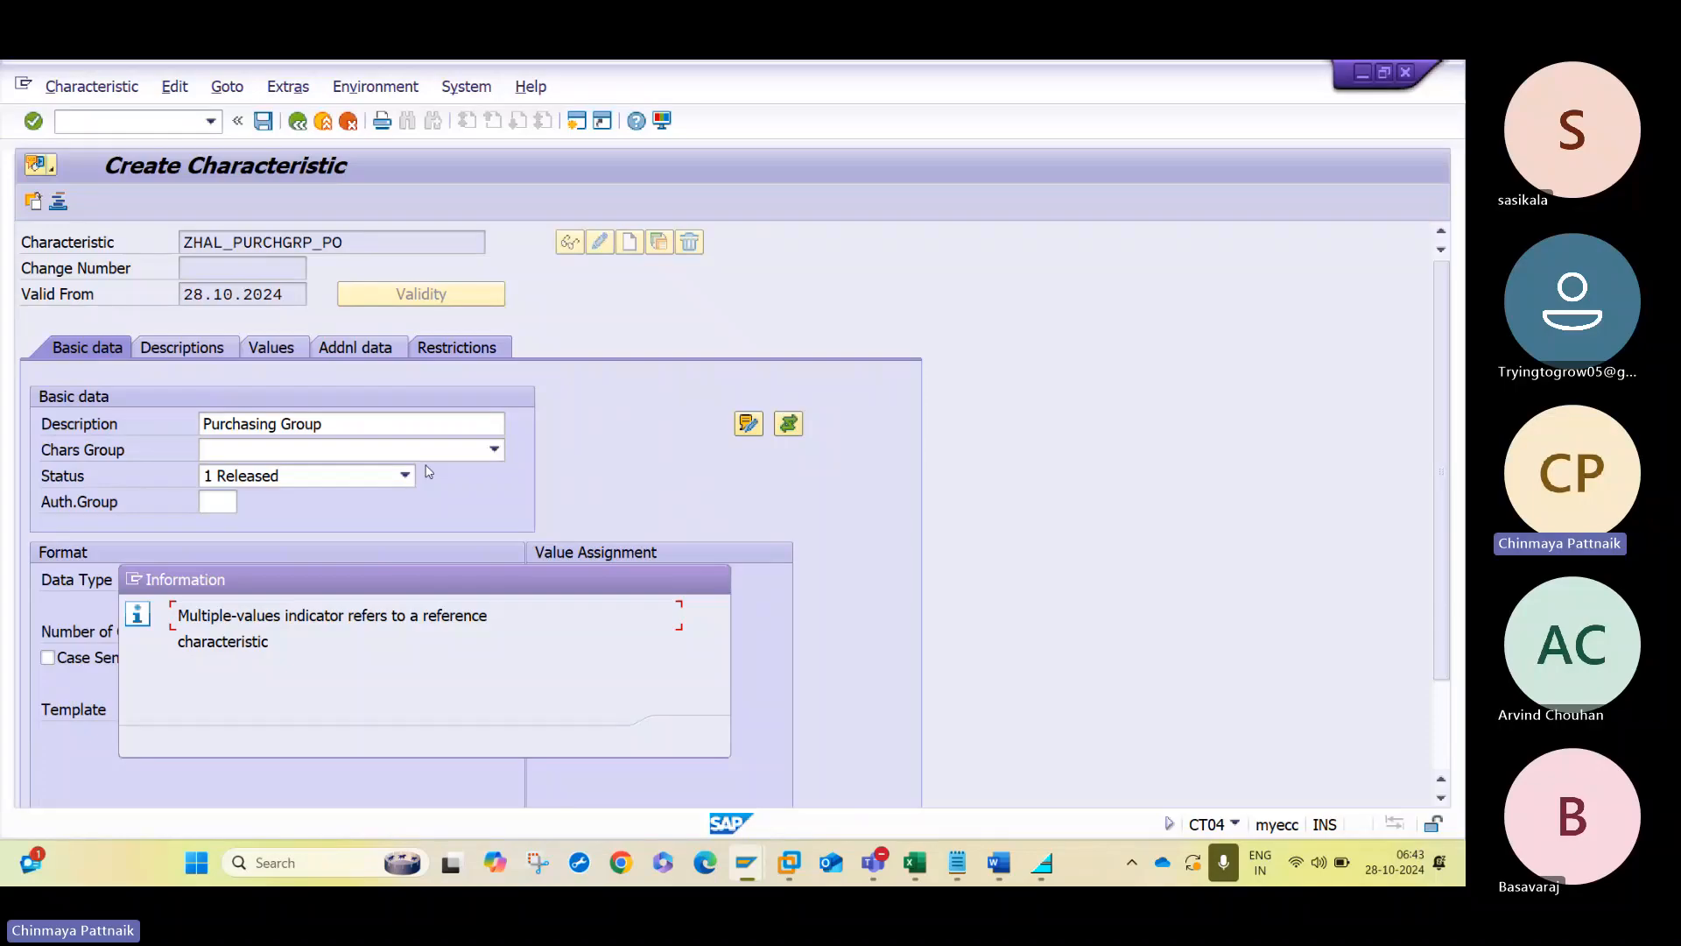
key(Return)
text(032)
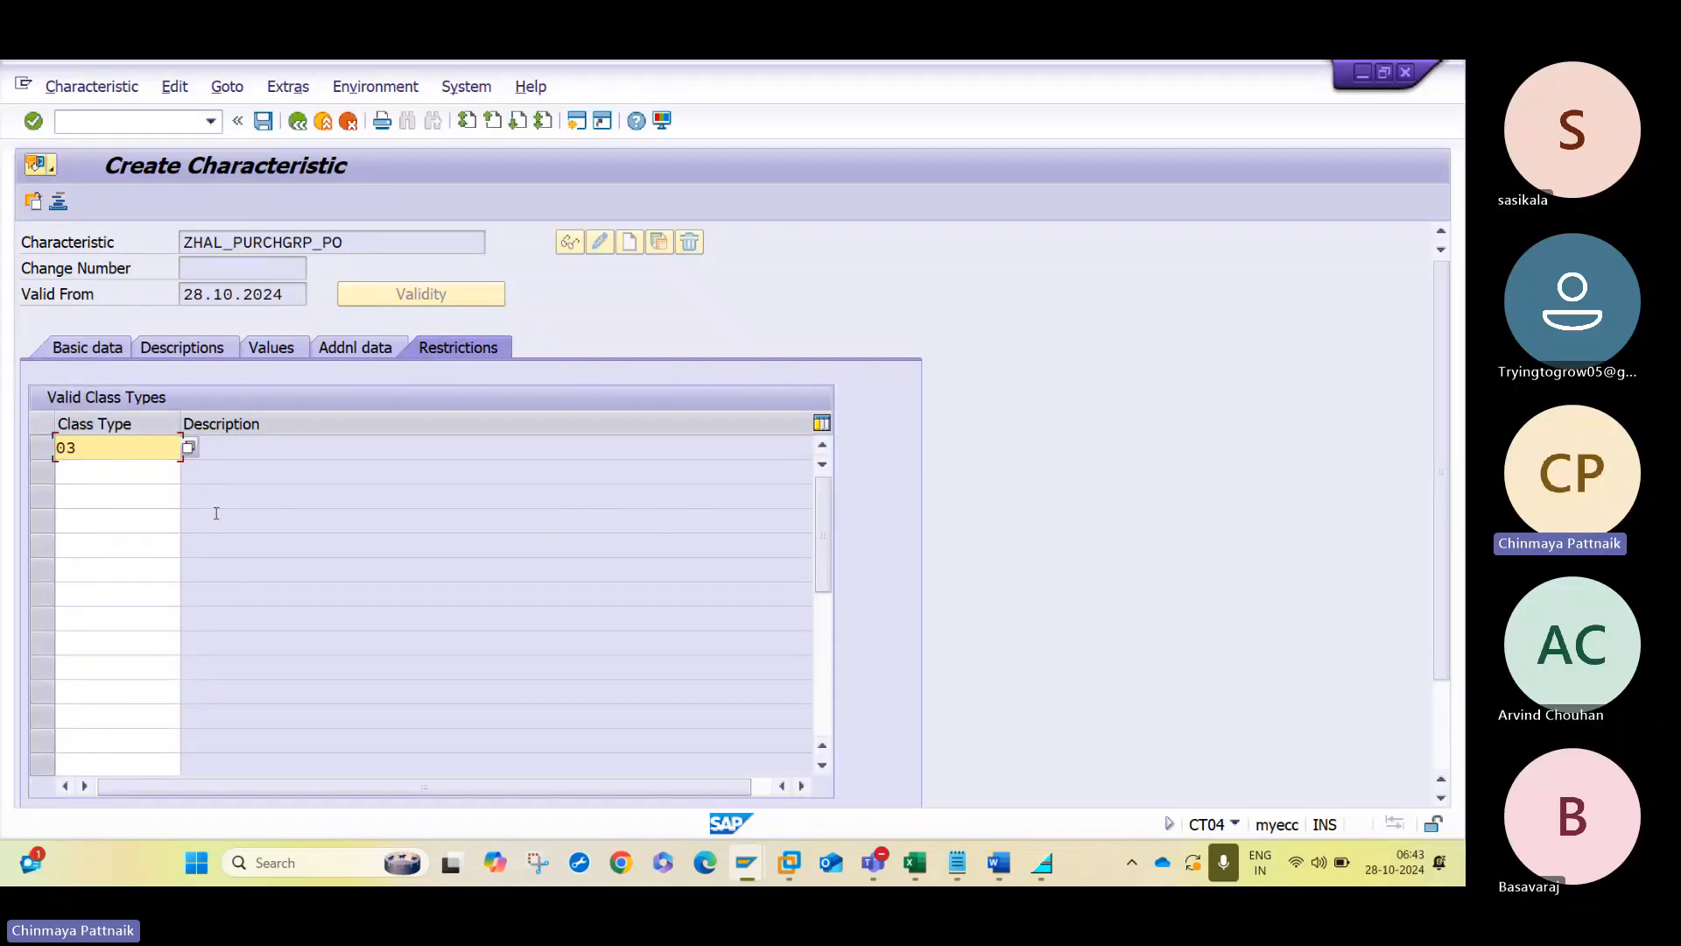
key(Return)
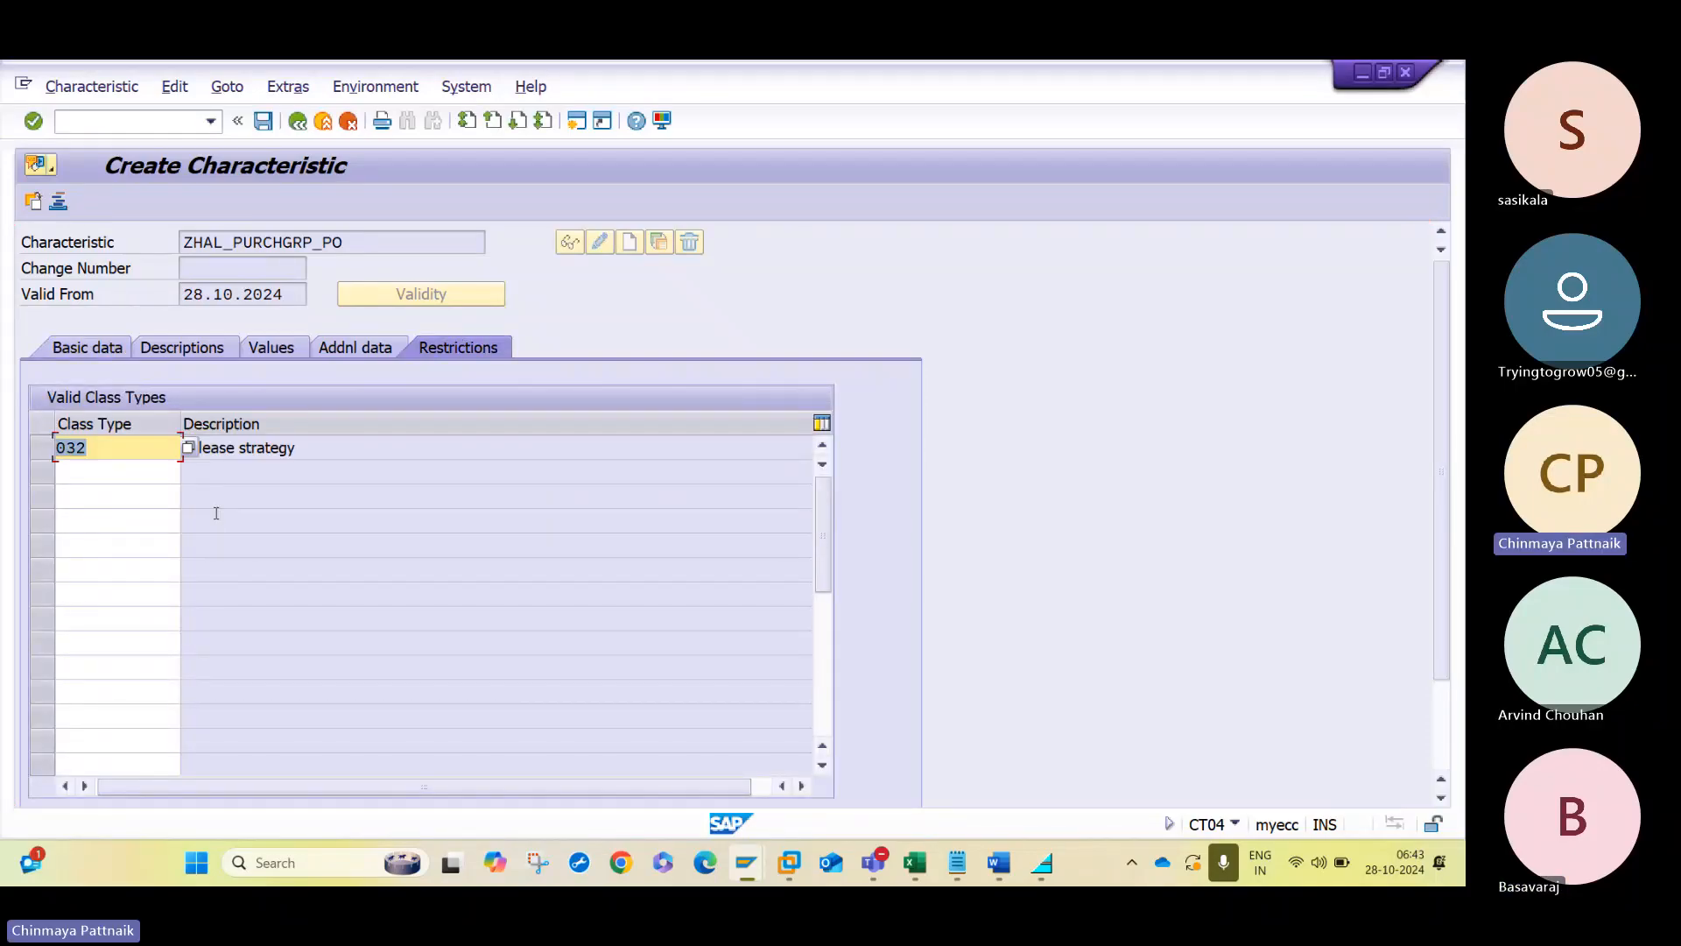
- Leave the purchasing group's allowed values empty, save the characteristic, and return to the Word notes
click(271, 348)
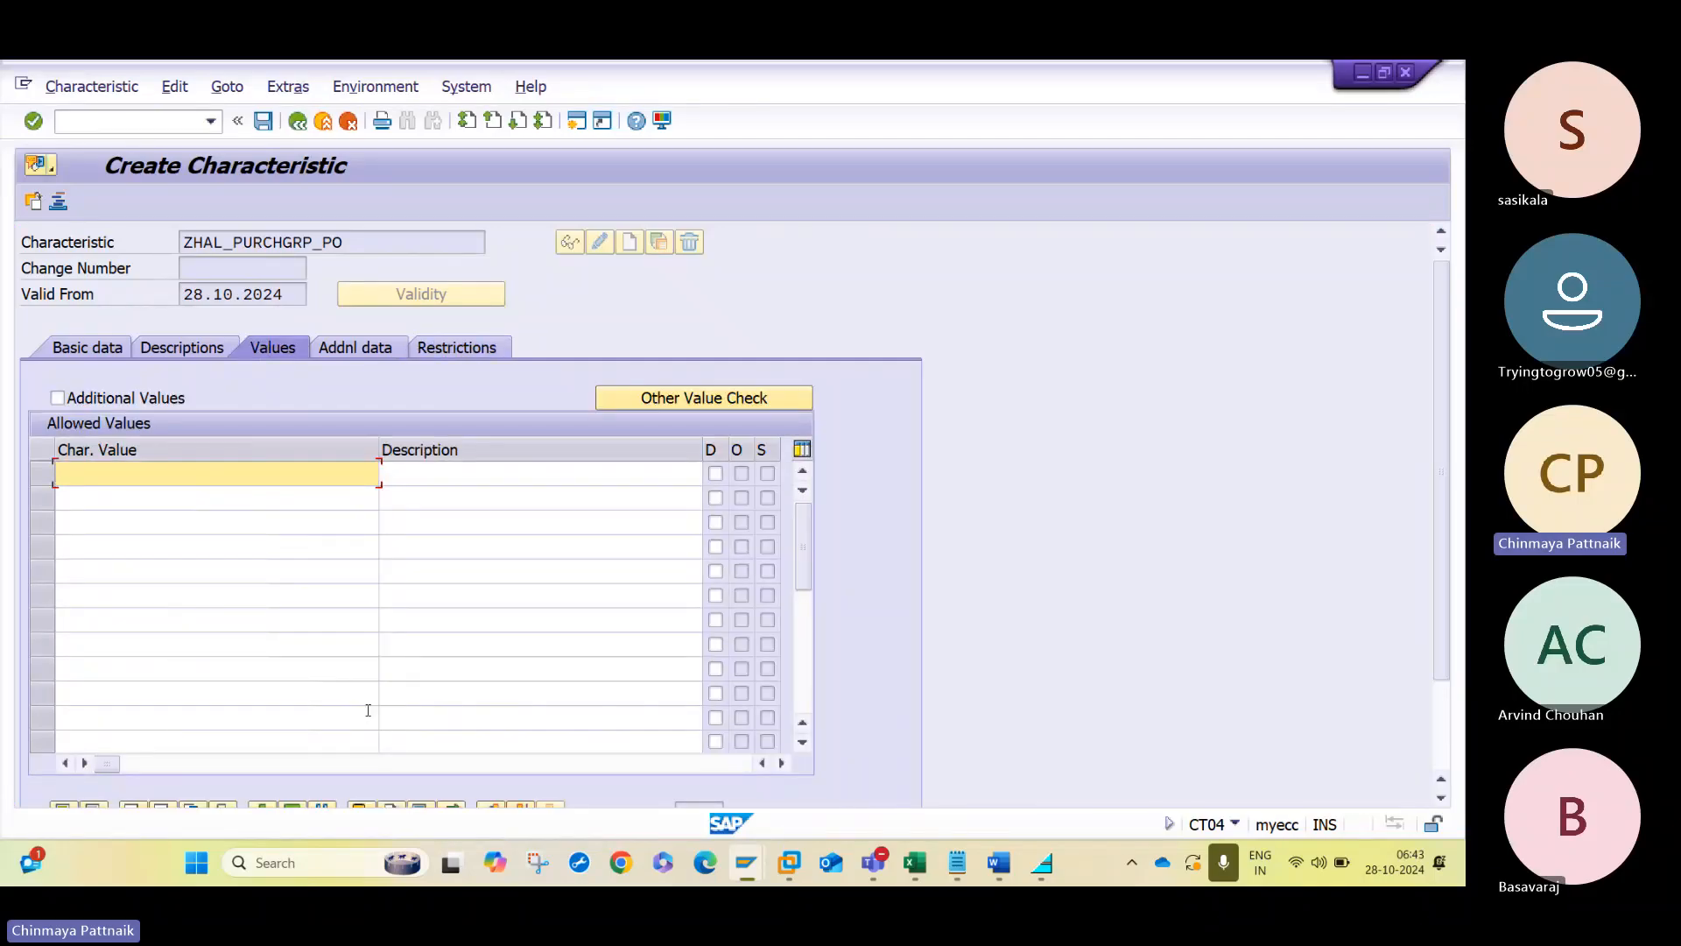
click(367, 243)
double_click(367, 243)
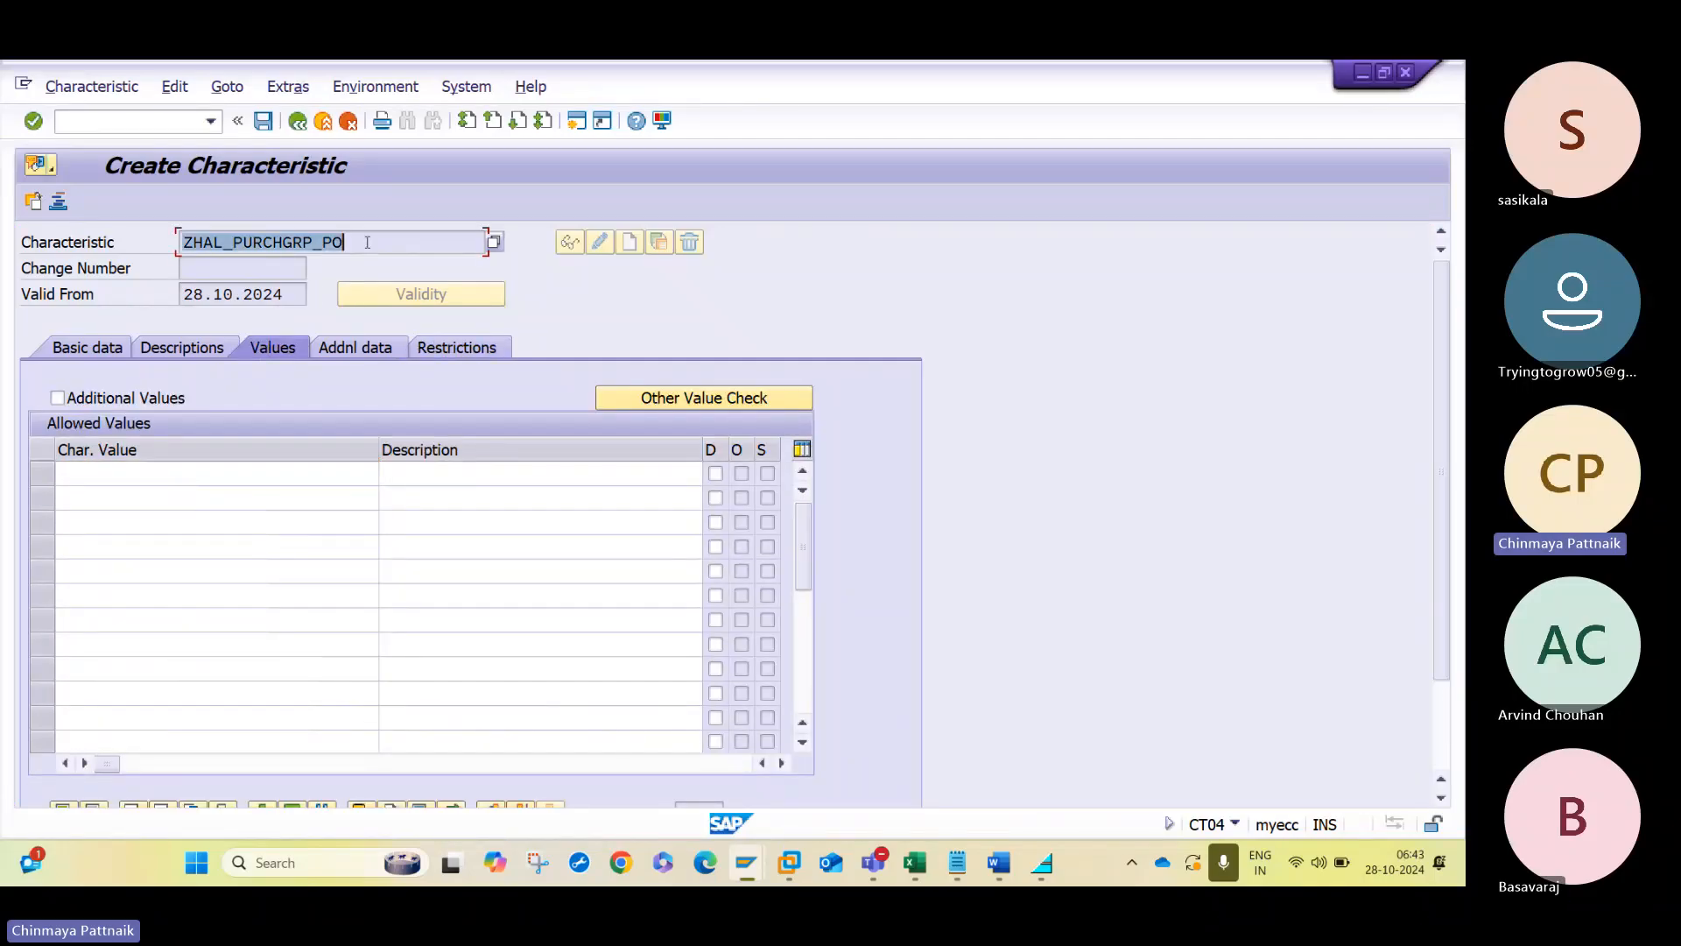
key(alt+Tab)
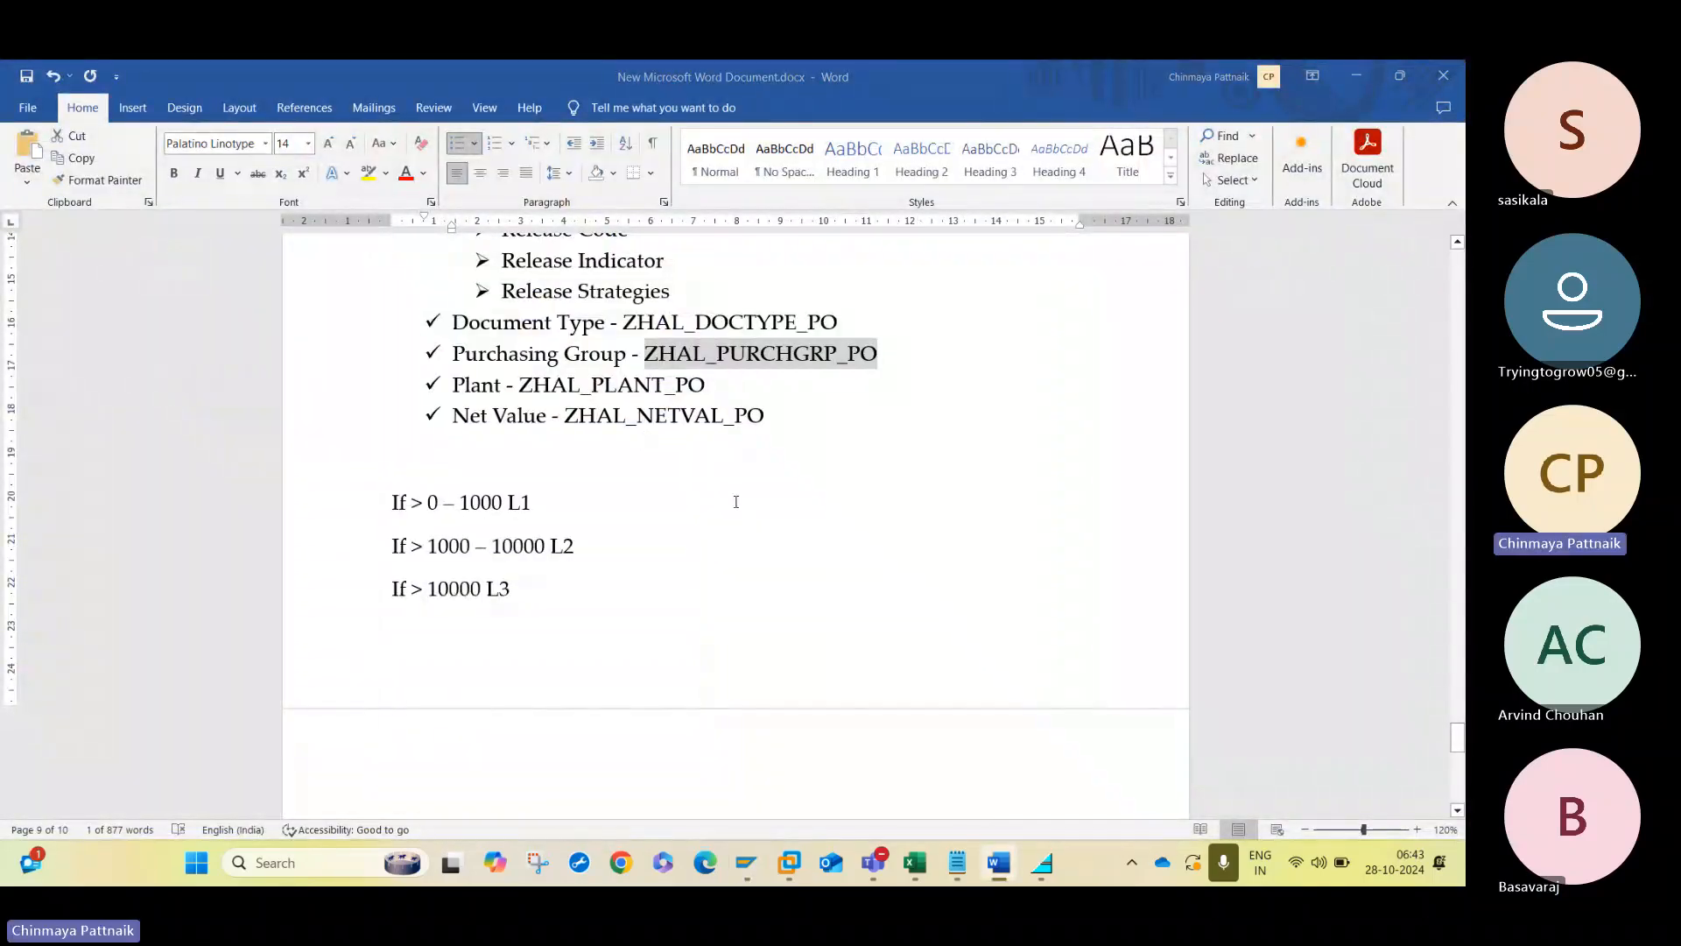
key(alt+Tab)
key(alt+Tab)
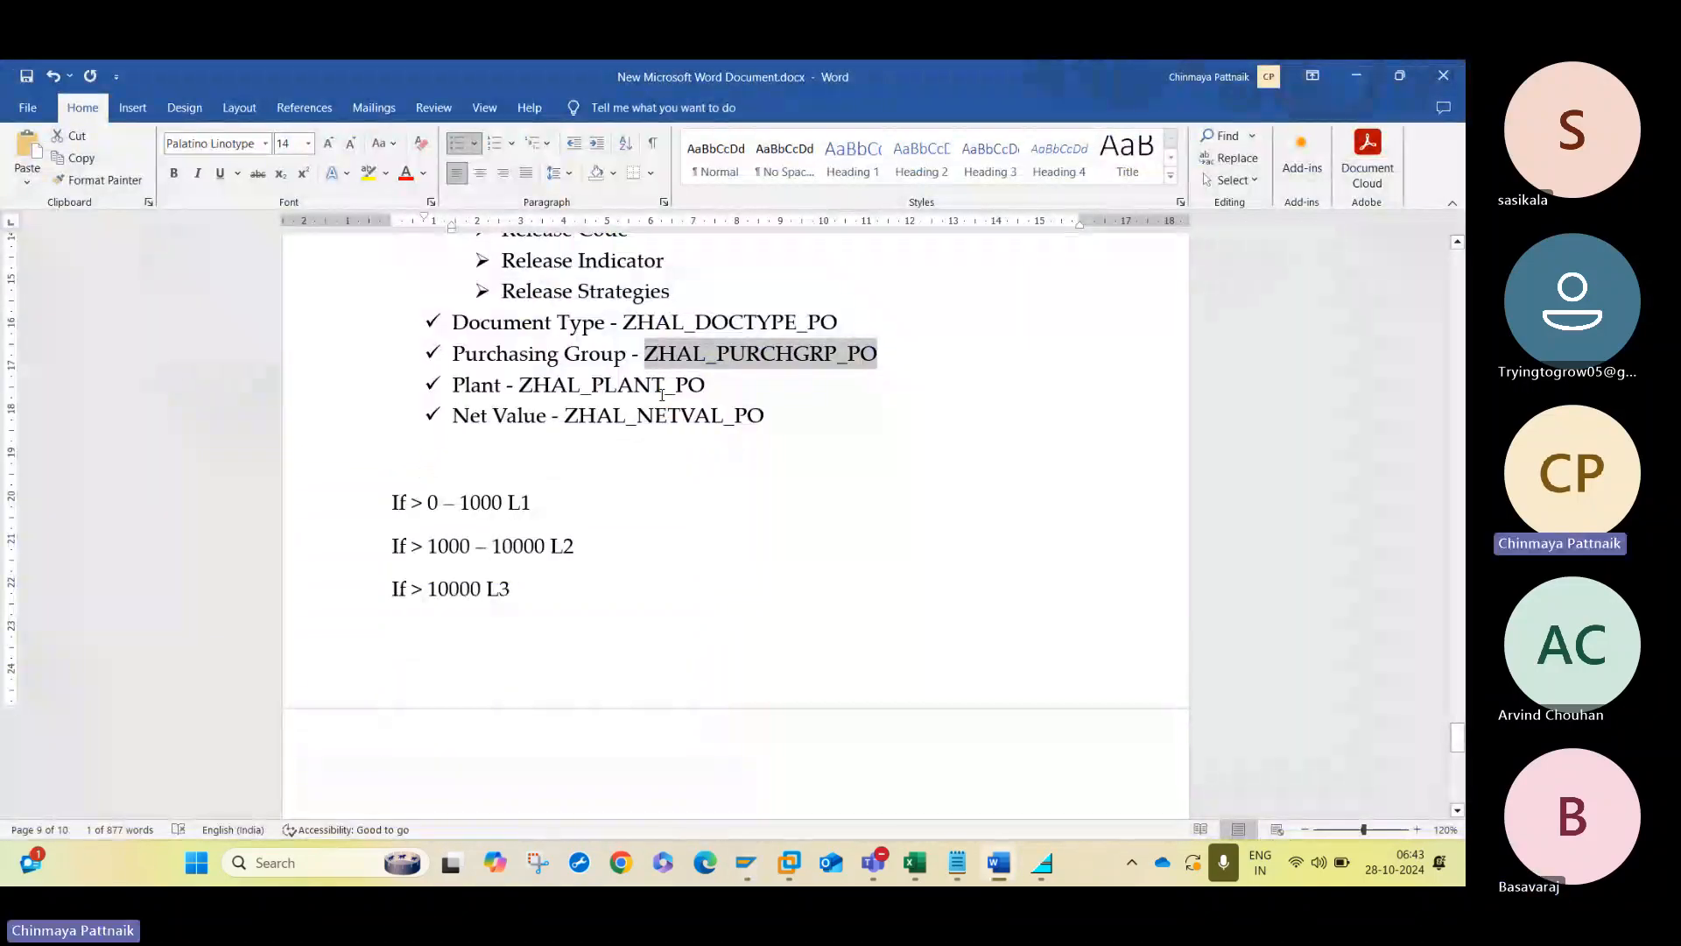
- Copy ZHAL_PLANT_PO from the Word notes and start creating a characteristic with that name in SAP
drag(519, 385, 705, 389)
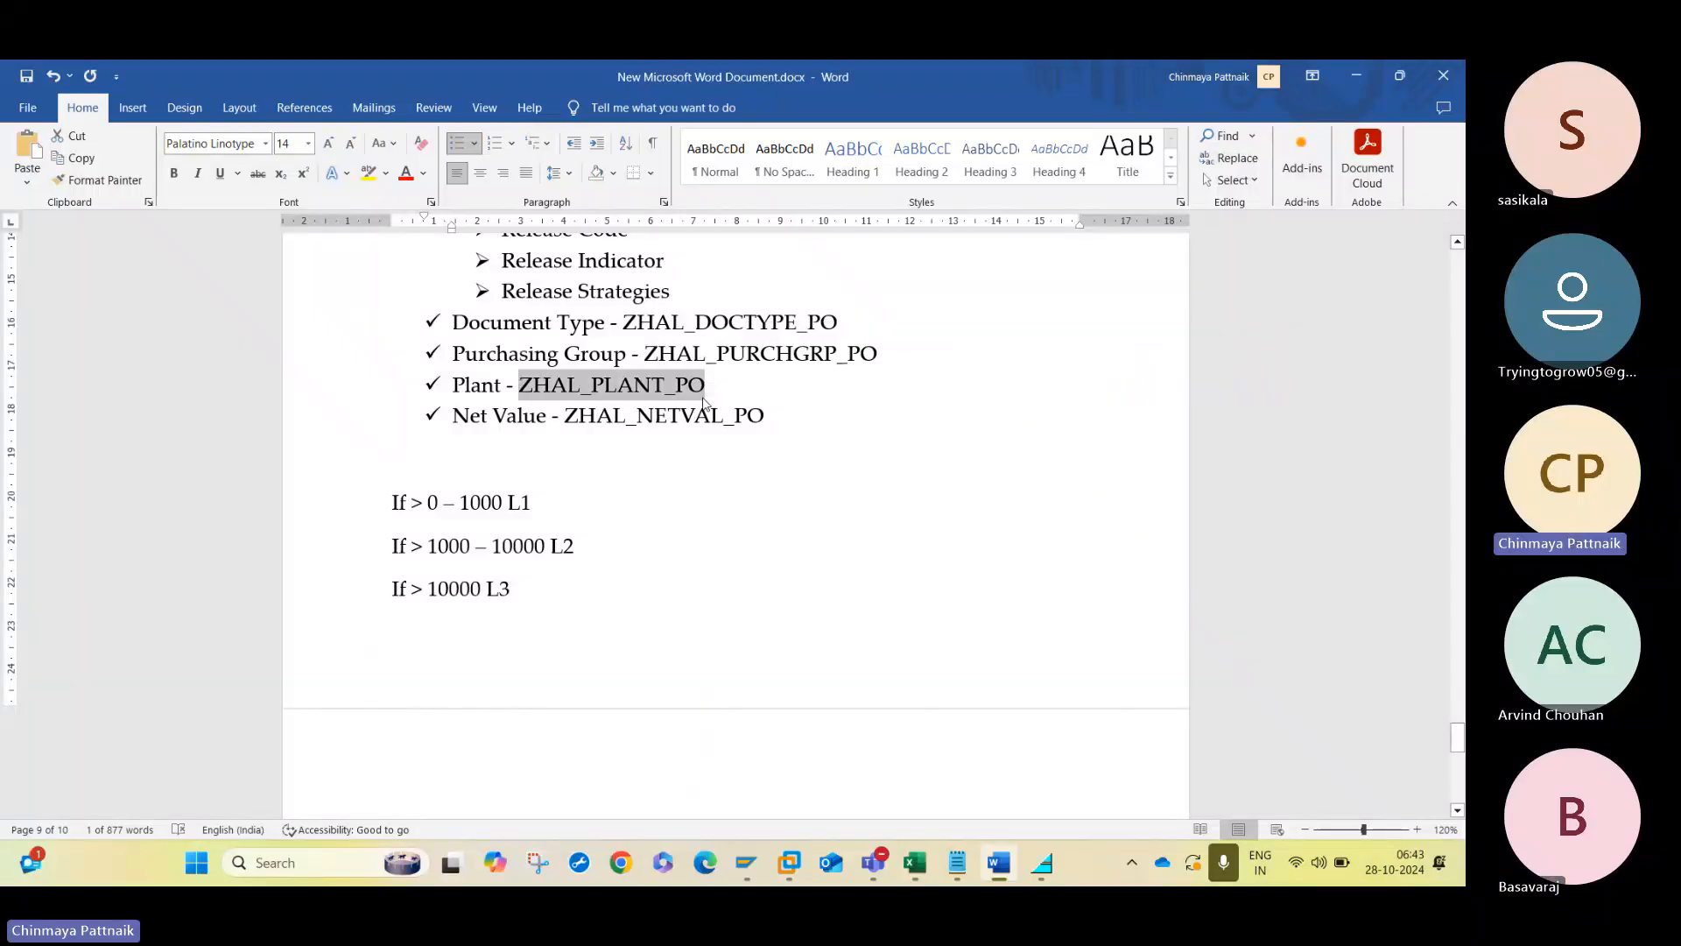
key(alt+Tab)
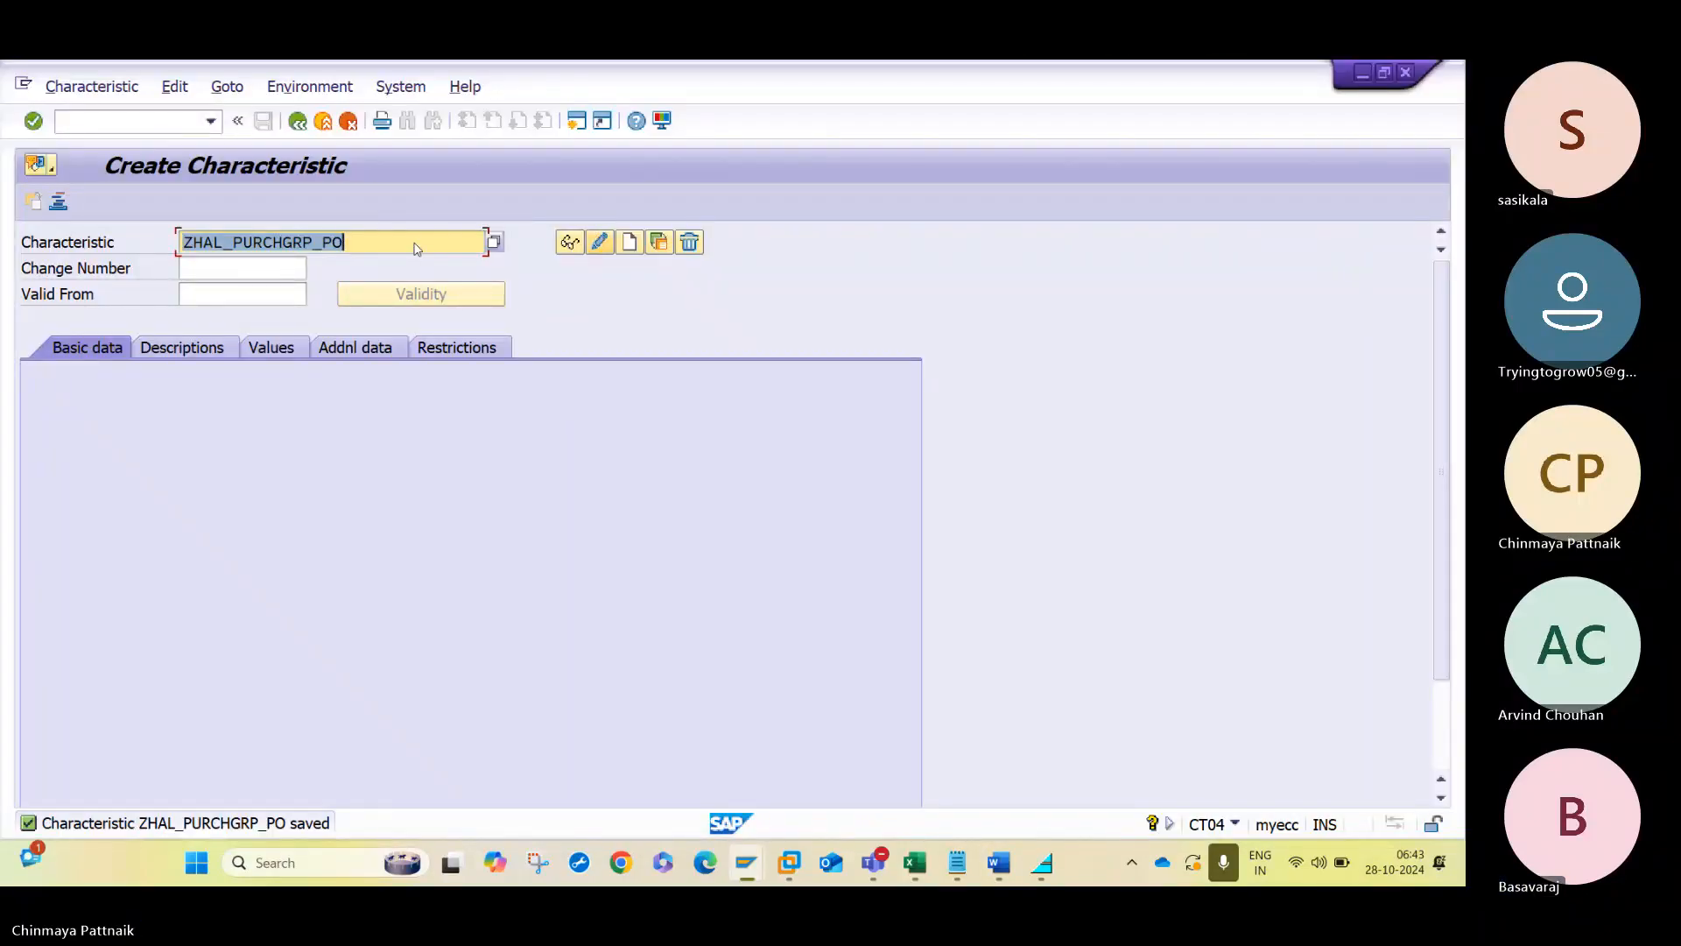
key(ctrl+v)
click(628, 242)
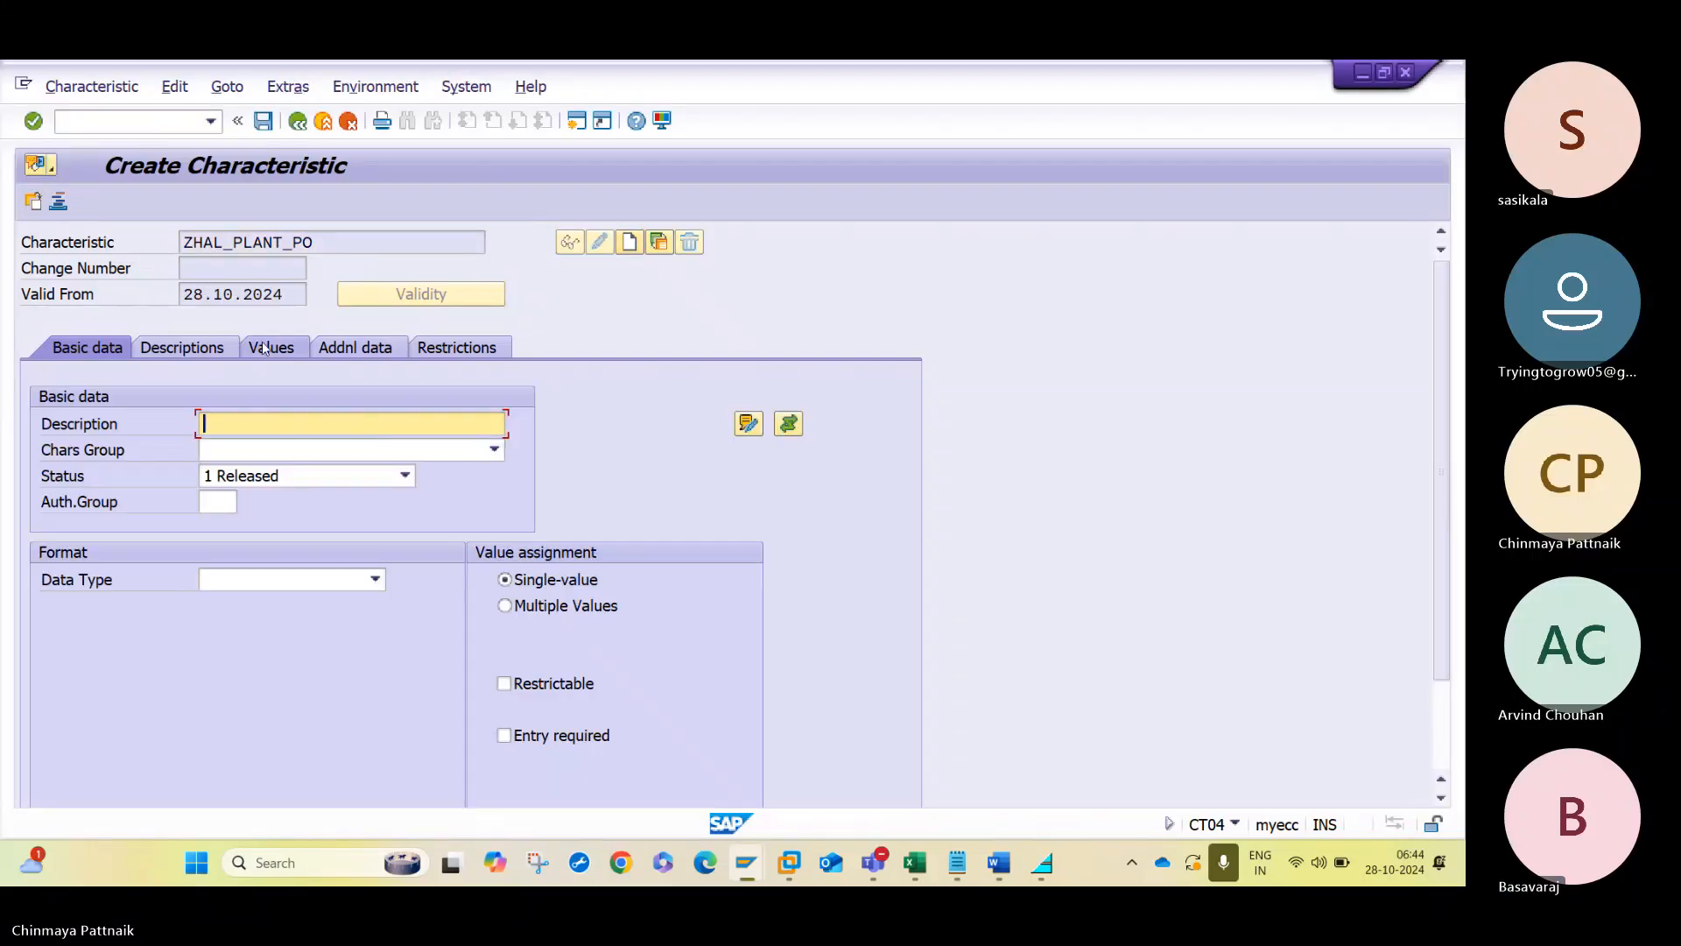
- Link the ZHAL_PLANT_PO characteristic to table CEKKO, field WERKS, and accept the dictionary format data
click(338, 350)
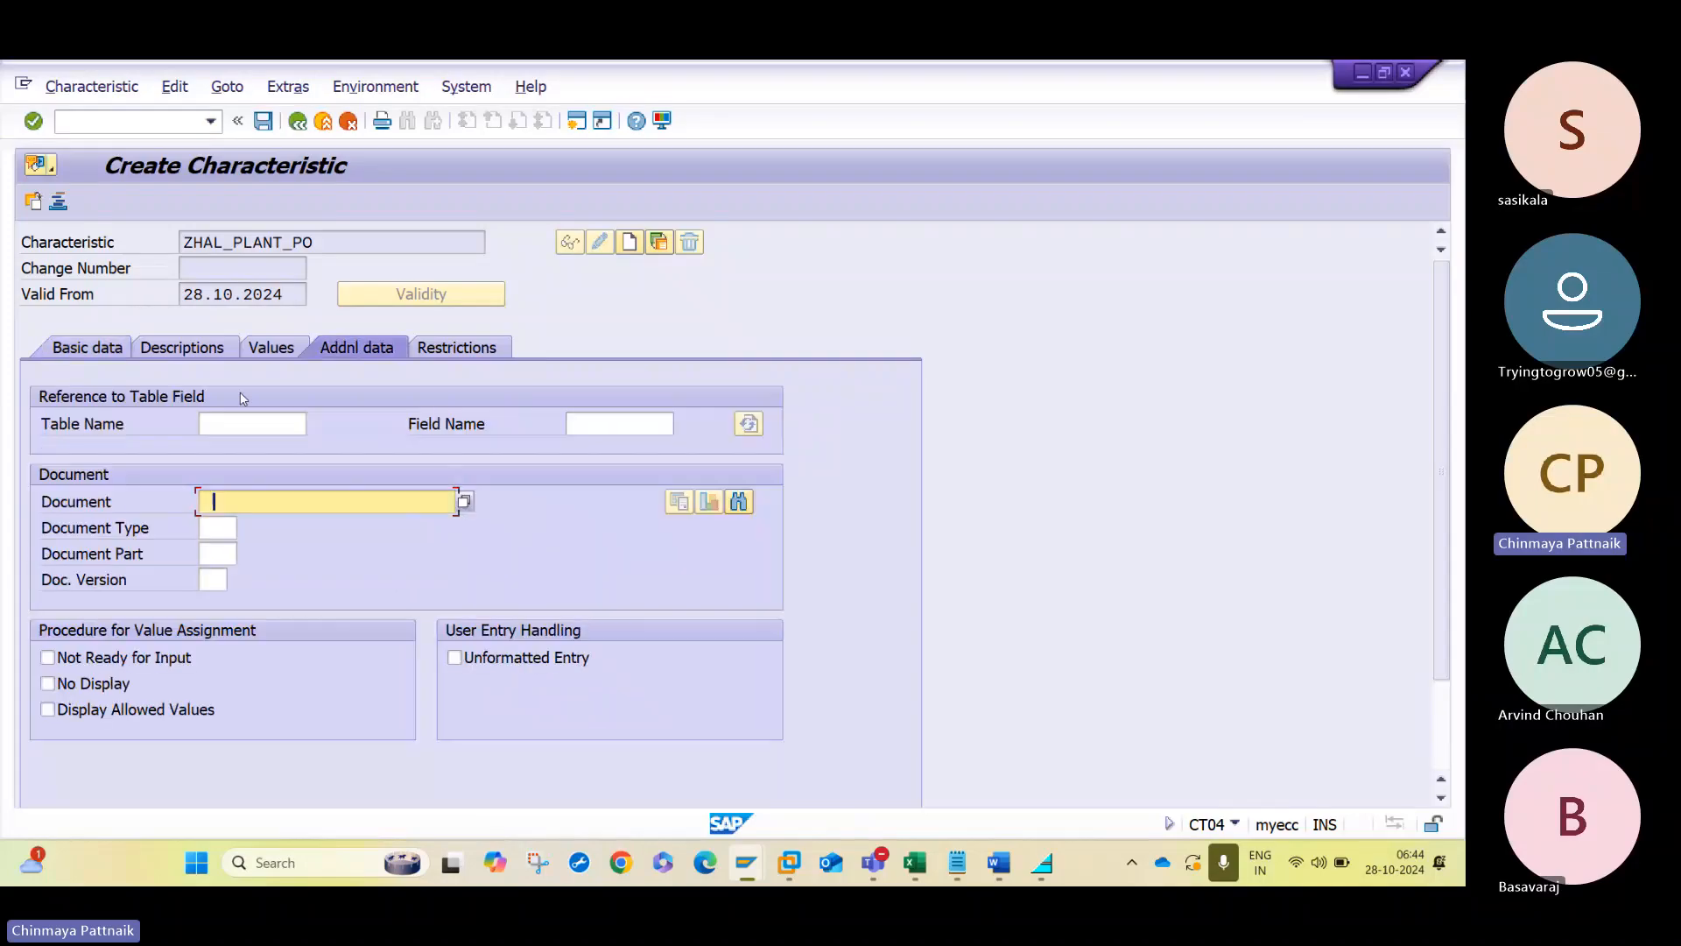
click(241, 415)
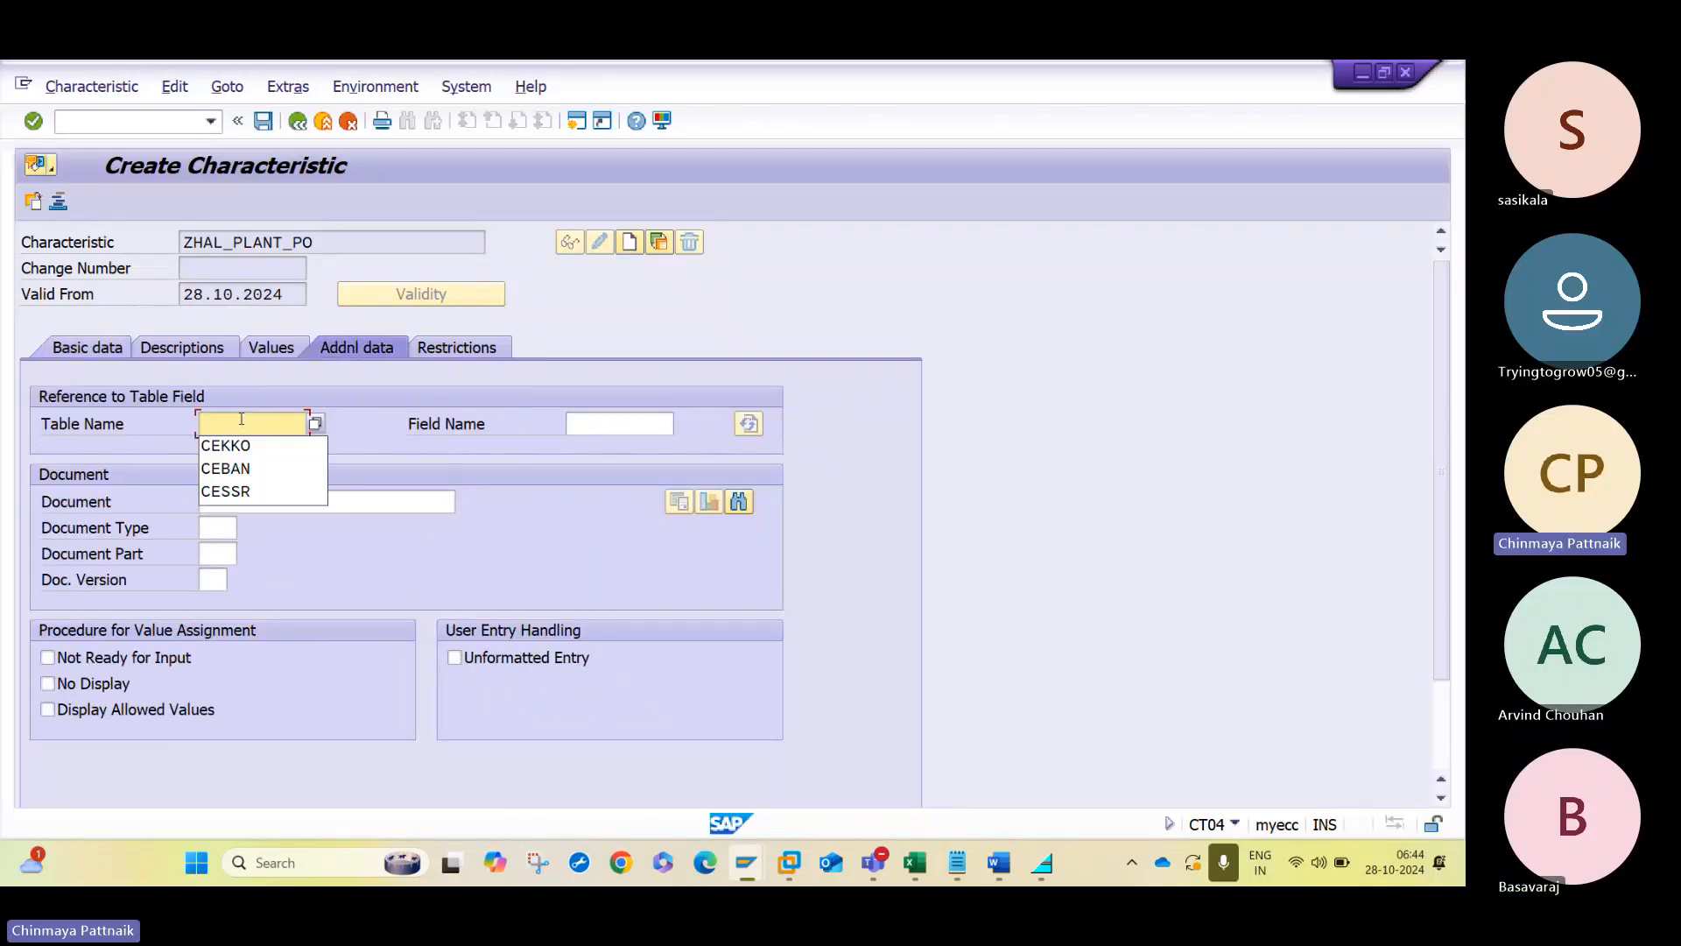
key(Down)
key(Tab)
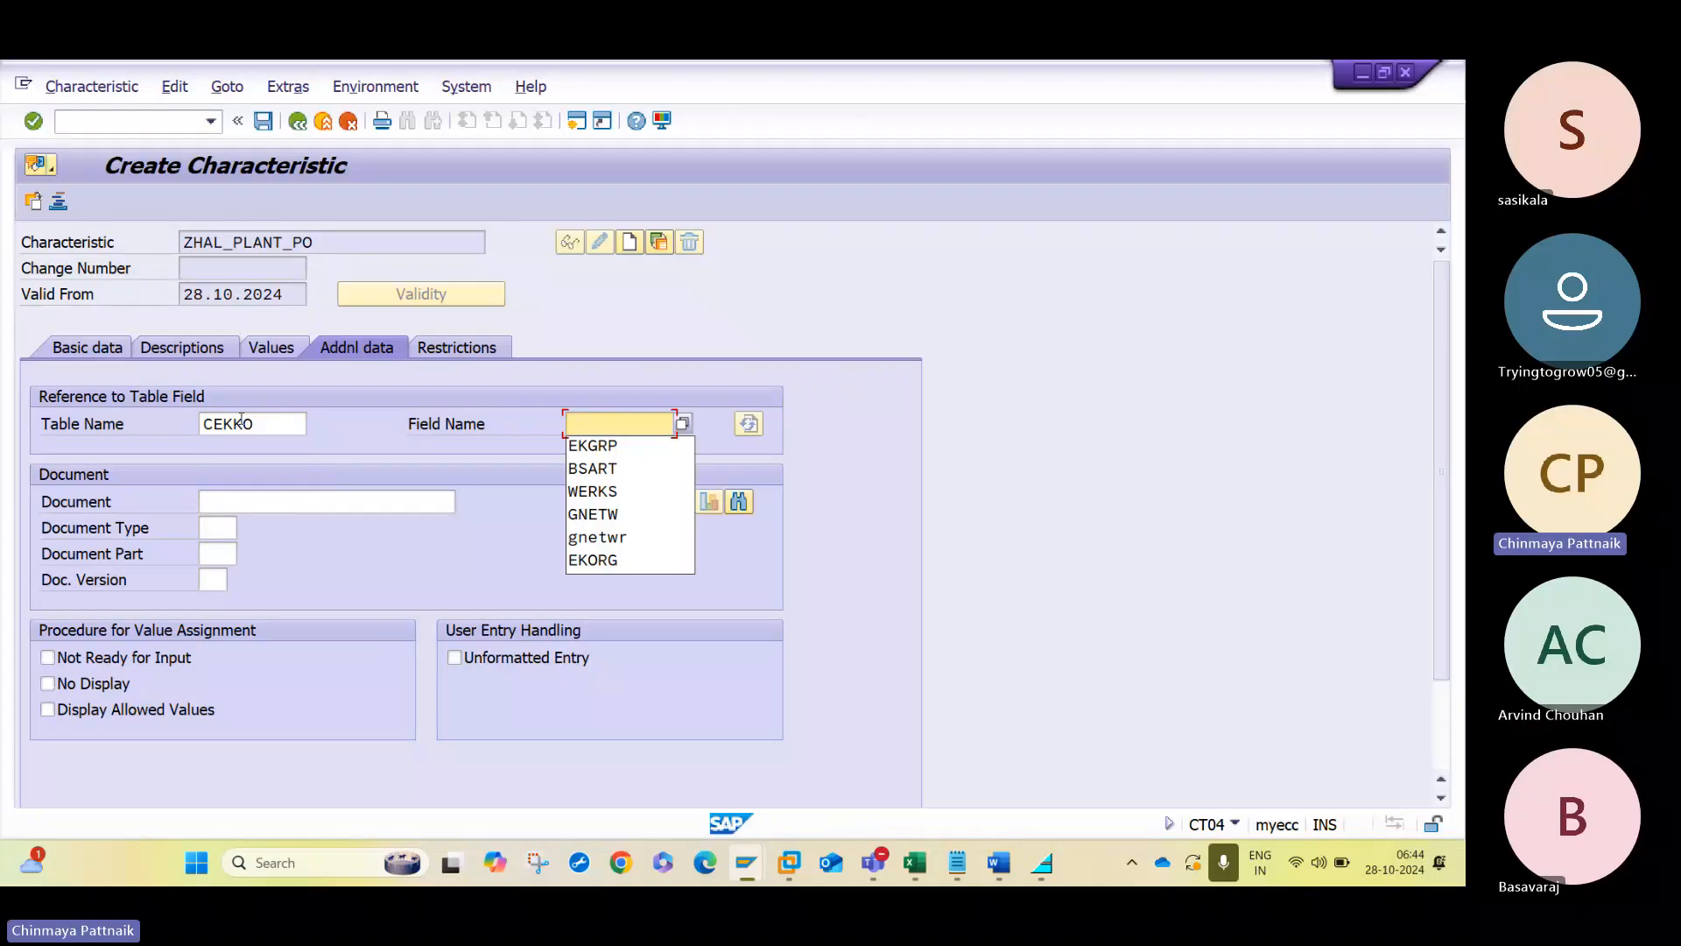
text(WERKS)
key(Return)
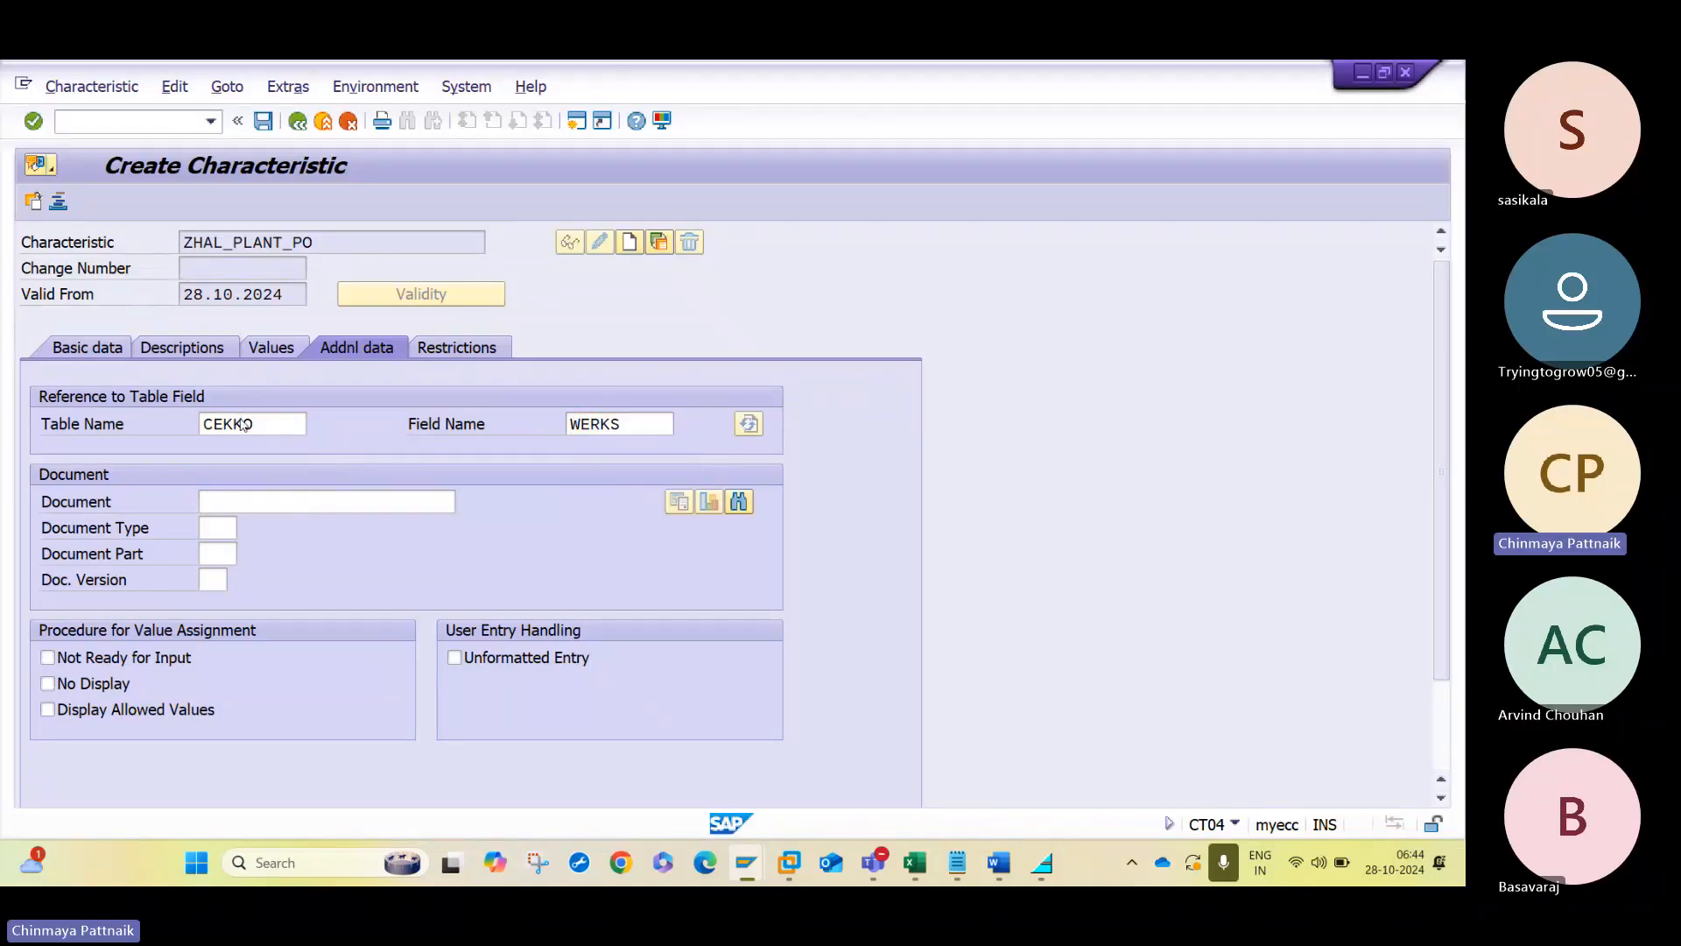
key(Return)
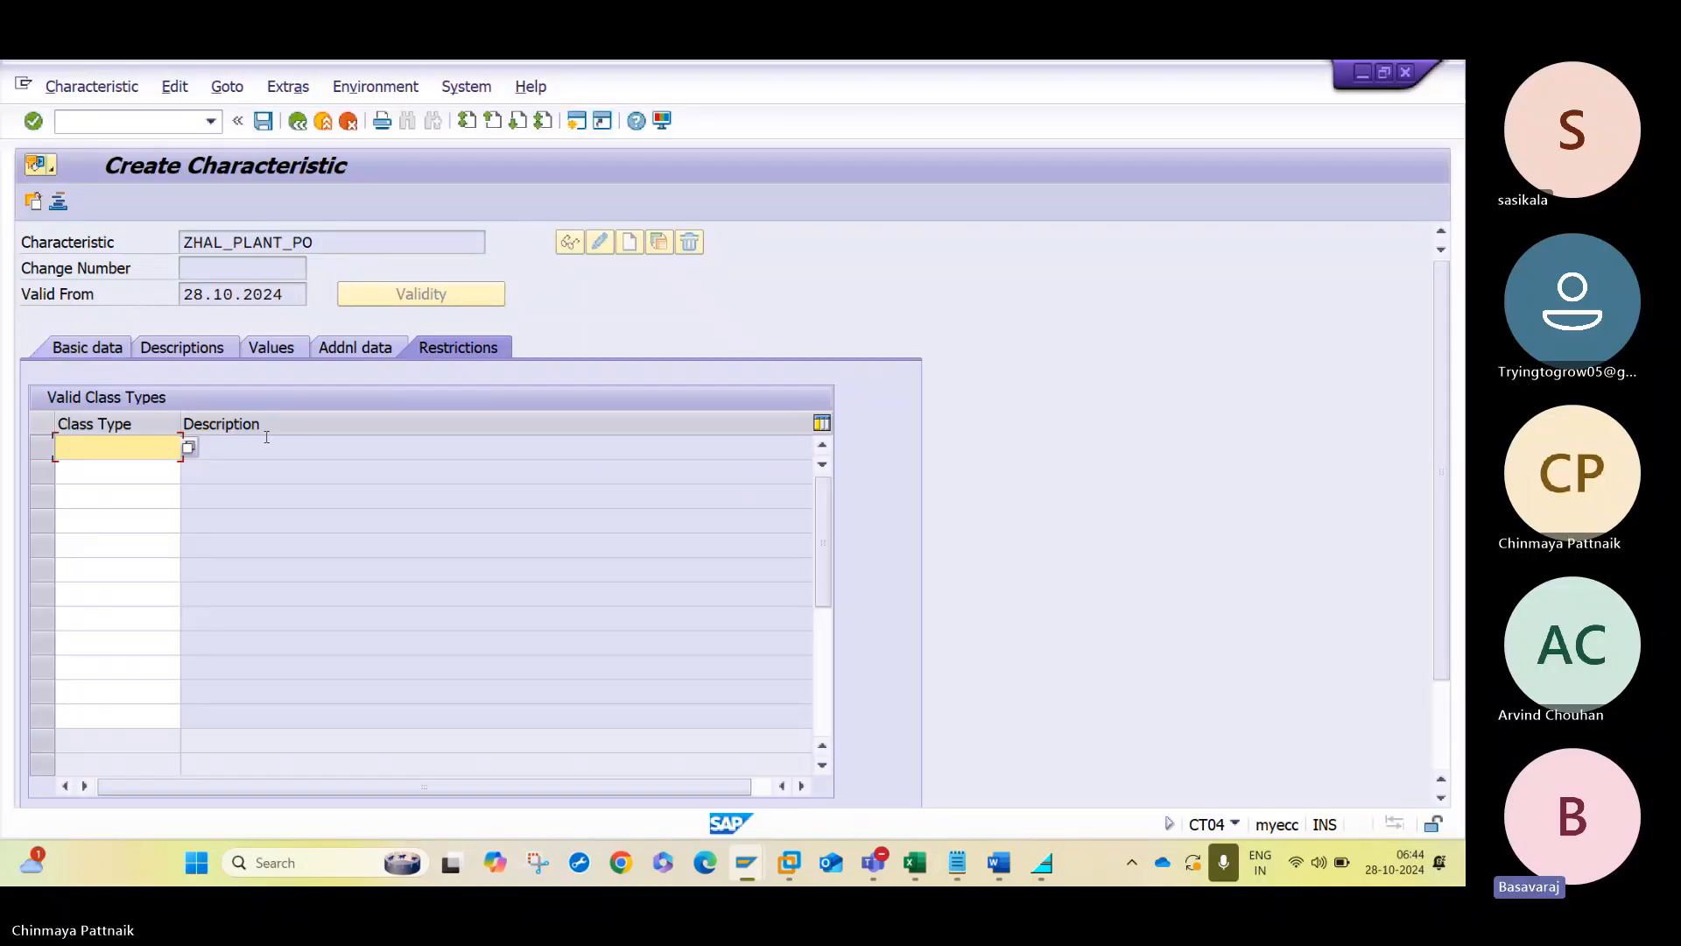
- Restrict the plant characteristic to class type 032 and allow multiple values for it
text(032)
key(Return)
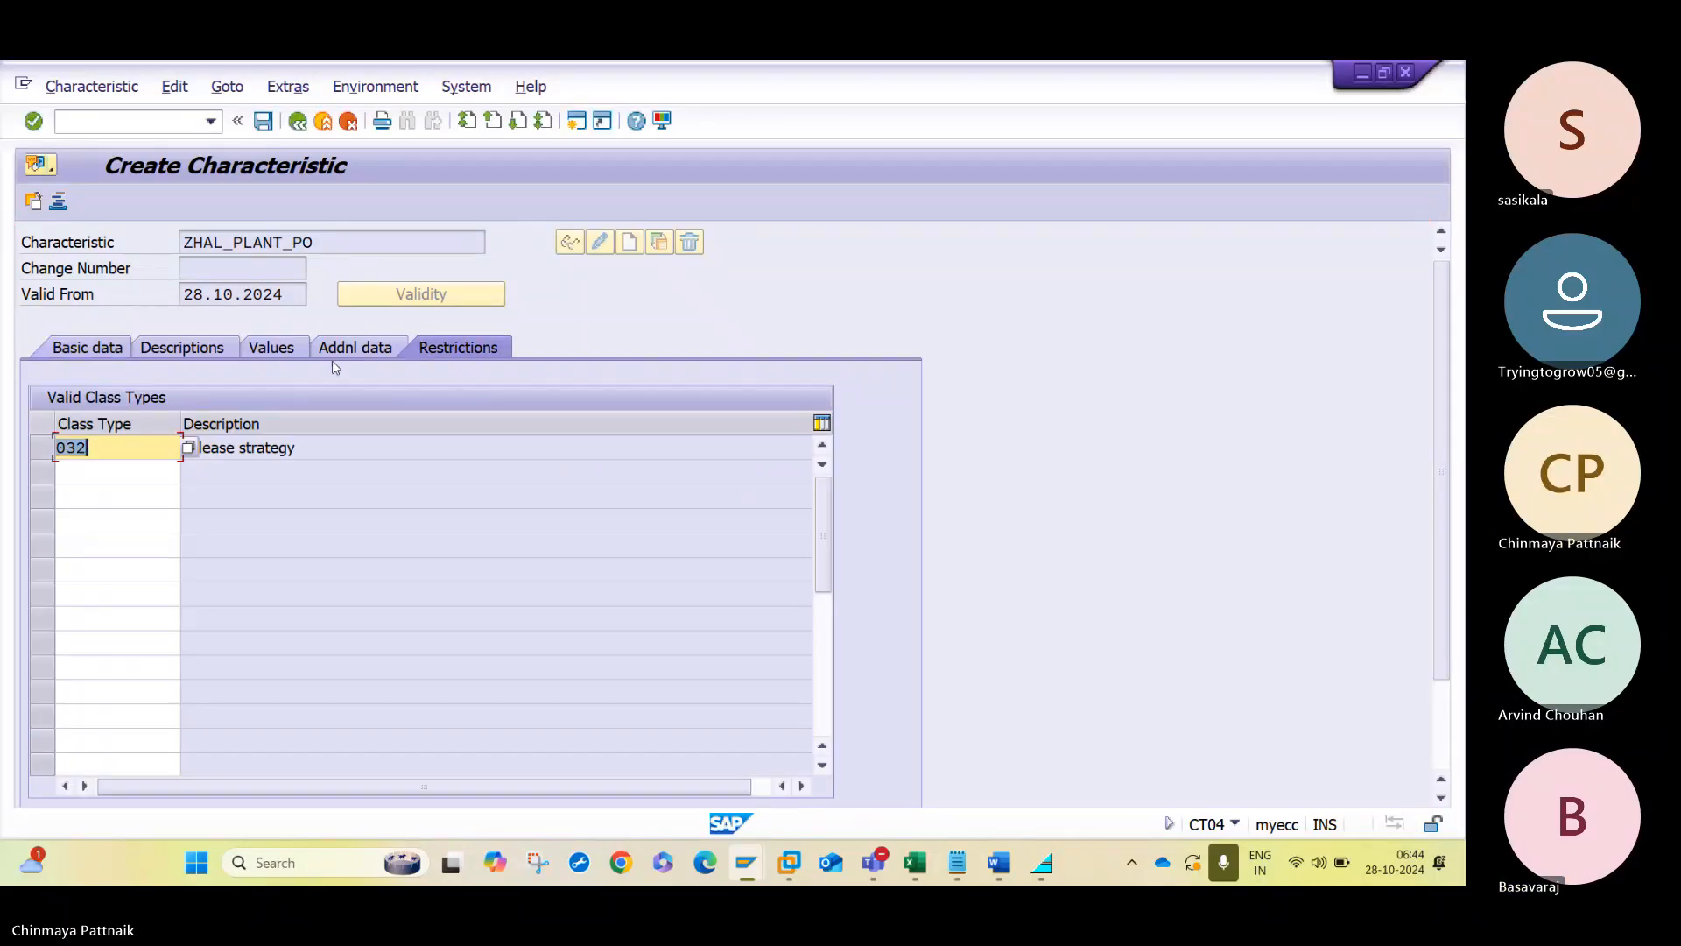
click(82, 348)
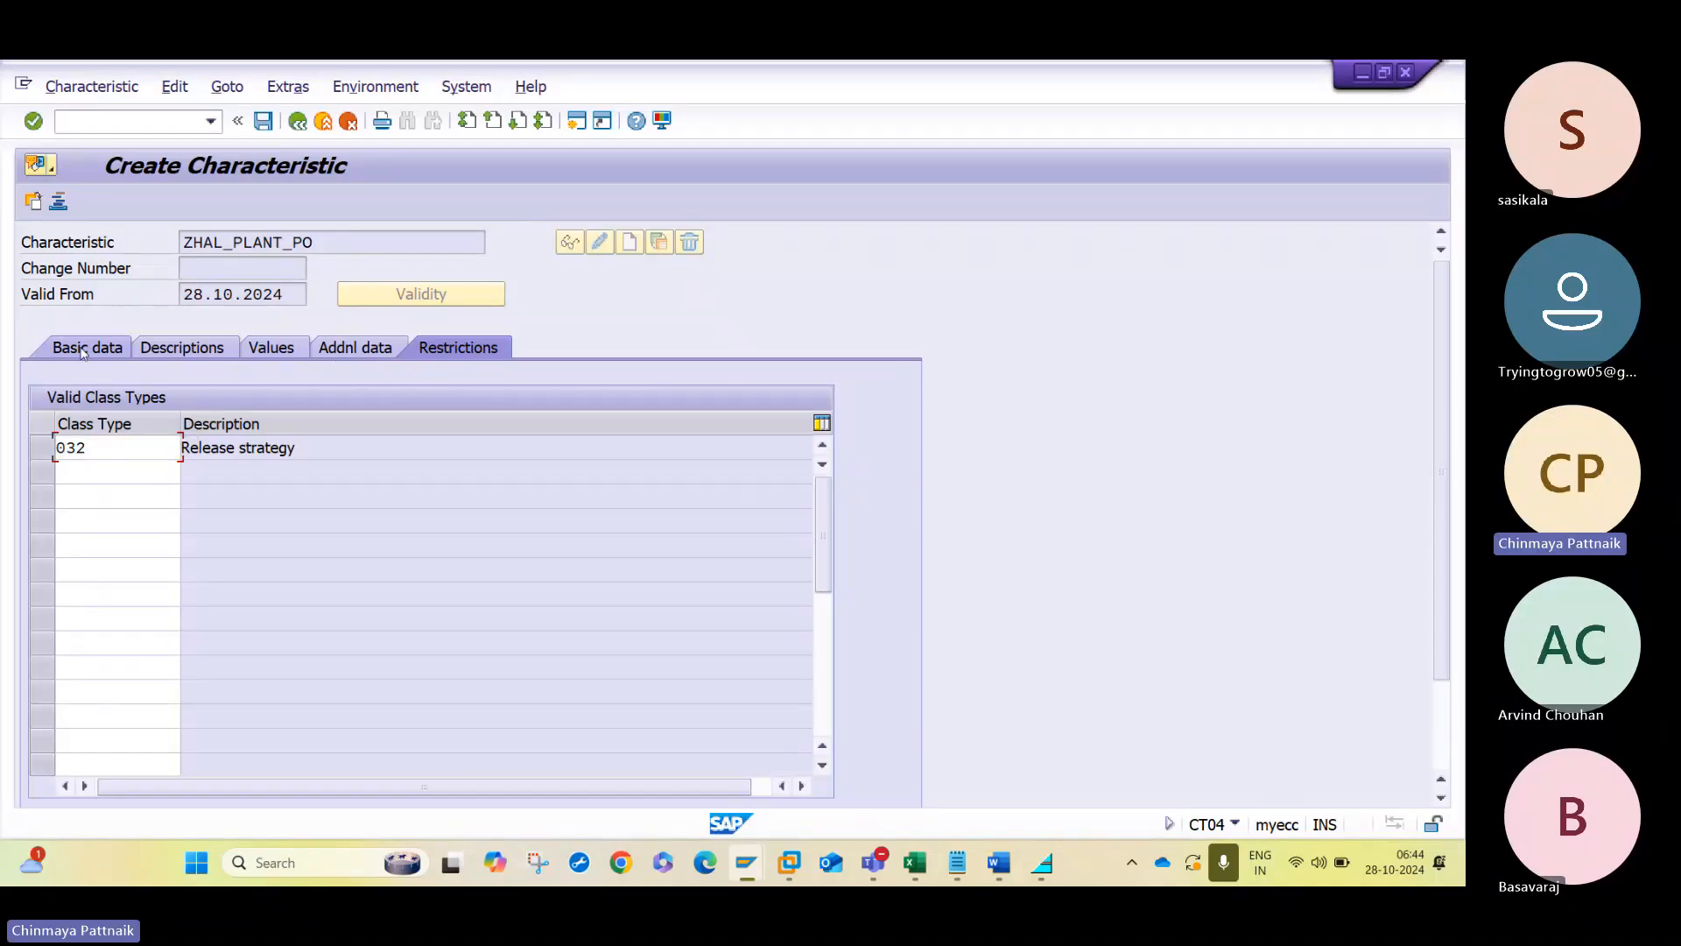
click(659, 611)
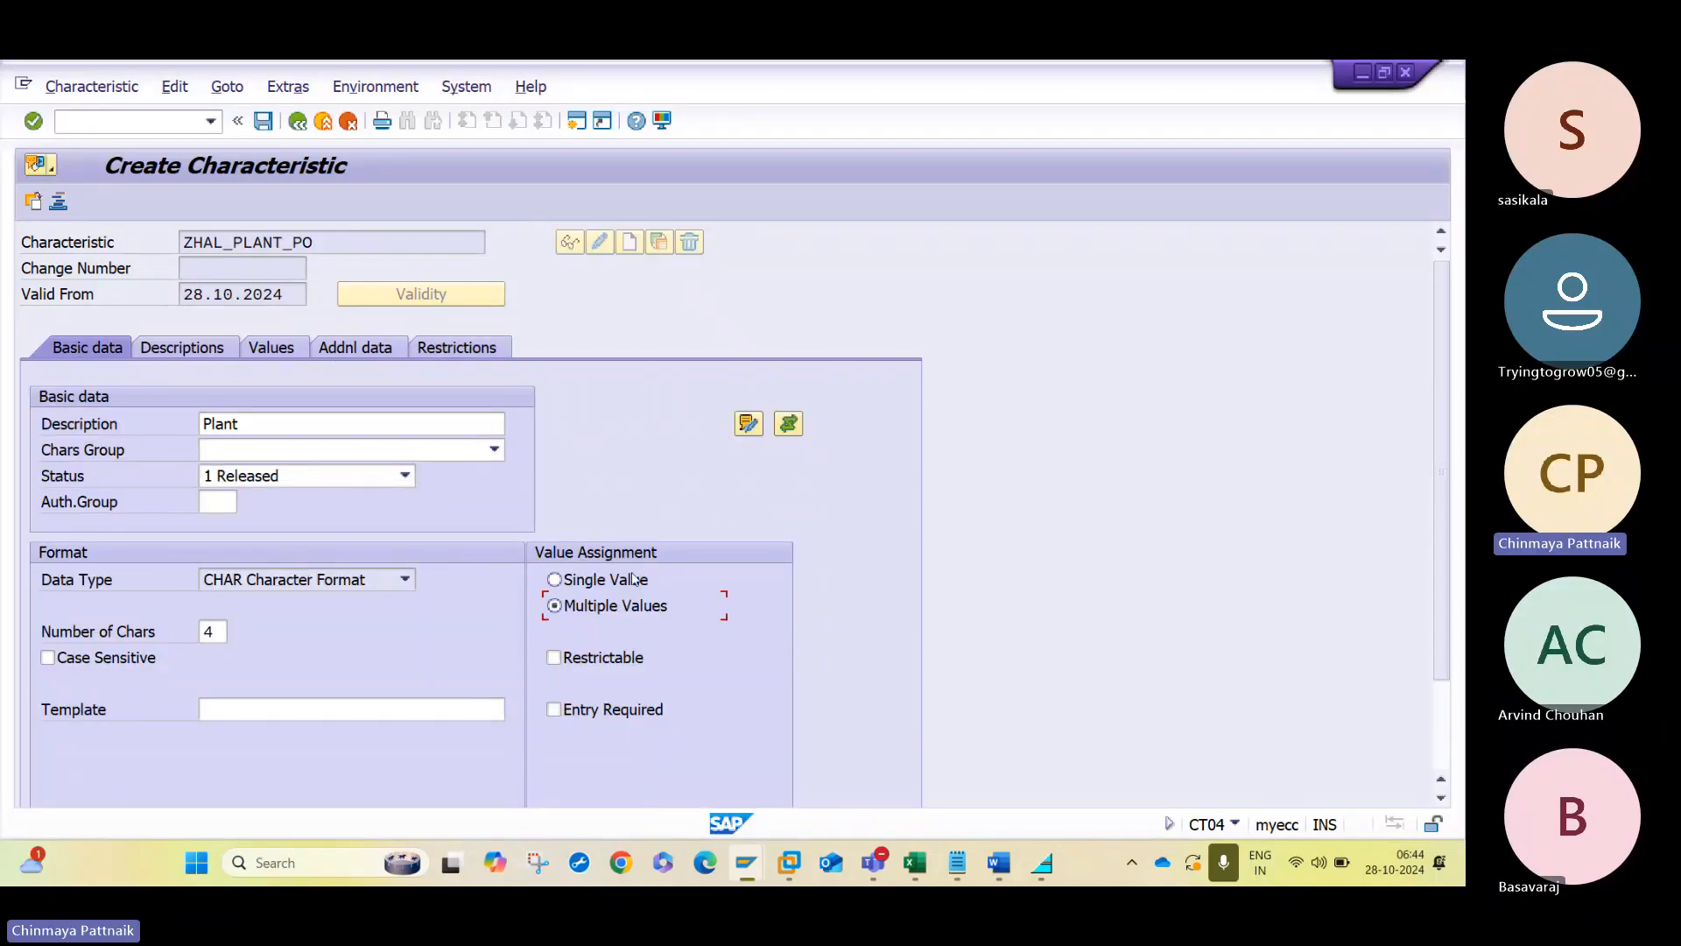
click(632, 570)
- Switch to the Word notes, copy the name ZHAL_NETVAL_PO, and return to the plant characteristic in SAP
click(358, 241)
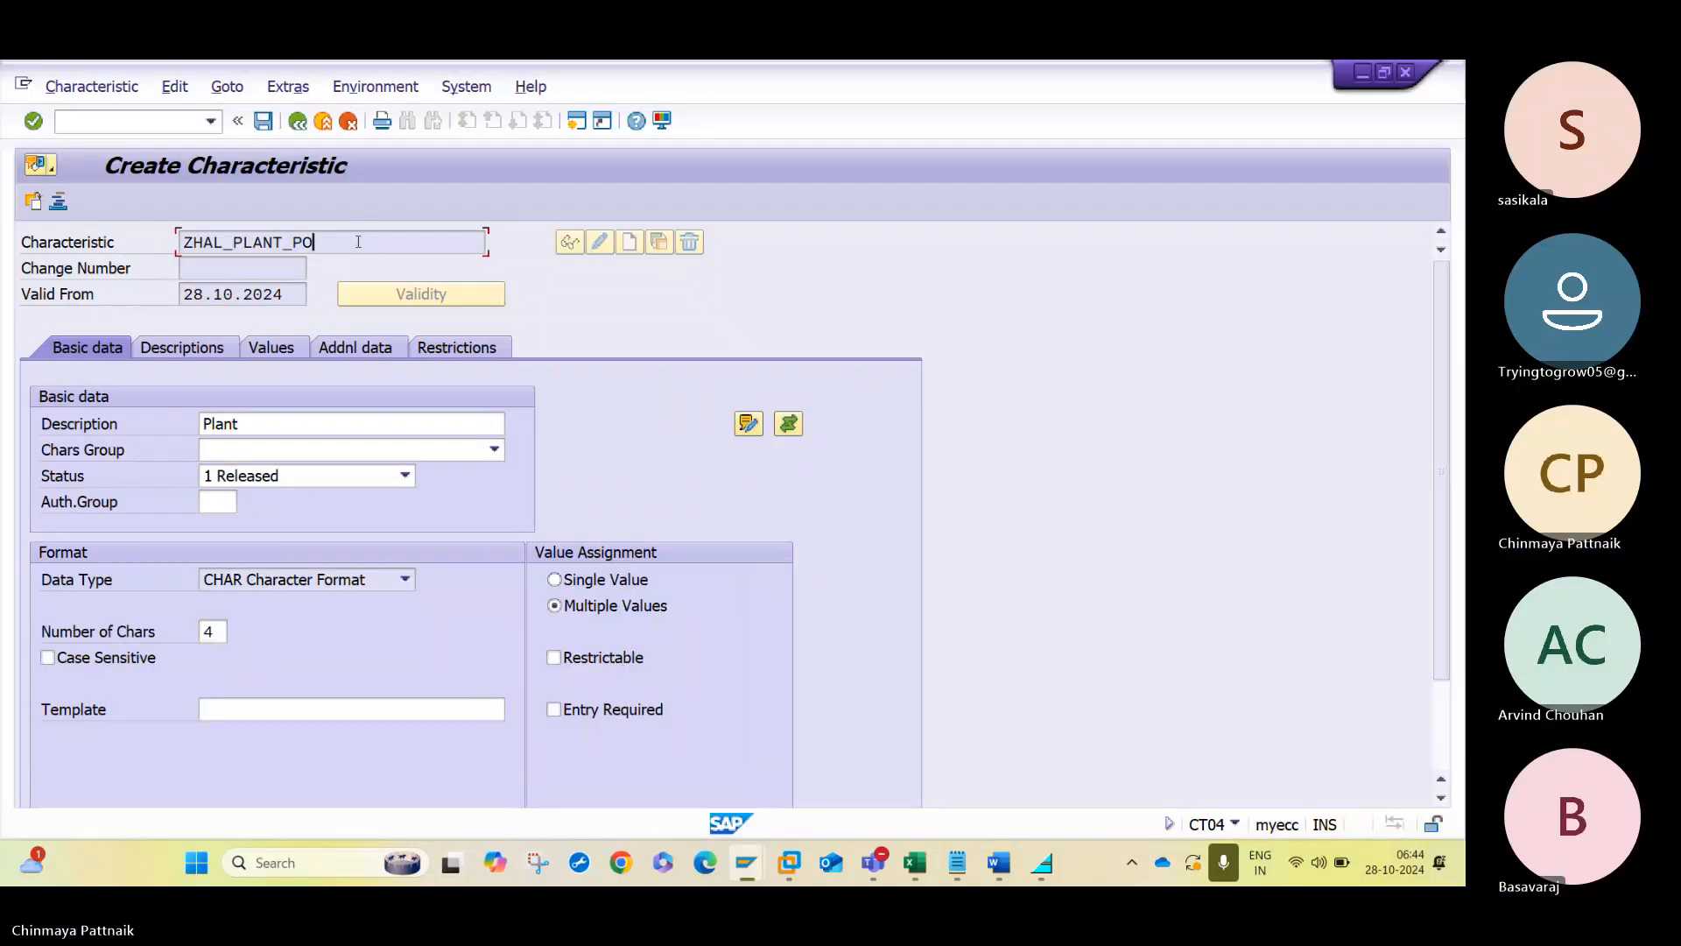
double_click(358, 241)
key(alt+Tab)
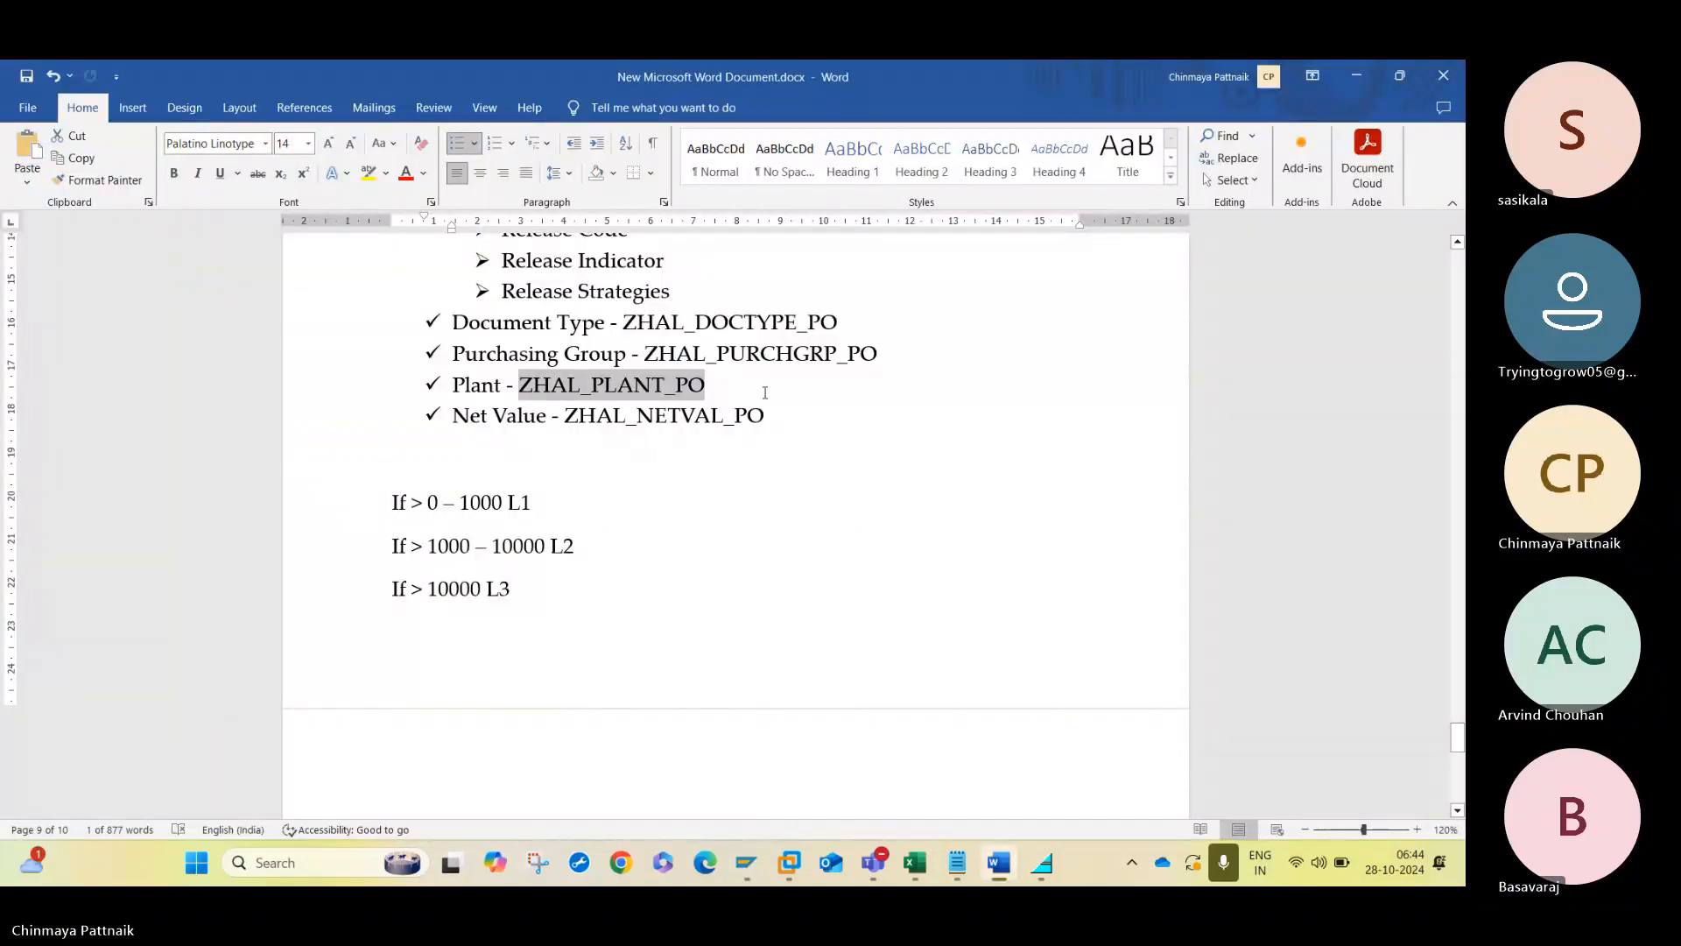
drag(767, 415, 576, 422)
key(ctrl+c)
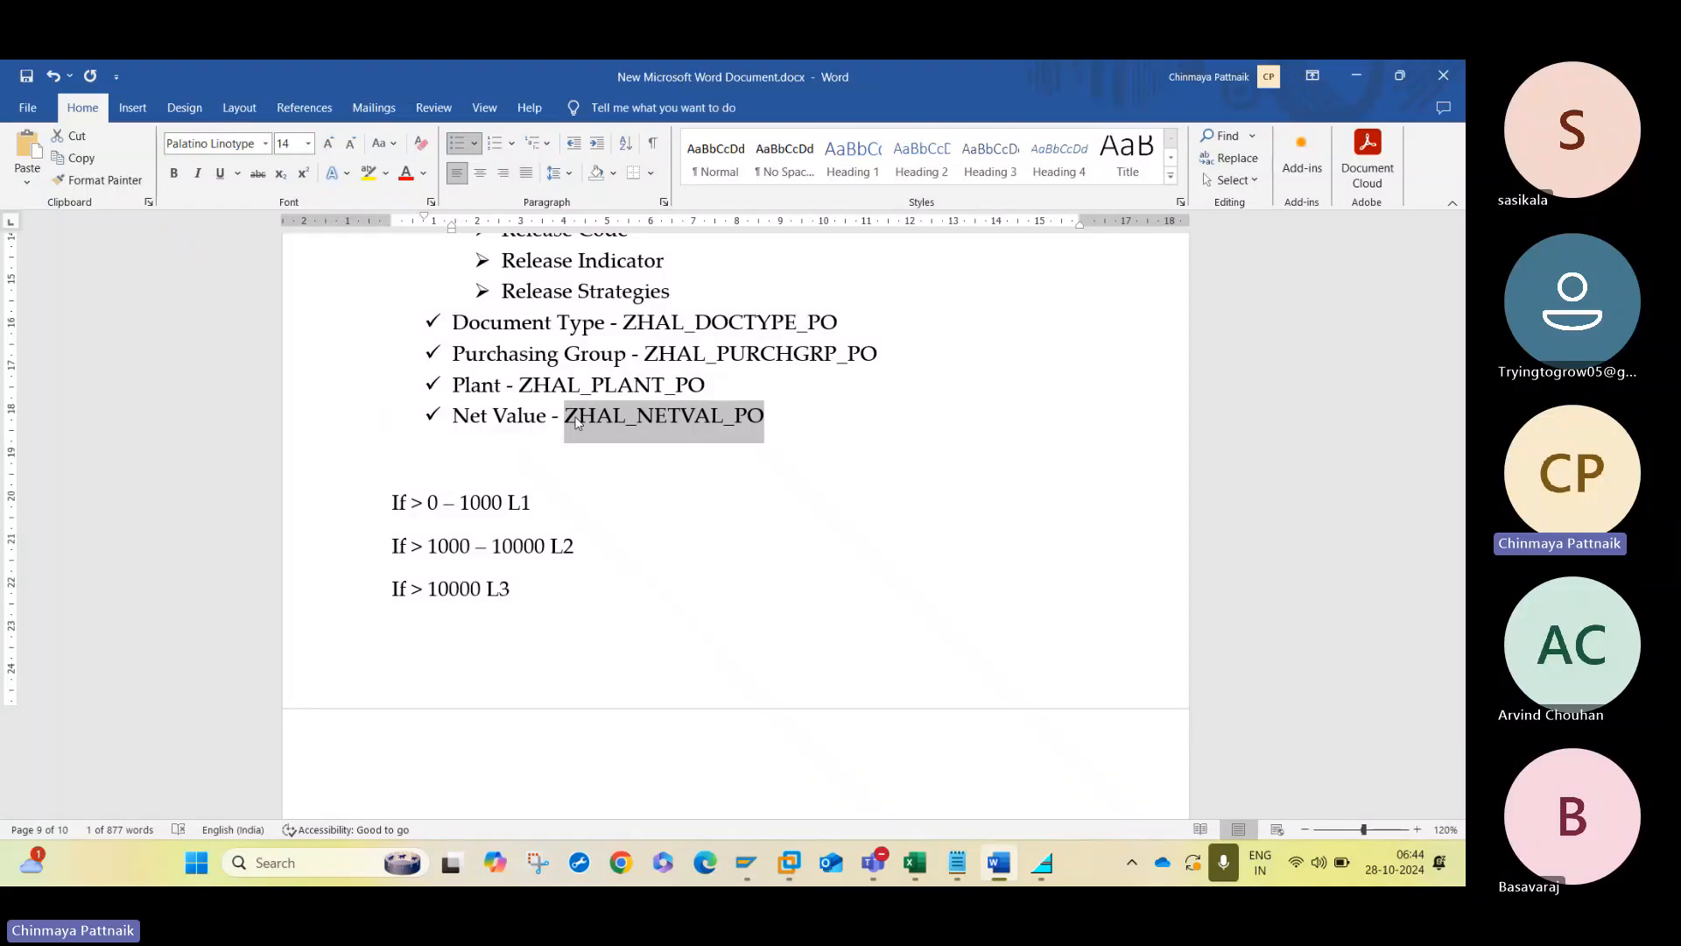
click(578, 423)
key(alt+Tab)
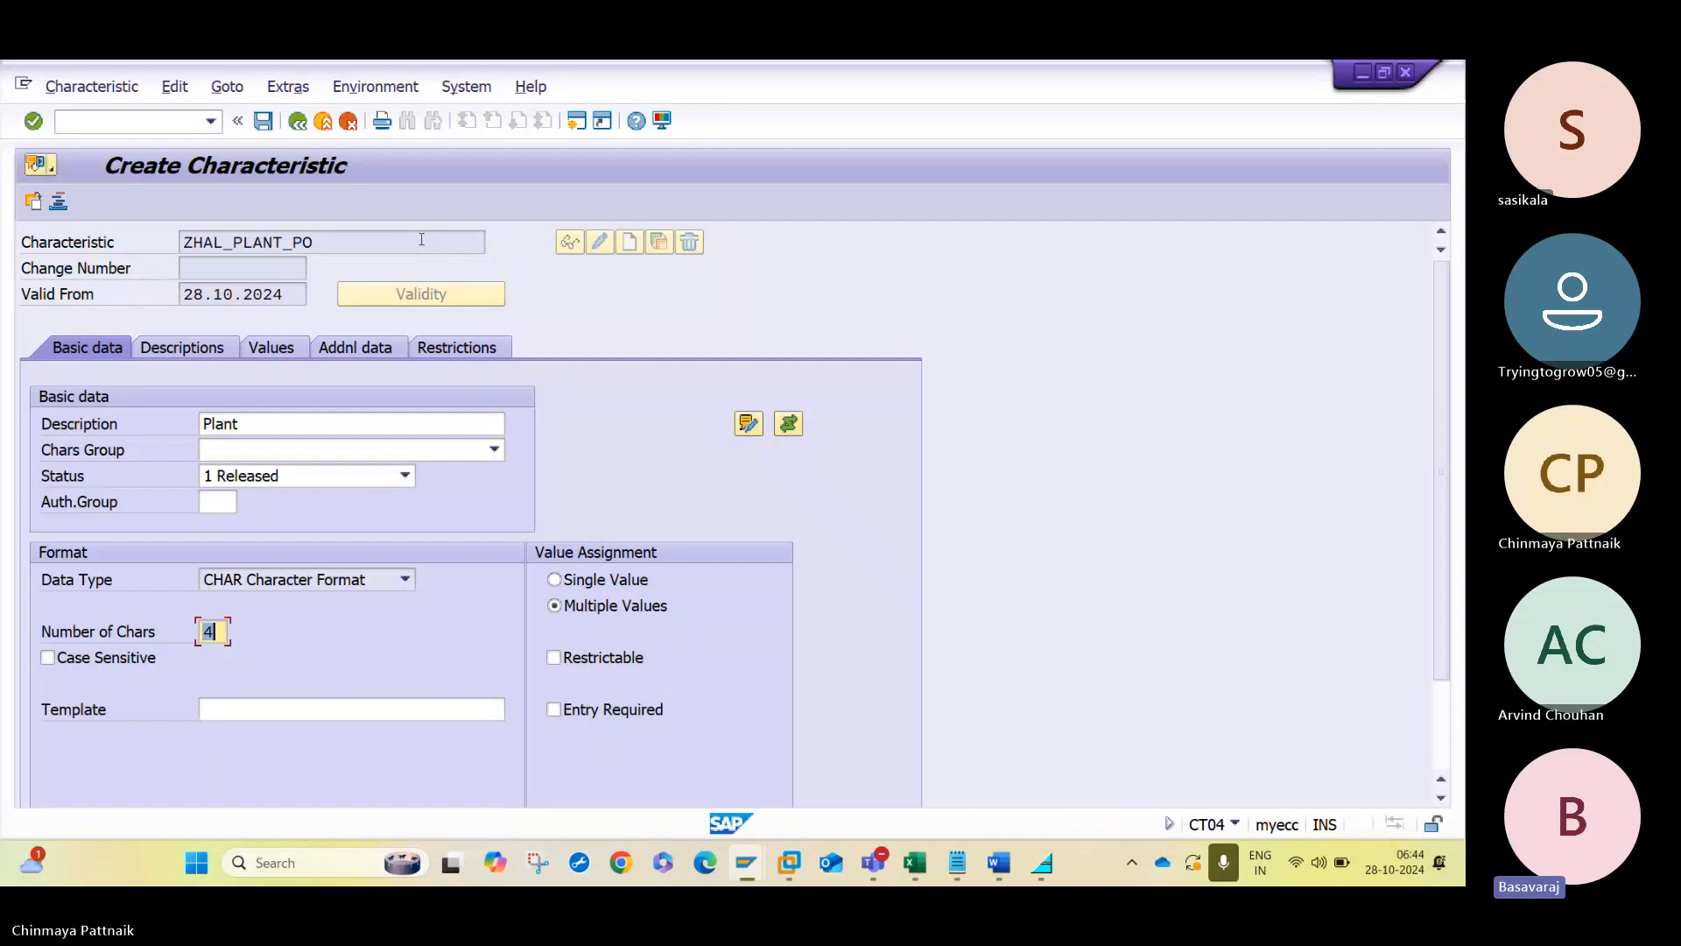
- Check the plant characteristic's settings, leave its allowed values empty, and save it
click(396, 349)
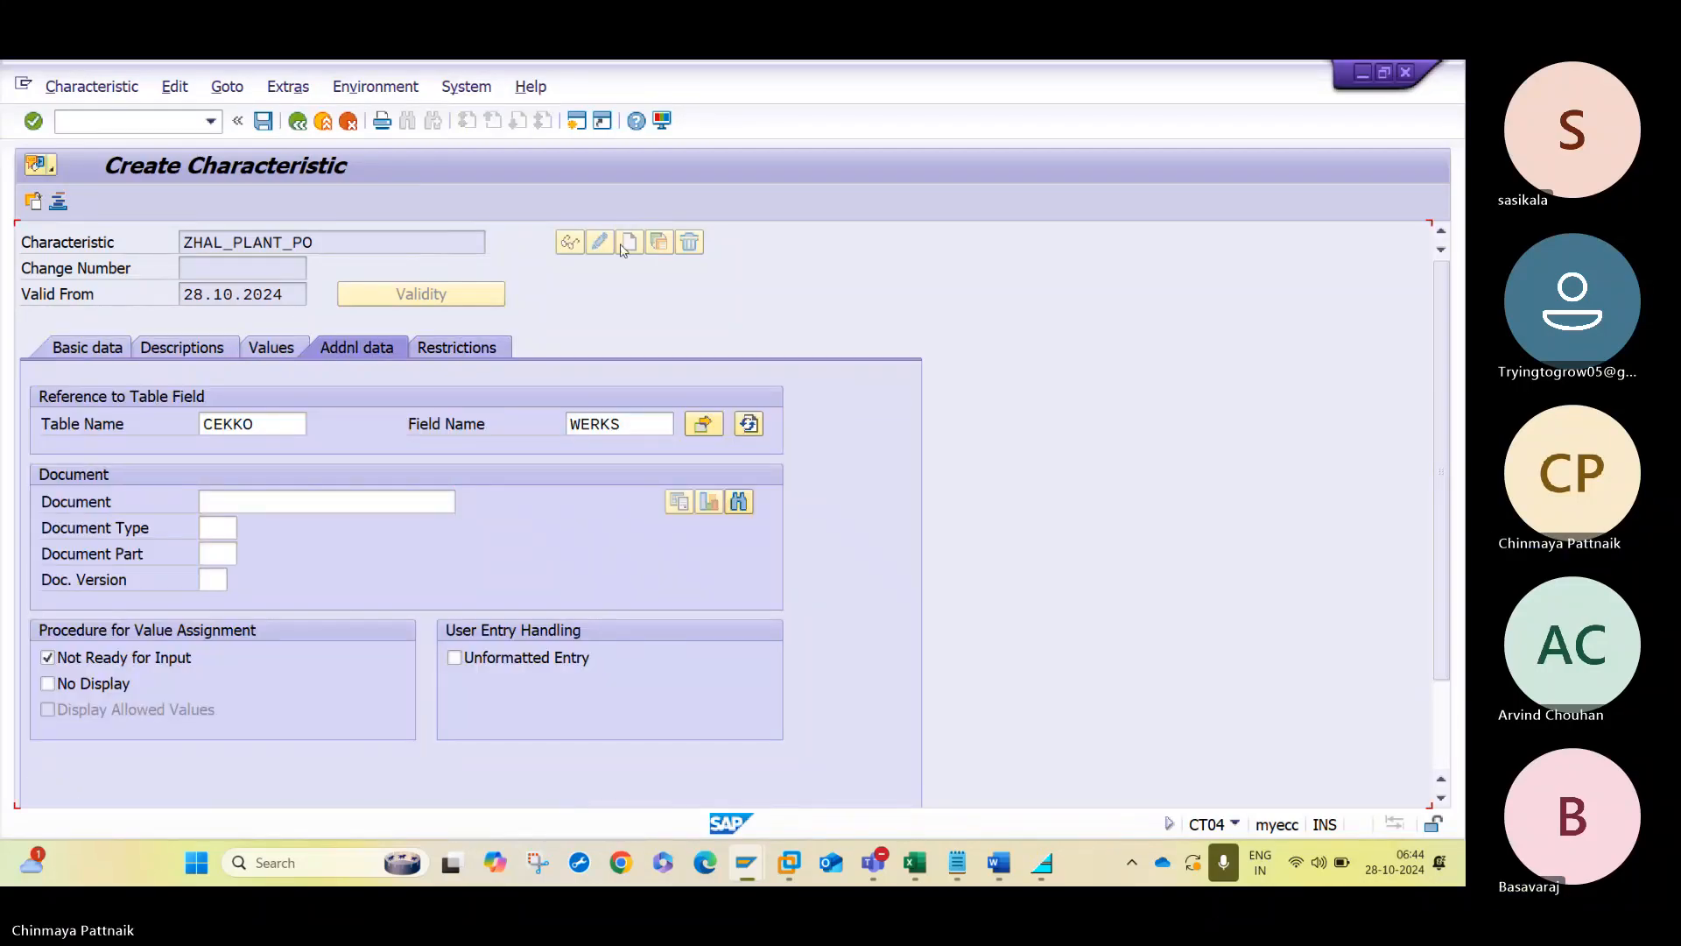
click(480, 347)
click(297, 121)
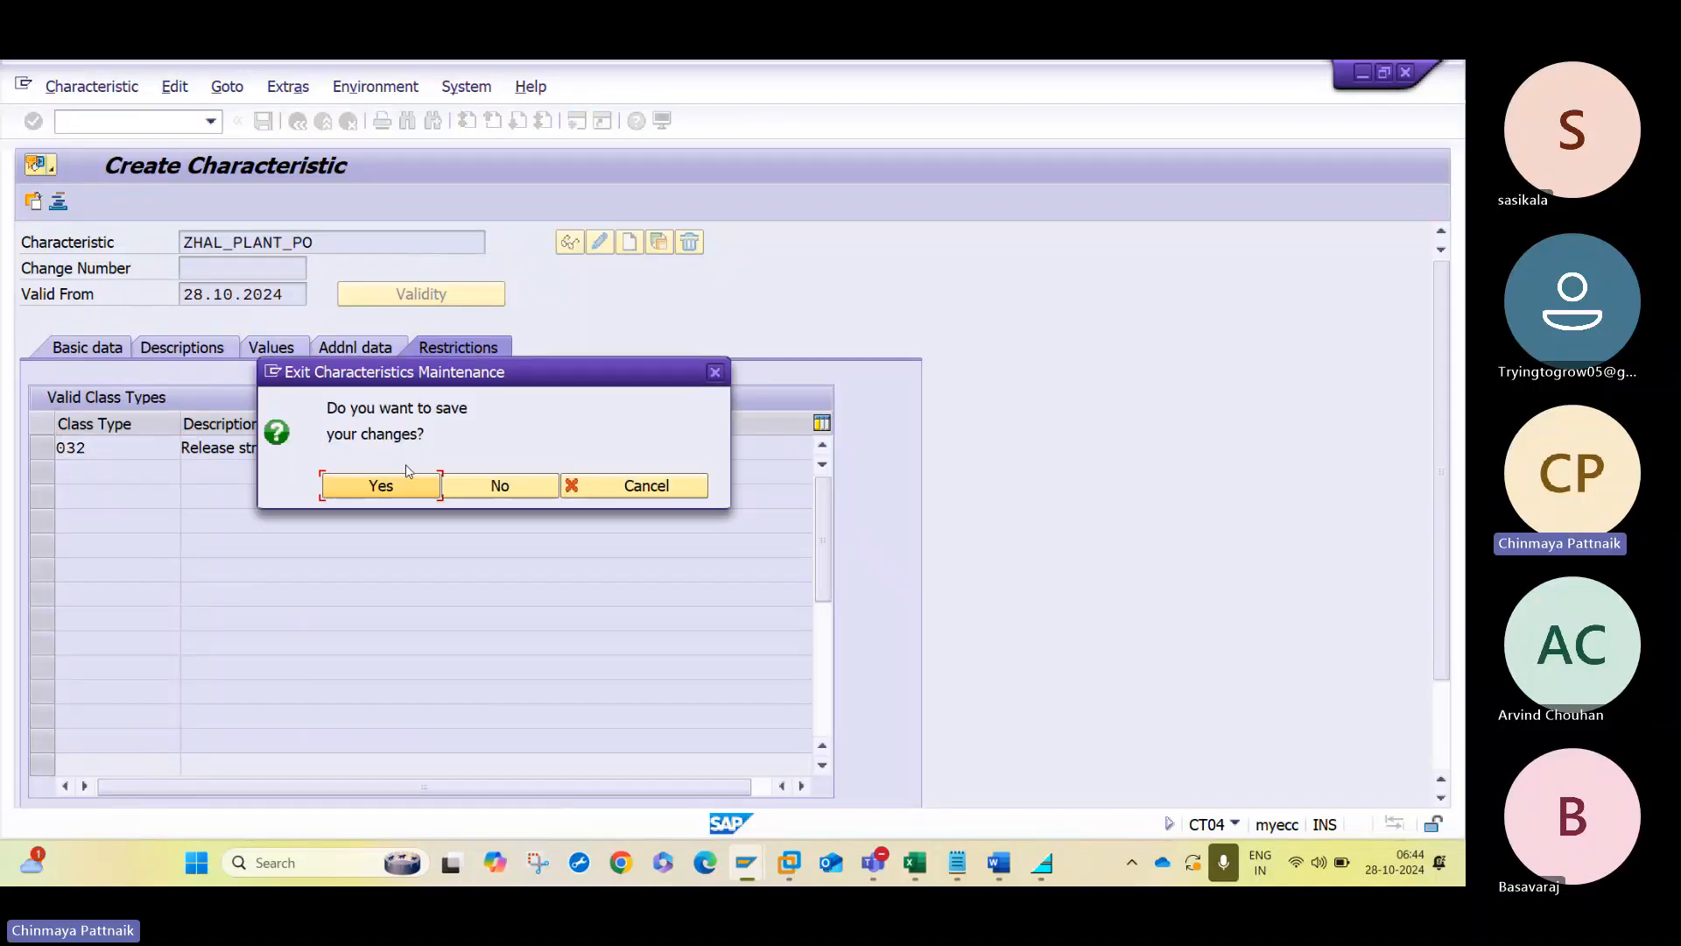
click(573, 485)
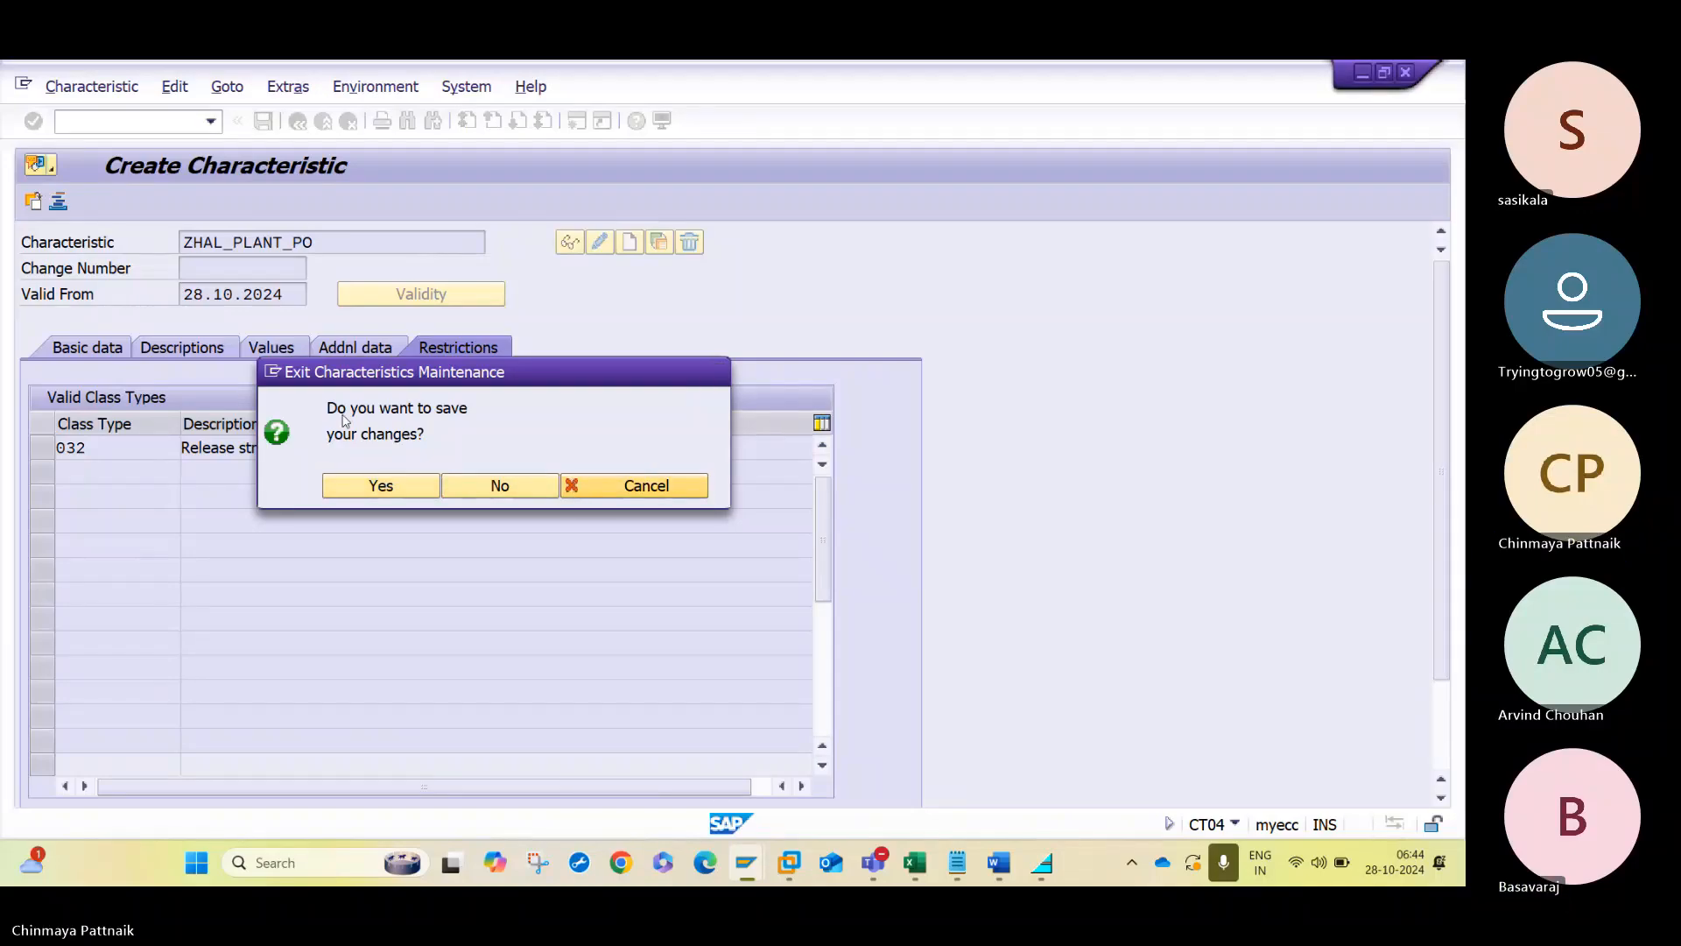
click(96, 346)
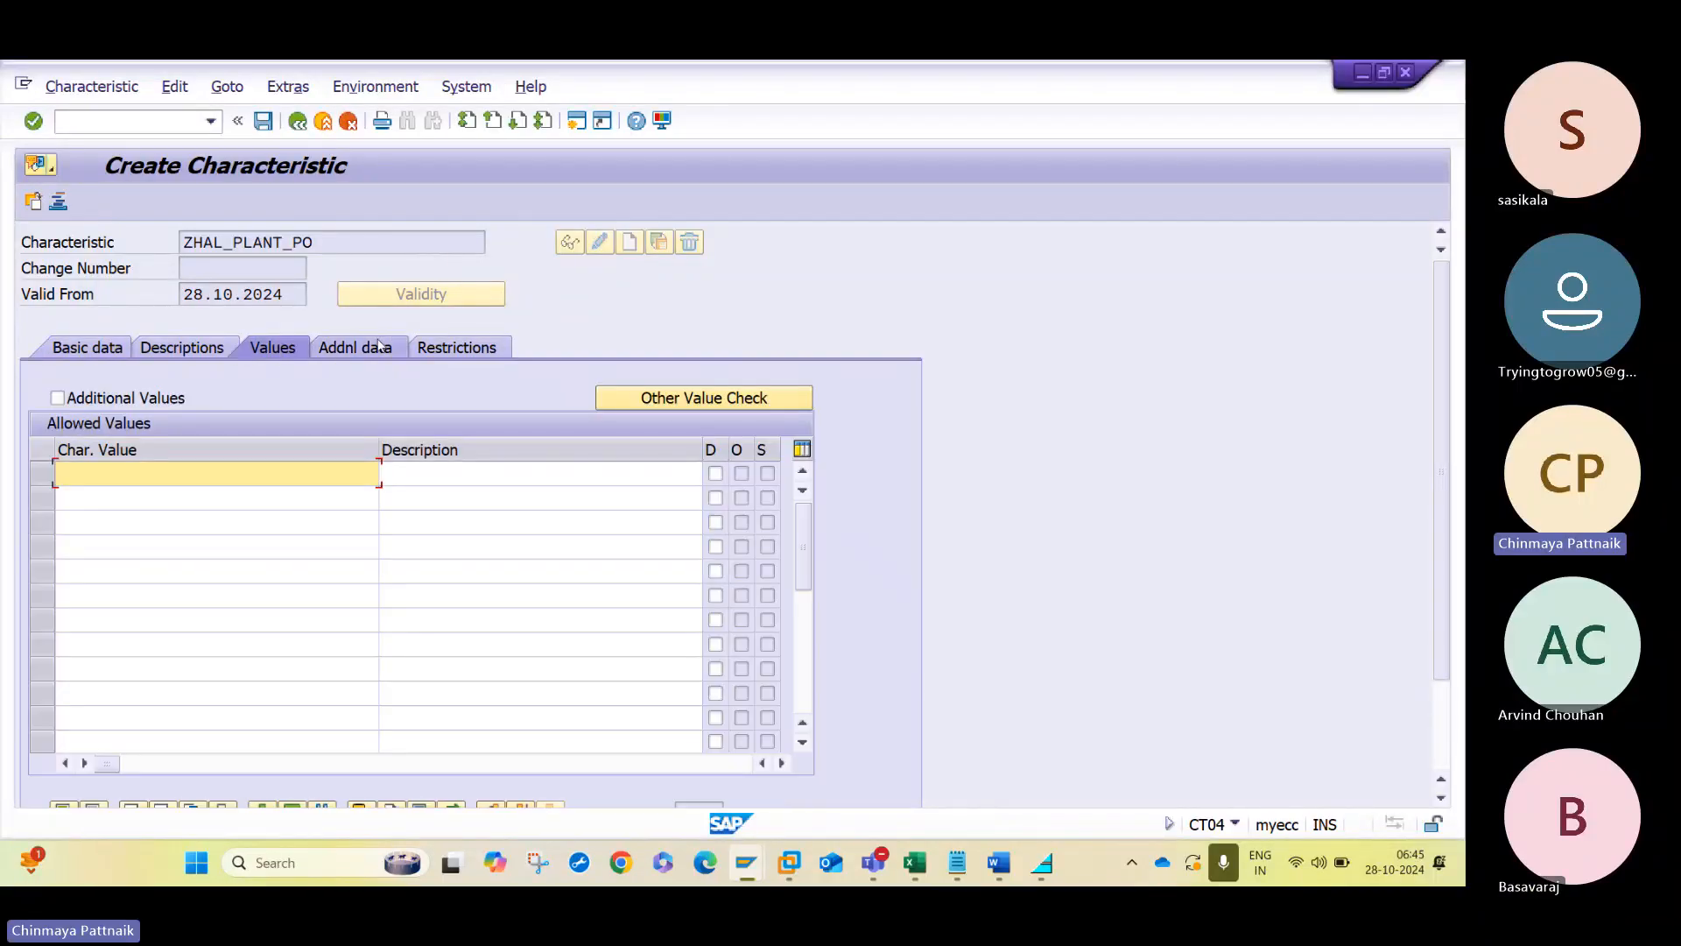
click(378, 346)
click(440, 347)
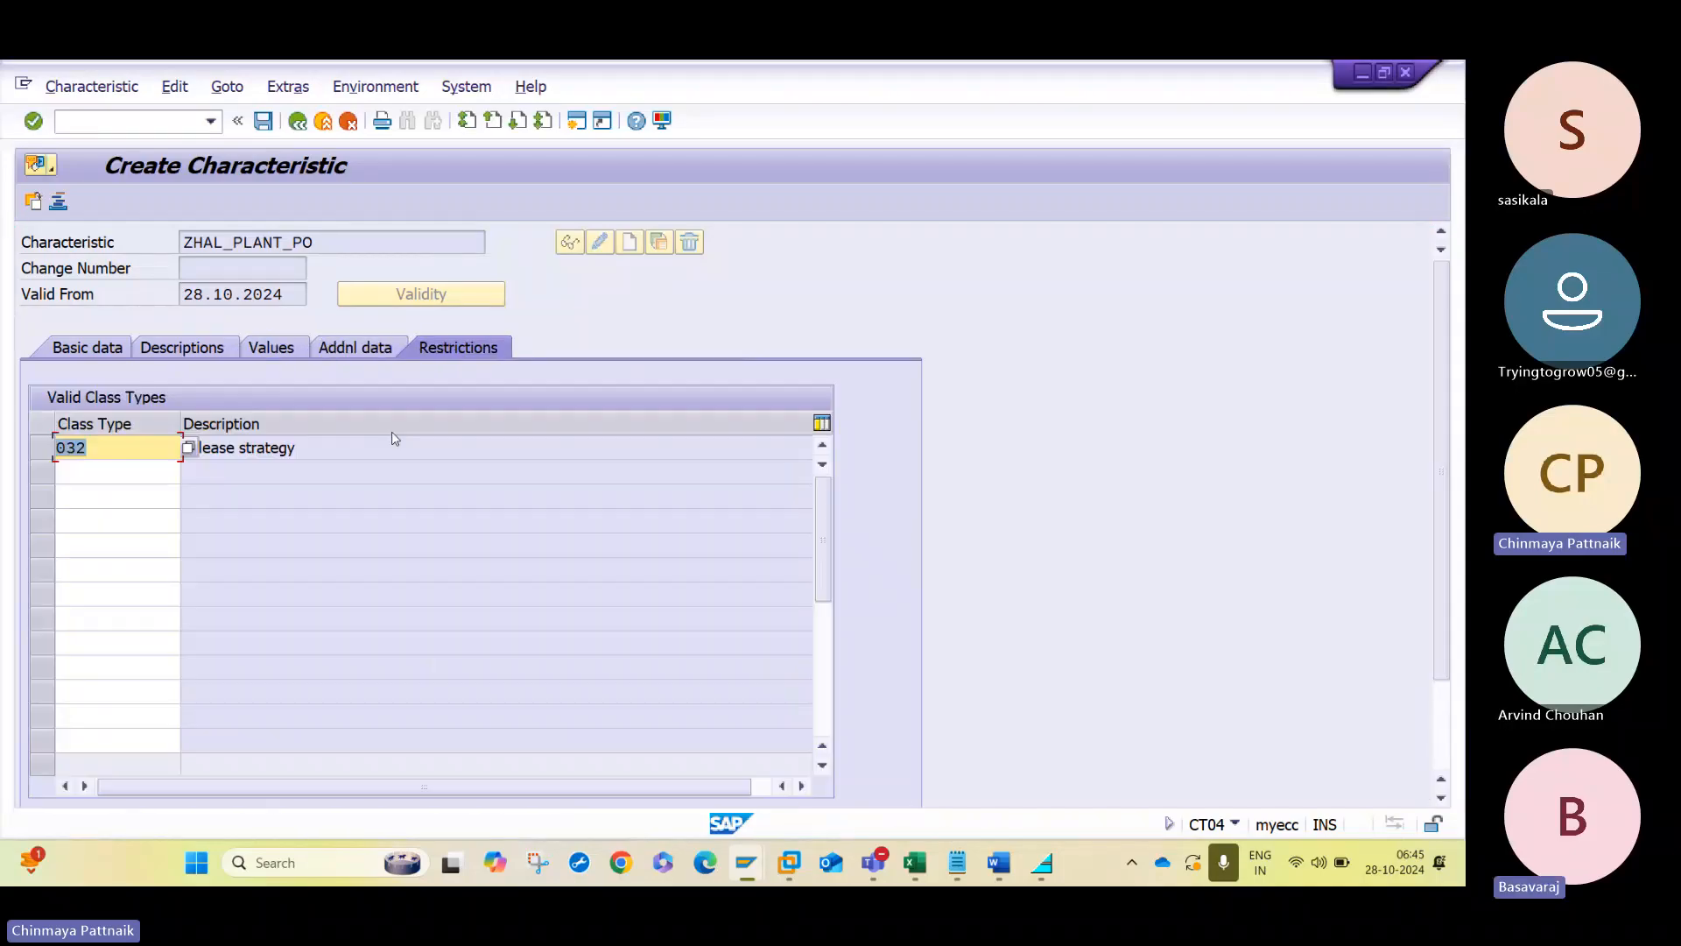
click(262, 121)
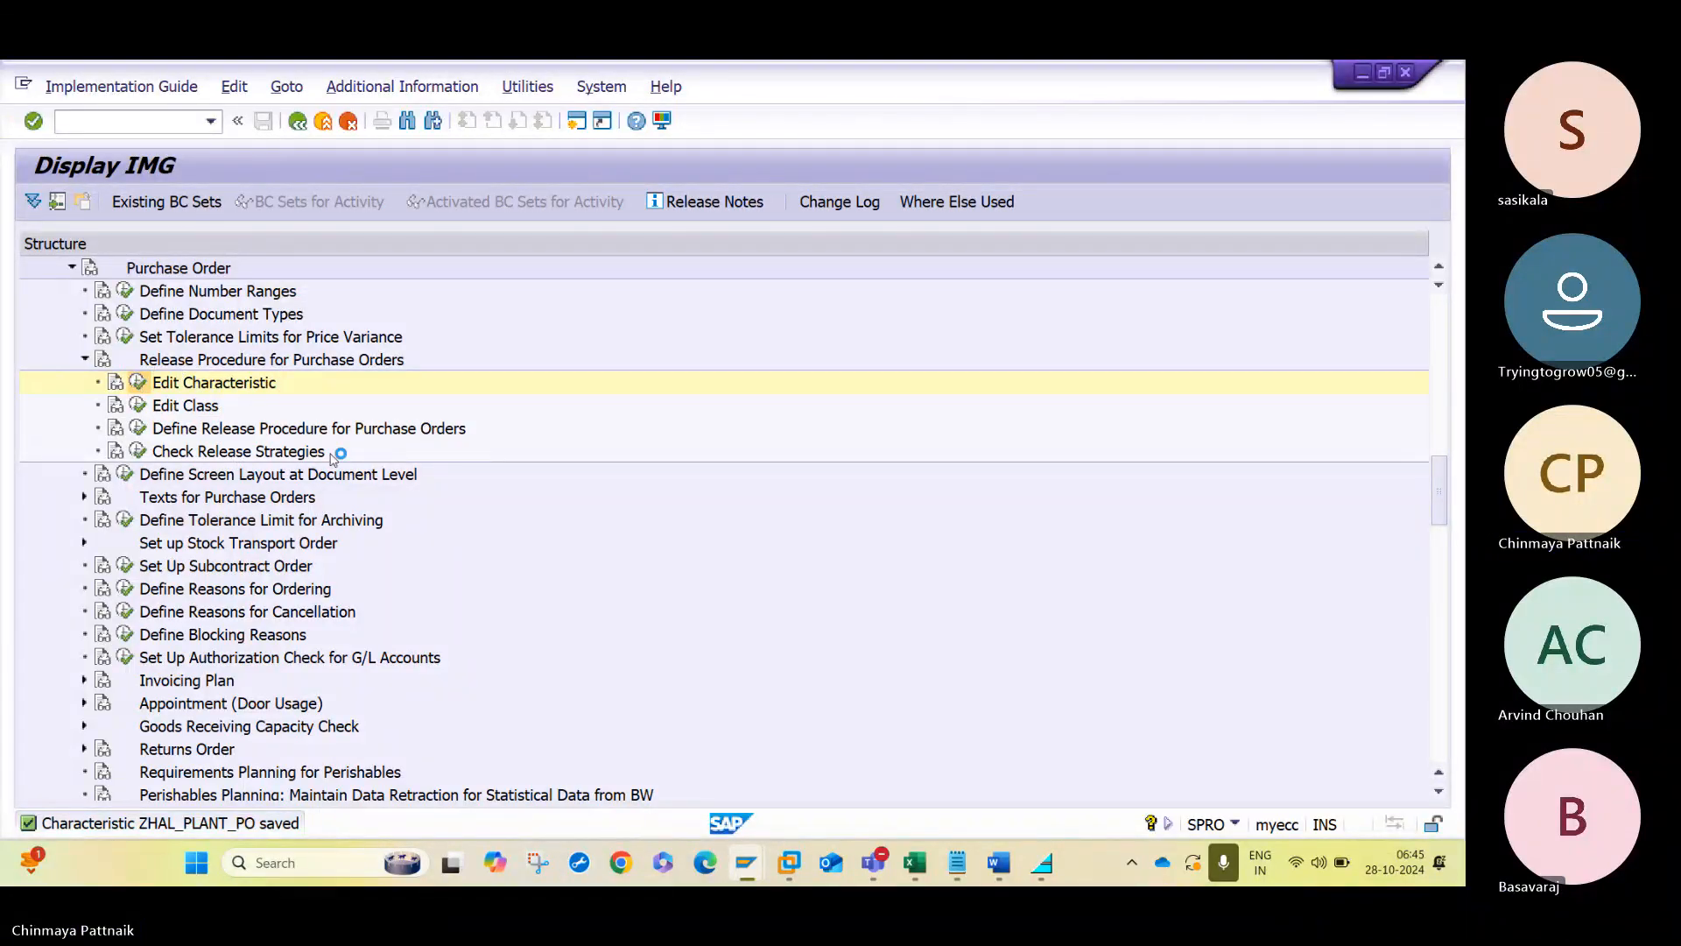
- Start creating the characteristic ZHAL_NETVAL_PO and link it to table CEKKO, field GNETW
key(ctrl+v)
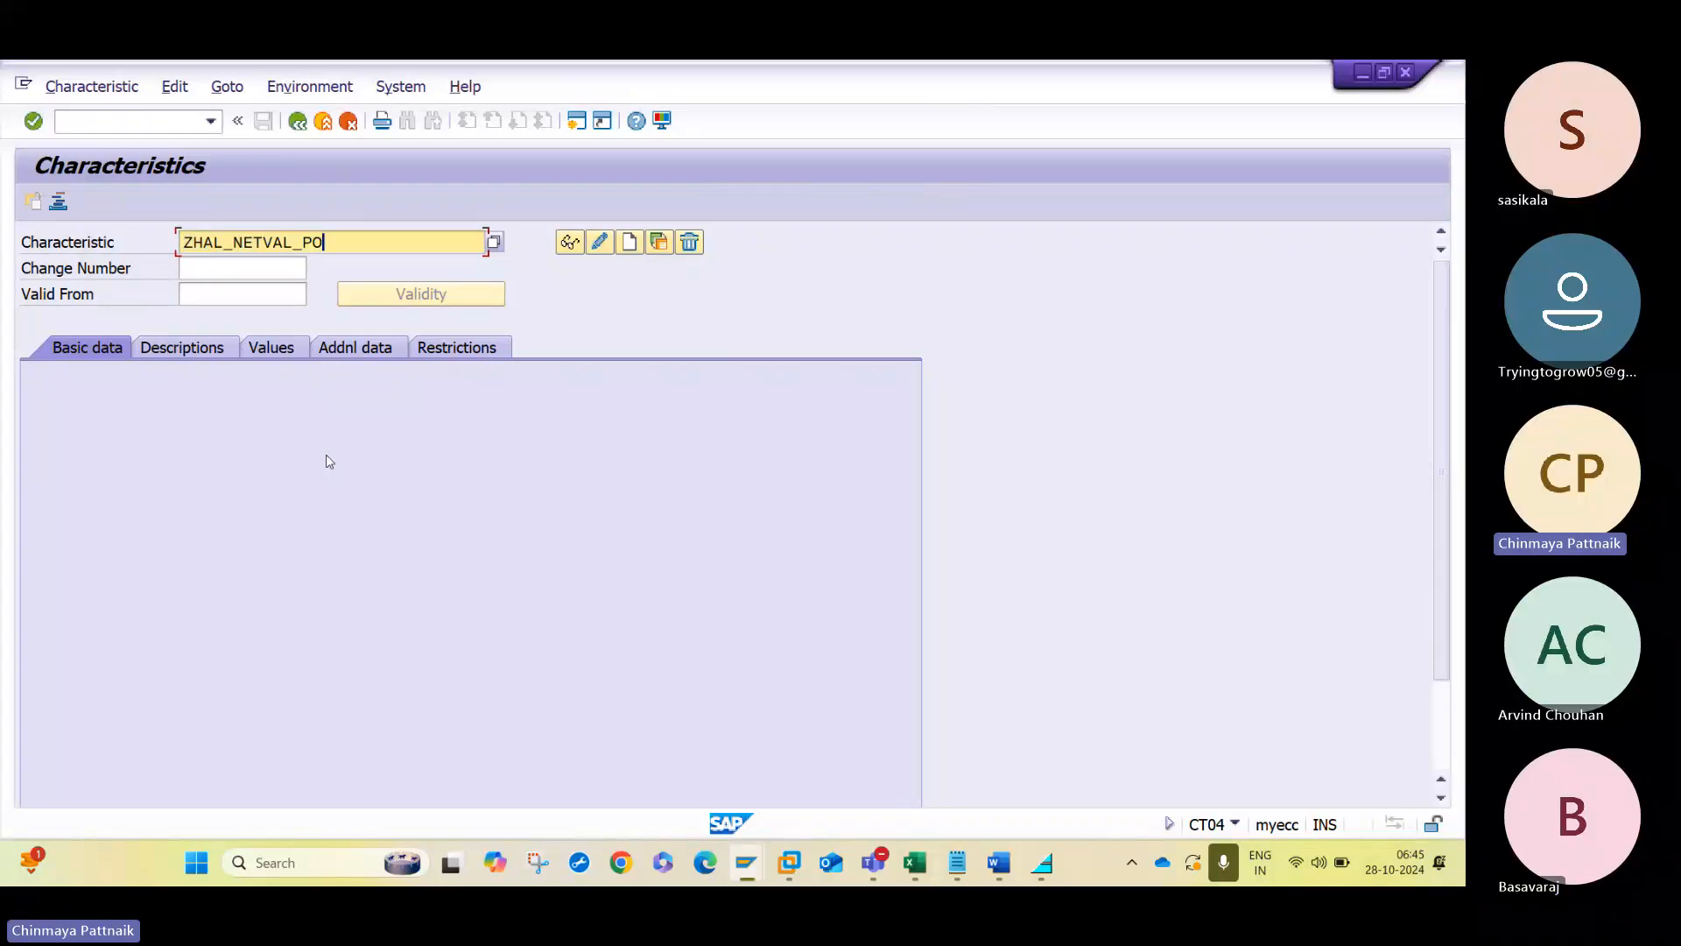
click(630, 242)
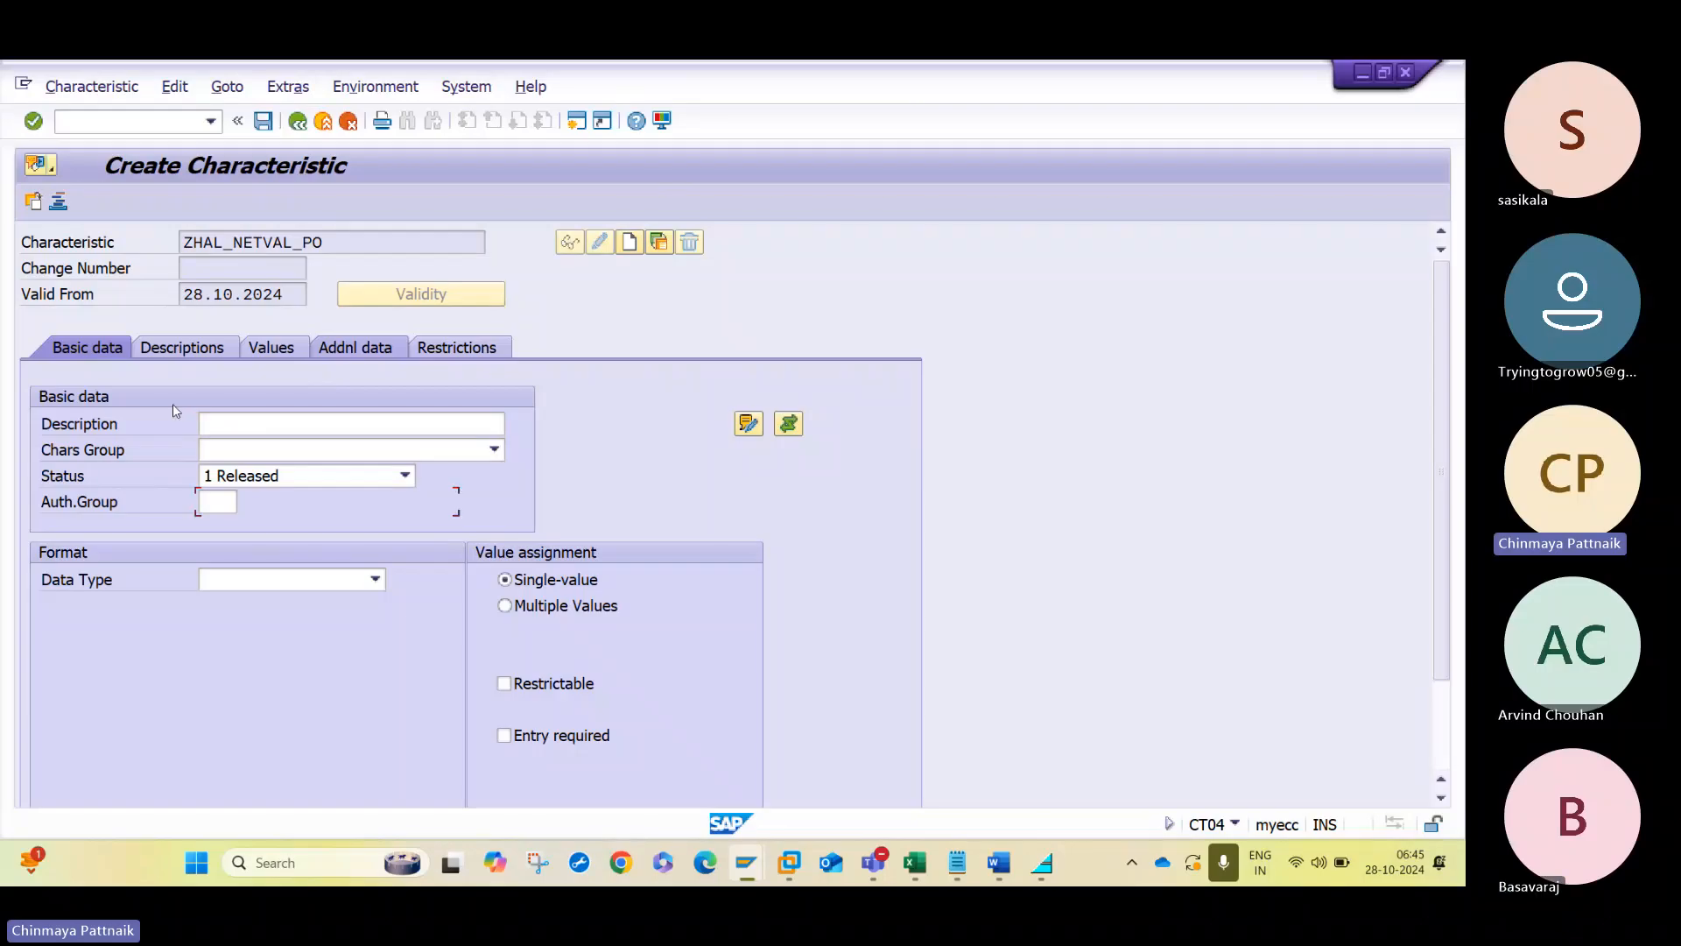
click(261, 422)
key(Down)
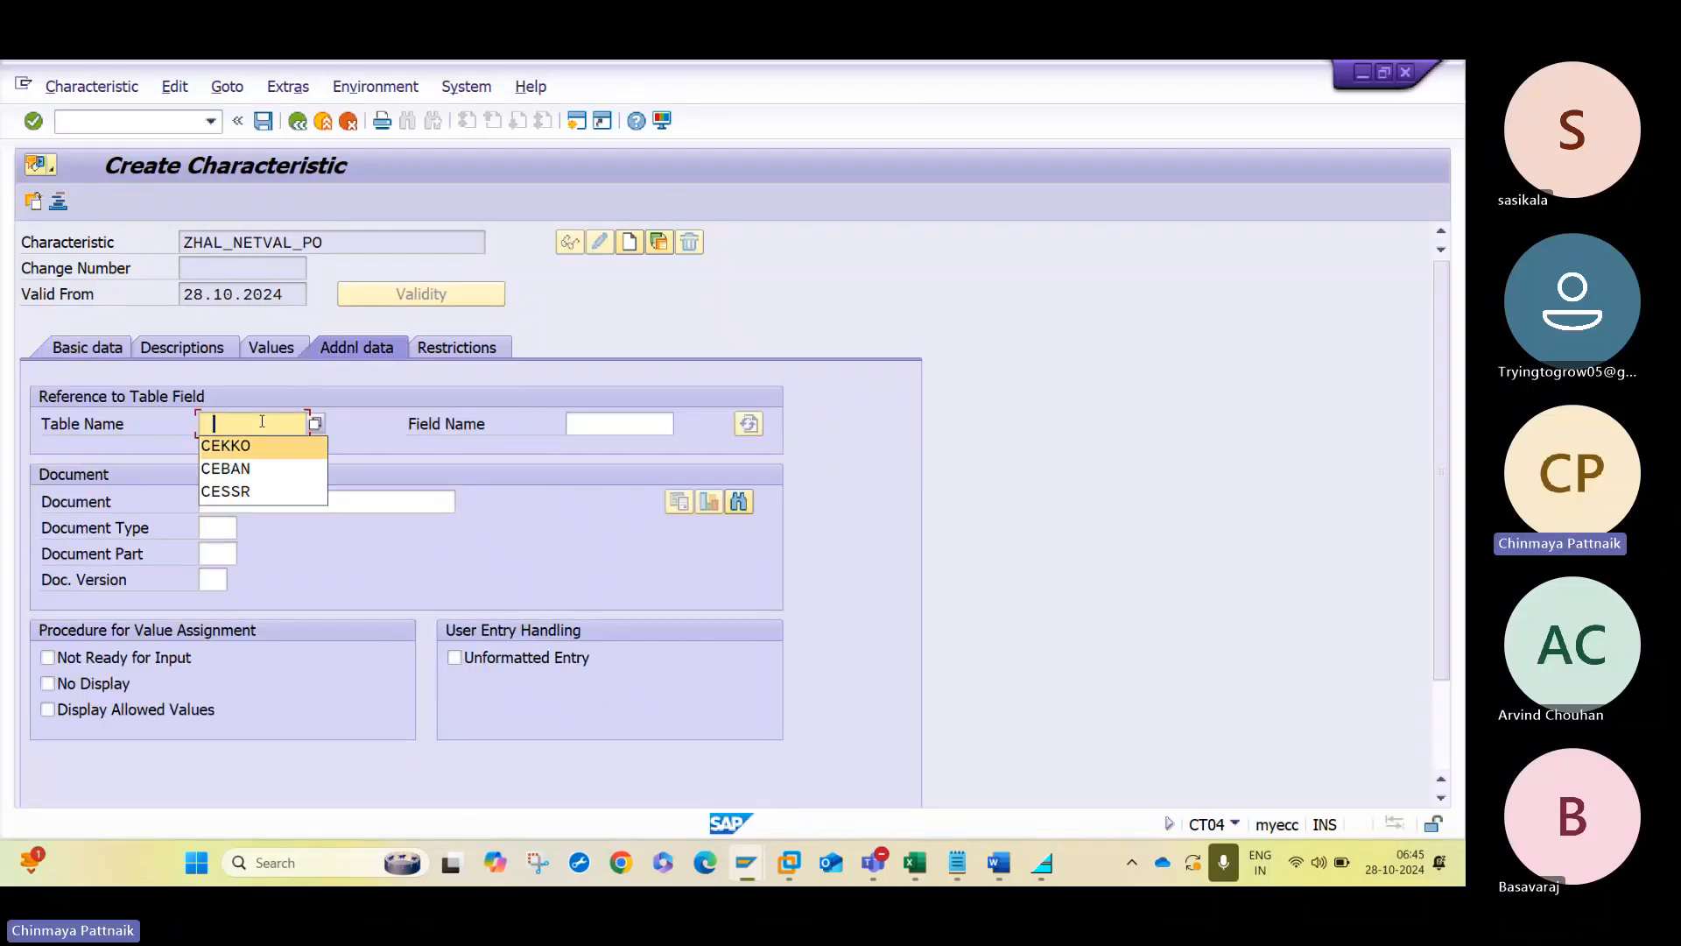
key(Return)
text(B)
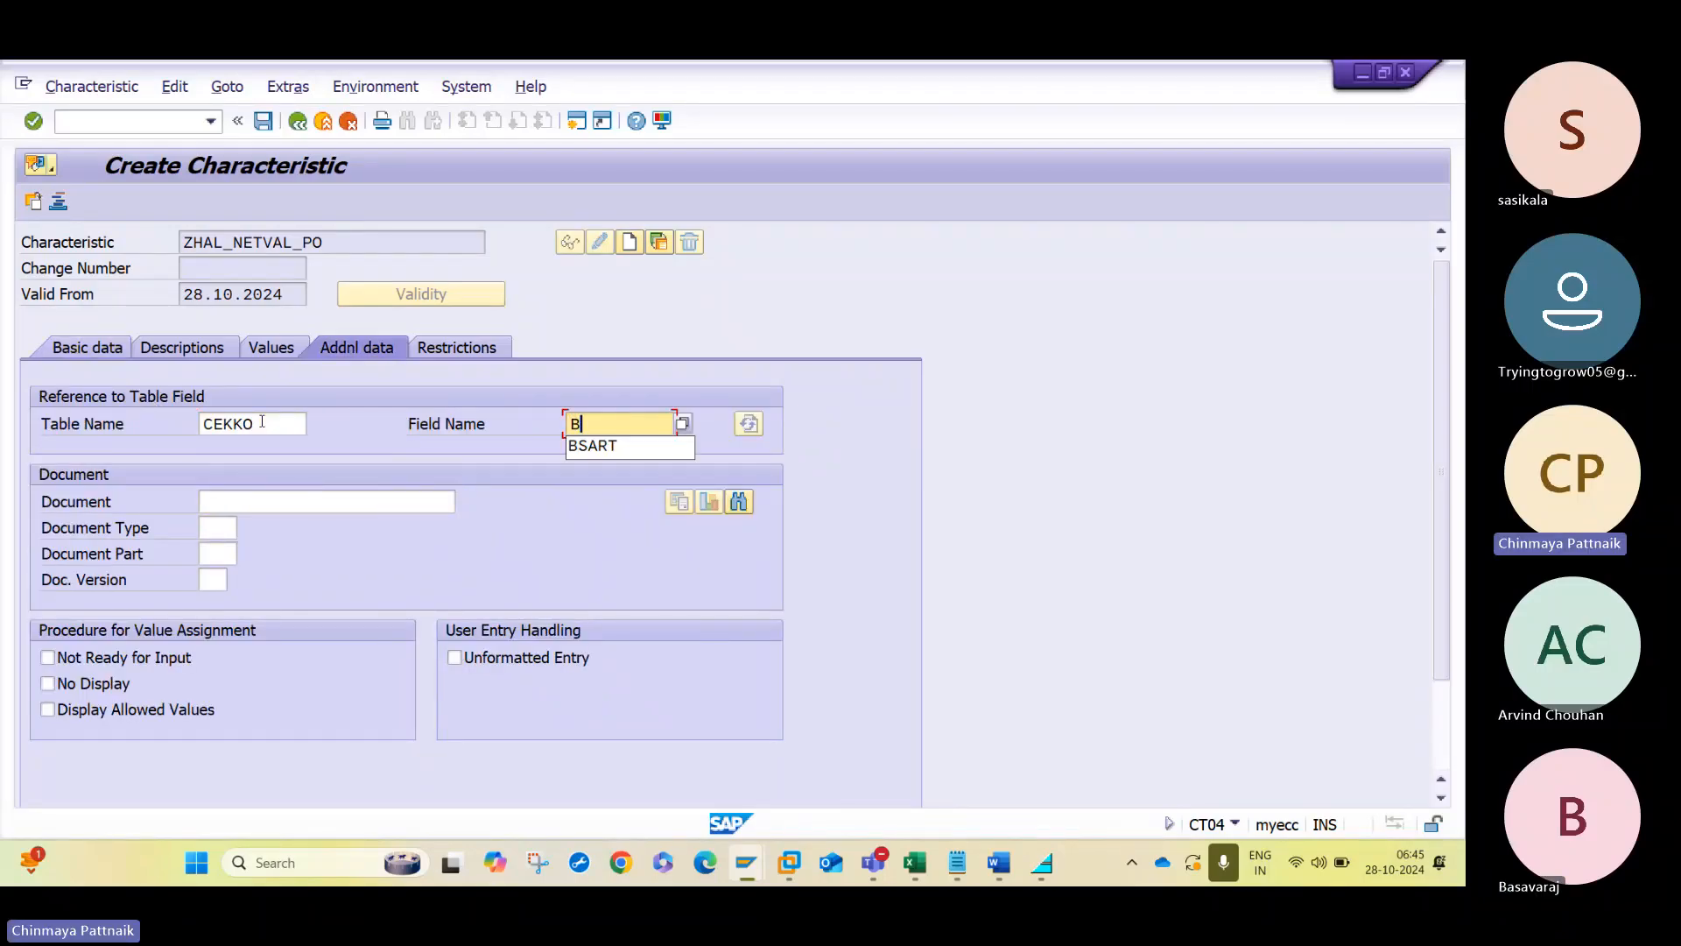
key(BackSpace)
text(G)
key(Down)
key(Return)
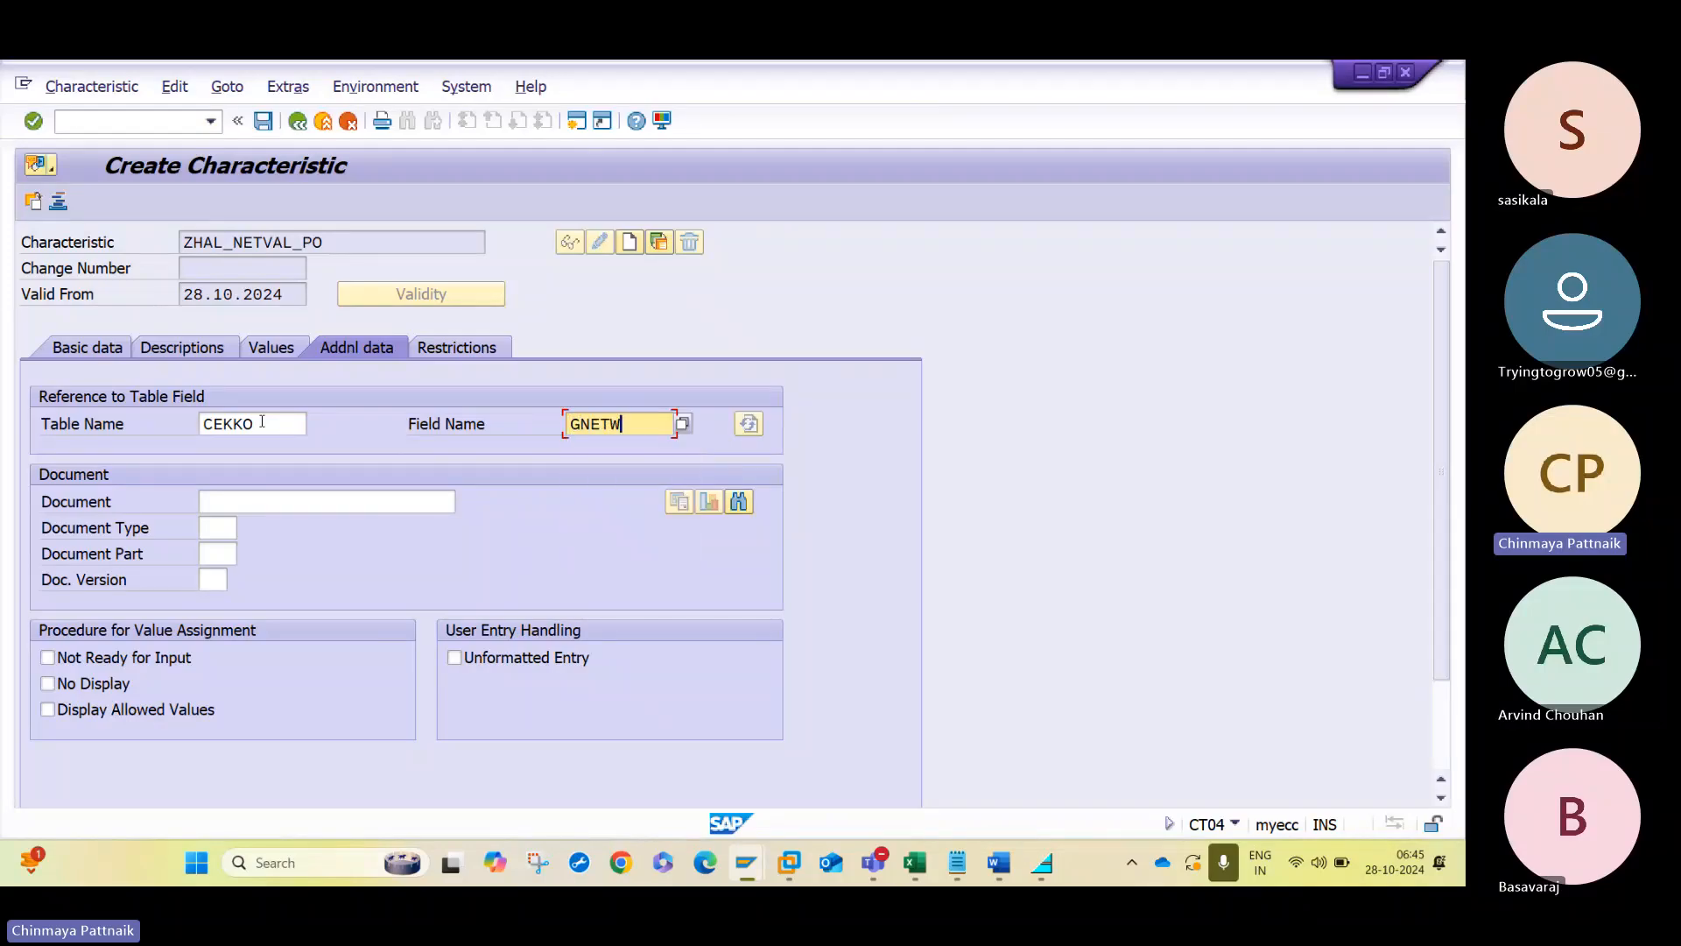
key(Return)
key(Return)
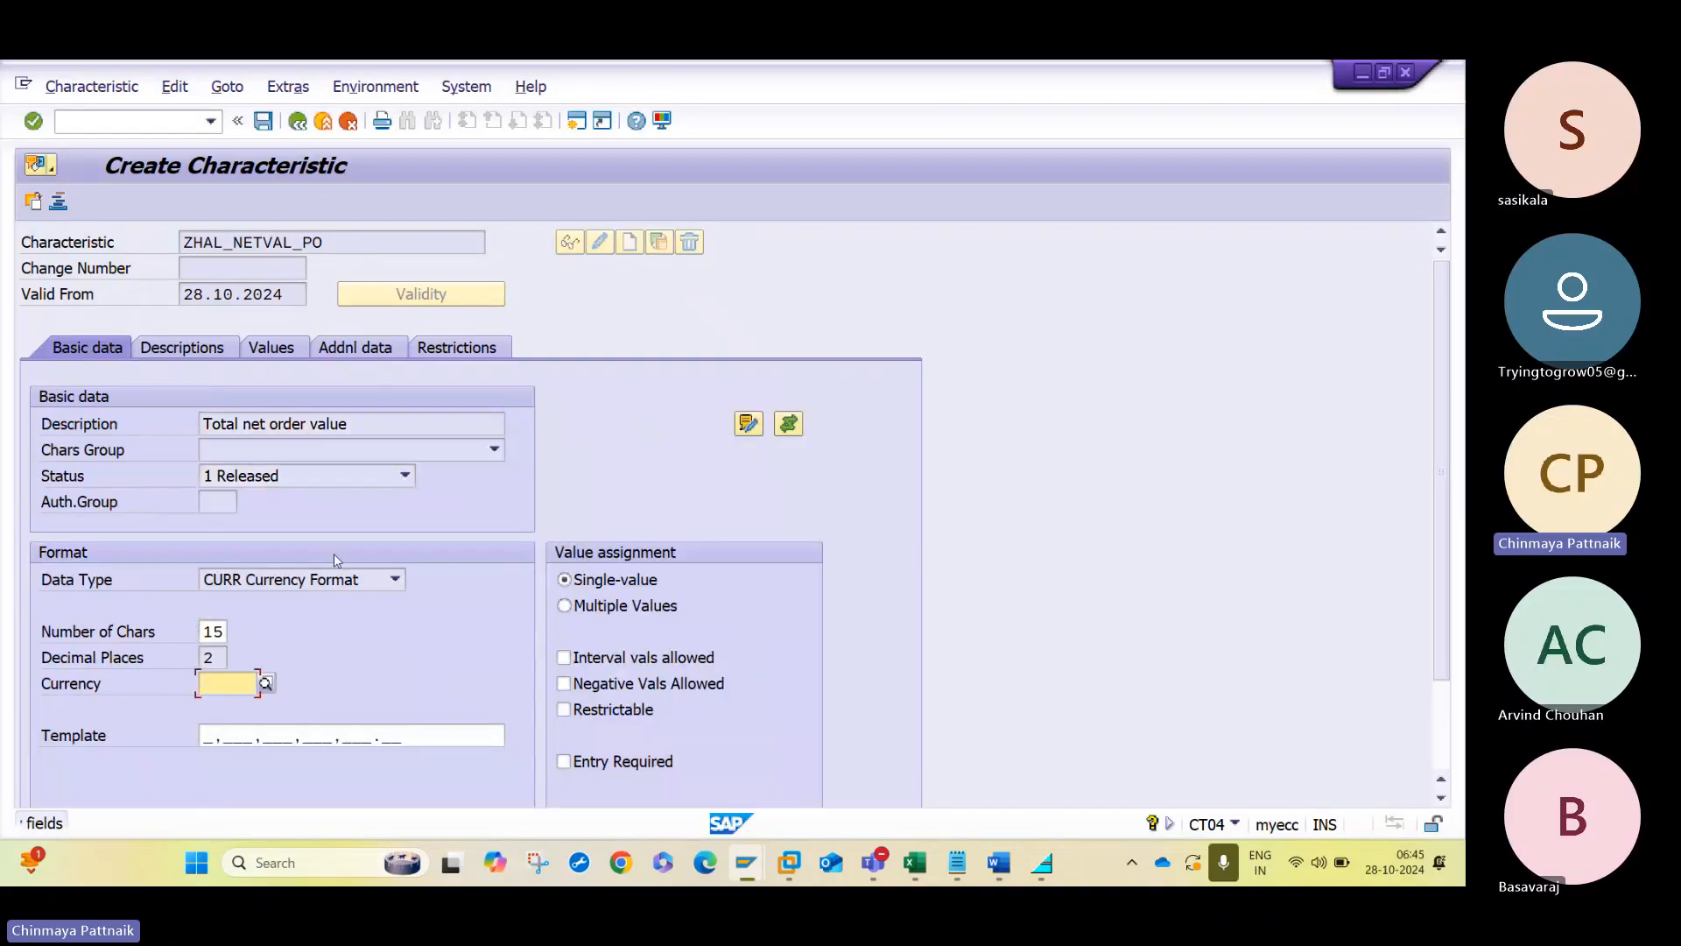
- Set the net value characteristic's currency to INR and allow multiple values, interval values and negative values
text(INR)
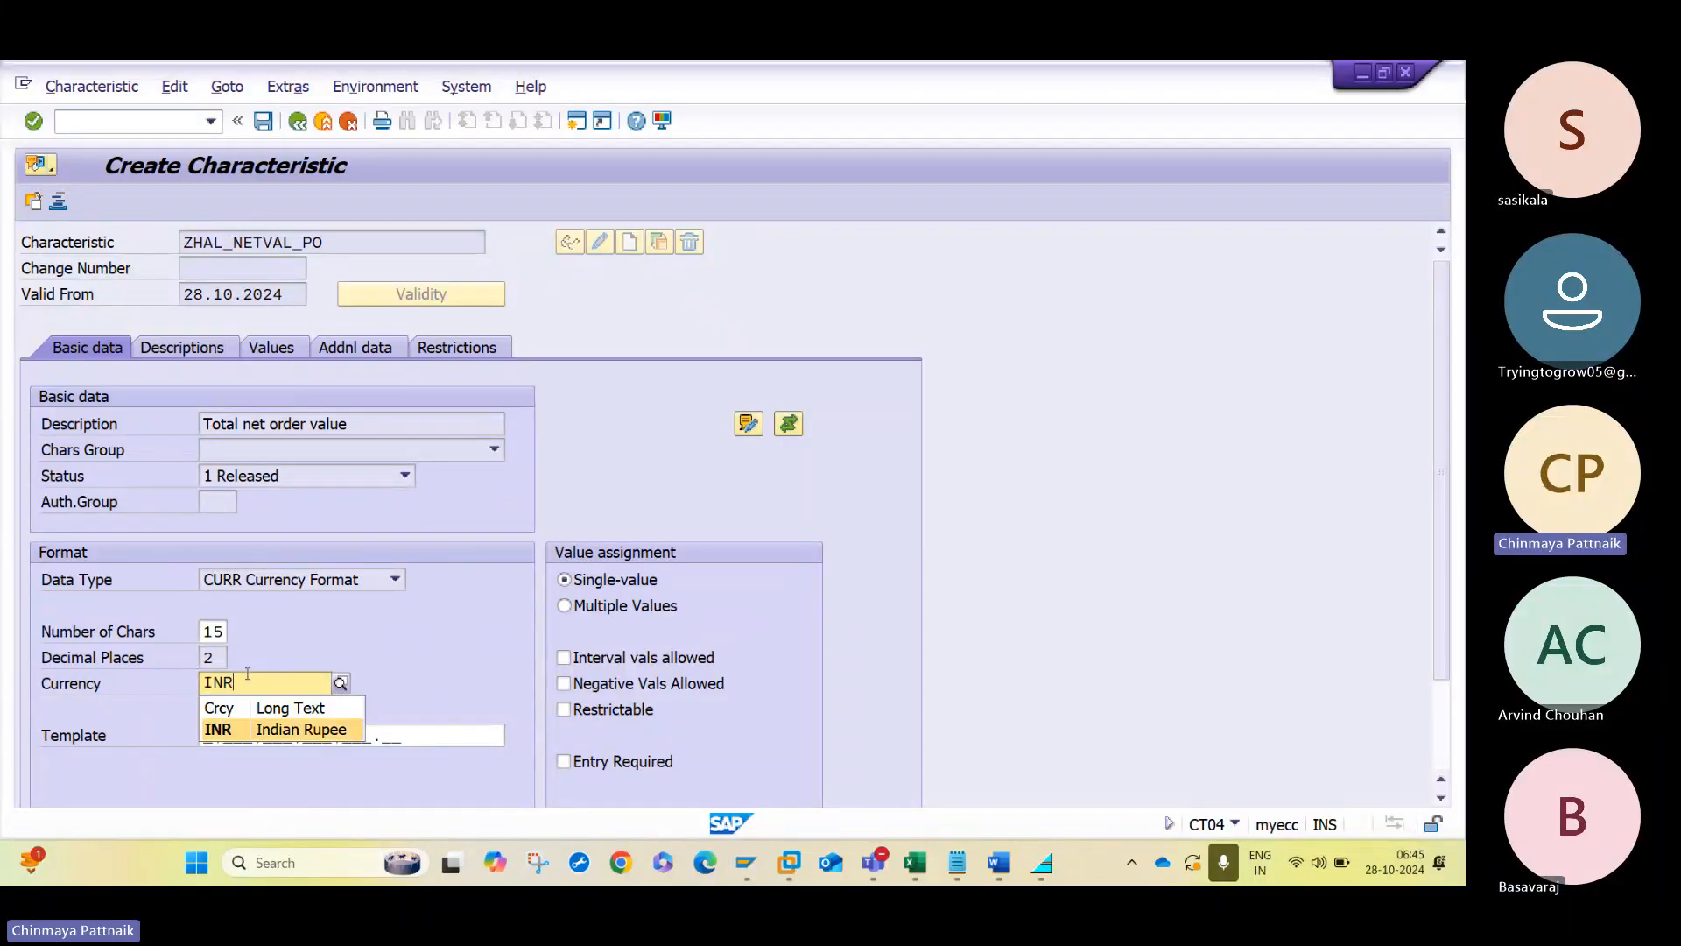
key(Return)
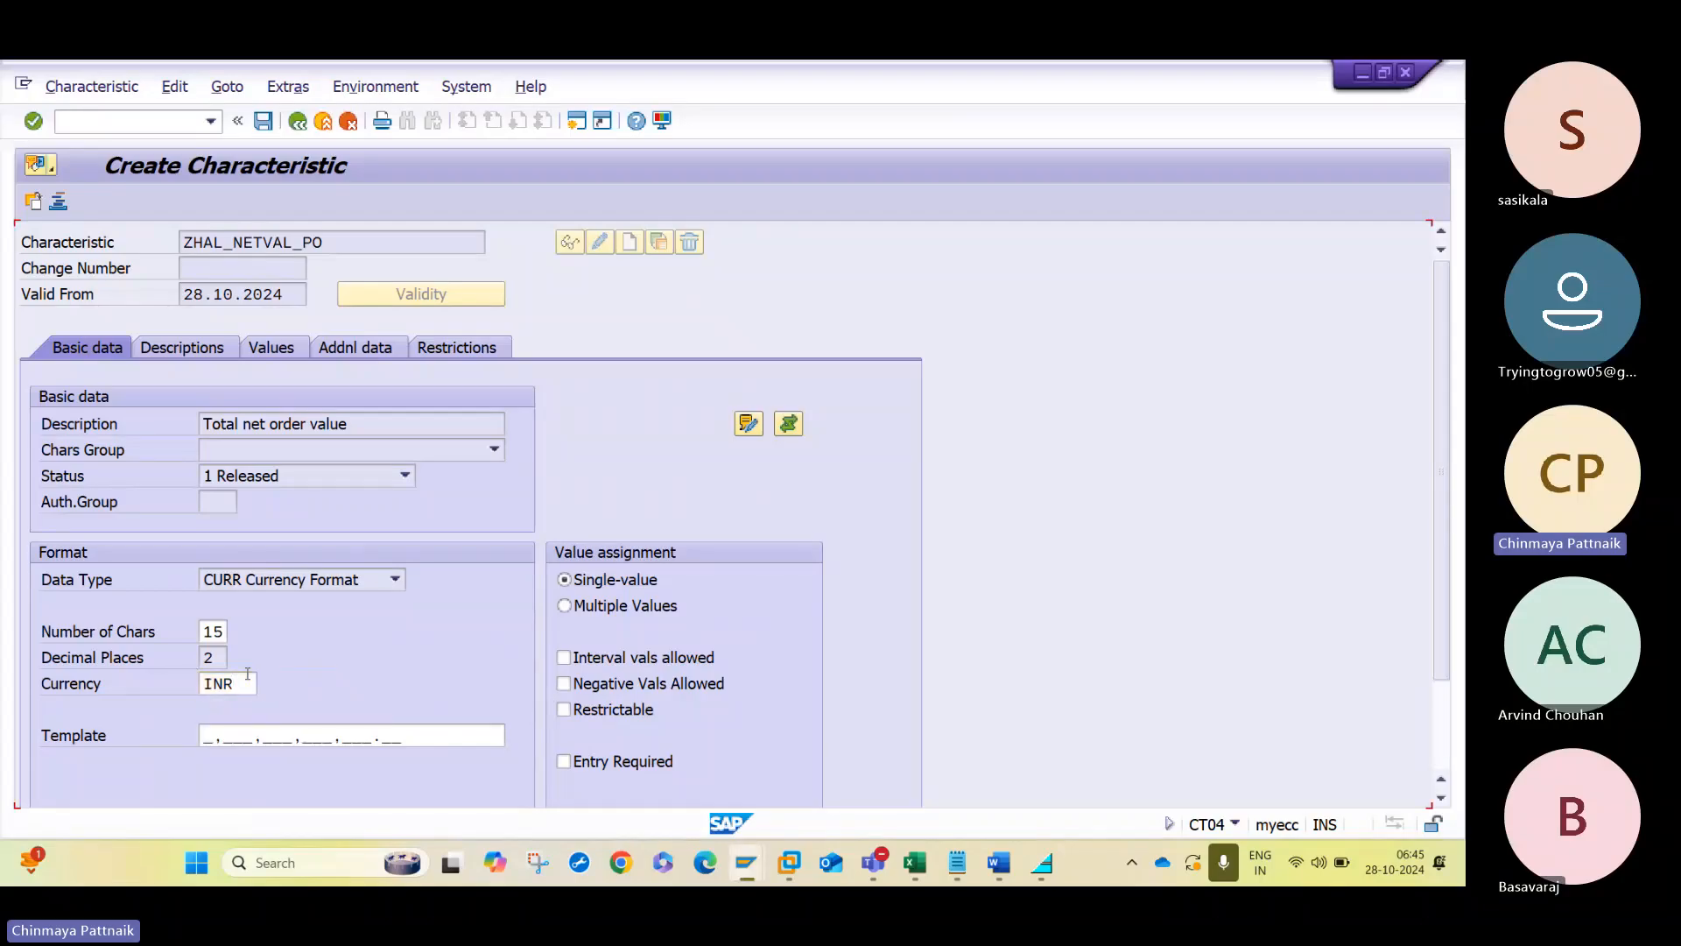
click(629, 612)
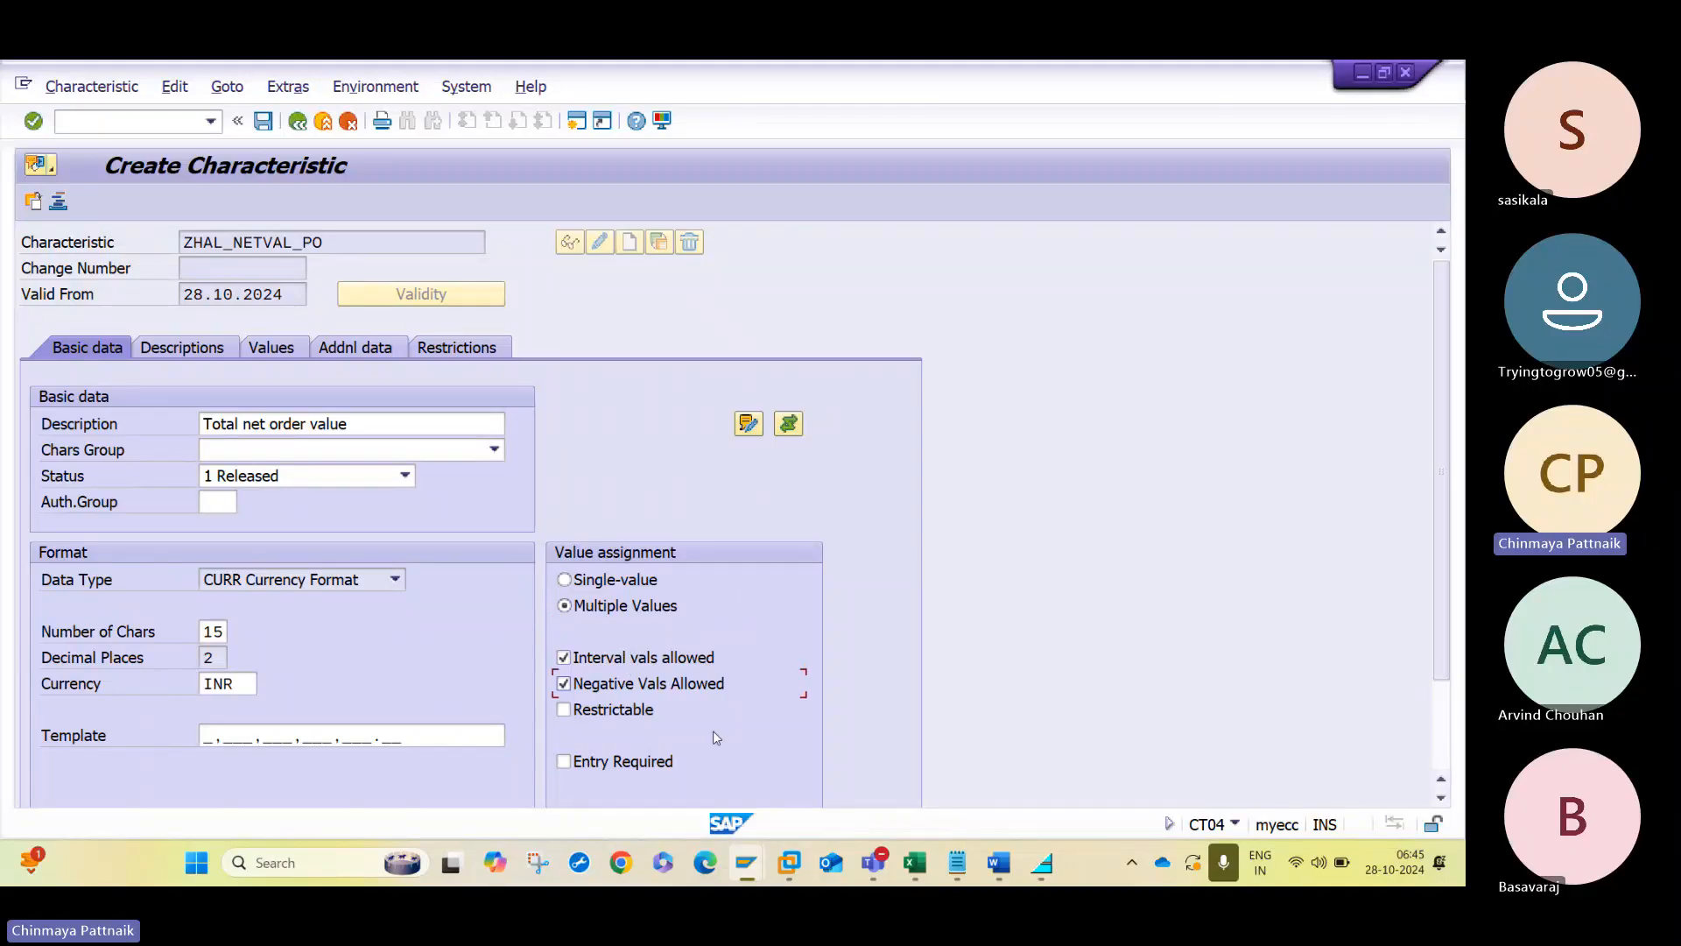
key(Return)
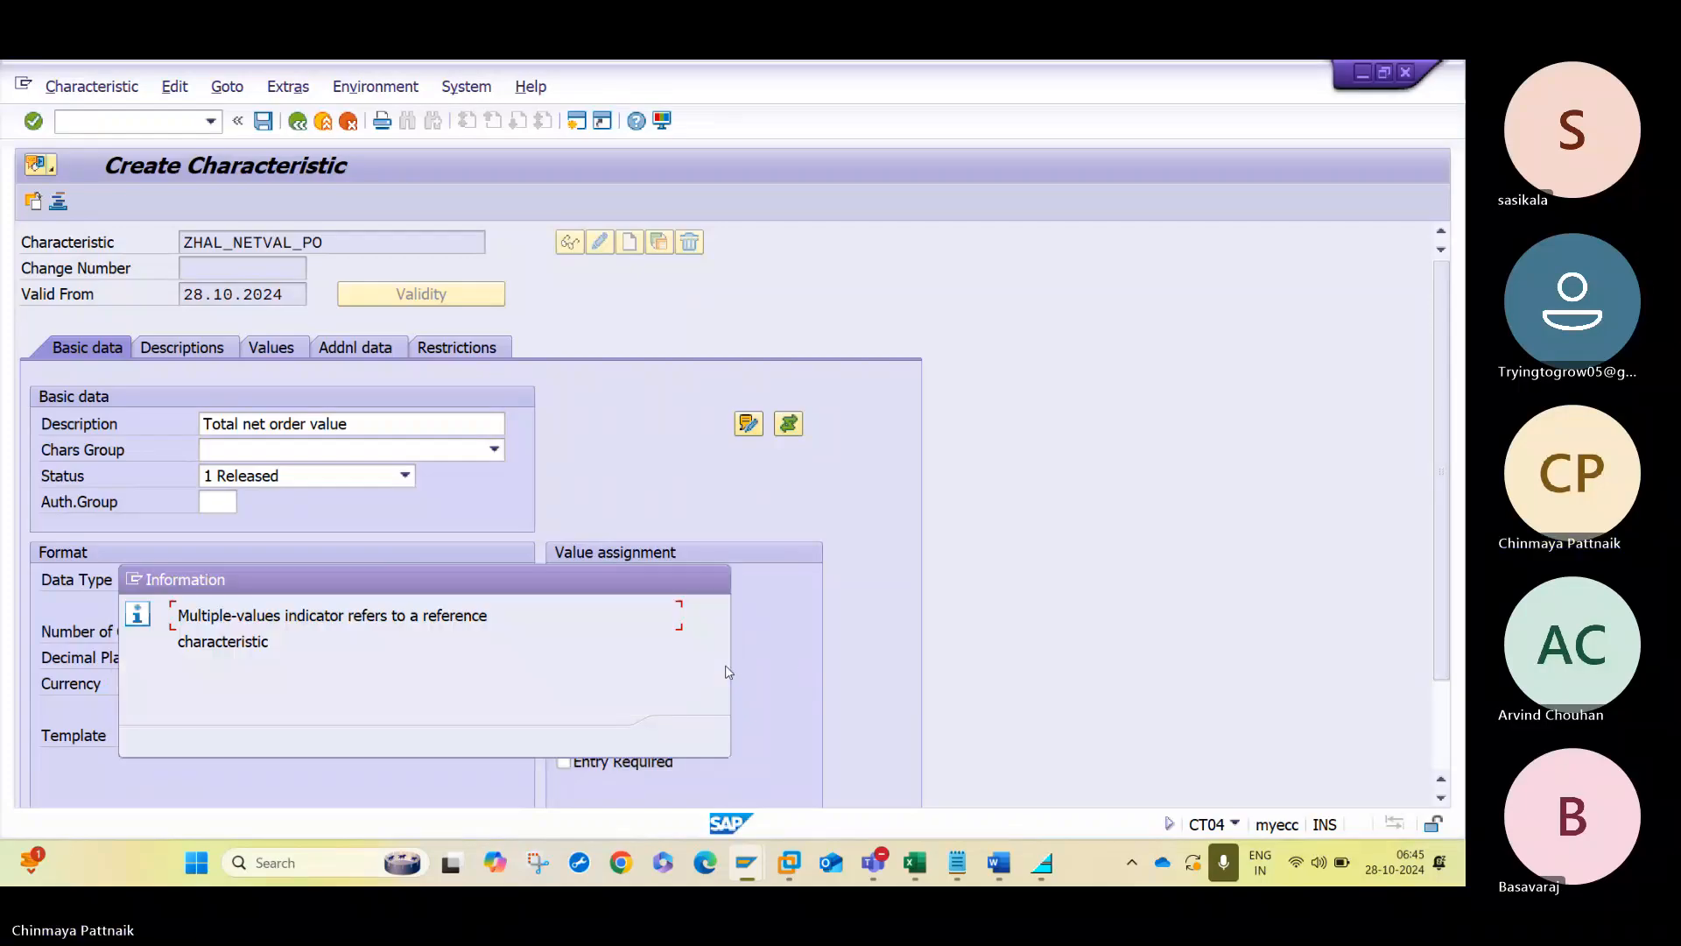
key(Return)
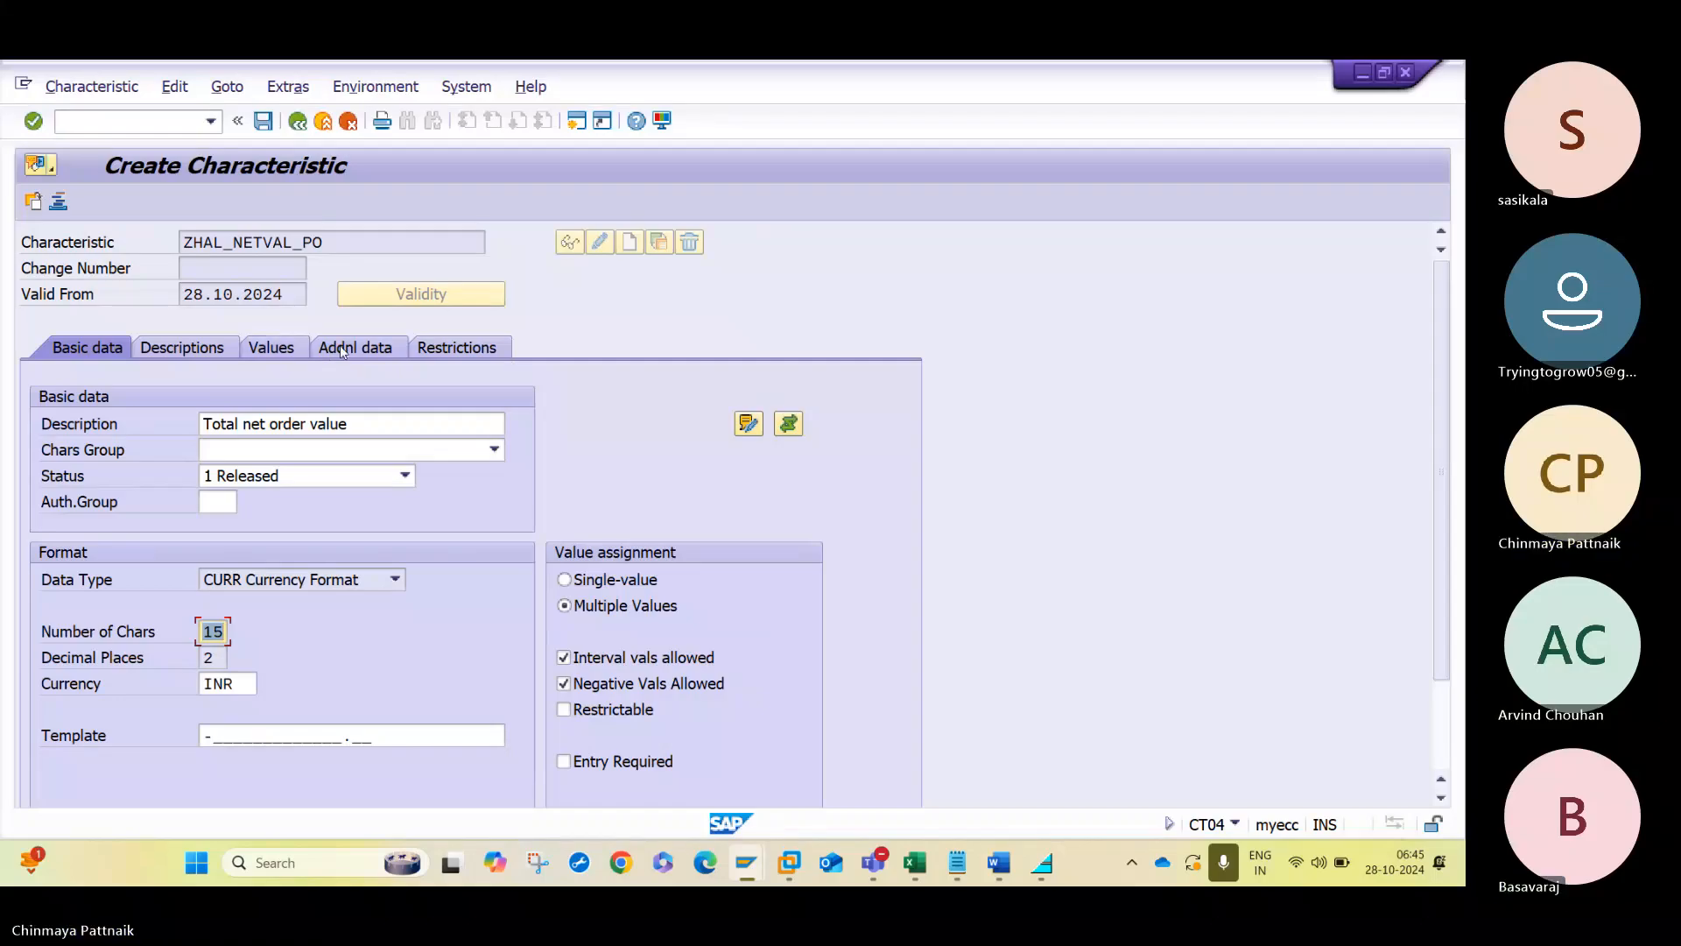
- Restrict the net value characteristic to class type 032
click(462, 348)
text(032)
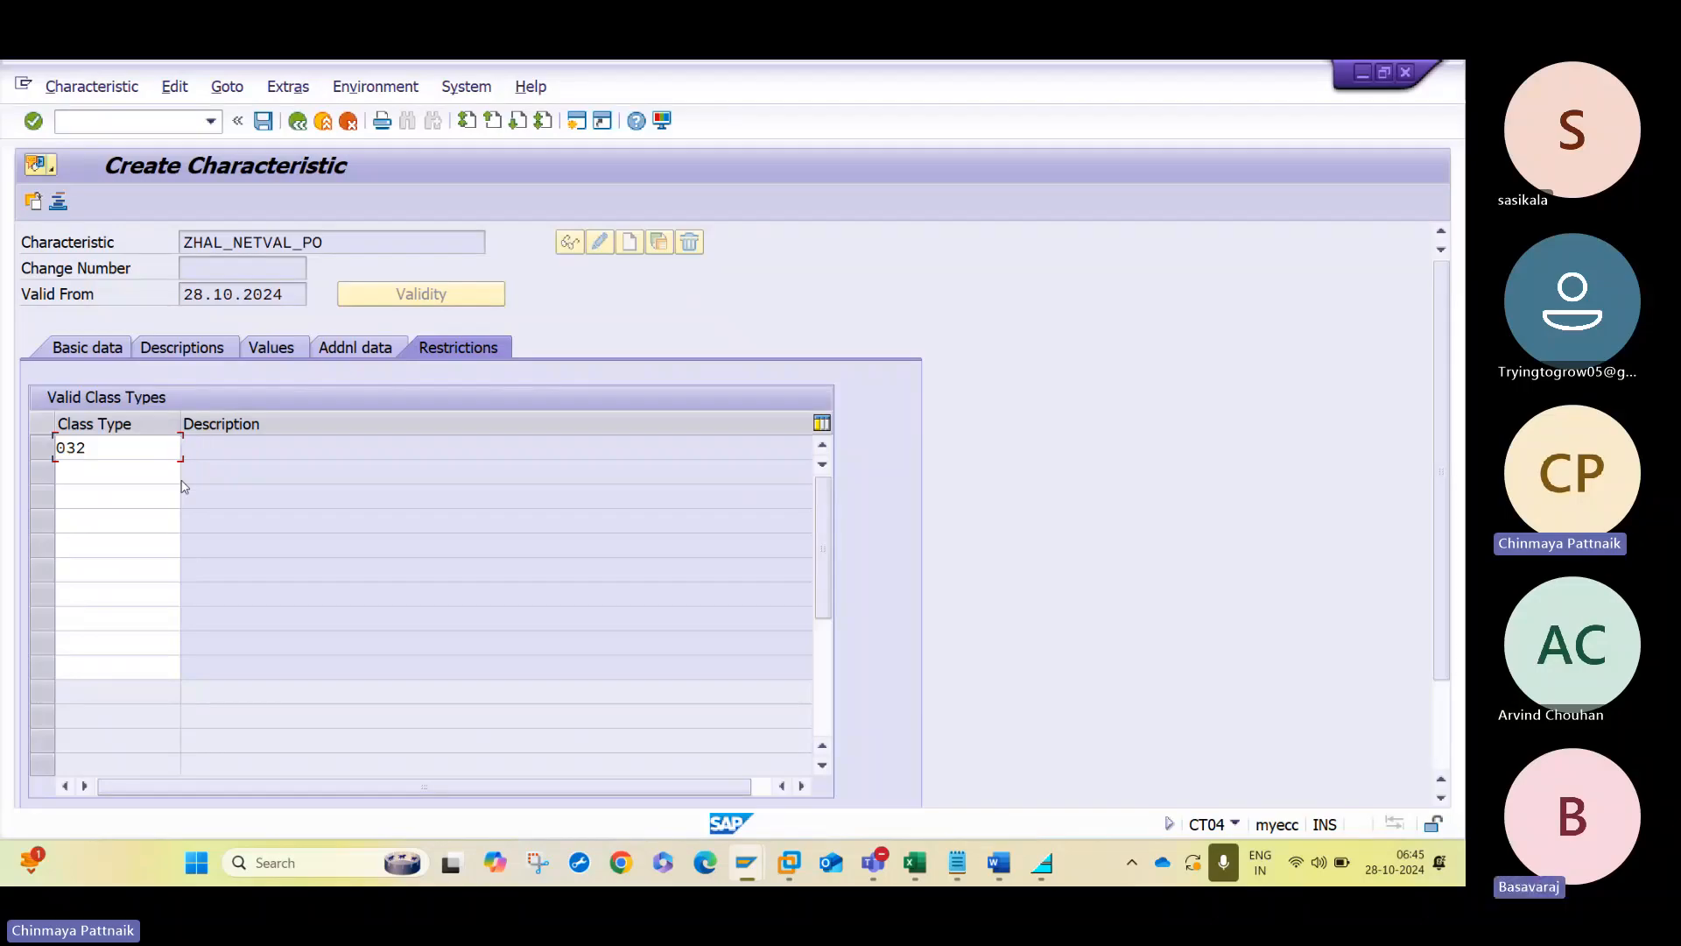
key(Return)
- Leave the net value characteristic's allowed values empty, then exit its maintenance and save the changes
click(363, 353)
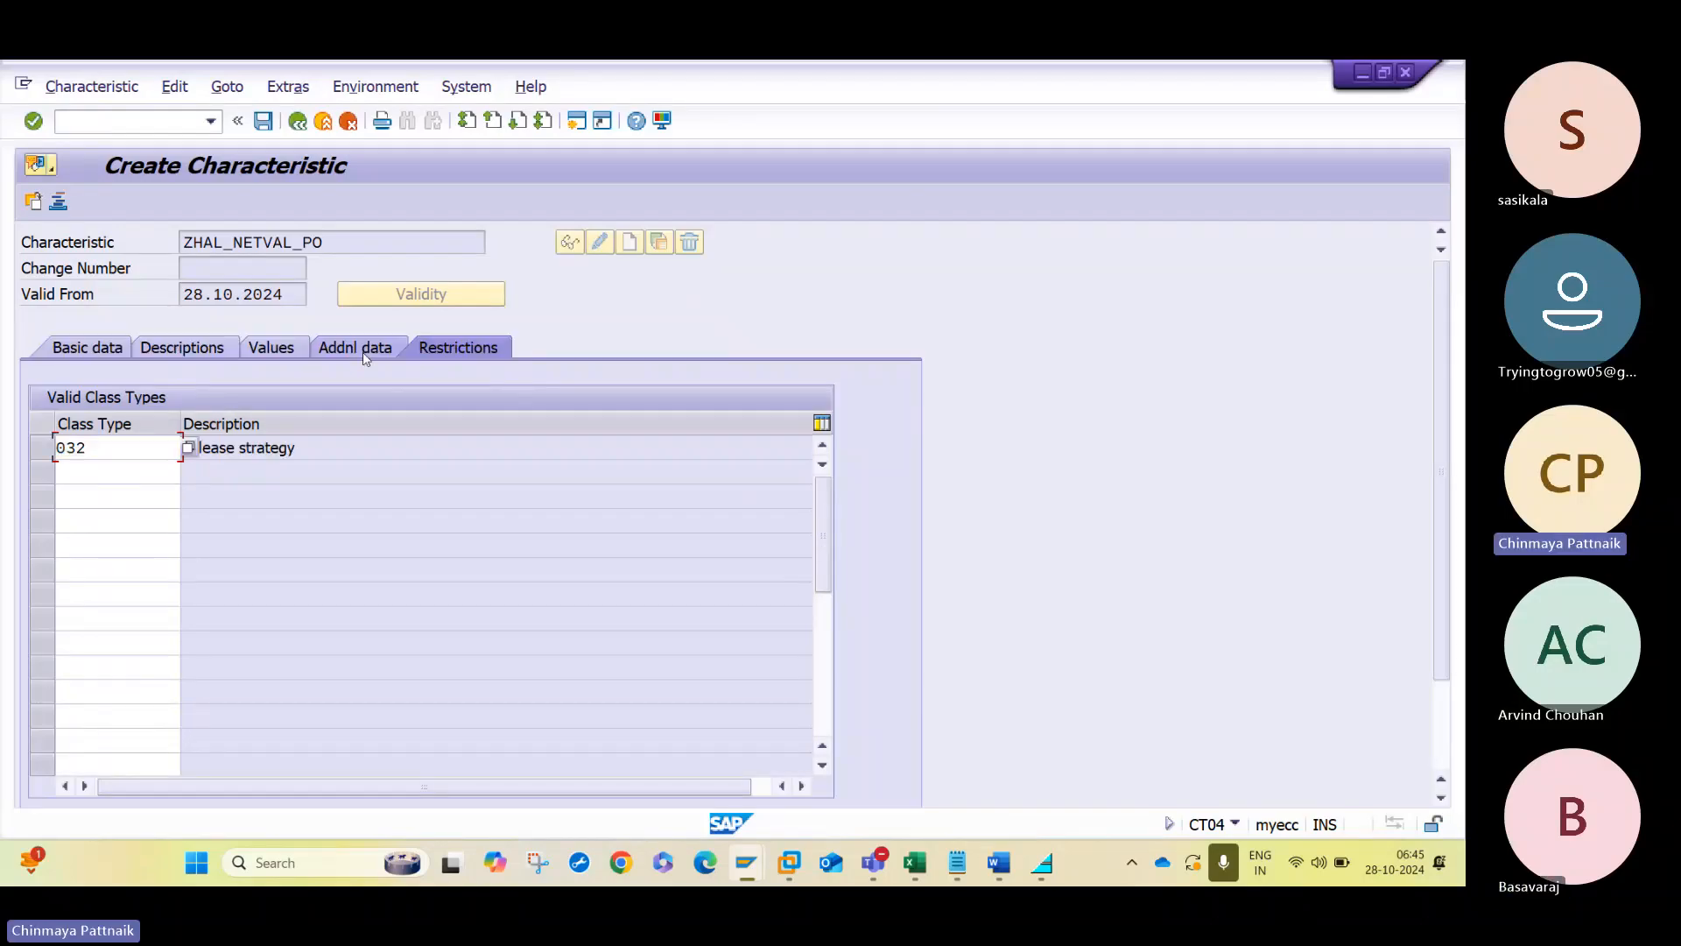
click(283, 350)
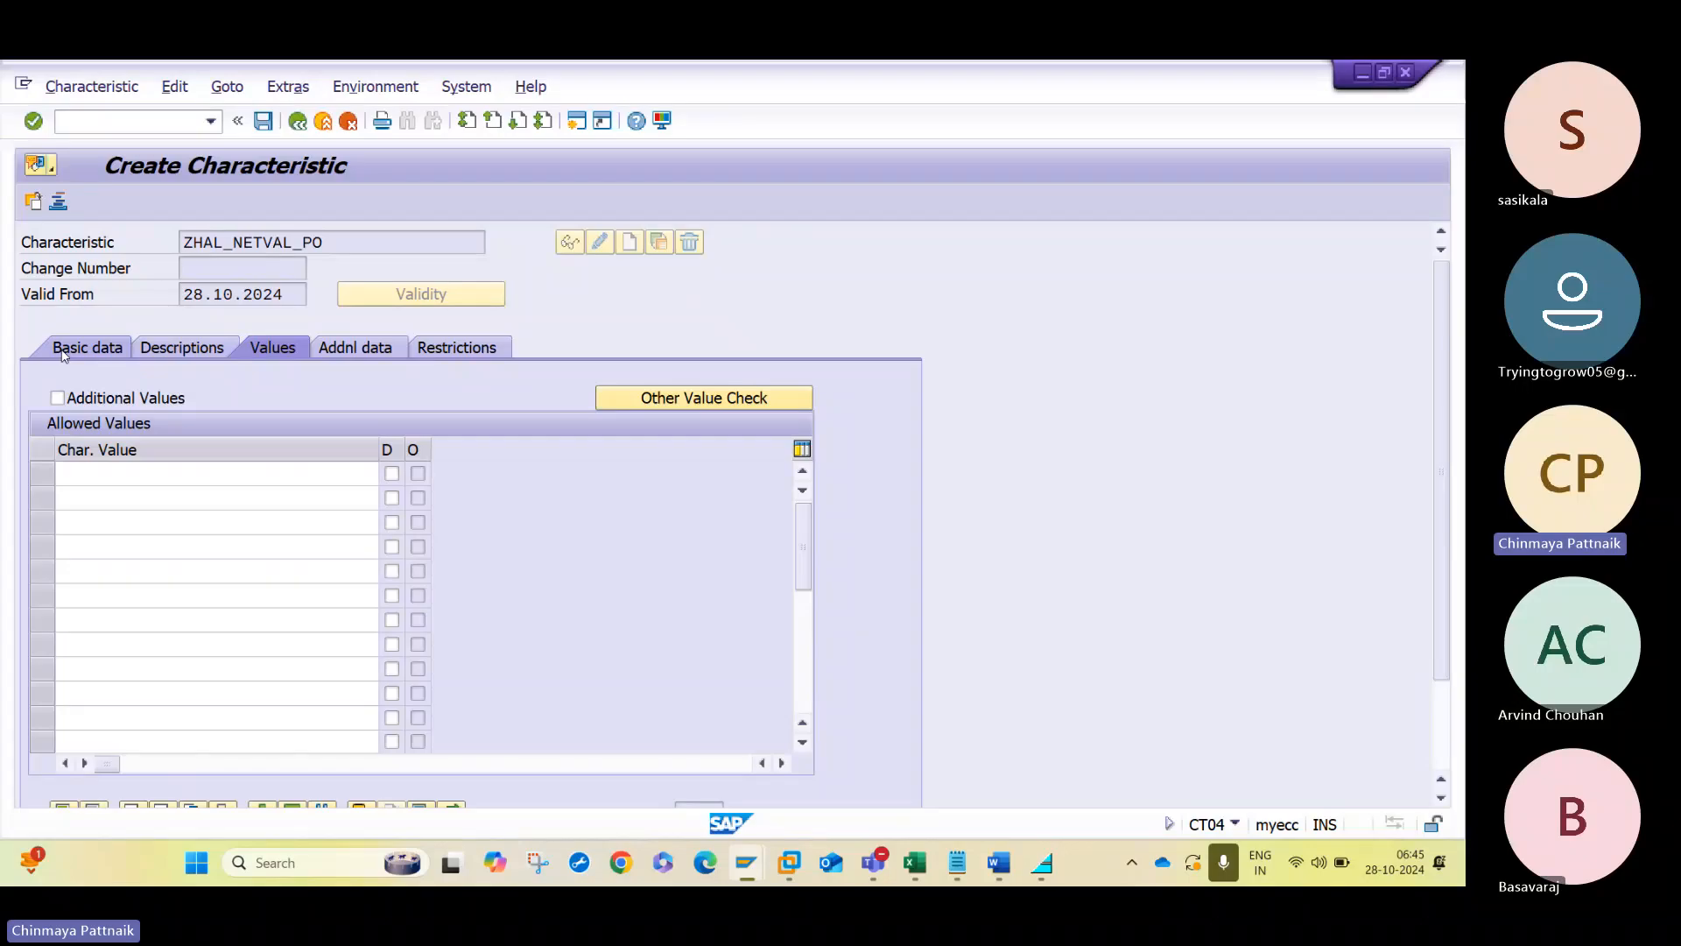
click(63, 350)
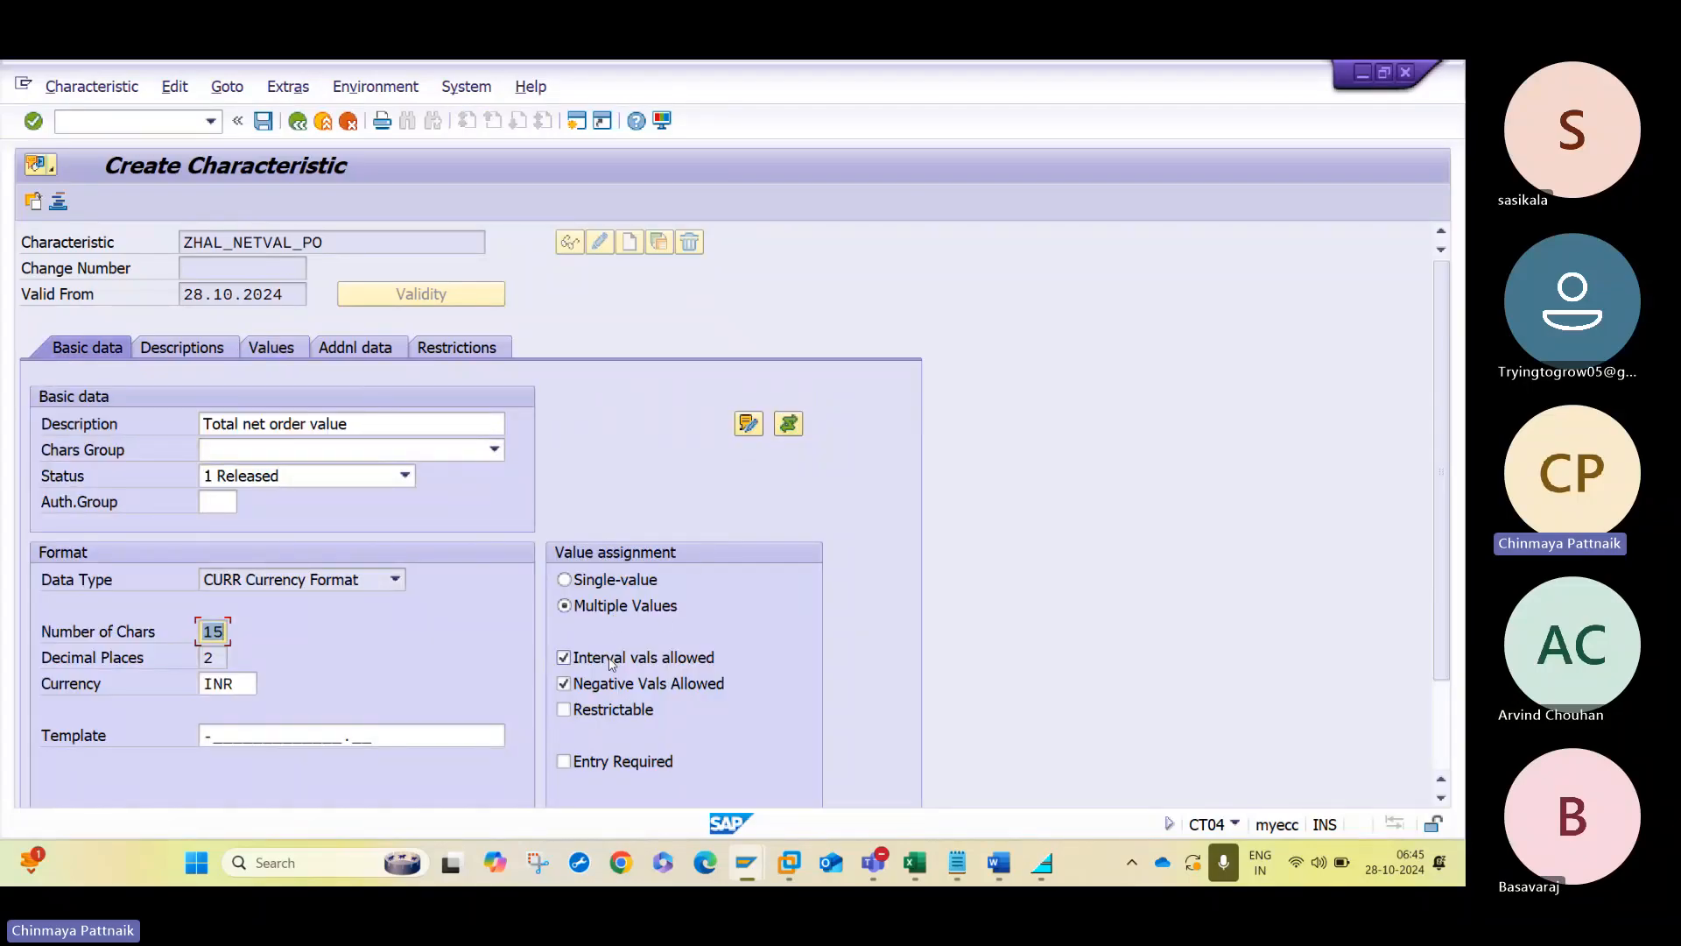
click(297, 122)
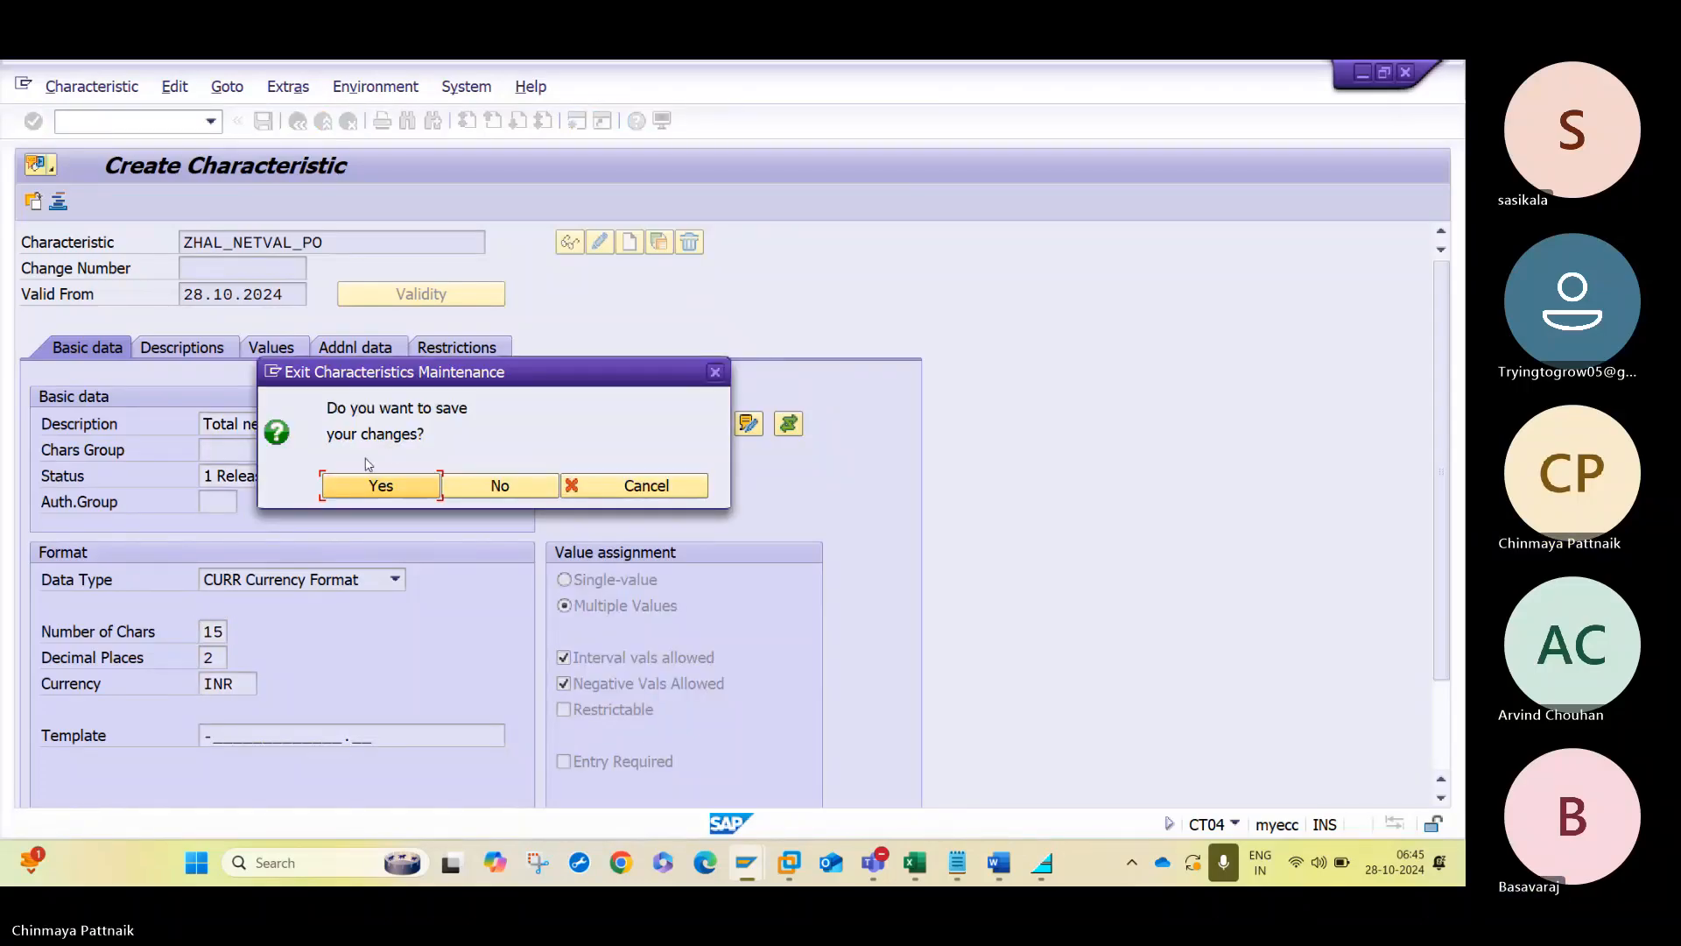
click(381, 486)
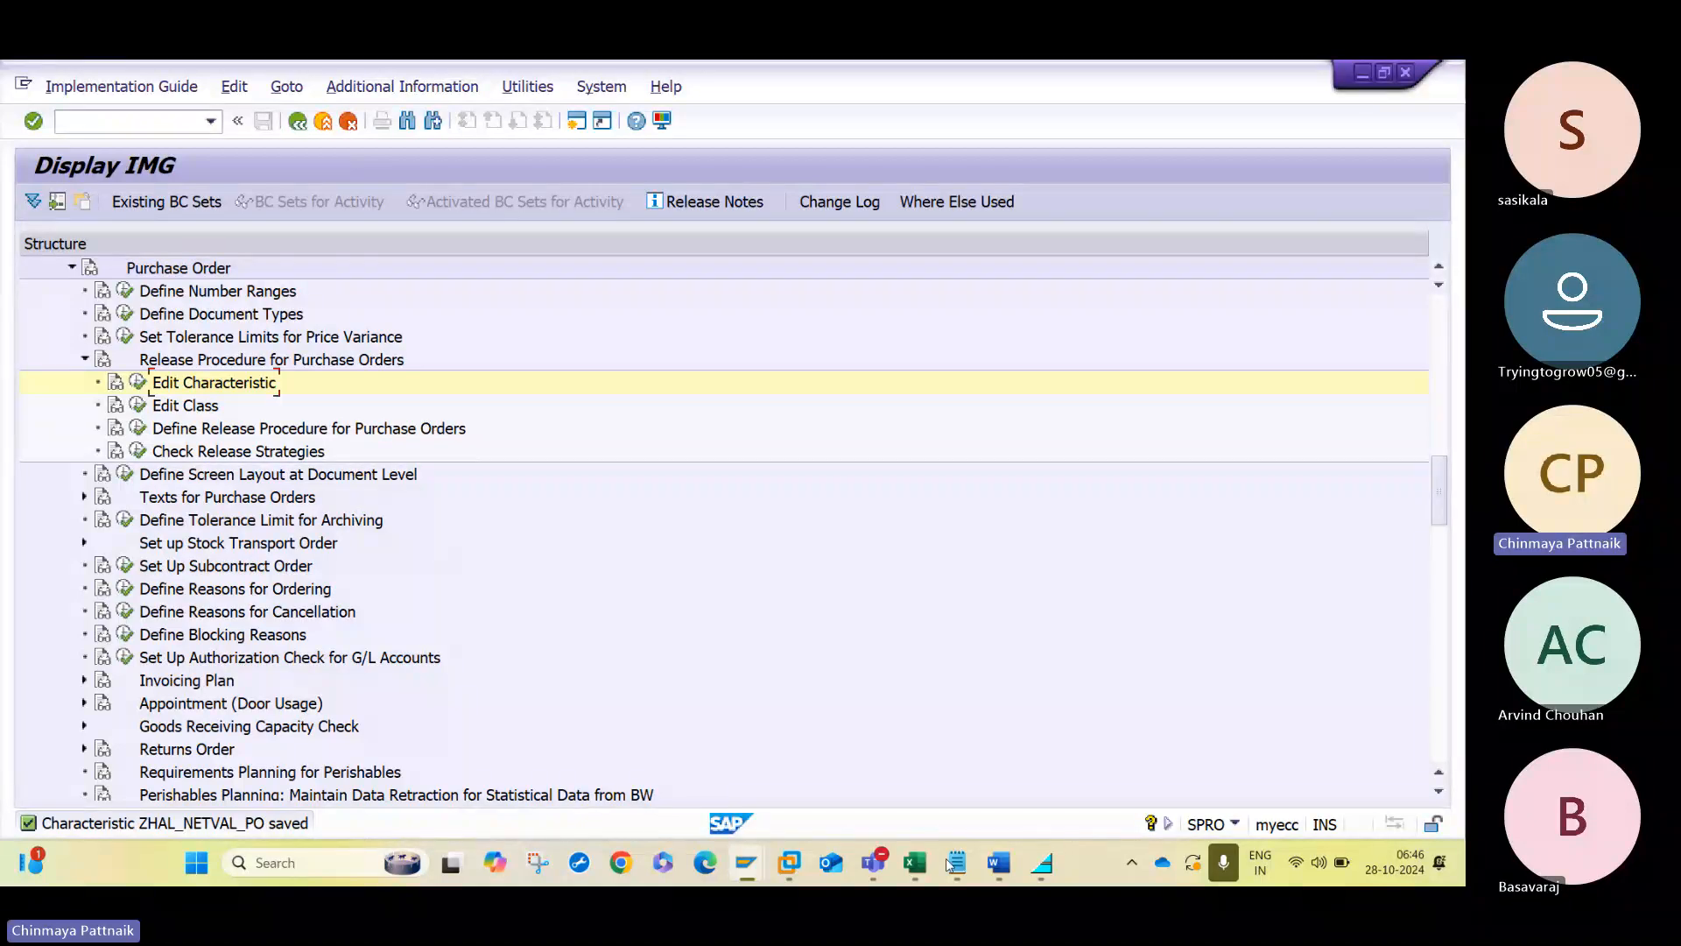
- Copy the class name from the Word notes and start creating class ZHAL_PO_CLASS in SAP with class type 032
click(999, 863)
double_click(664, 415)
key(ctrl+c)
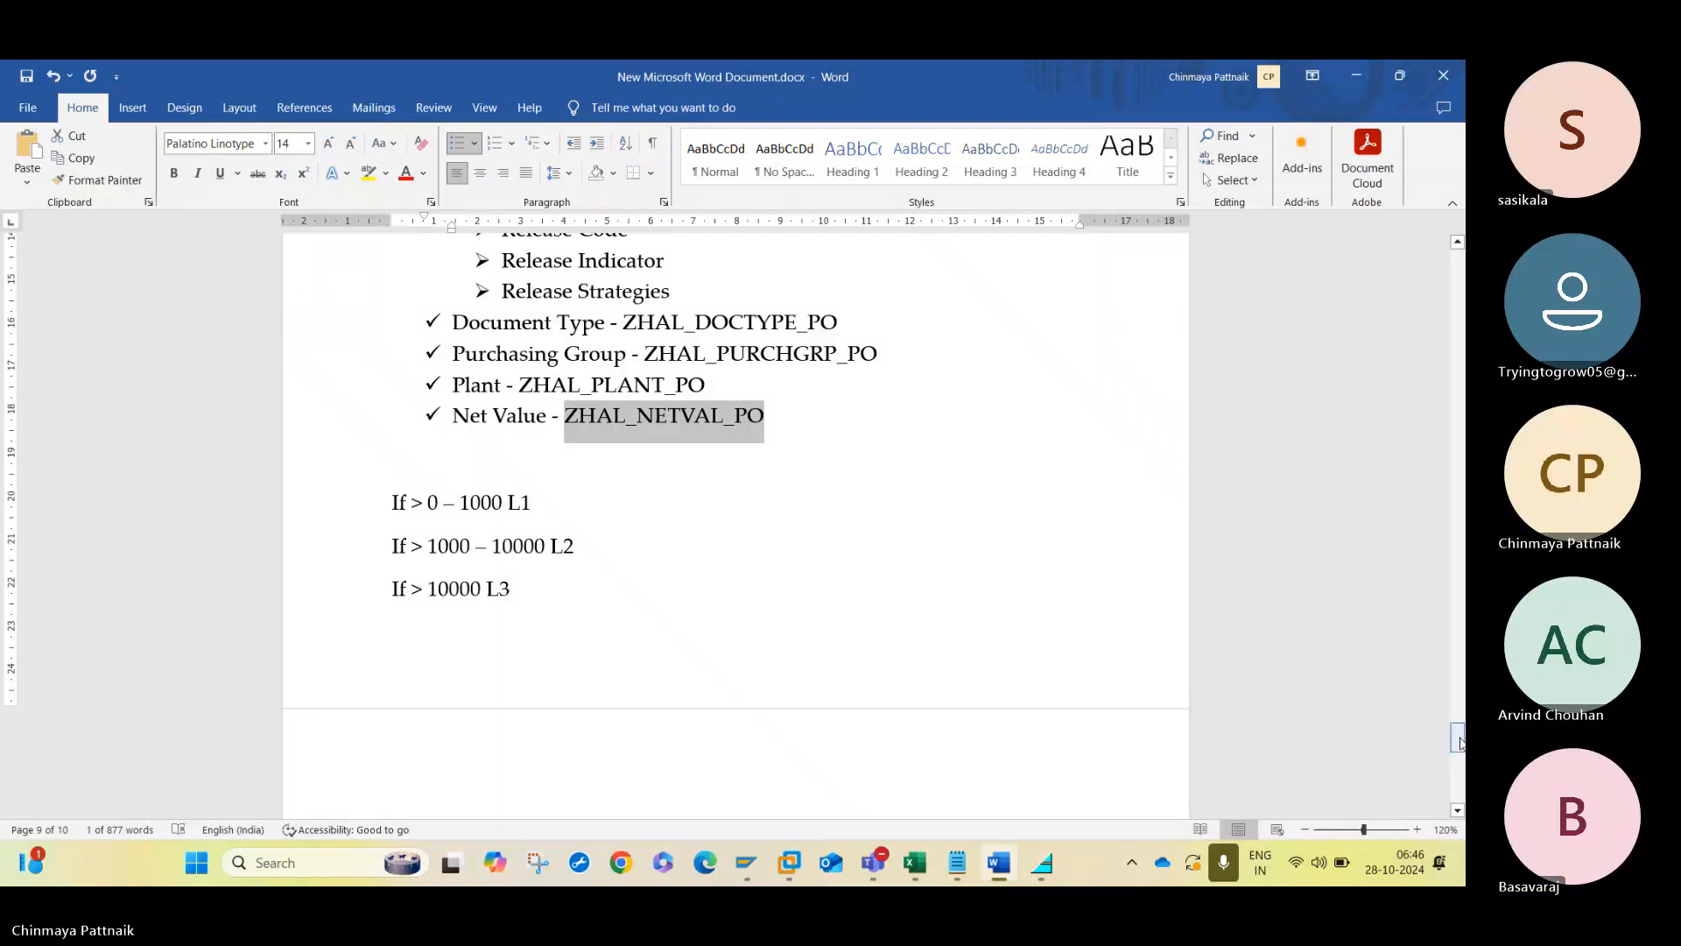
scroll(1459, 743, up, 1)
click(937, 522)
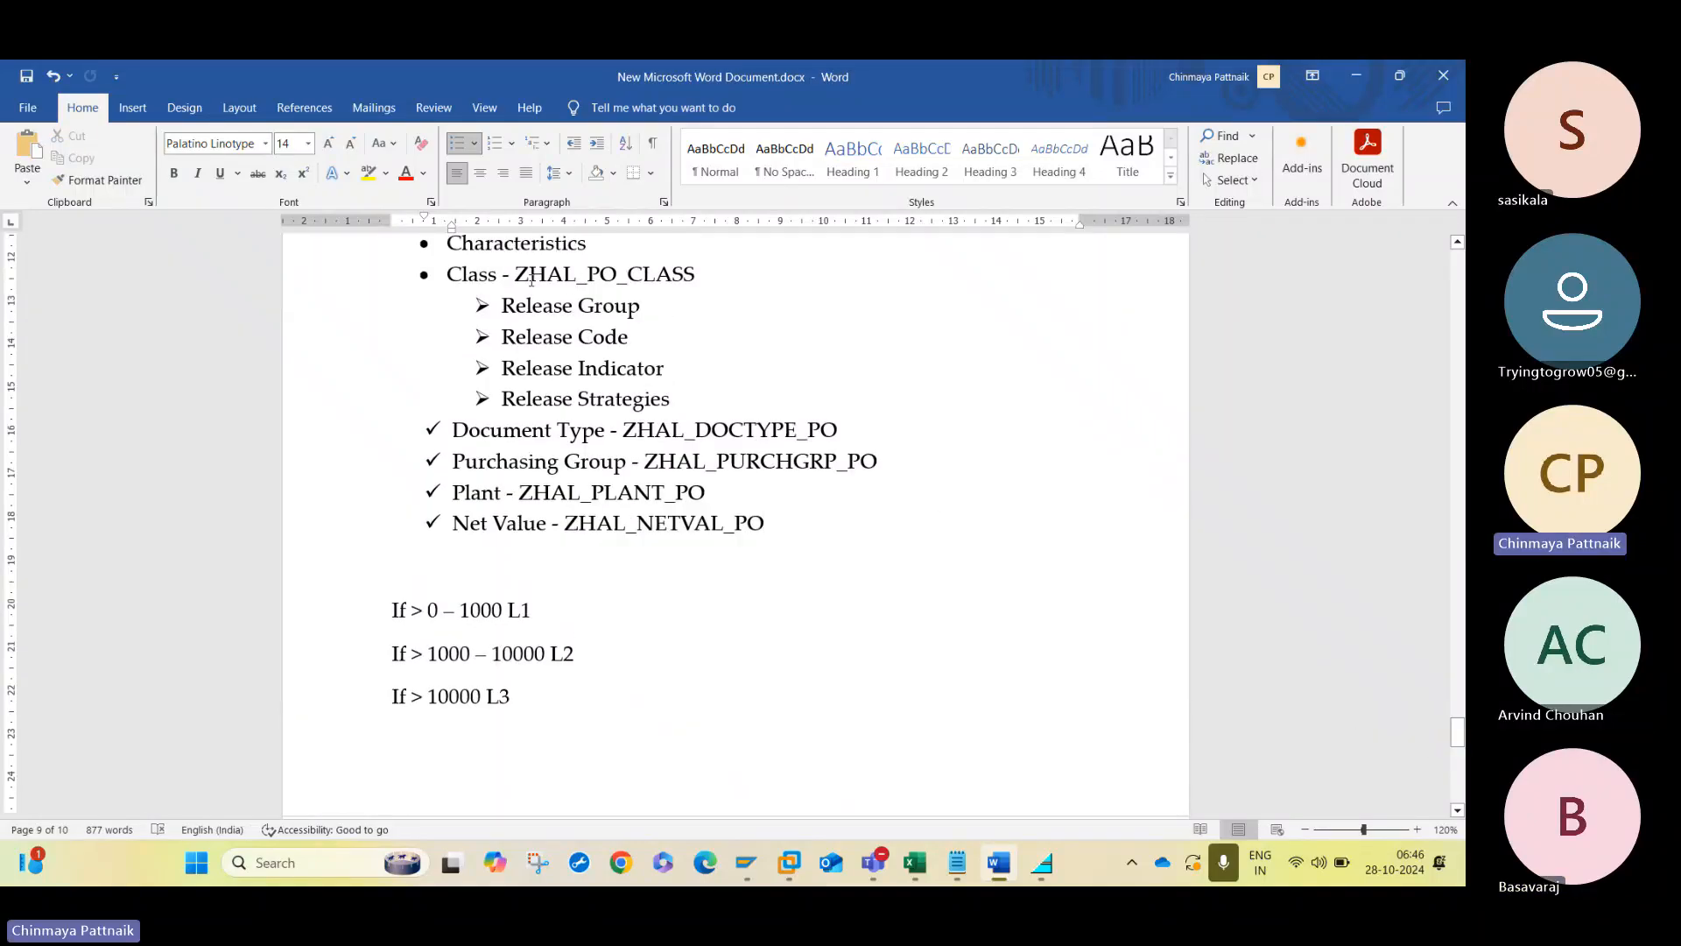
drag(517, 274, 687, 276)
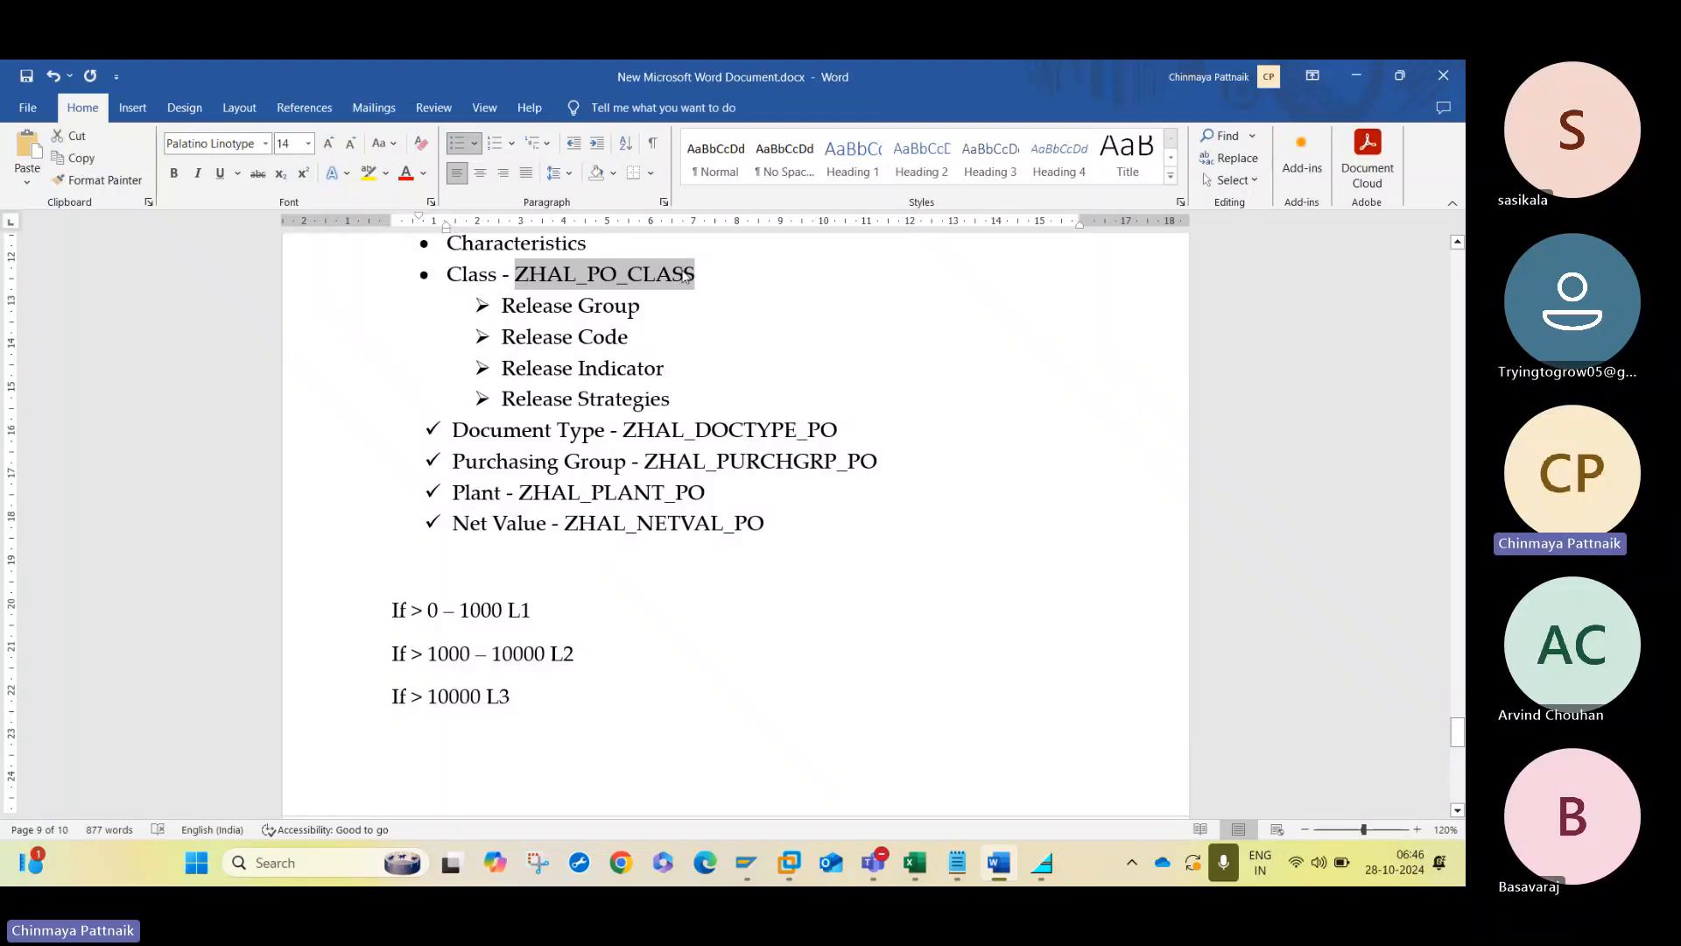
key(alt+Tab)
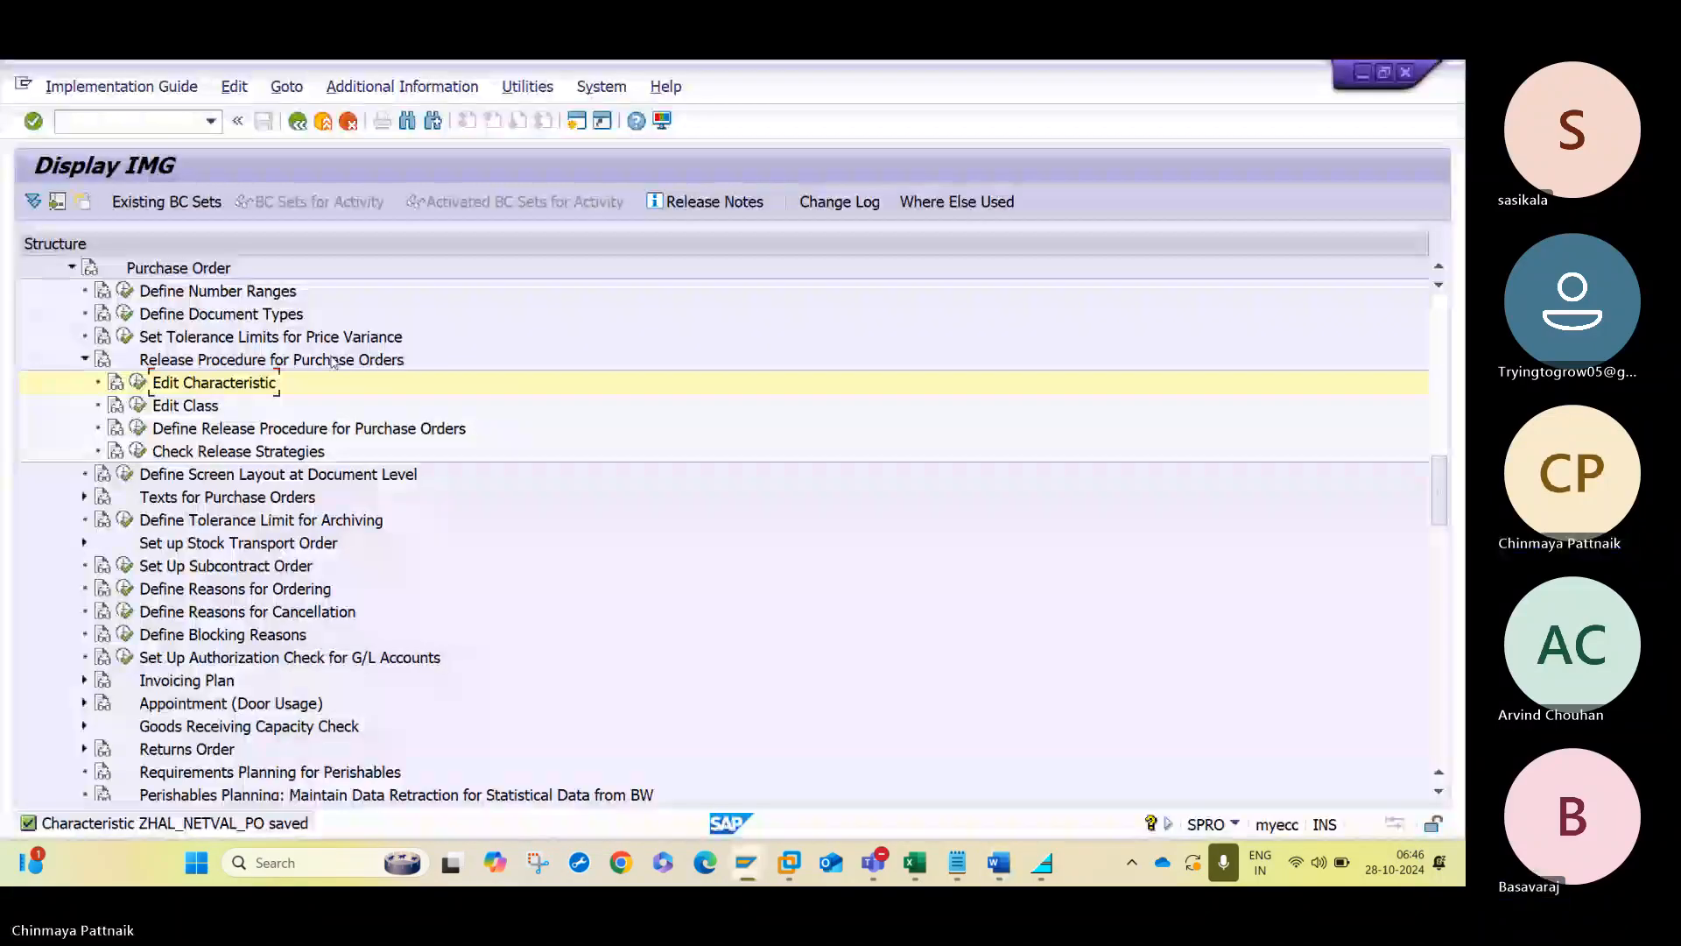
click(139, 405)
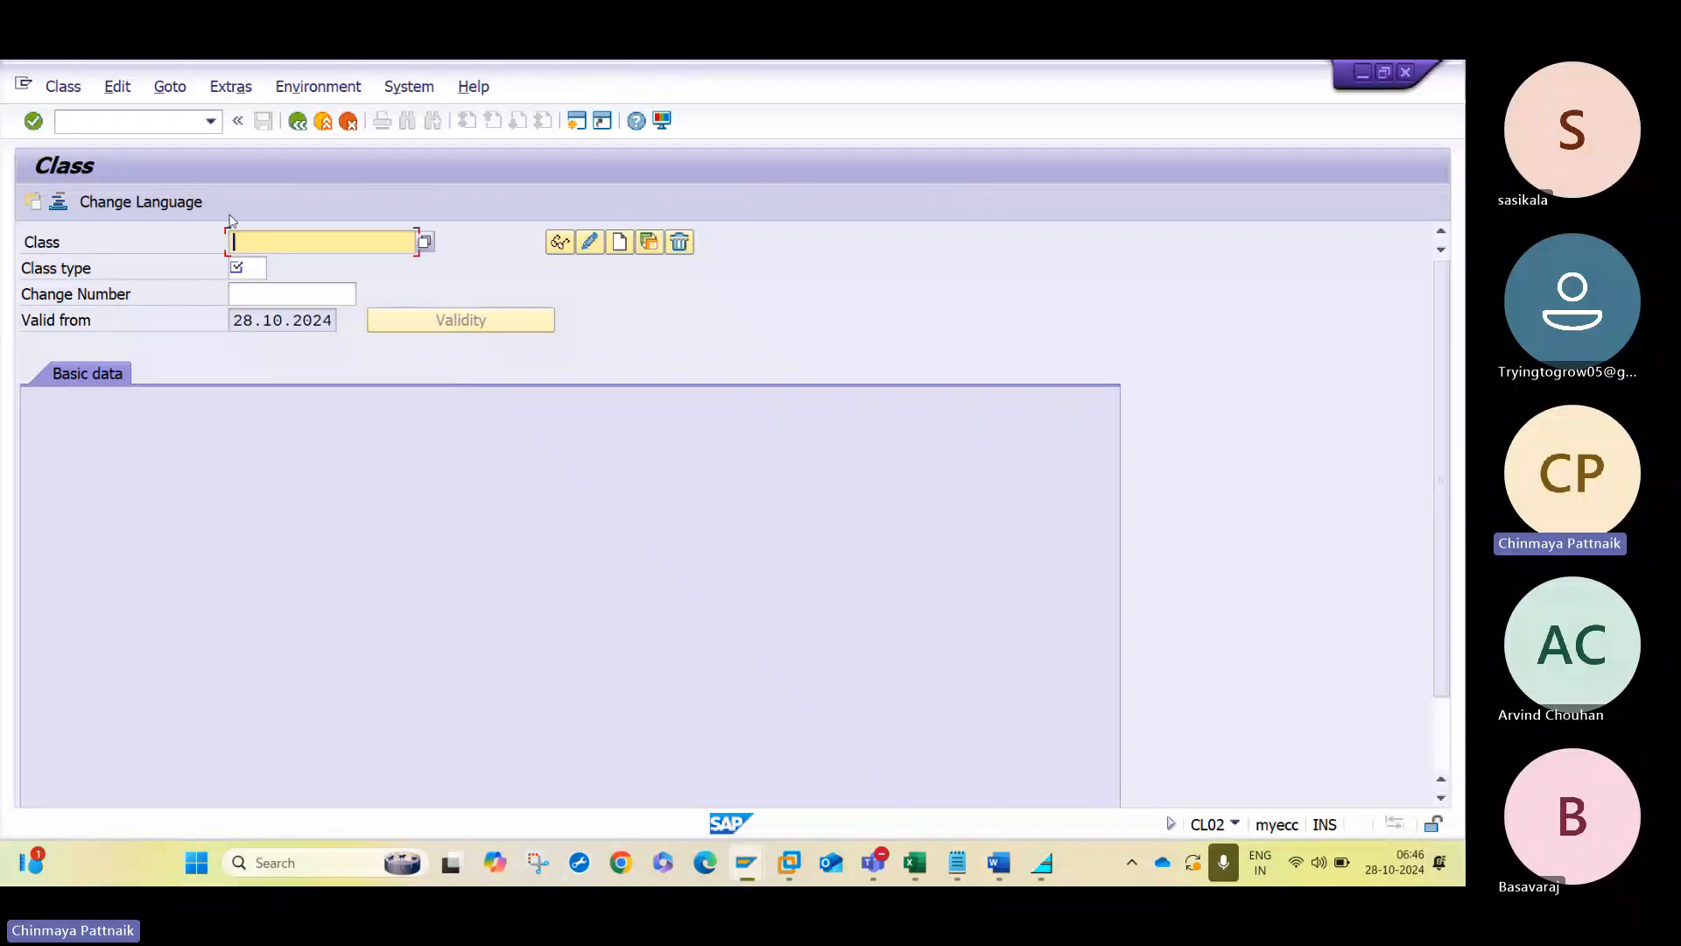
click(253, 264)
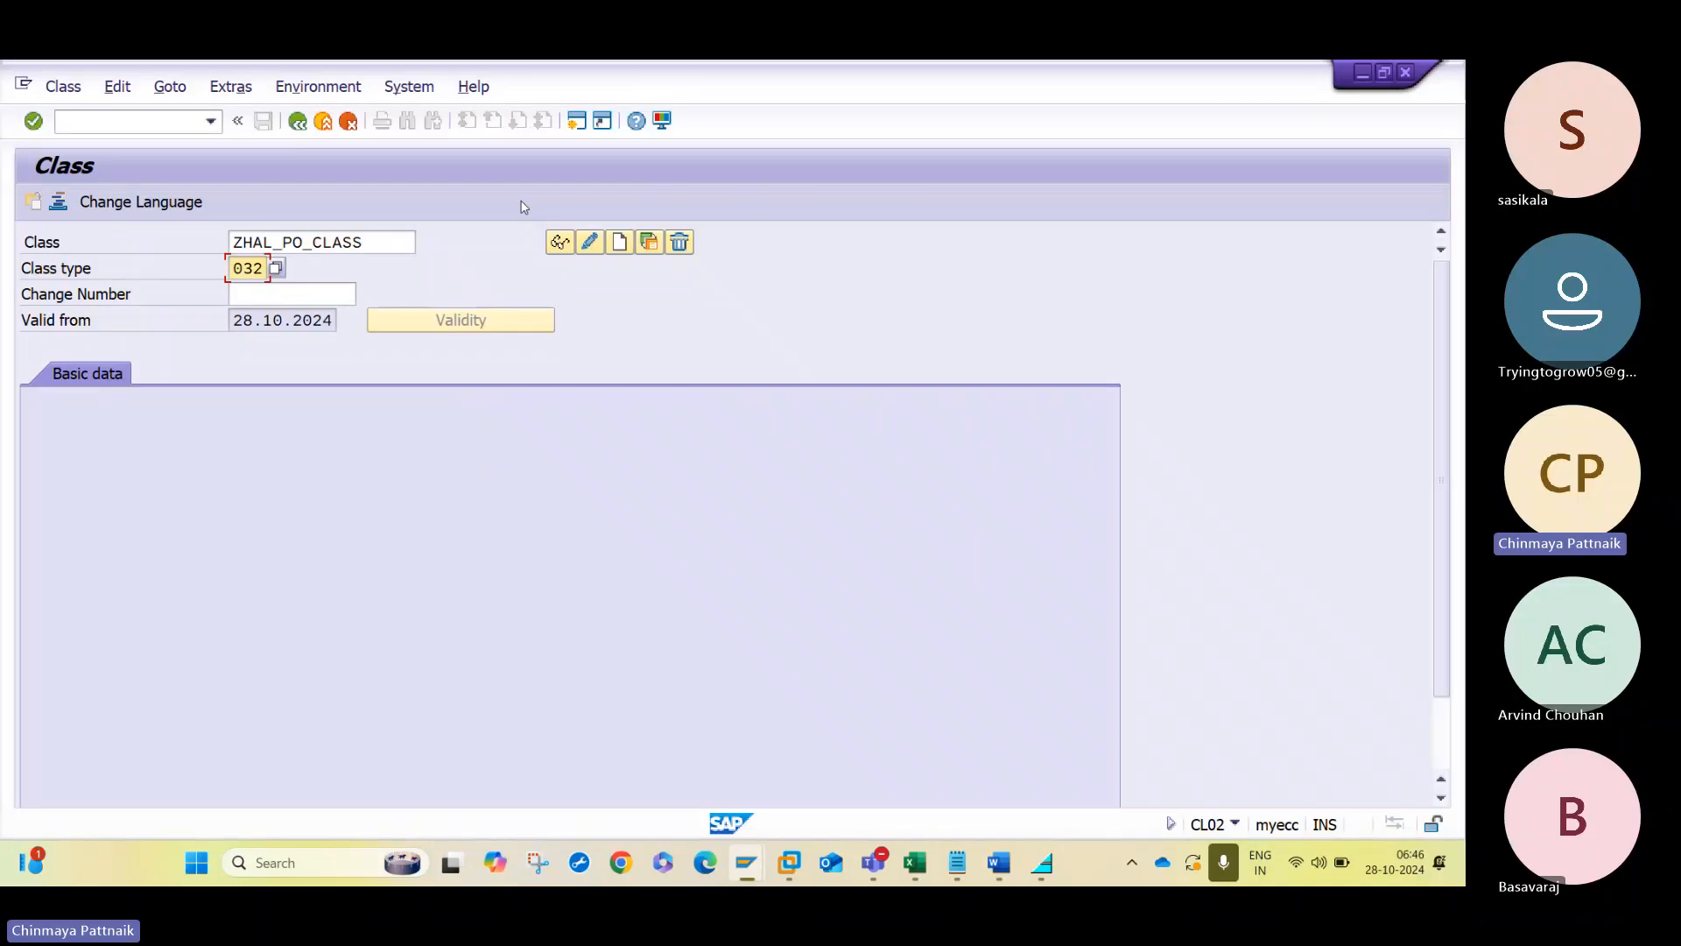
click(618, 242)
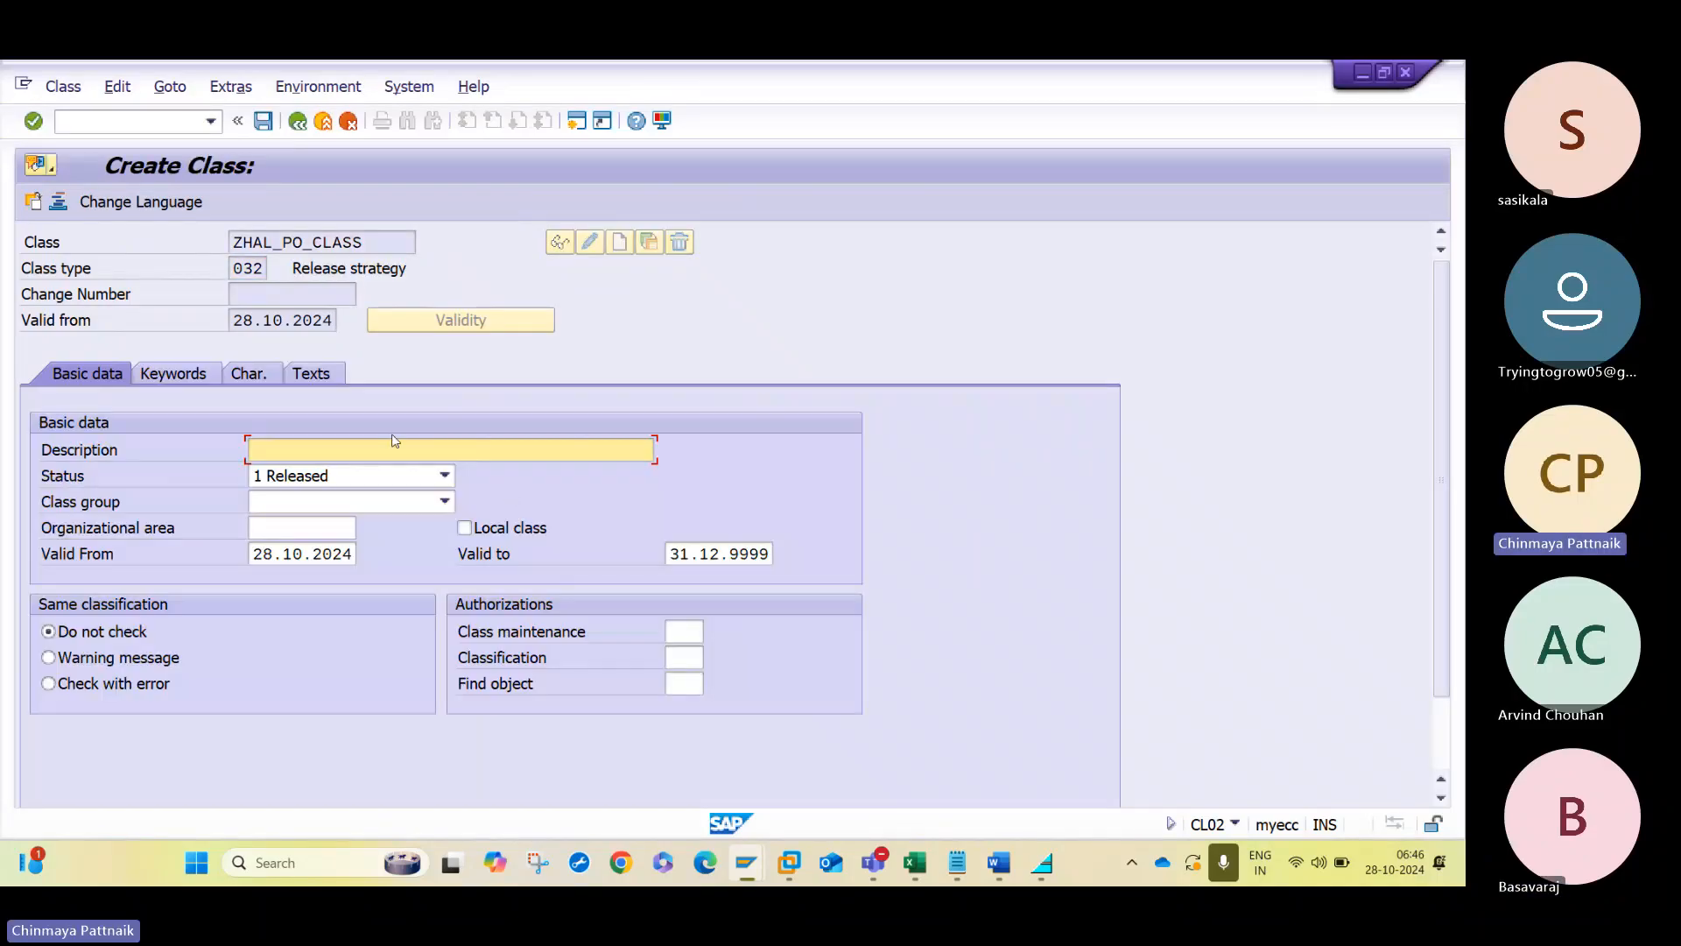
- Copy the document type characteristic's name from the Word notes and set the class description to PO Release
click(997, 871)
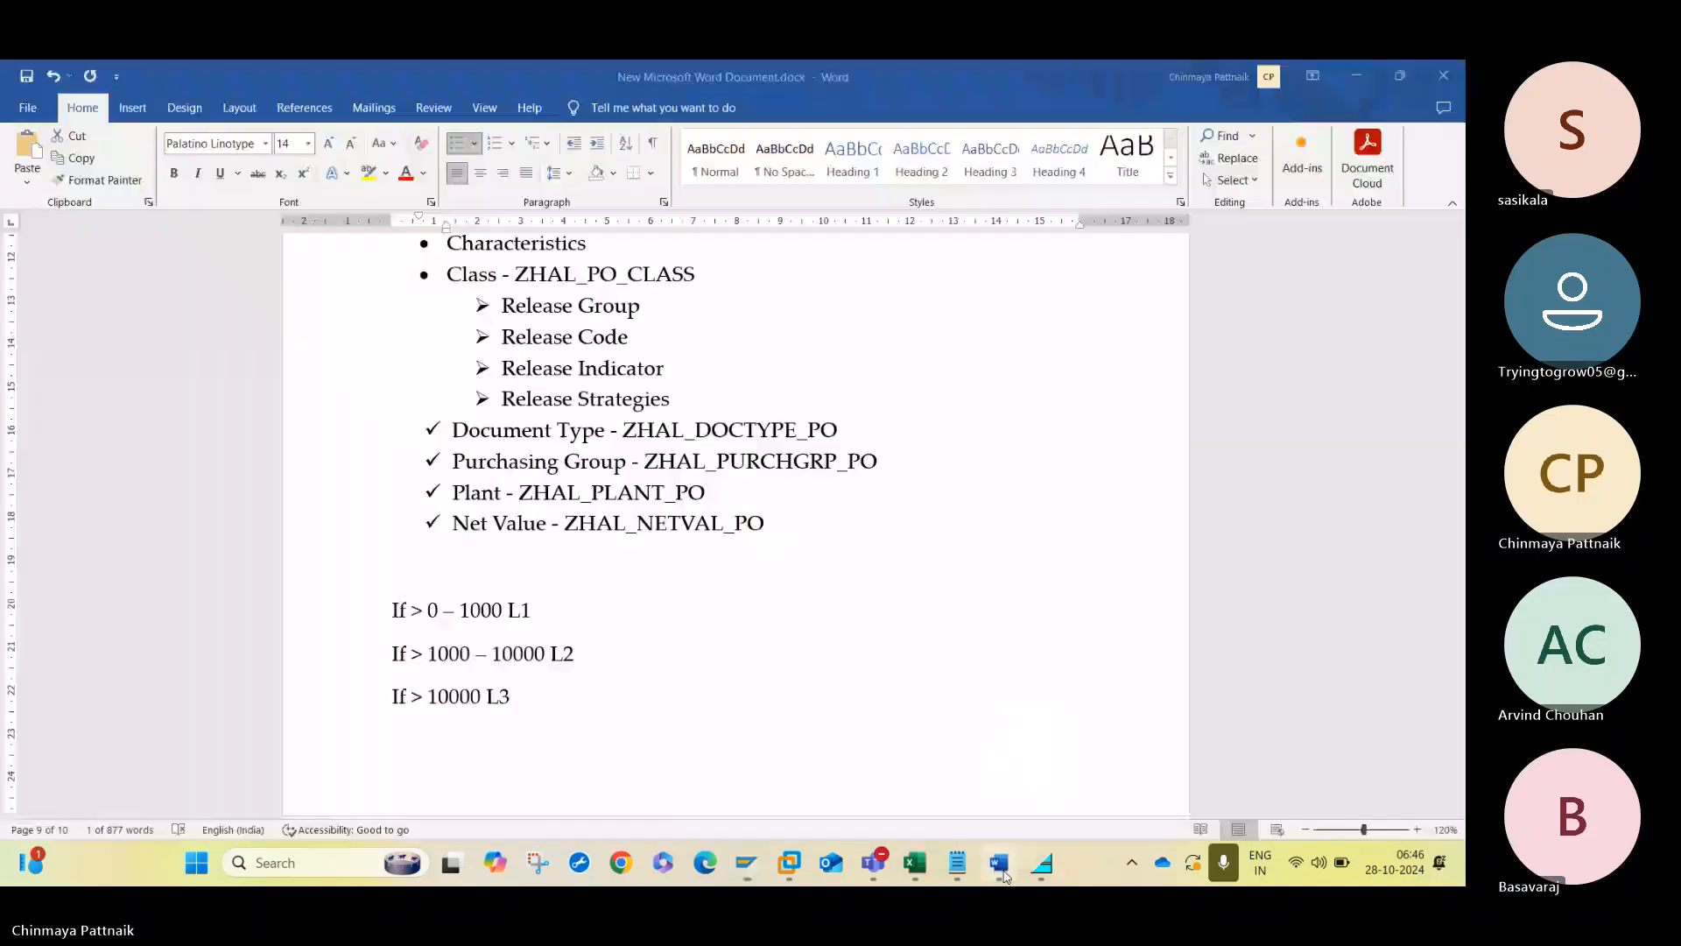
drag(623, 430, 838, 435)
key(alt+Tab)
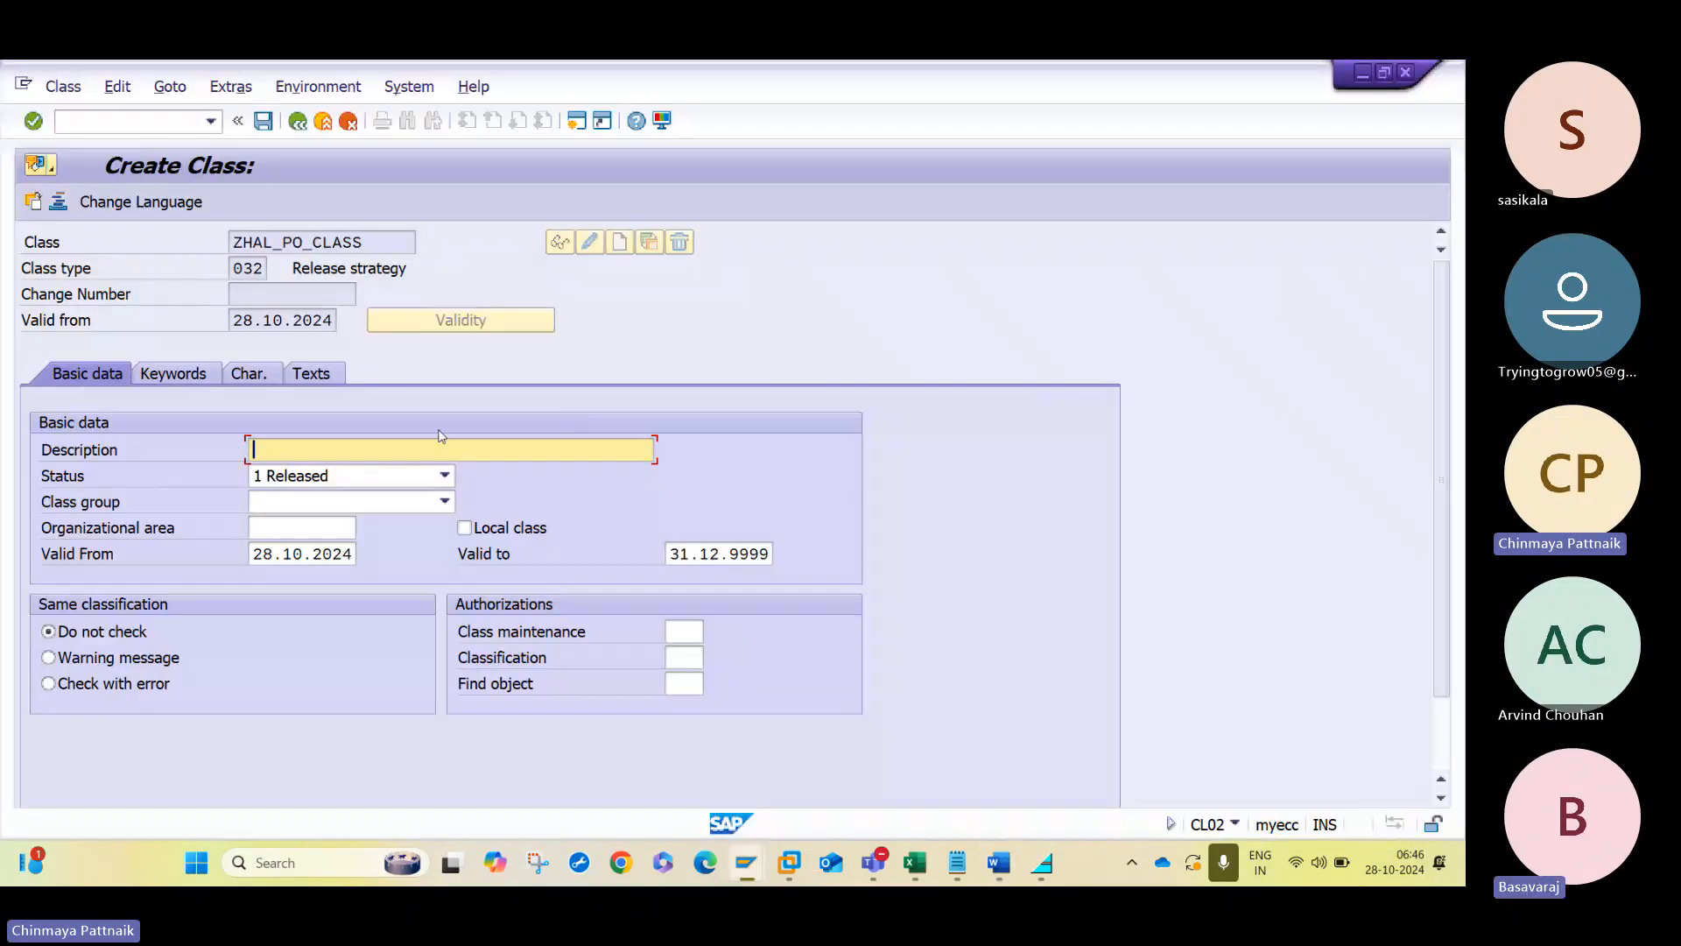
click(271, 380)
click(271, 380)
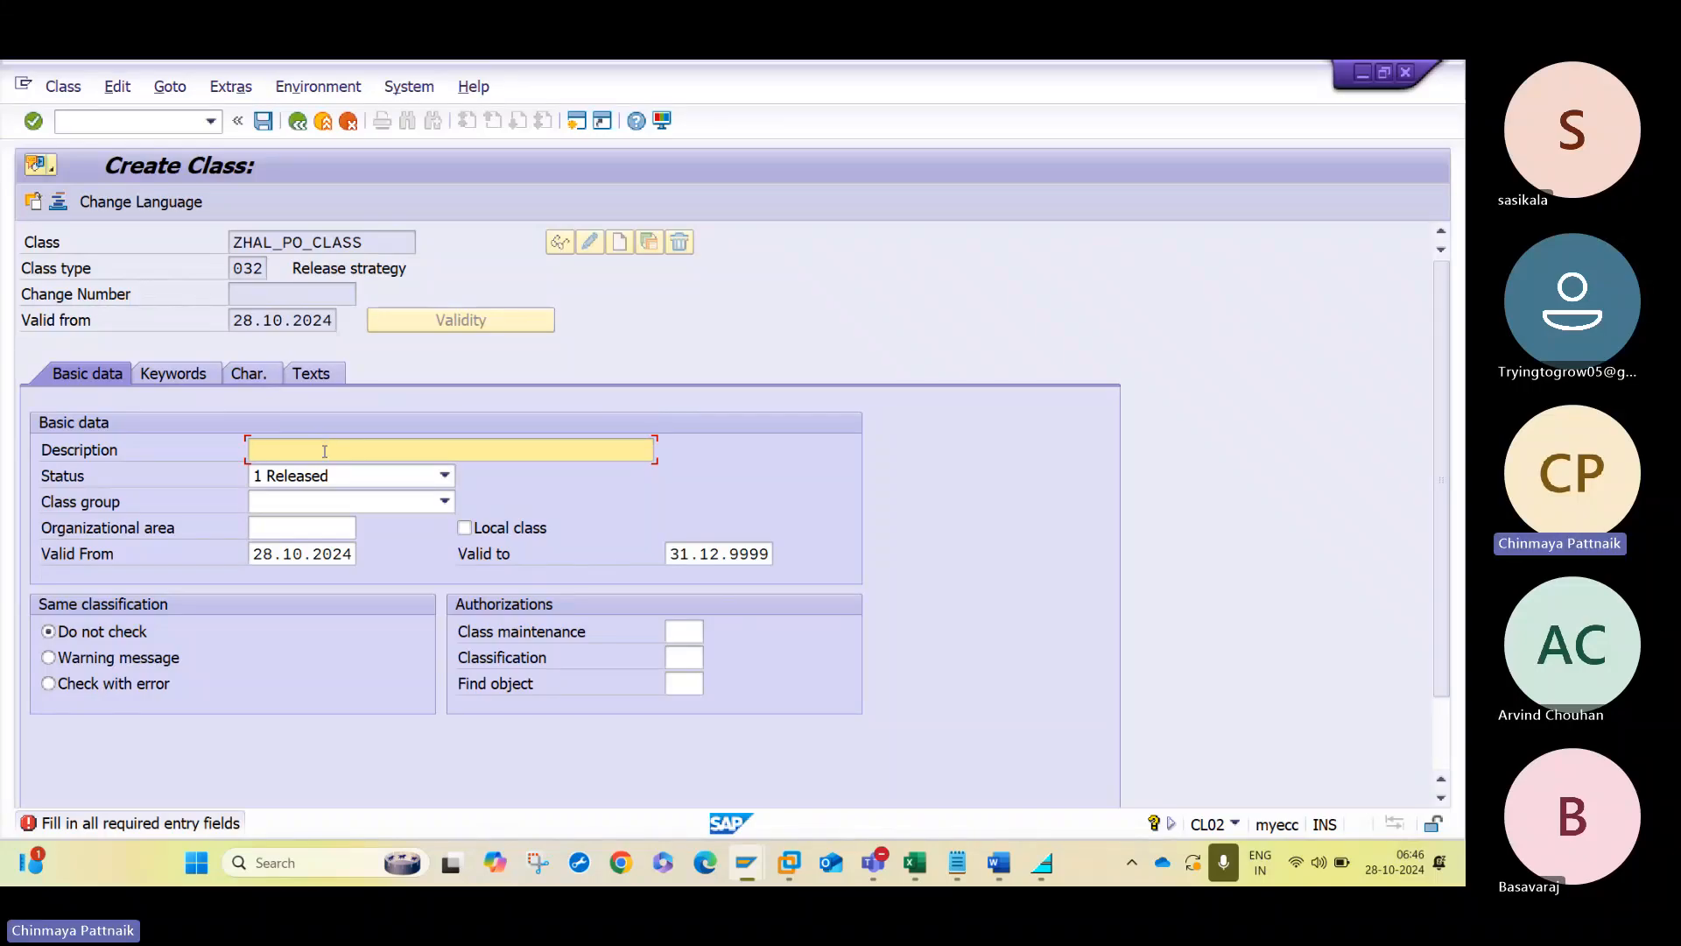
text(PO)
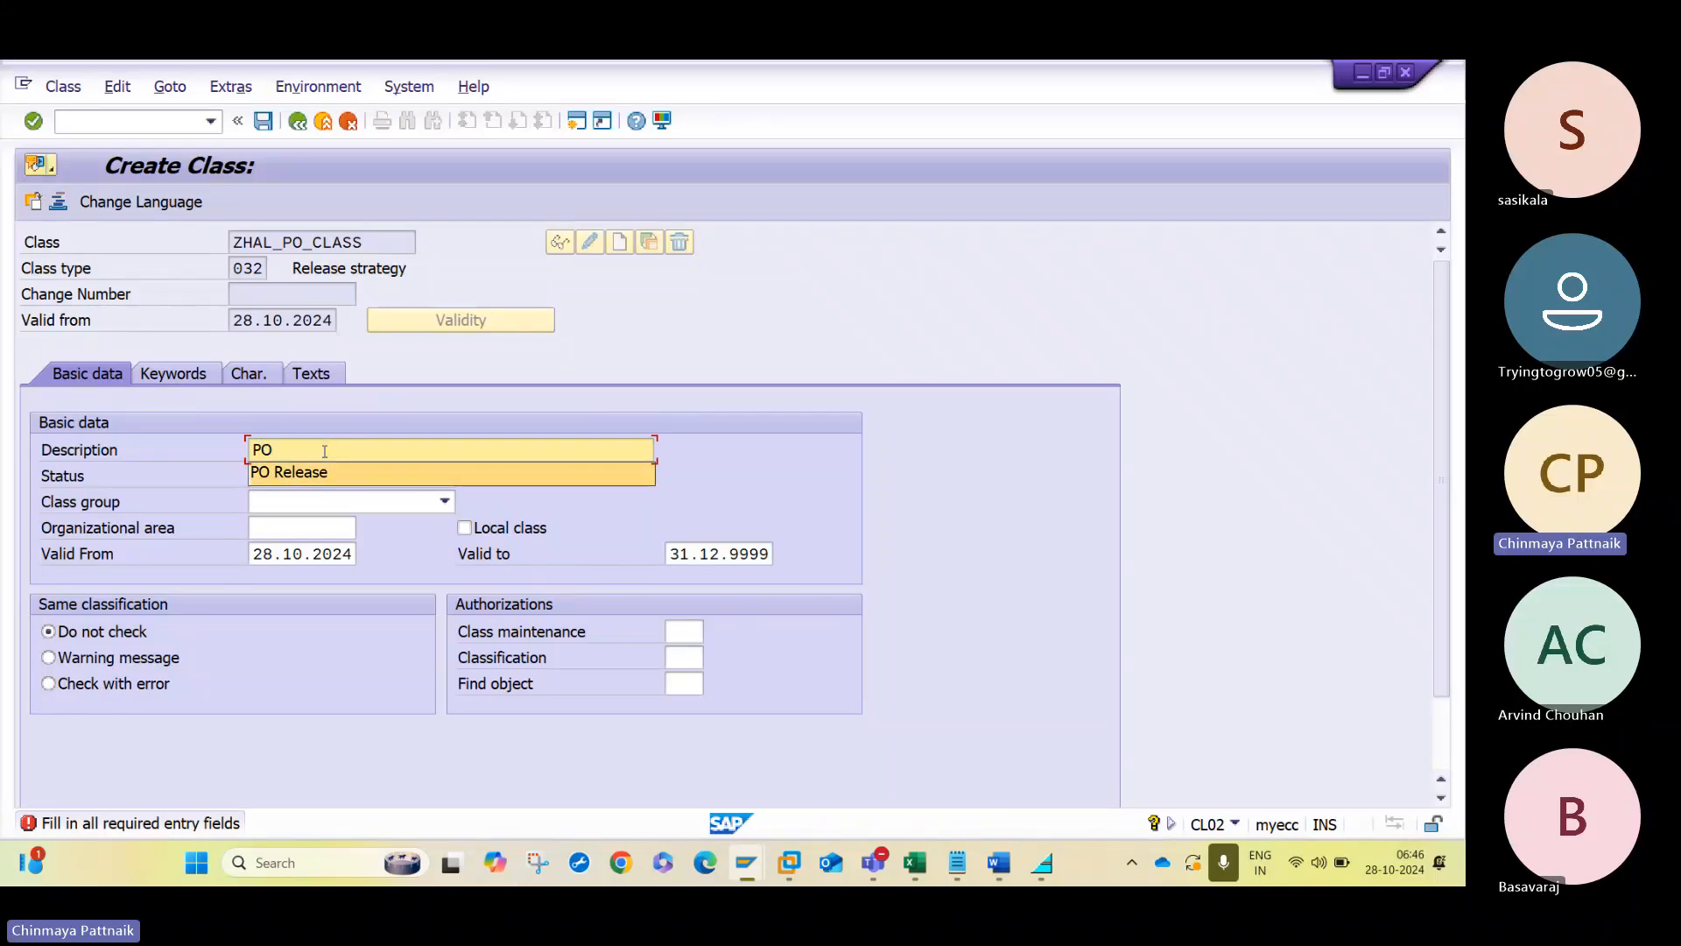
click(289, 472)
- Assign the characteristics ZHAL_DOCTYPE_PO and ZHAL_PURCHGRP_PO to the class, copying the purchasing group name from the Word notes
click(270, 375)
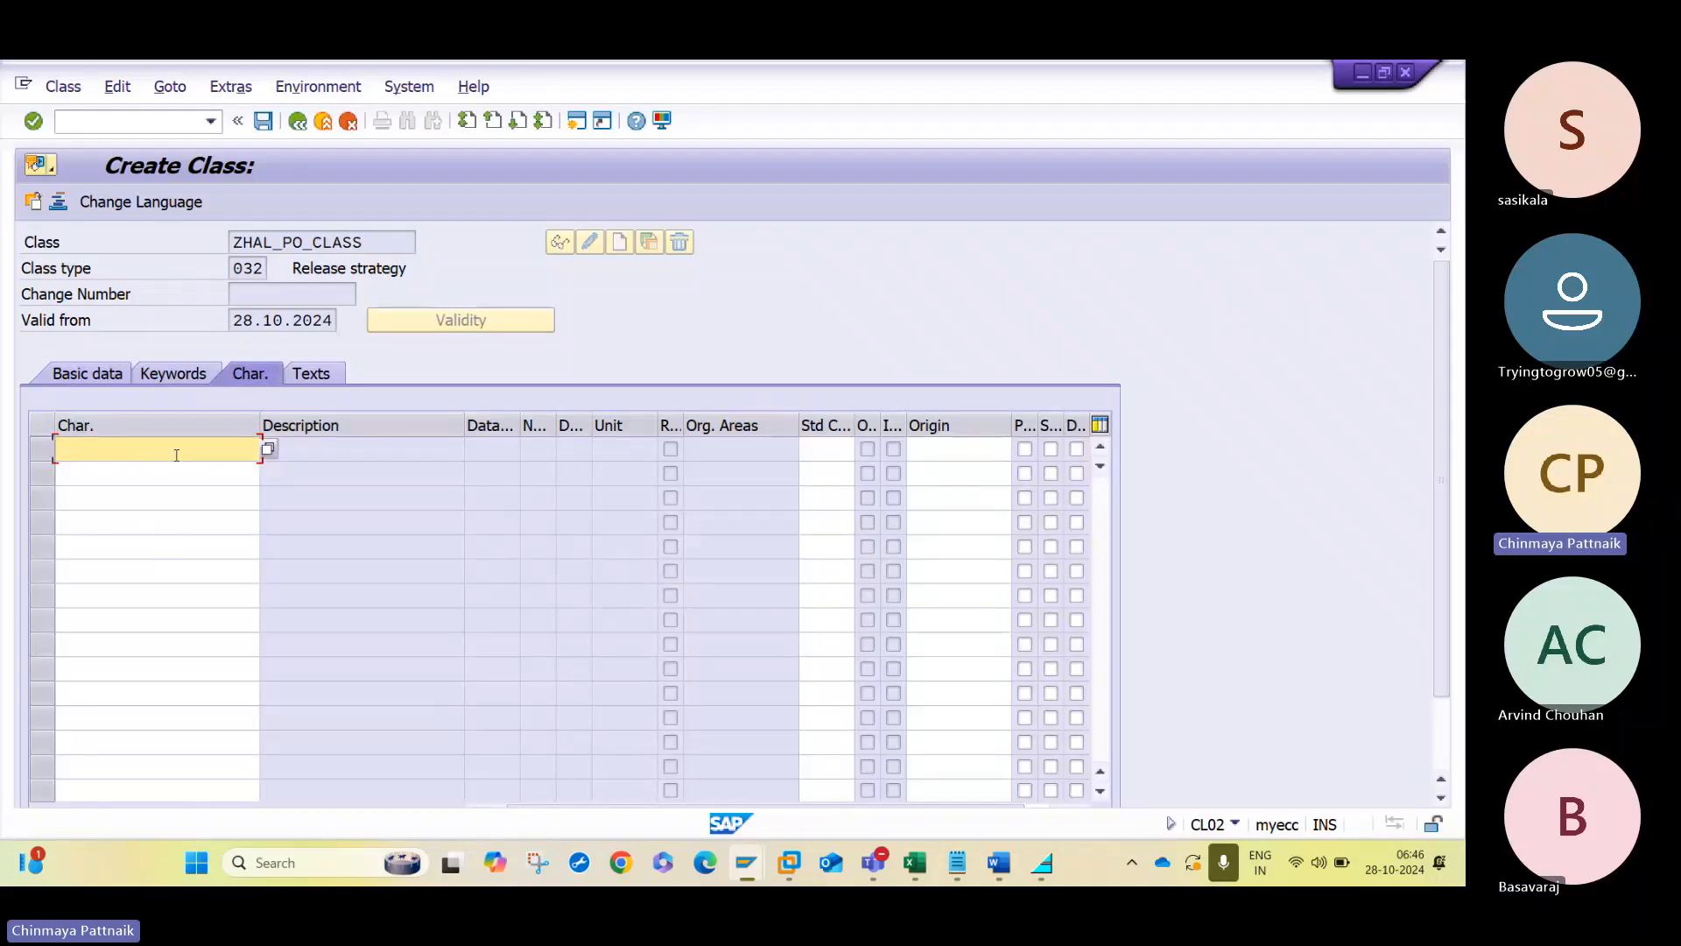
click(188, 519)
key(alt+Tab)
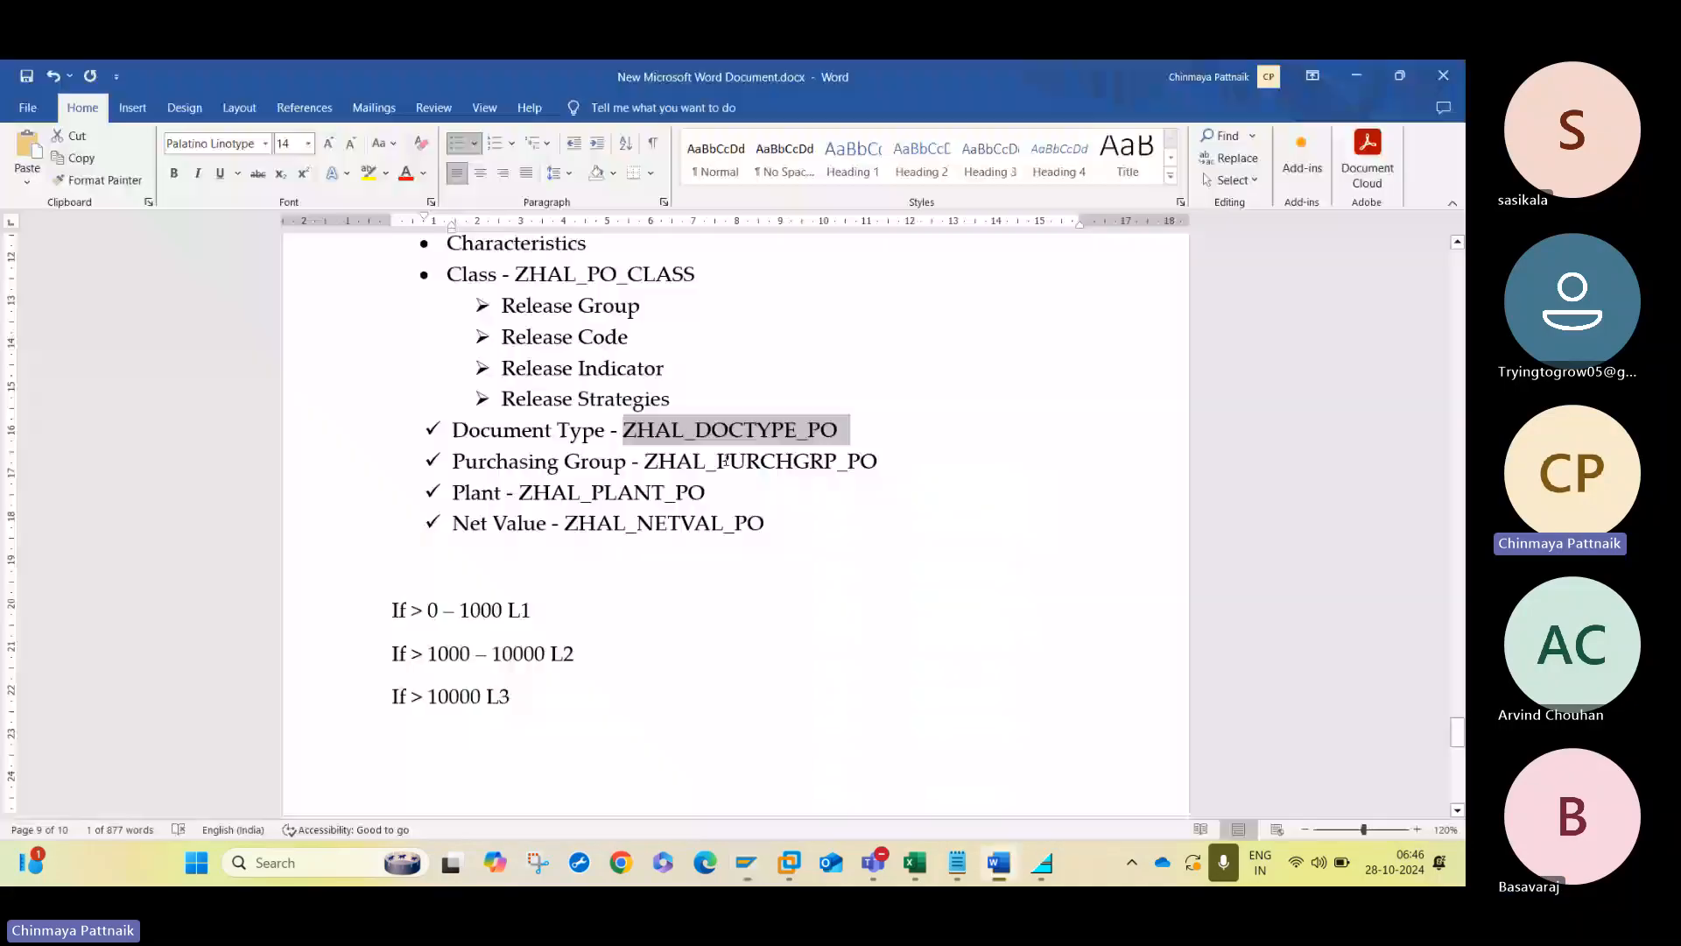
drag(648, 461, 894, 457)
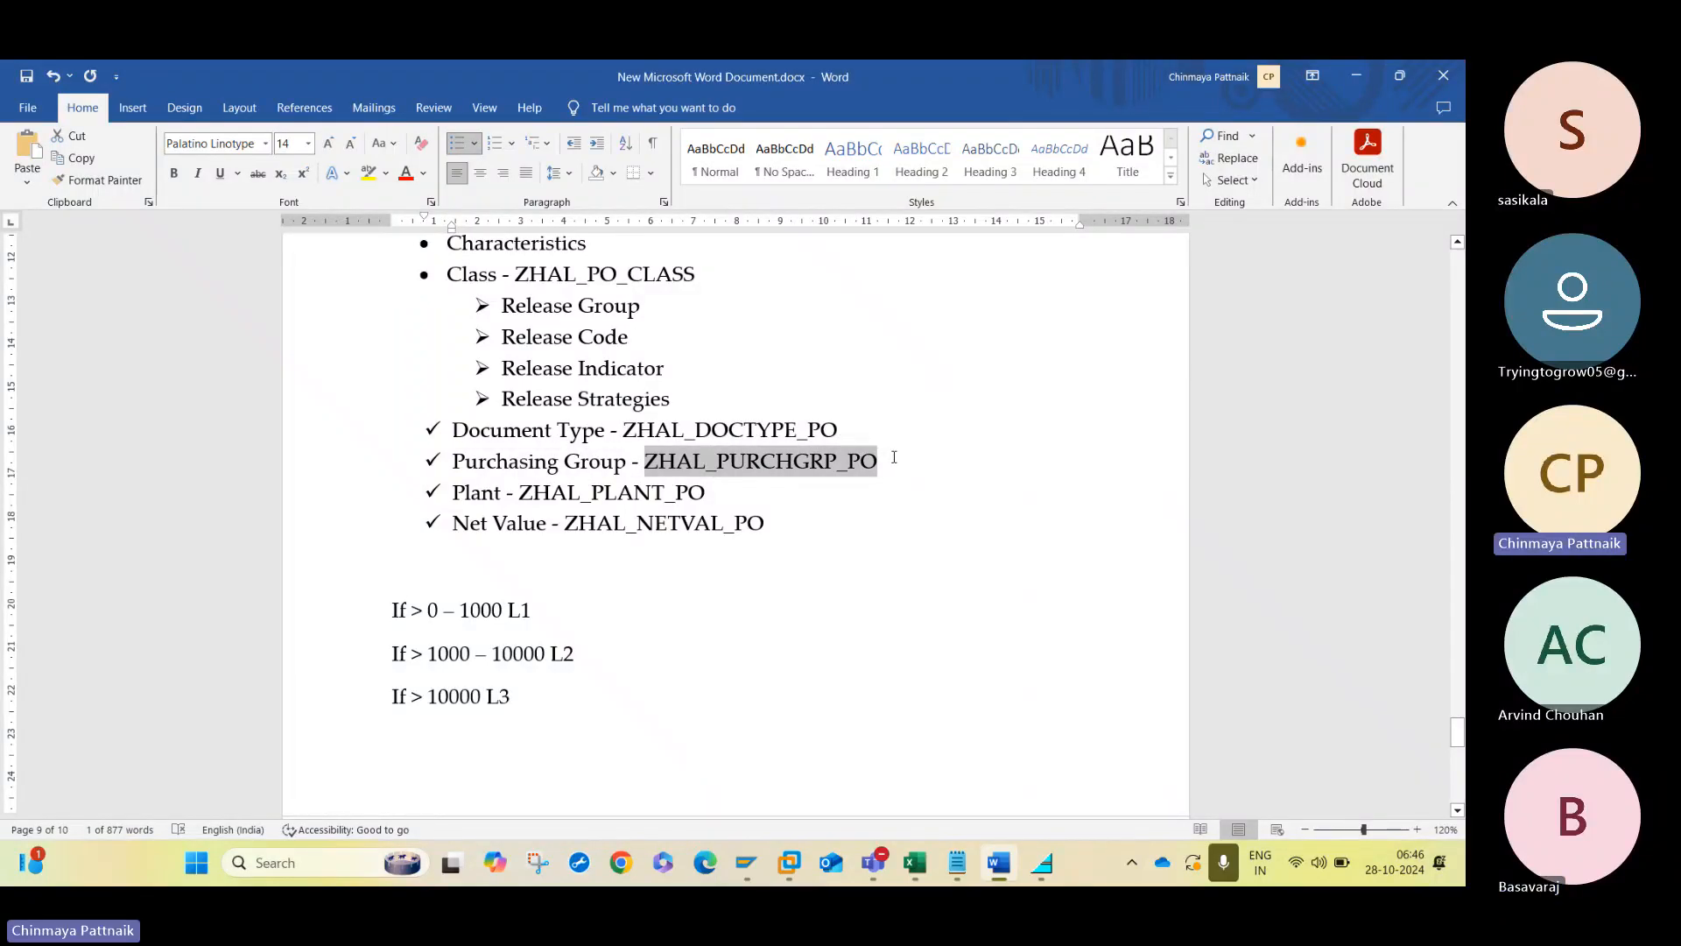
key(alt+Tab)
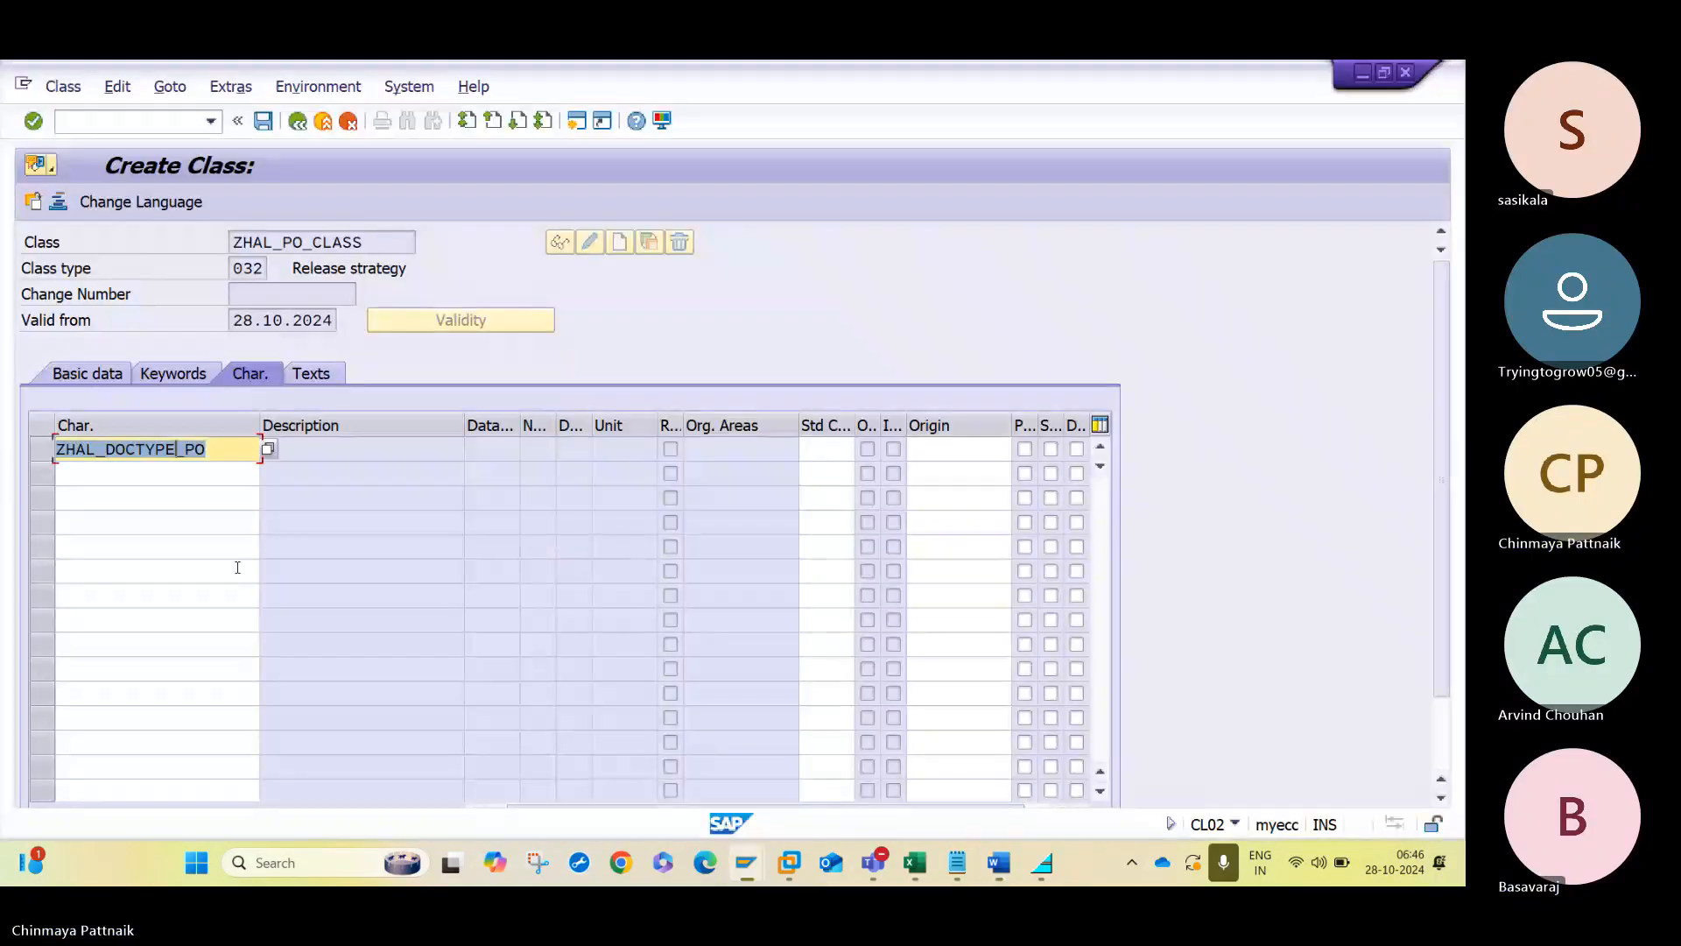
click(225, 474)
- Copy ZHAL_PLANT_PO from the Word notes and add it as the class's third characteristic
key(alt+Tab)
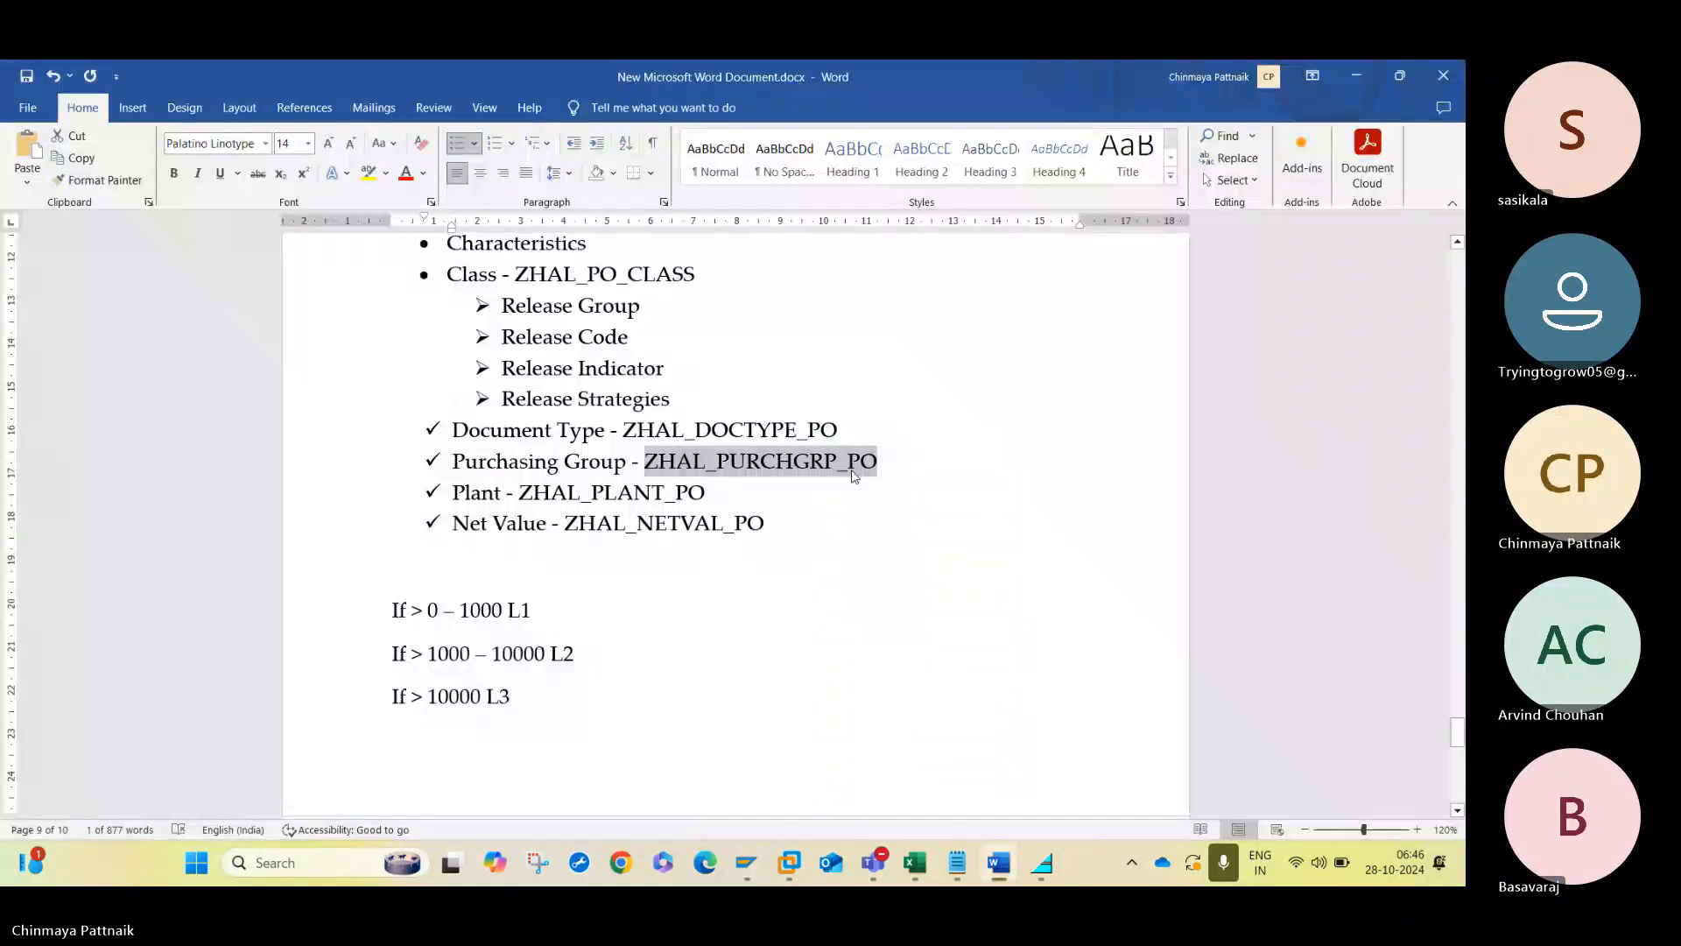
drag(517, 491, 634, 495)
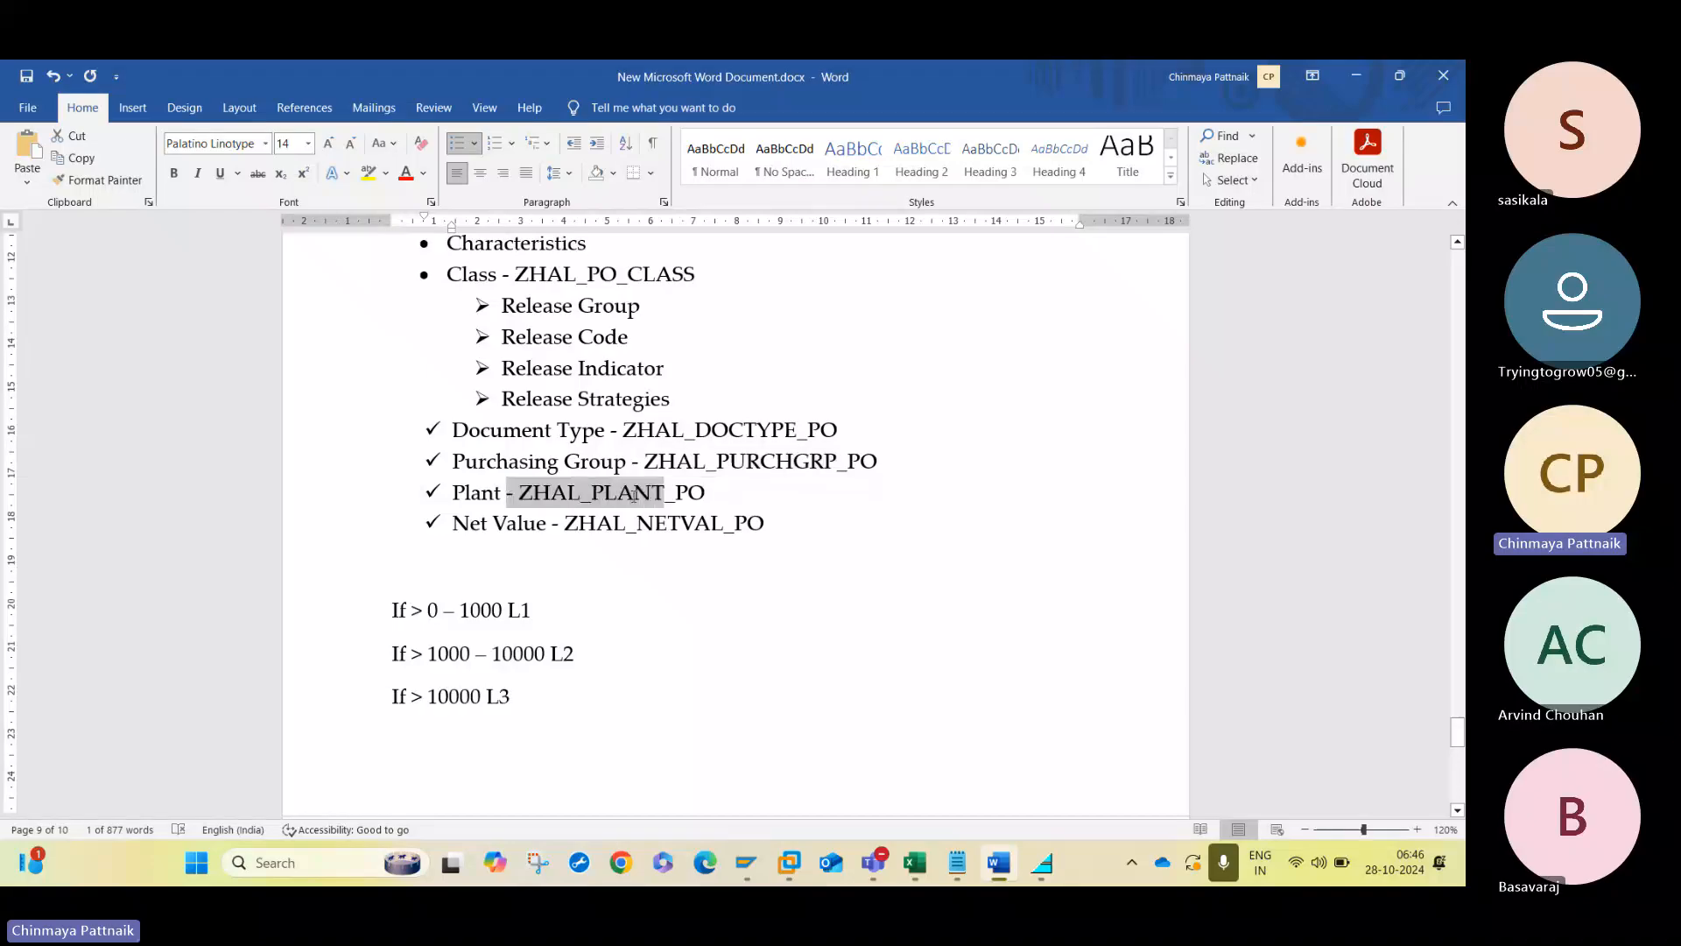
click(651, 498)
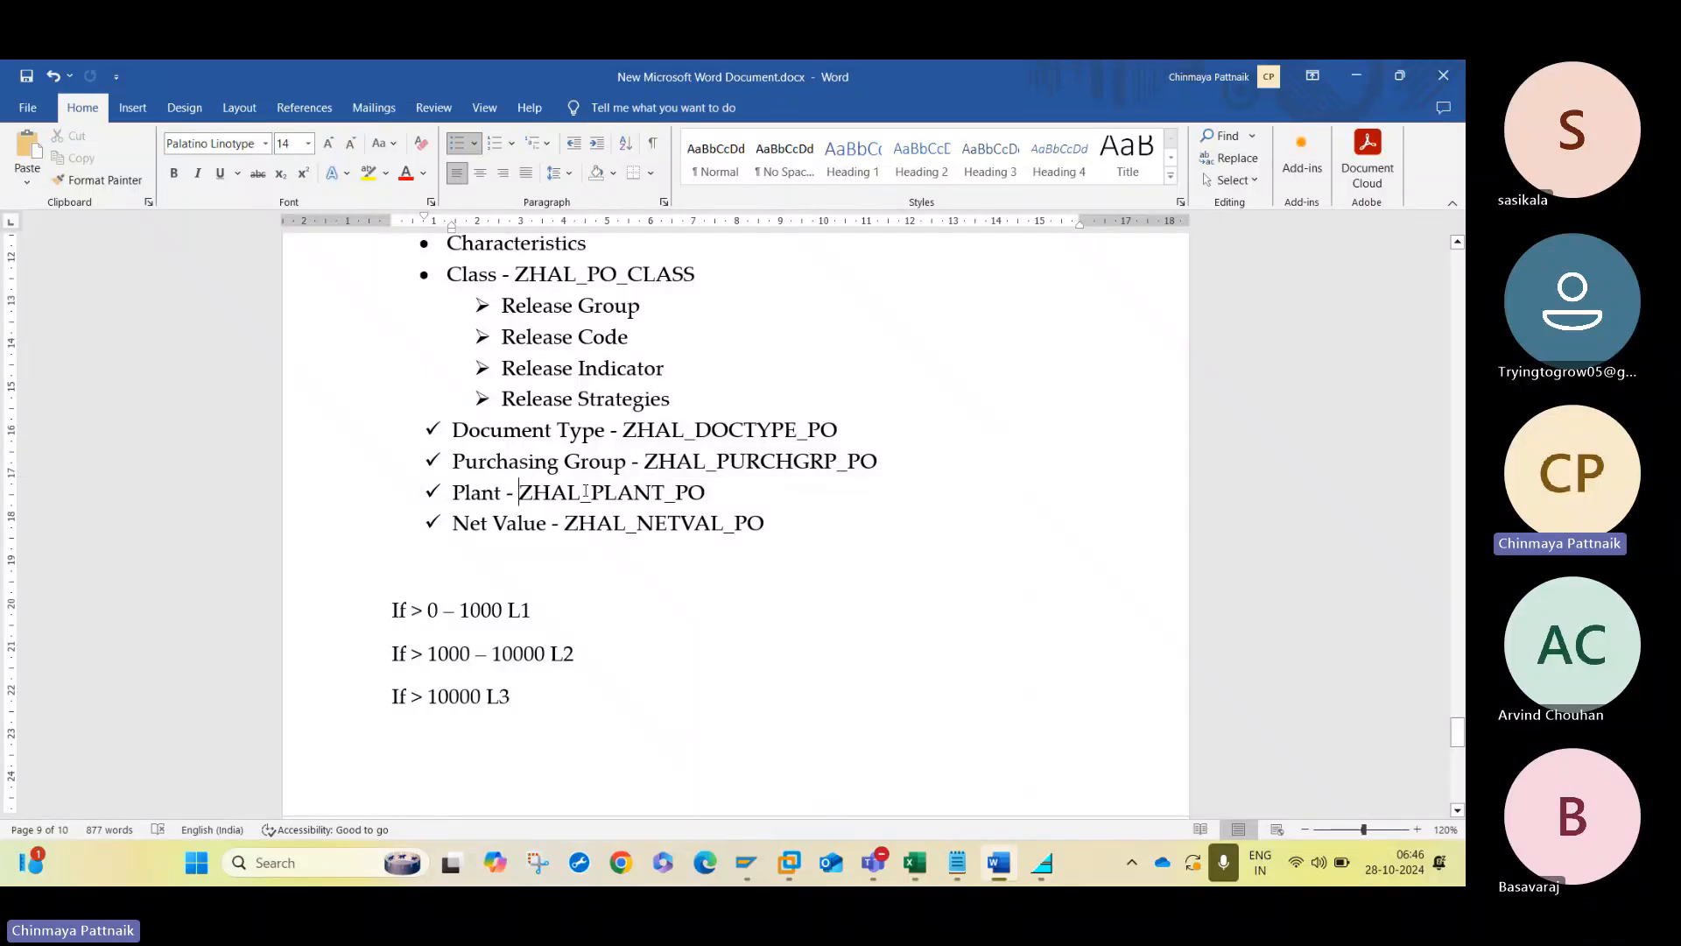
drag(519, 493, 703, 496)
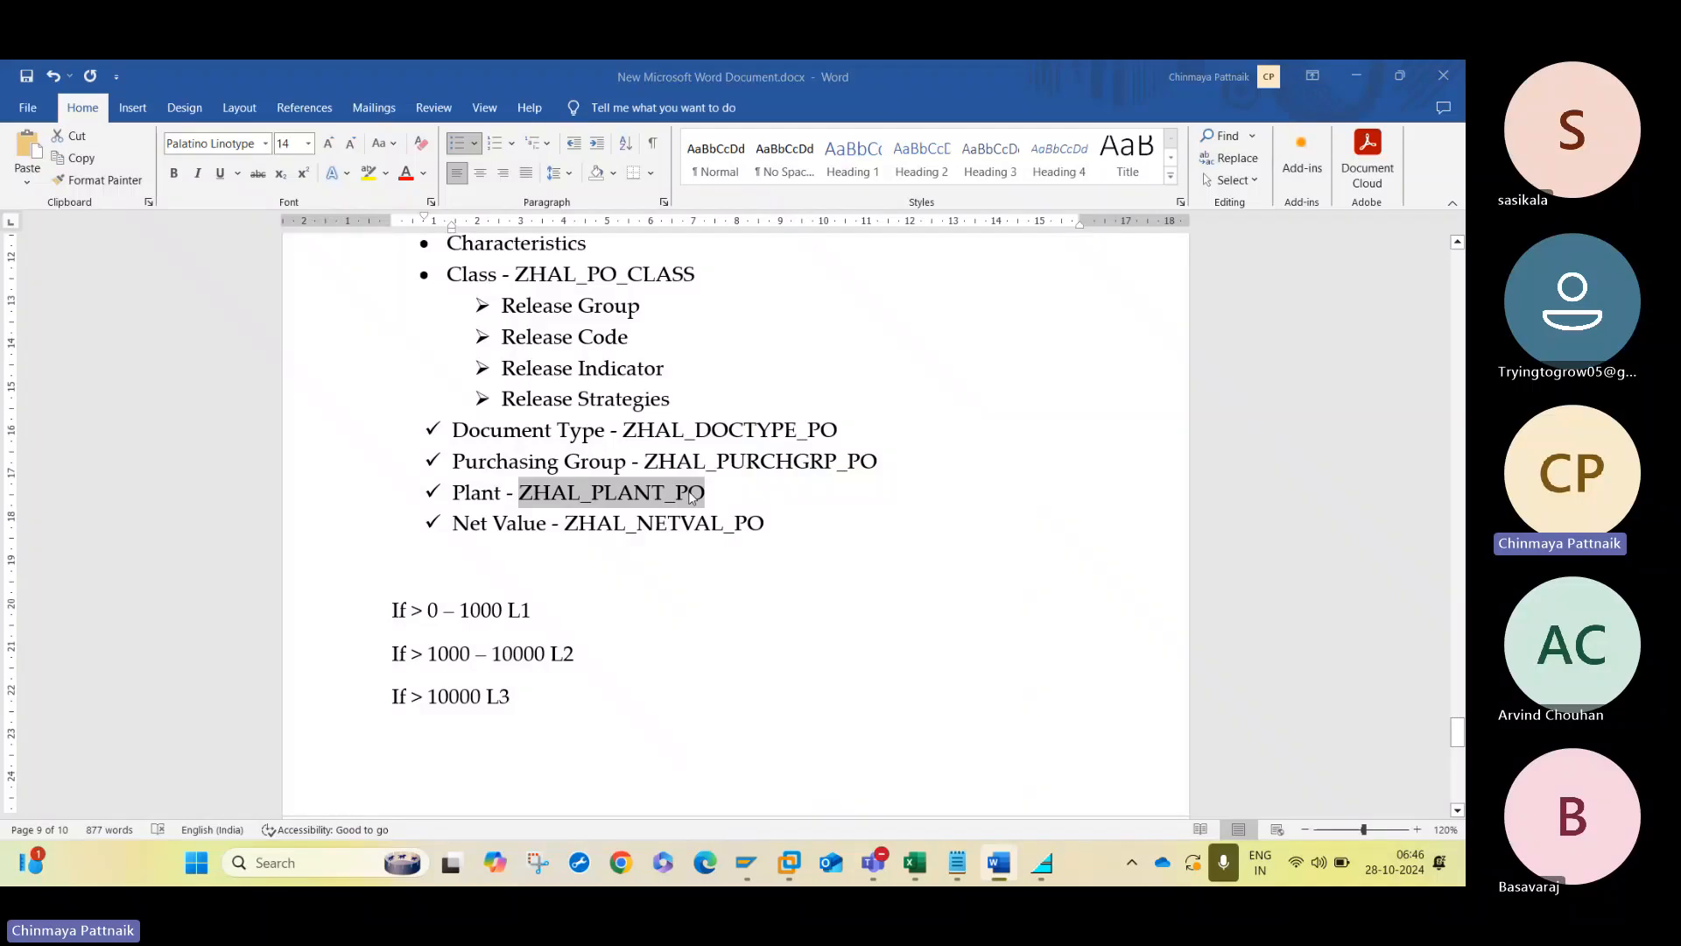
key(alt+Tab)
click(194, 493)
- Copy ZHAL_NETVAL_PO from the Word notes, add it as the class's fourth characteristic and save the class
key(alt+Tab)
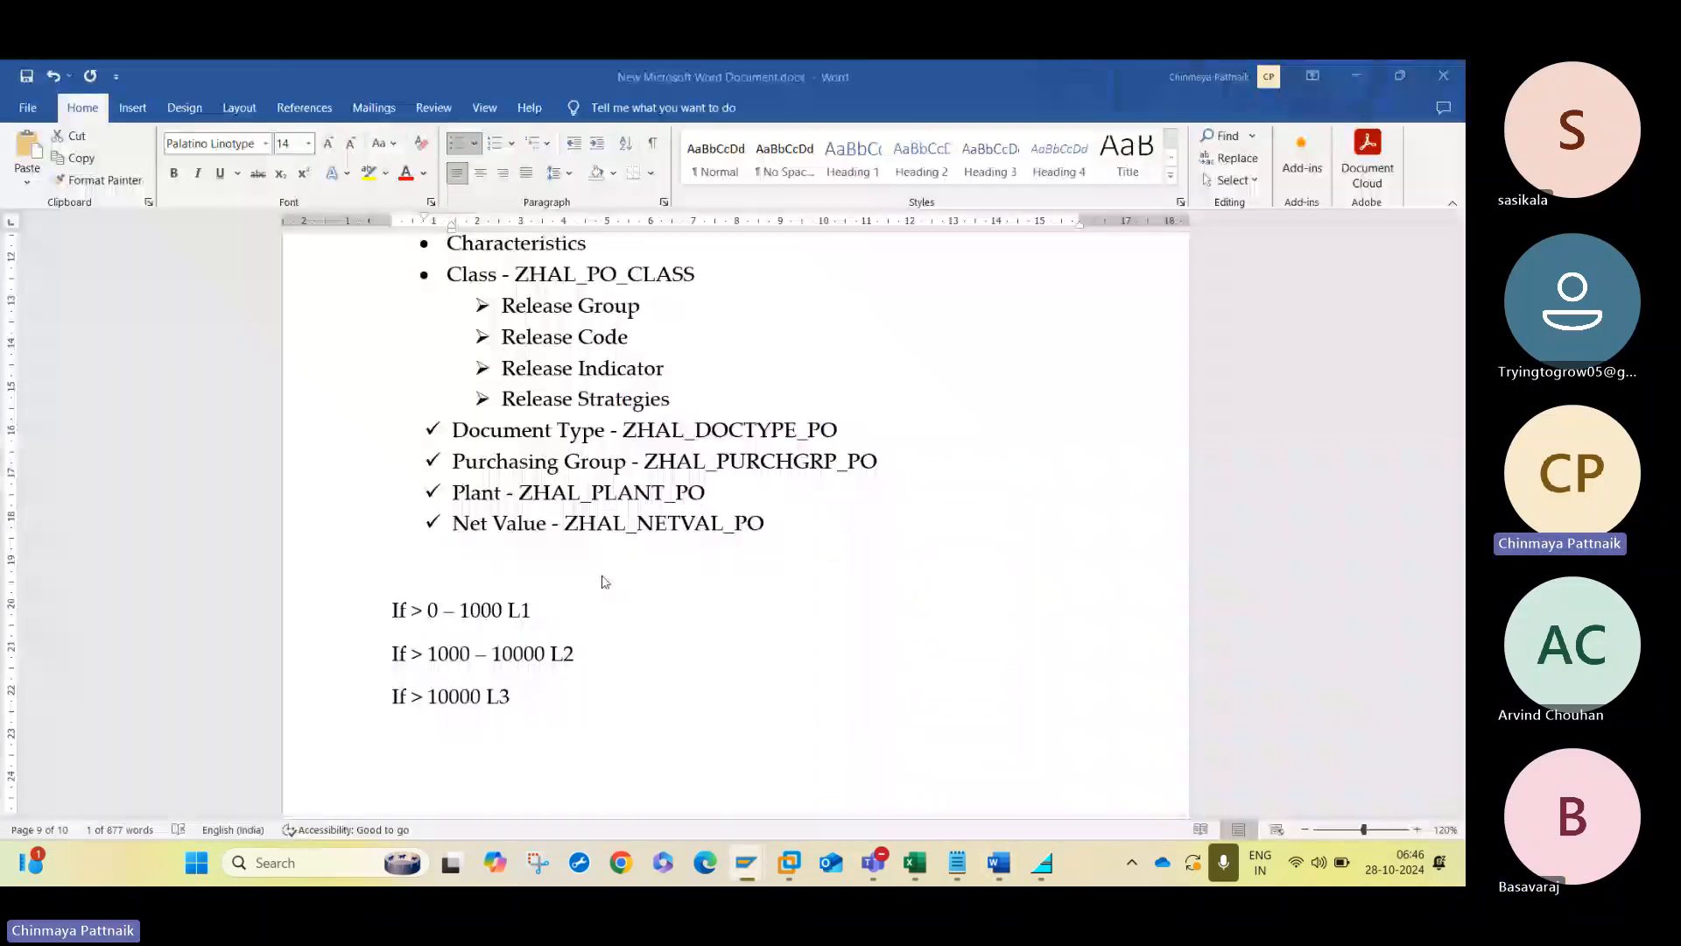
drag(565, 523, 761, 523)
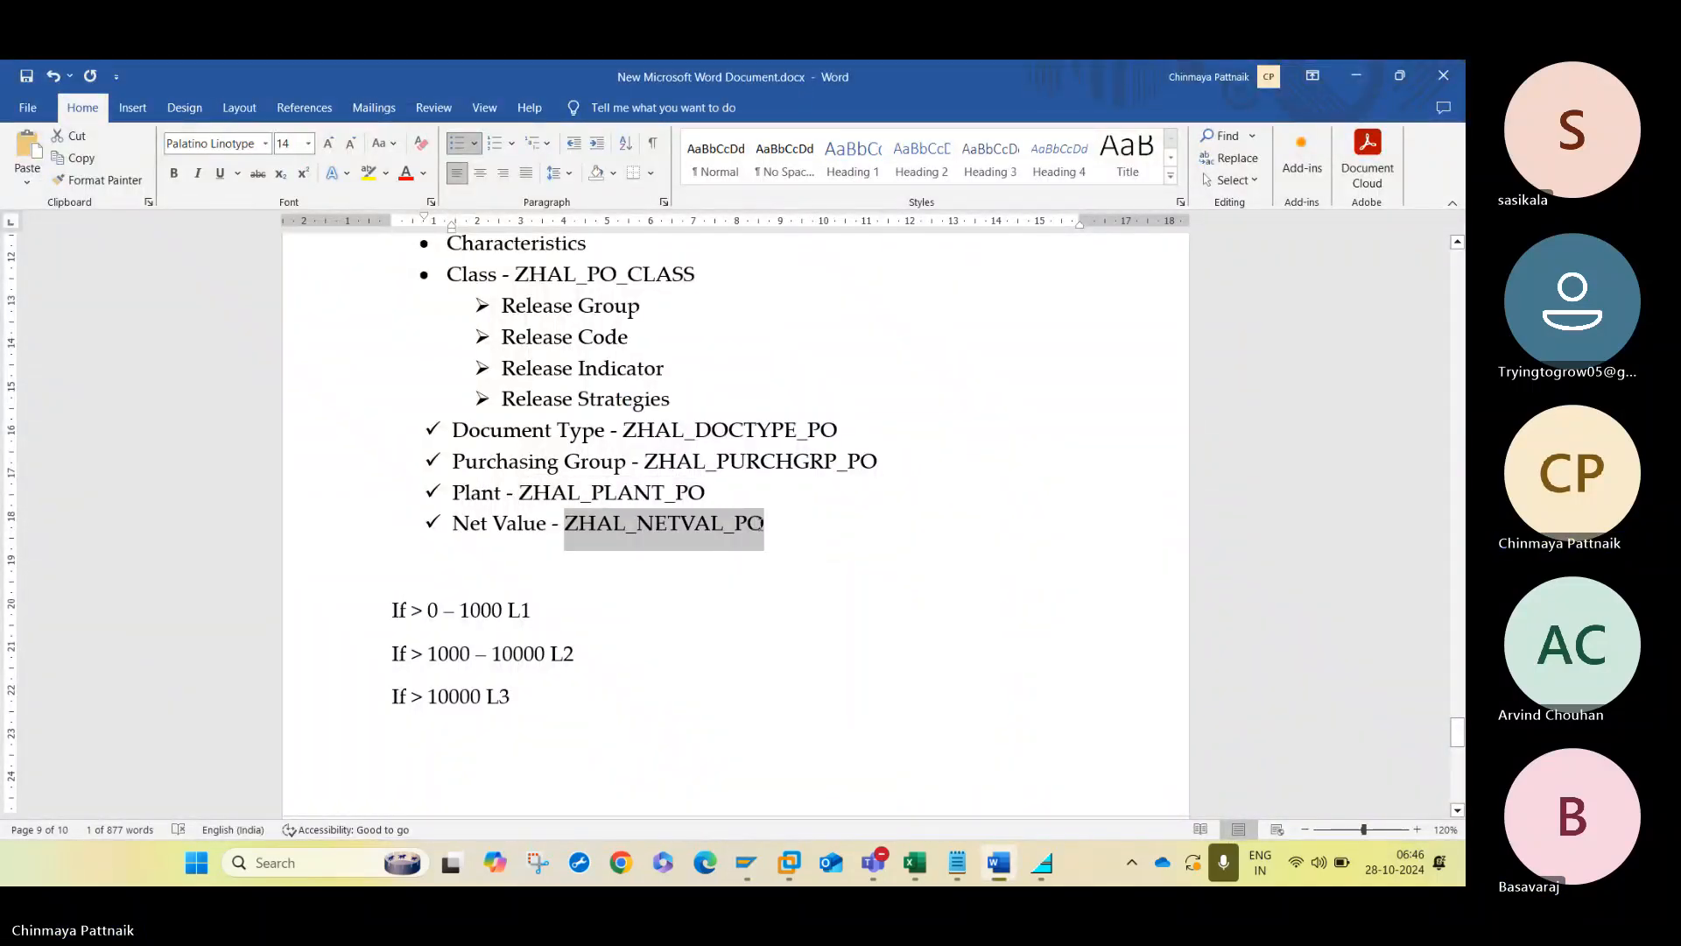
key(alt+Tab)
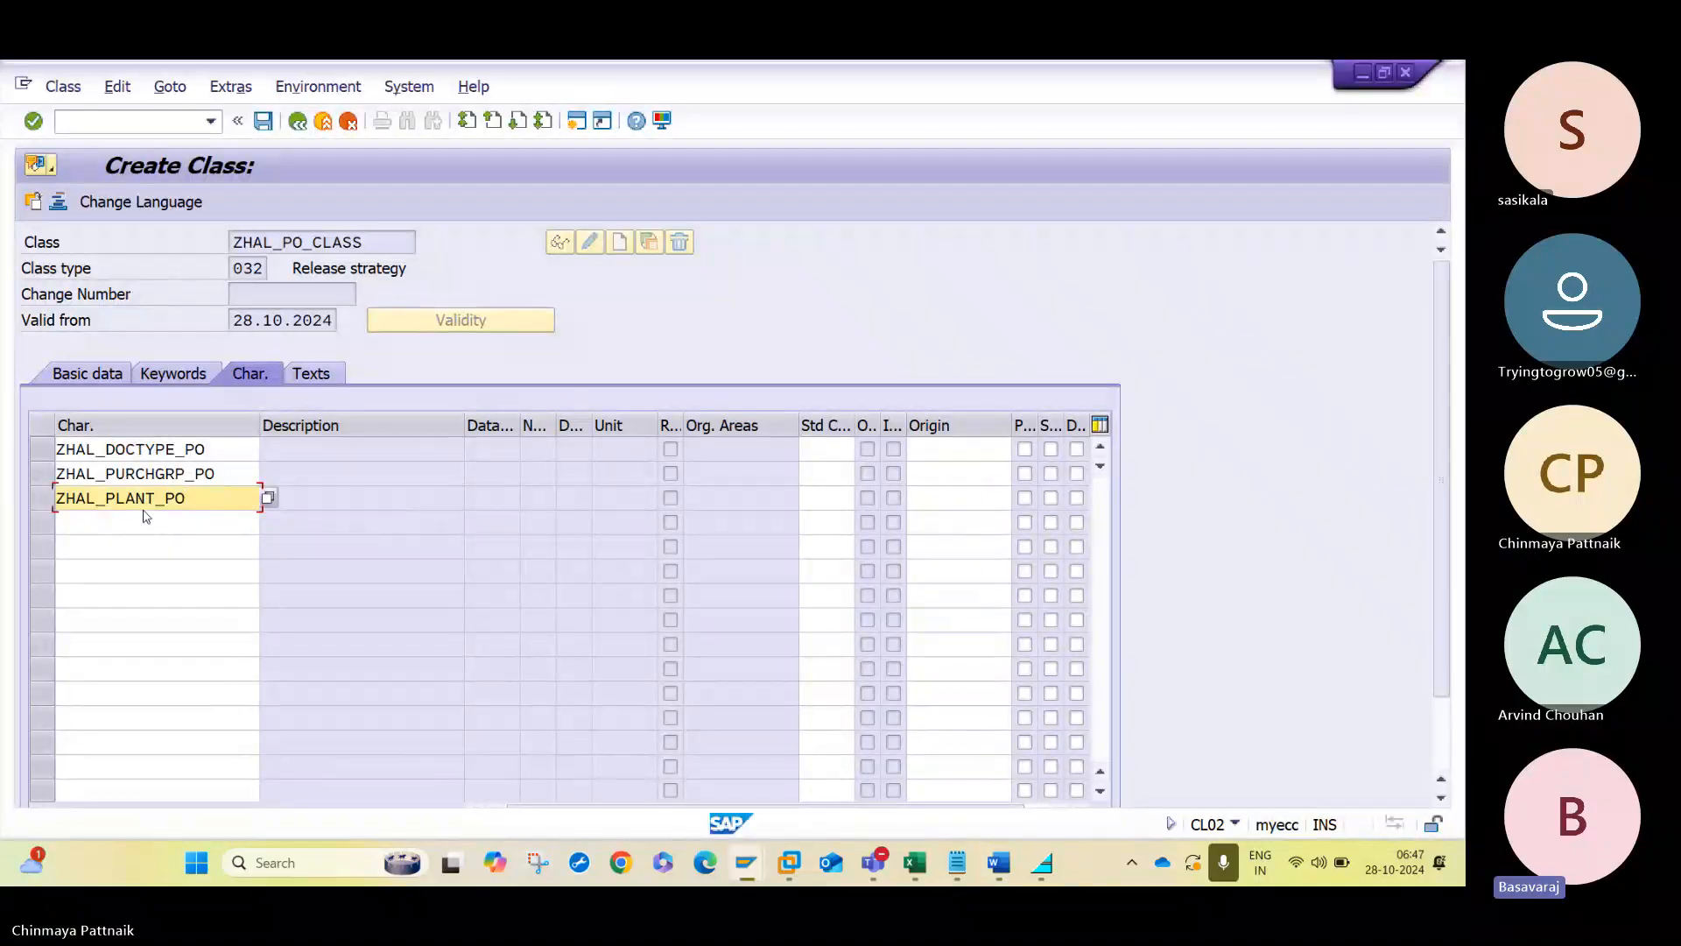
click(144, 521)
key(ctrl+v)
key(Return)
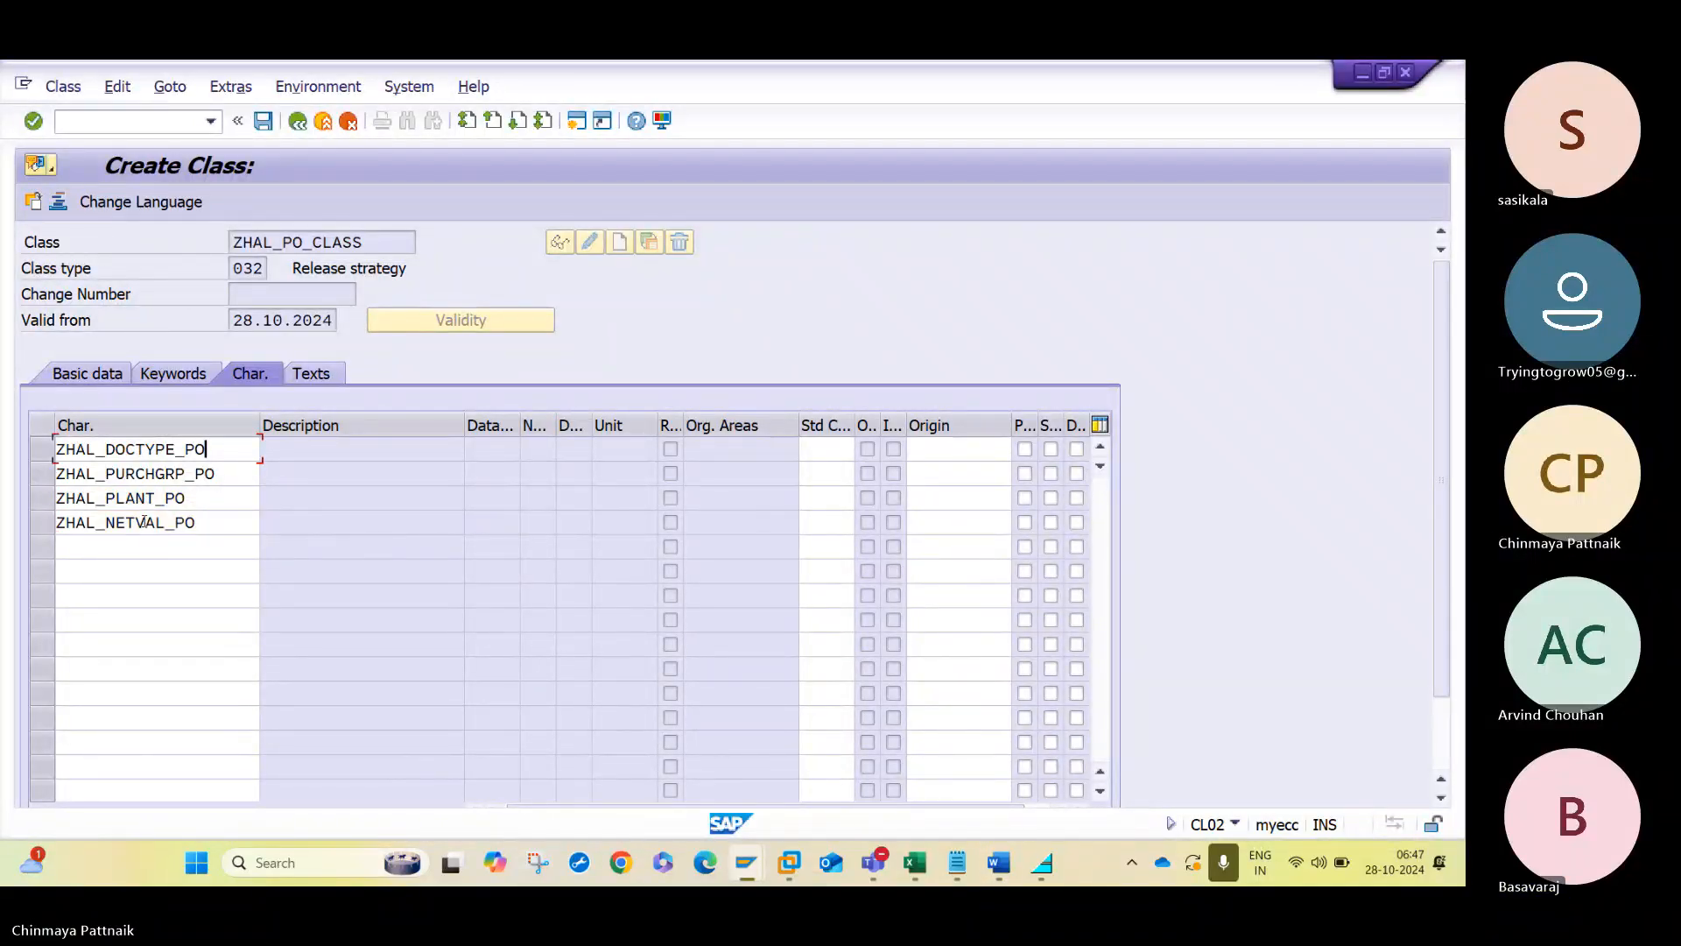
click(264, 121)
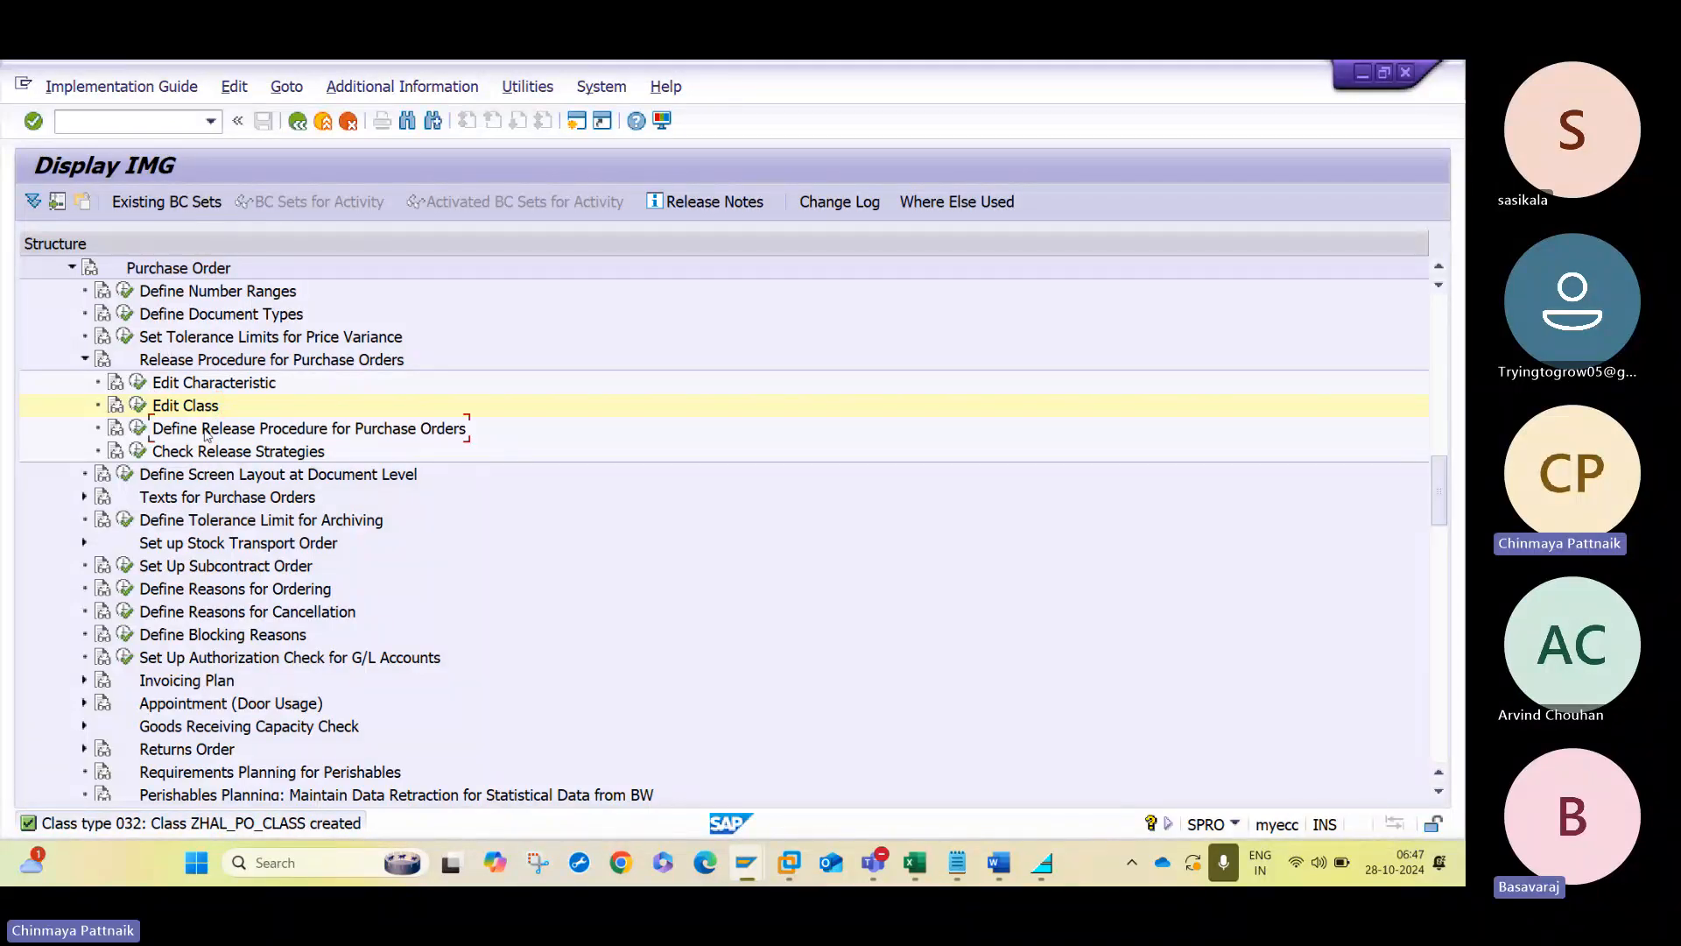
- Delete all existing release strategies, S1 to S5 of group SQ, and save the deletion in customizing request SAP_MM_8AM
click(139, 427)
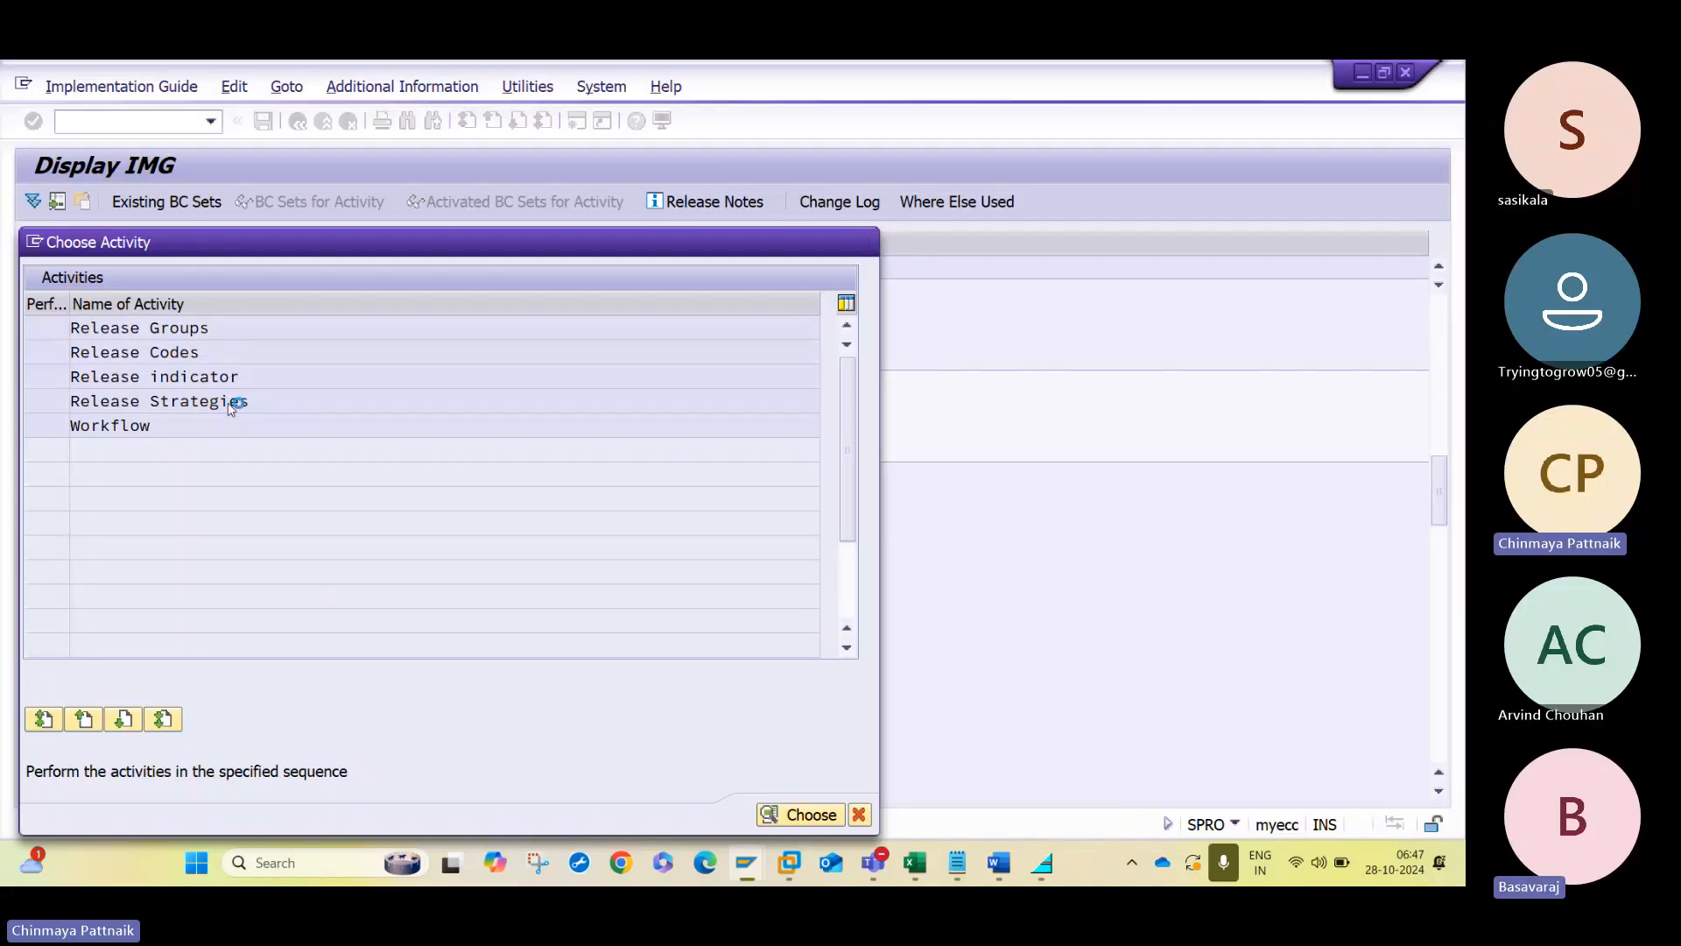
double_click(230, 401)
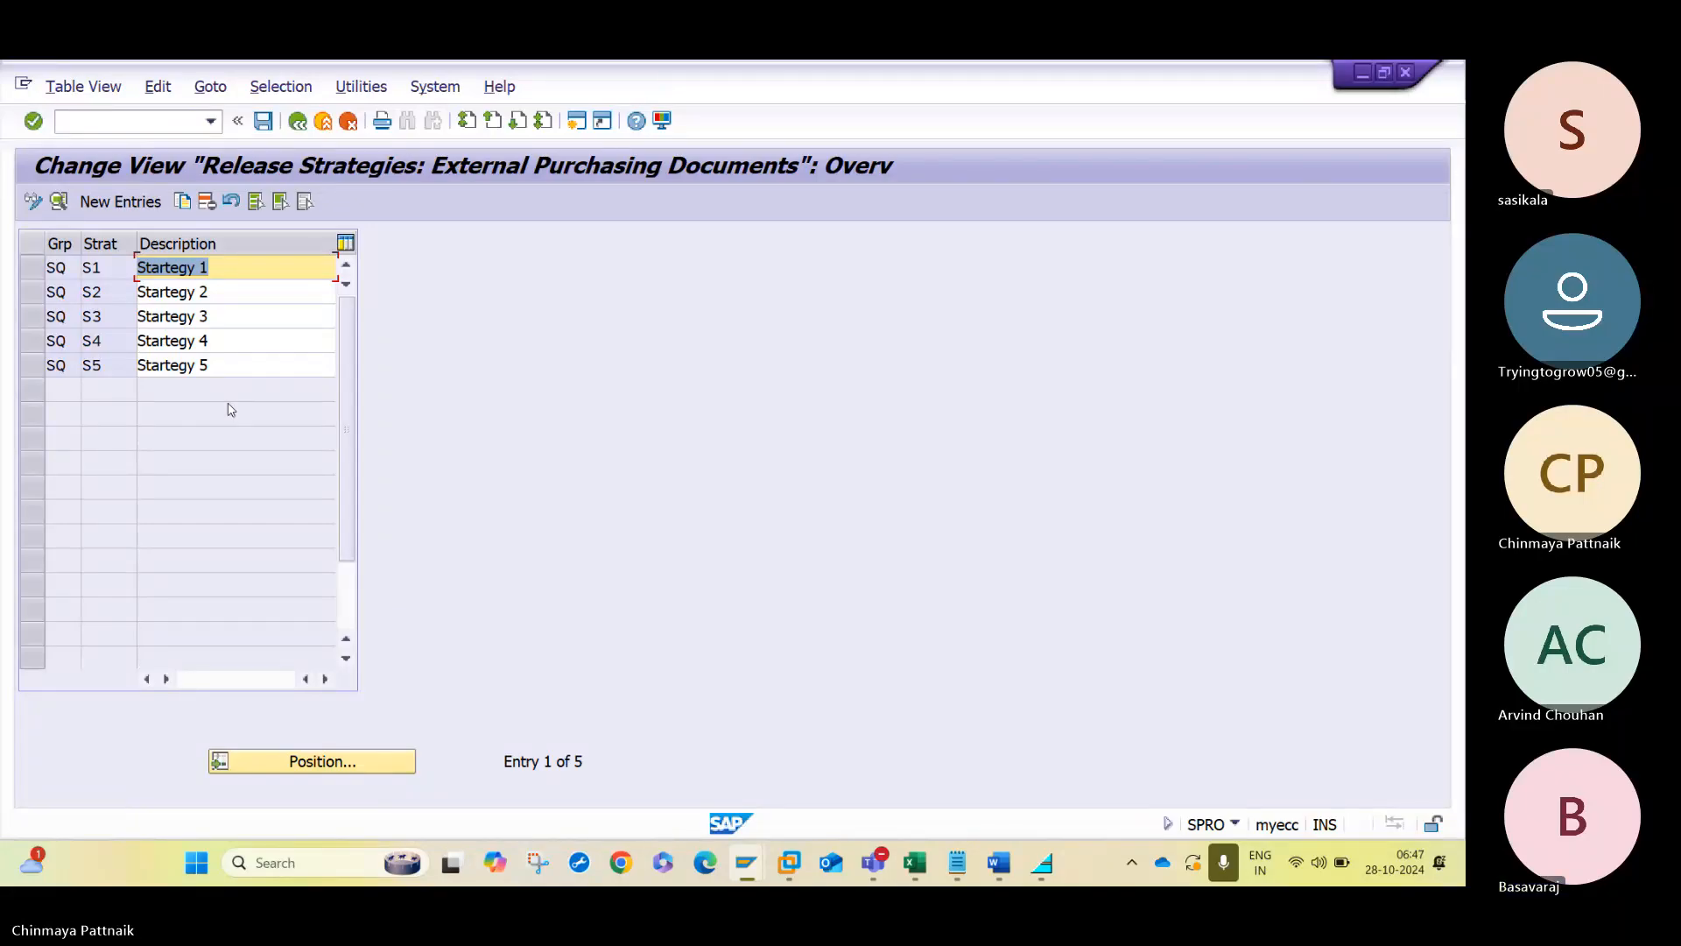
click(257, 203)
click(208, 202)
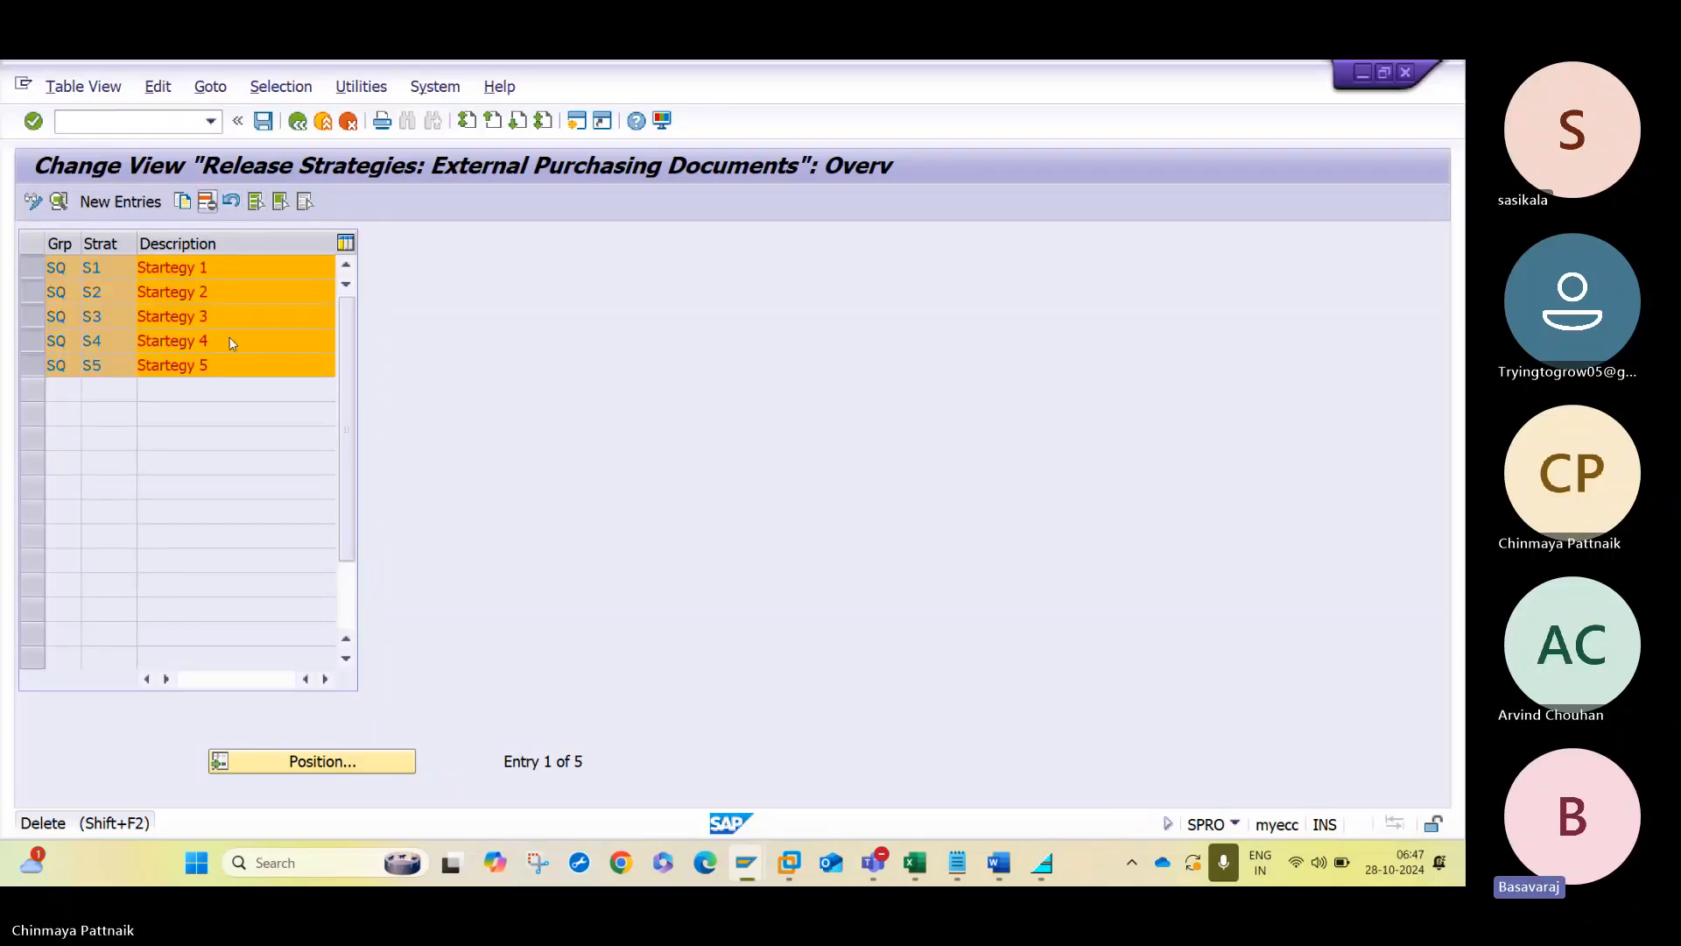
key(Return)
click(261, 123)
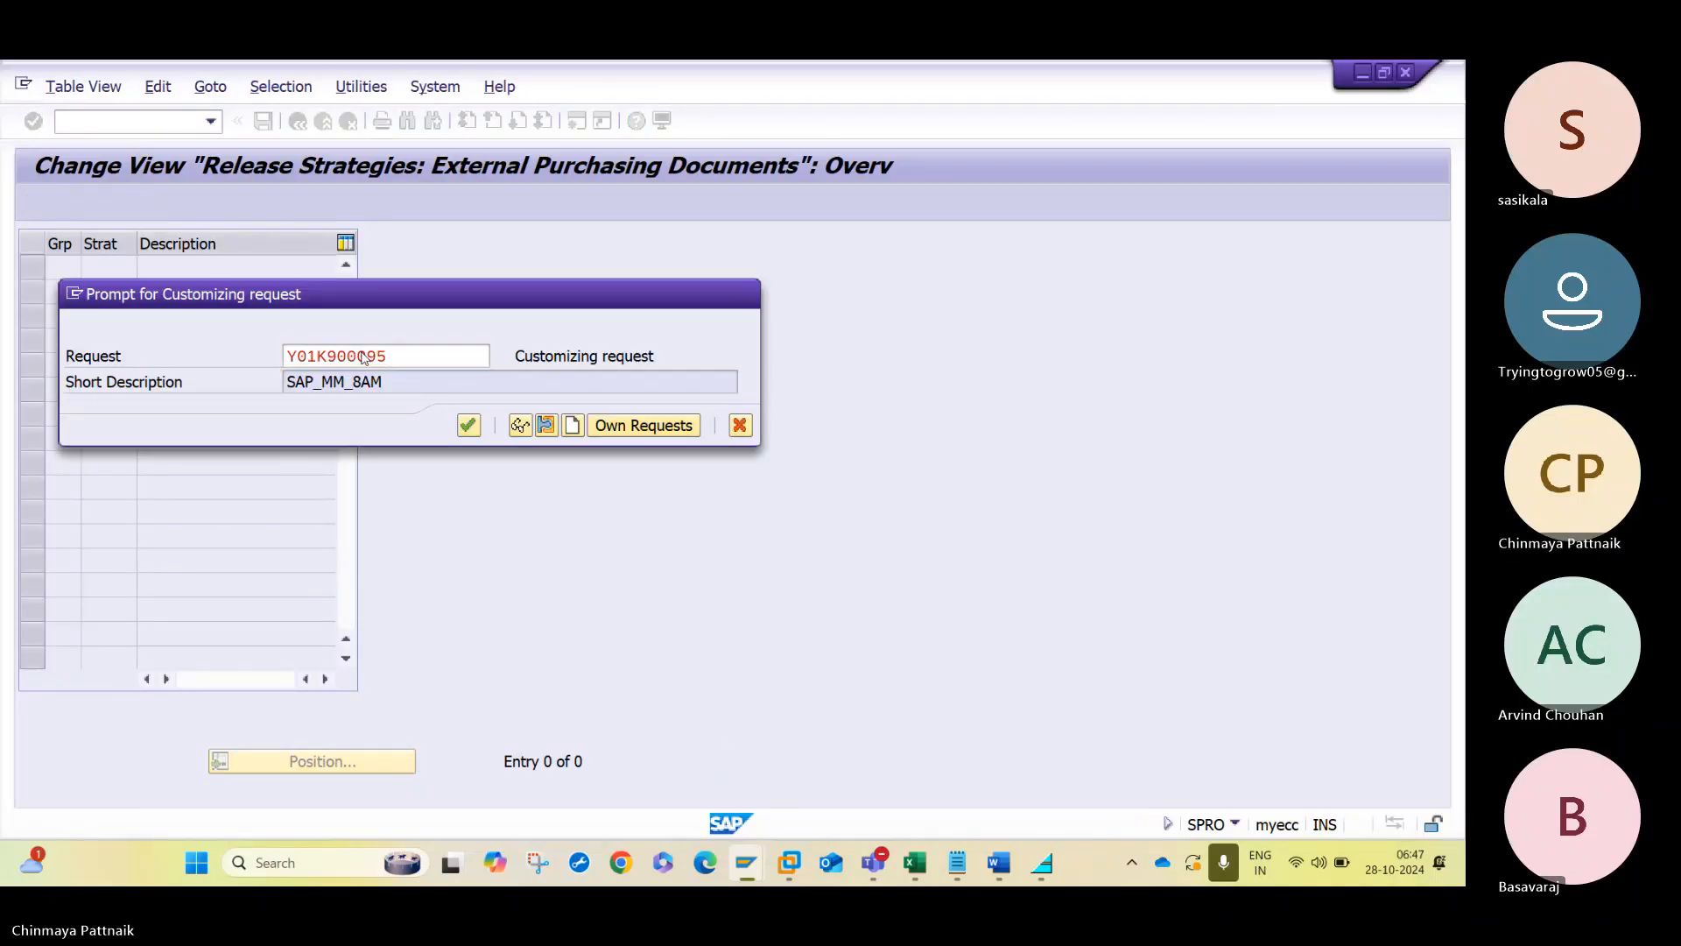
key(Return)
click(296, 123)
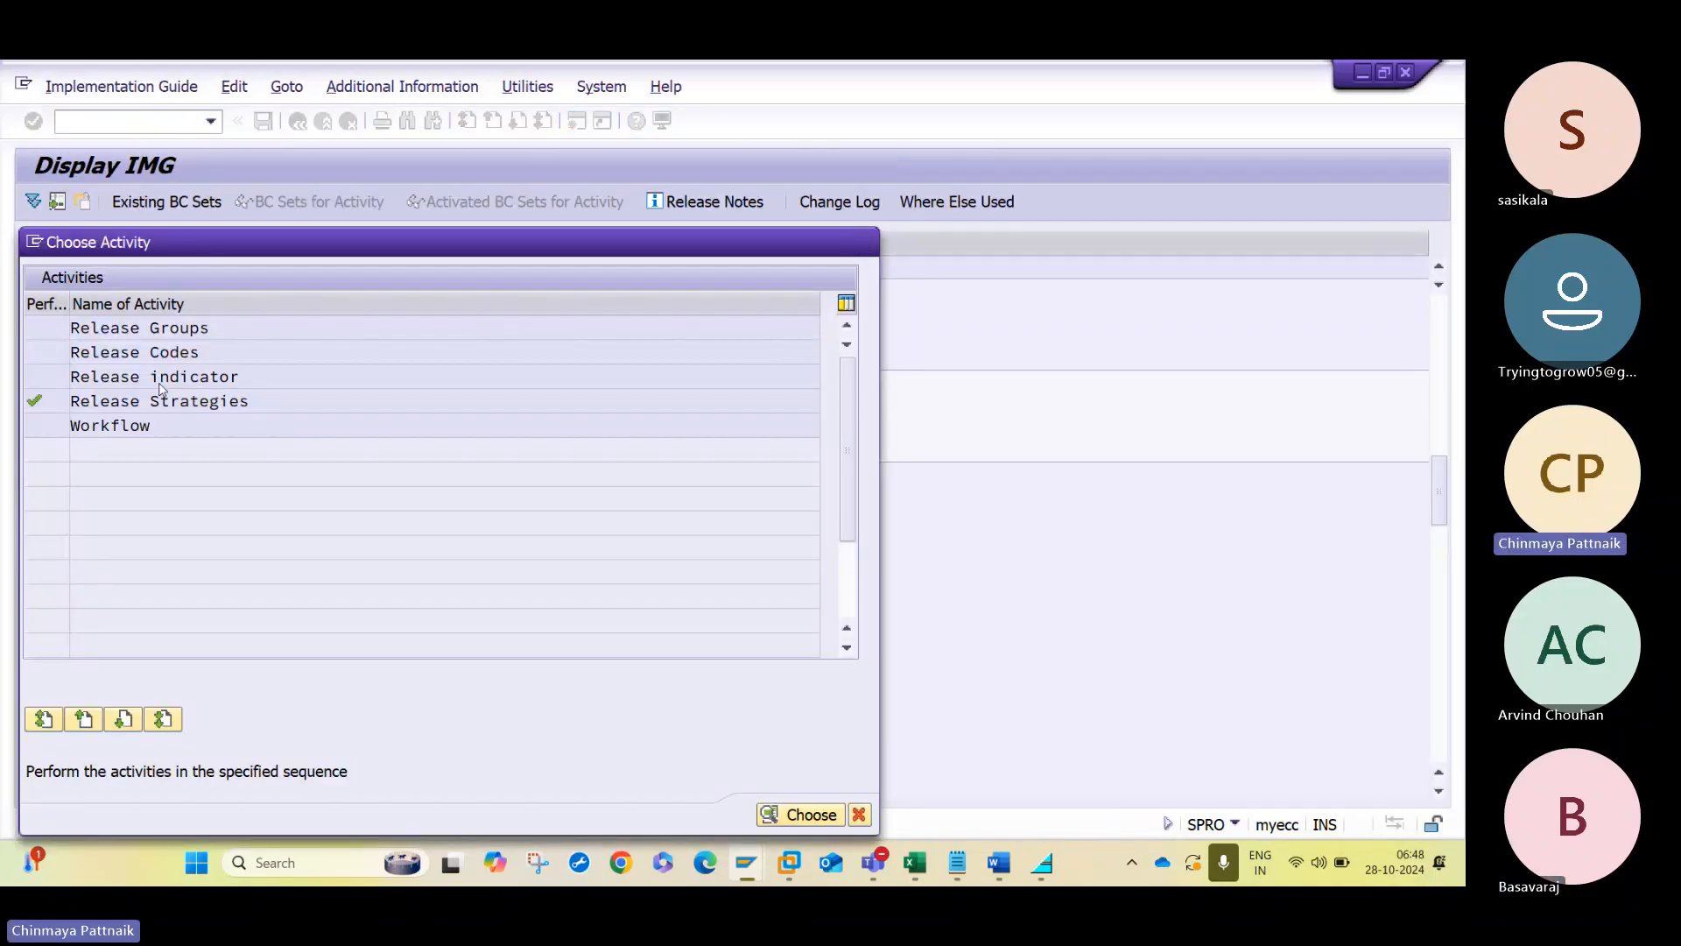
- Review the existing release indicators for purchasing documents, then return to the release procedure activities
double_click(160, 377)
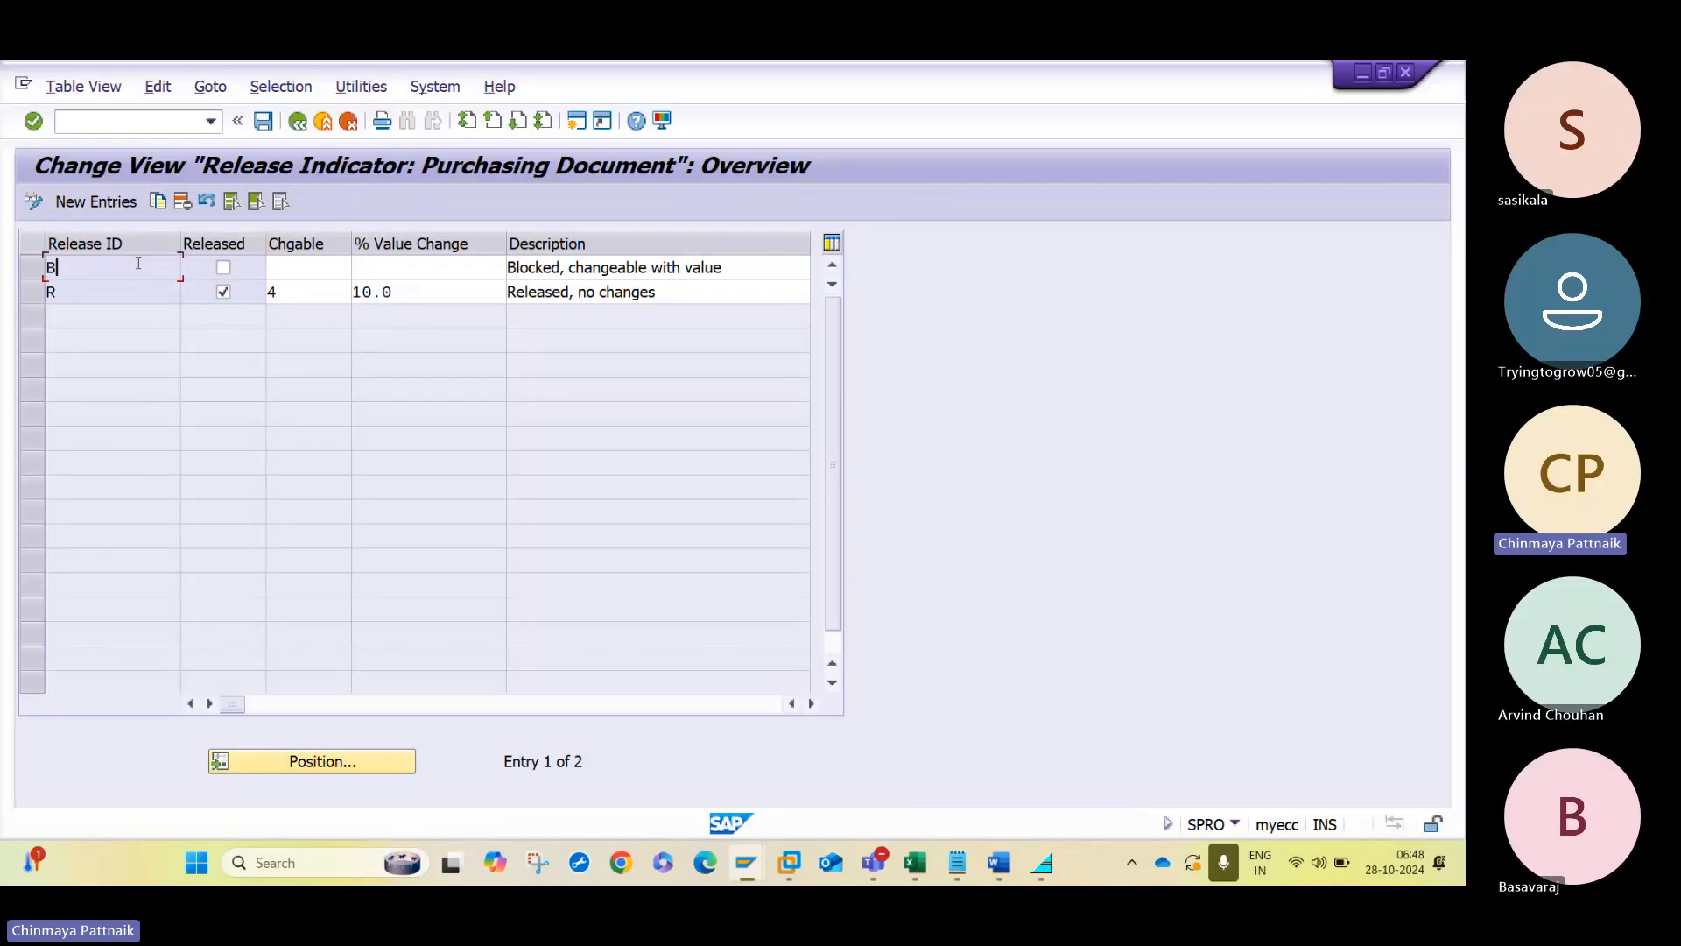
key(Down)
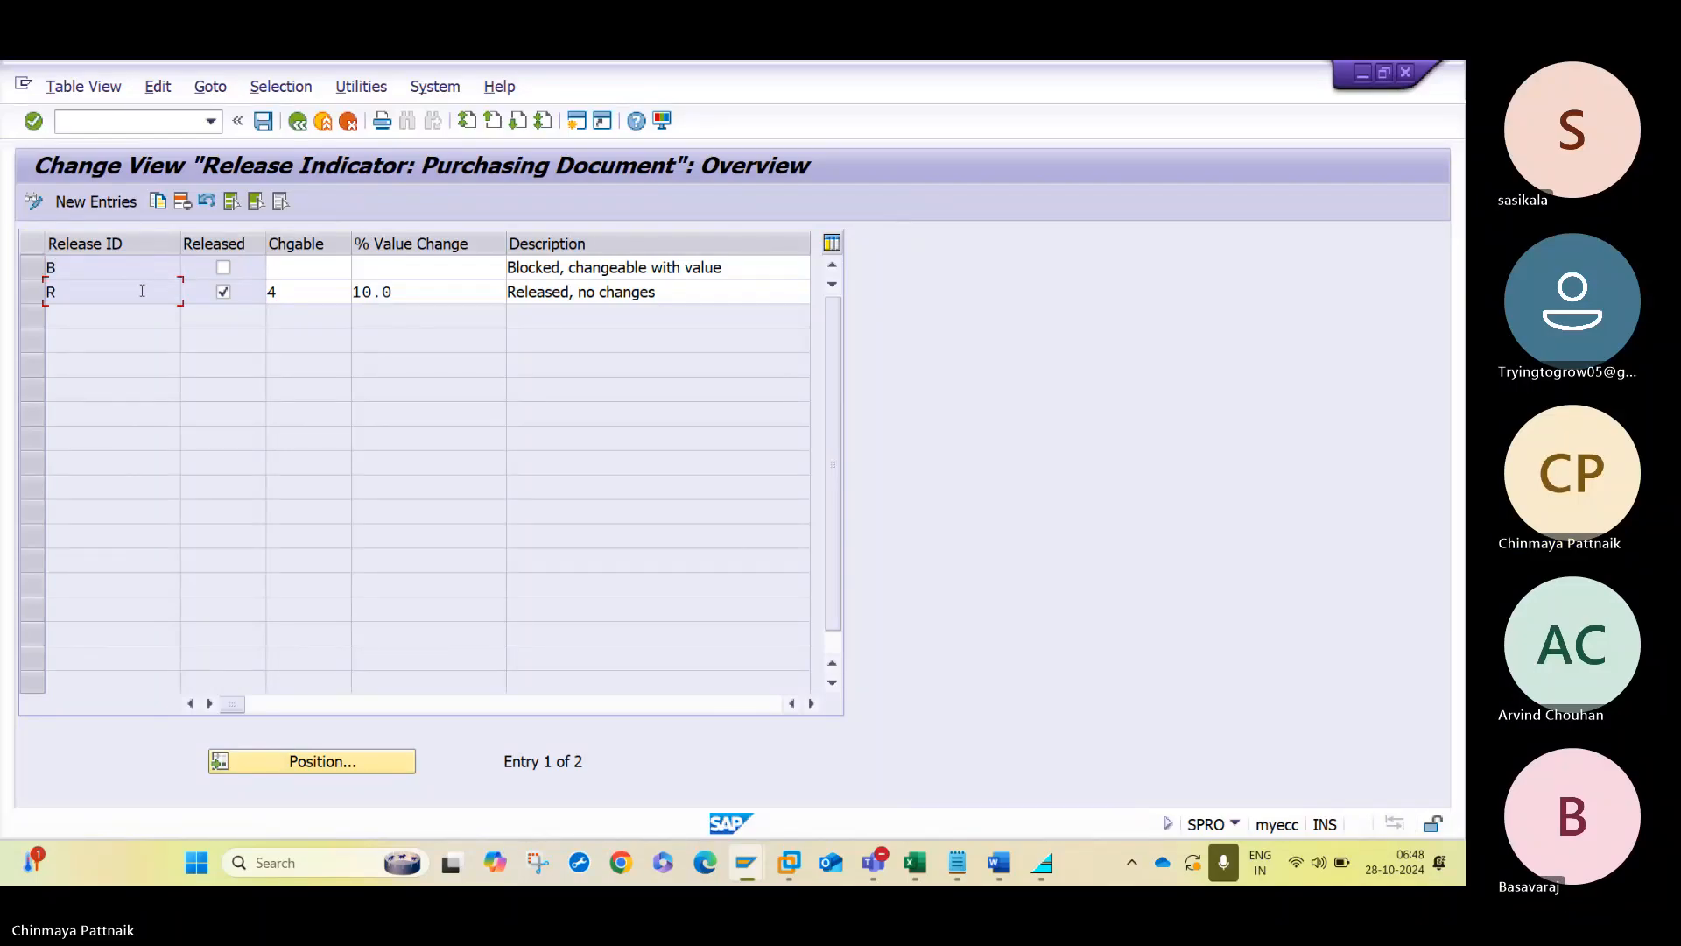
click(298, 120)
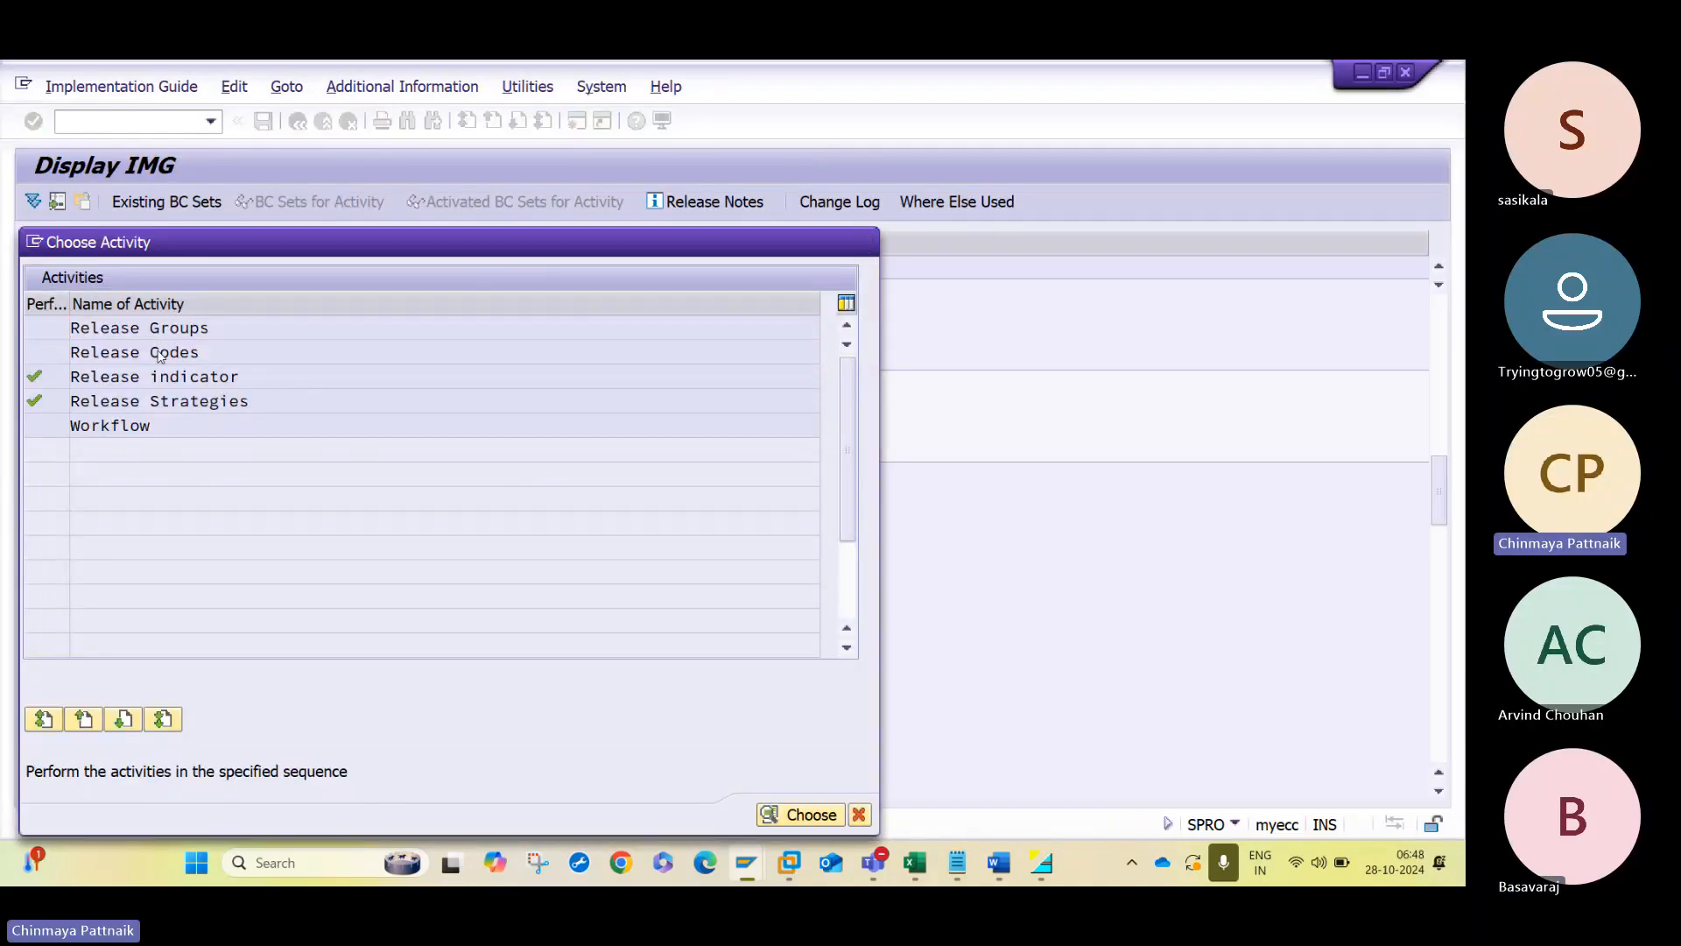
- Delete all existing release codes of group SQ, 10 to 50, for external purchasing documents
double_click(159, 352)
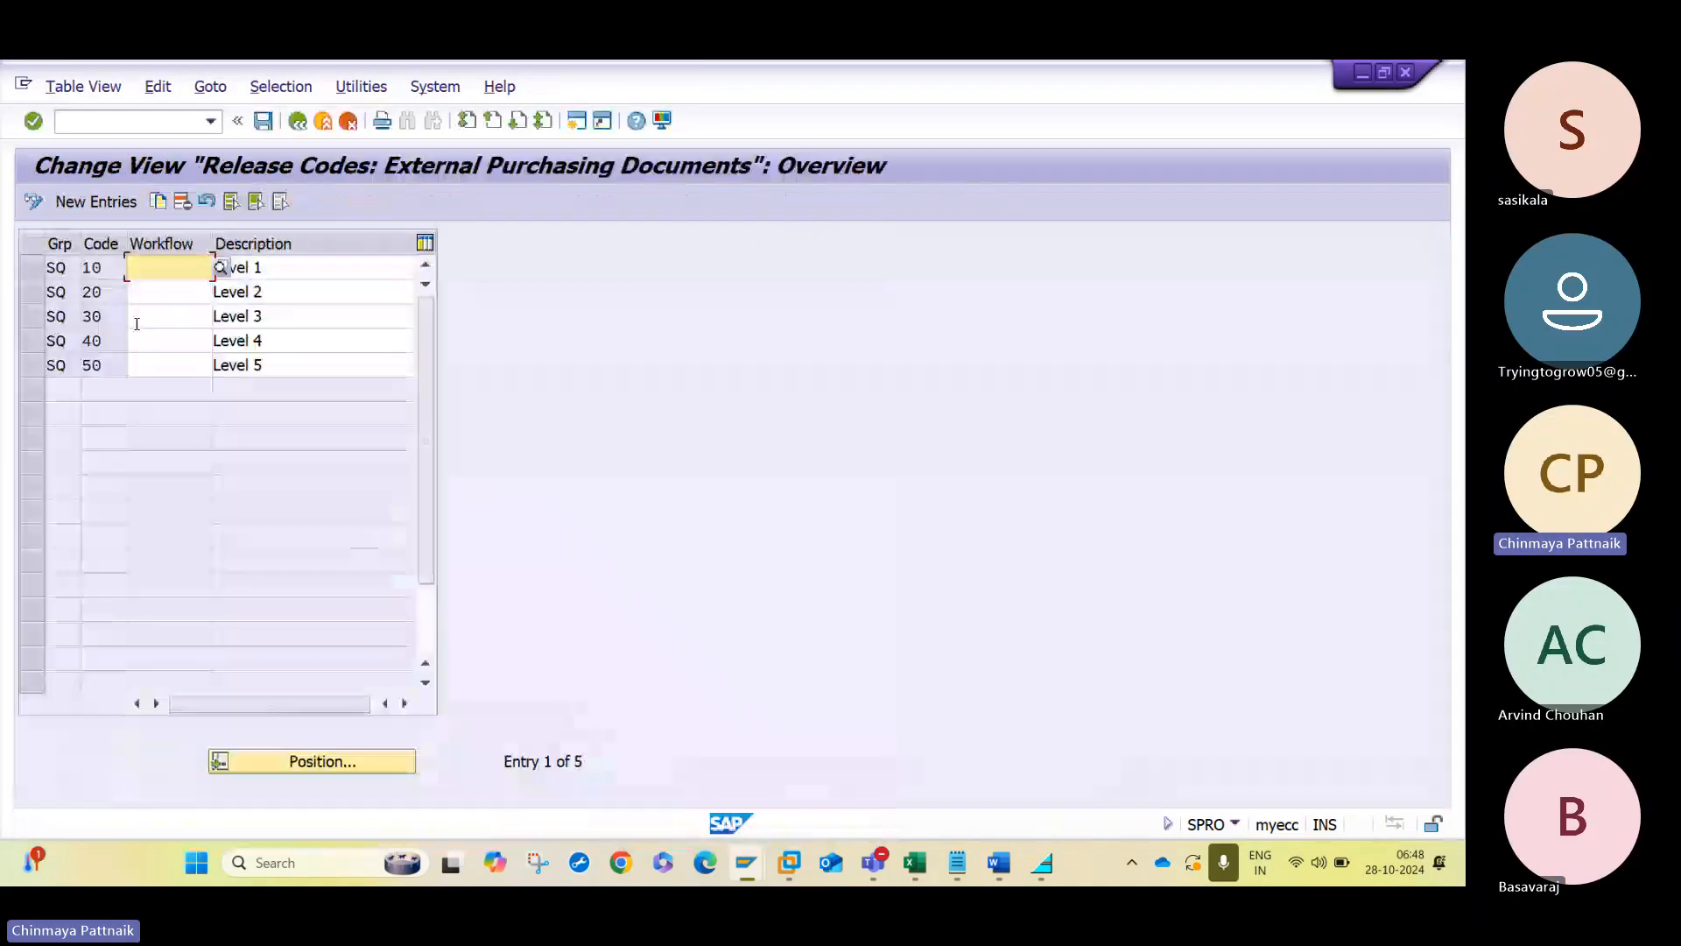
click(231, 201)
click(182, 201)
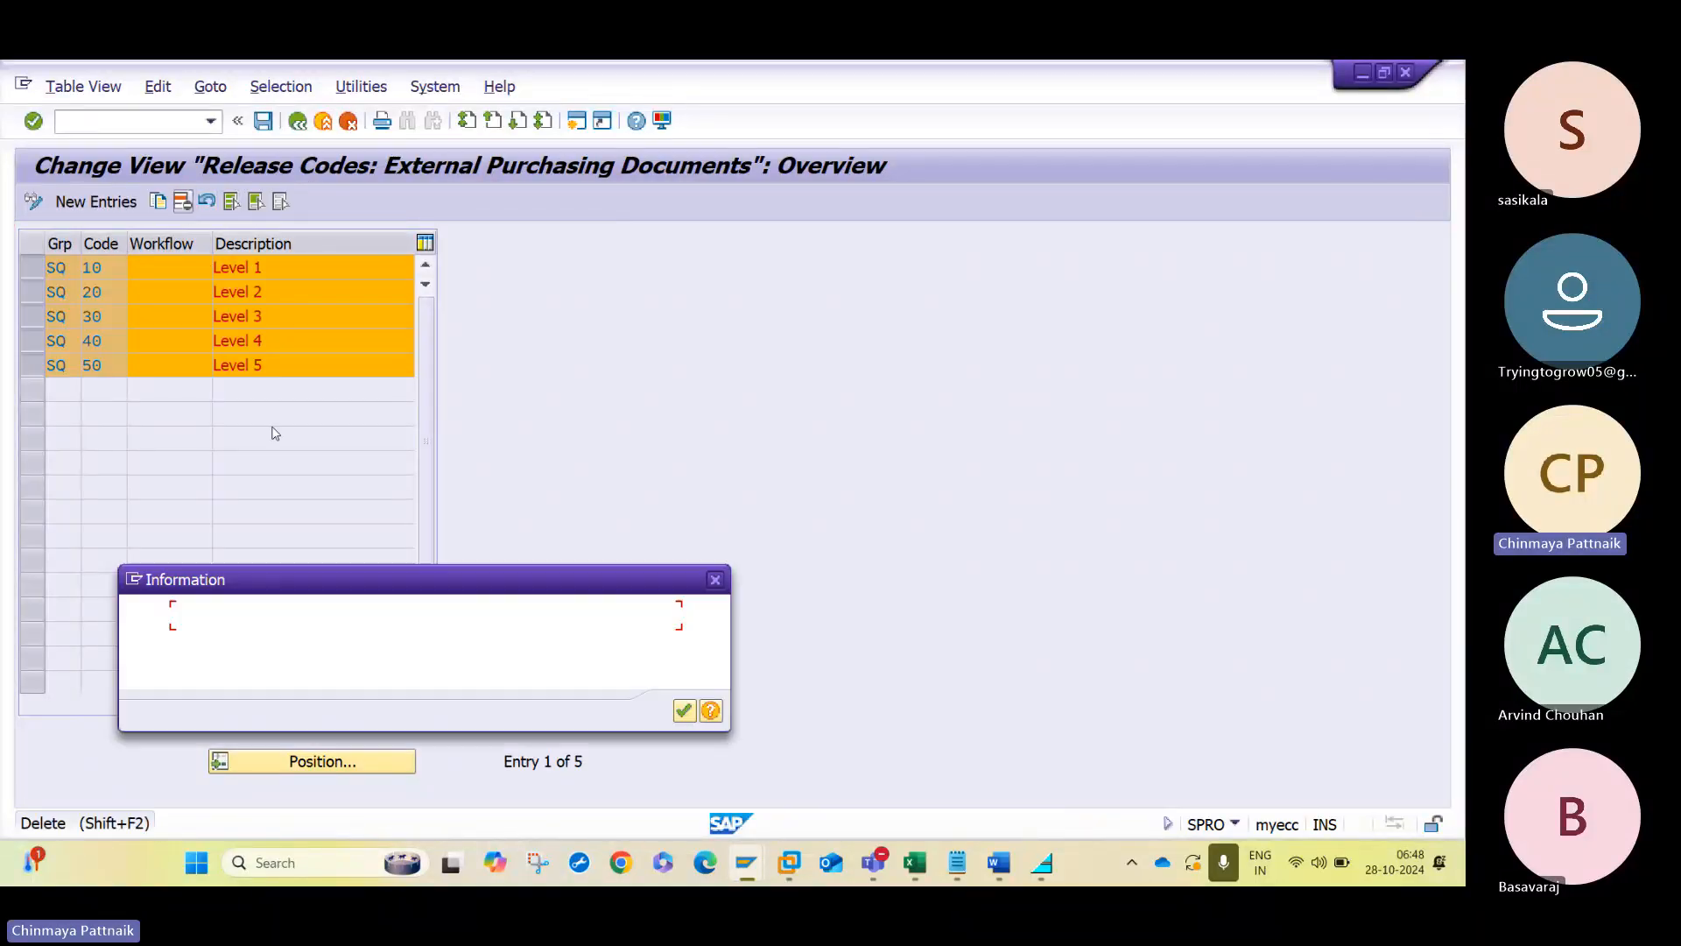
key(Return)
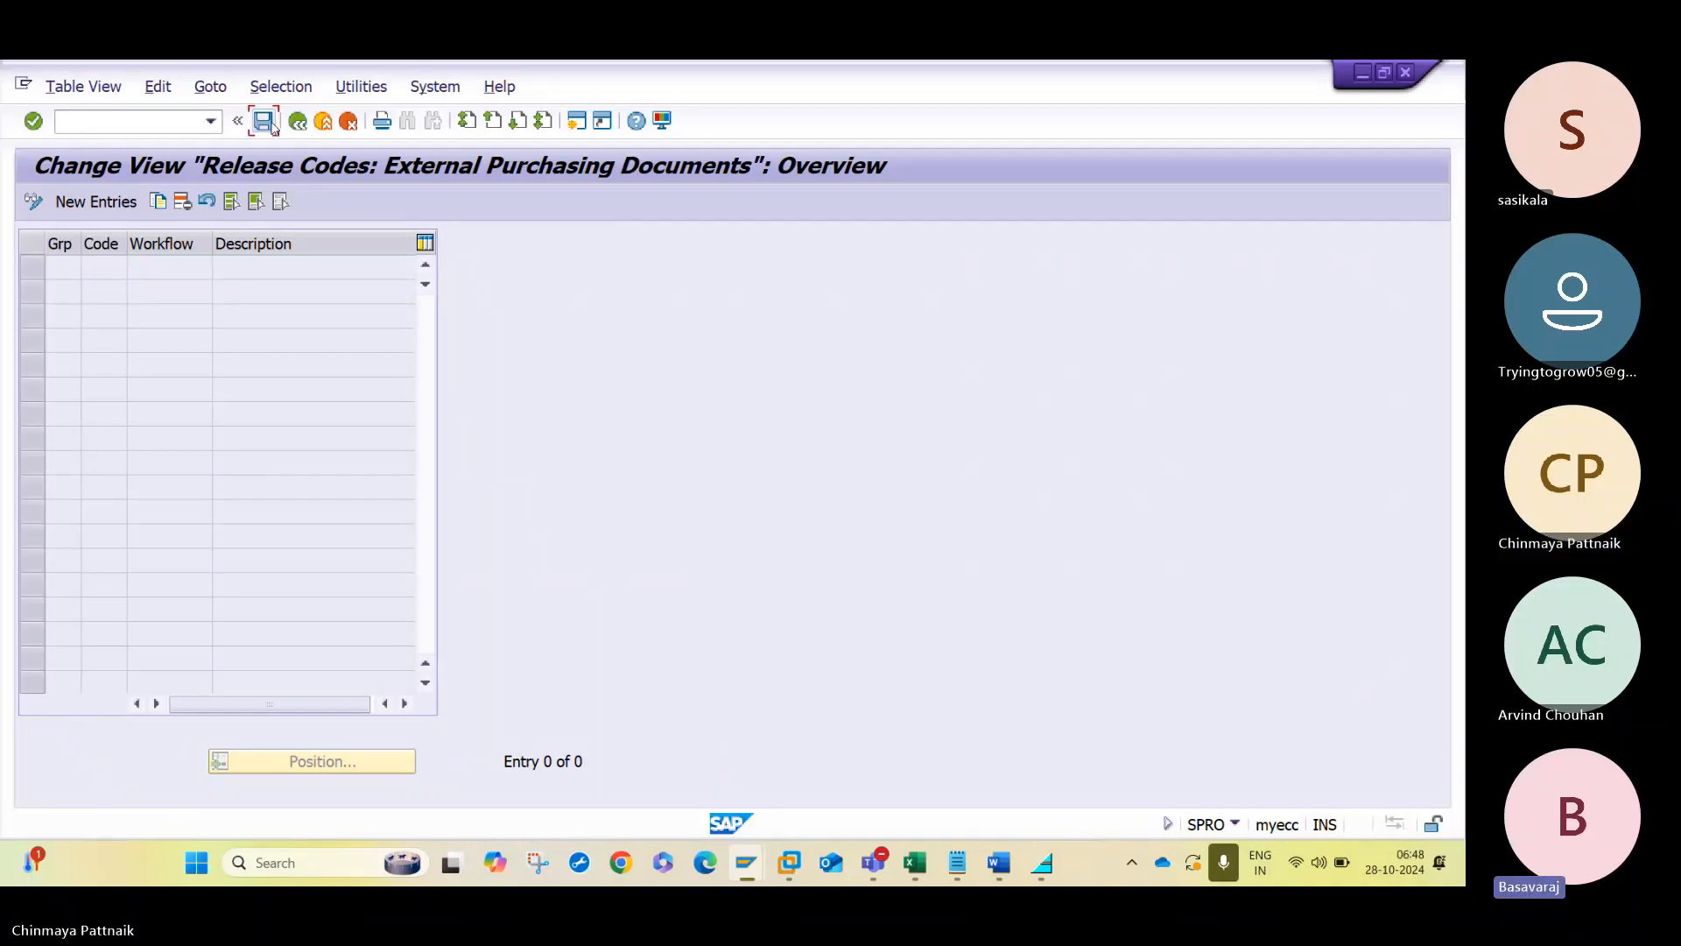
- Save the deletion of the release codes in the customizing request and return to the release procedure activities
click(272, 125)
key(Return)
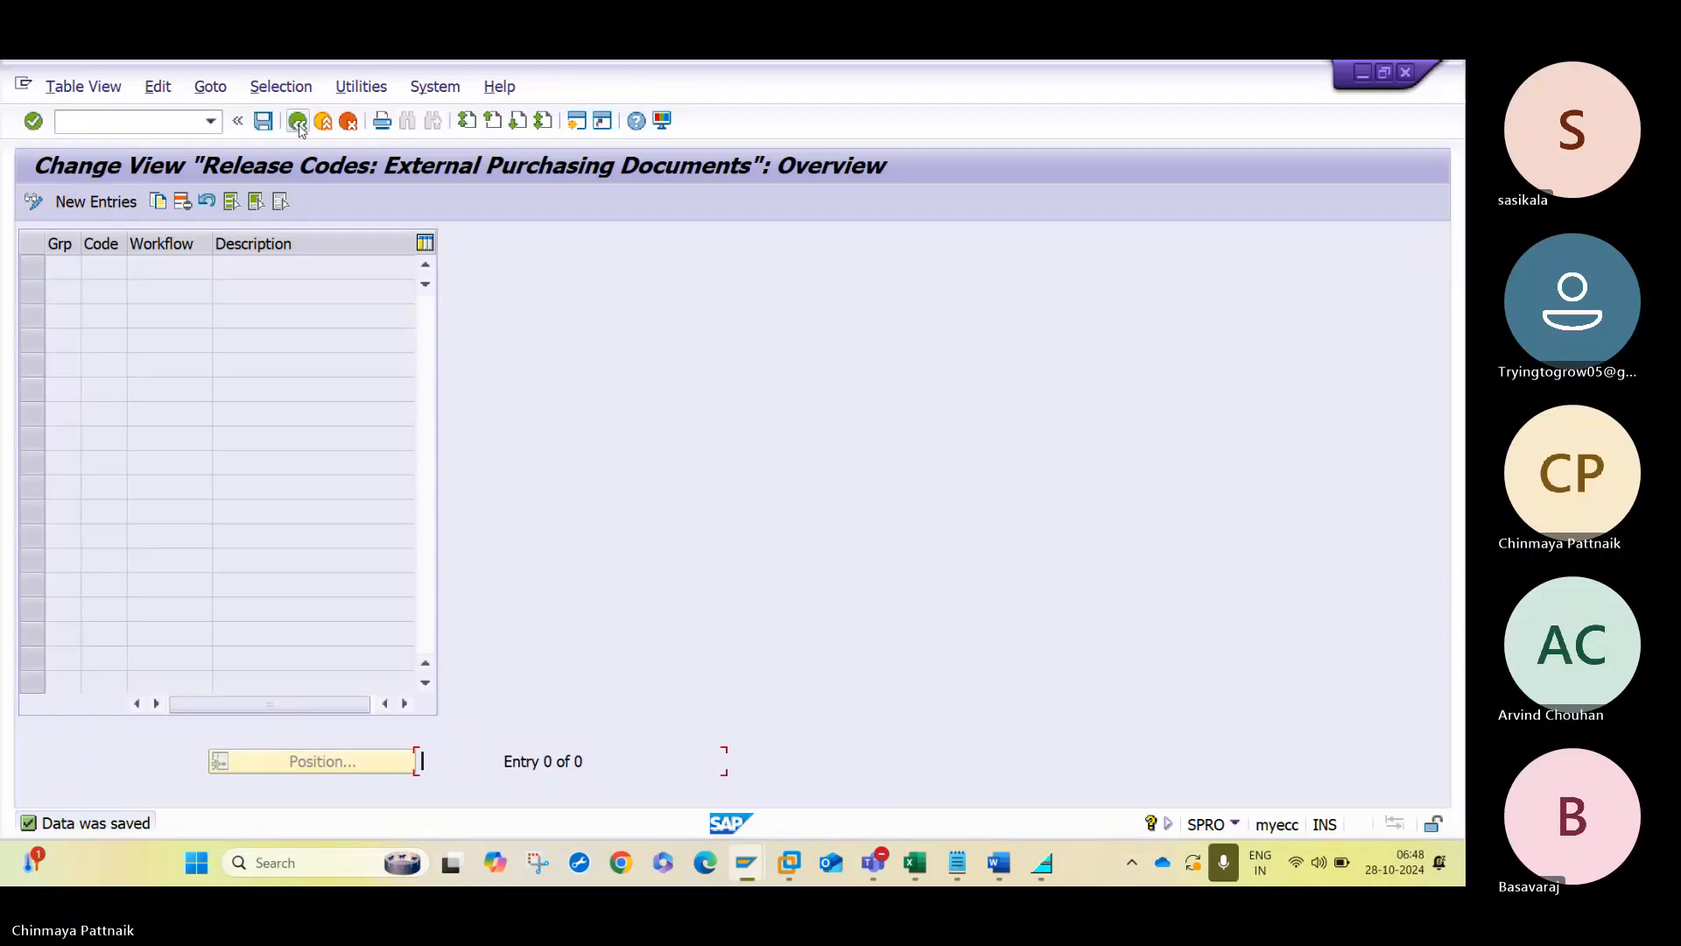
click(298, 122)
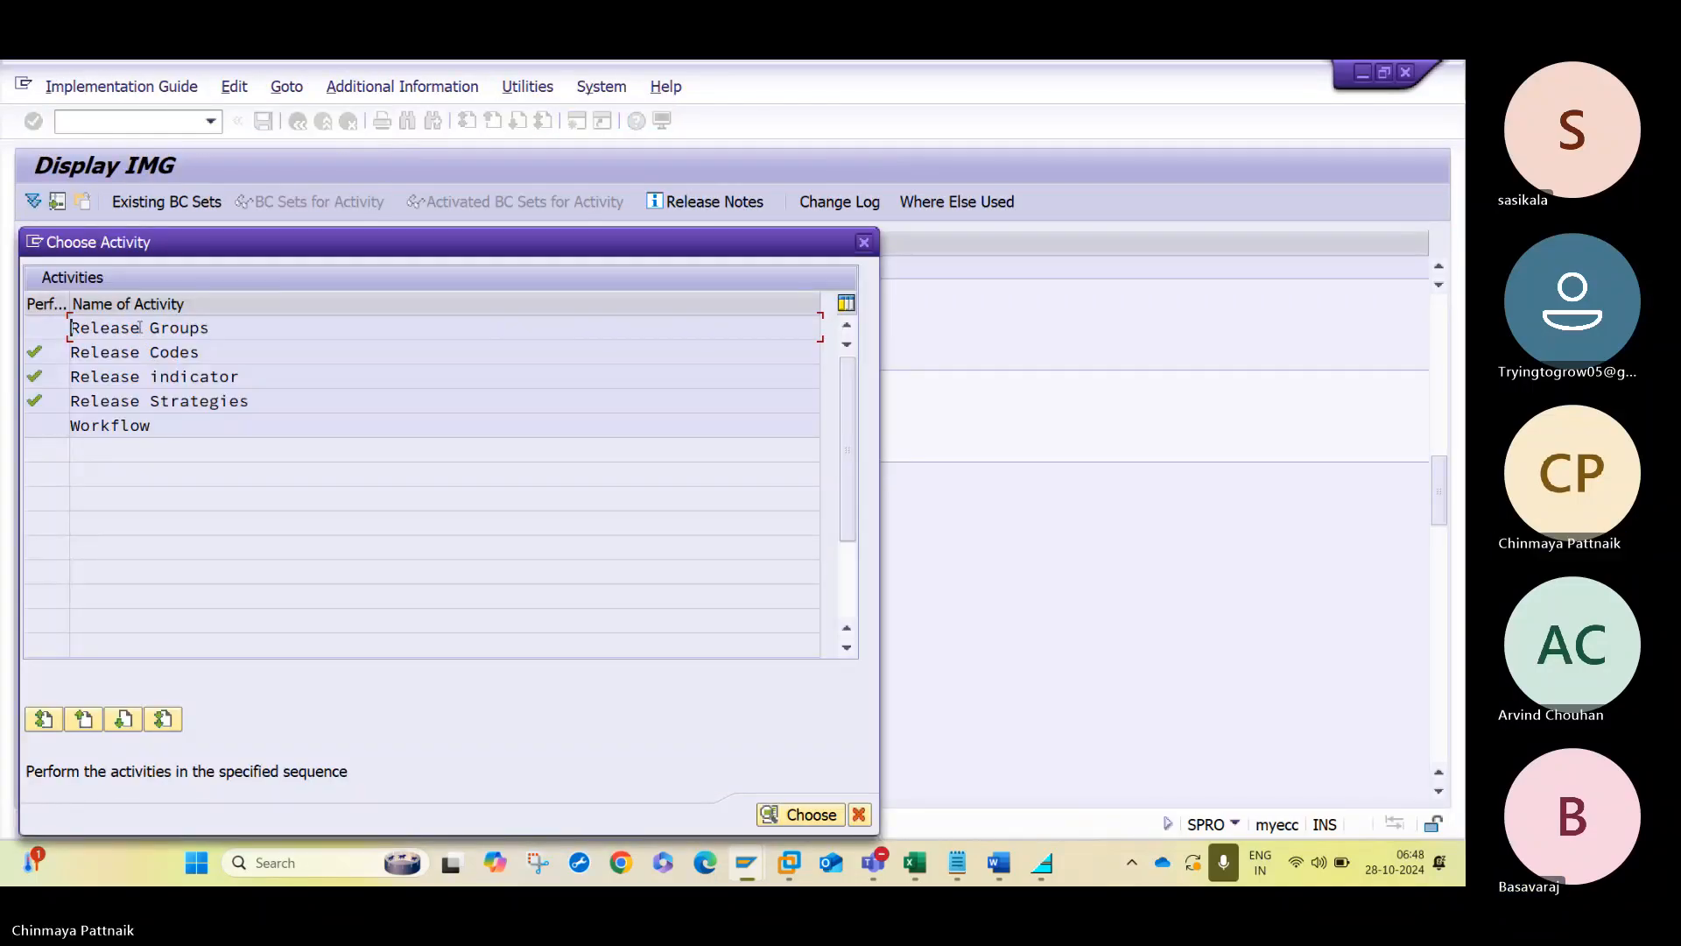
- Delete release group SQ for external purchasing documents, save the deletion and return to the release procedure activities
double_click(140, 327)
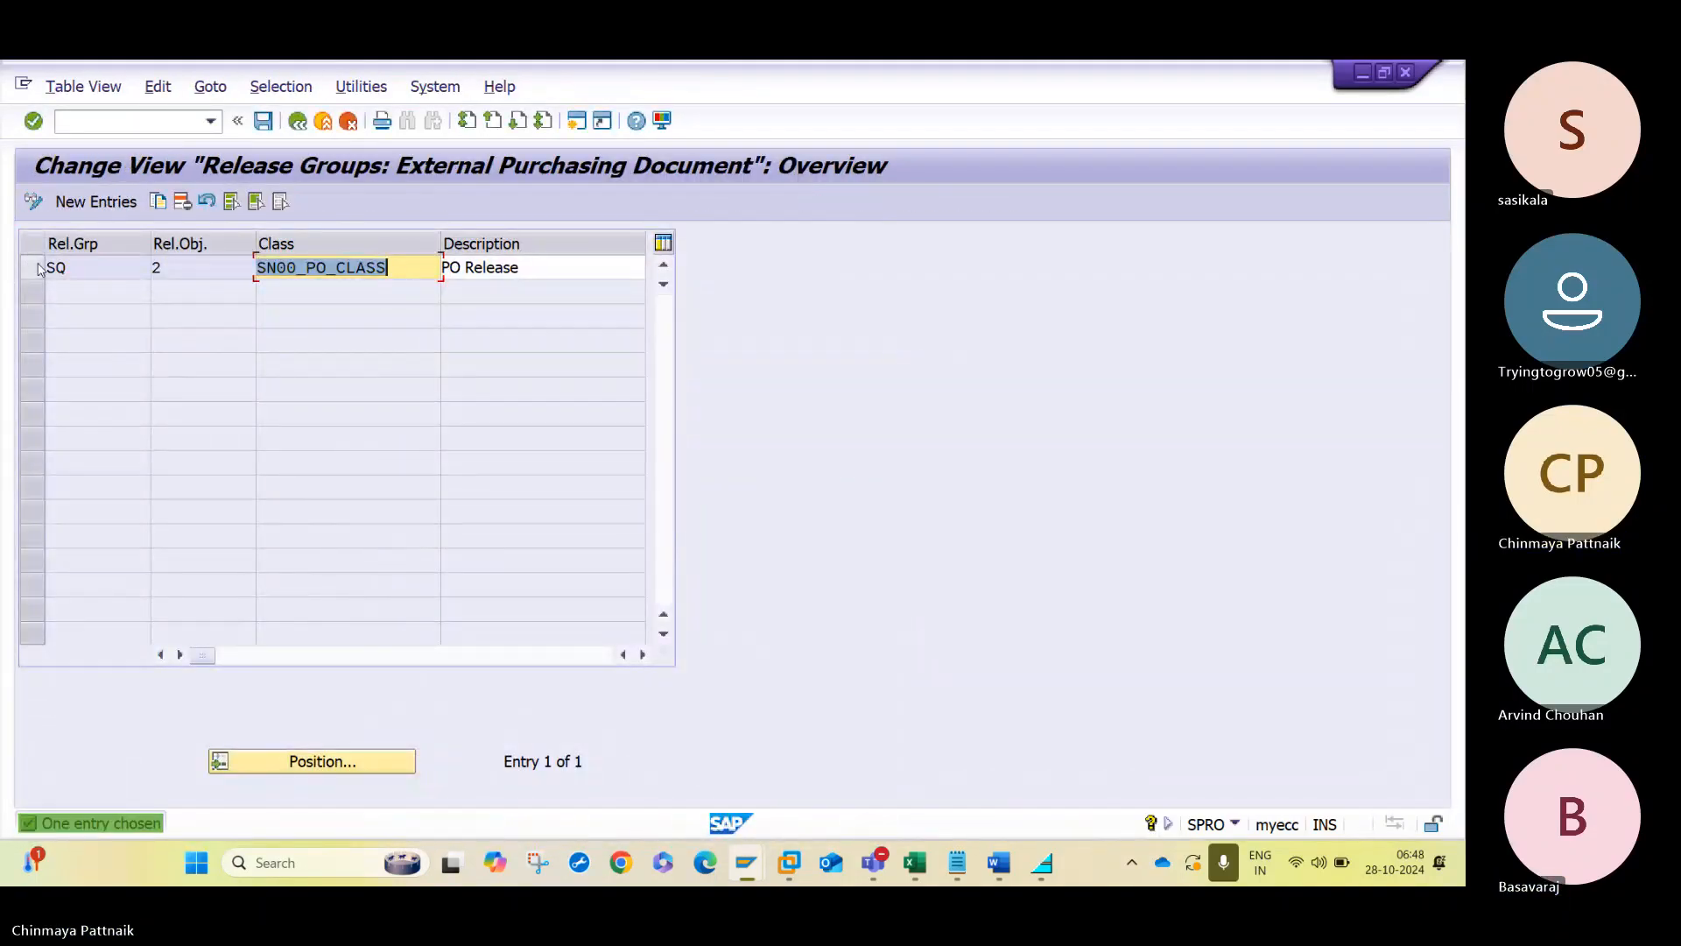
click(35, 268)
click(182, 201)
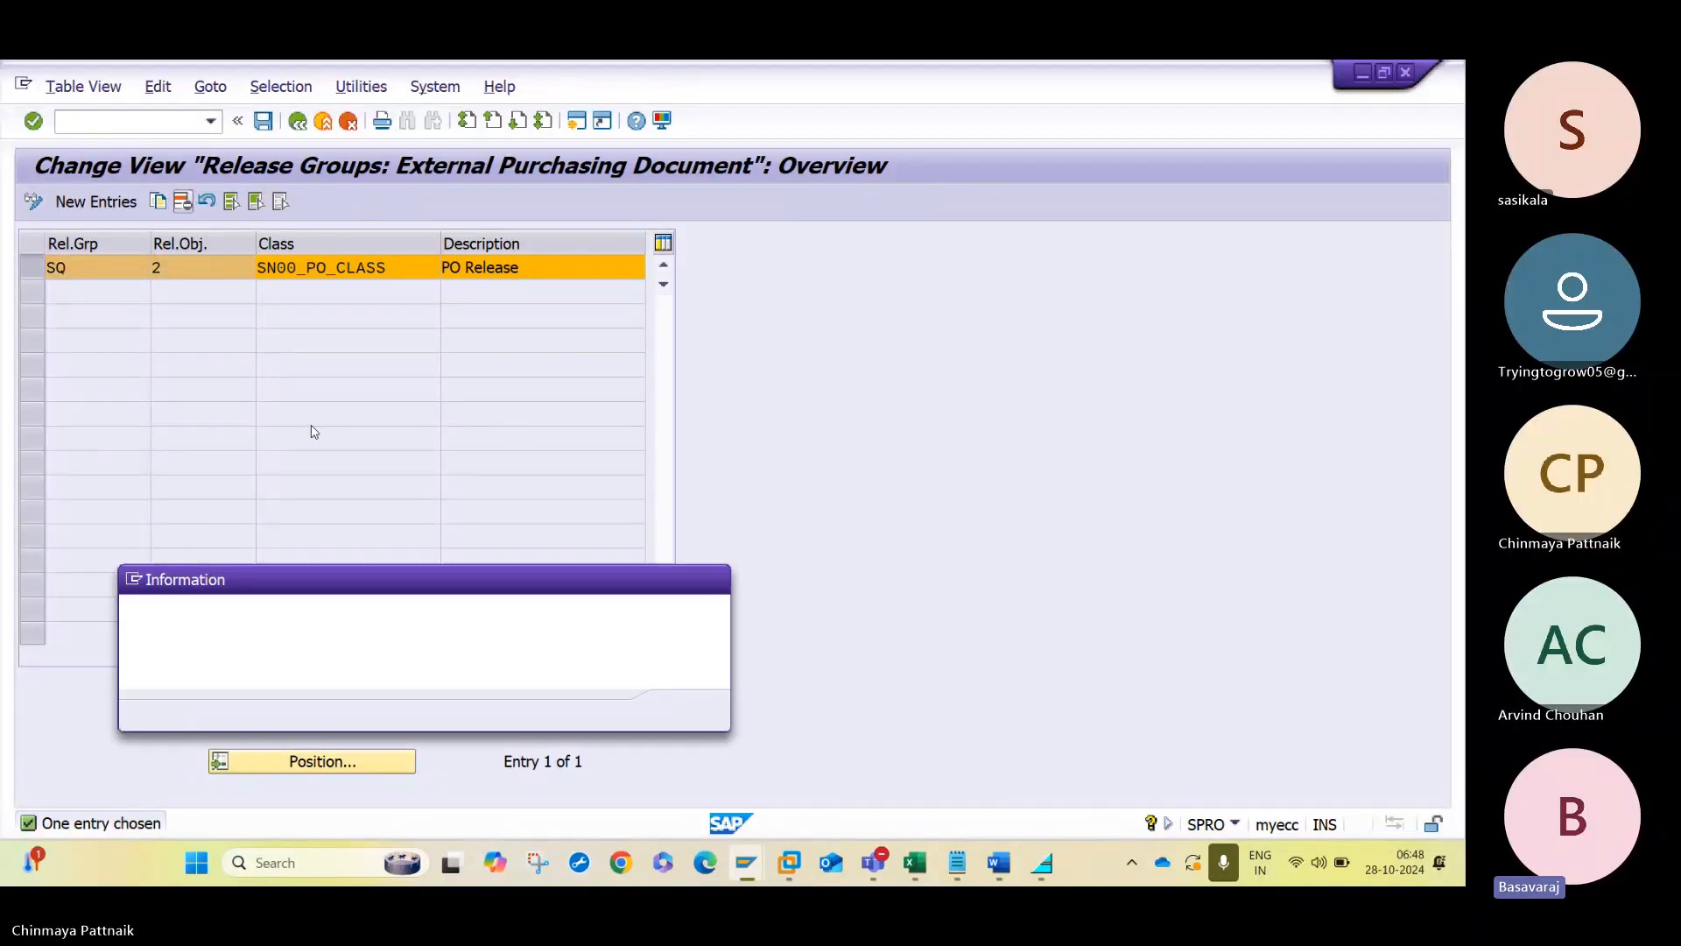
key(Return)
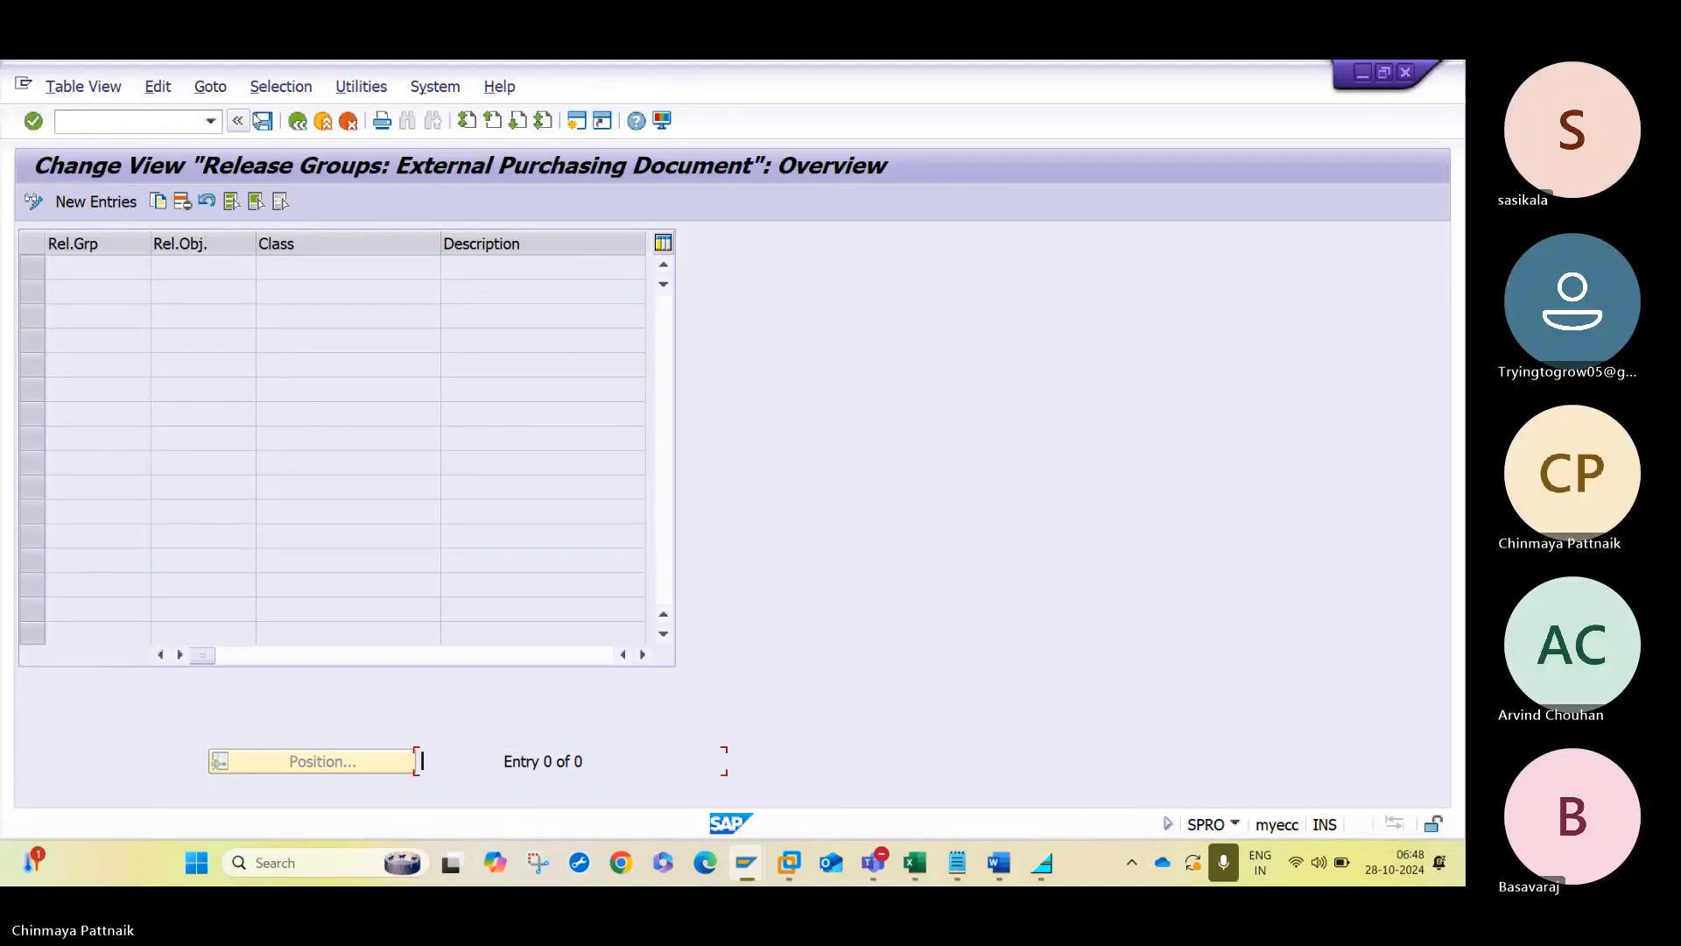
click(262, 121)
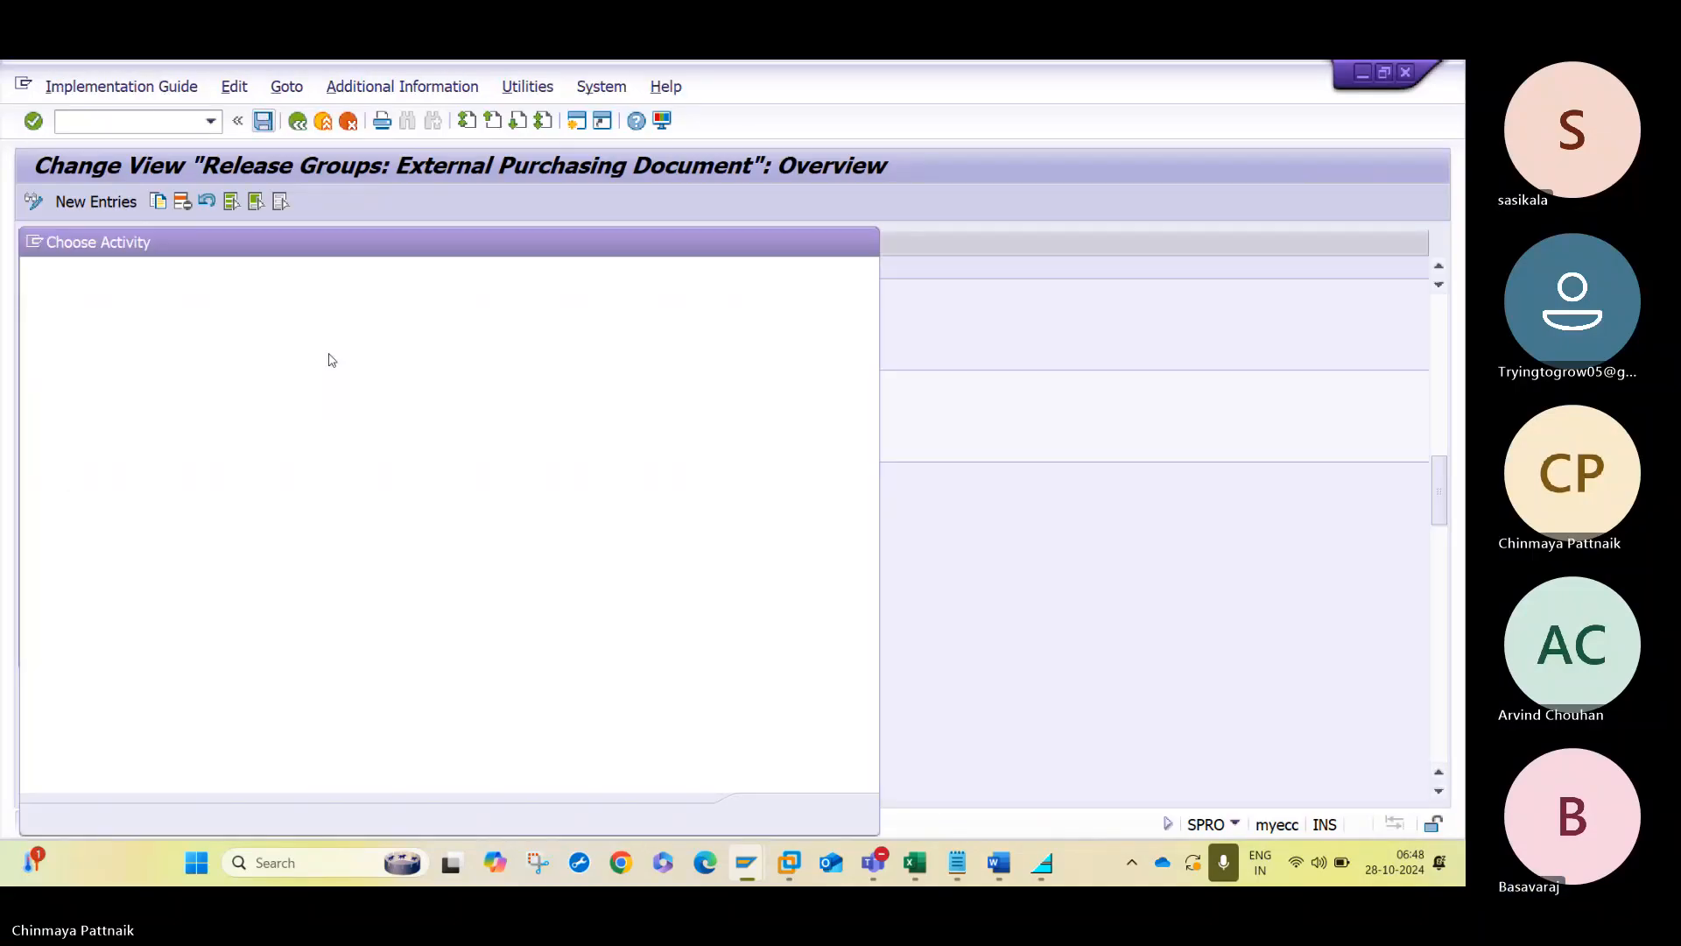
click(297, 121)
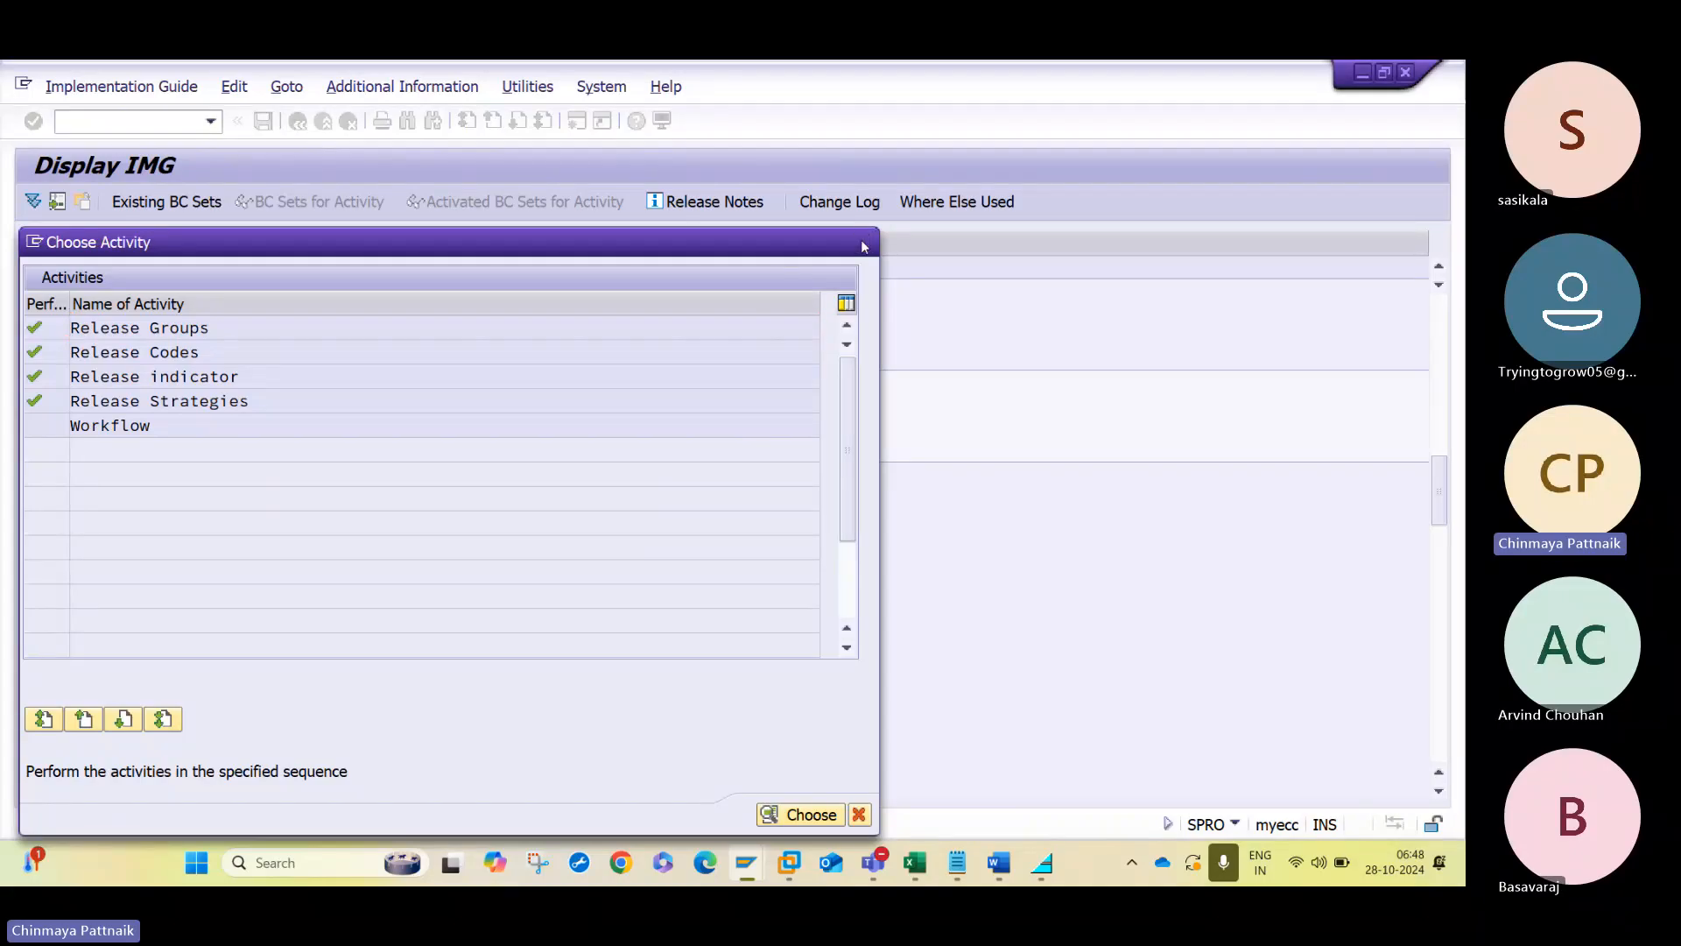
- Restart Define Release Procedure for Purchase Orders from the implementation guide and open its release groups
click(865, 243)
click(136, 430)
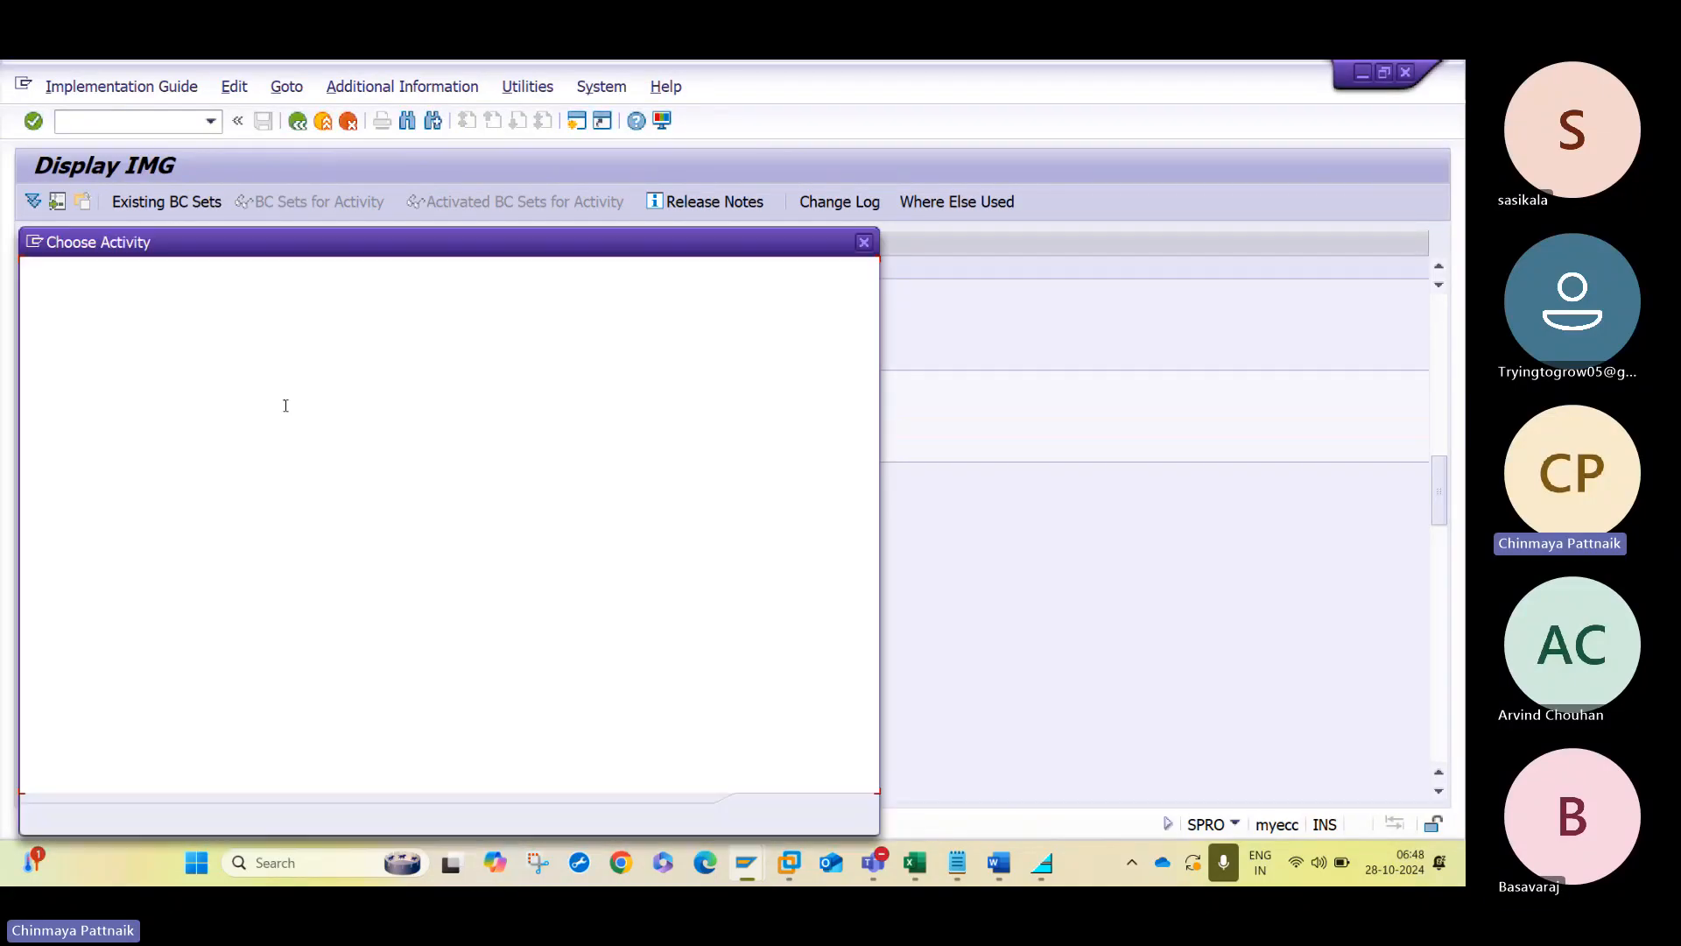
double_click(196, 327)
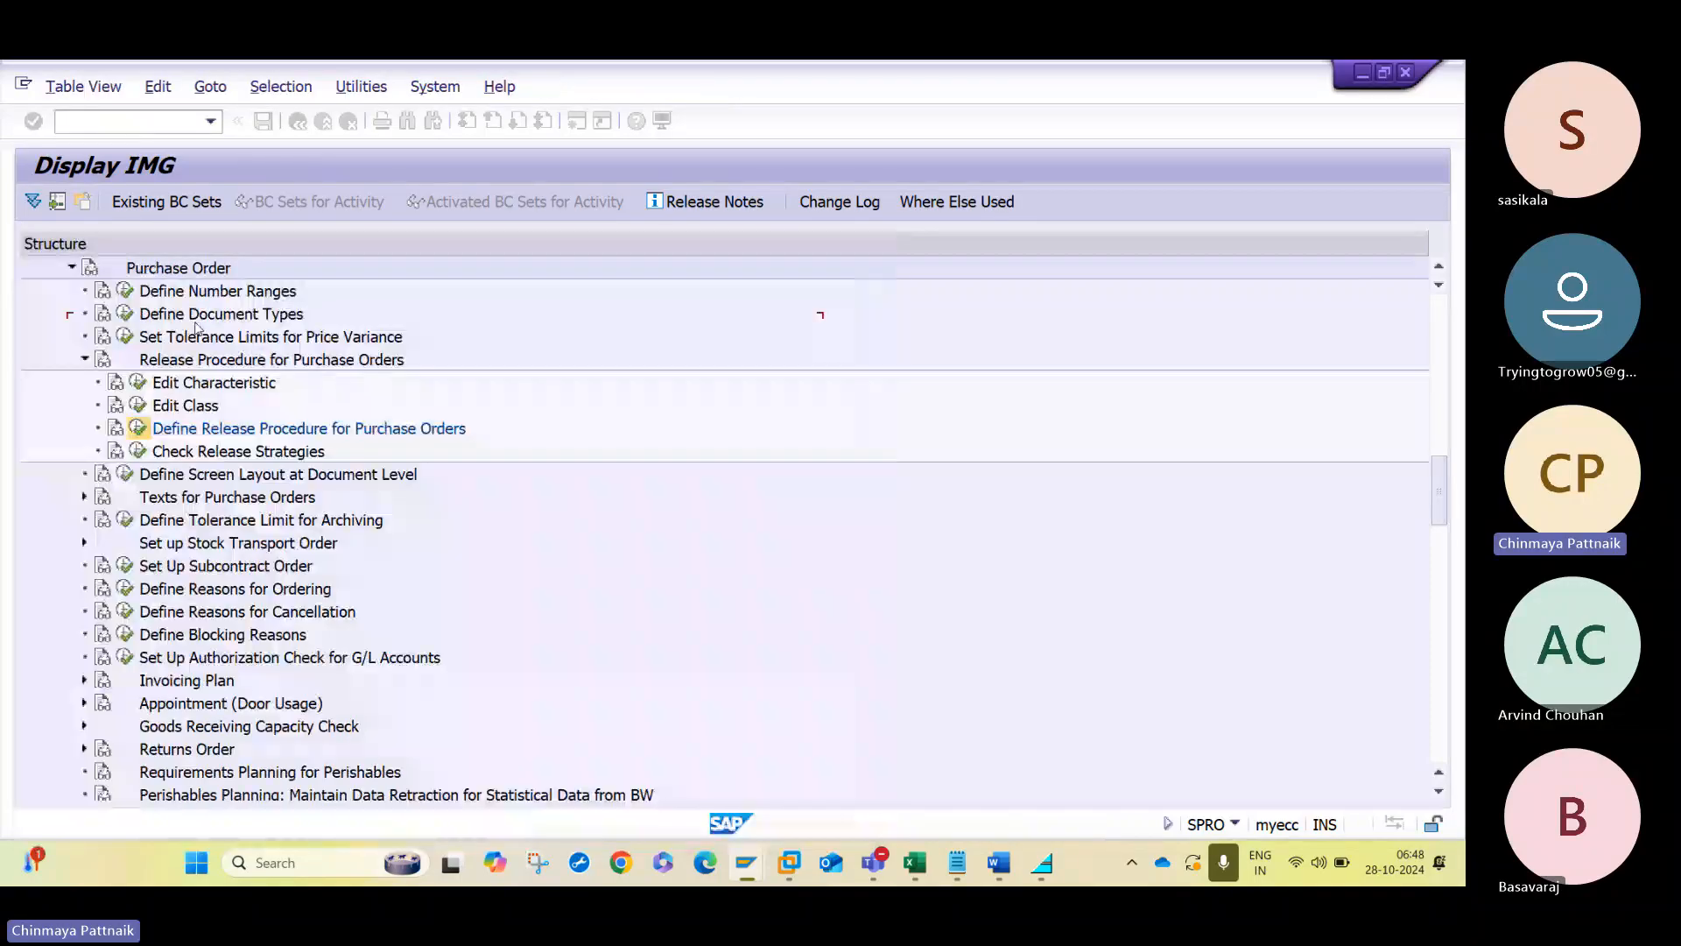
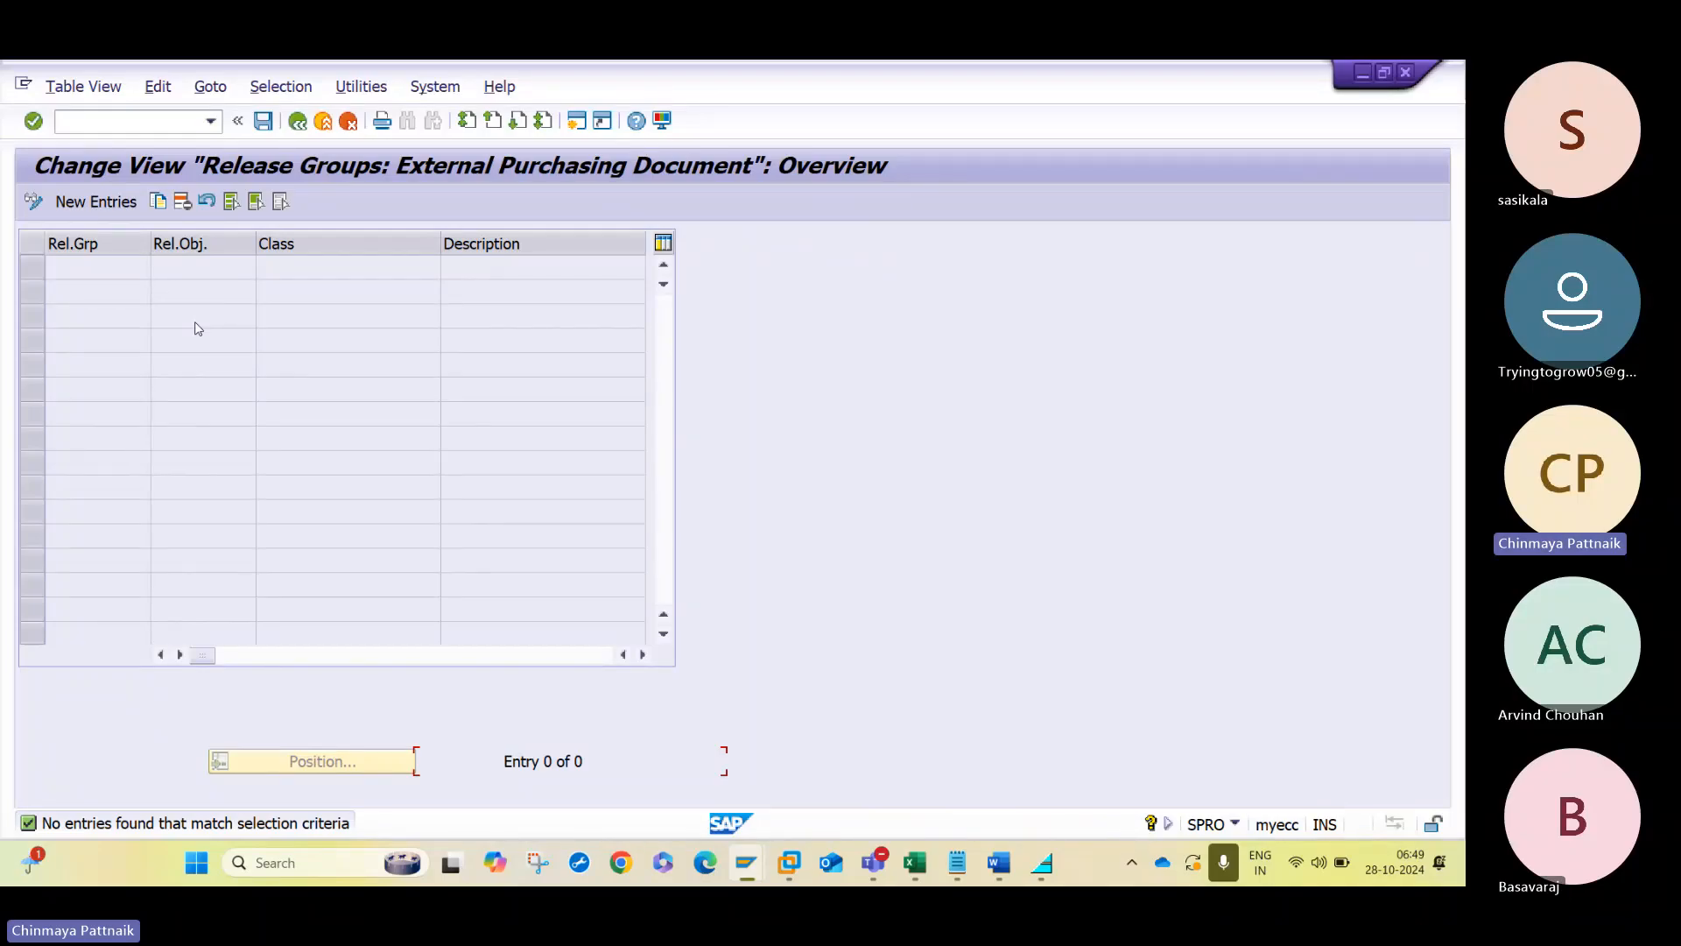
- Start a new release group entry for external purchasing documents and enter Z1 as the group
click(96, 202)
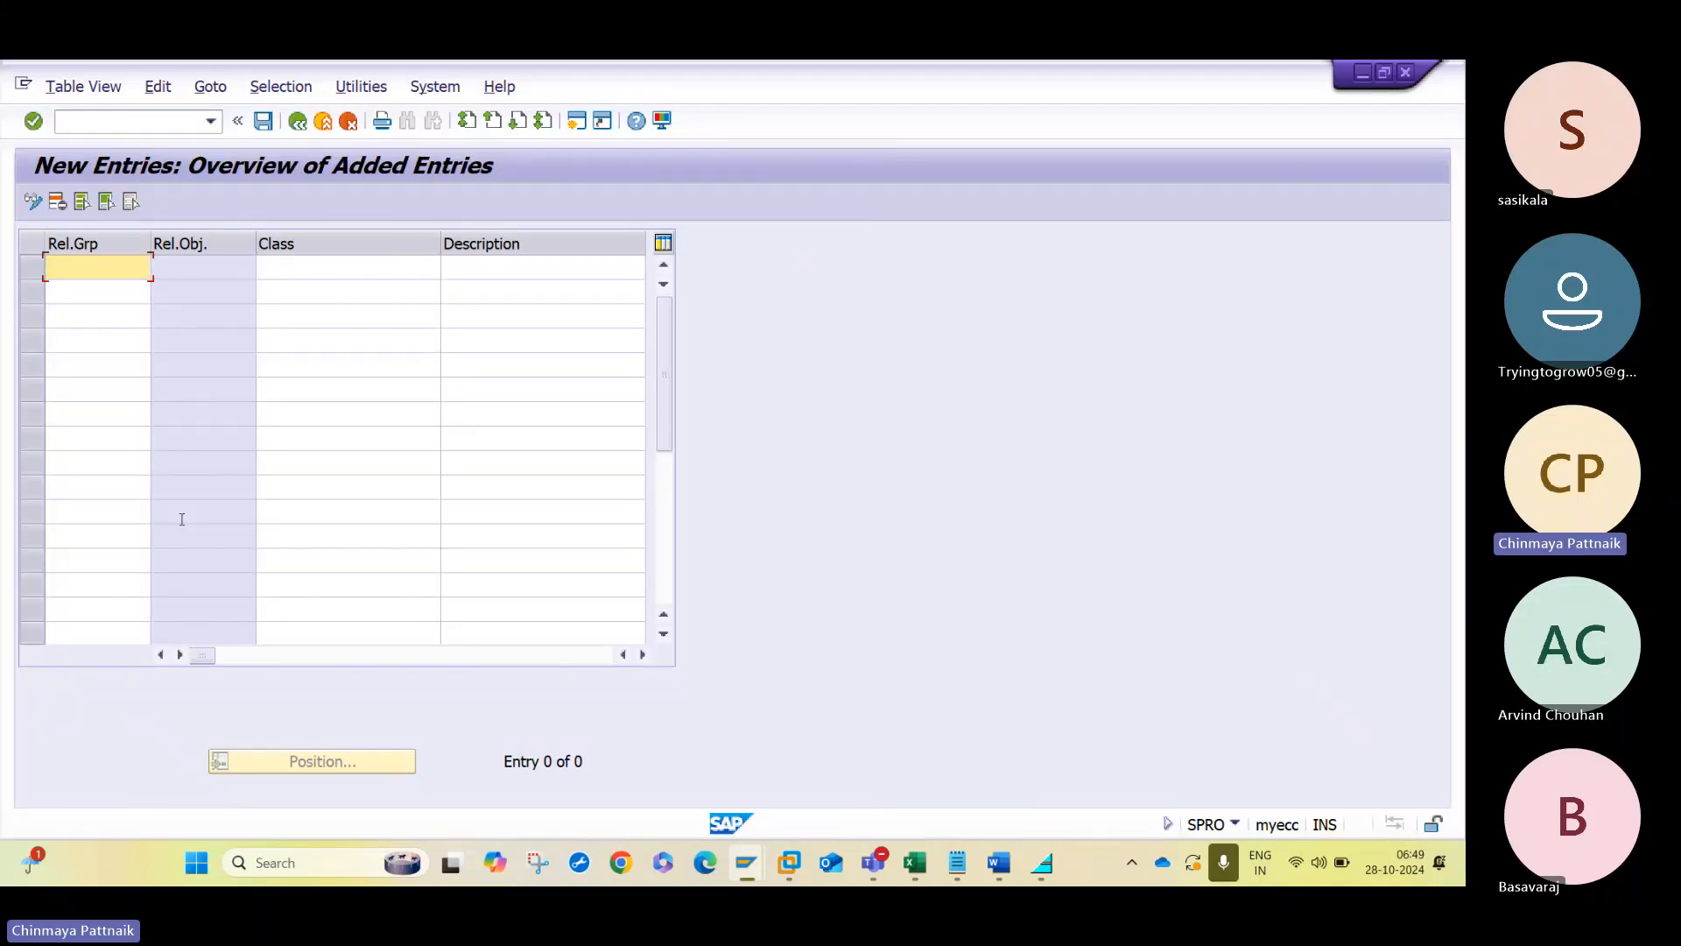
click(1002, 863)
double_click(666, 523)
key(alt+Tab)
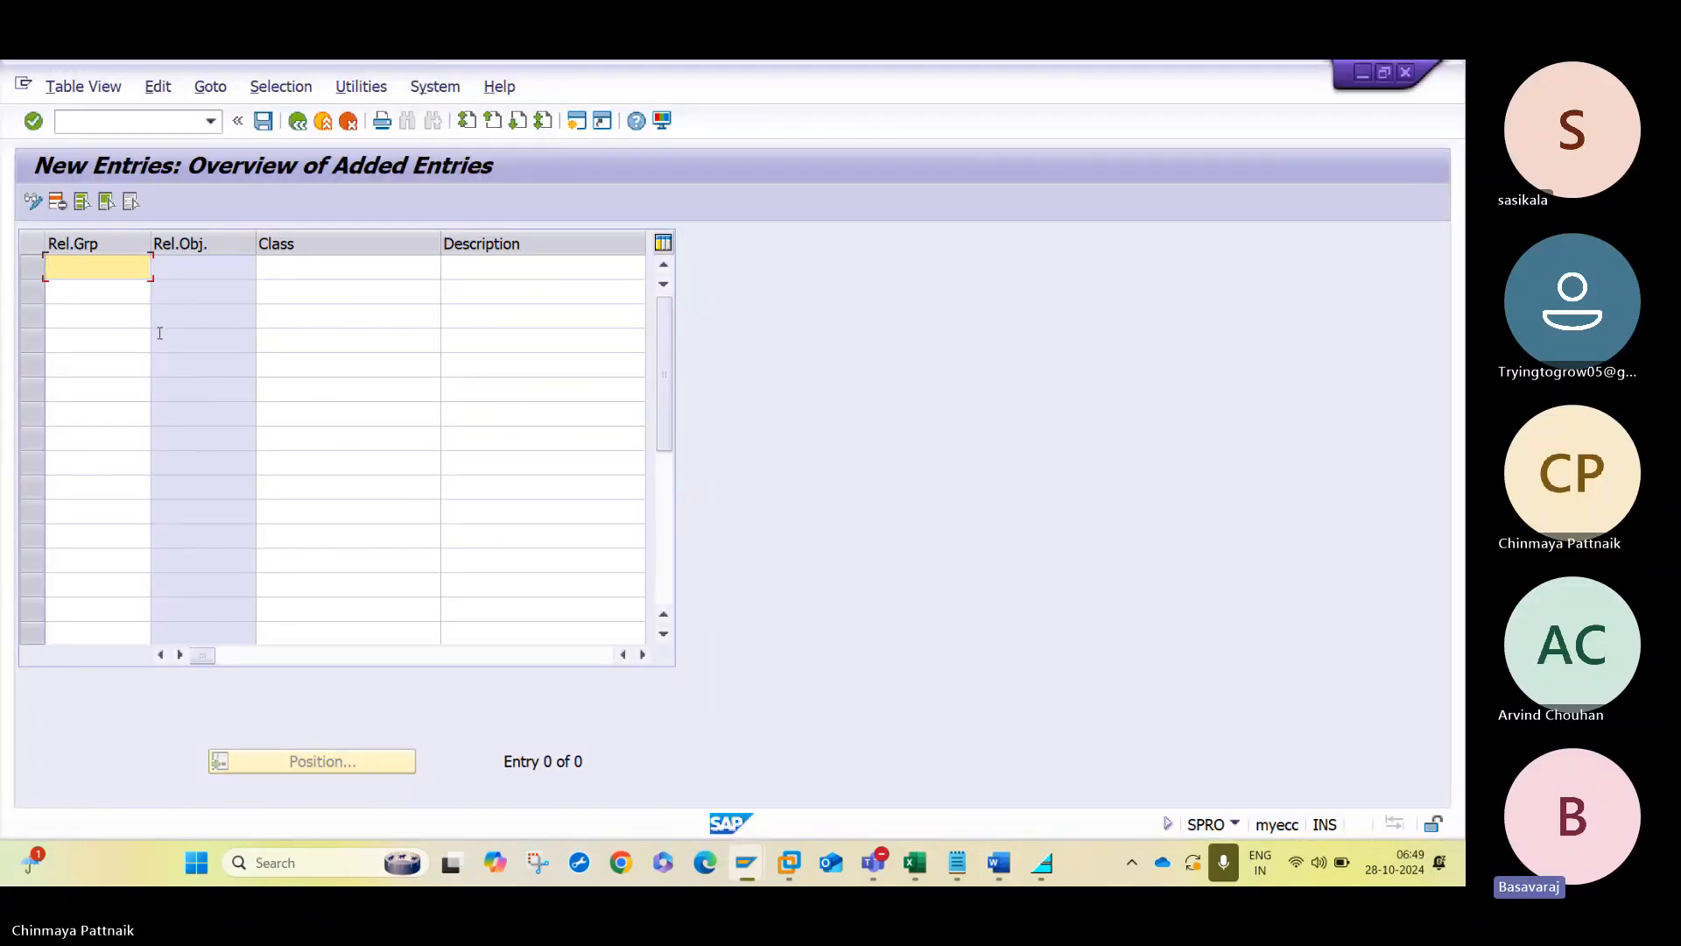
key(BackSpace)
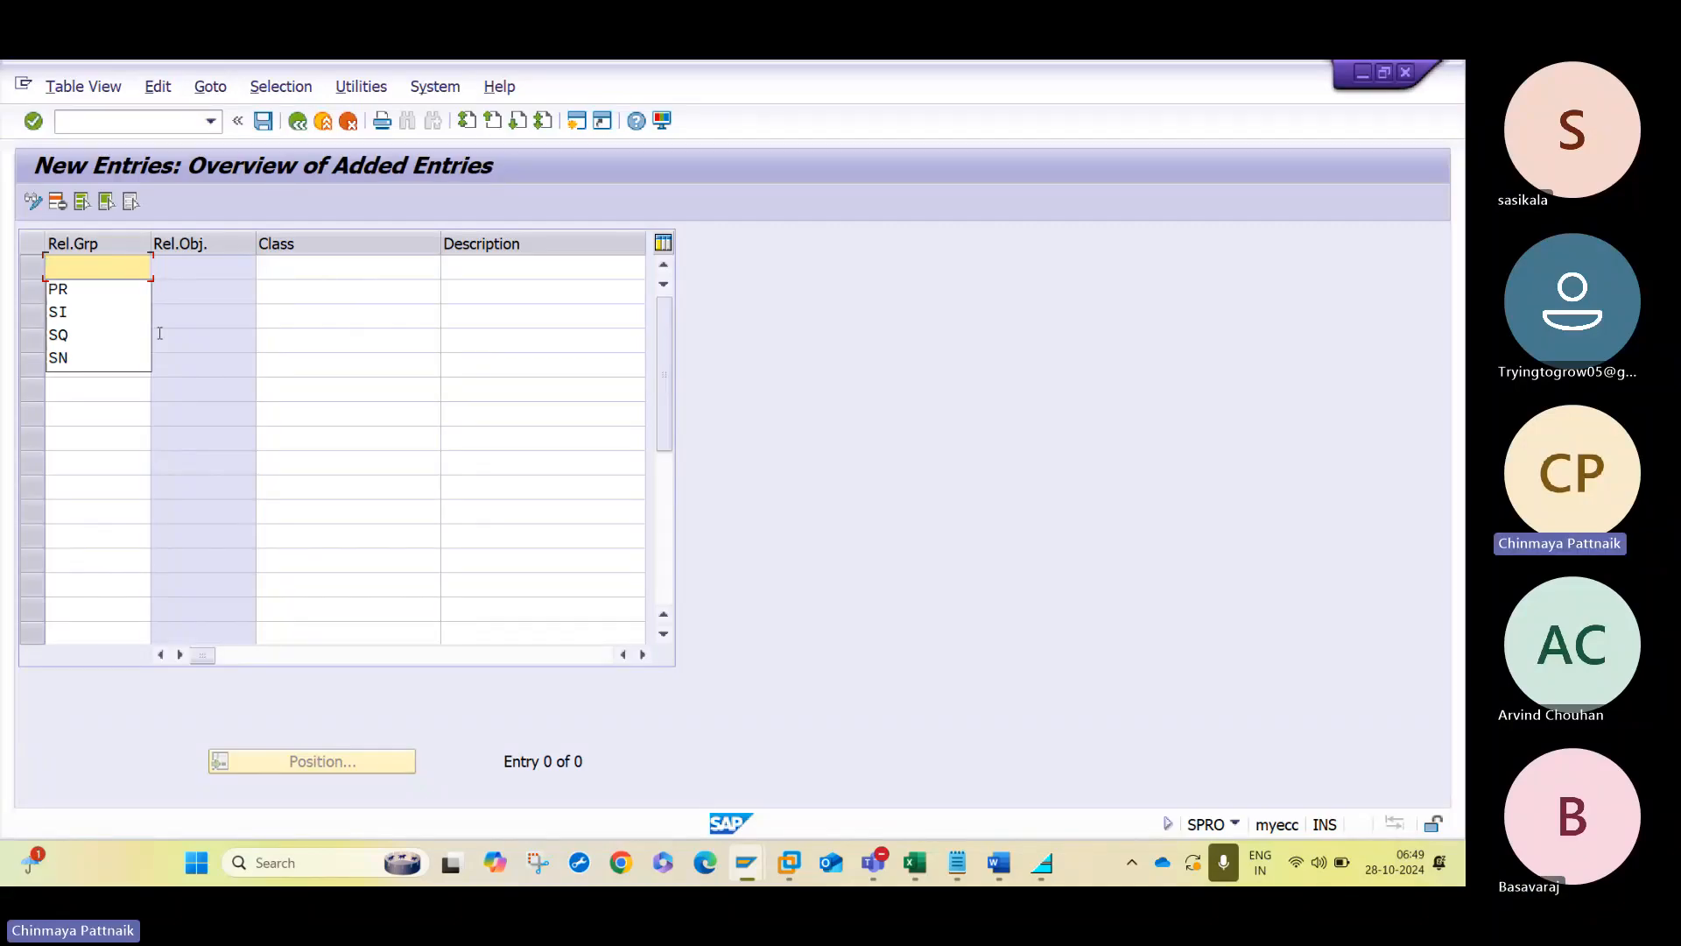
text(Z1)
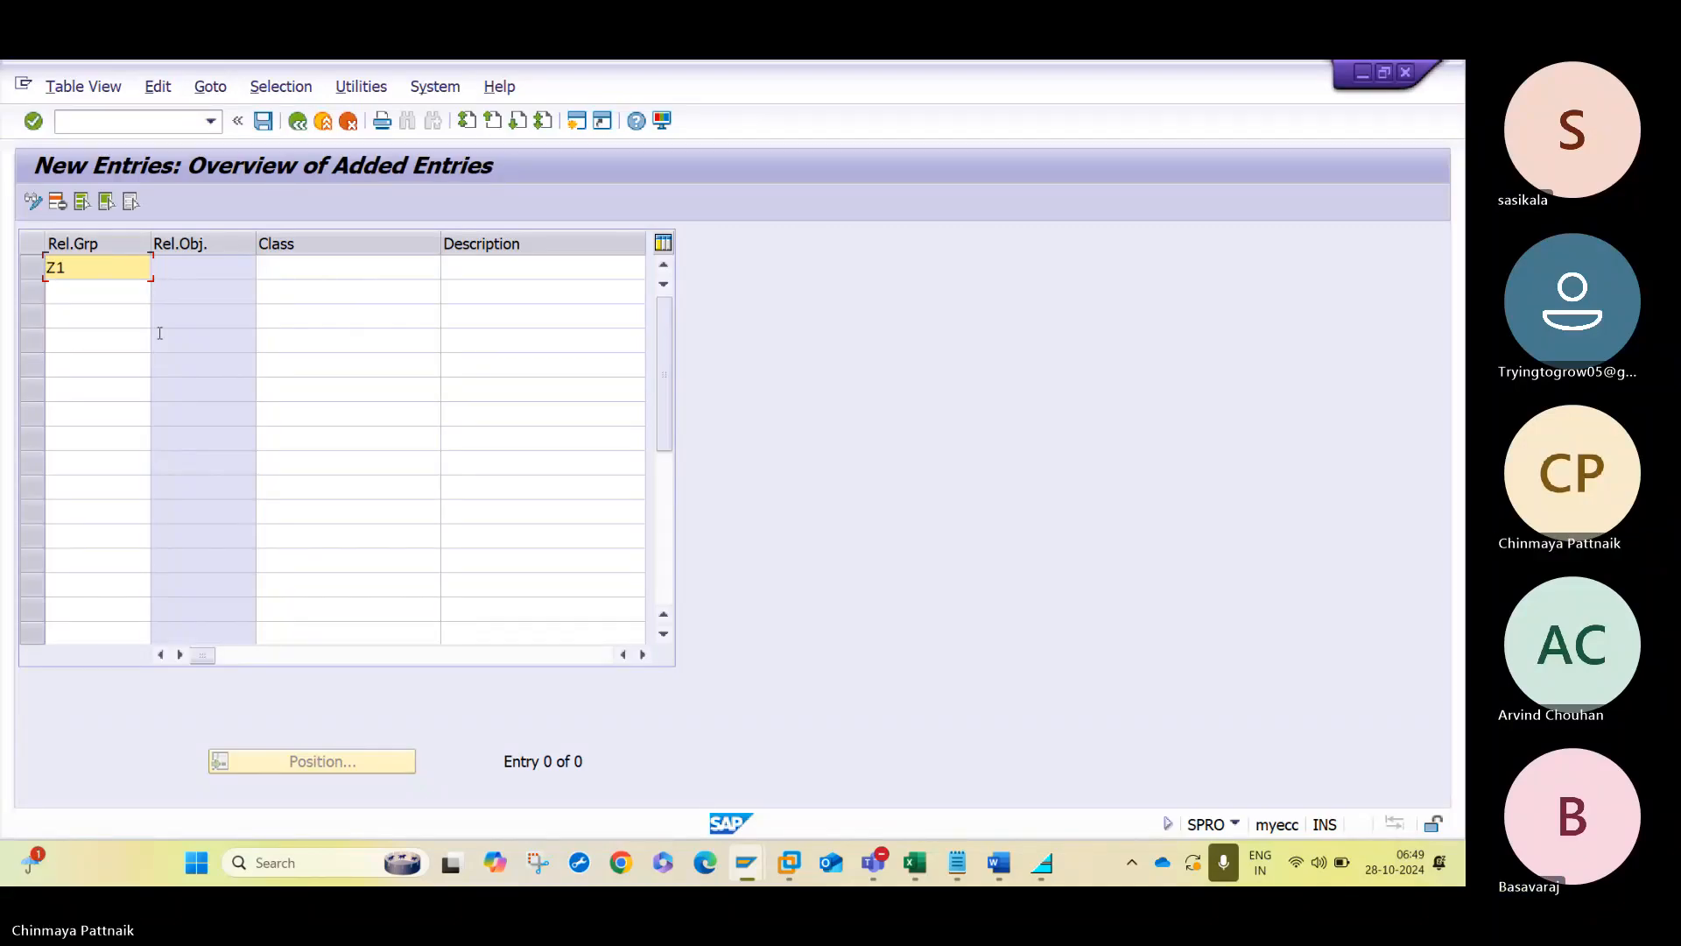
key(Tab)
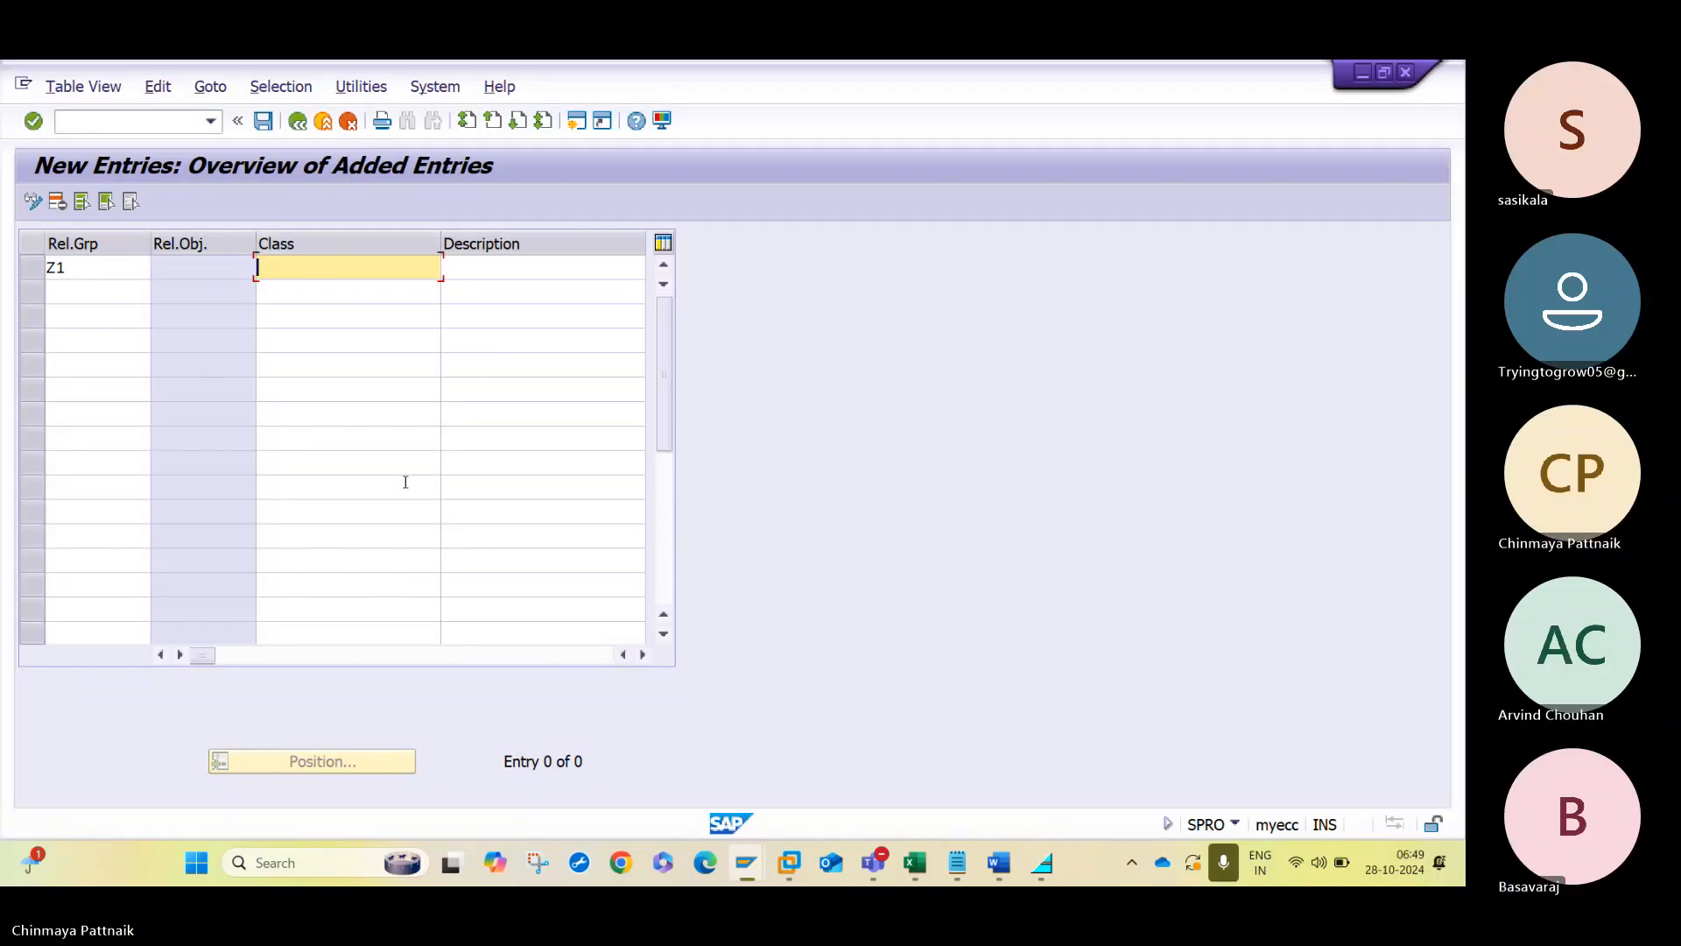
- Copy the class name ZHAL_PO_CLASS from the Word notes into release group Z1 and give it the description PO Release
key(alt+Tab)
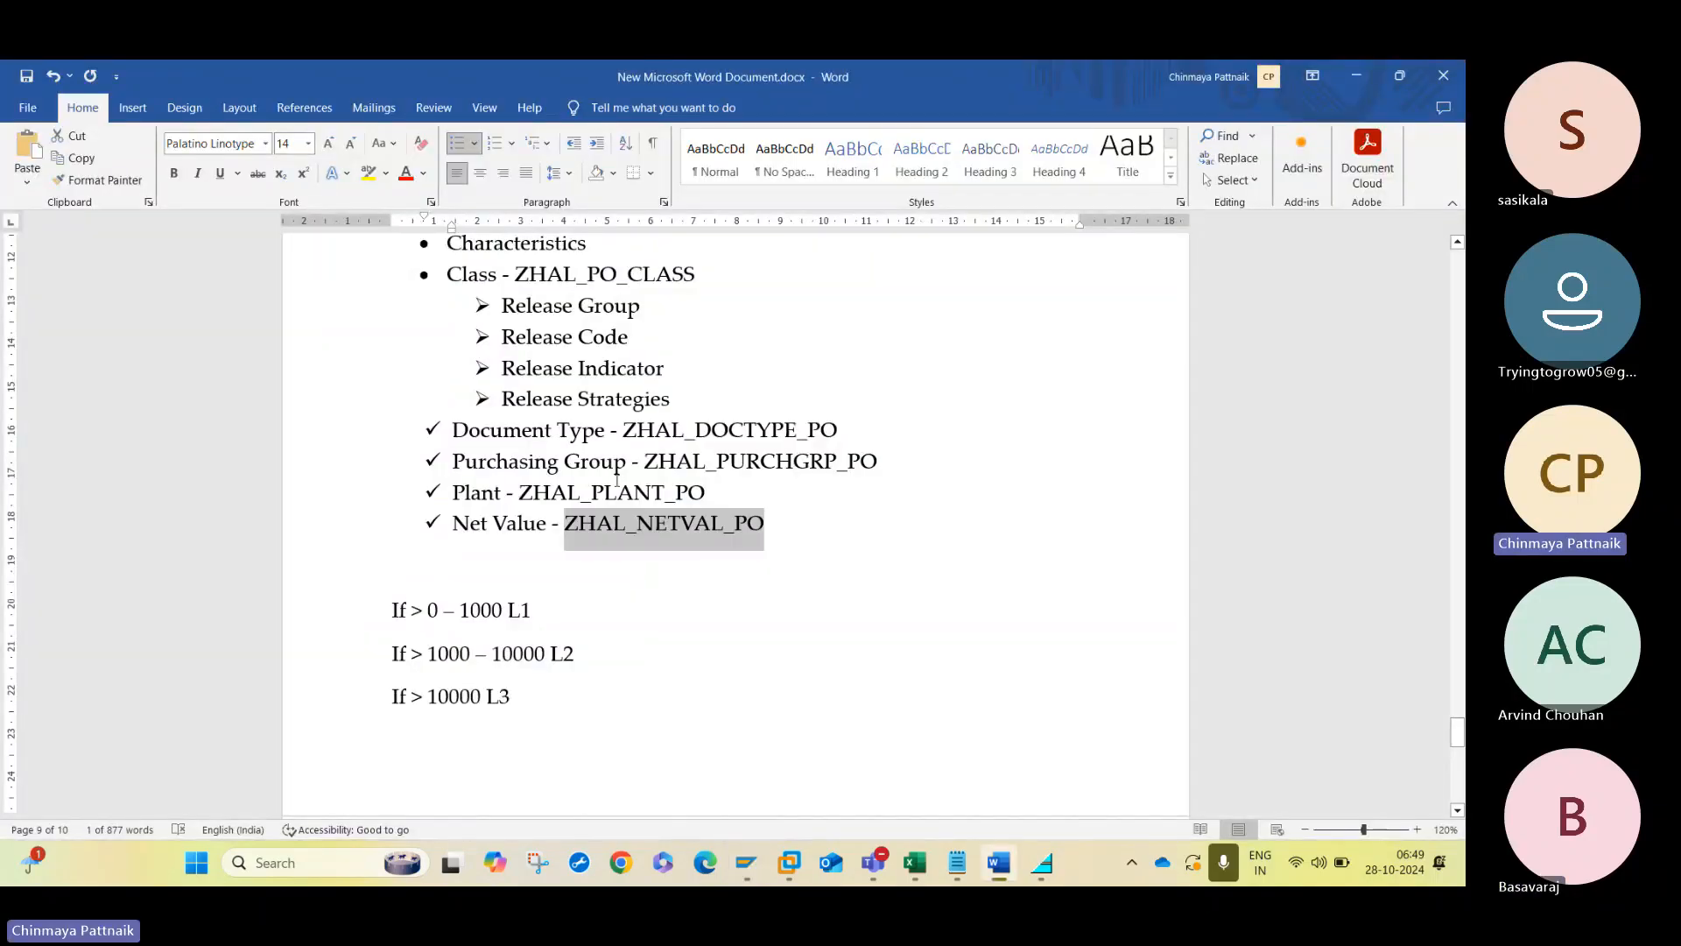
drag(515, 274, 694, 282)
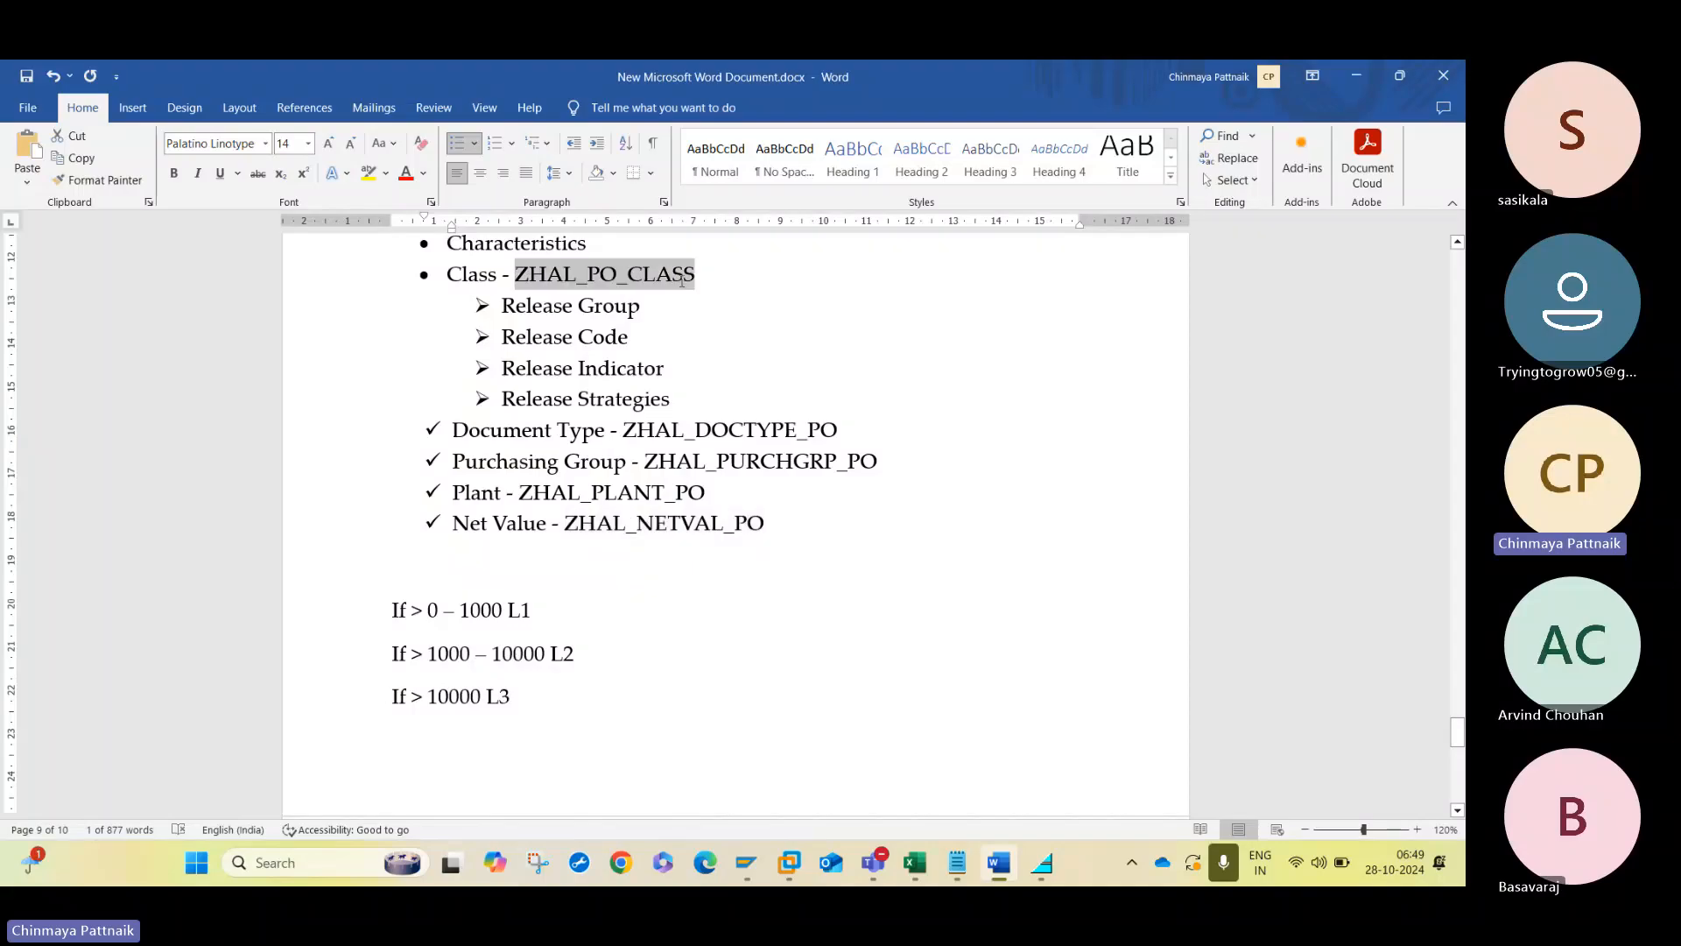
key(ctrl+c)
key(alt+Tab)
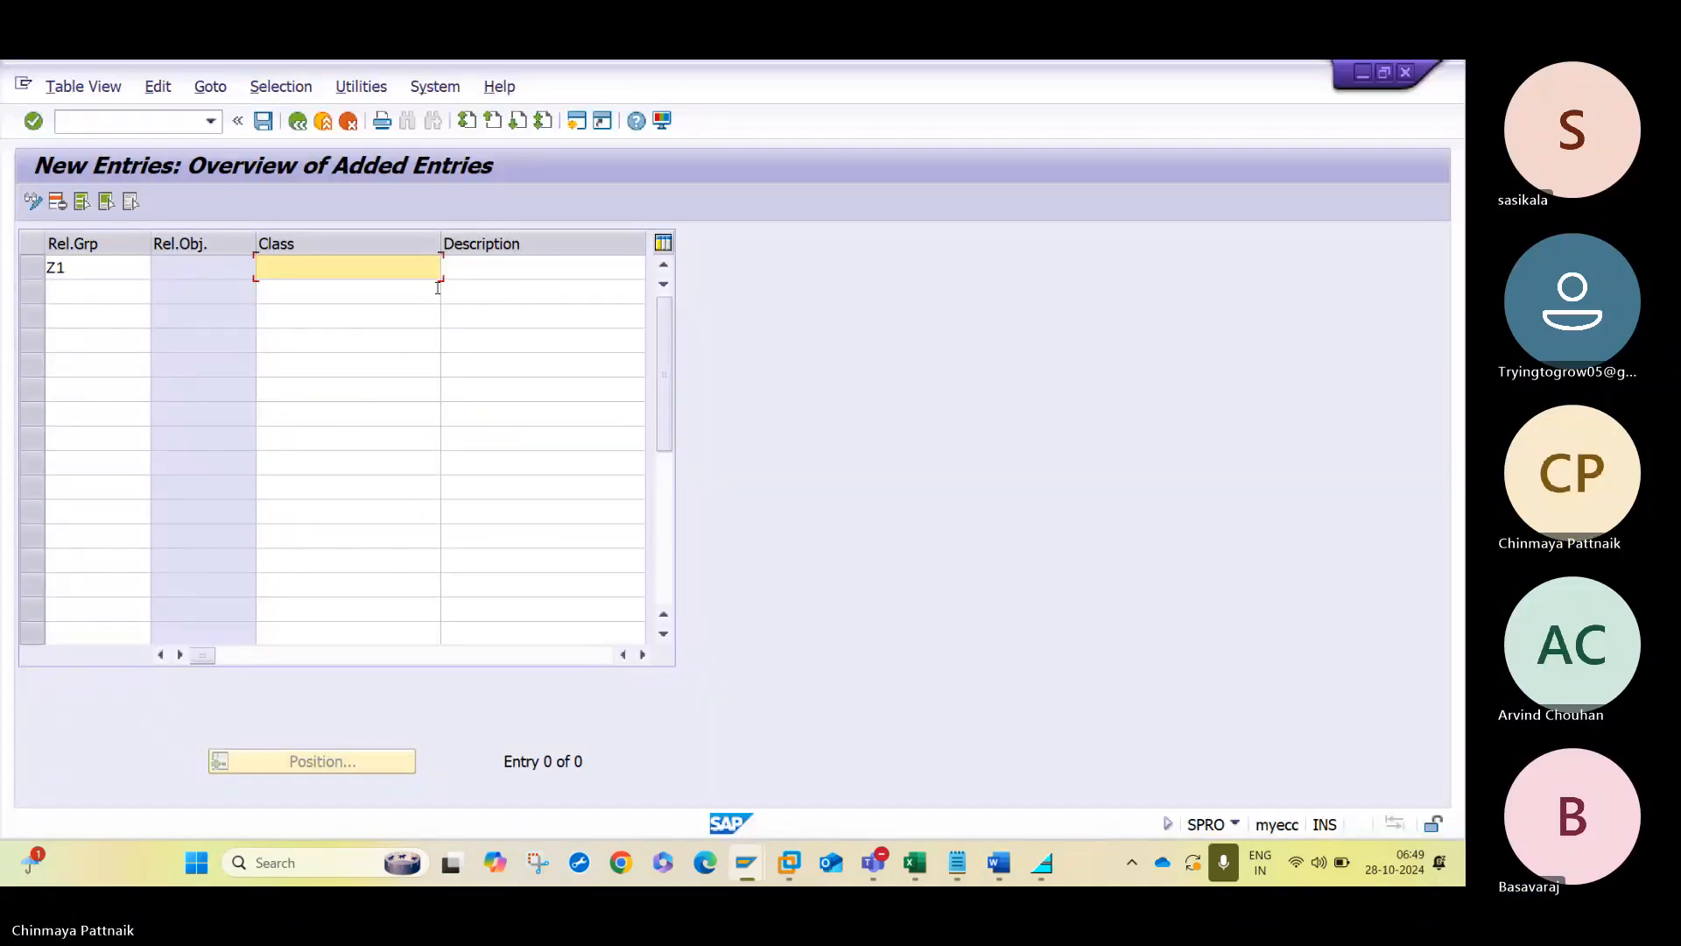
key(ctrl+v)
key(Tab)
key(Down)
key(Down)
key(Down)
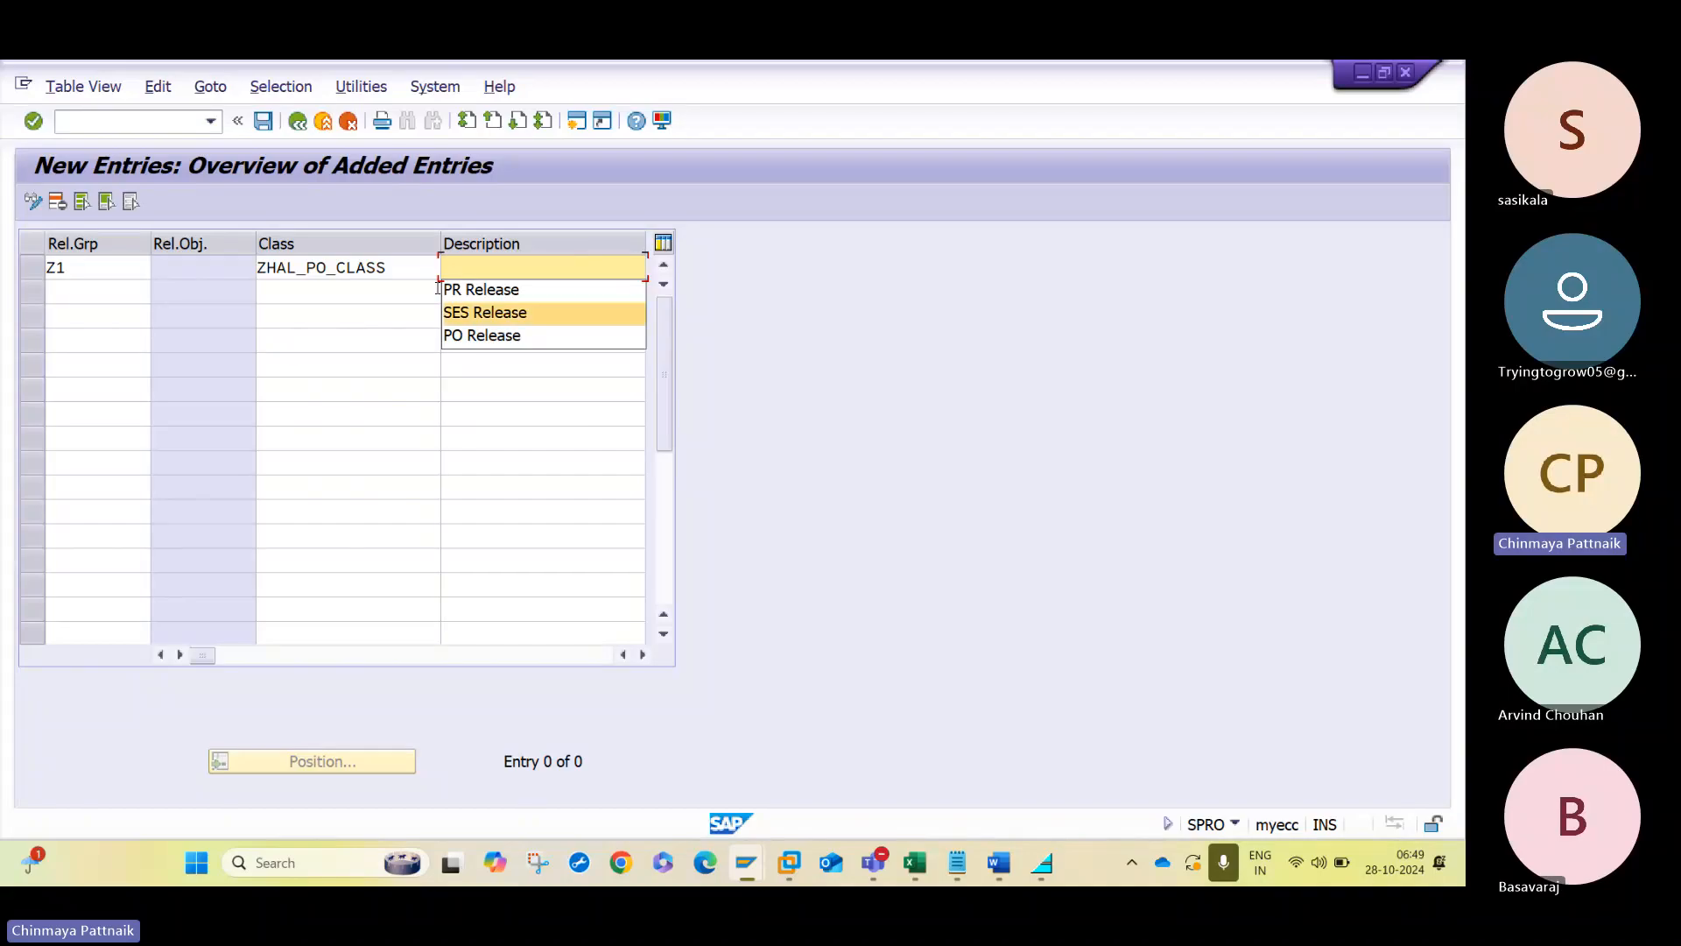
key(Return)
key(Return)
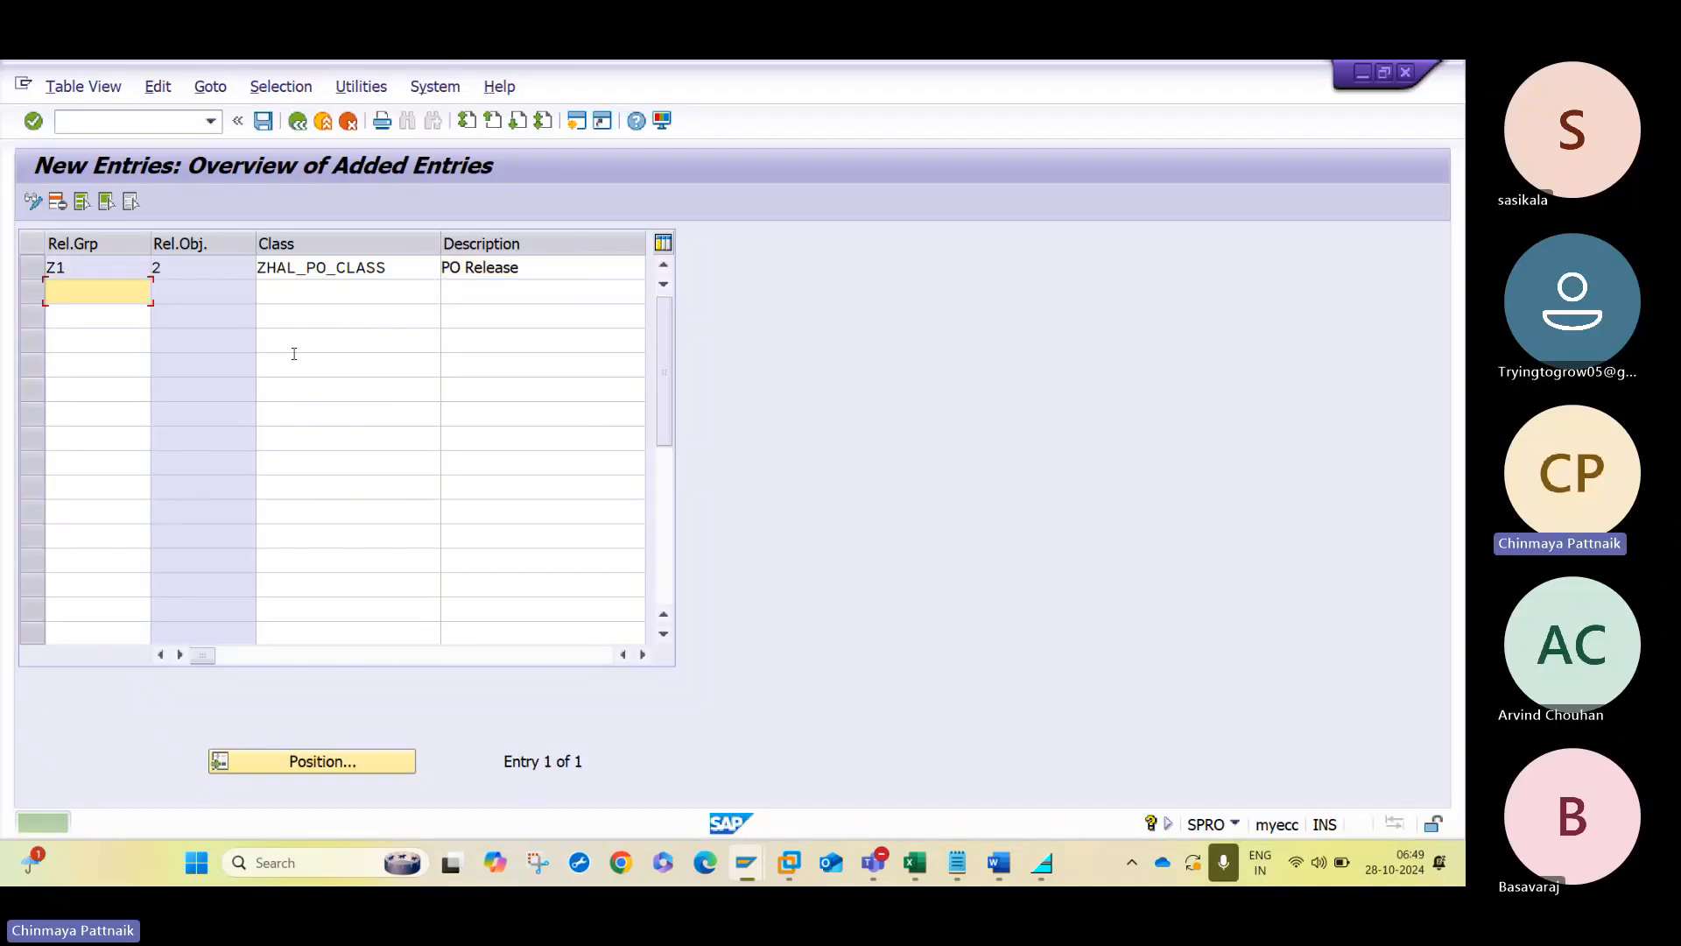
- Leave the release group entries and open the Release Codes activity
key(F3)
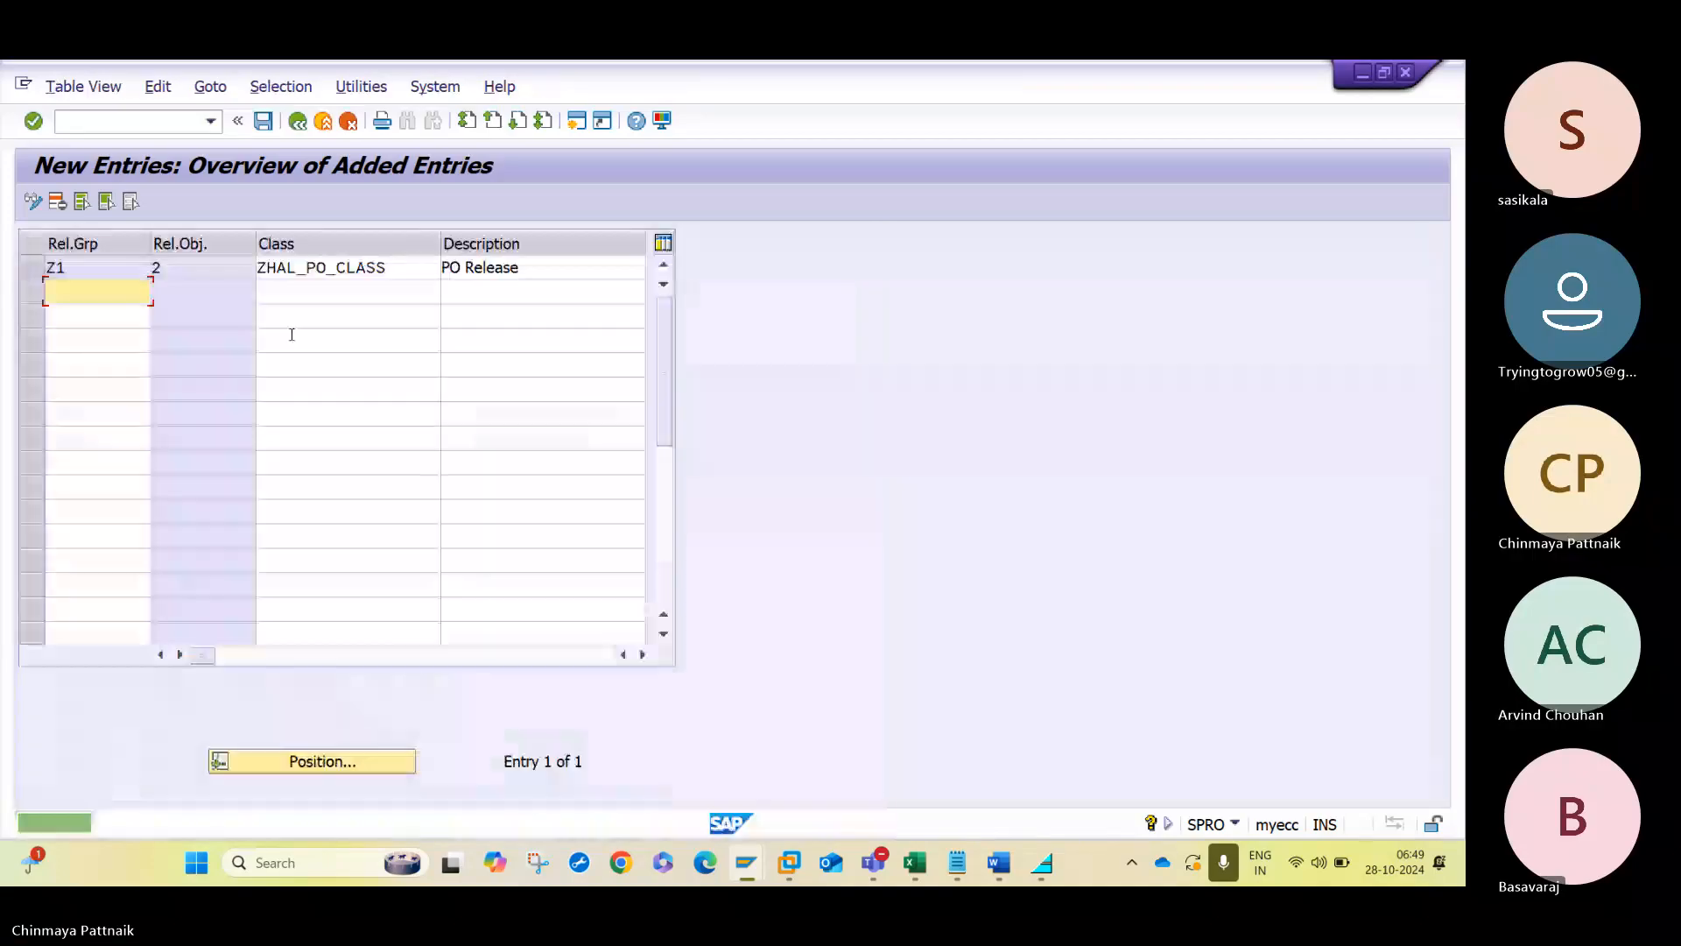
click(298, 122)
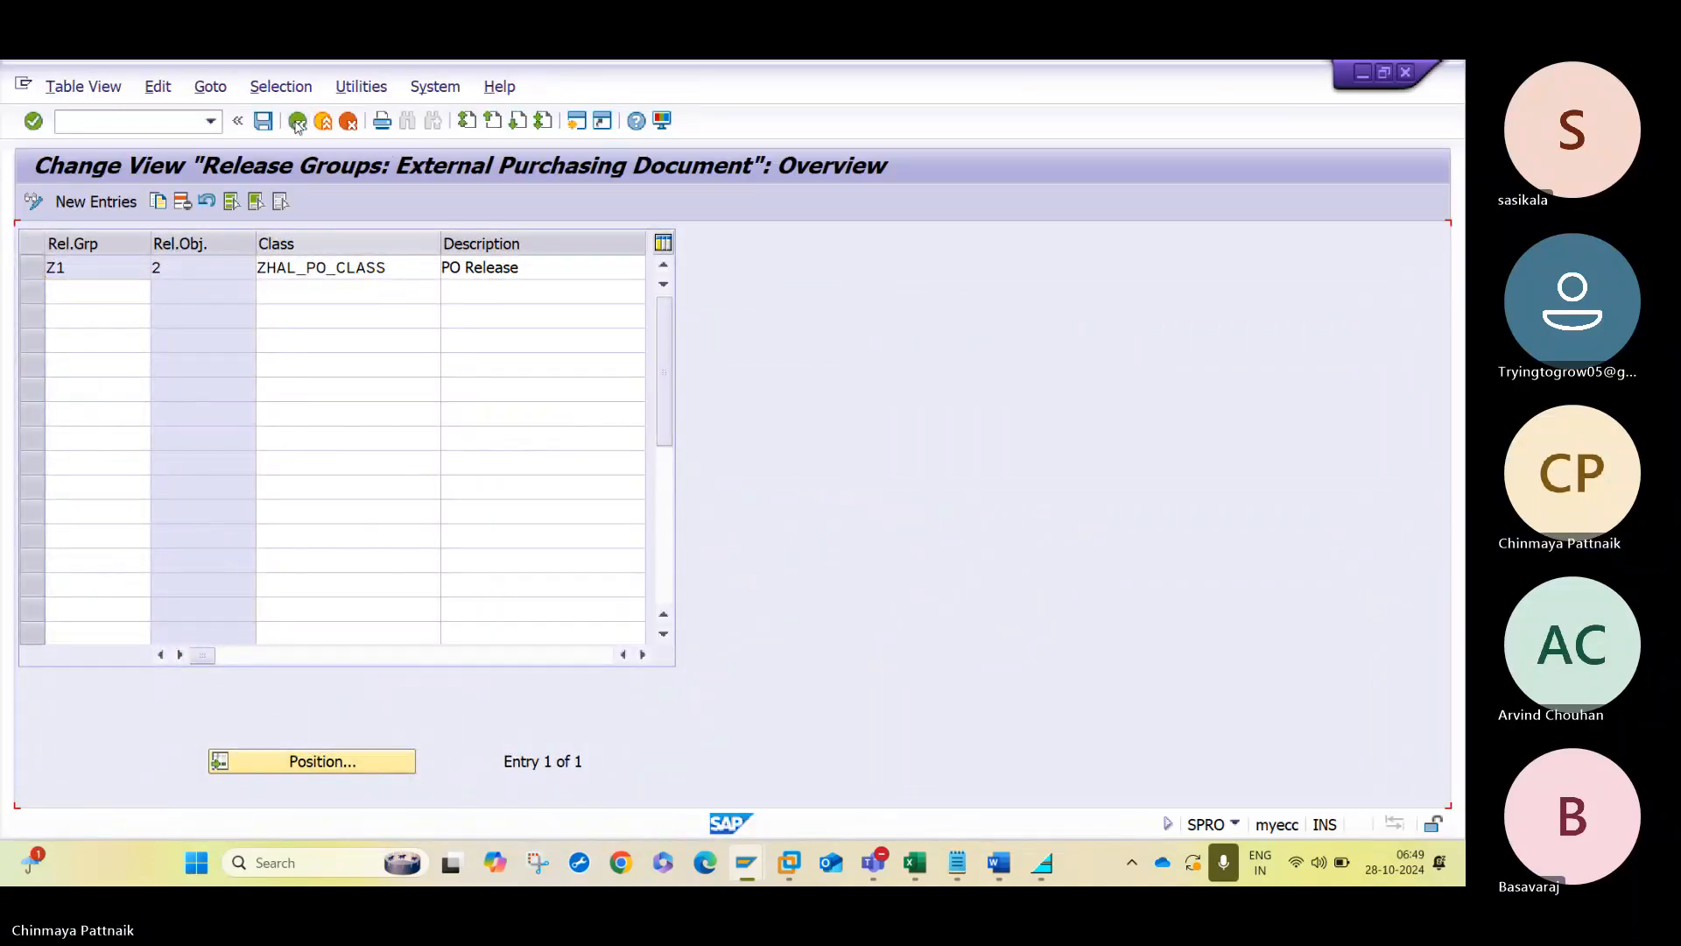
click(298, 122)
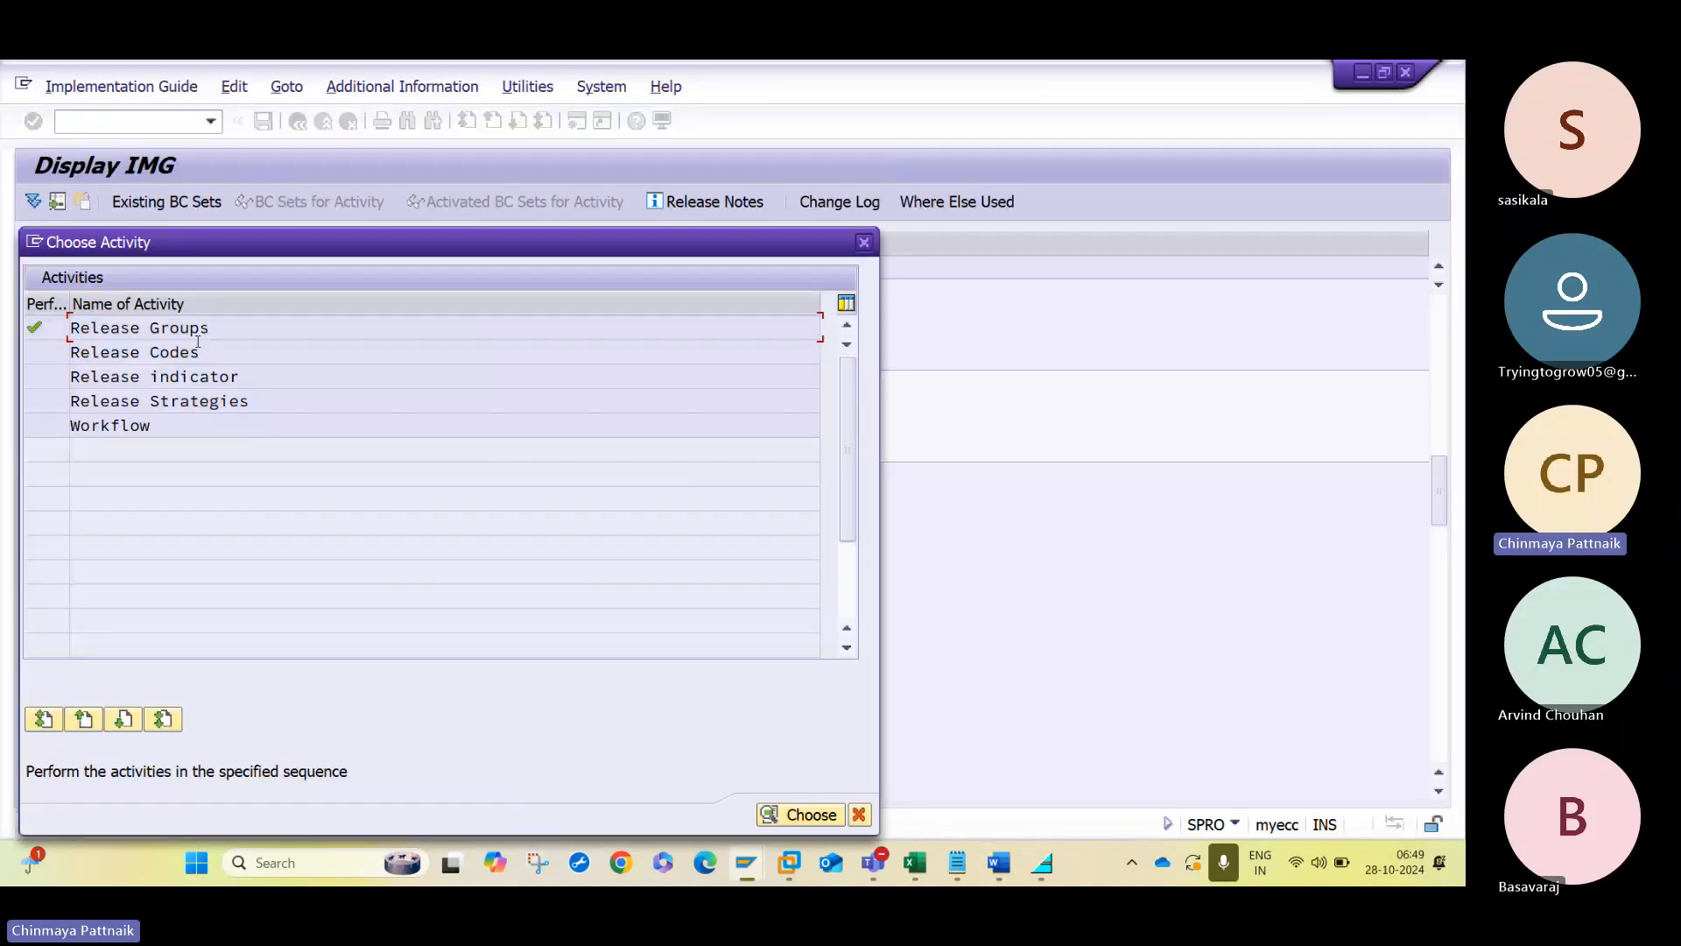
double_click(197, 353)
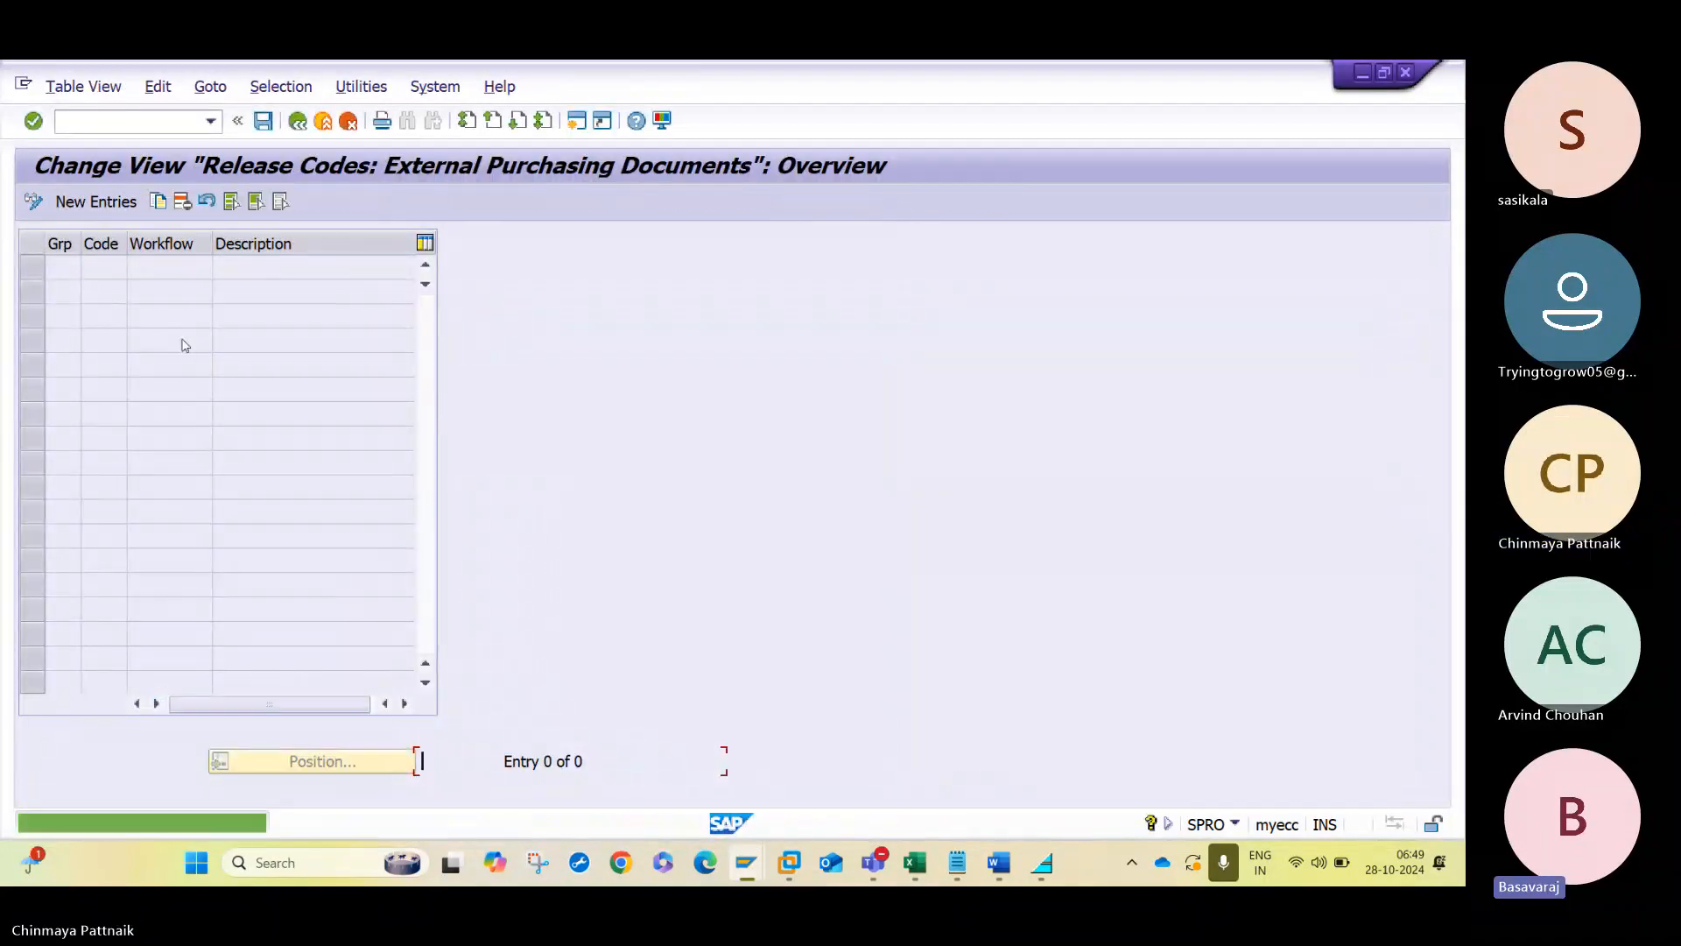
- Add a new release code 10 for release group Z1 with the description L1
click(87, 201)
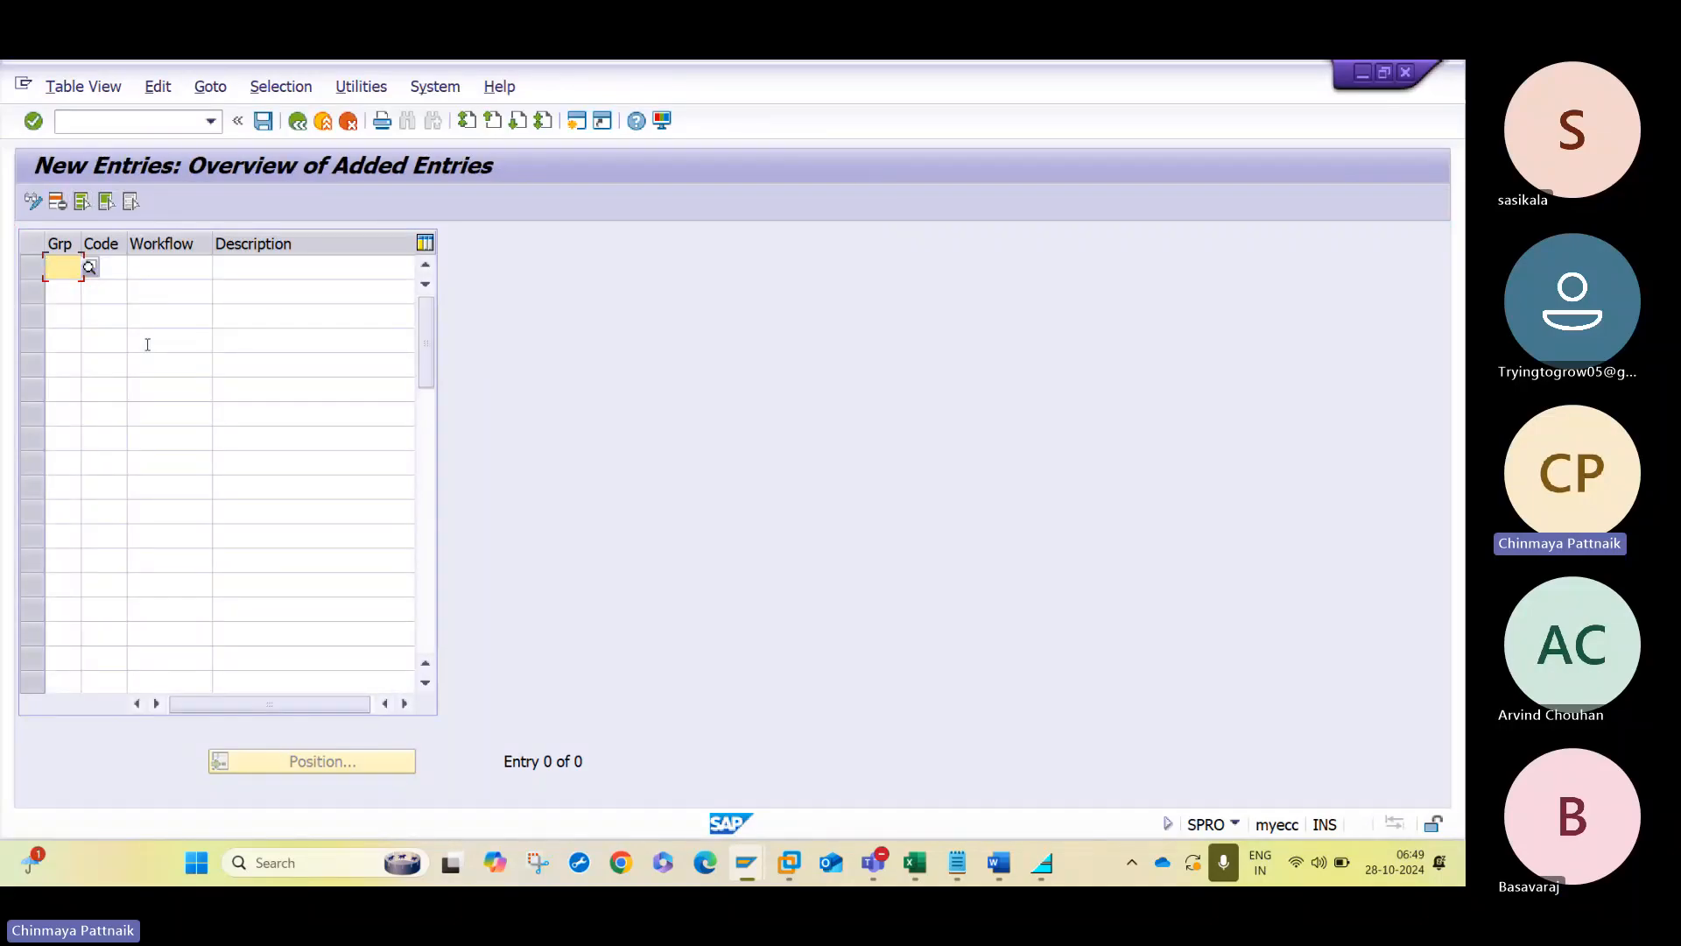
click(89, 267)
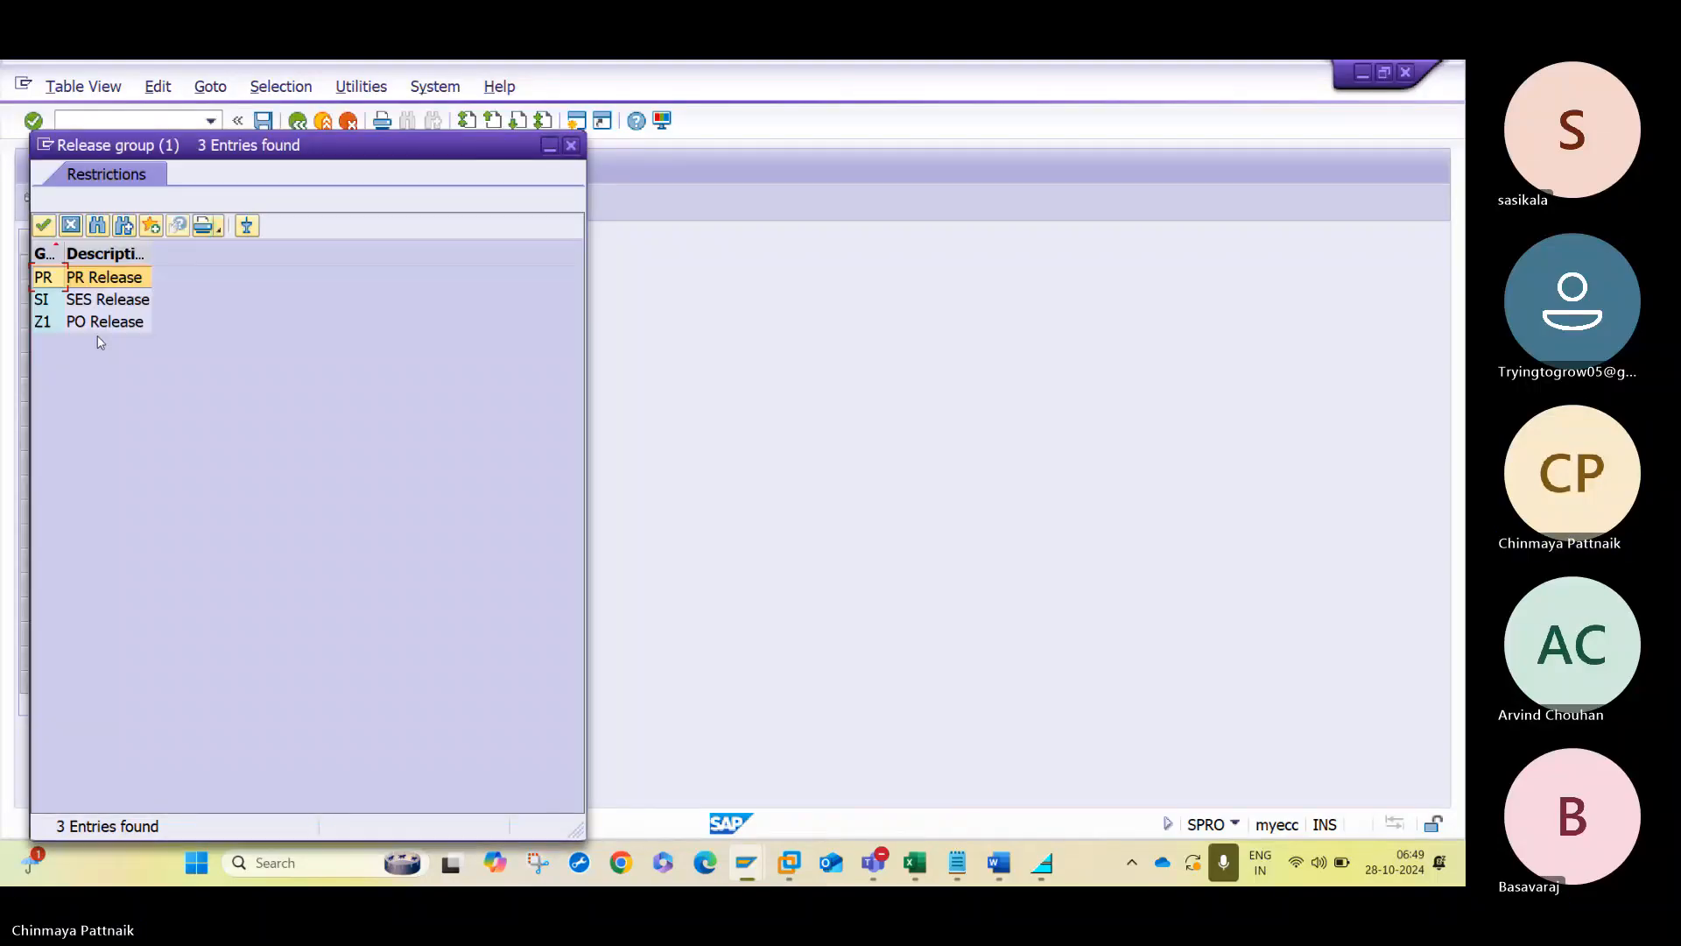
double_click(101, 324)
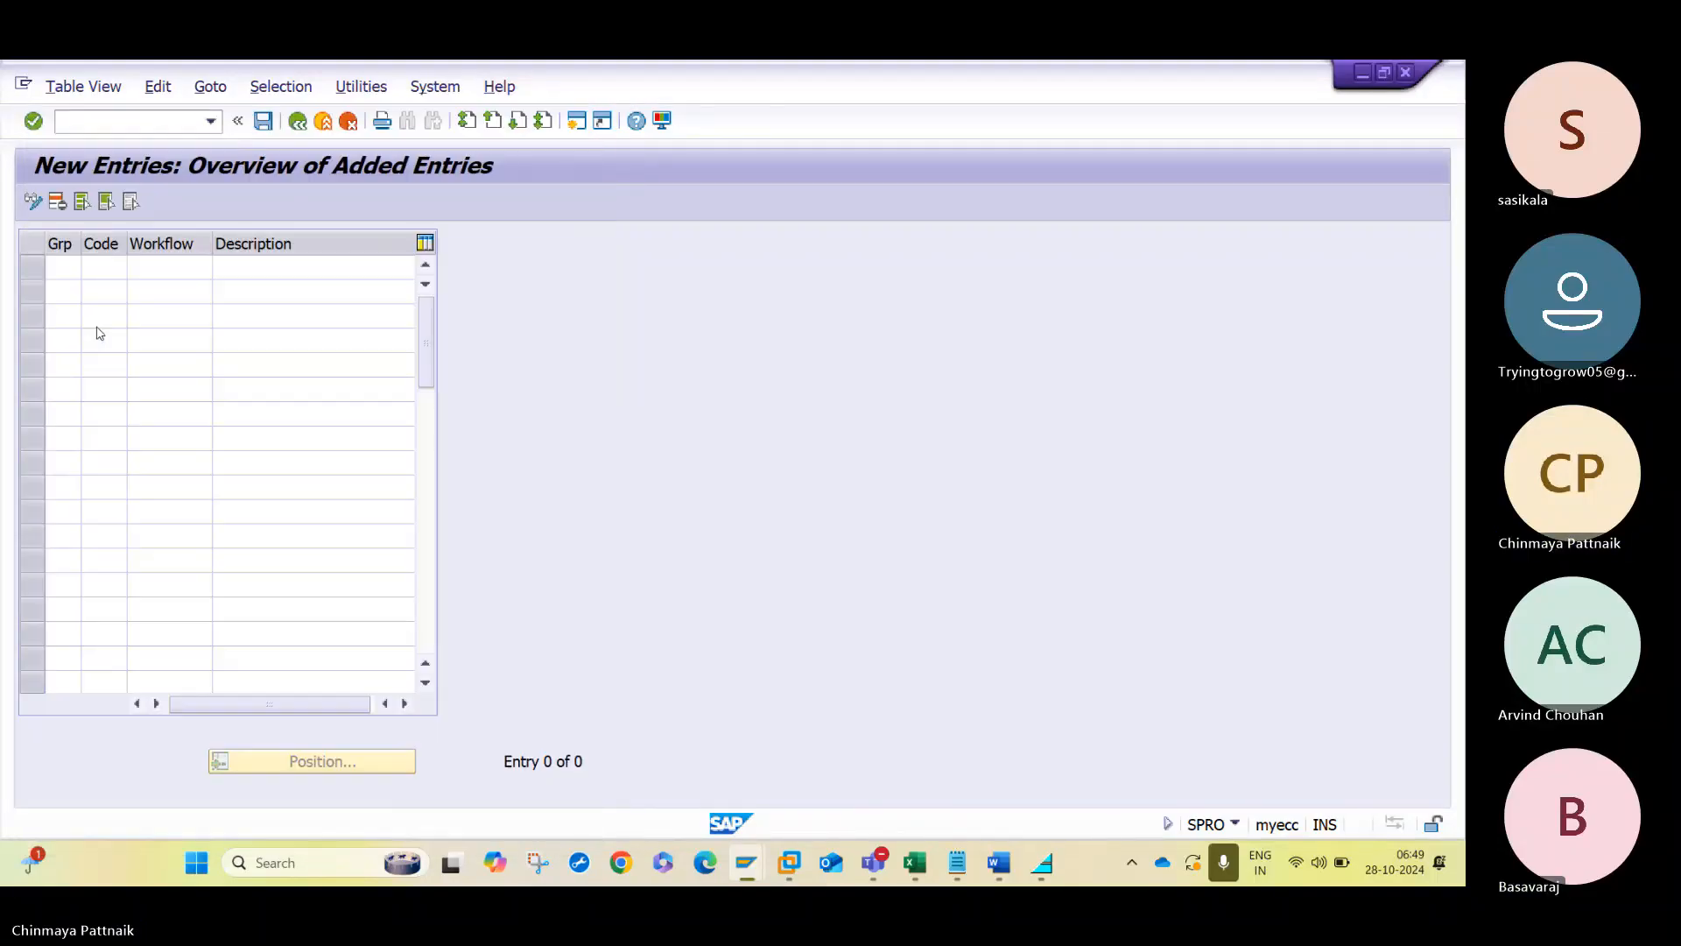
click(120, 263)
text(10)
key(Tab)
key(Tab)
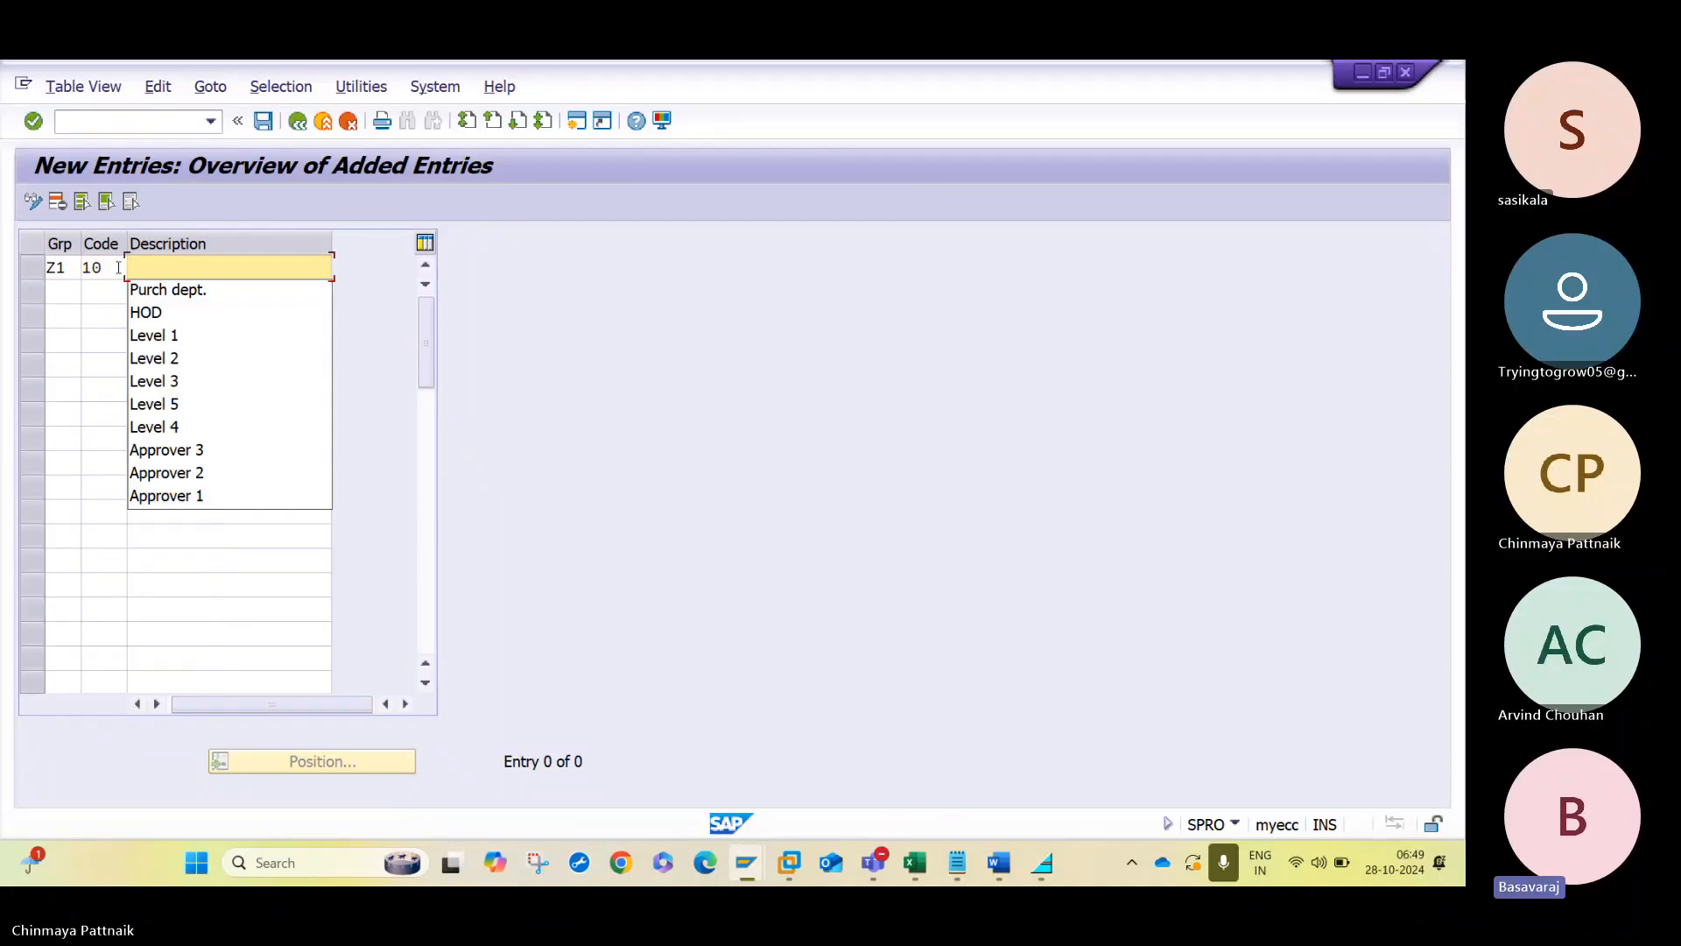
key(Down)
key(Down)
key(Down)
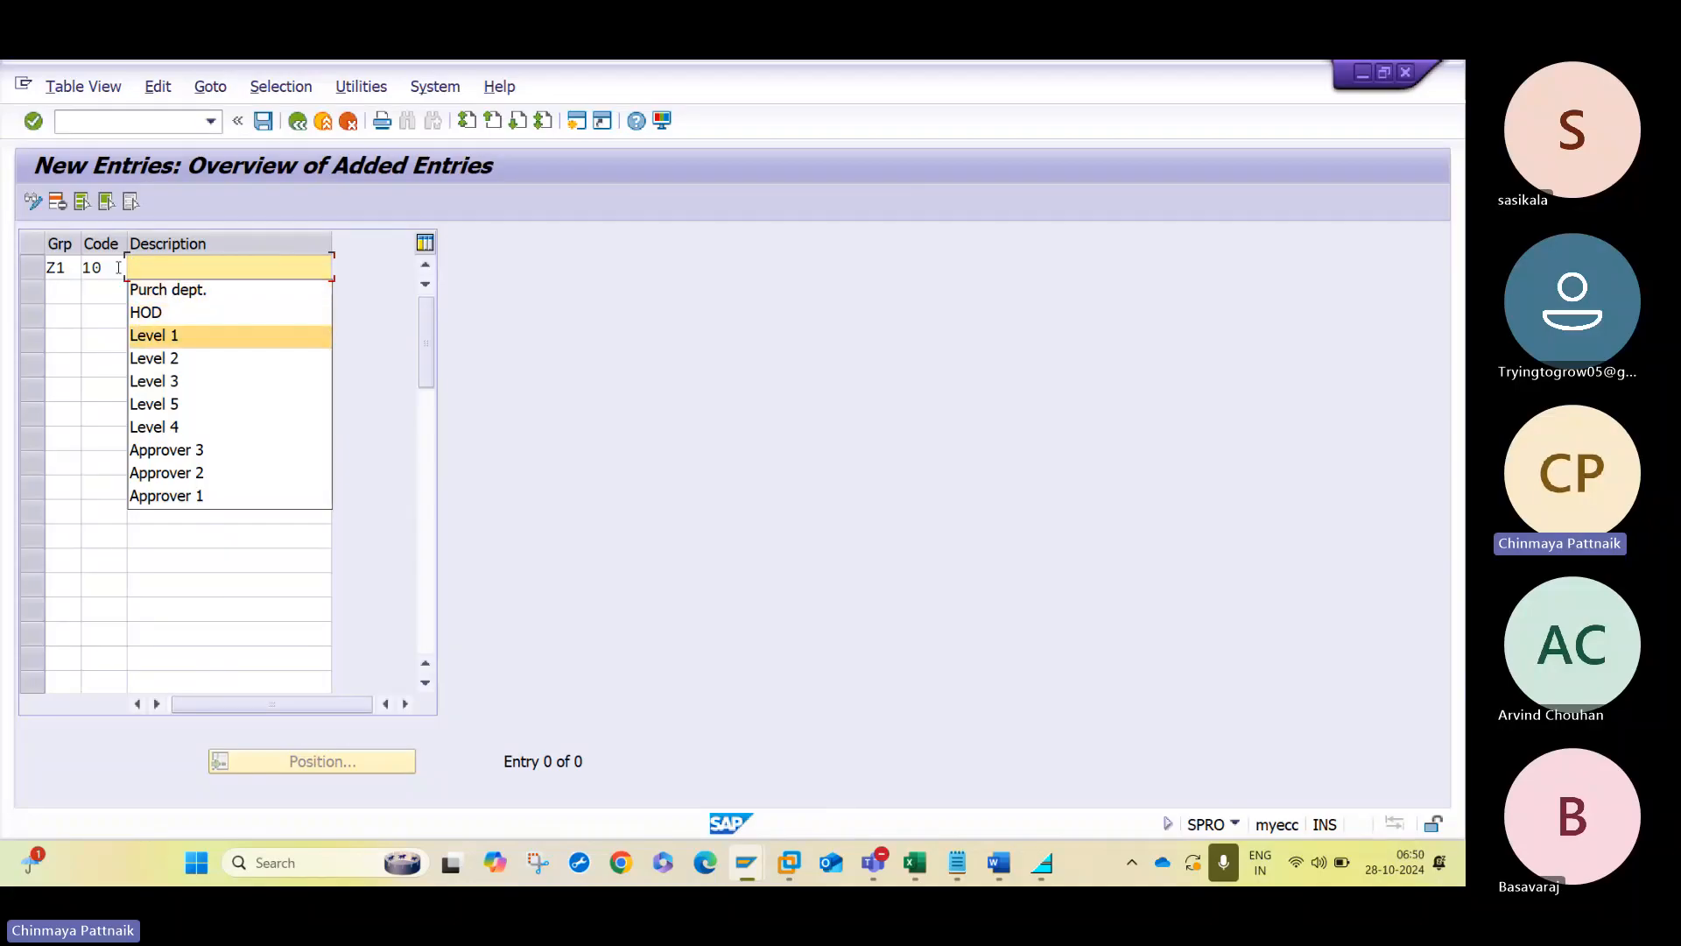
key(BackSpace)
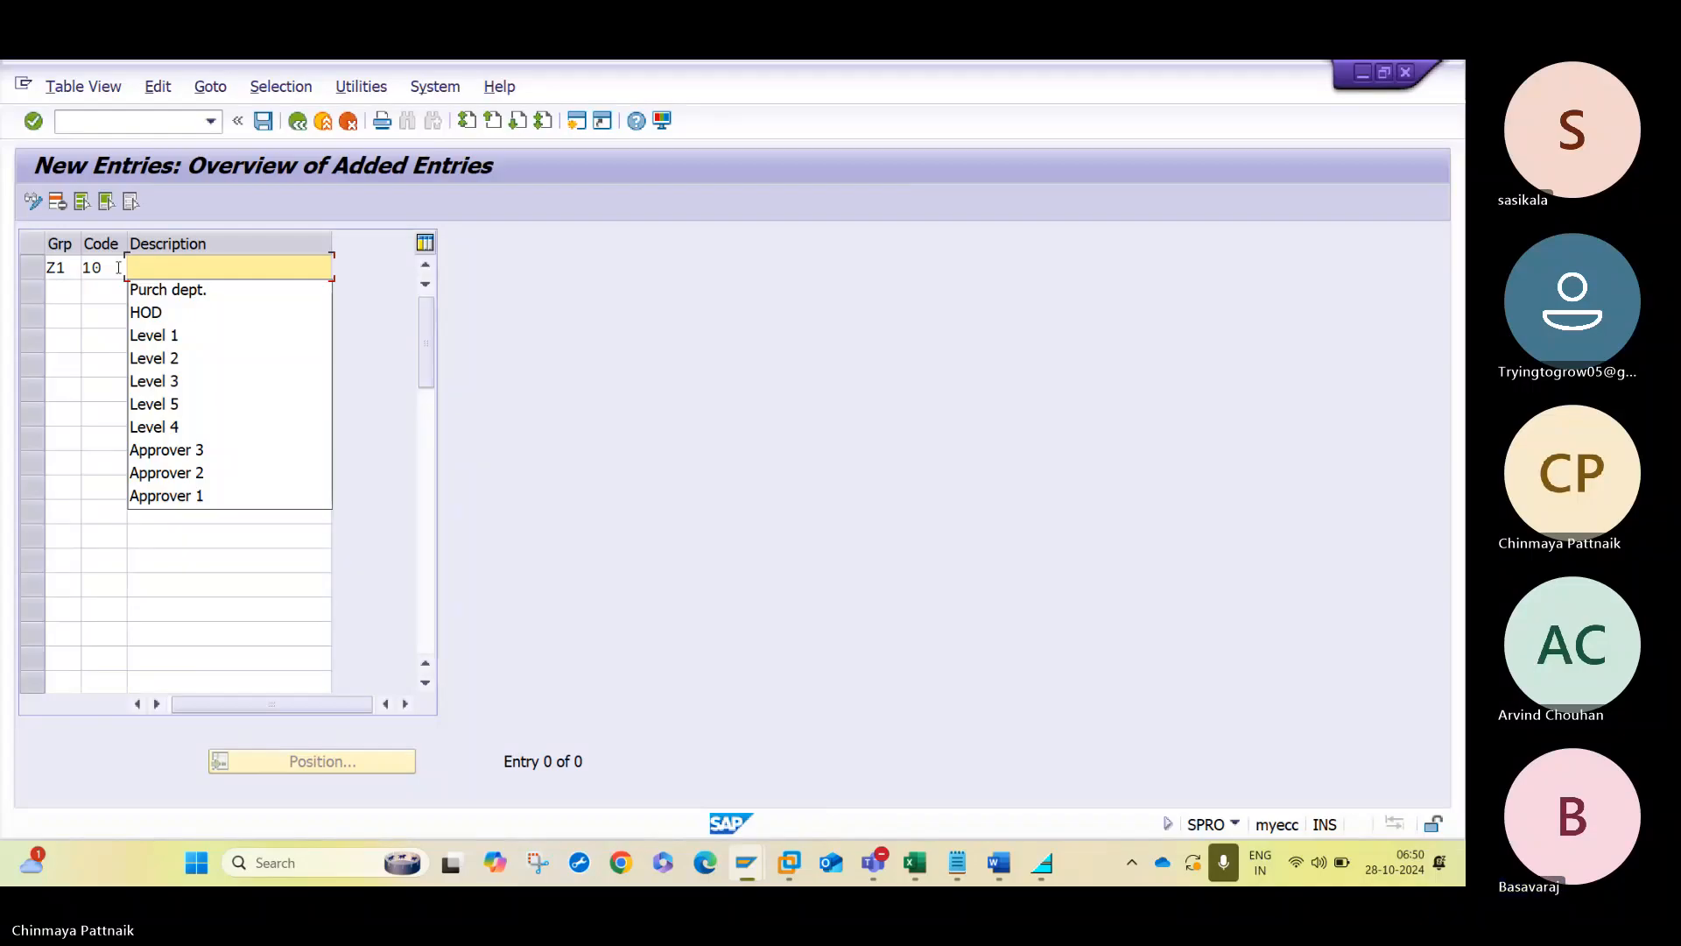
text(L1)
key(Tab)
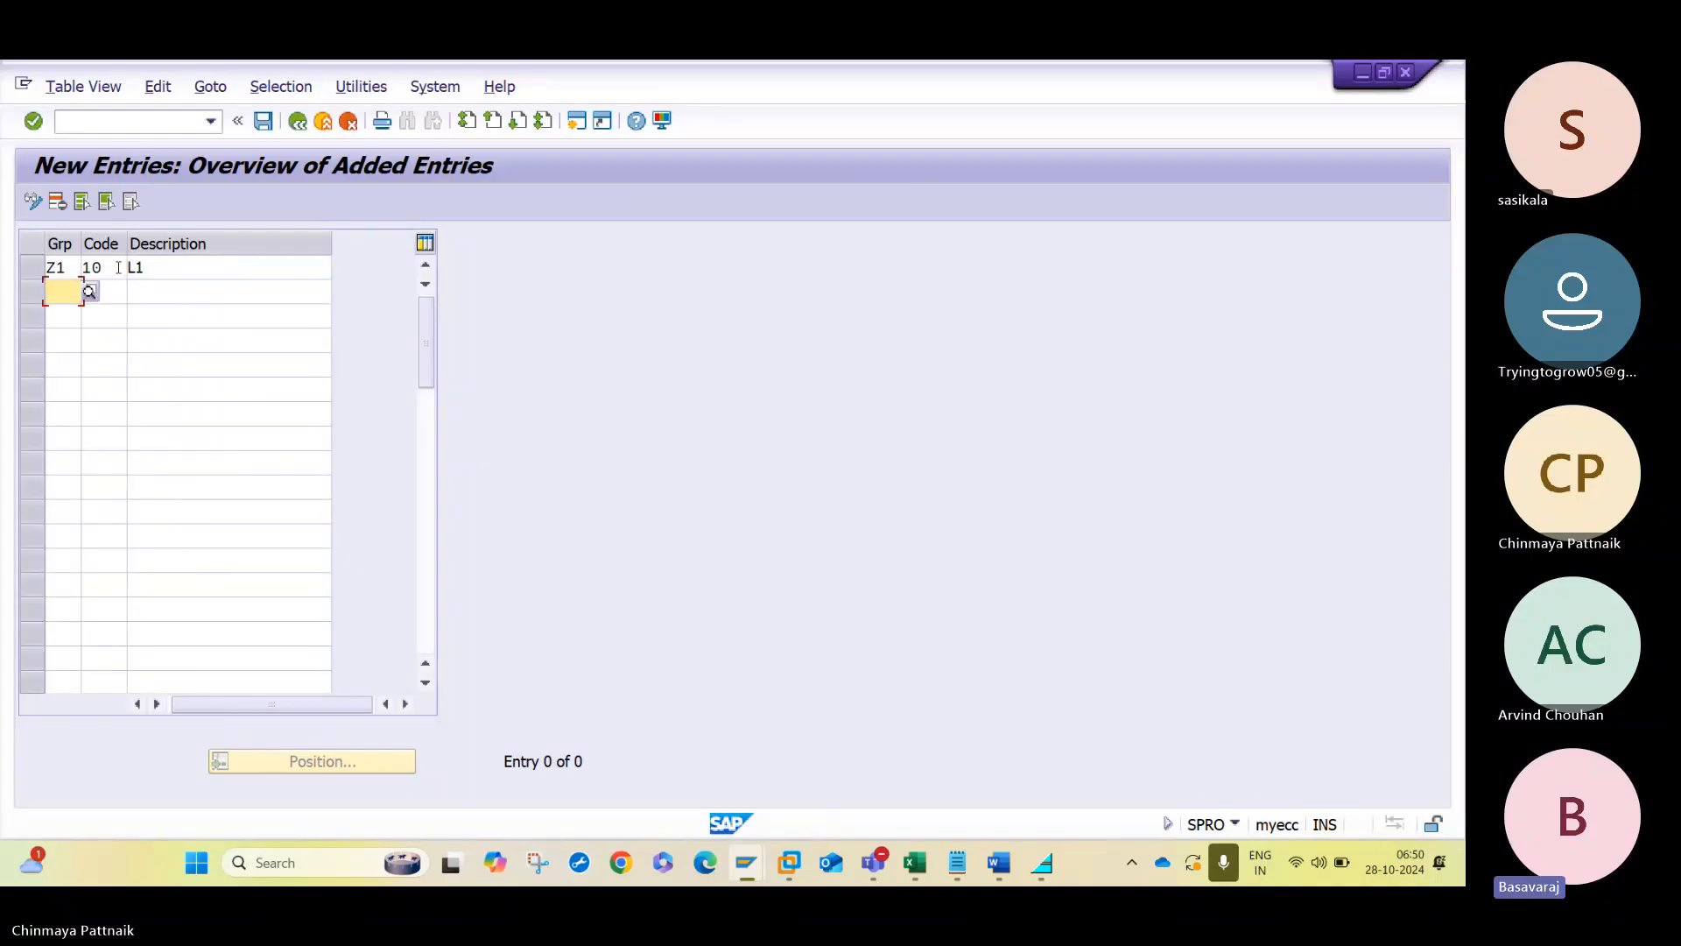
- Add release code 20 for group Z1 with the description L3
text(Z1)
key(Tab)
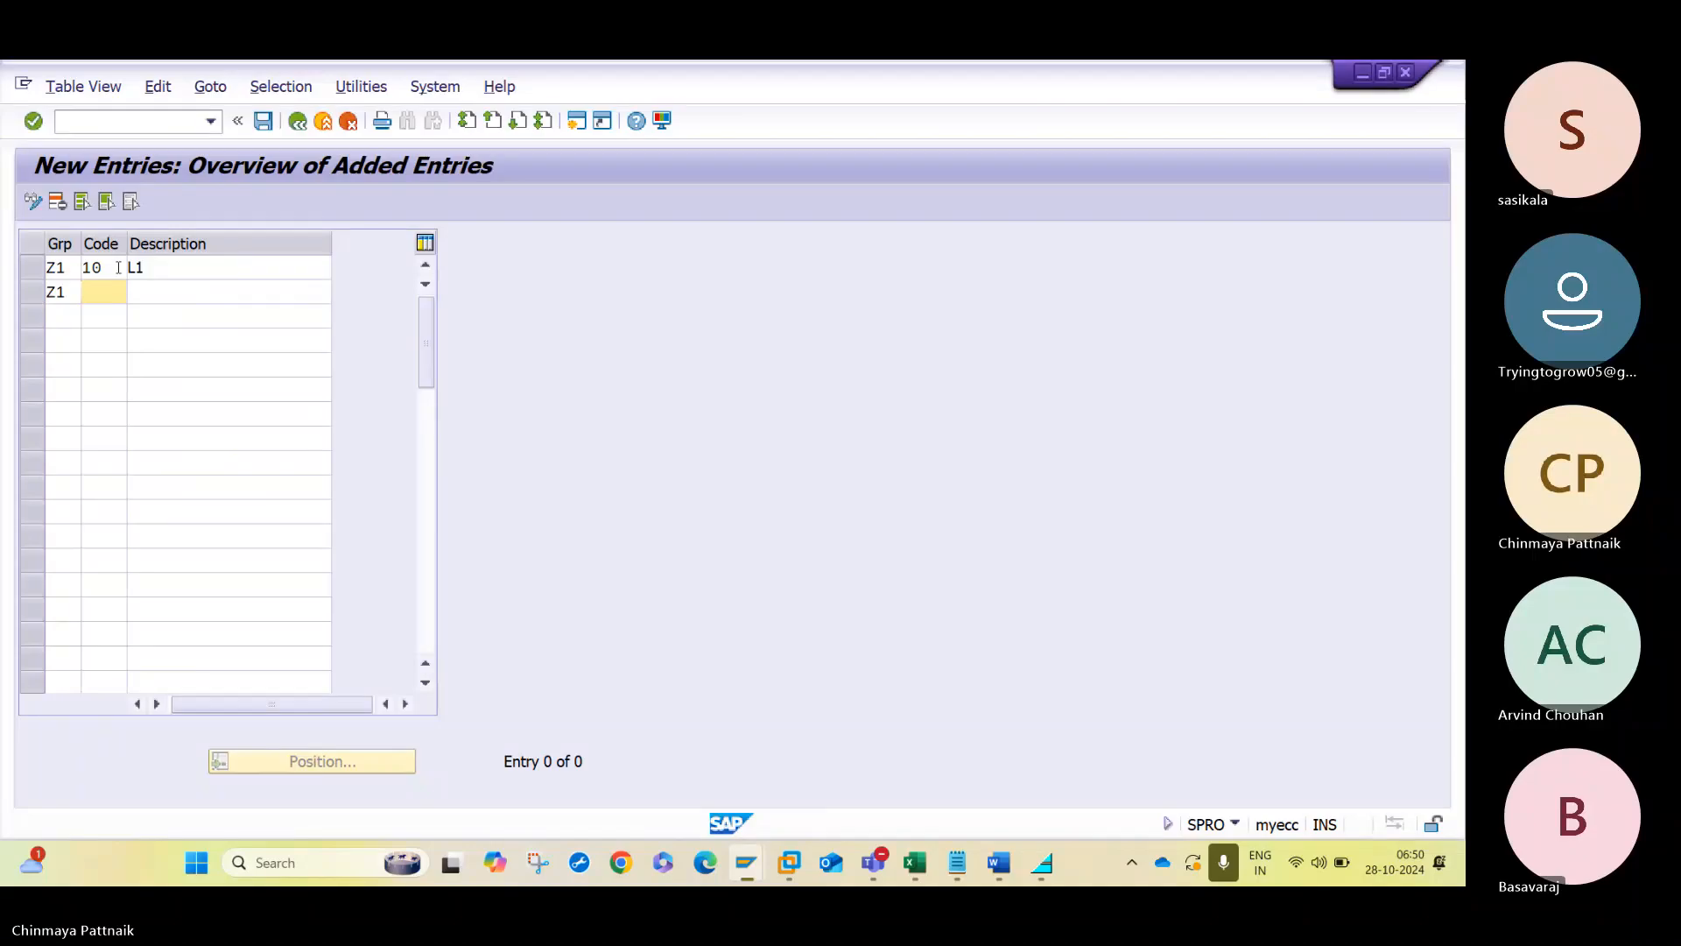
text(20)
key(Tab)
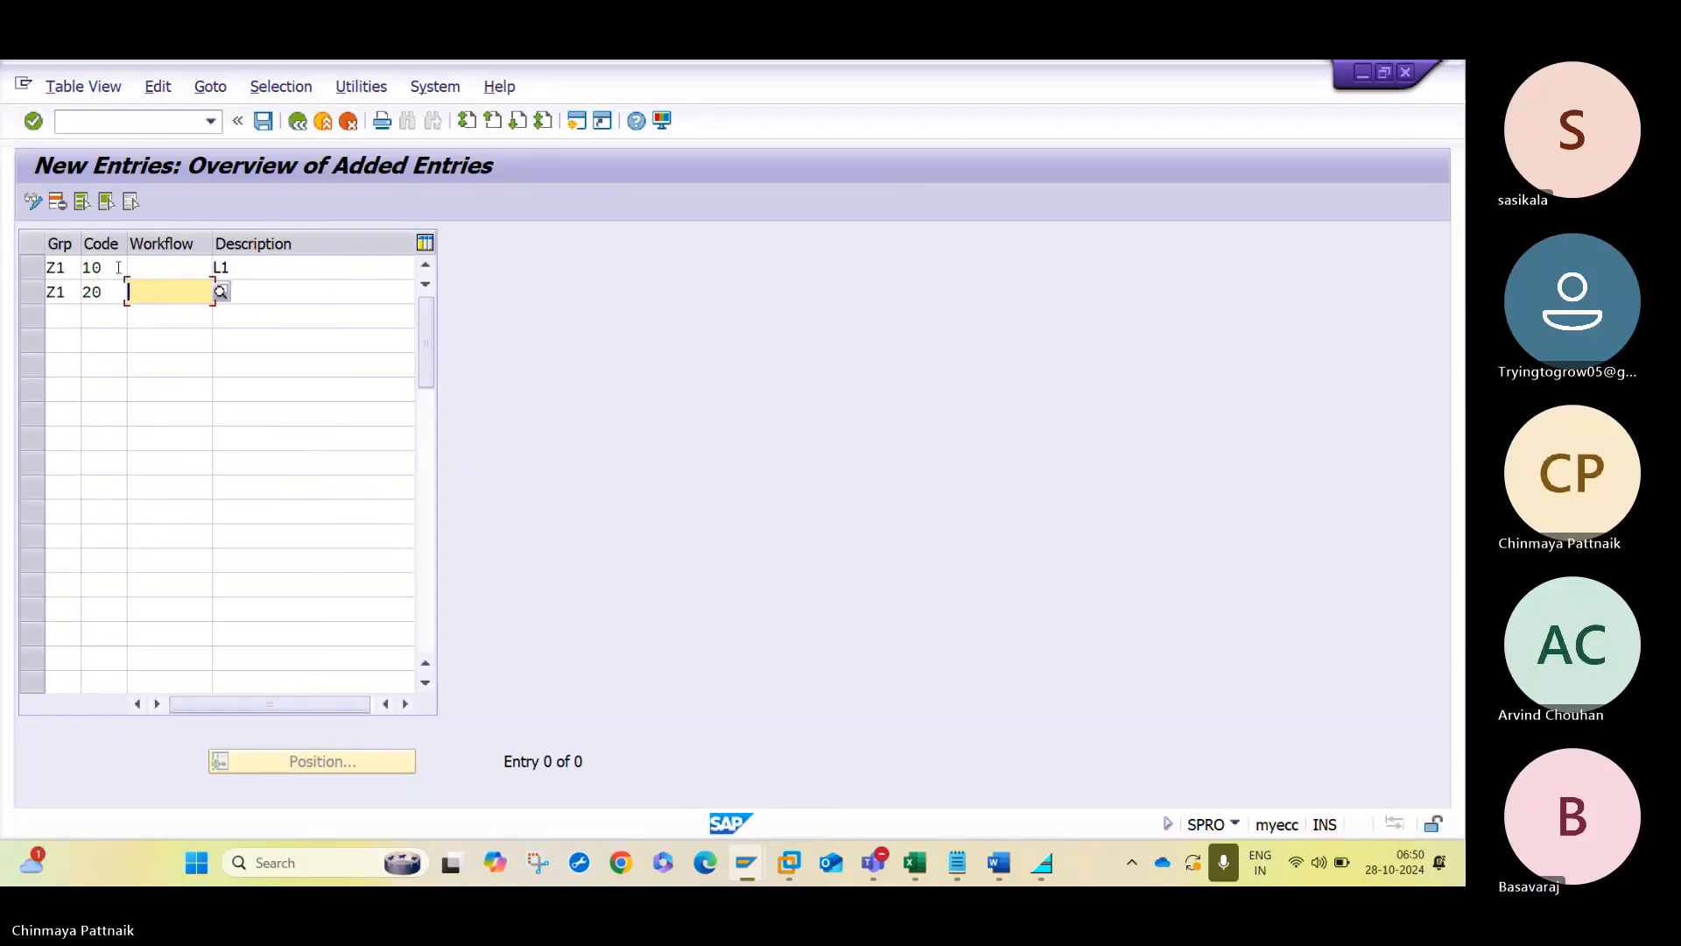
text(L3)
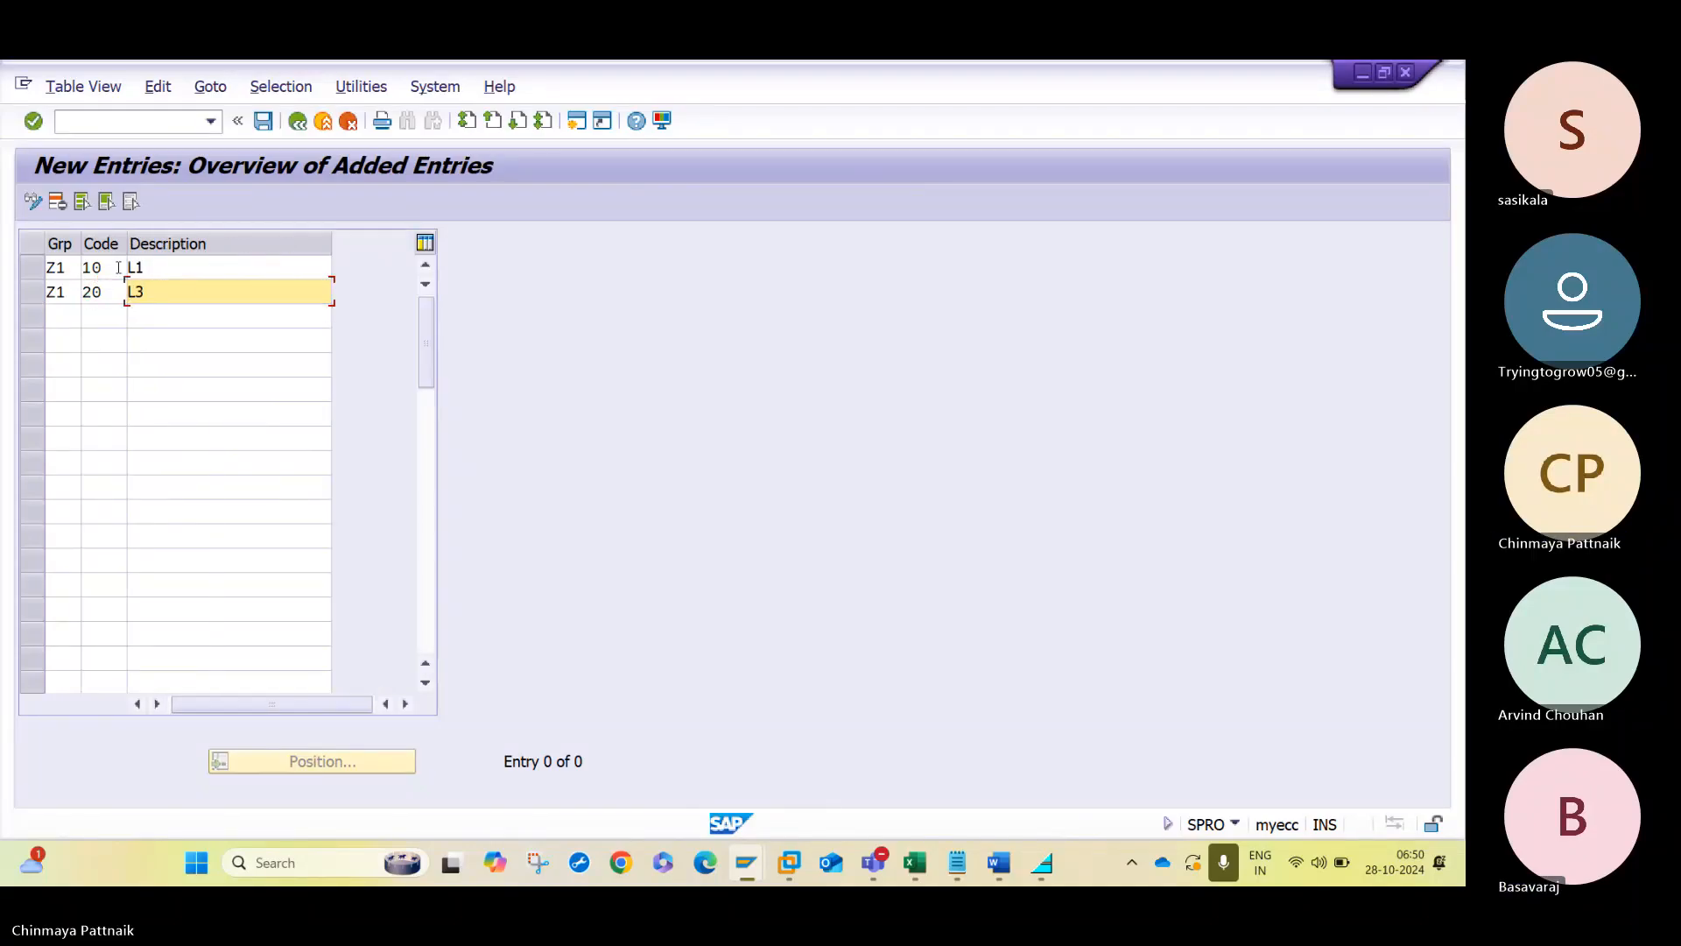
key(Tab)
- Add release code 30 for group Z1, leaving its description empty
text(Z3)
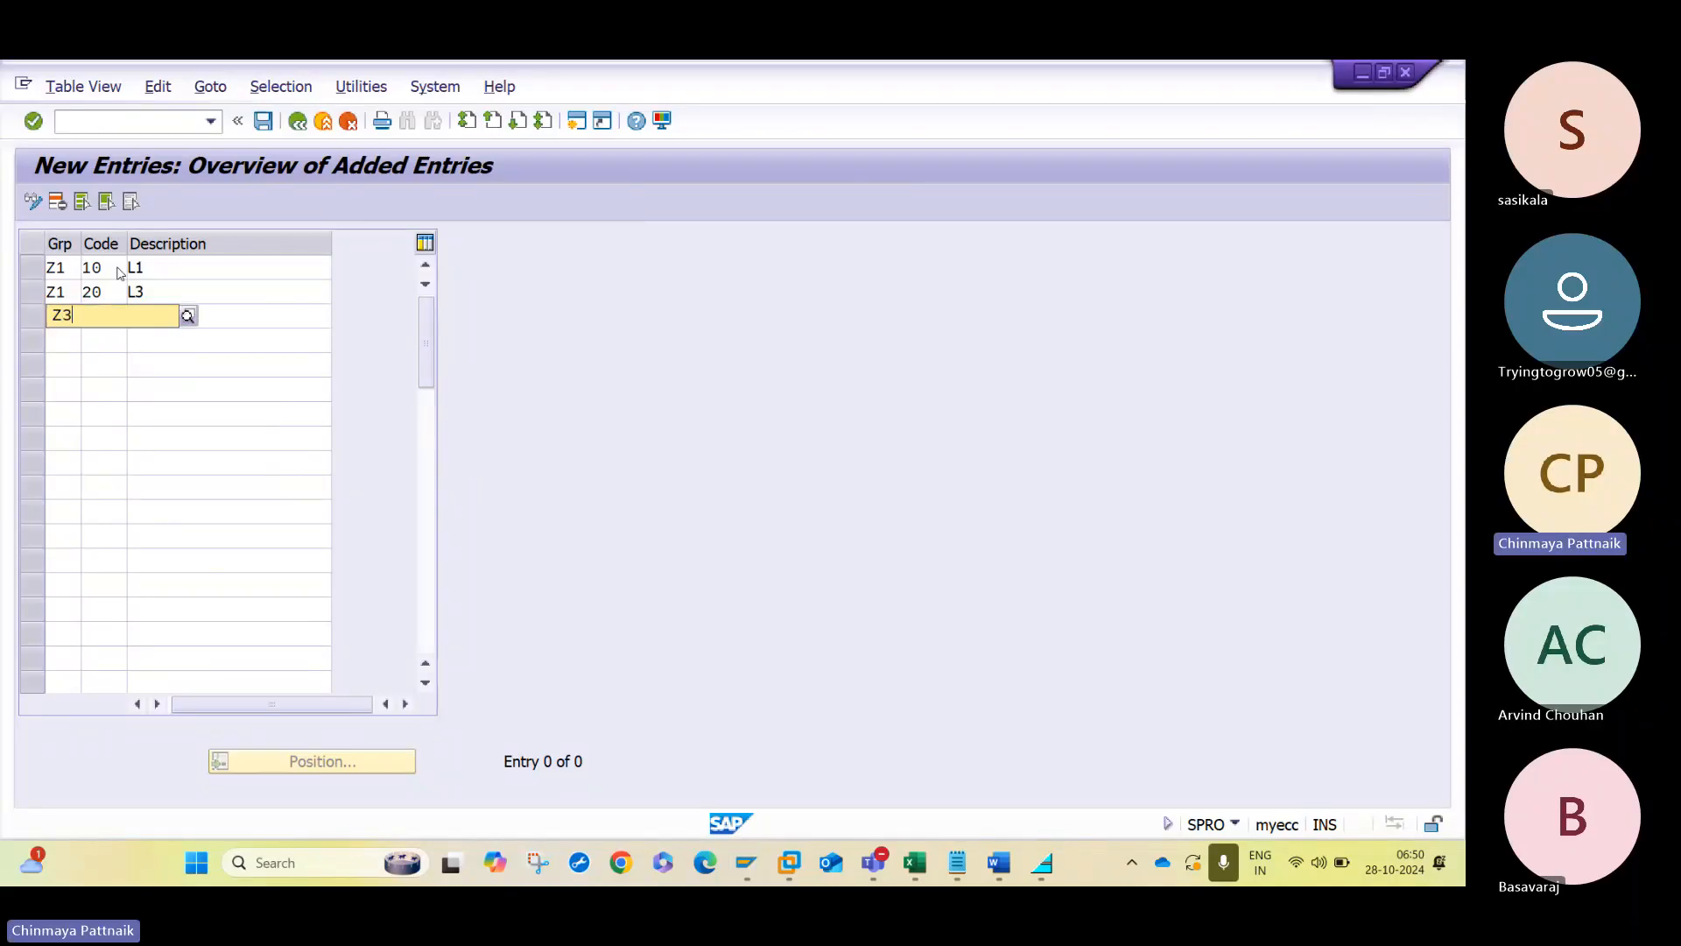
key(Tab)
click(64, 316)
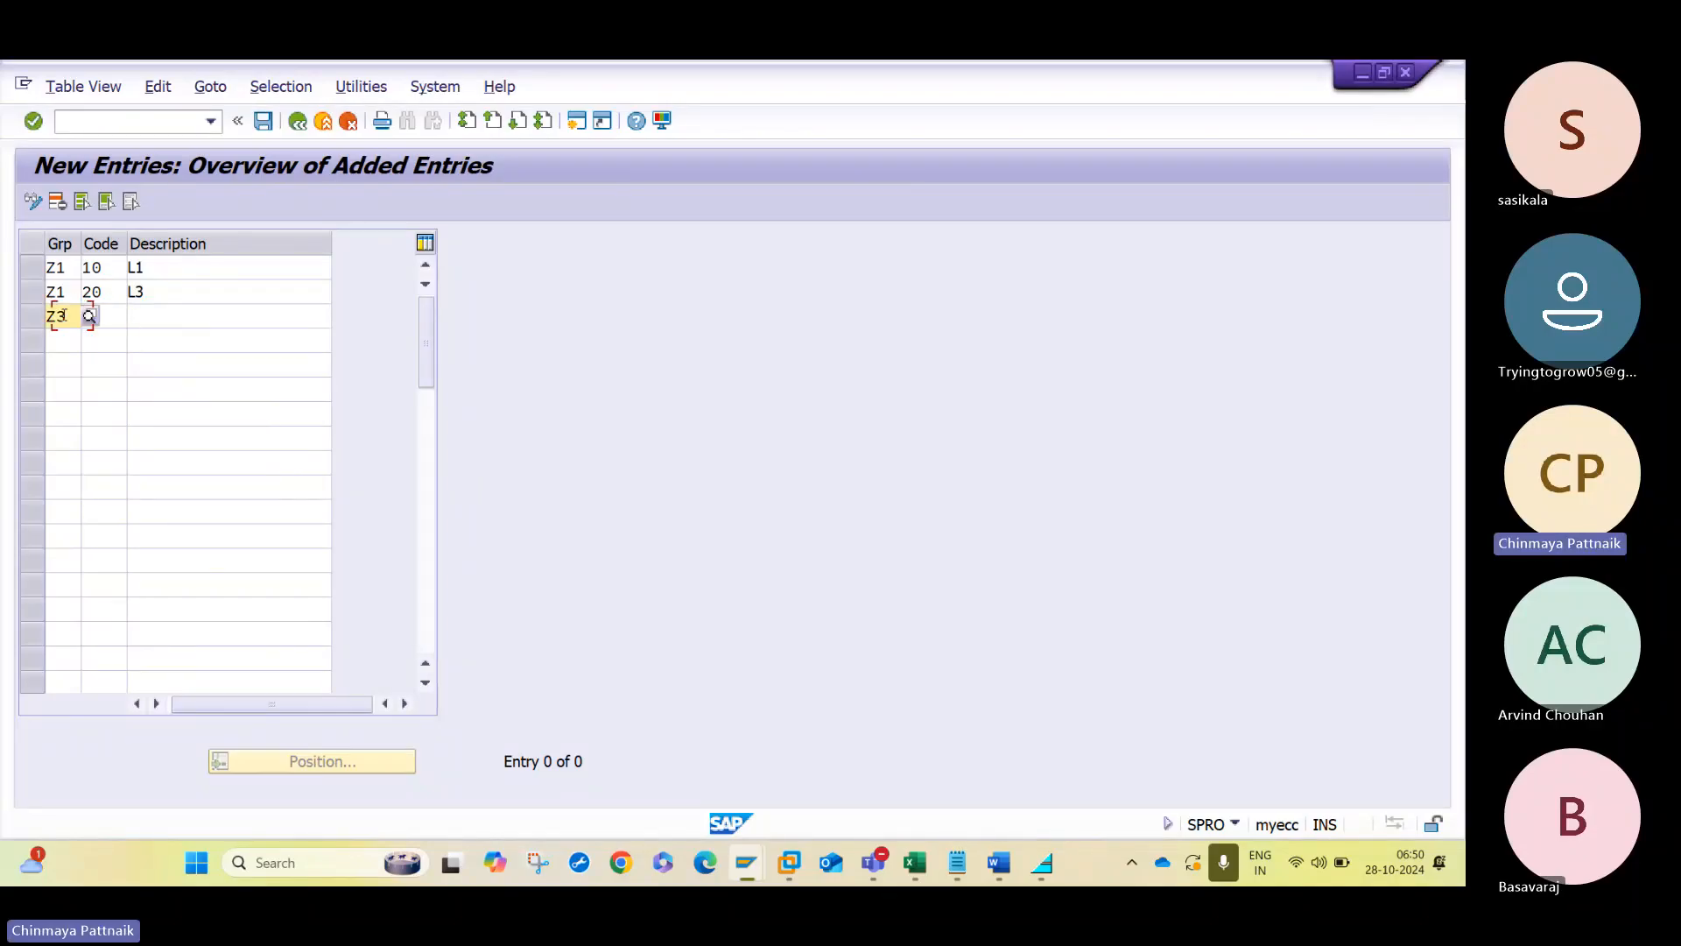
key(Tab)
text(30)
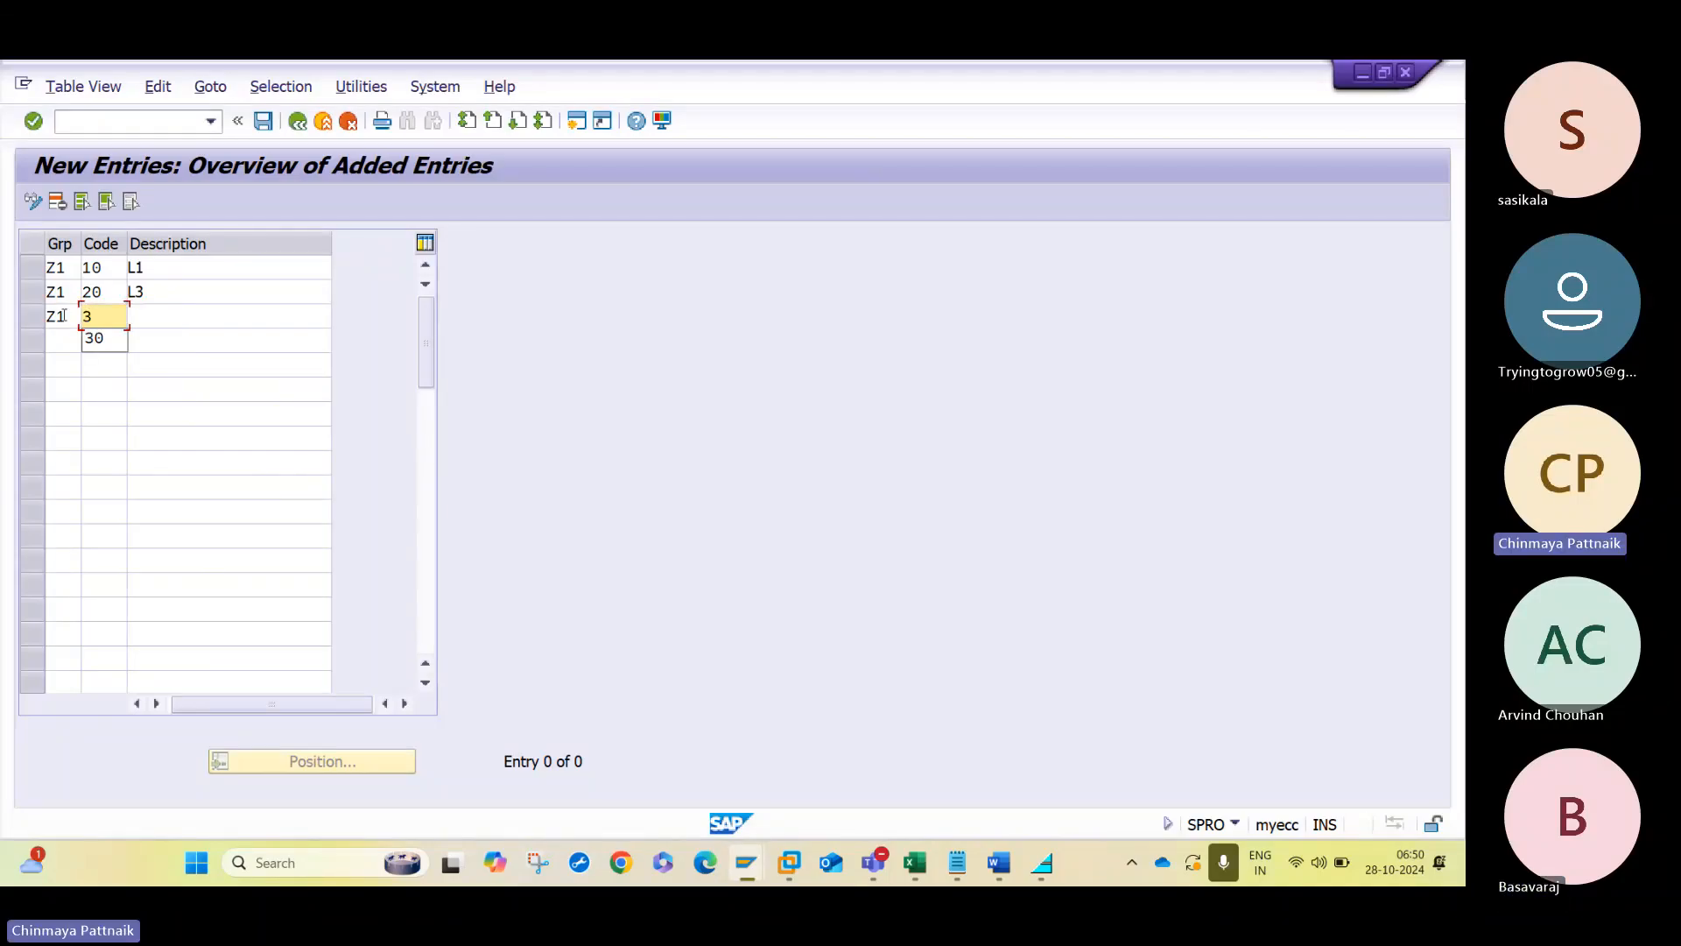
key(Return)
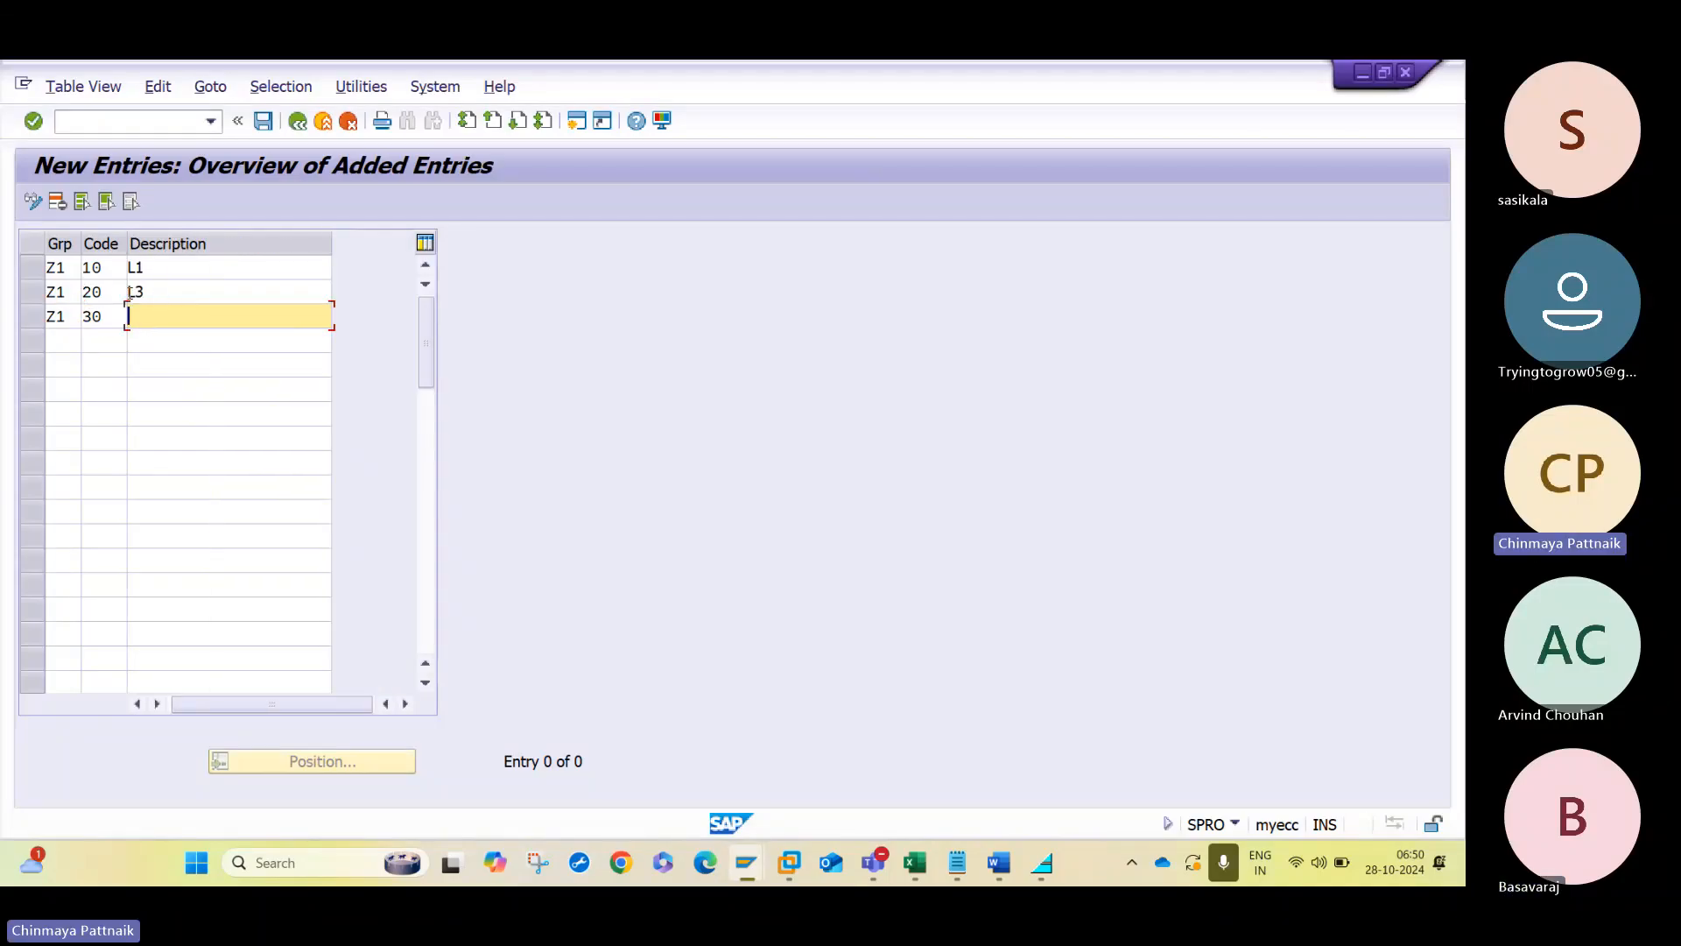
- Correct the description of release code 20 to L2 and enter L3 as the description of code 30
click(159, 298)
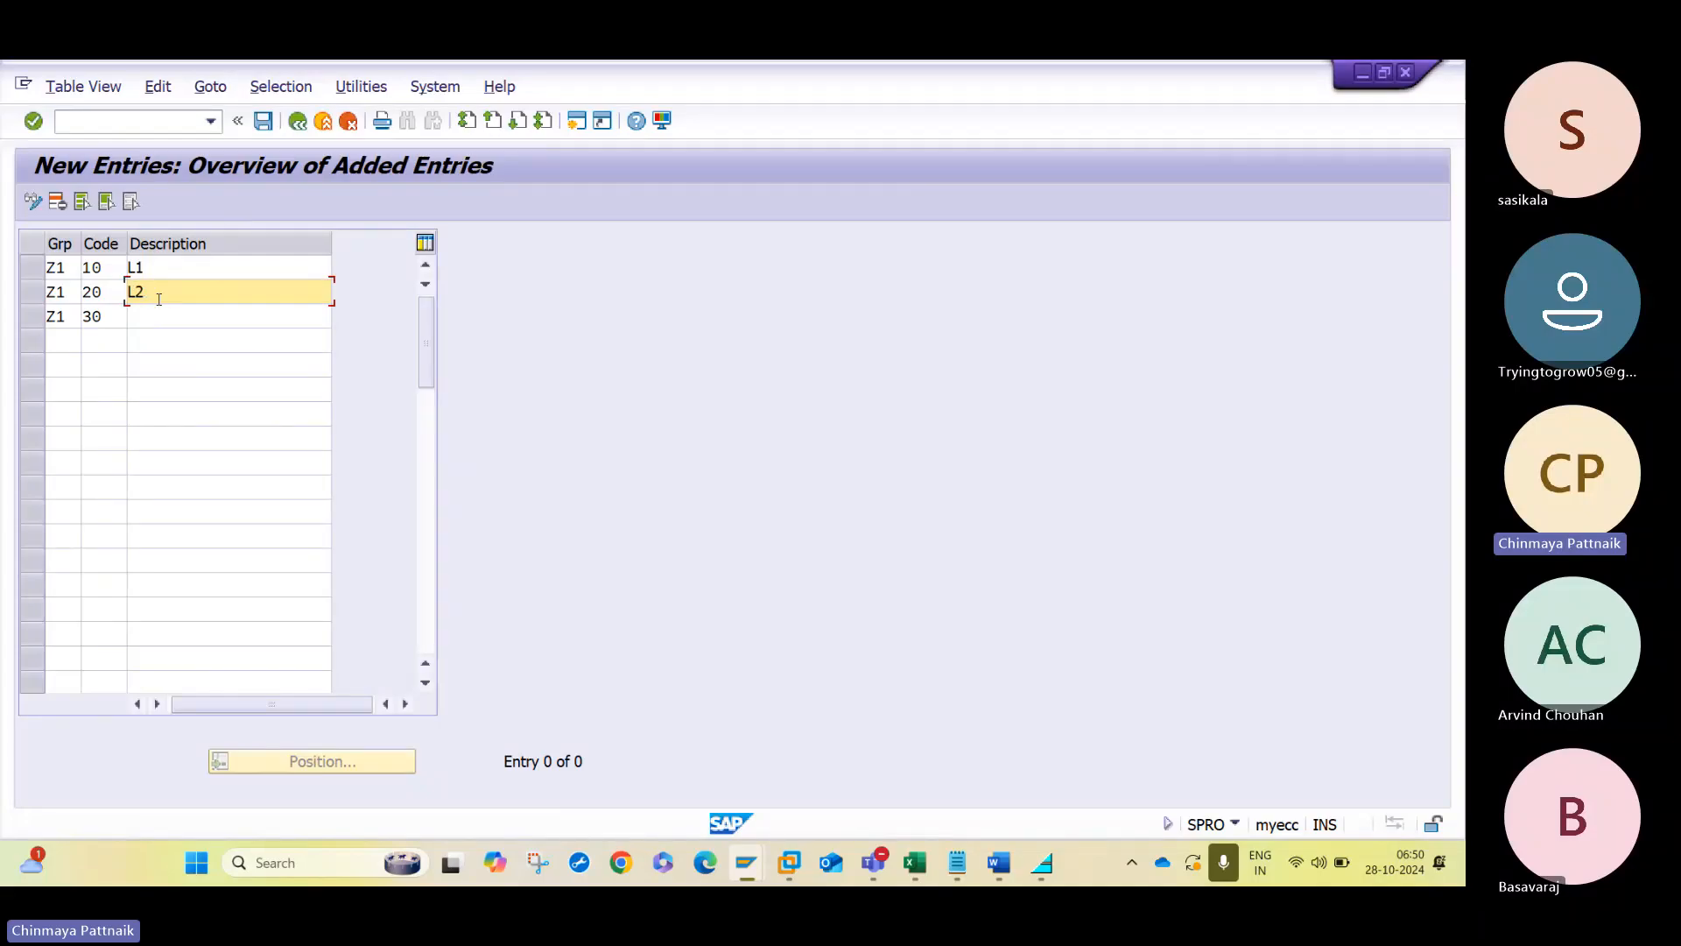
key(Tab)
key(Tab)
key(Tab)
key(Tab)
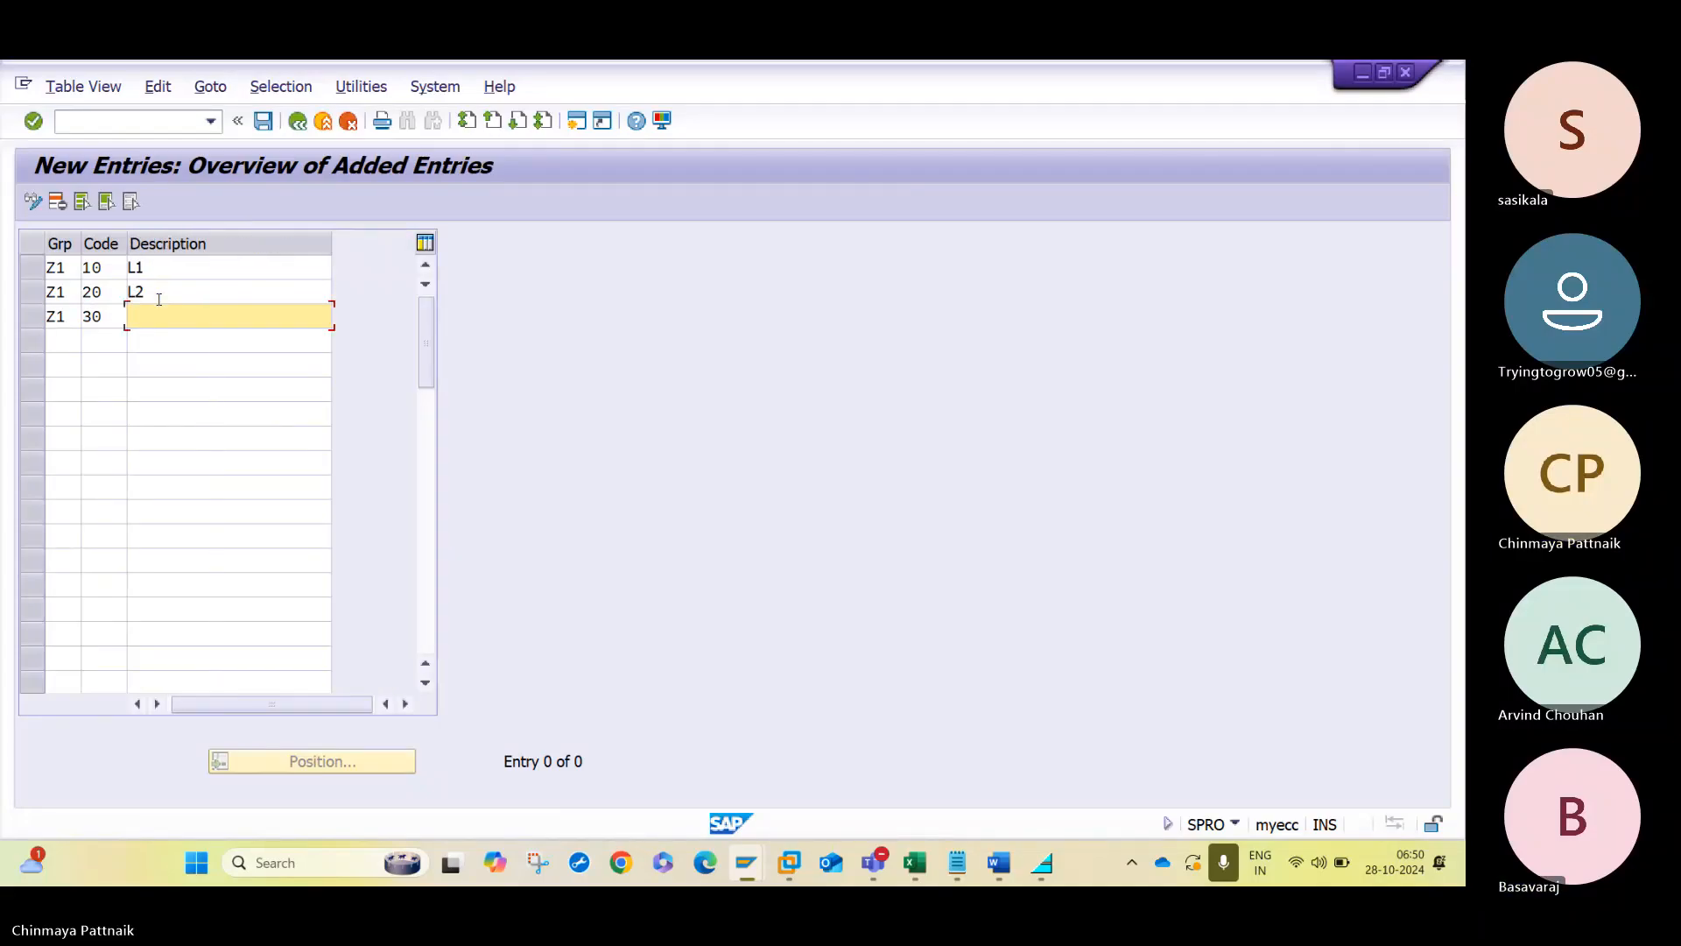
text(L3)
key(Return)
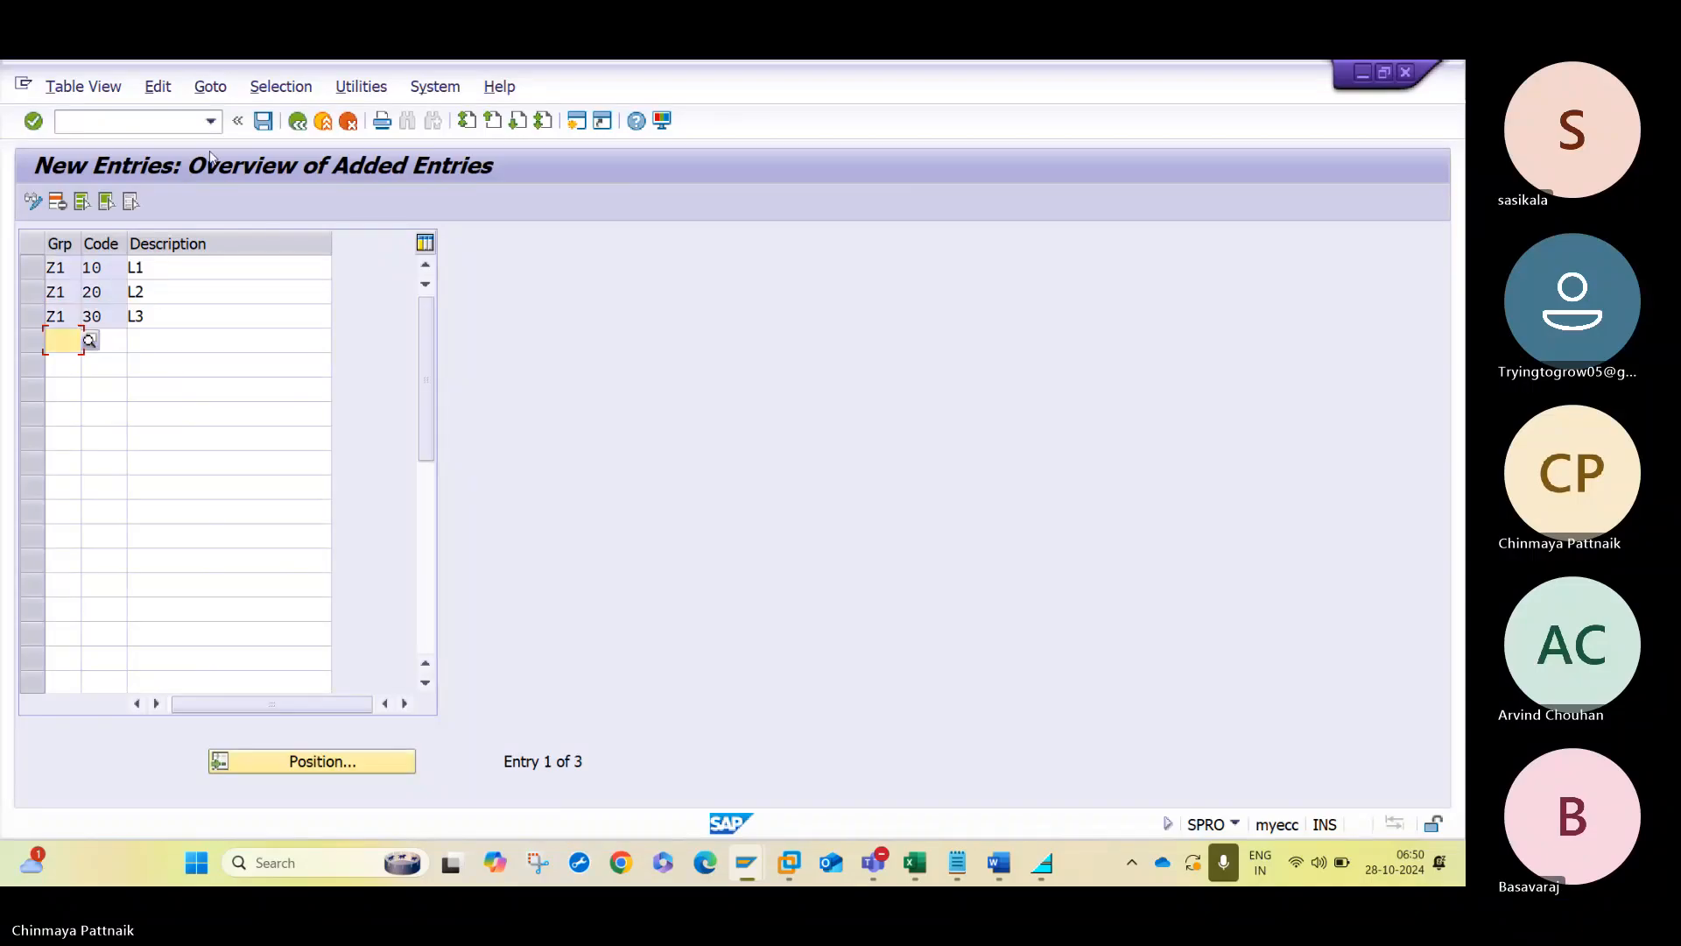
- Save the release codes of group Z1 and return to the release procedure activities
click(263, 121)
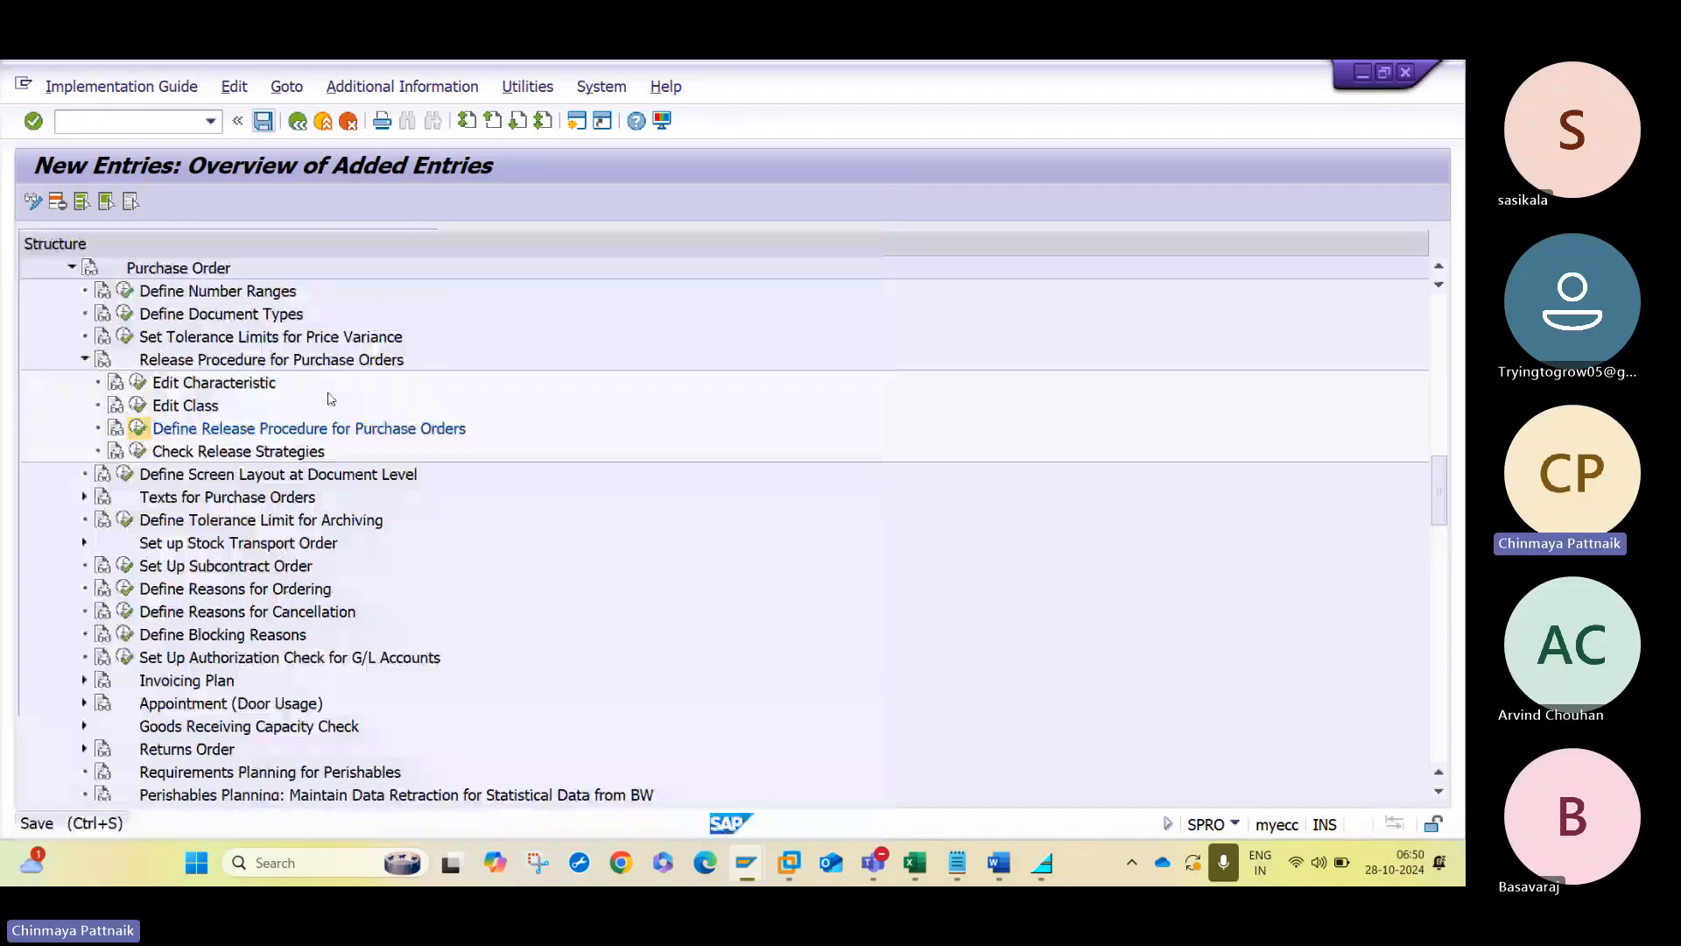
click(298, 121)
click(299, 121)
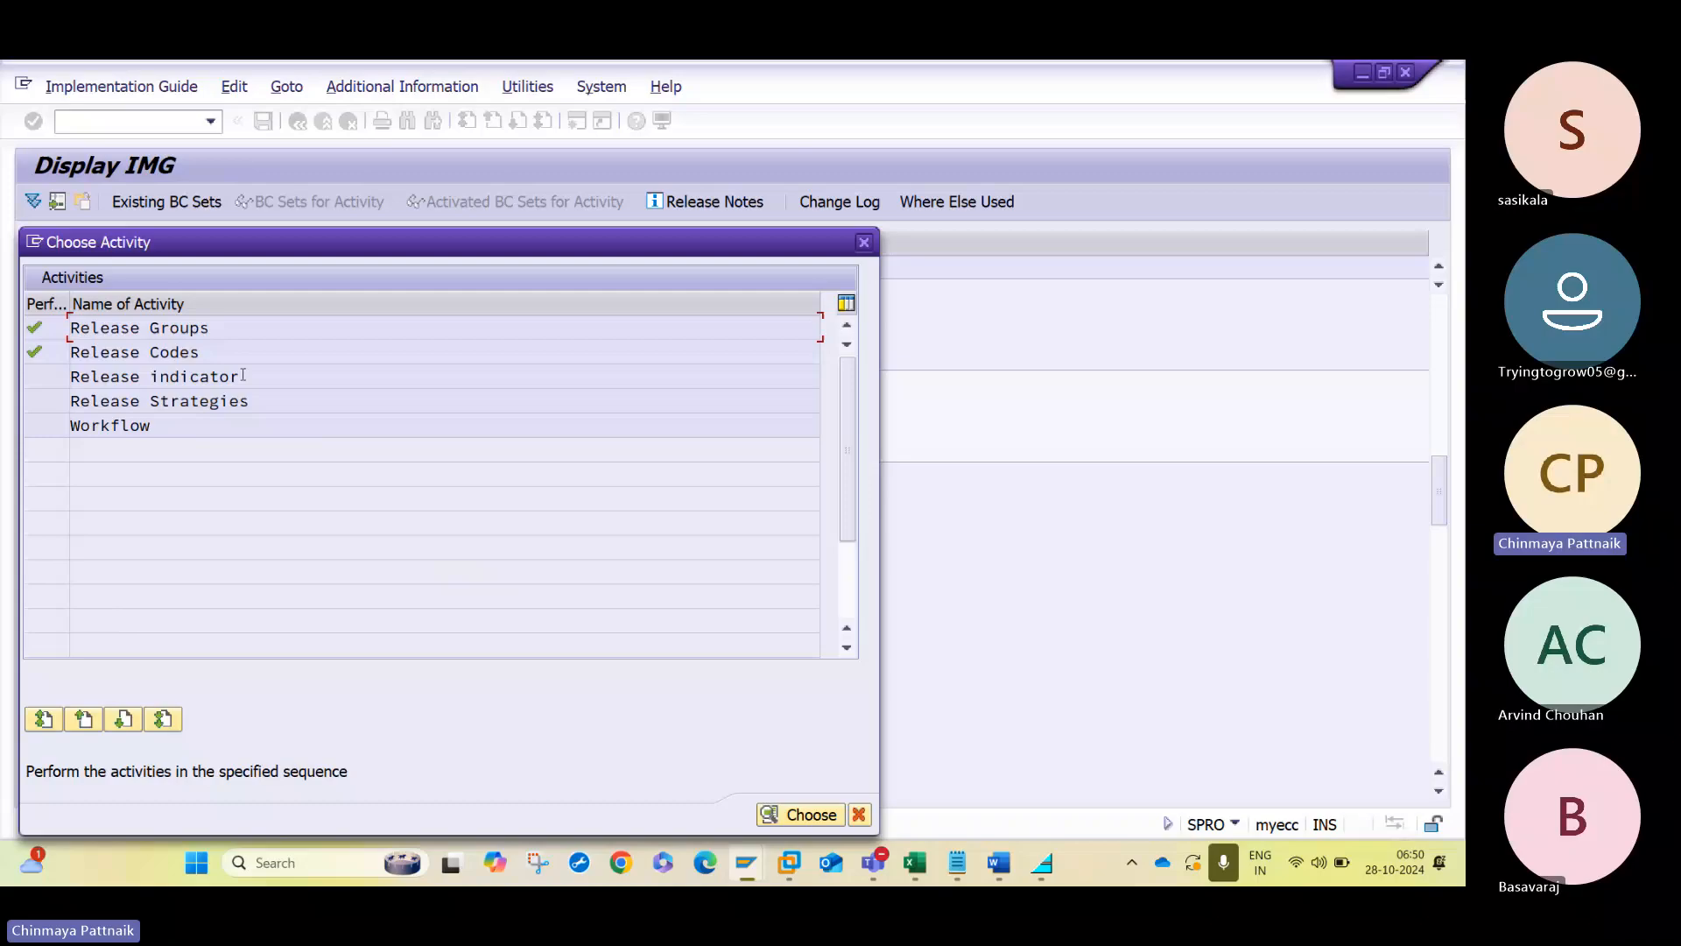
- Review the purchasing document release indicators B and R and return to the release procedure activities
double_click(242, 376)
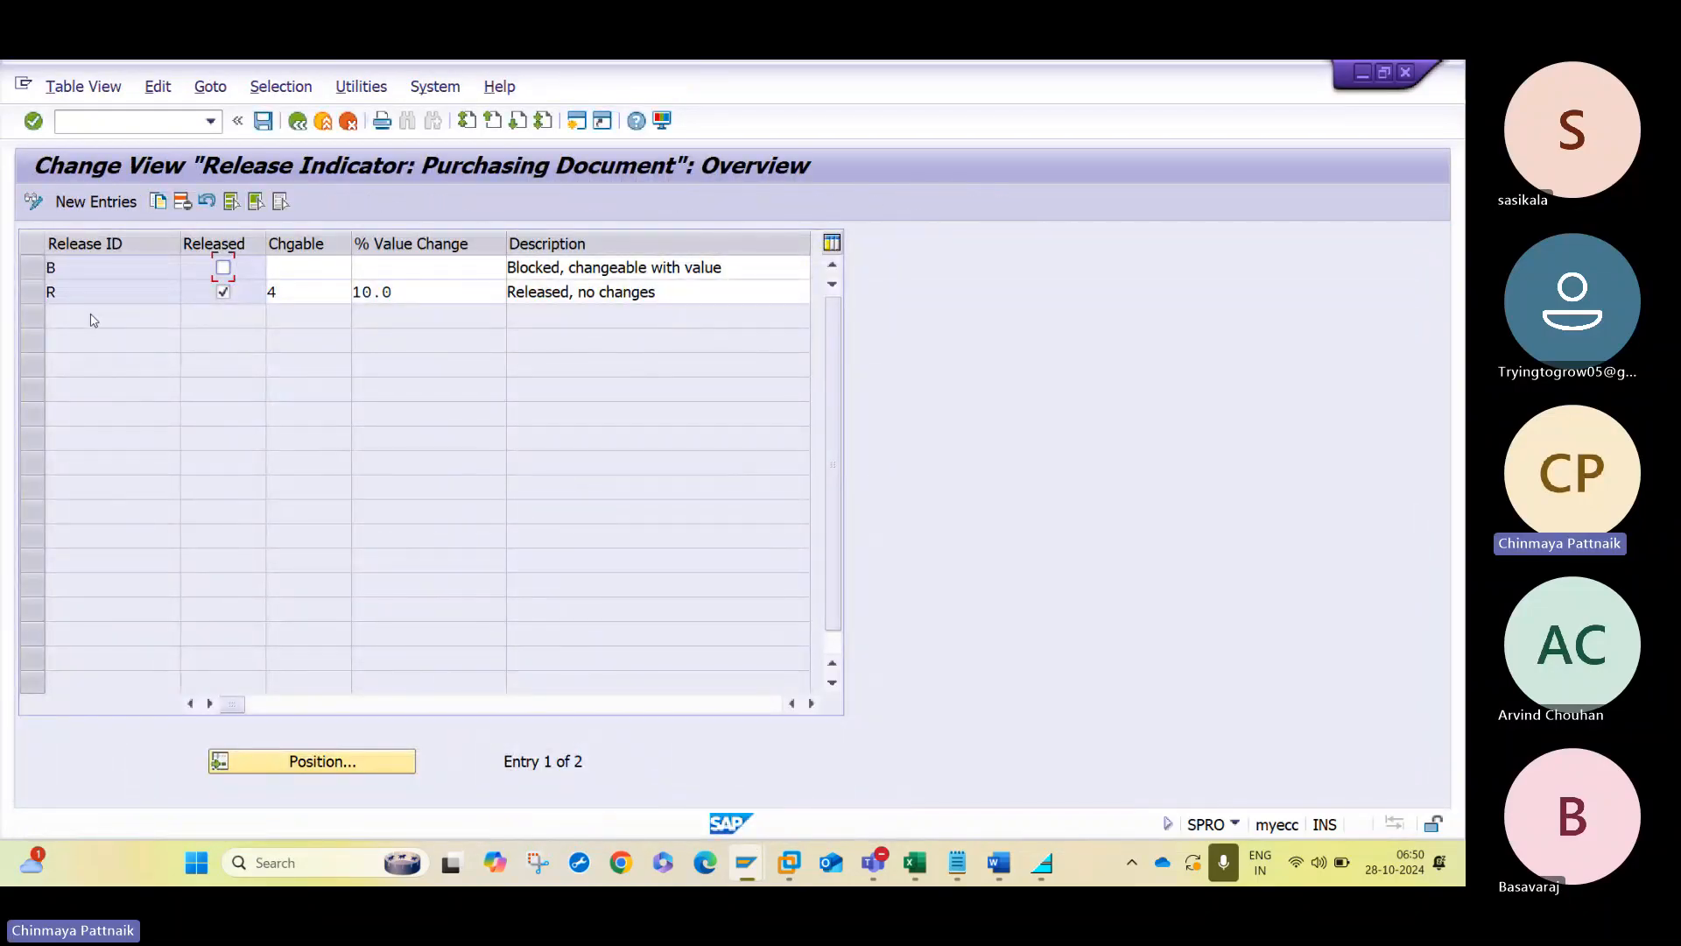
click(299, 292)
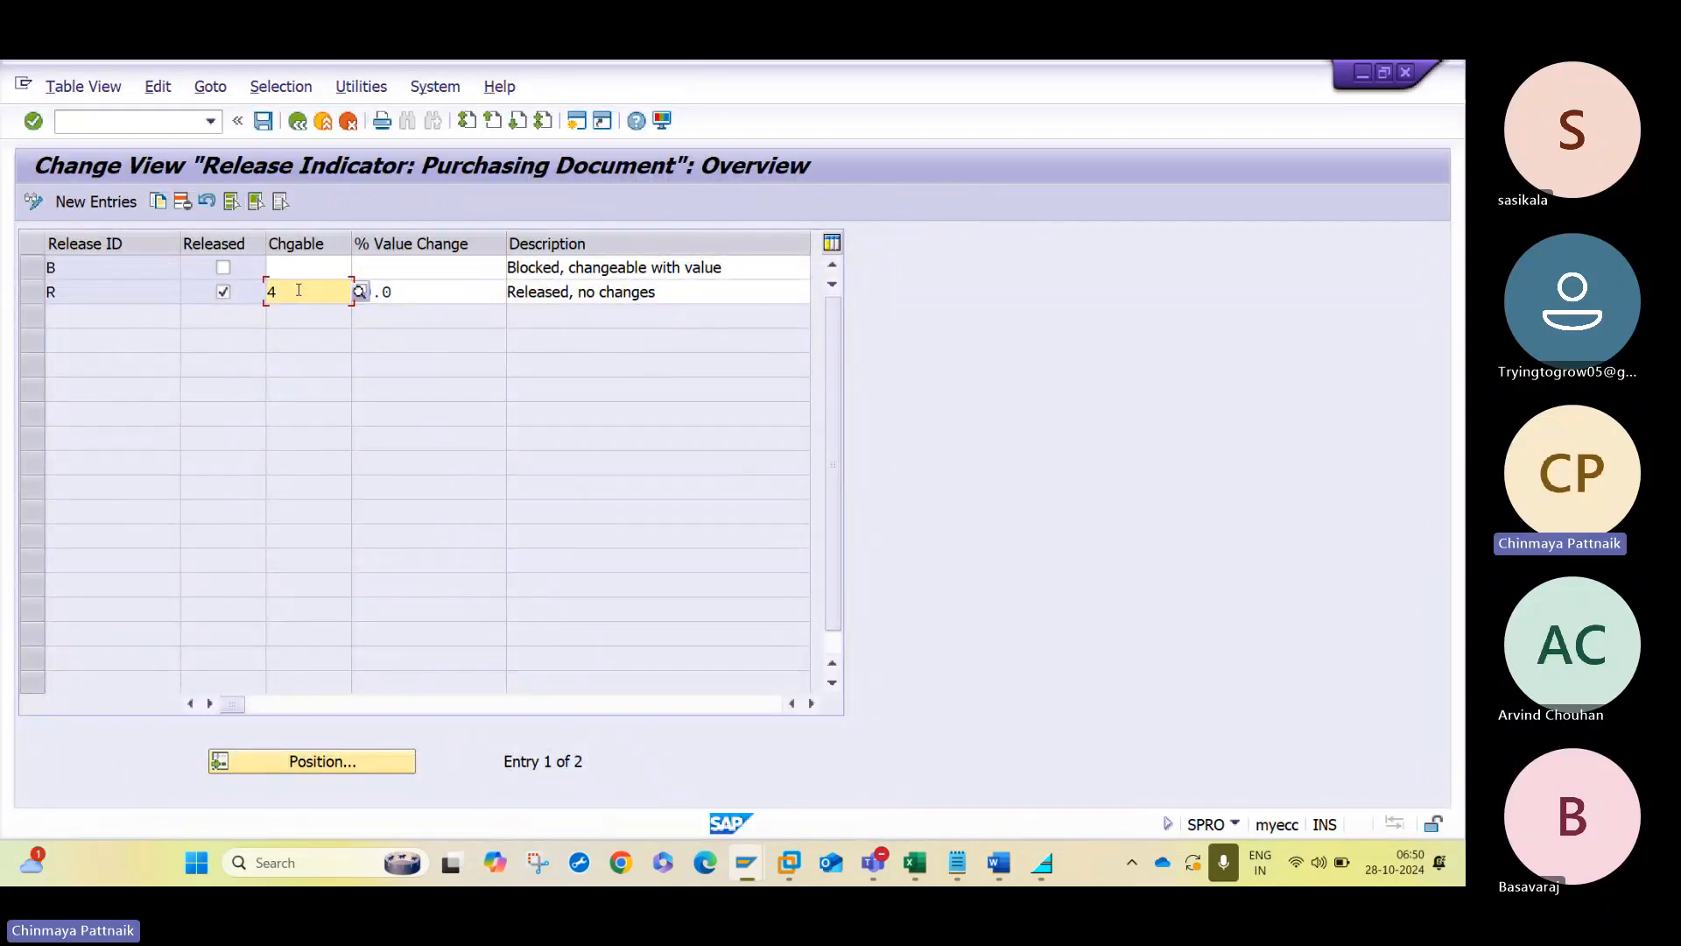
click(444, 292)
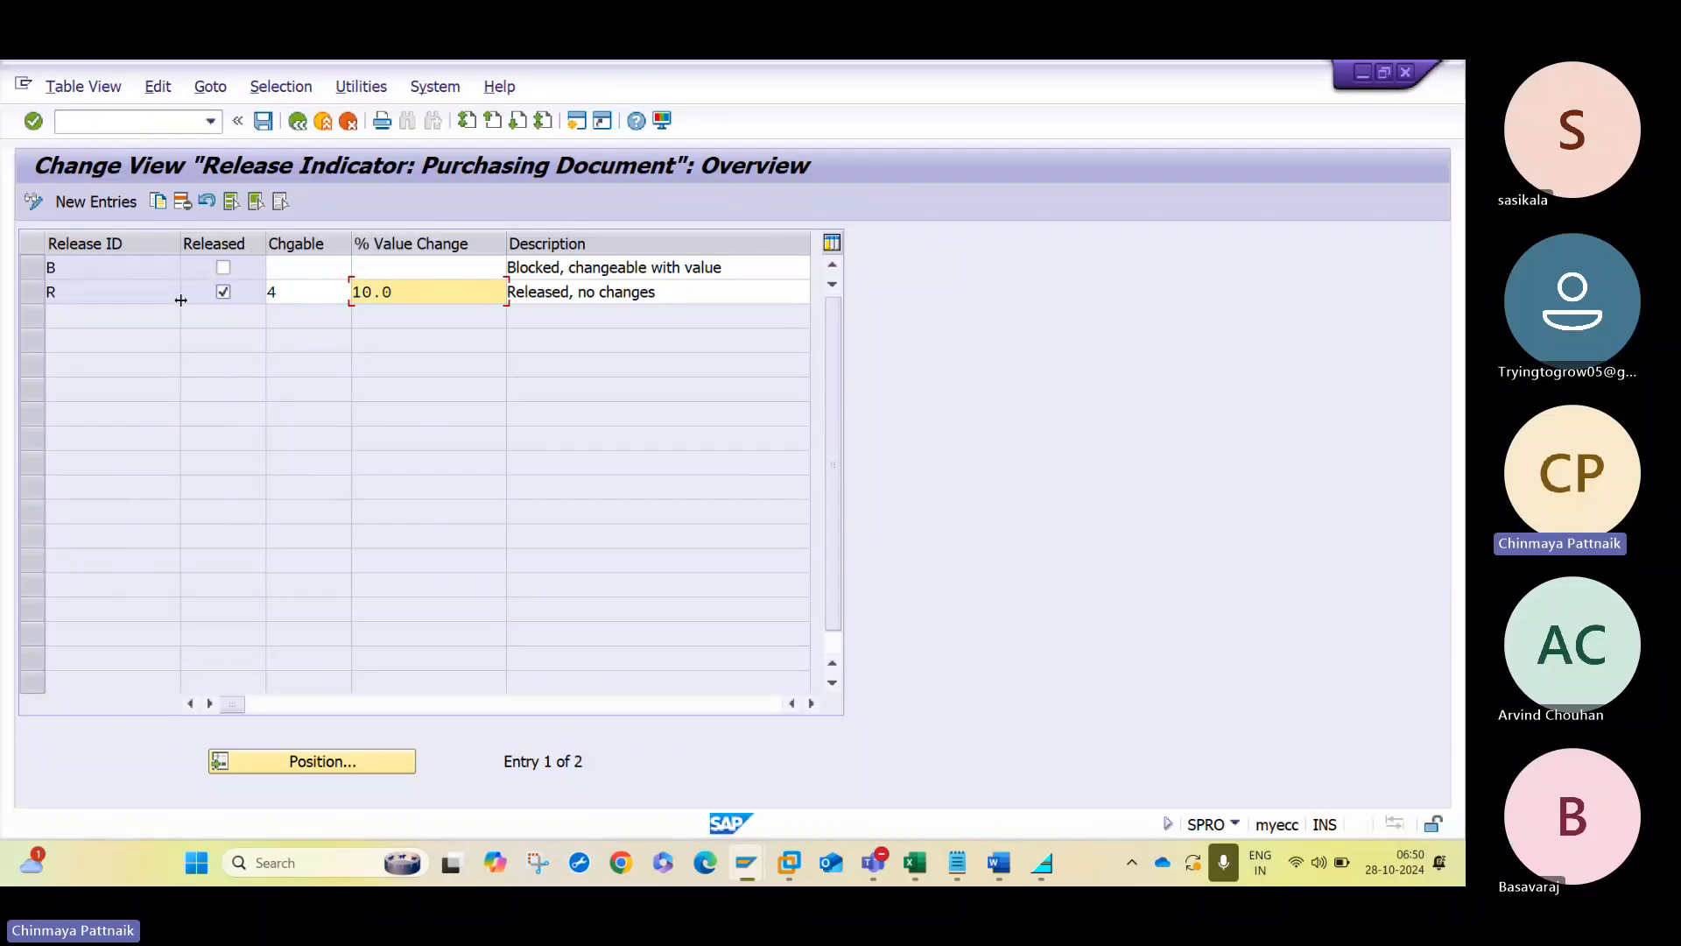
click(130, 299)
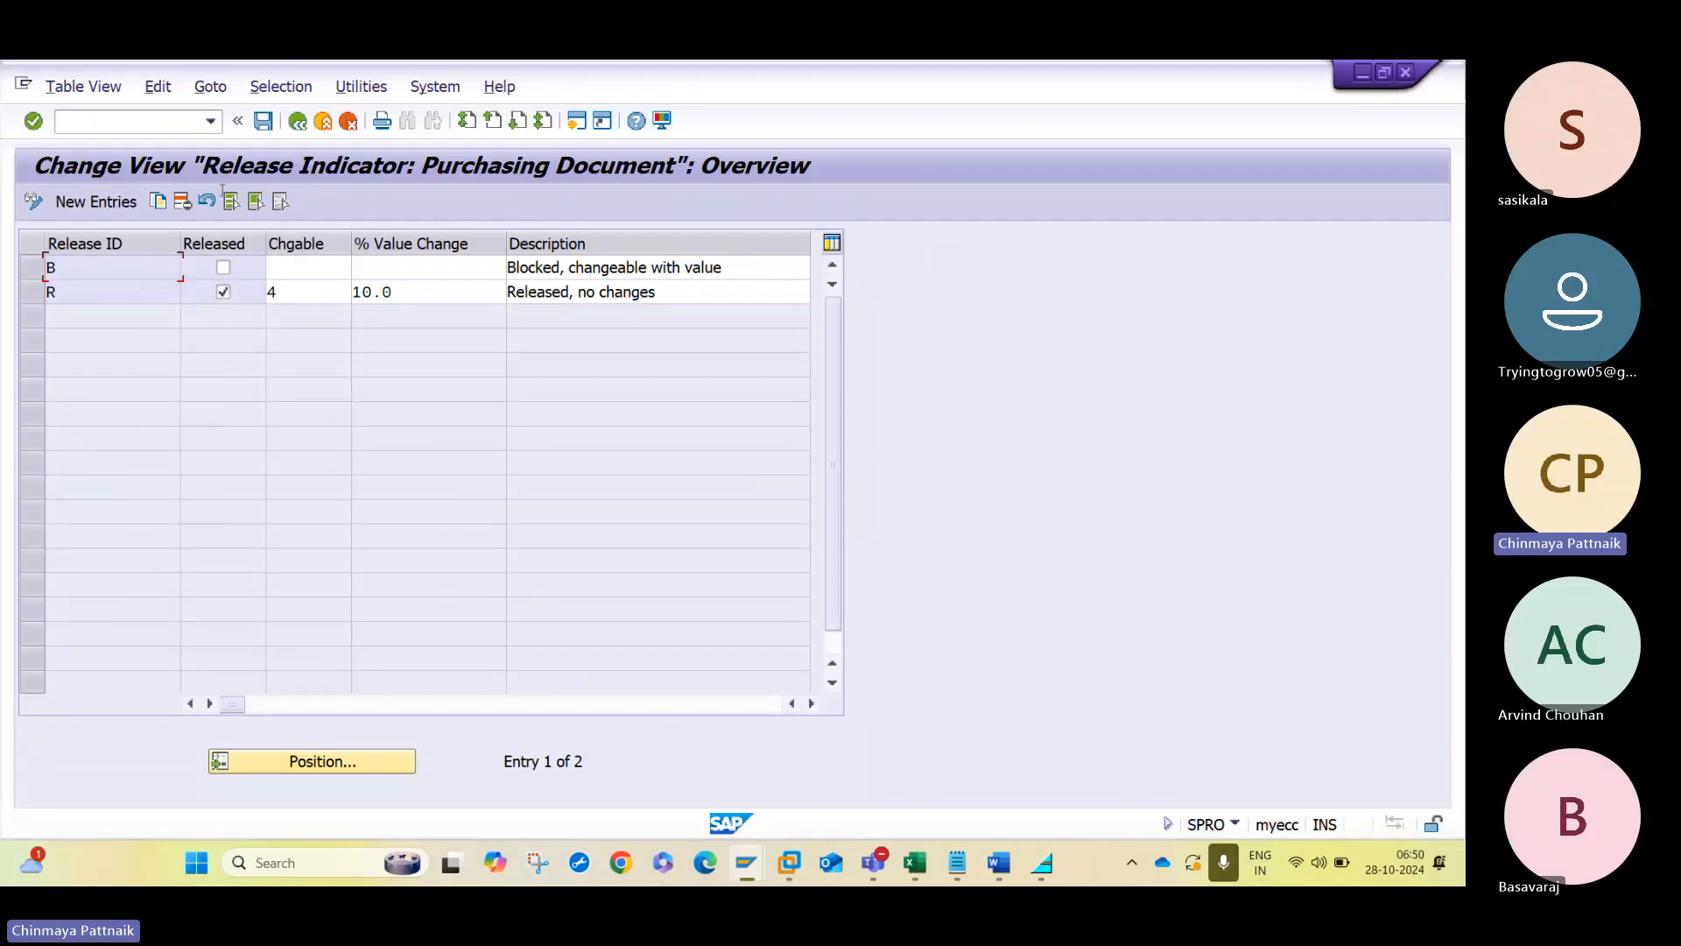
click(298, 123)
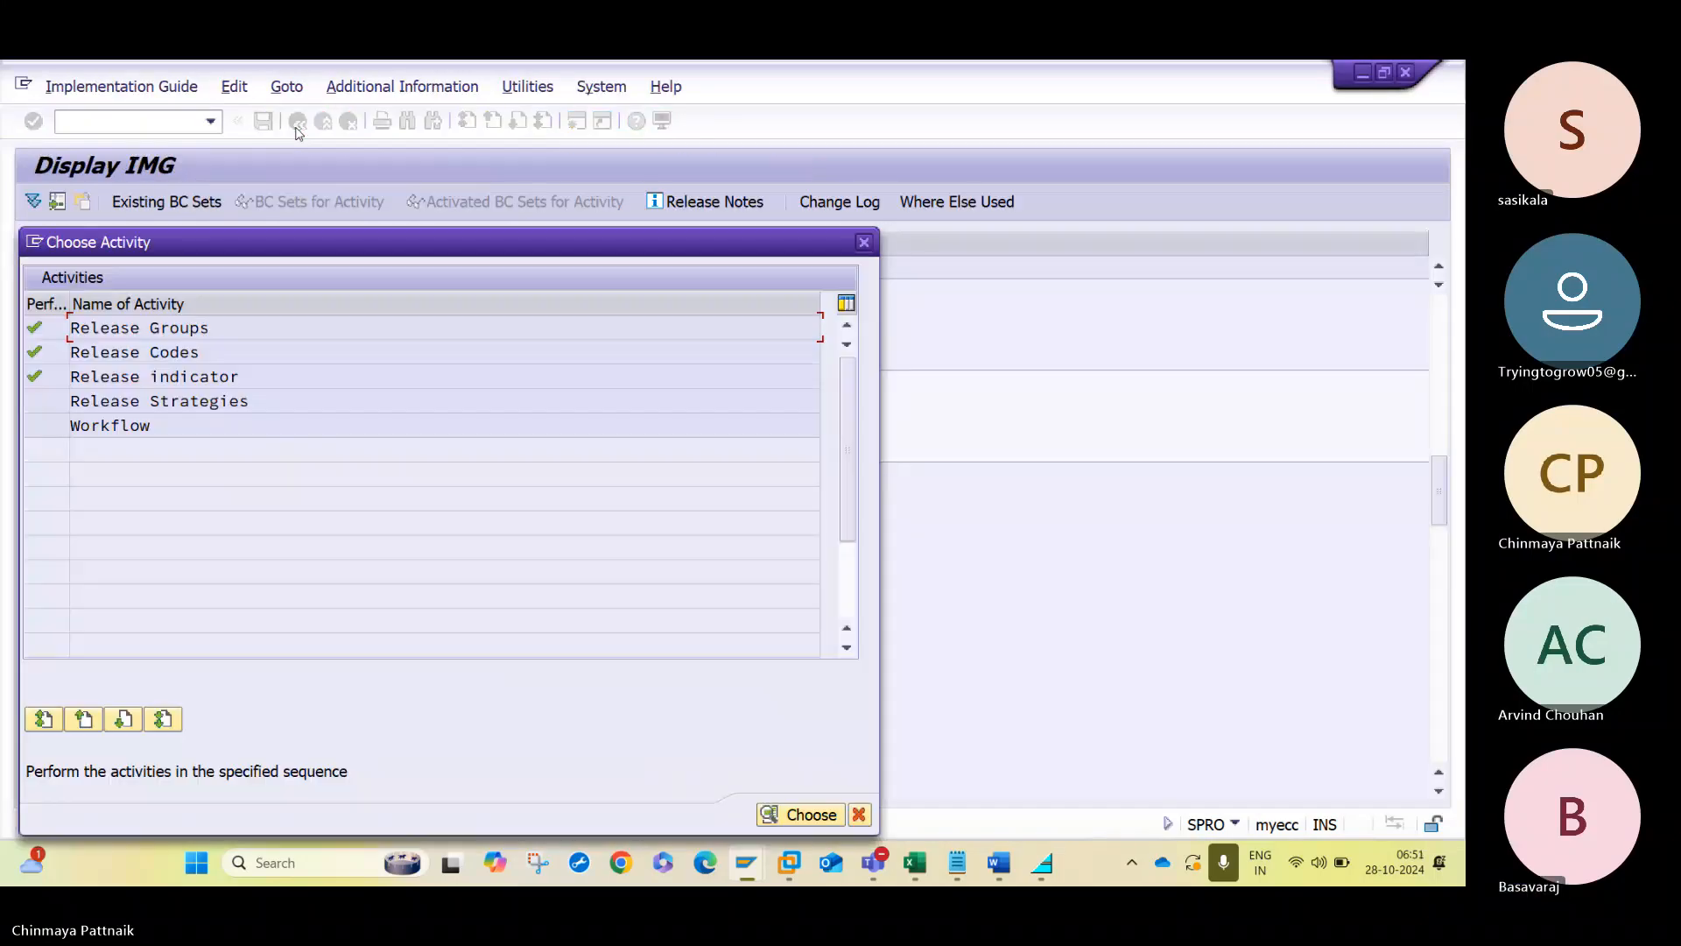
- Start a new release strategy entry and assign it to release group Z1
double_click(226, 403)
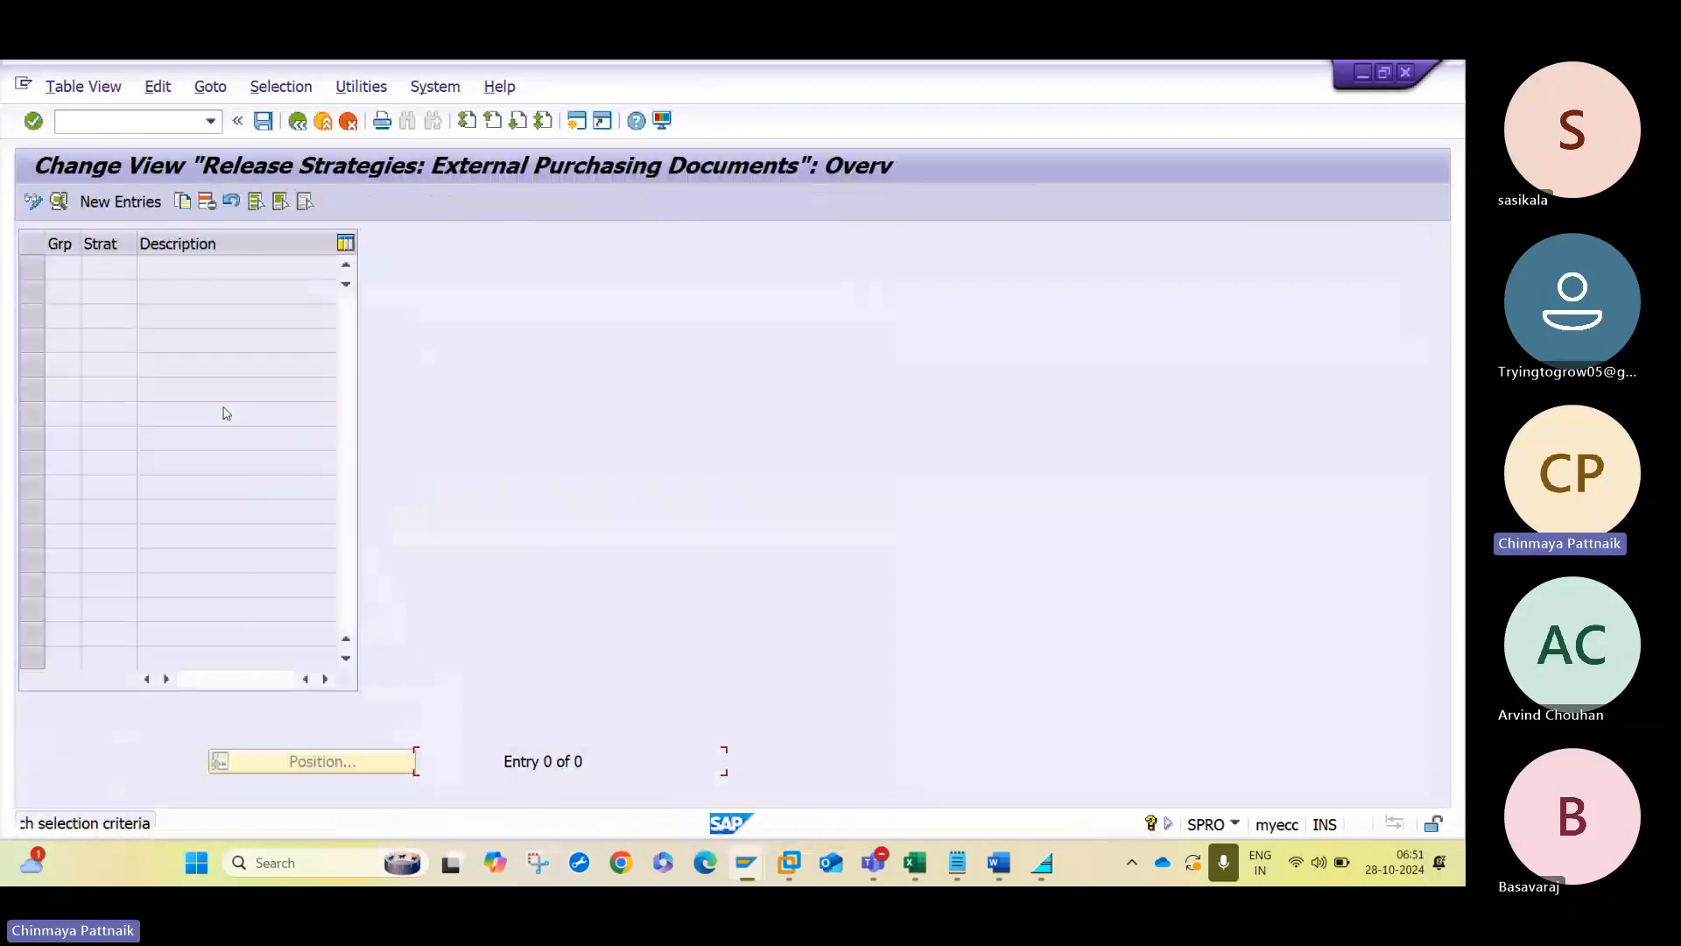
click(122, 205)
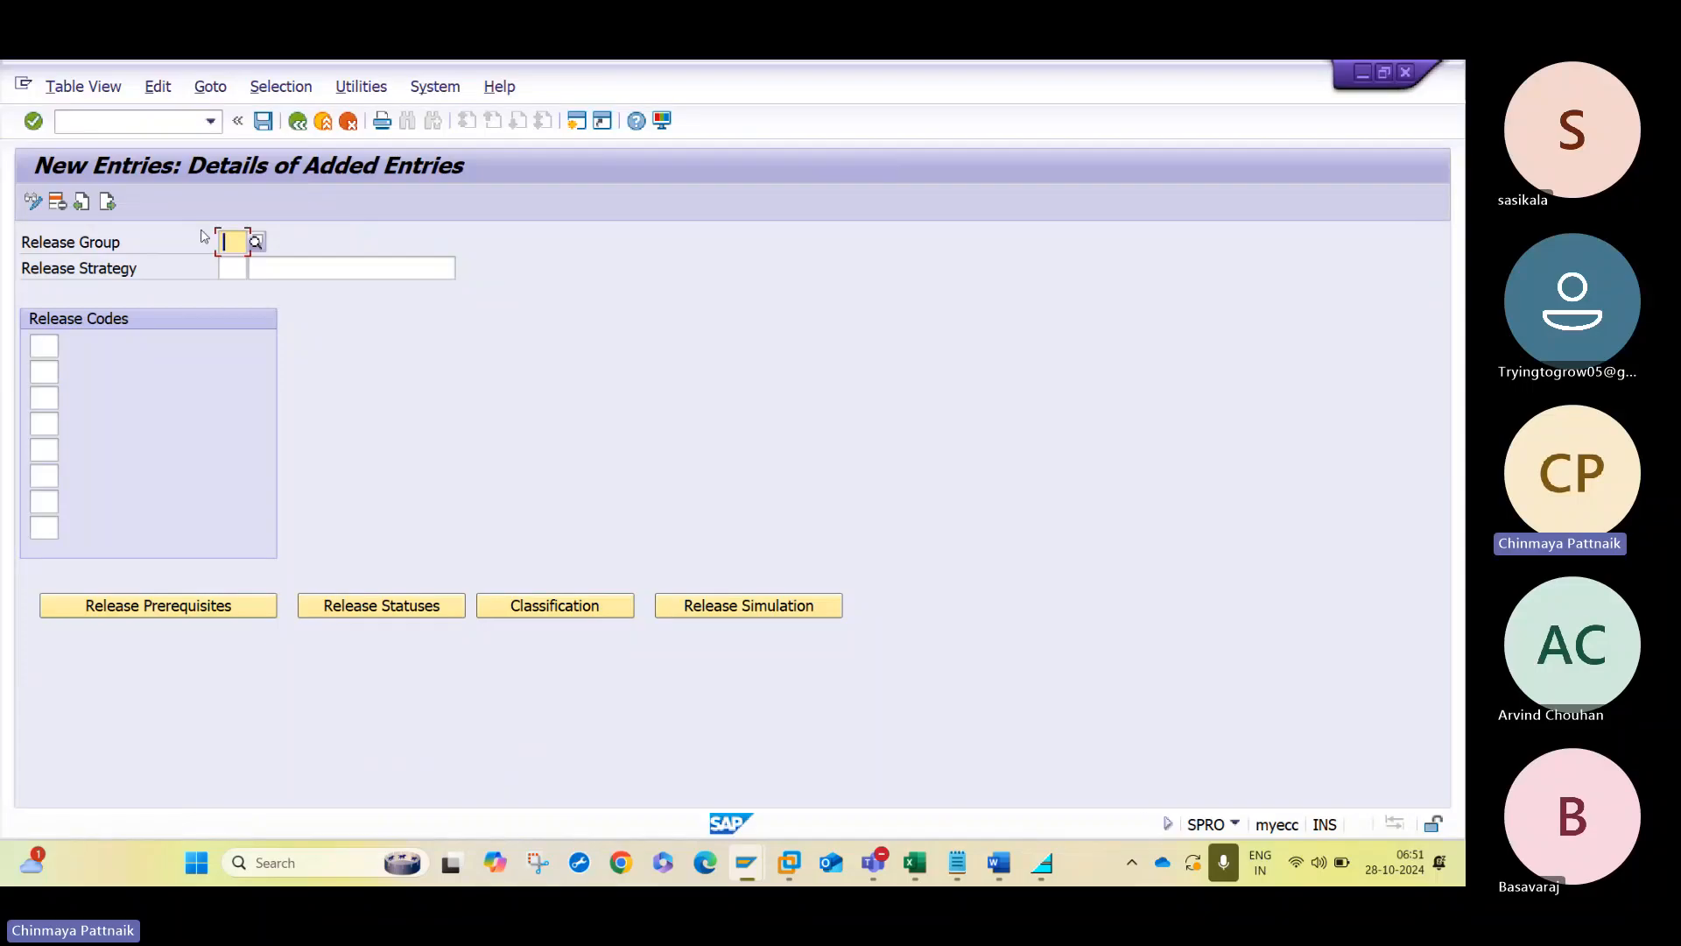
click(258, 244)
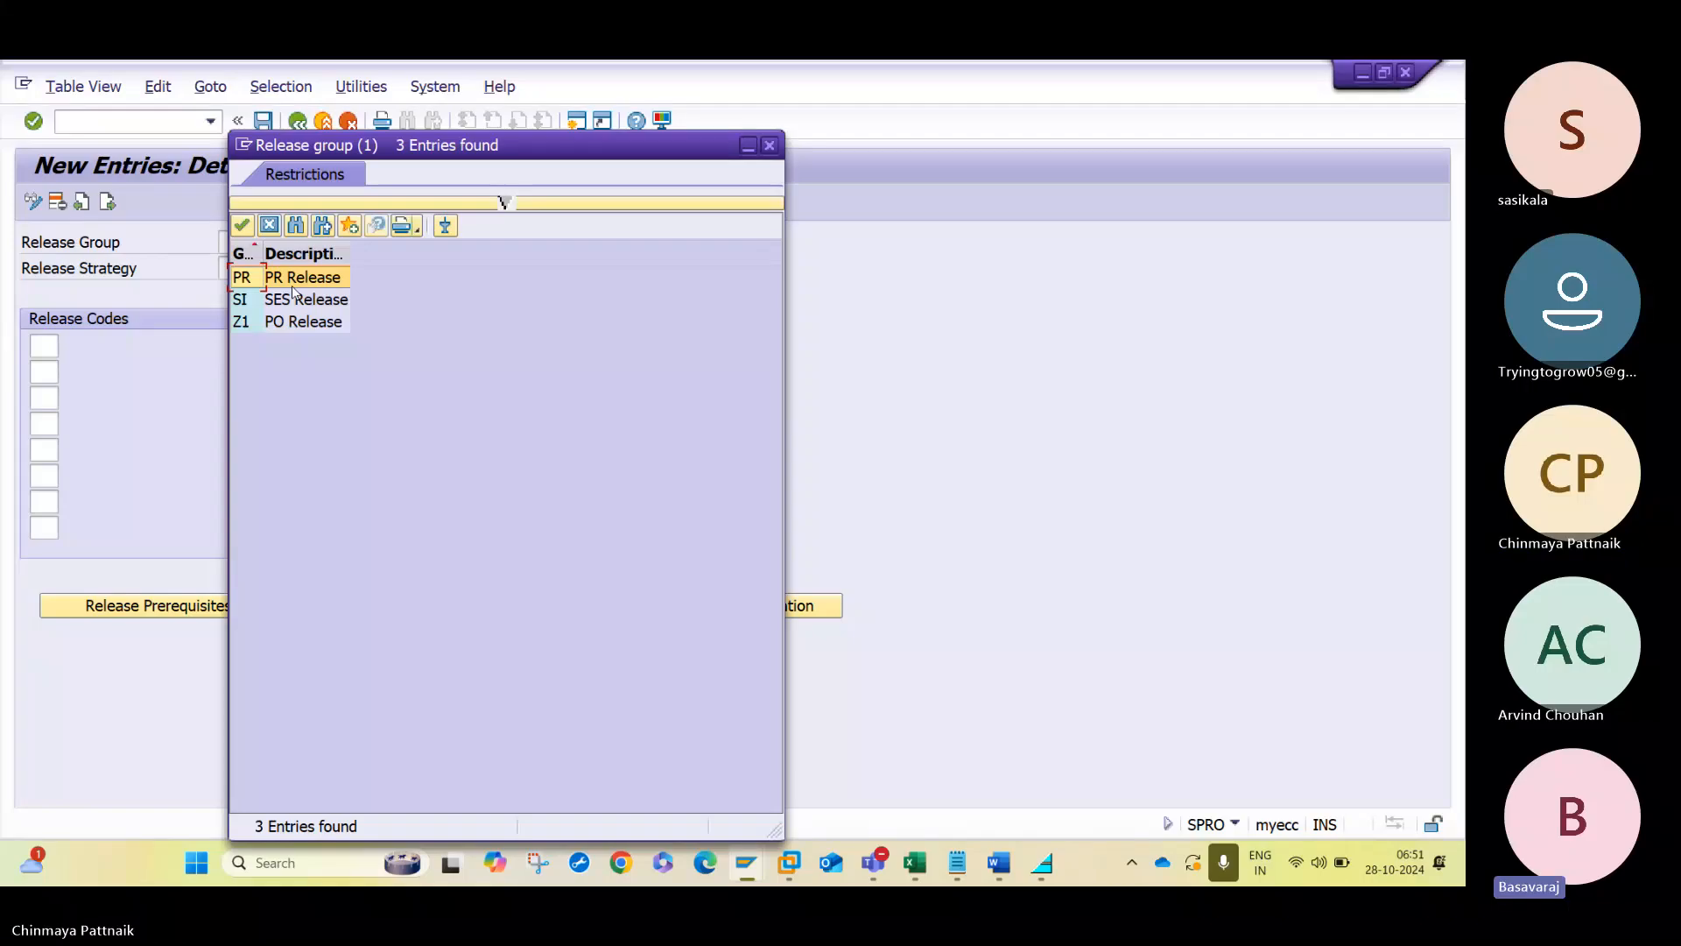
click(297, 326)
click(232, 242)
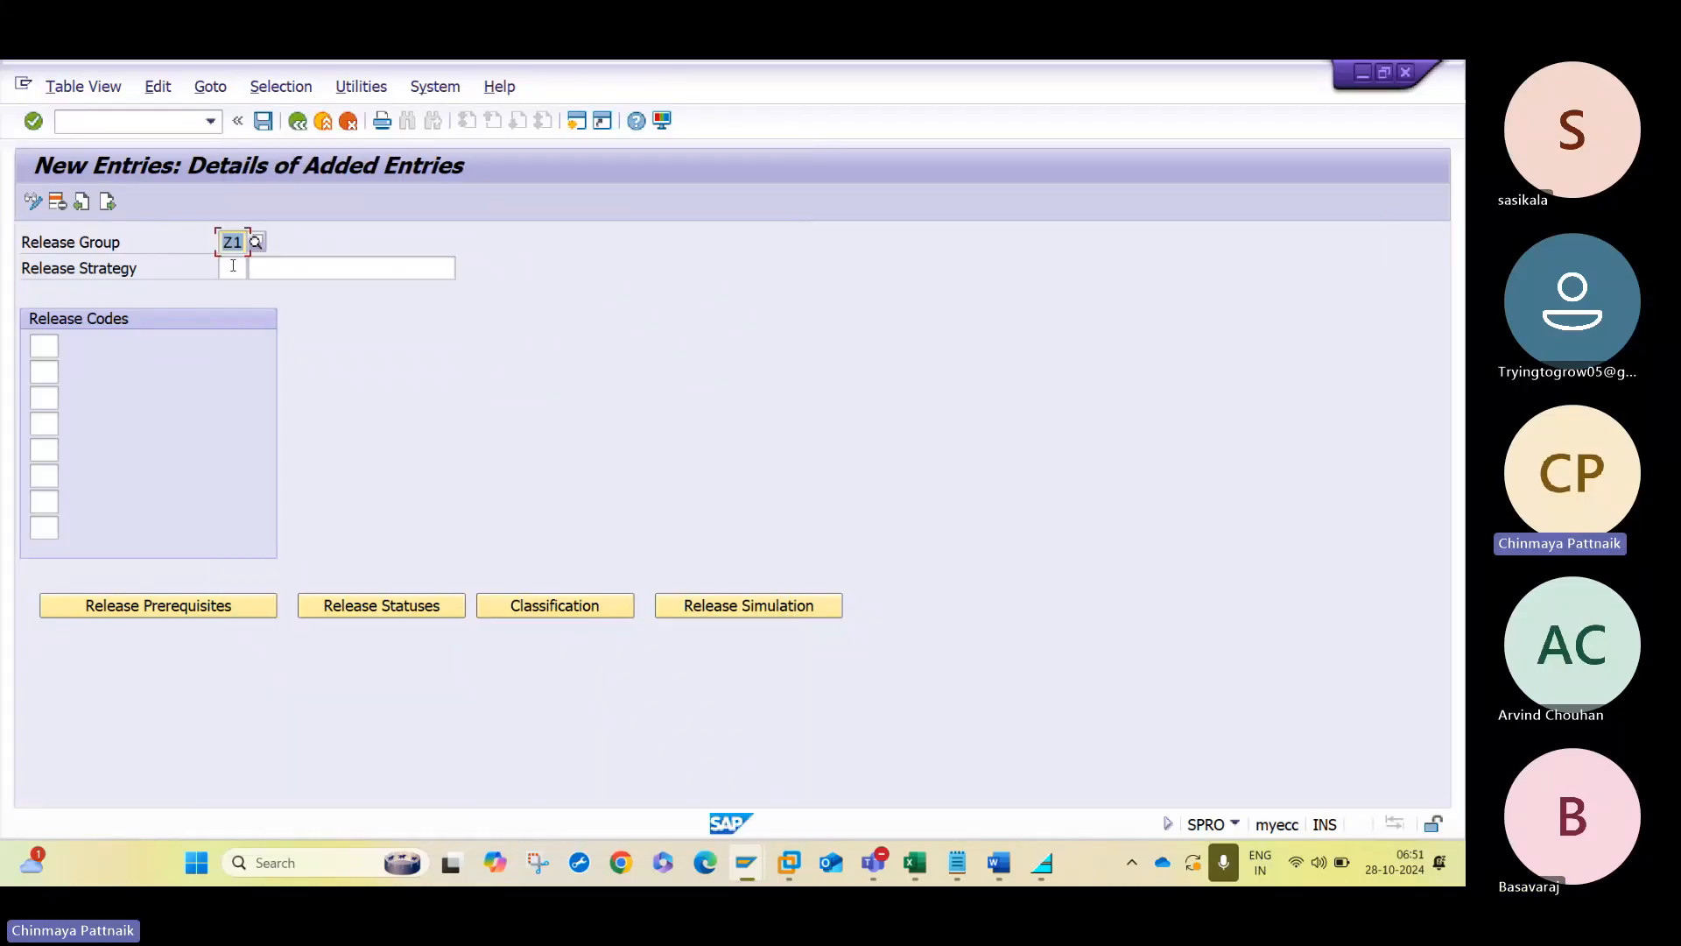
text(Z1)
- Name the release strategy L1 with the description Startegy 1
click(232, 267)
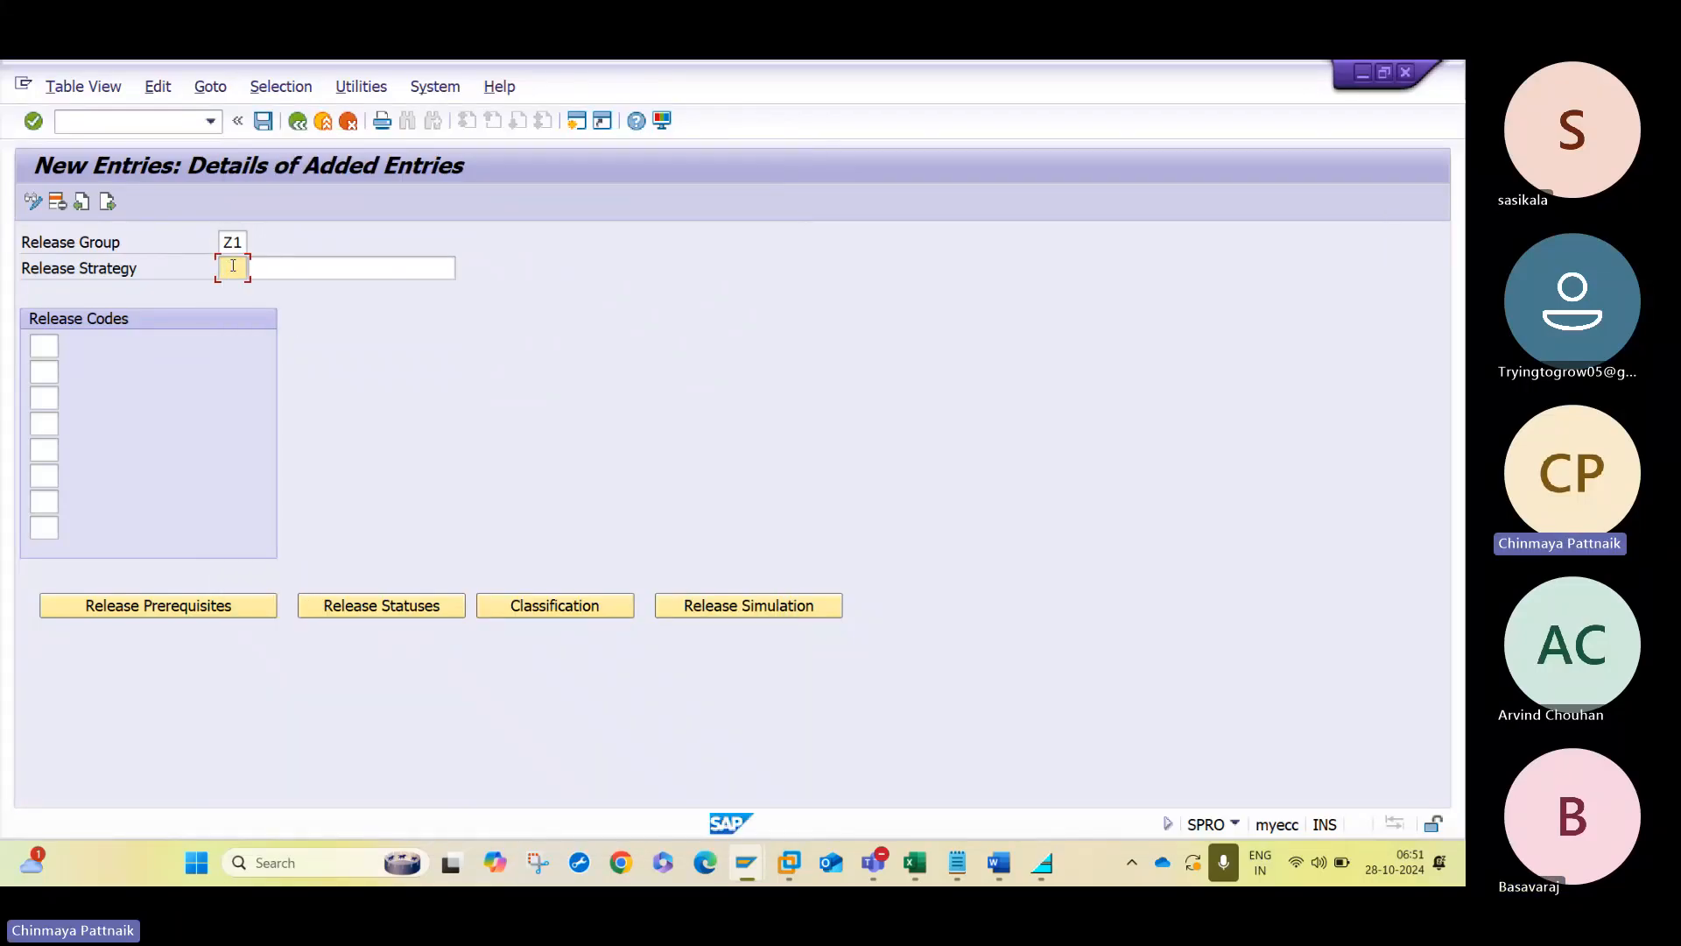
key(Tab)
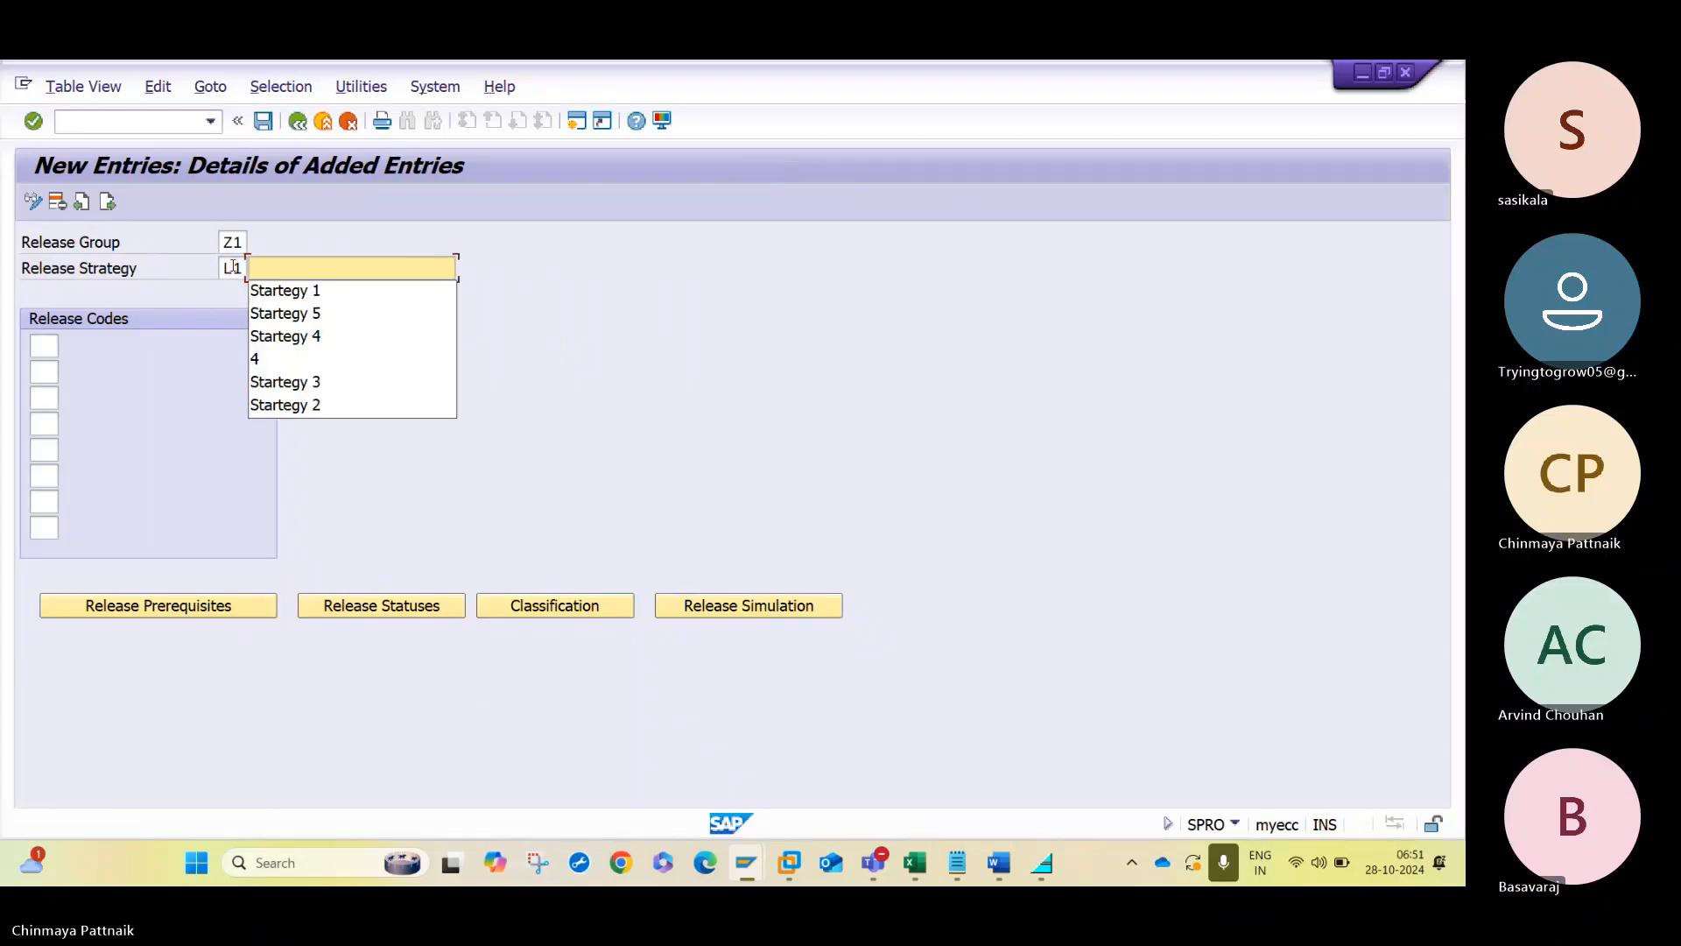
key(BackSpace)
key(BackSpace)
key(BackSpace)
key(Down)
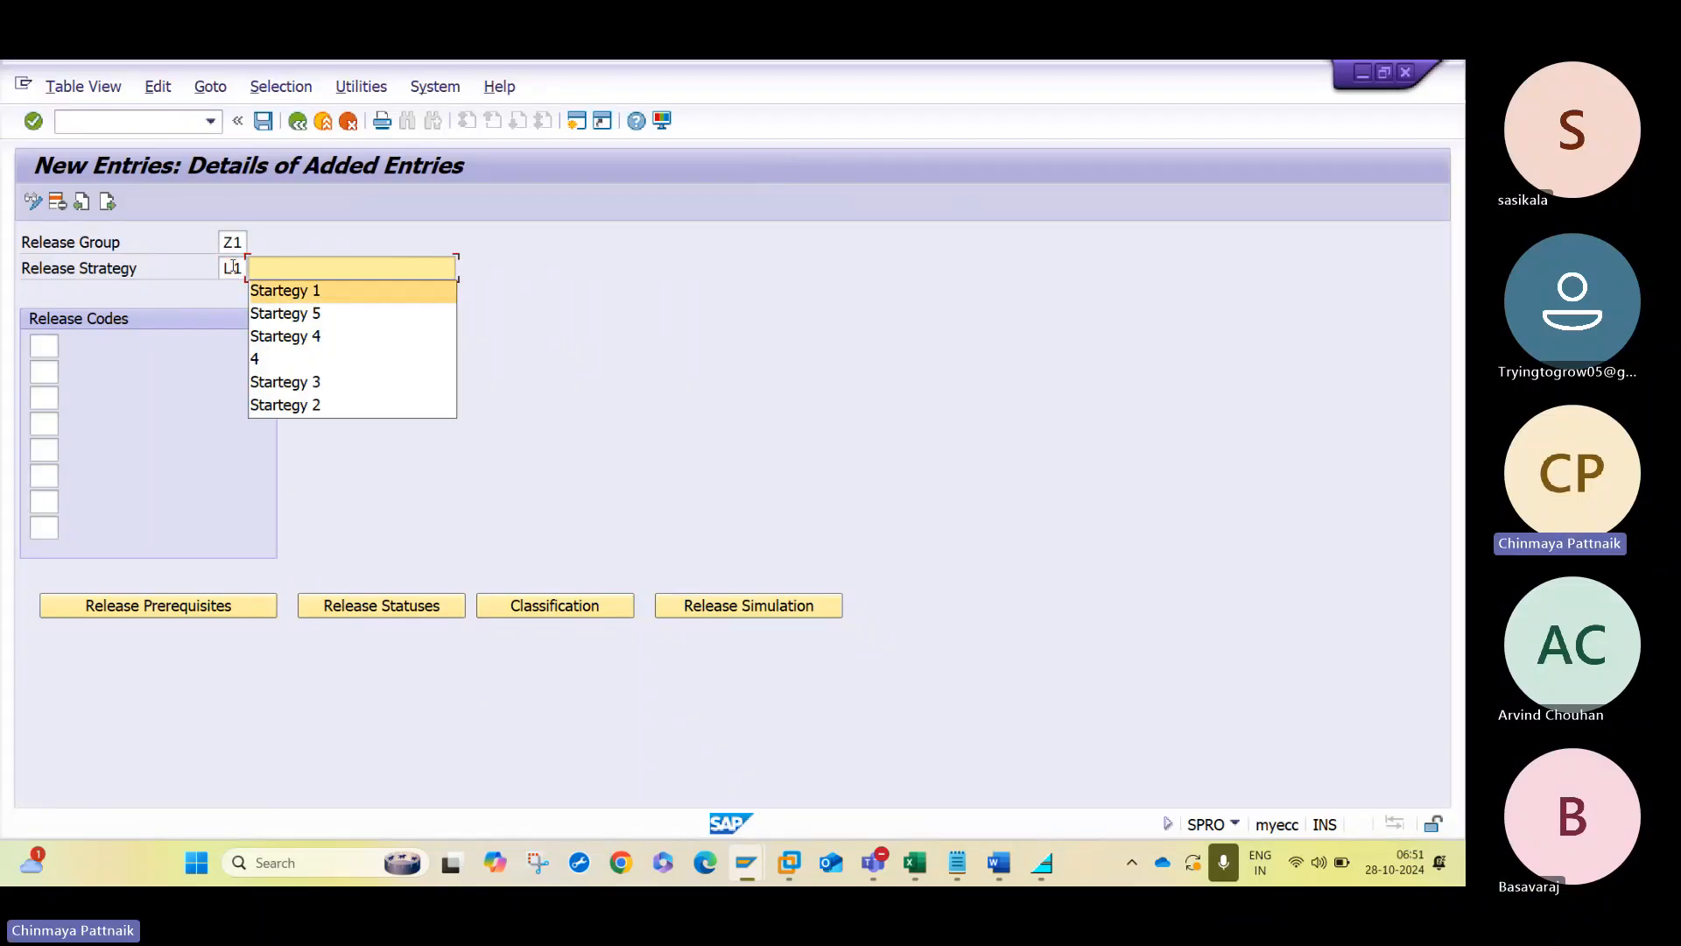
key(Tab)
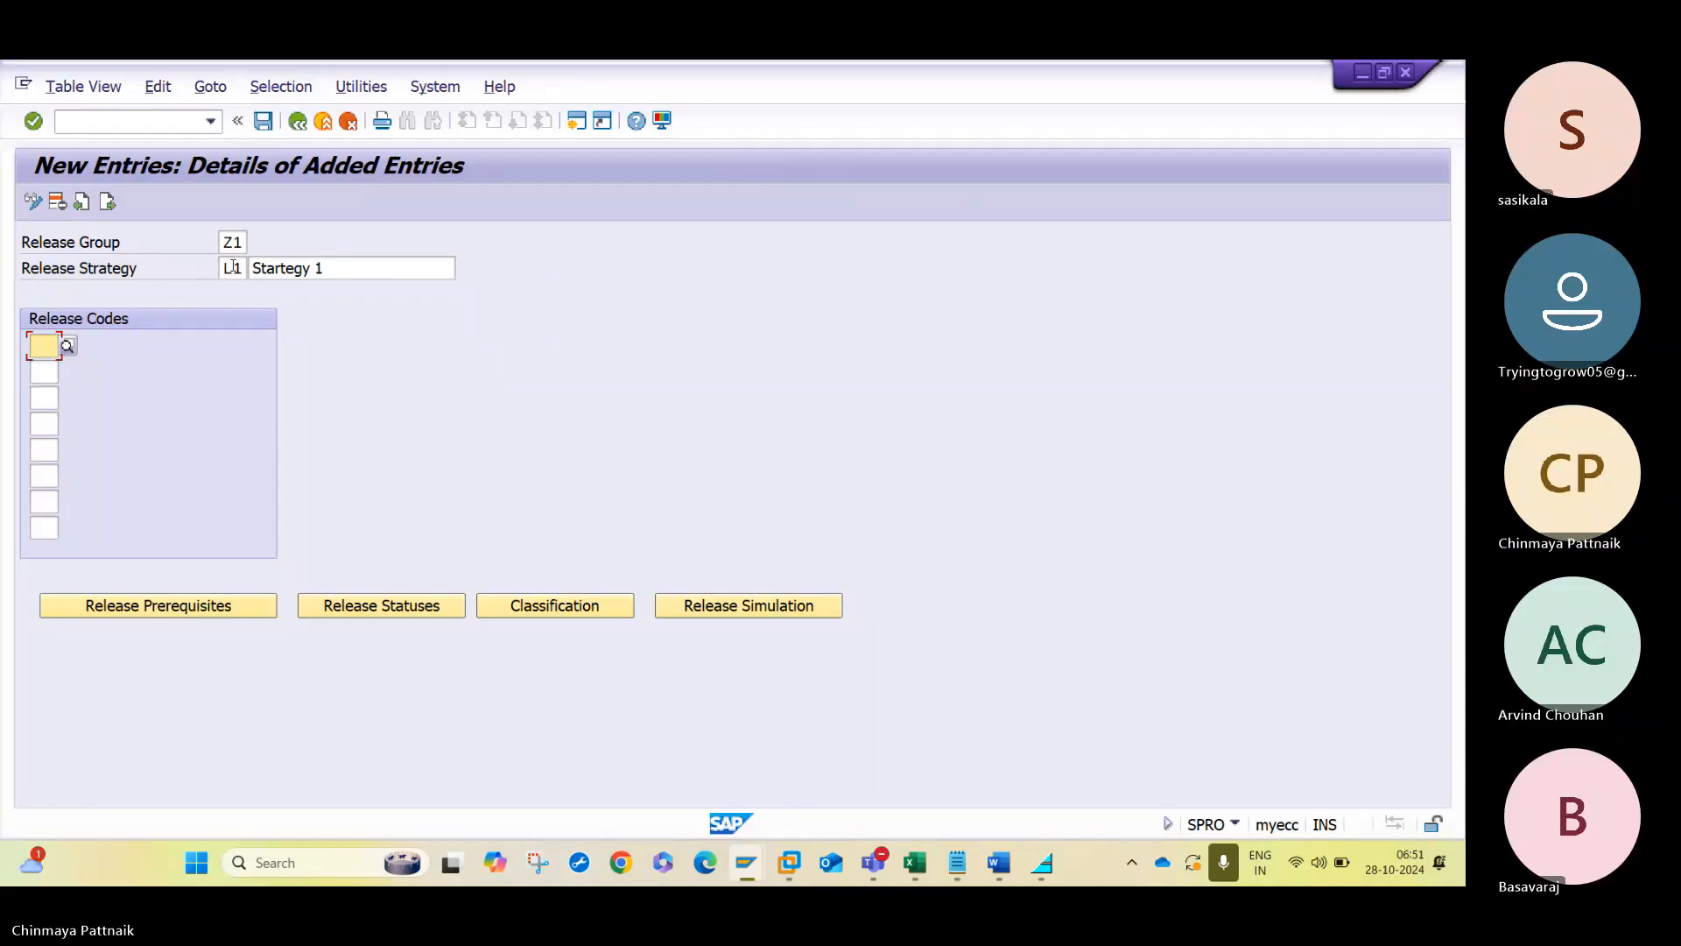
- Assign release code 10 to strategy L1 from the codes of group Z1
click(68, 347)
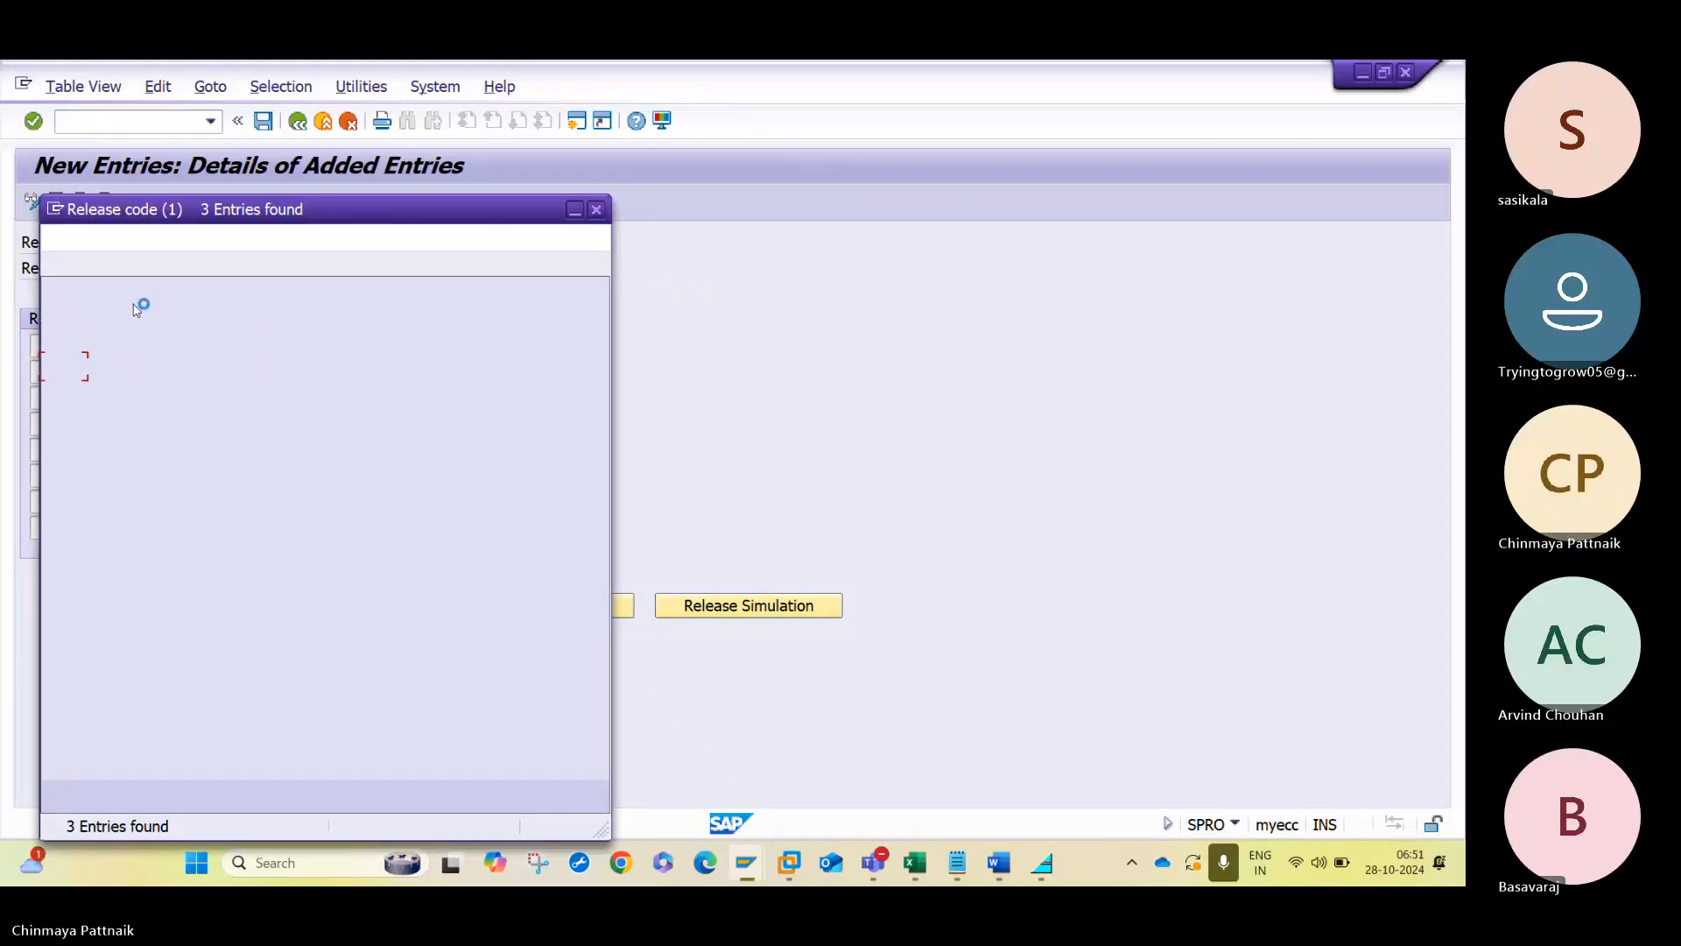
double_click(109, 373)
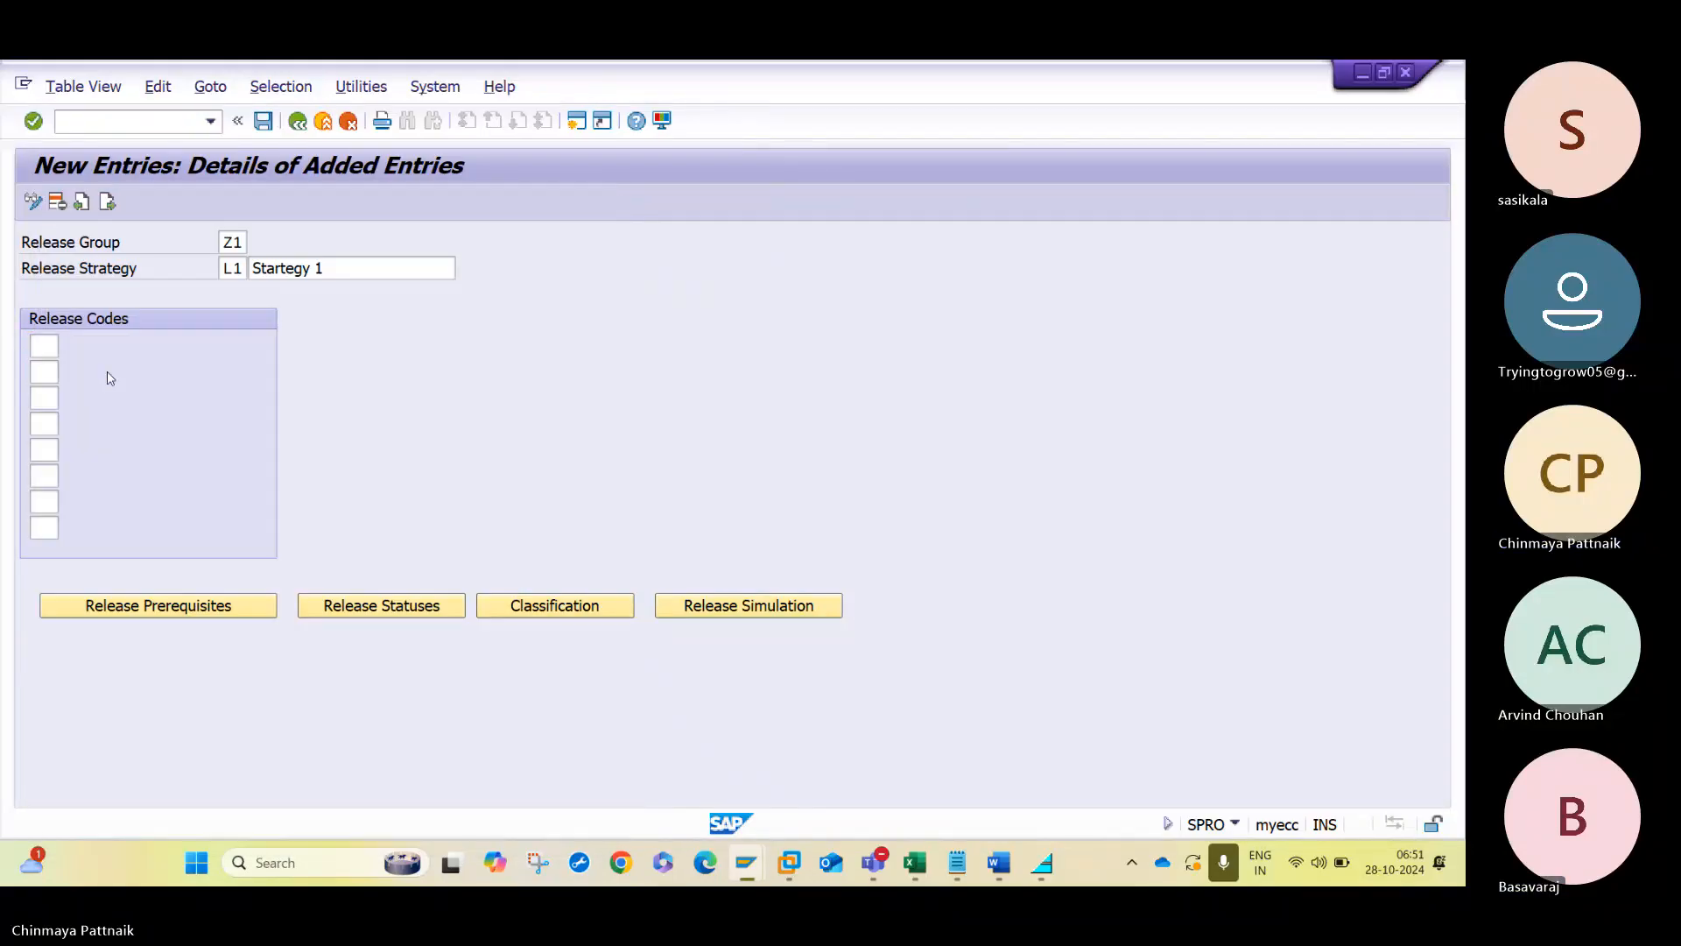
key(Return)
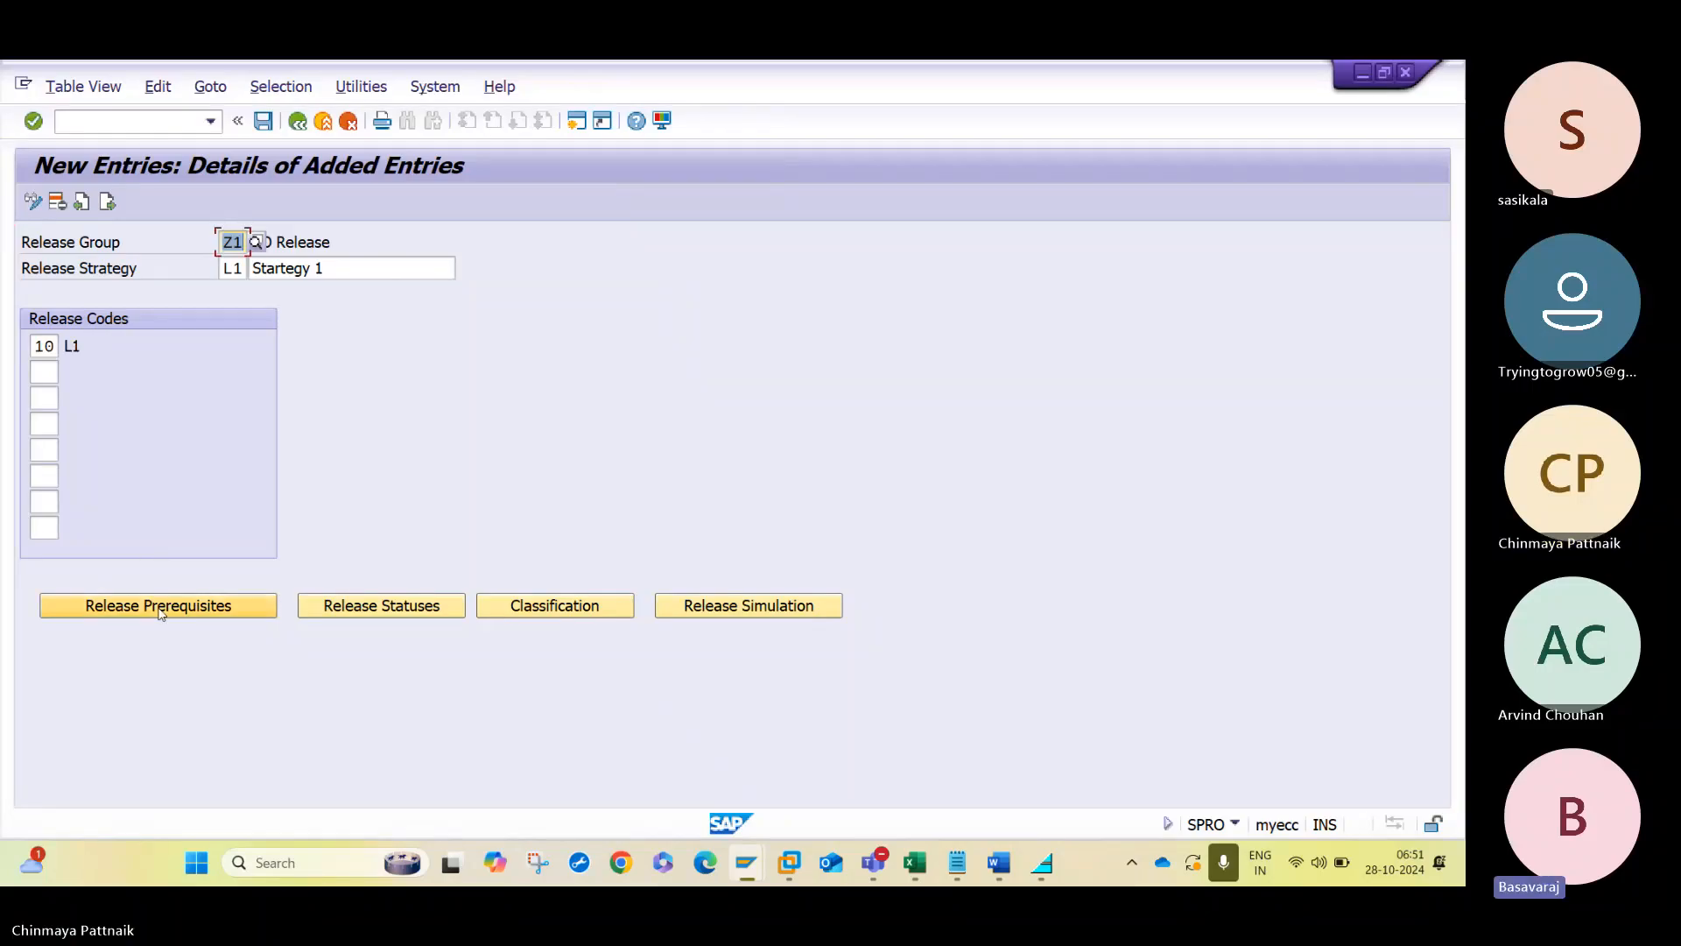
- Accept the release prerequisites for code 10 of strategy L1 and its release statuses with indicators B and R
click(261, 605)
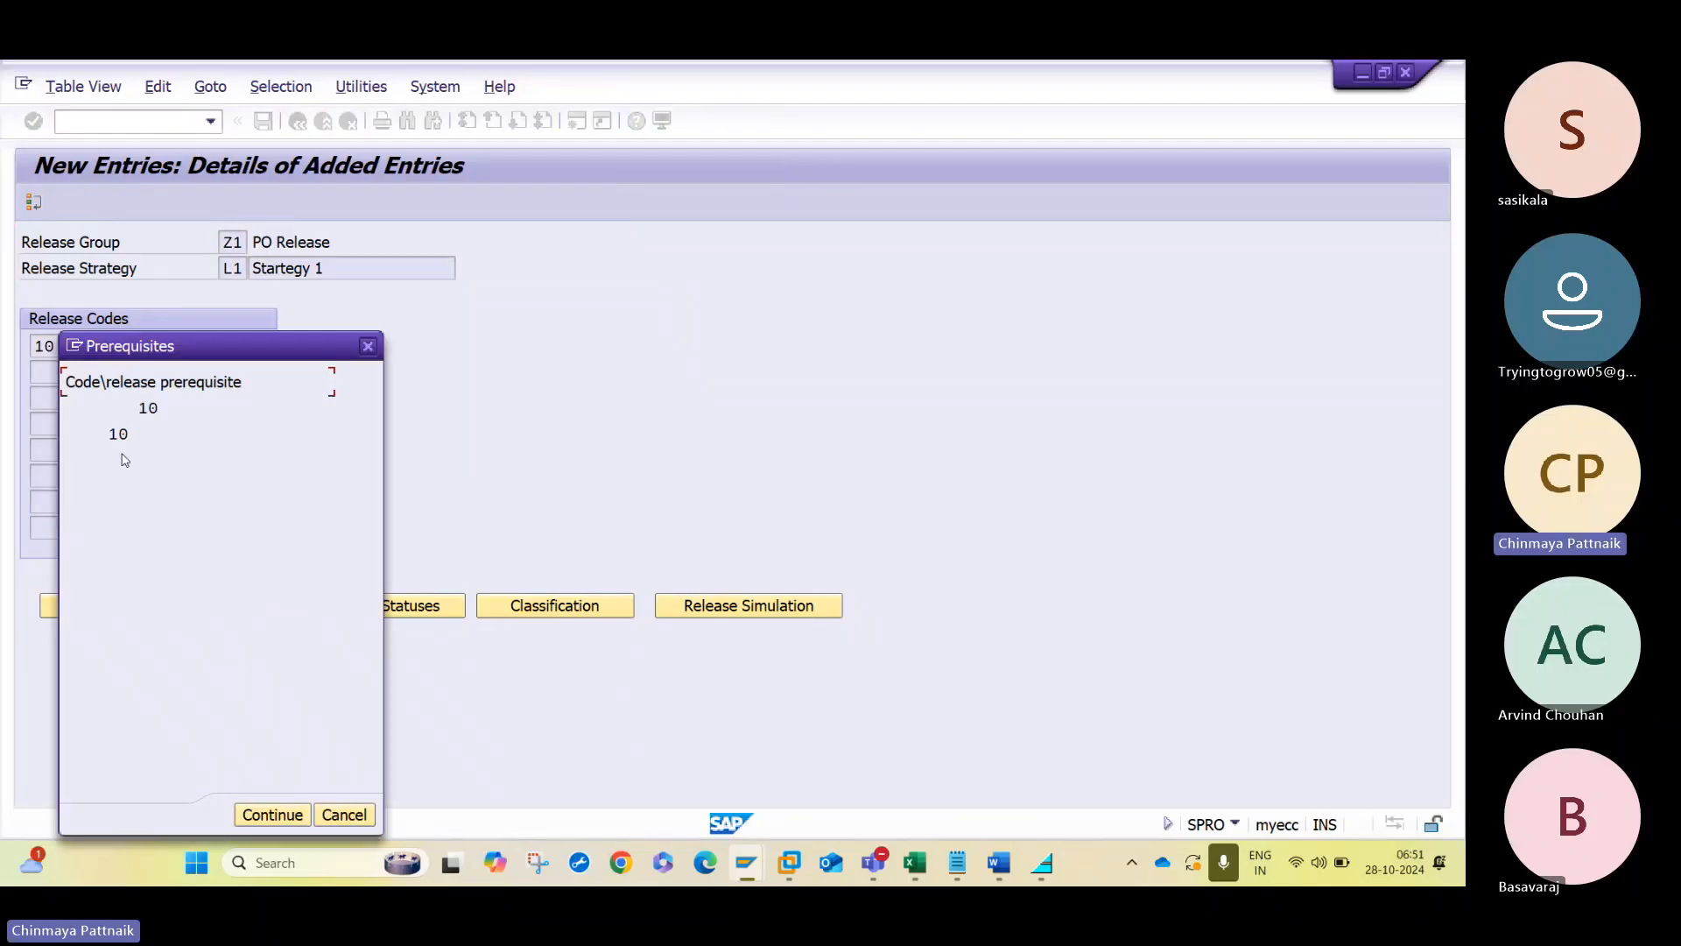
click(119, 435)
click(271, 815)
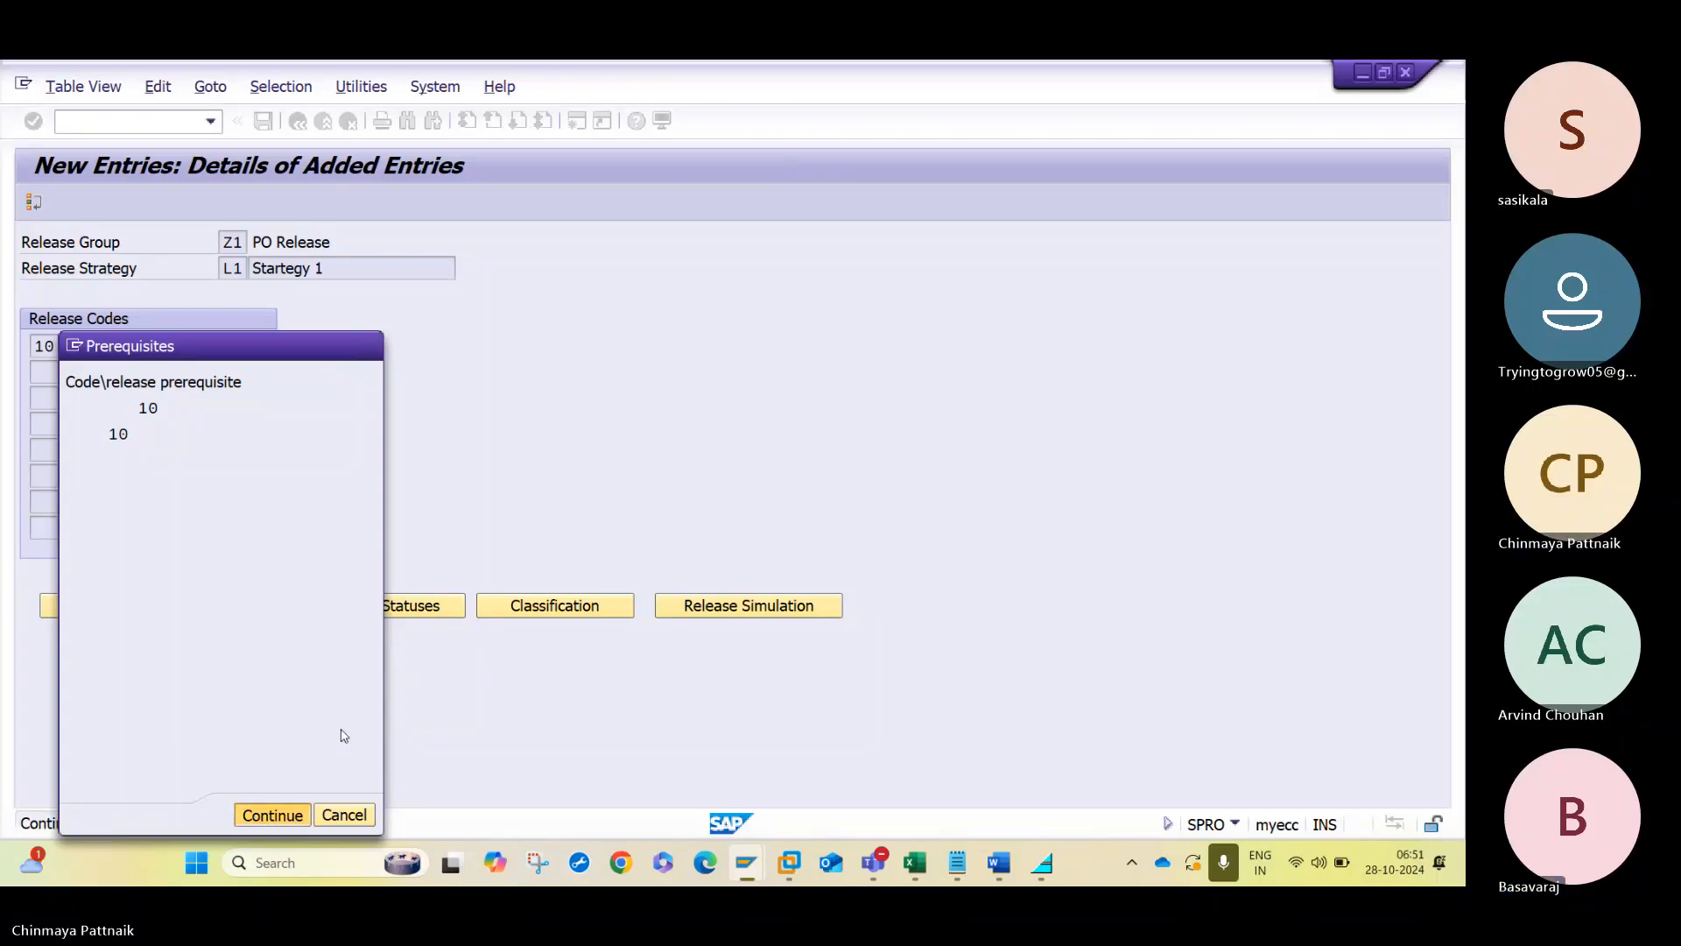
click(391, 609)
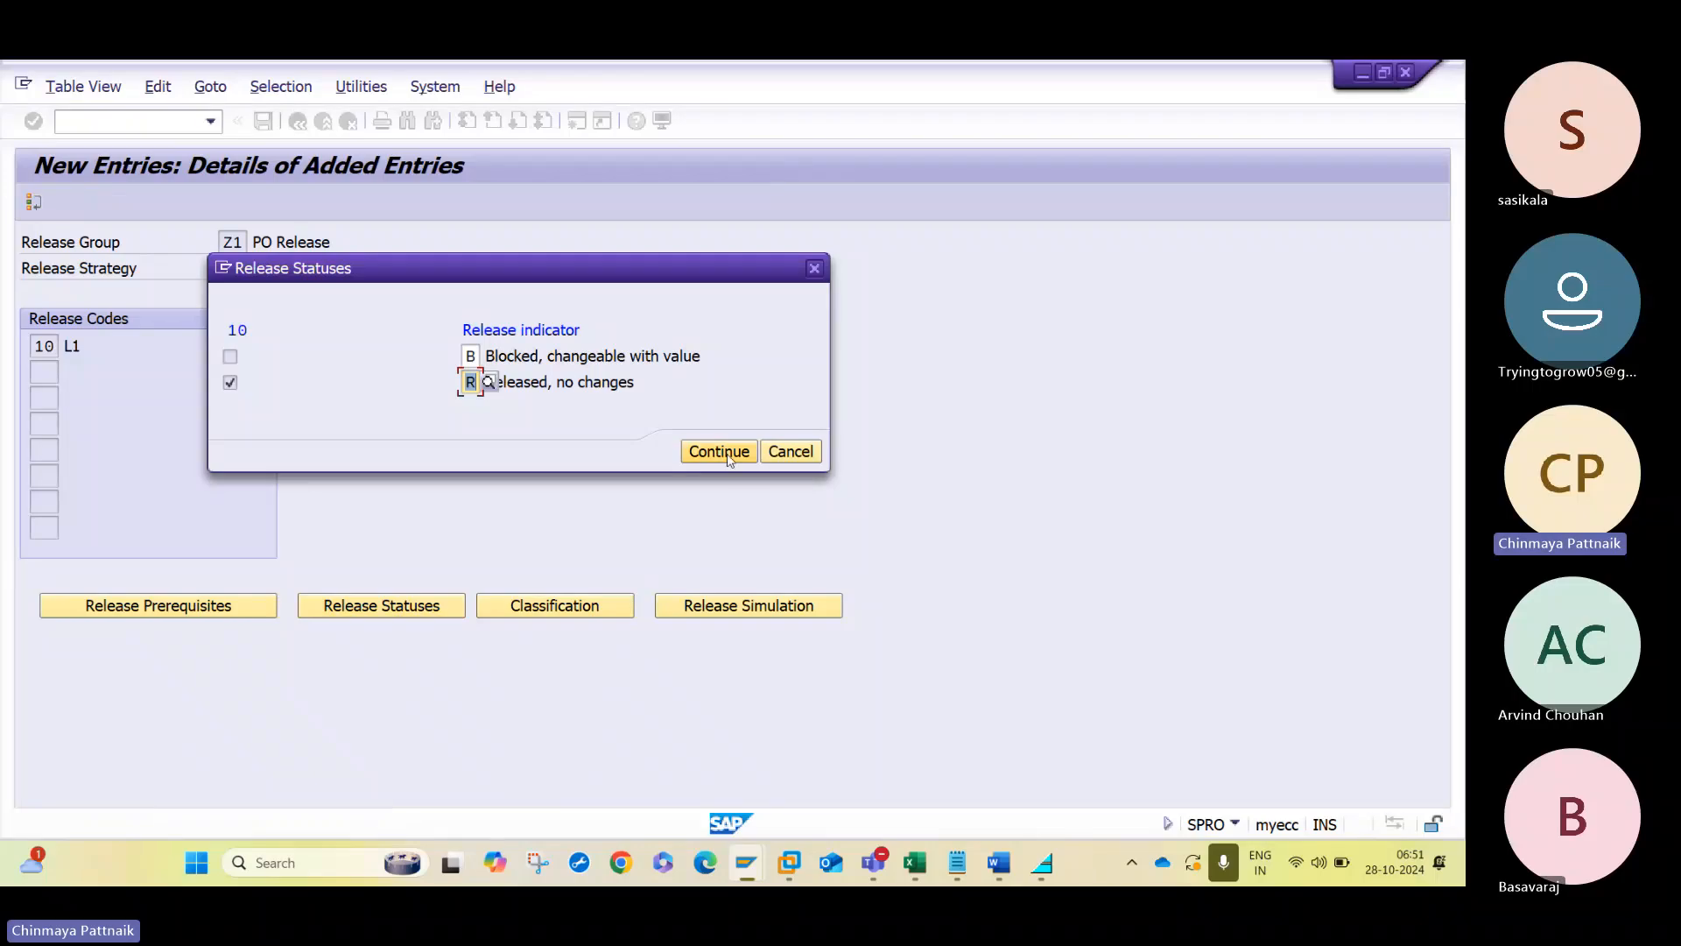
click(719, 452)
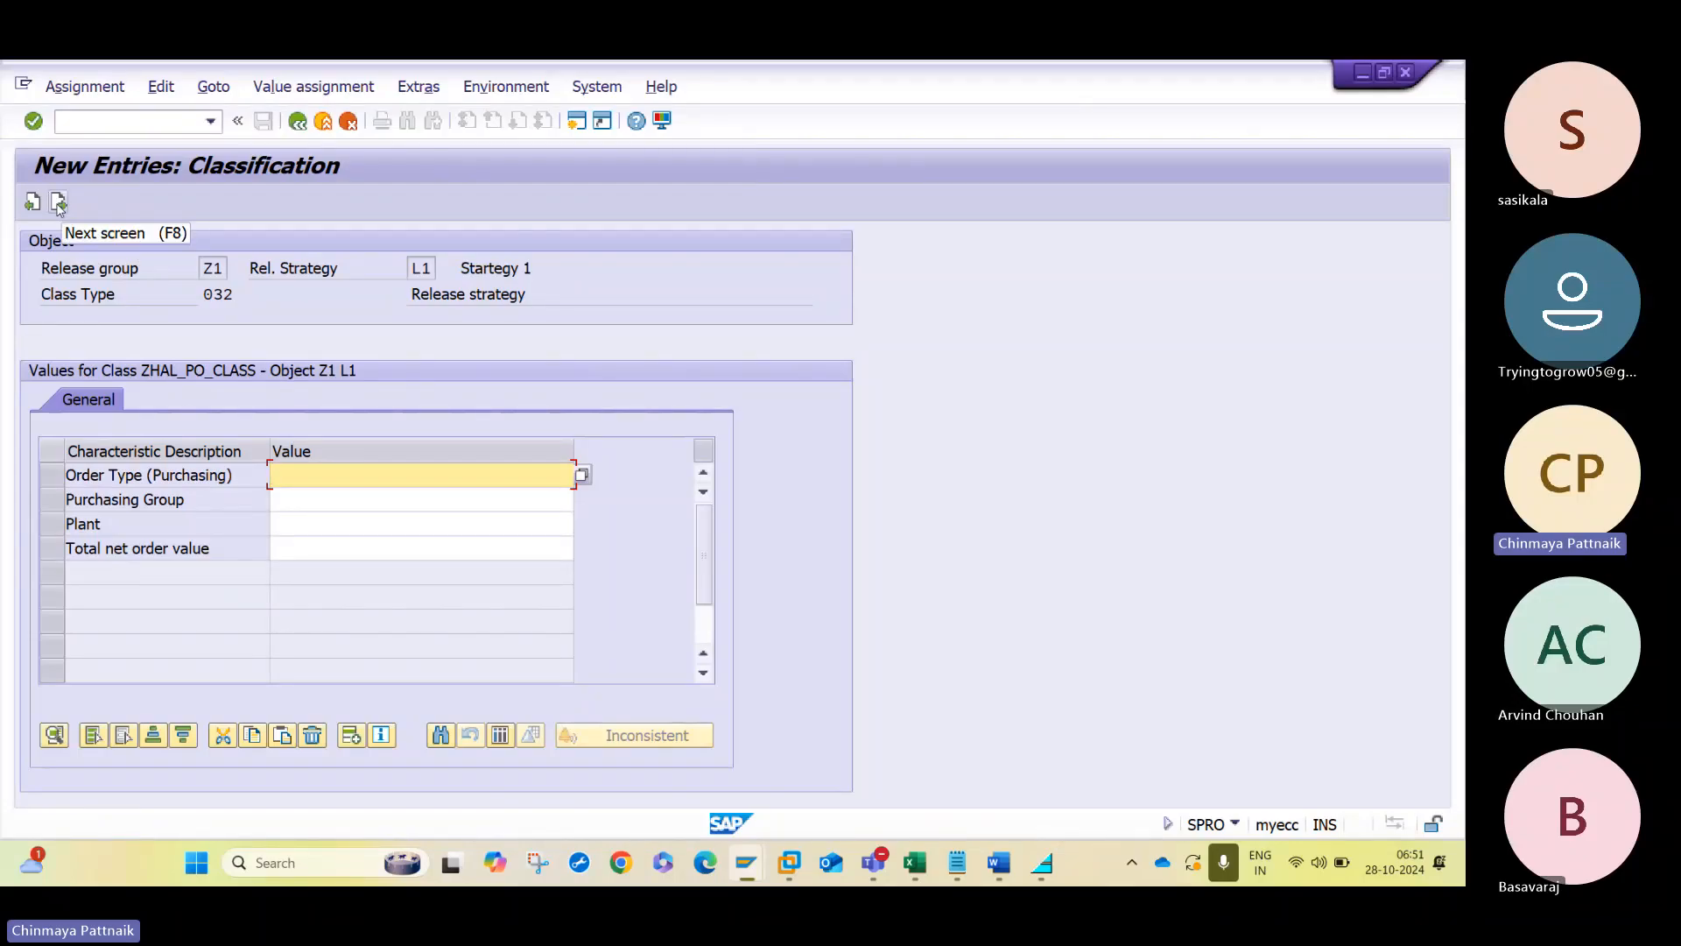
- Leave the classification values of strategy L1 empty and check its release simulation
click(58, 203)
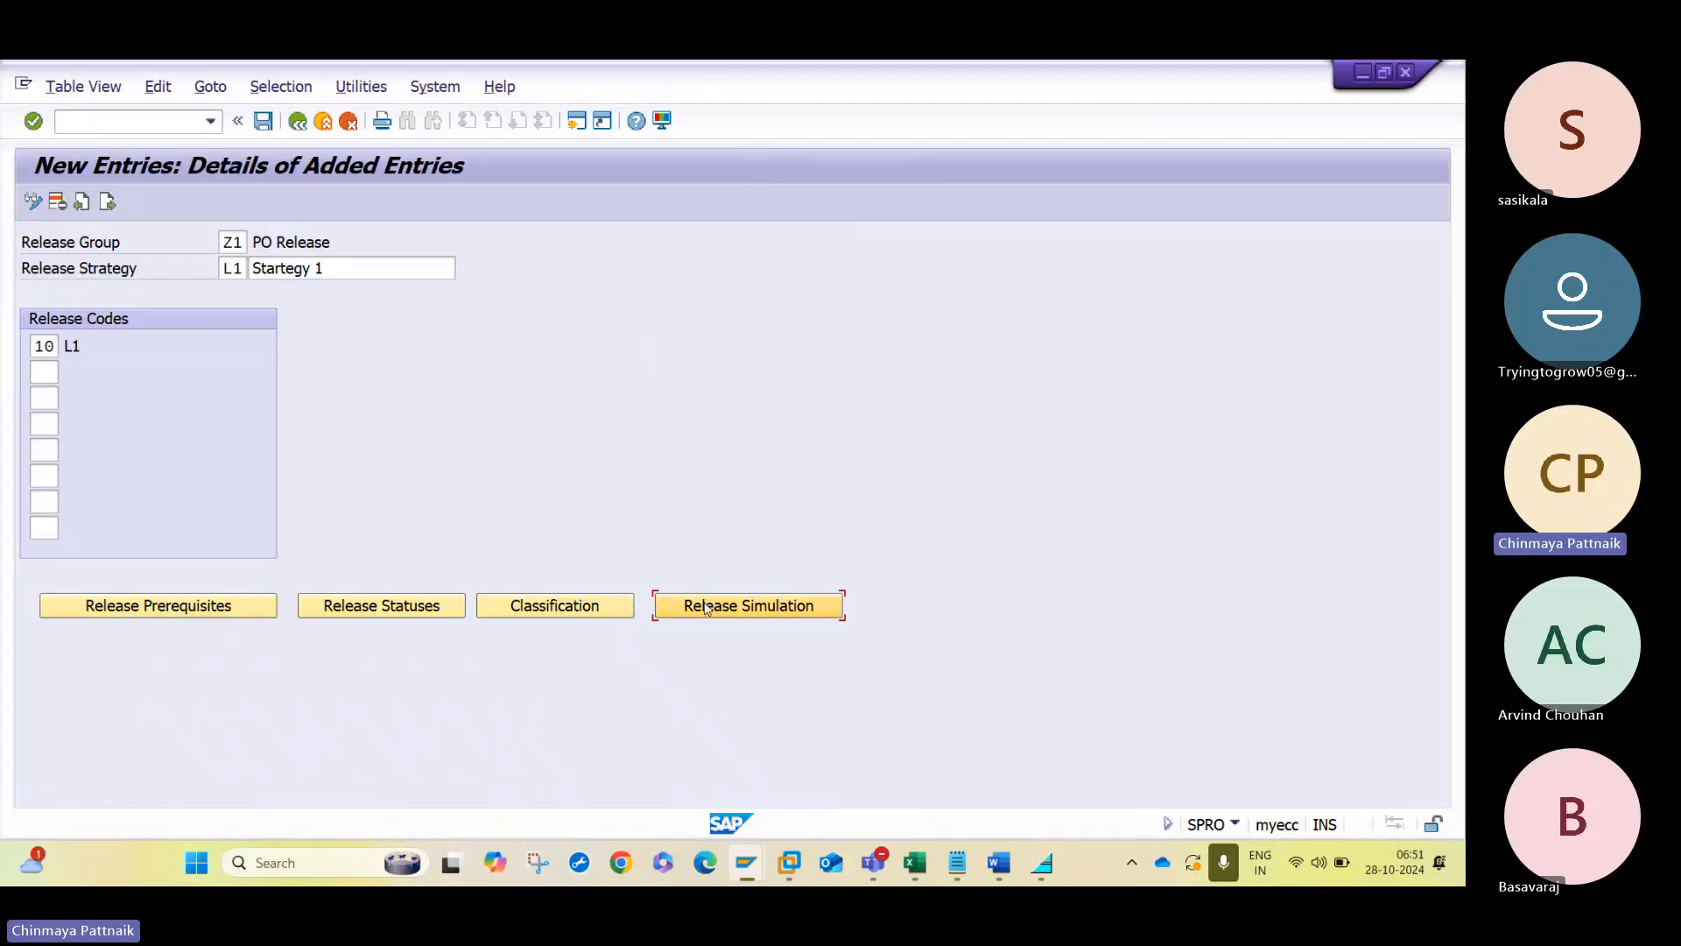
click(707, 607)
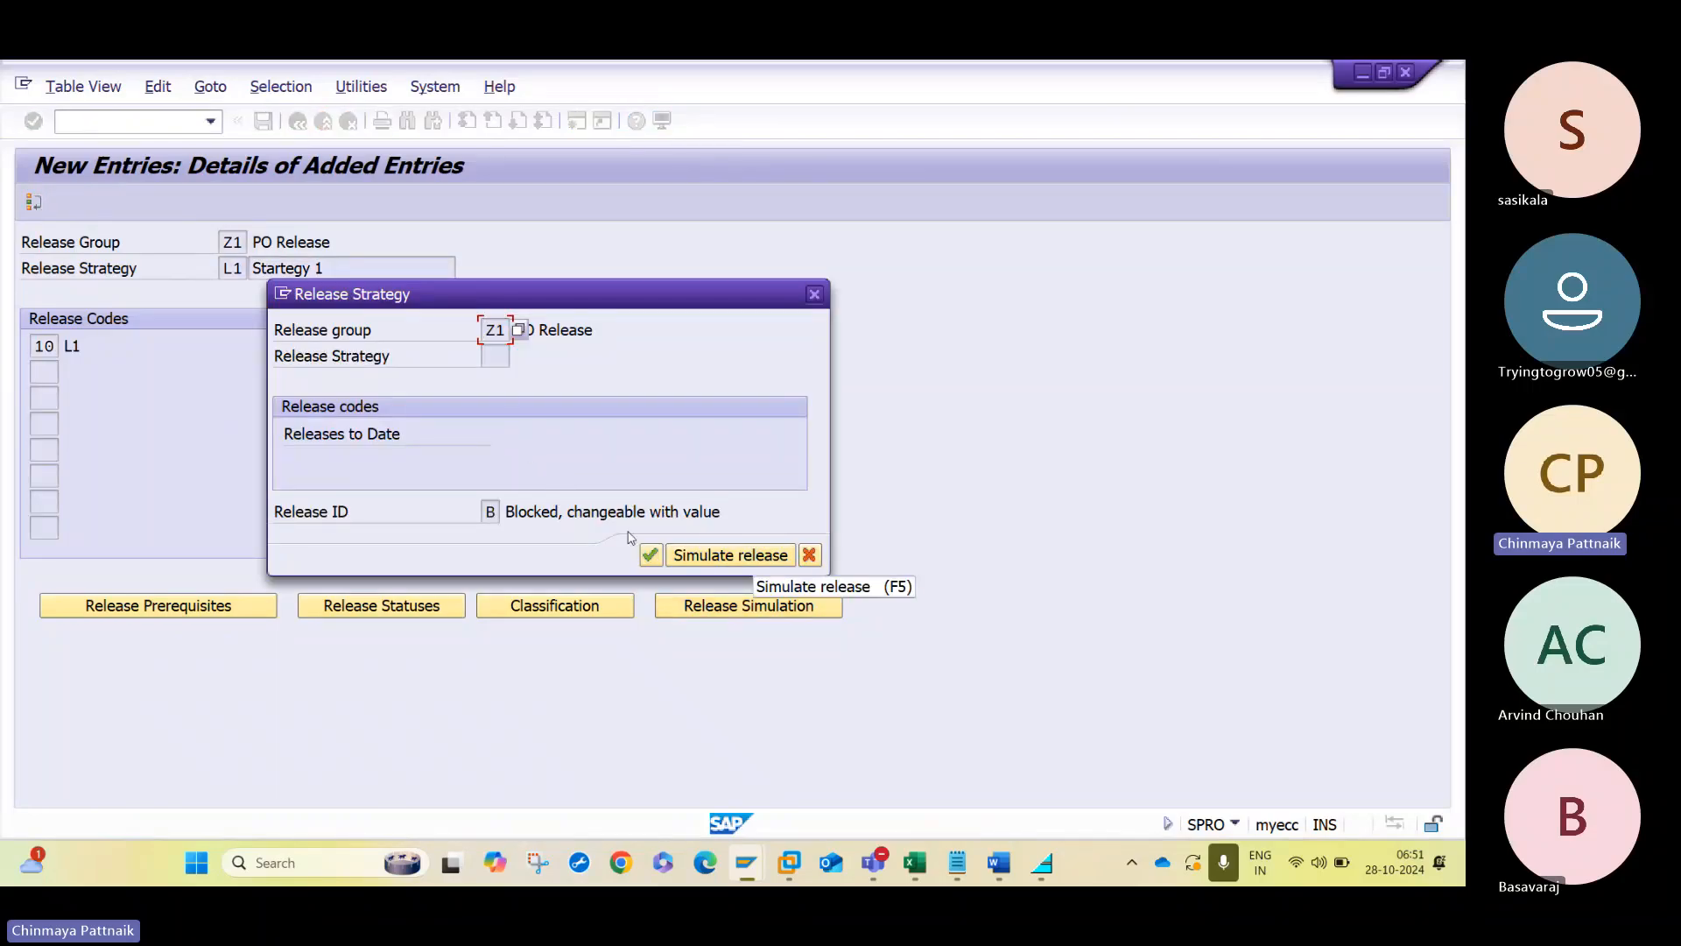
click(650, 554)
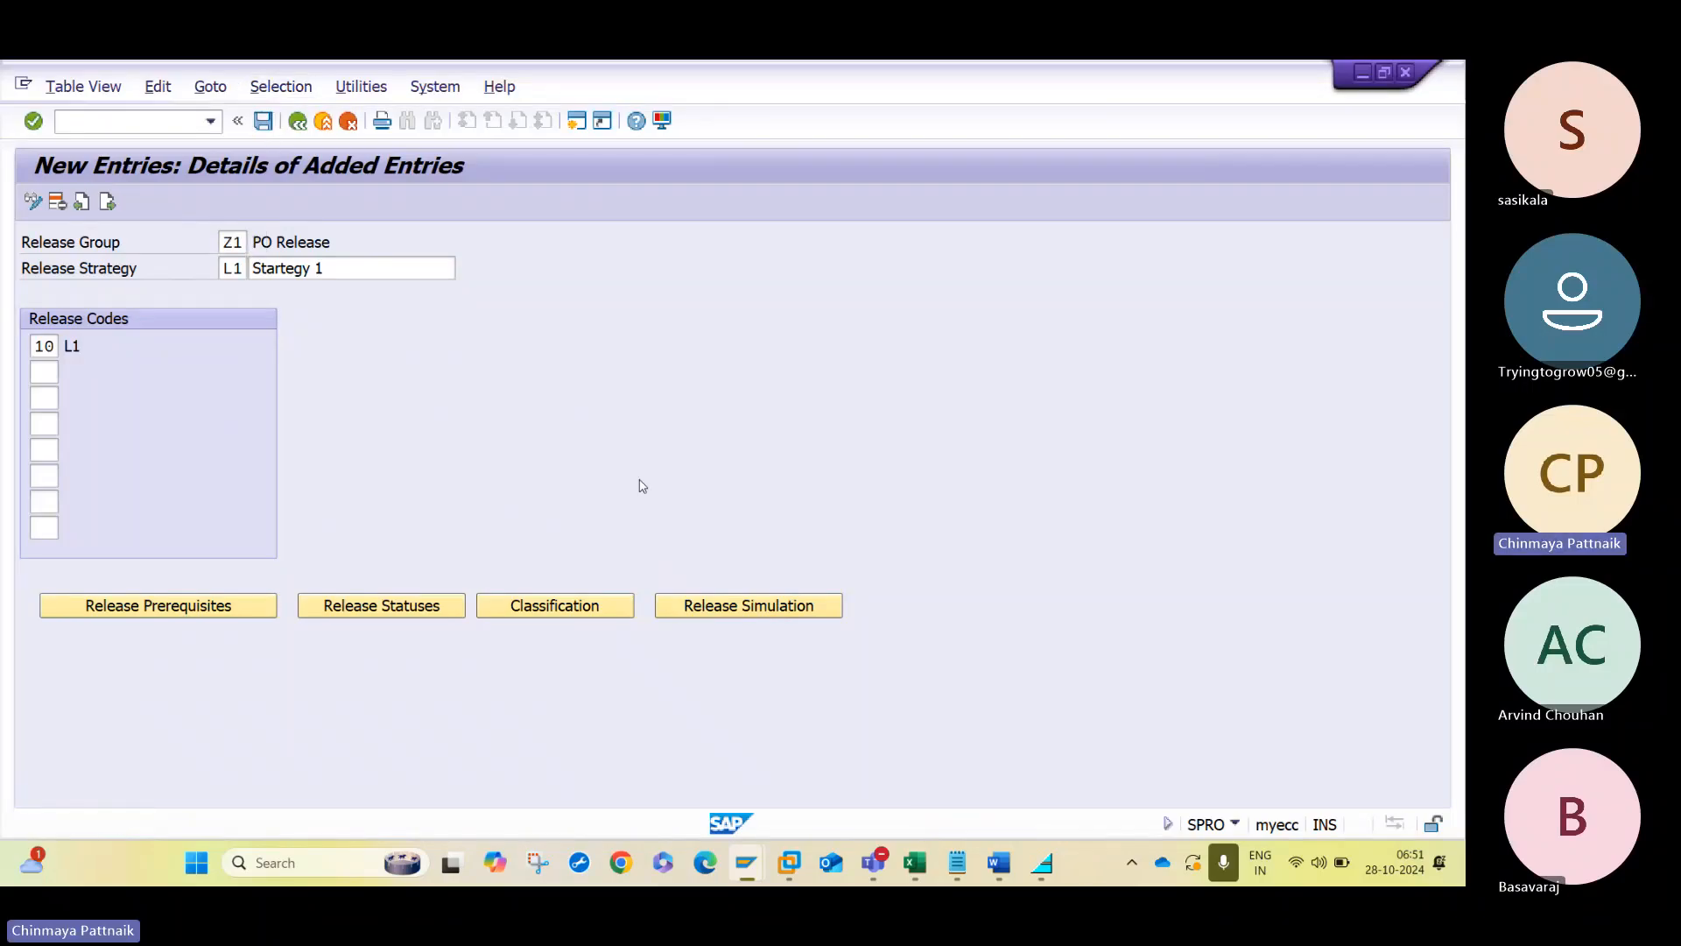
- Save release strategy L1, check its simulation once more and return to the strategies overview
key(ctrl+s)
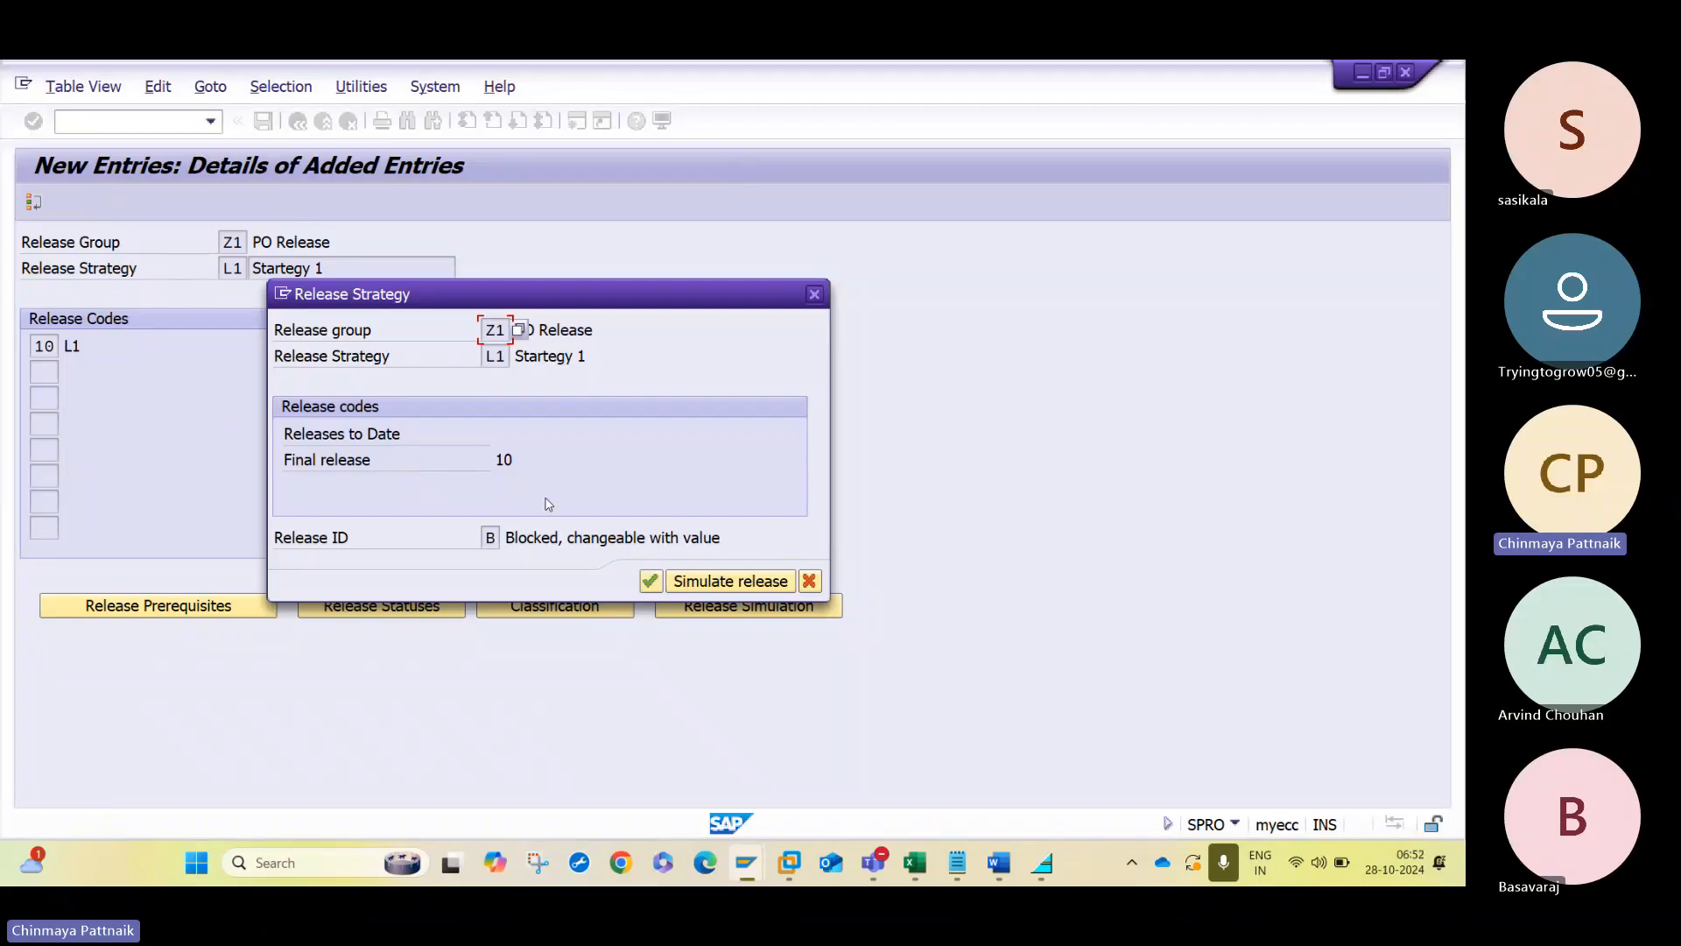
click(650, 581)
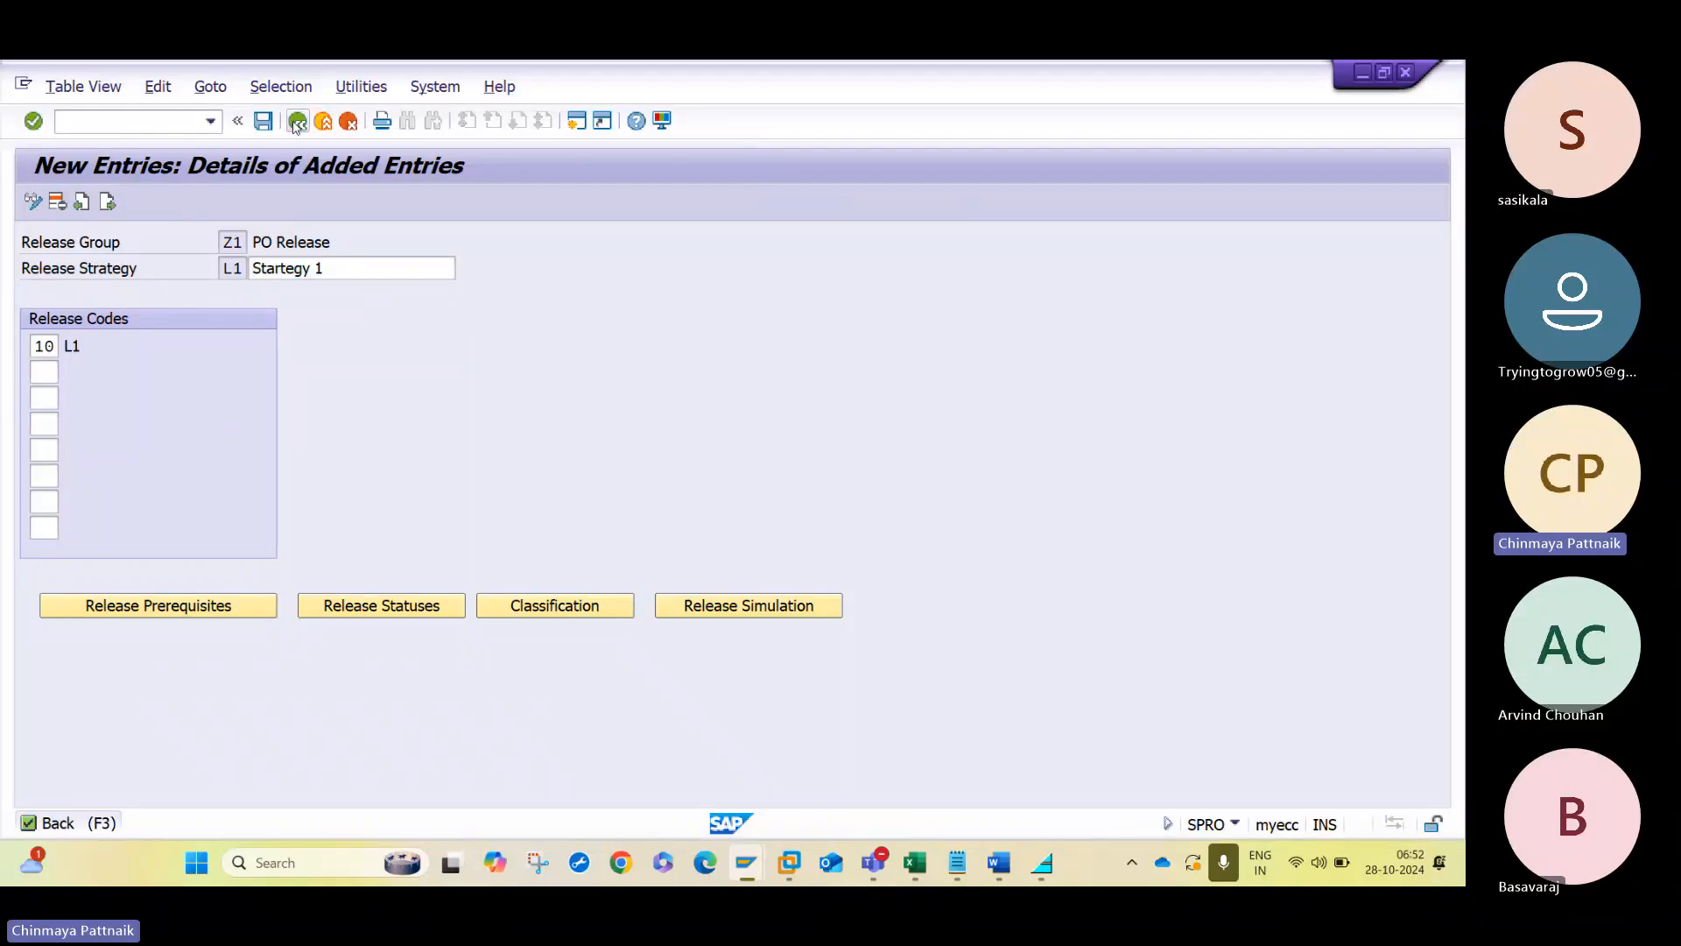
click(298, 122)
- Start another release strategy entry and set its release group to Z1
click(96, 201)
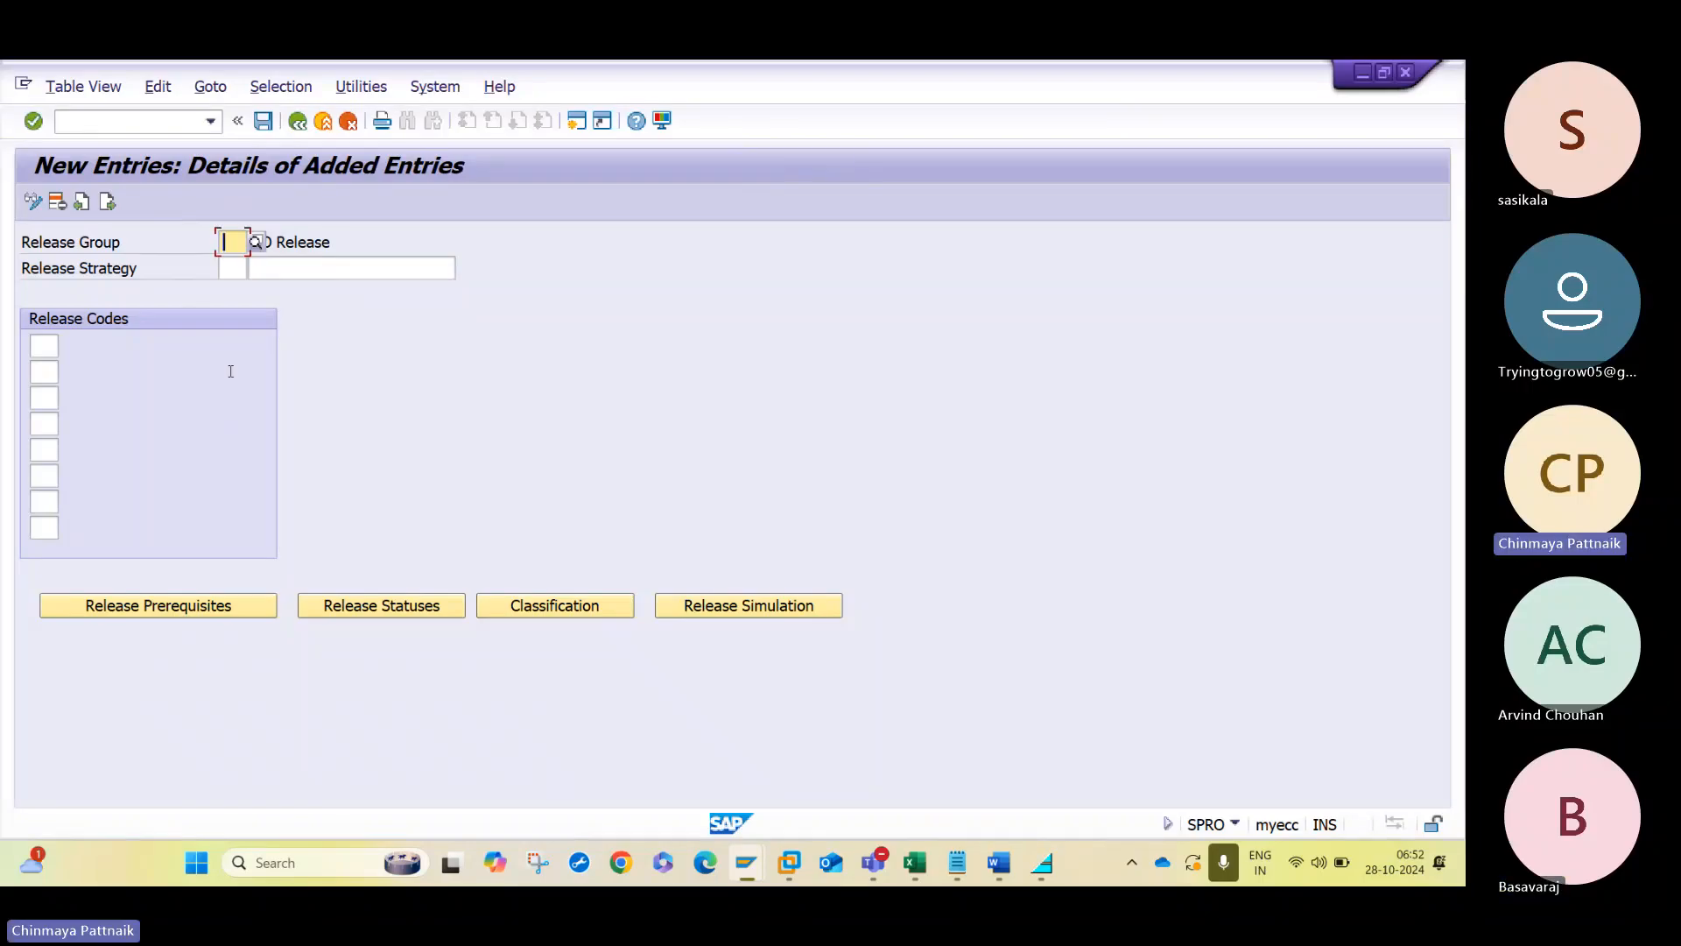
text(E1)
key(BackSpace)
key(BackSpace)
key(Tab)
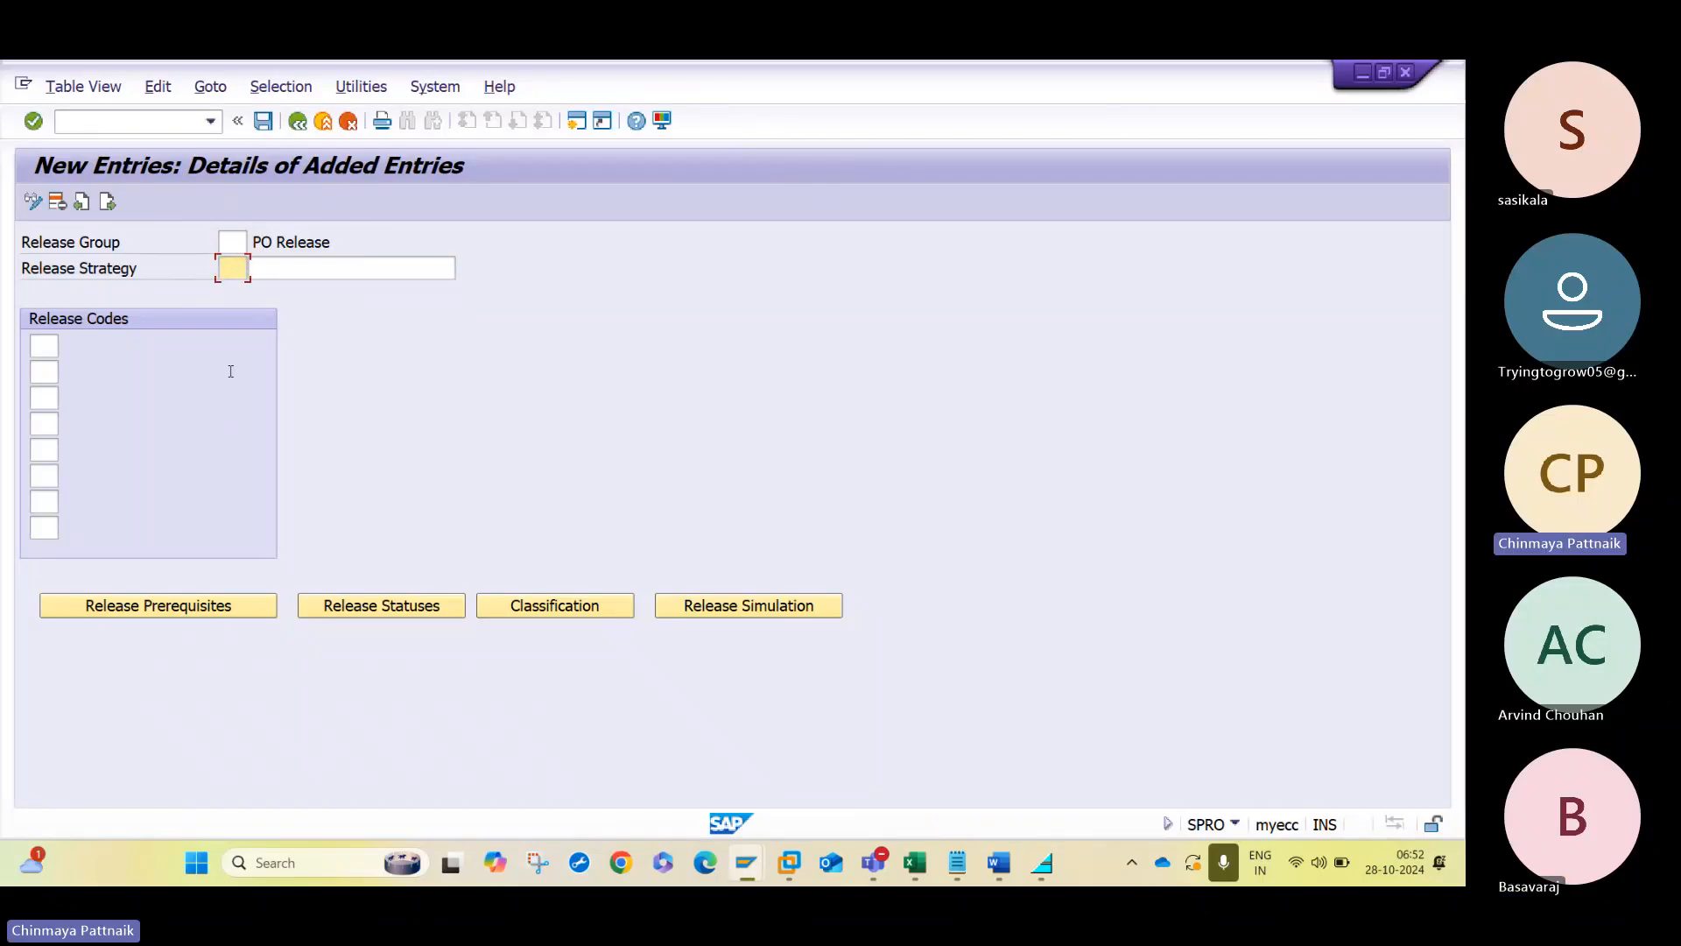
key(Up)
key(Up)
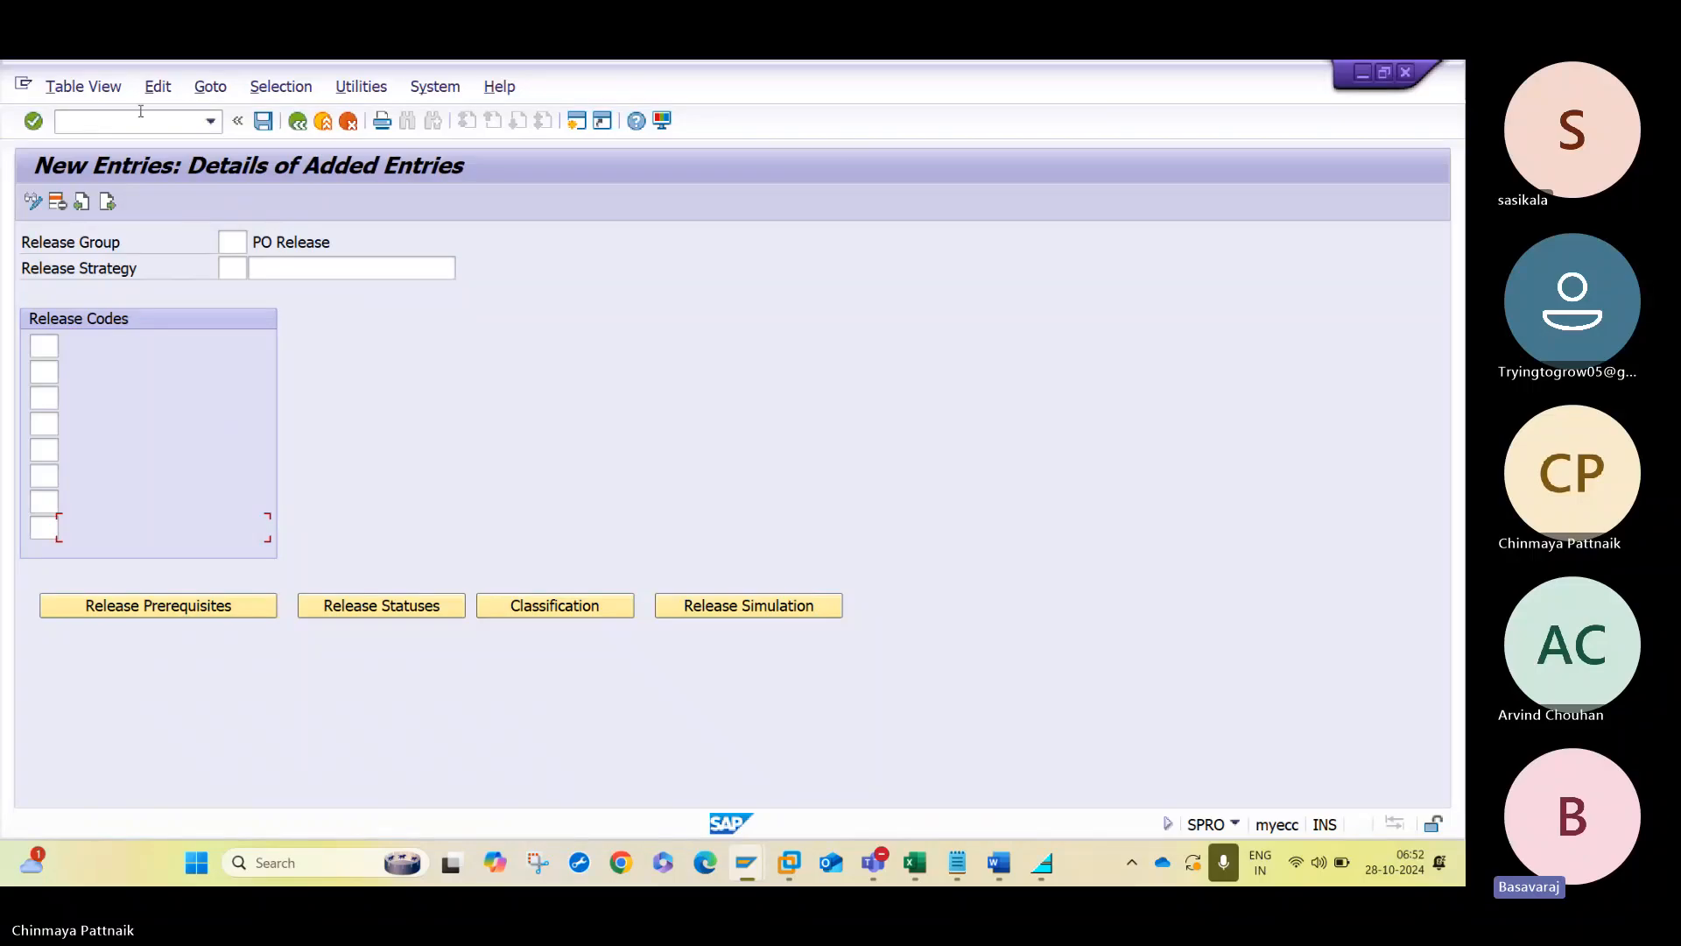
text(Z1)
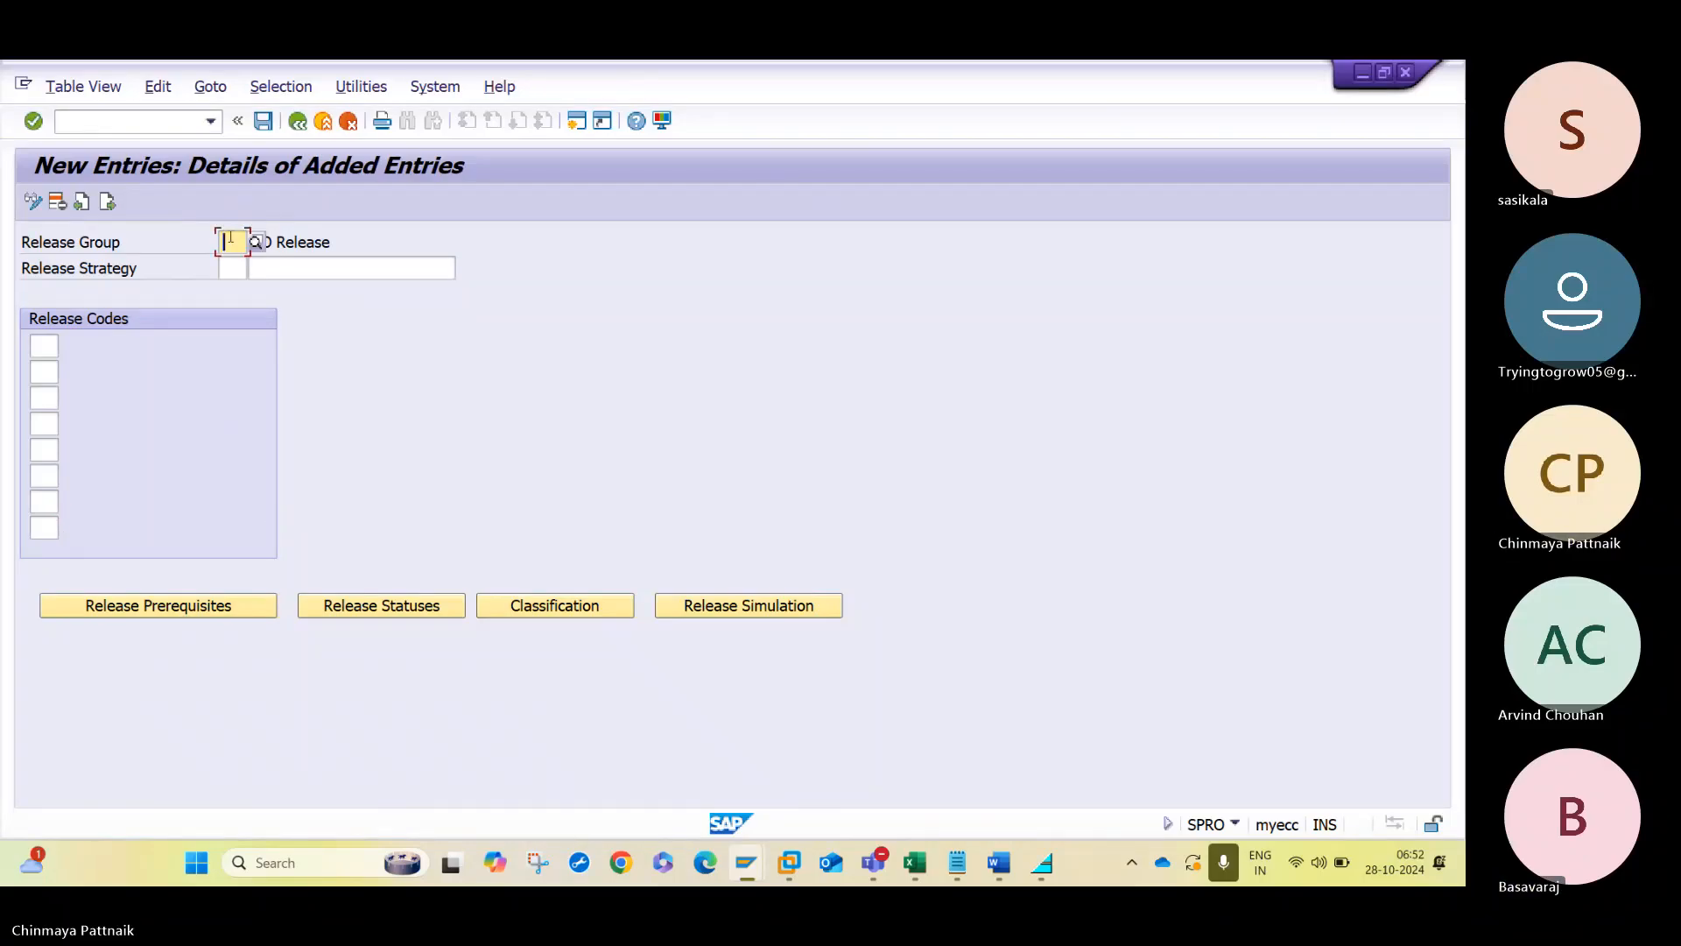
- Name the new release strategy L2 with the description Startegy 2
key(Tab)
text(L2)
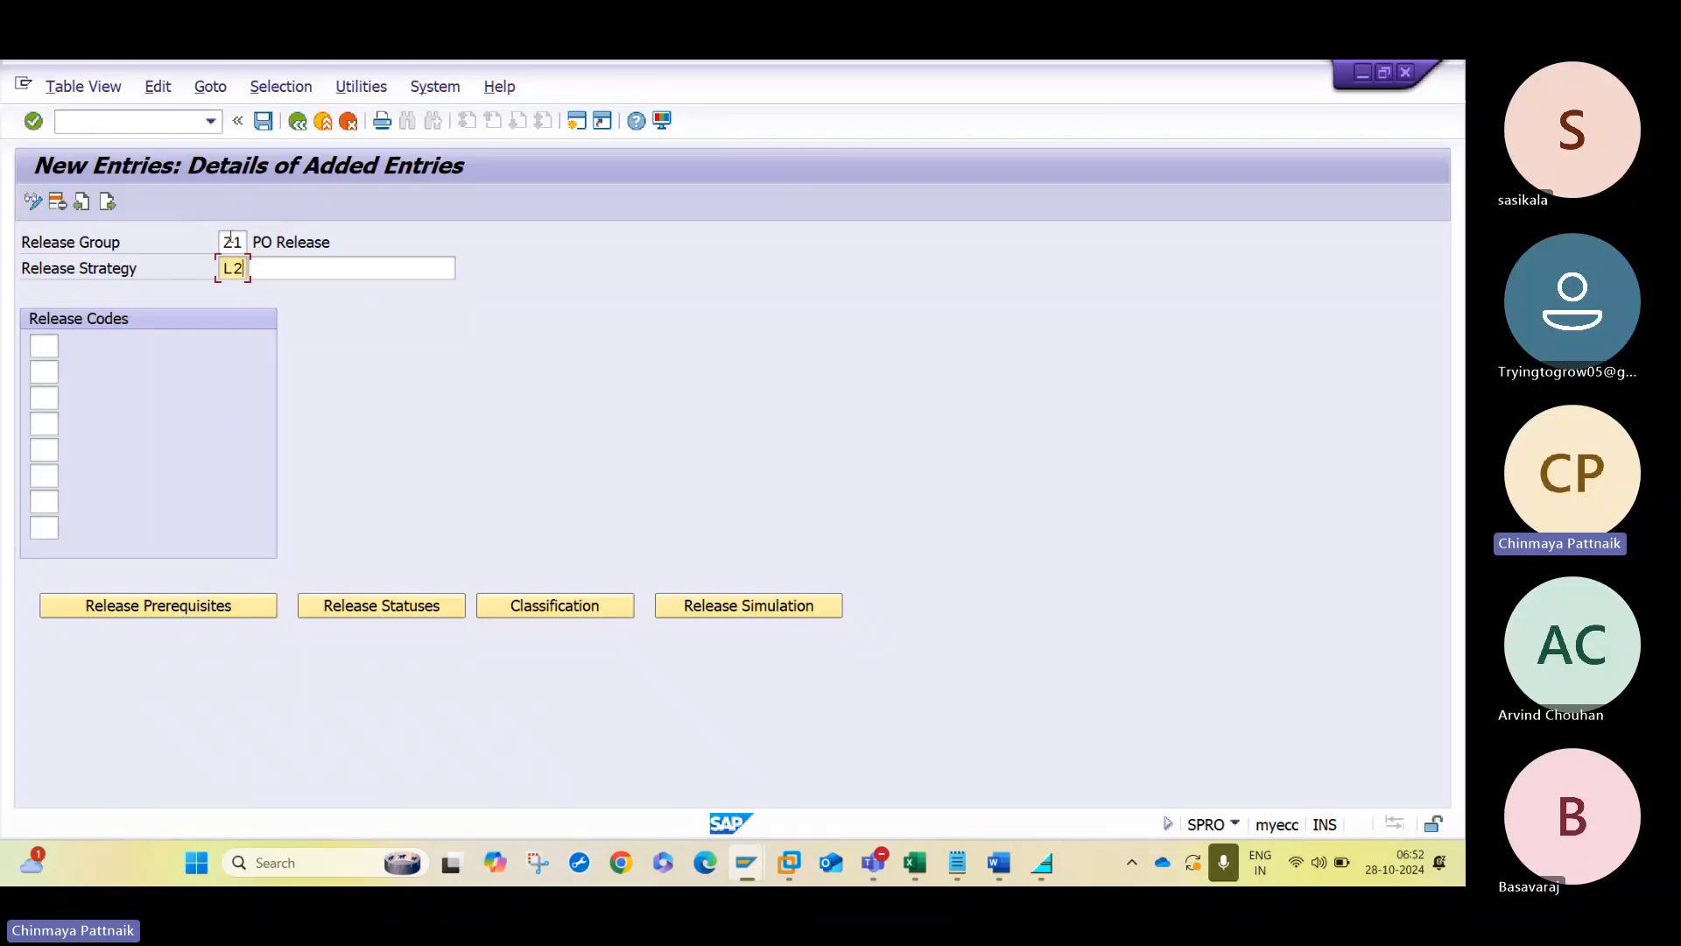
key(Tab)
key(Down)
key(Down)
key(Down)
key(Down)
key(Down)
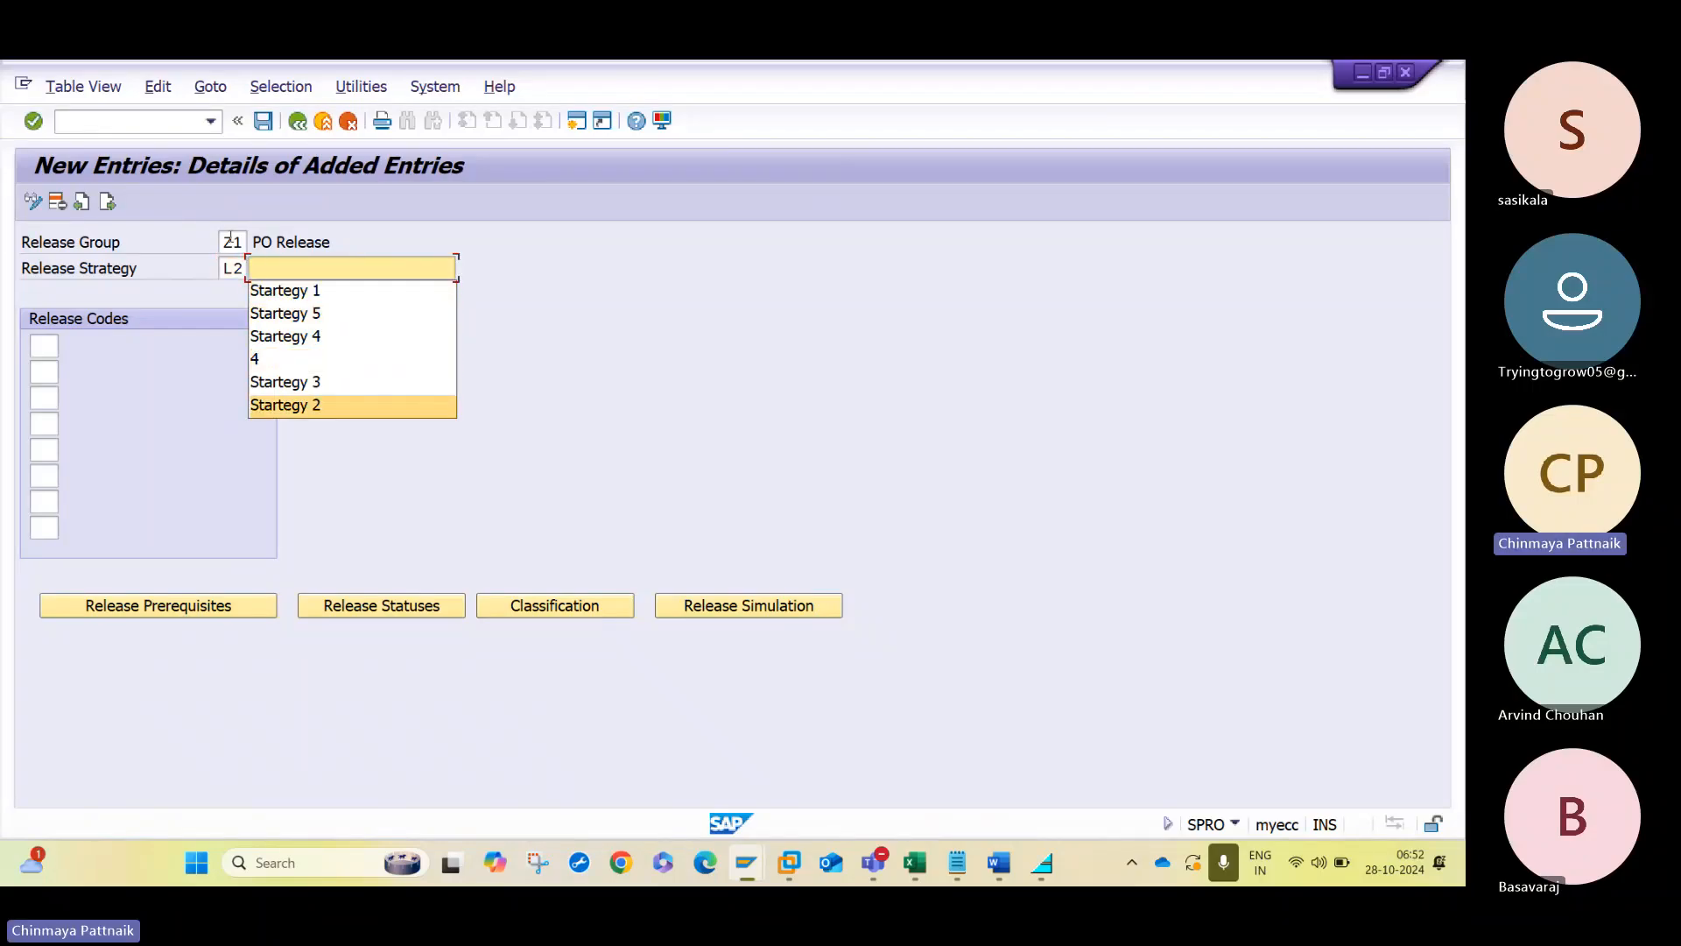
key(Tab)
- Assign release code 20 to strategy L2 as its first release code
text(L2)
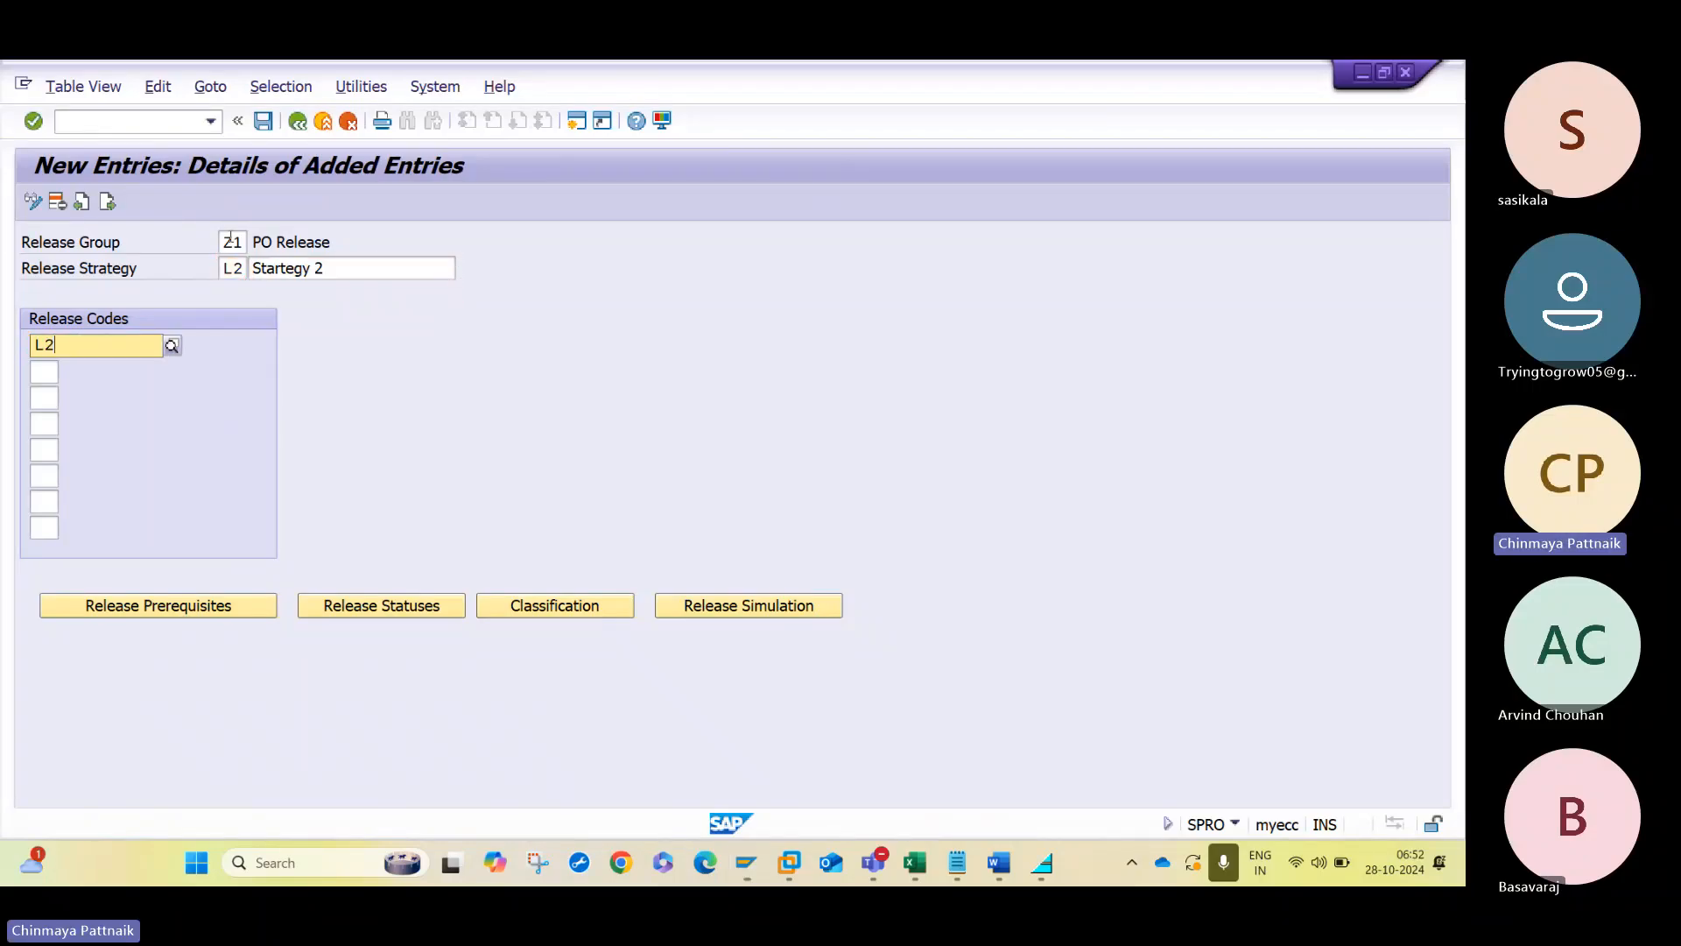
key(Return)
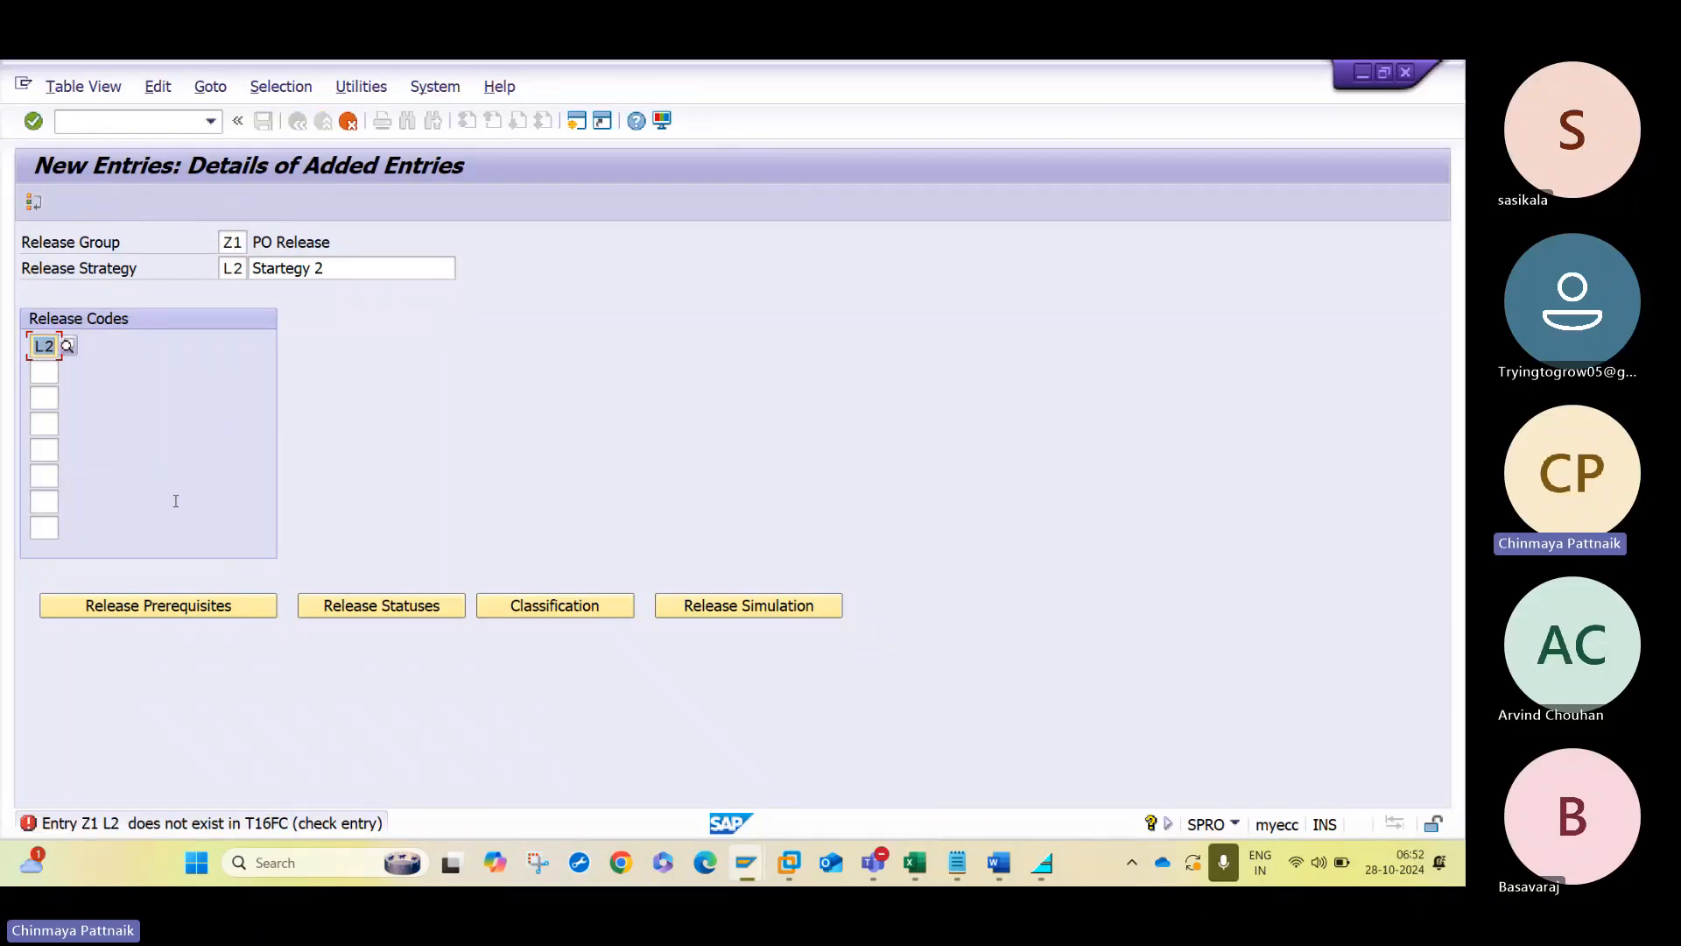
click(65, 347)
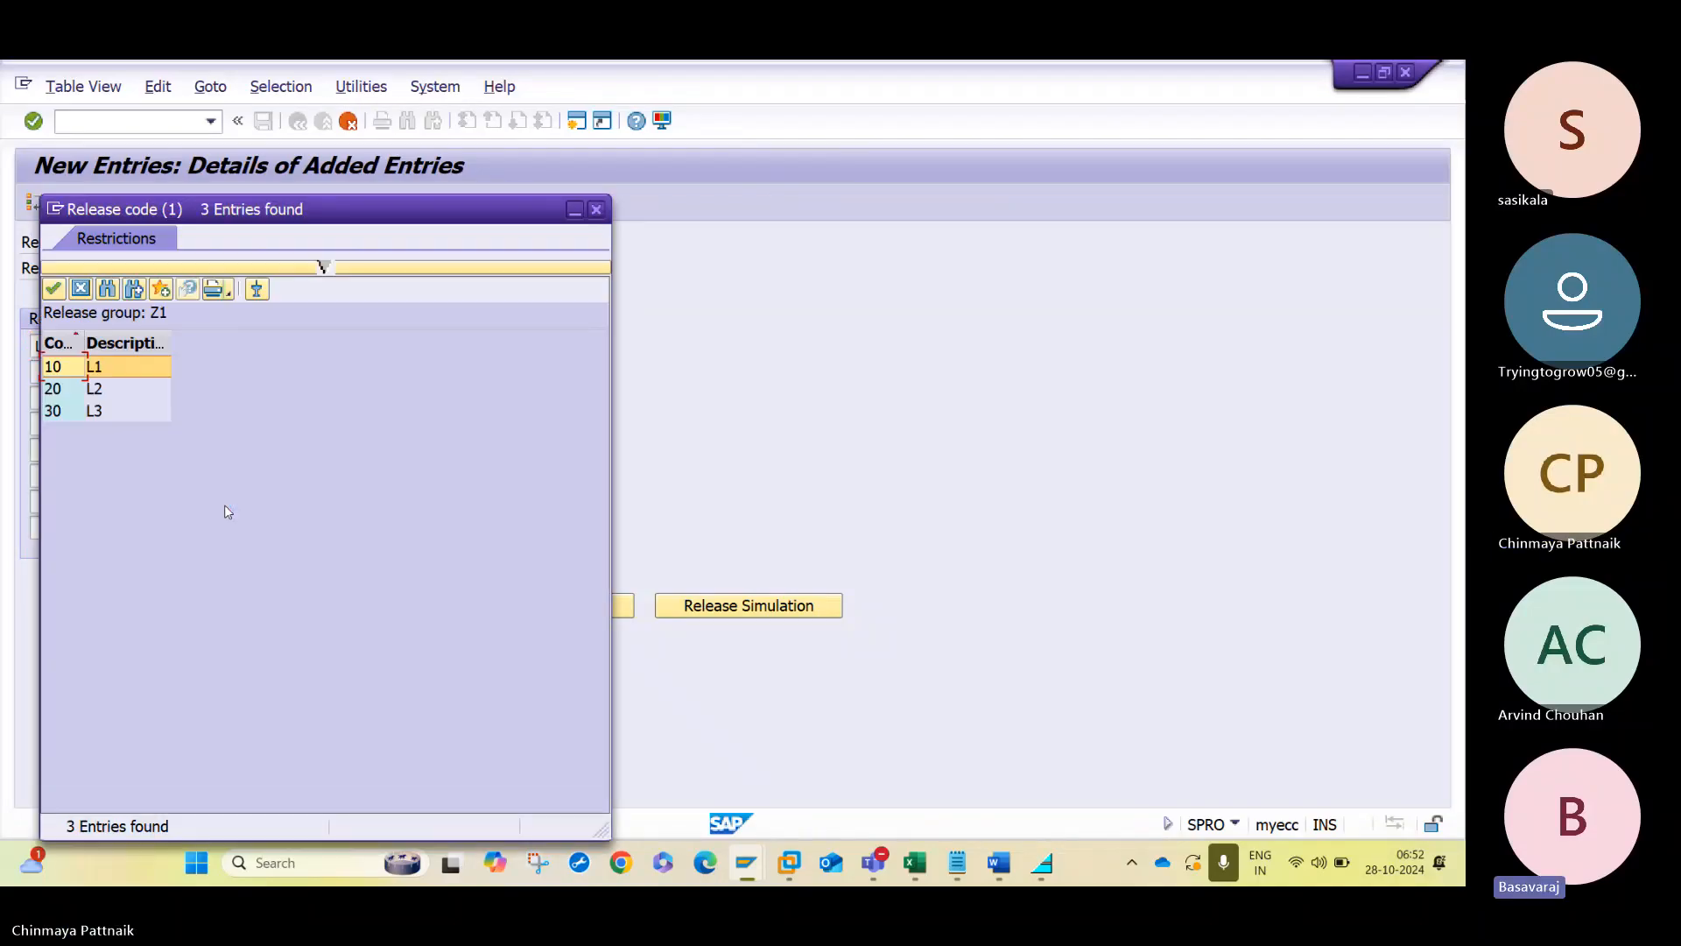
double_click(148, 395)
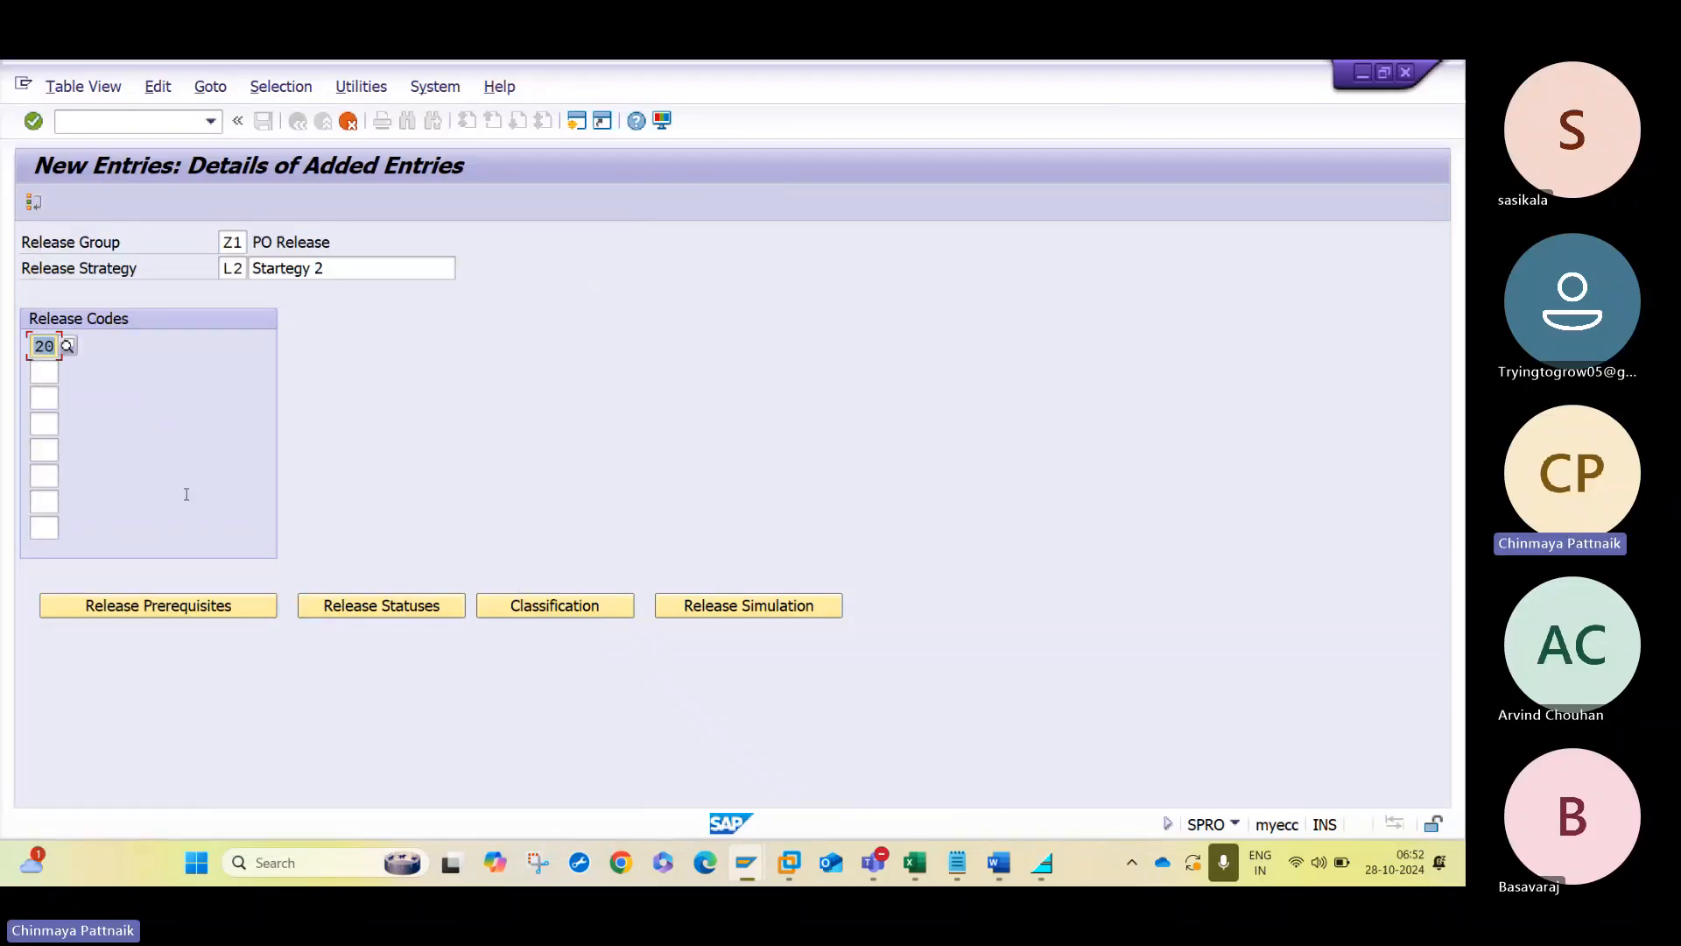
- Confirm release code 20 for strategy L2 and accept its release prerequisite and release statuses with indicators B and R
key(Return)
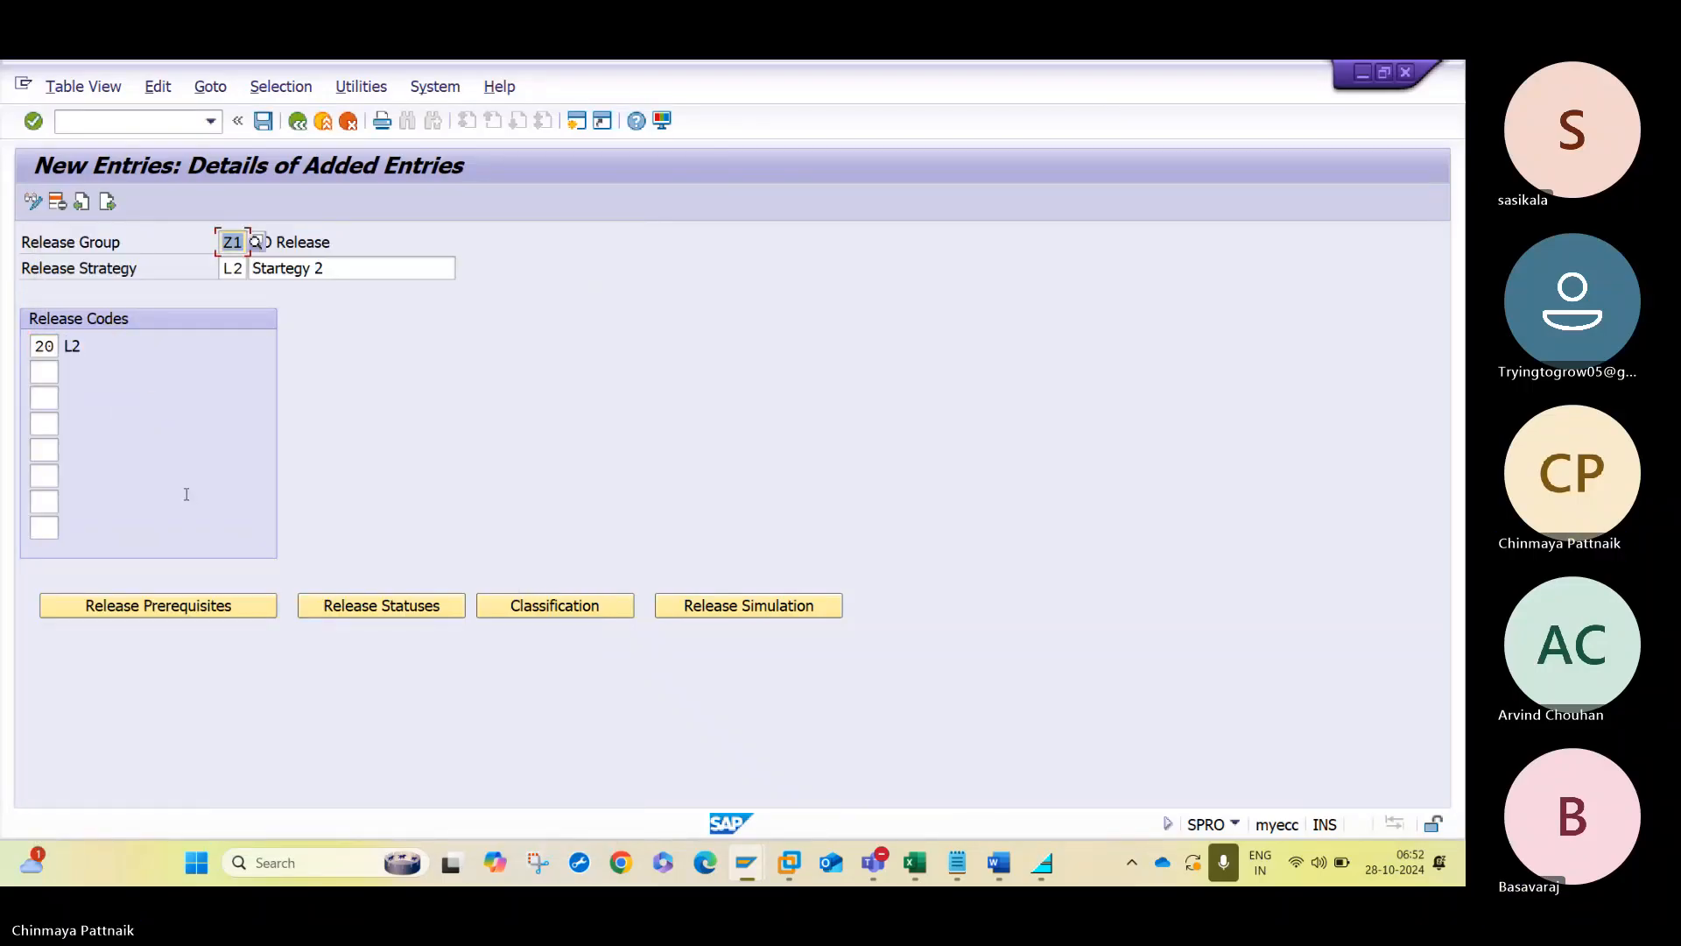
click(214, 616)
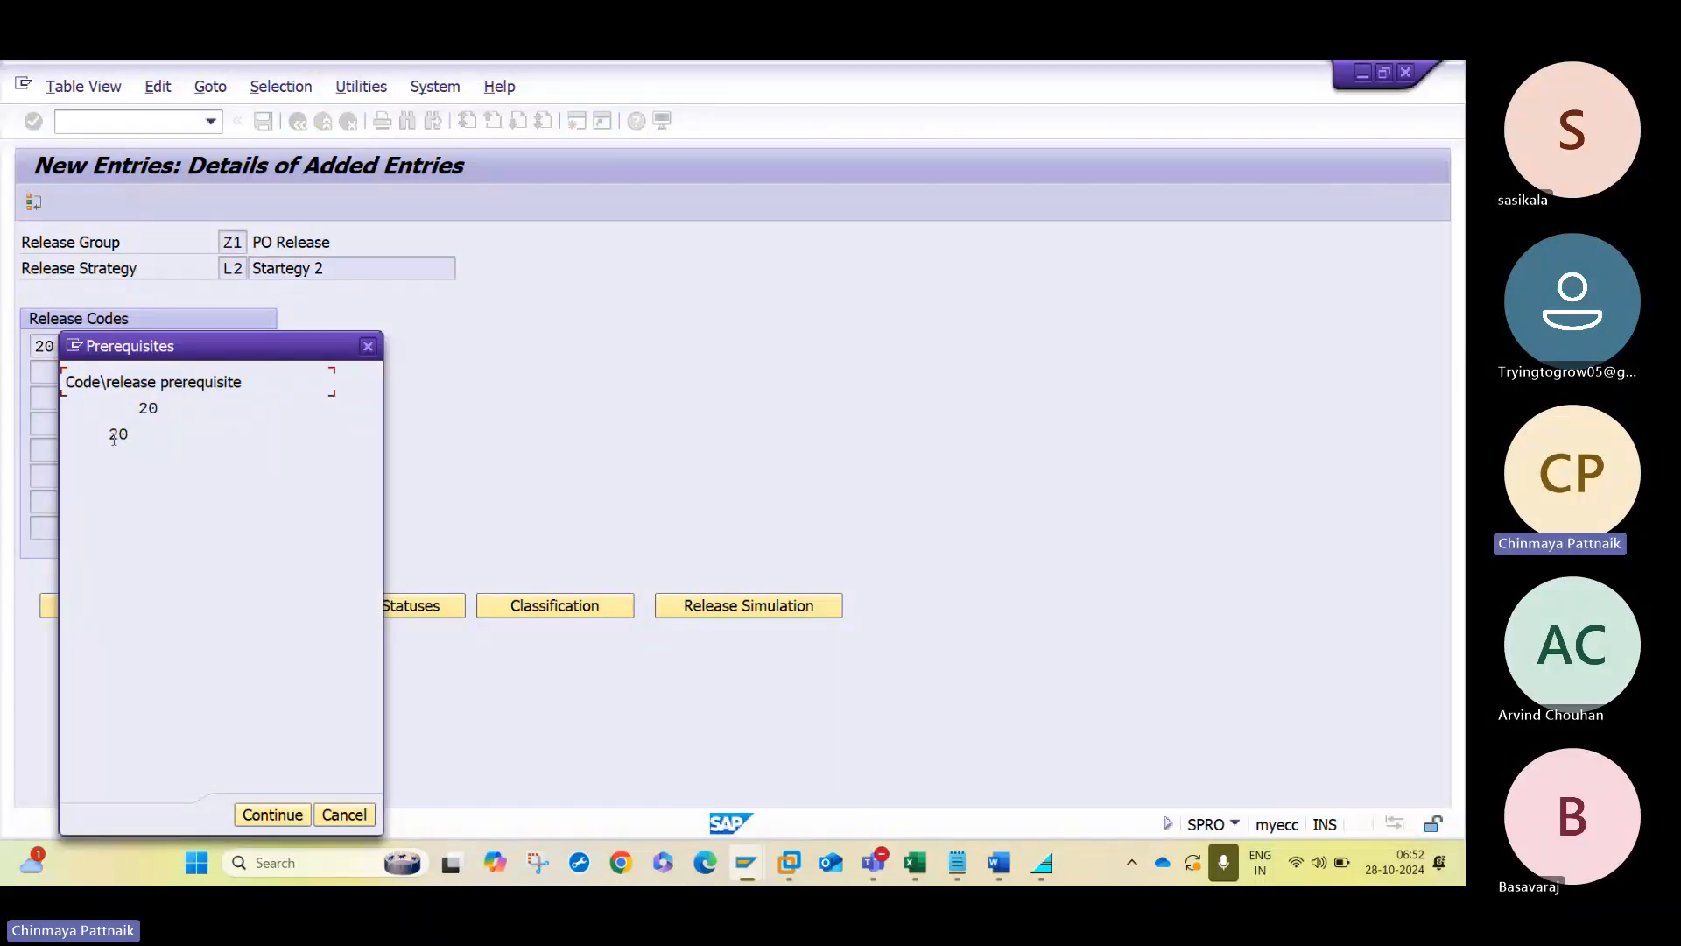
click(114, 435)
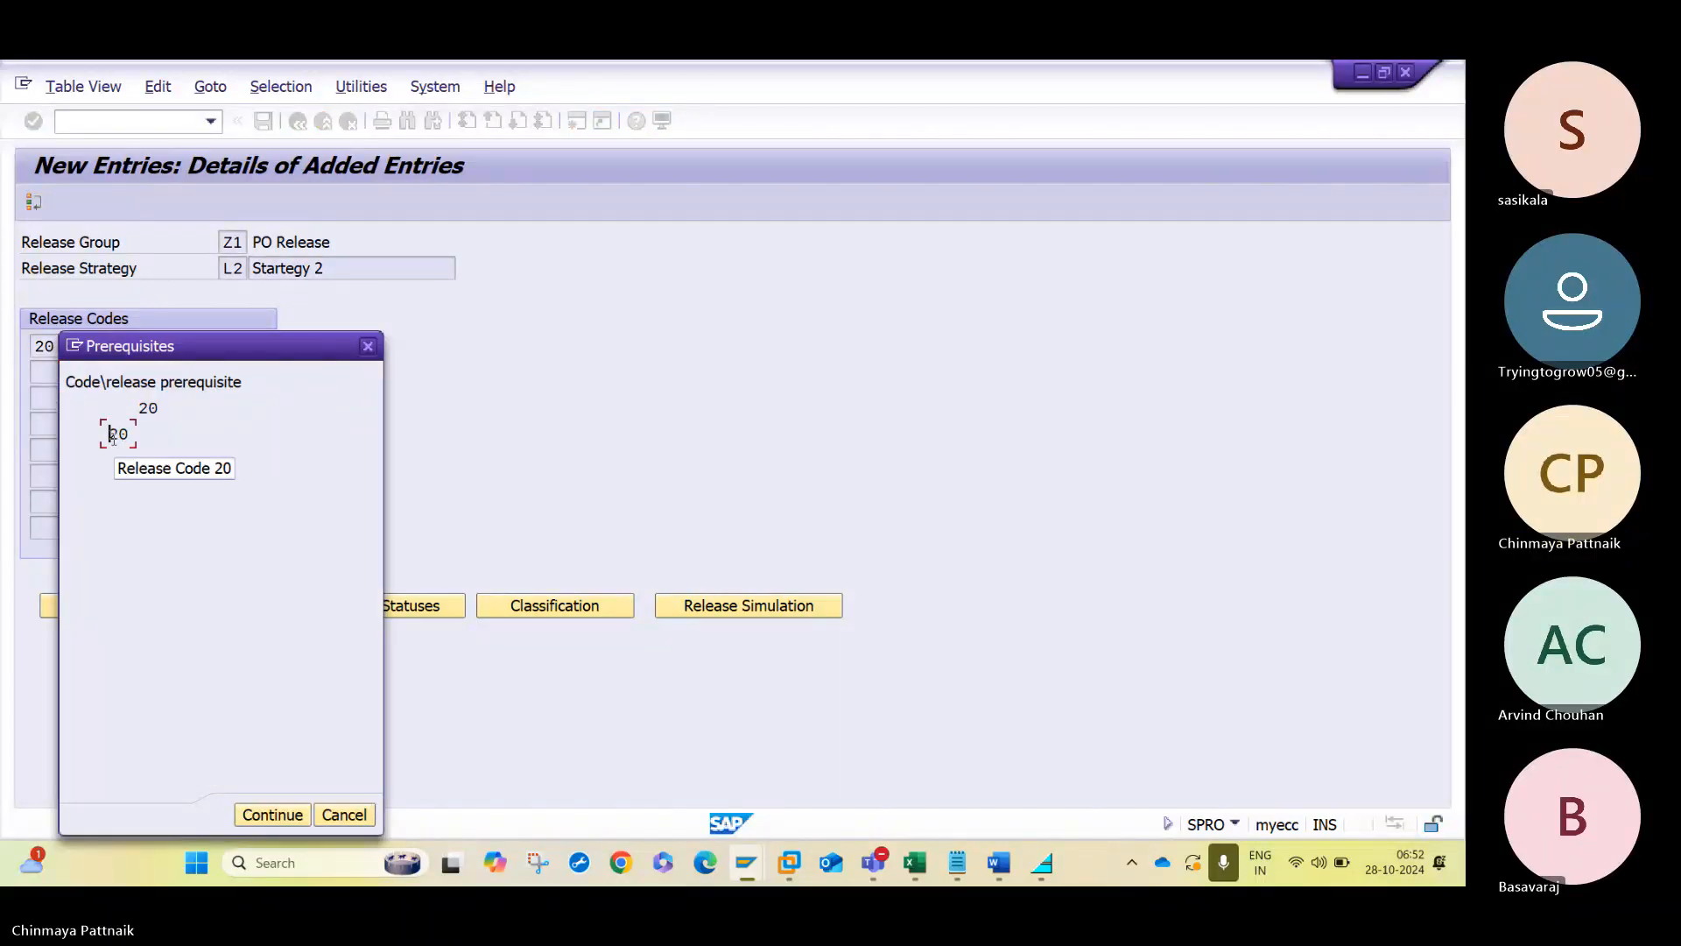
click(286, 814)
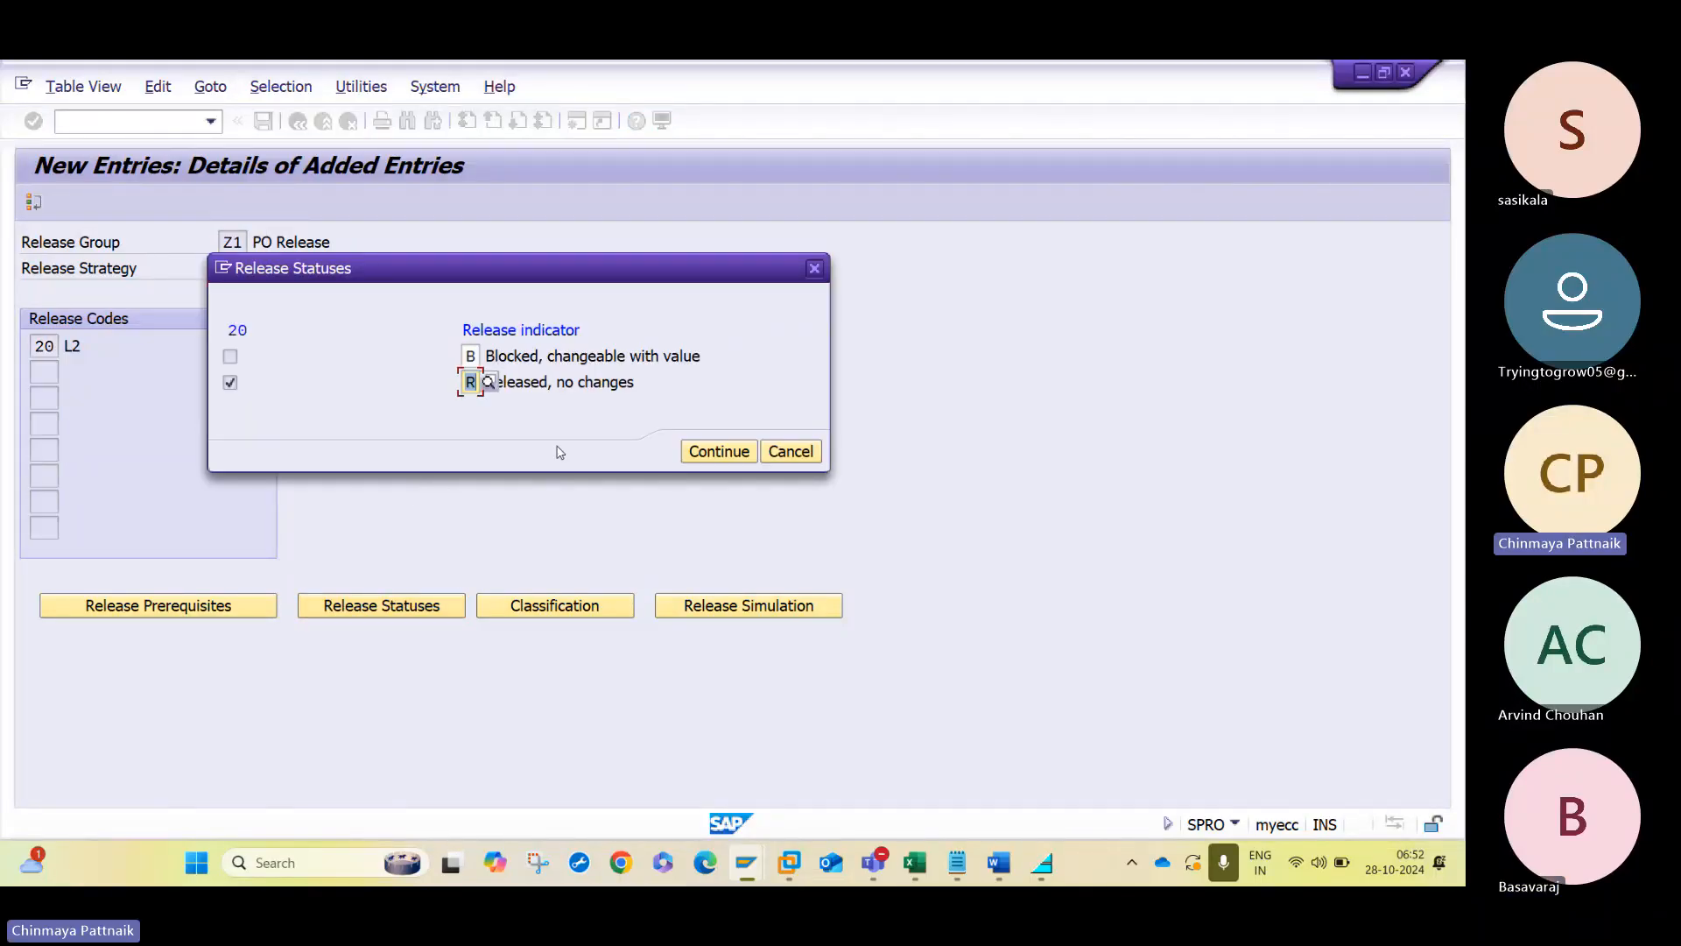
click(716, 452)
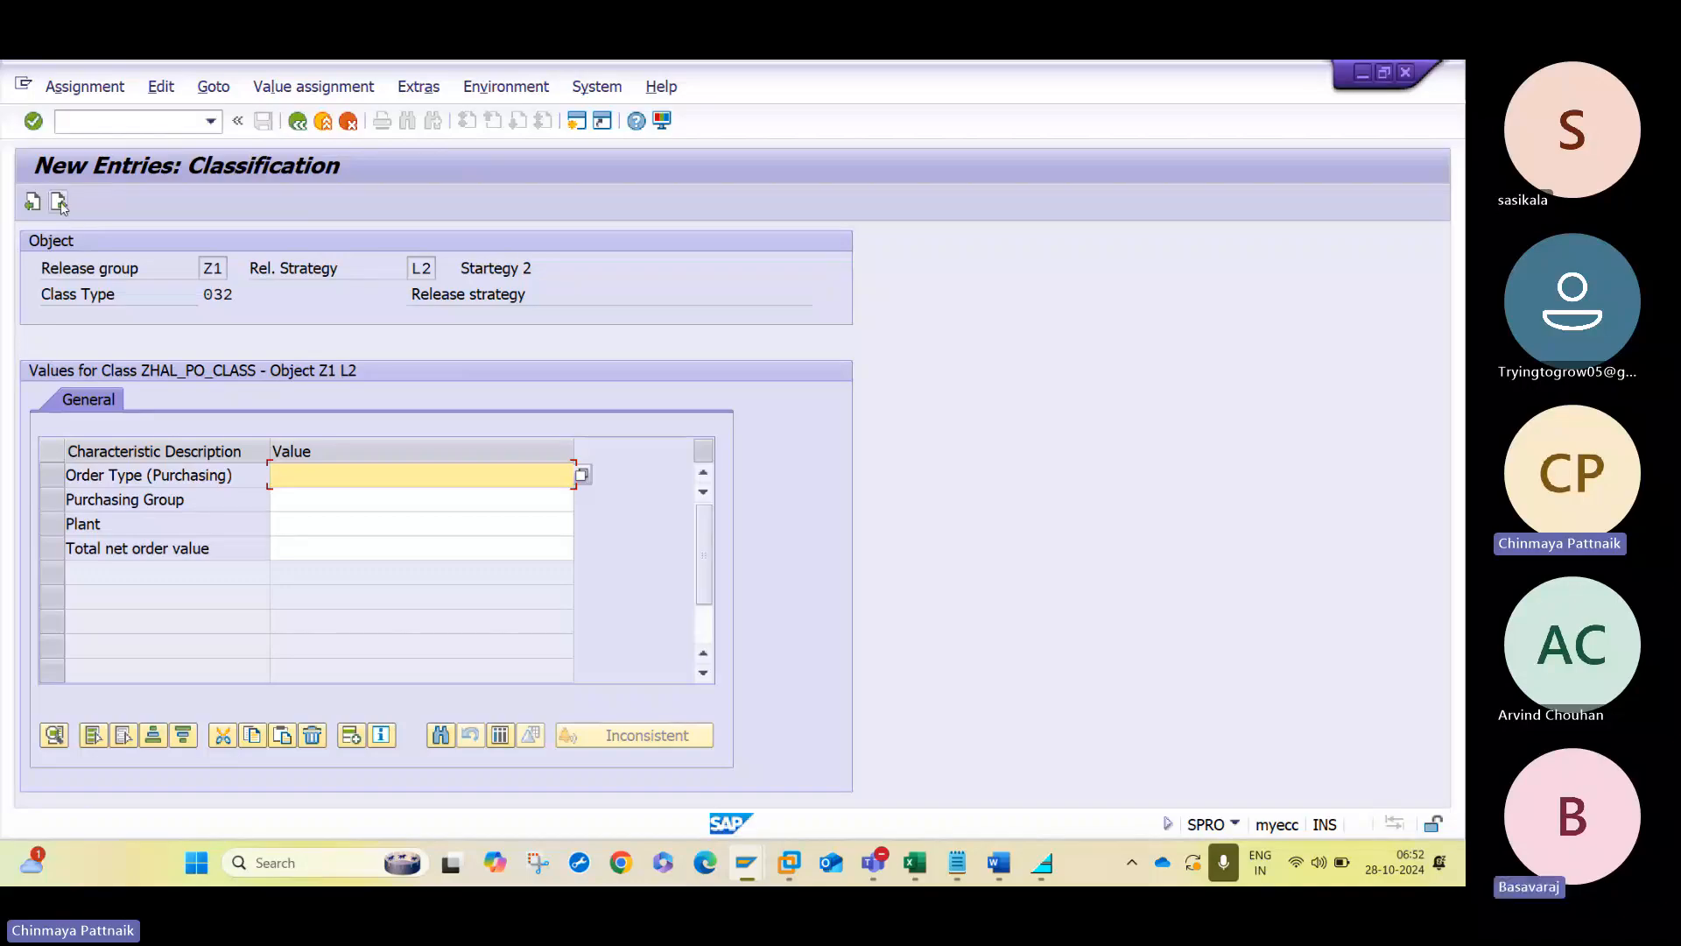
- Check the classification and release simulation of strategy L2 and save the strategy
click(59, 203)
click(749, 605)
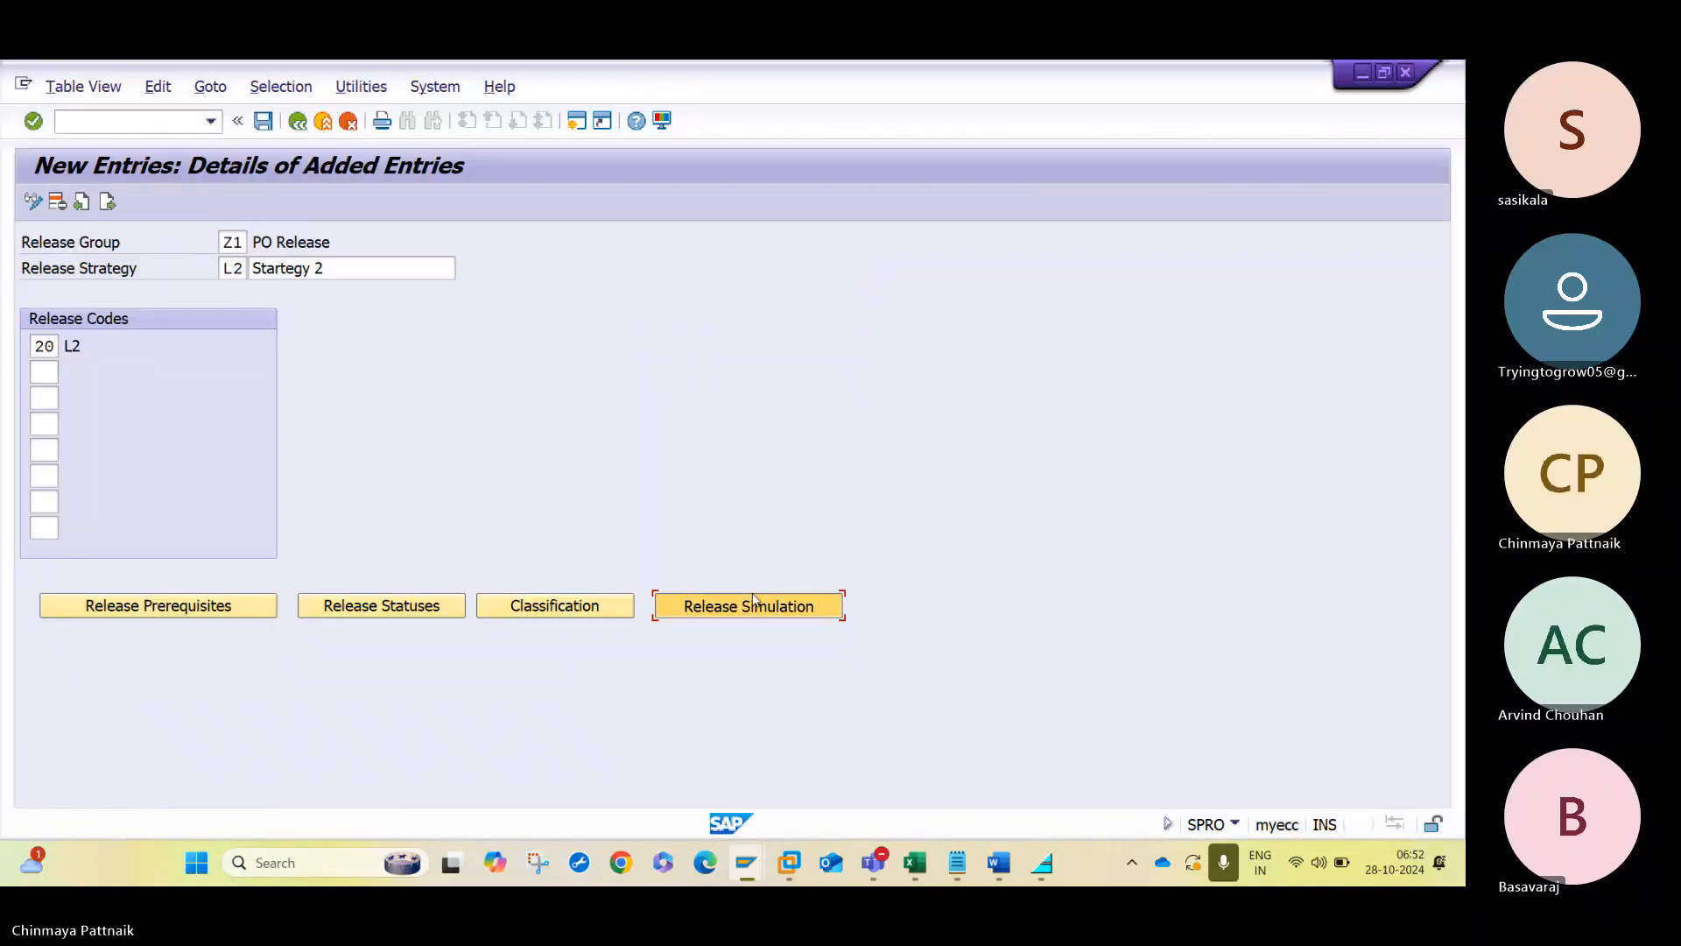
click(652, 556)
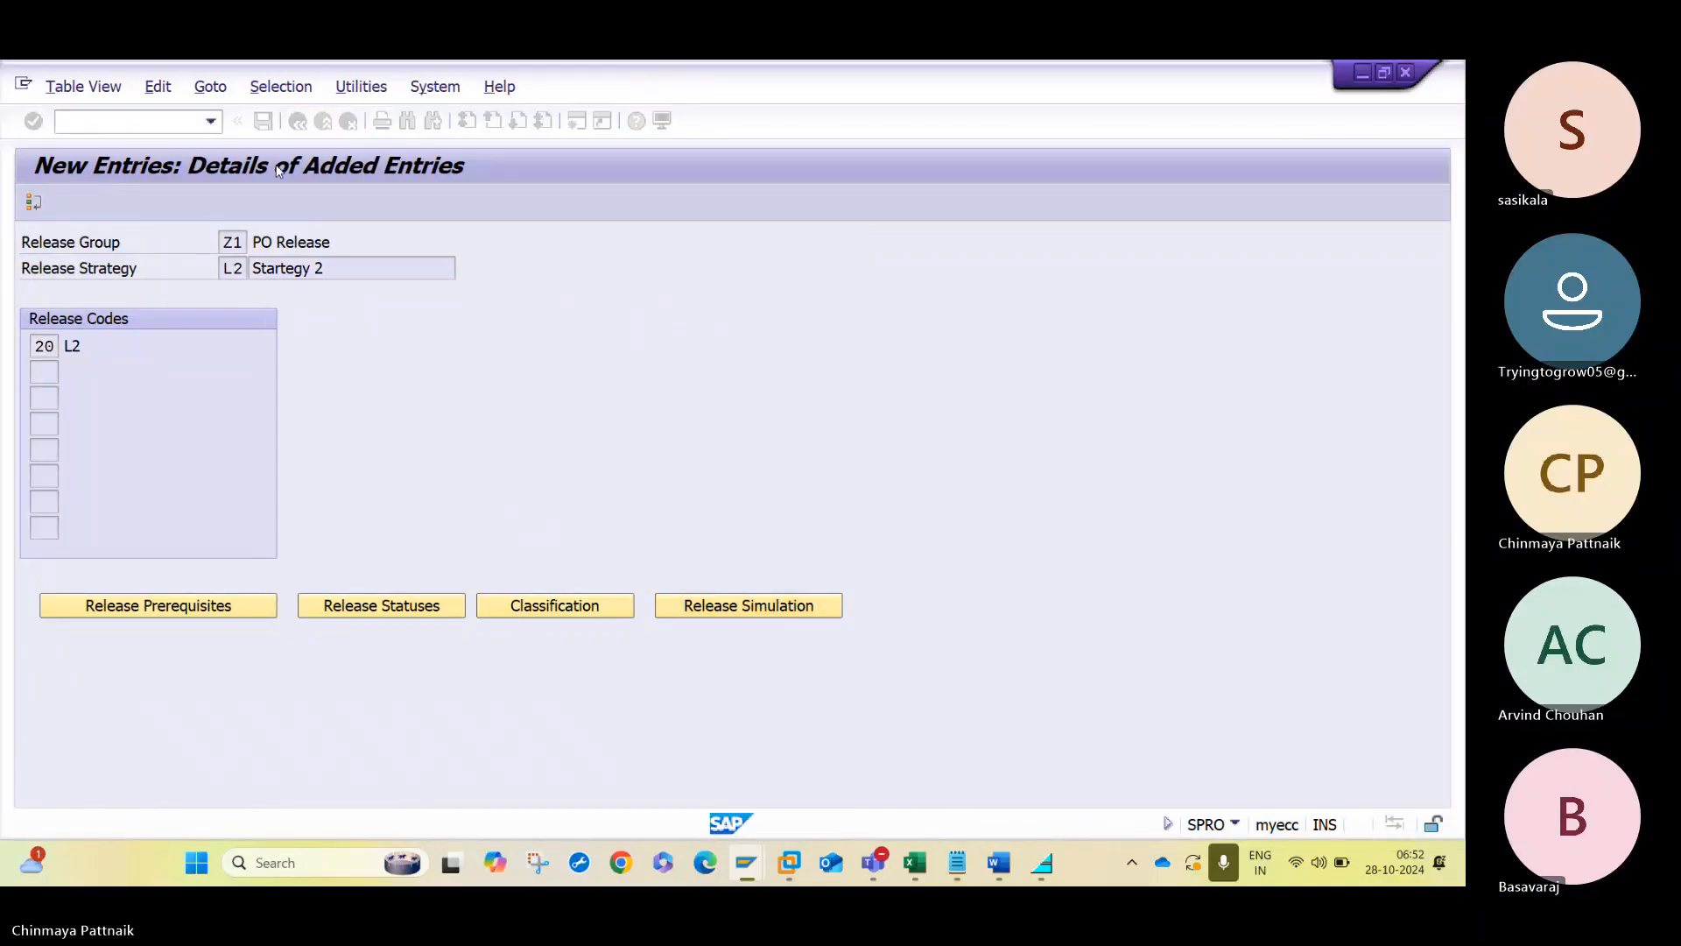
key(ctrl+s)
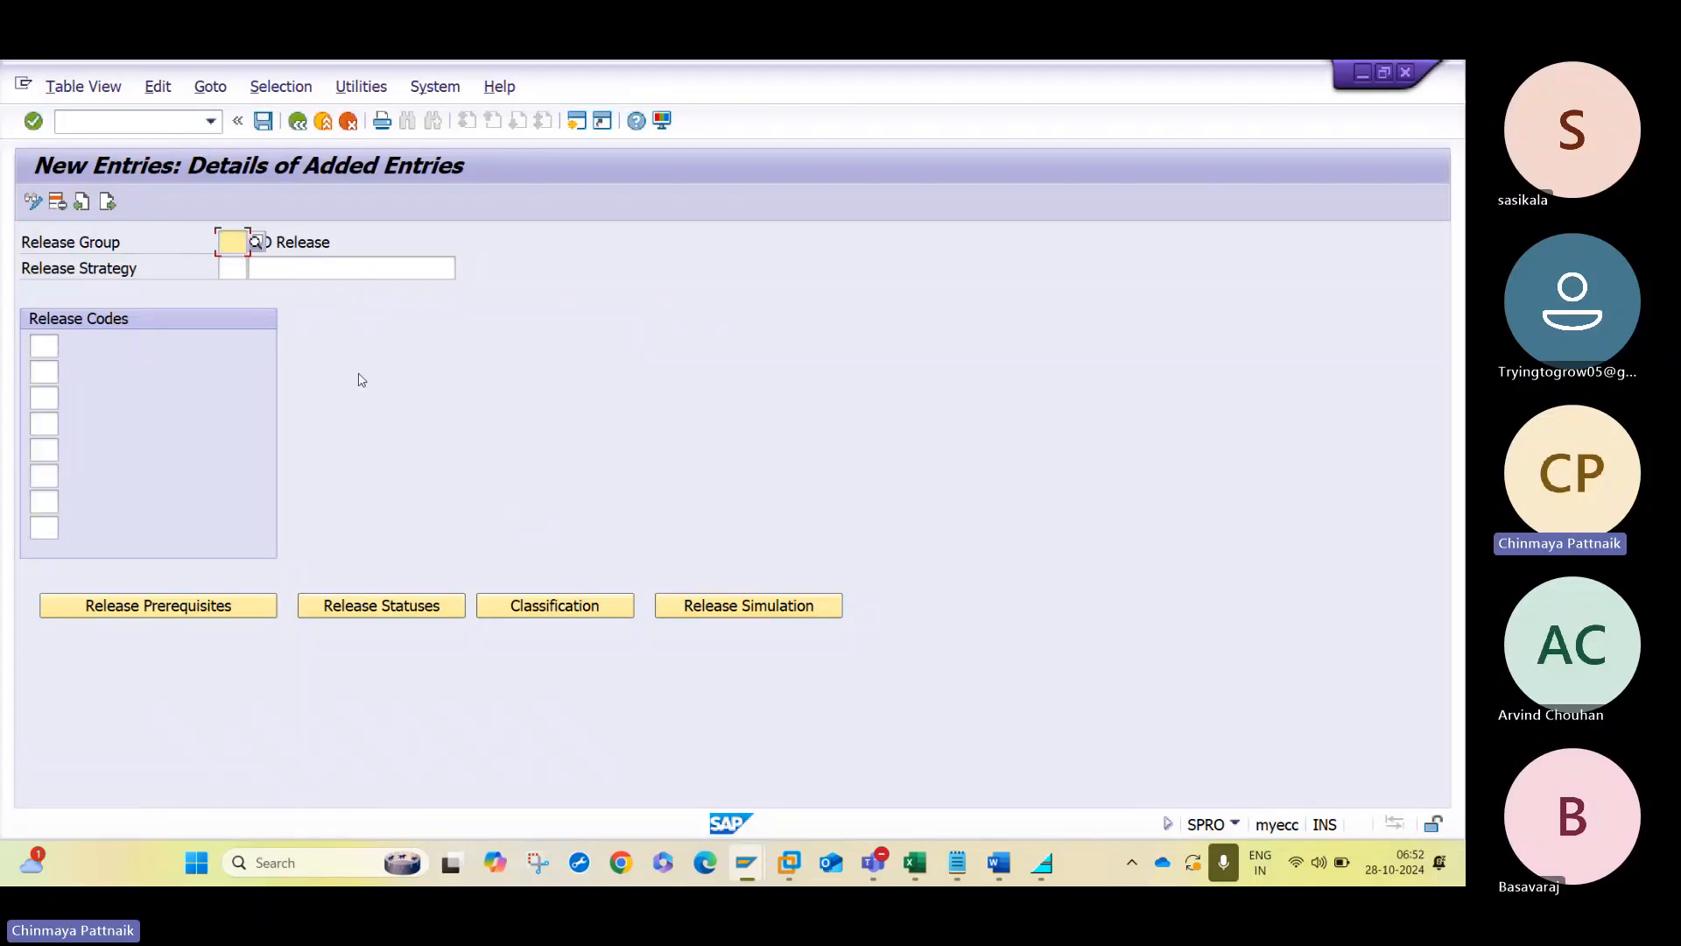
- Create a further strategy entry for release group Z1, named L3 with the description Startegy 3
key(Tab)
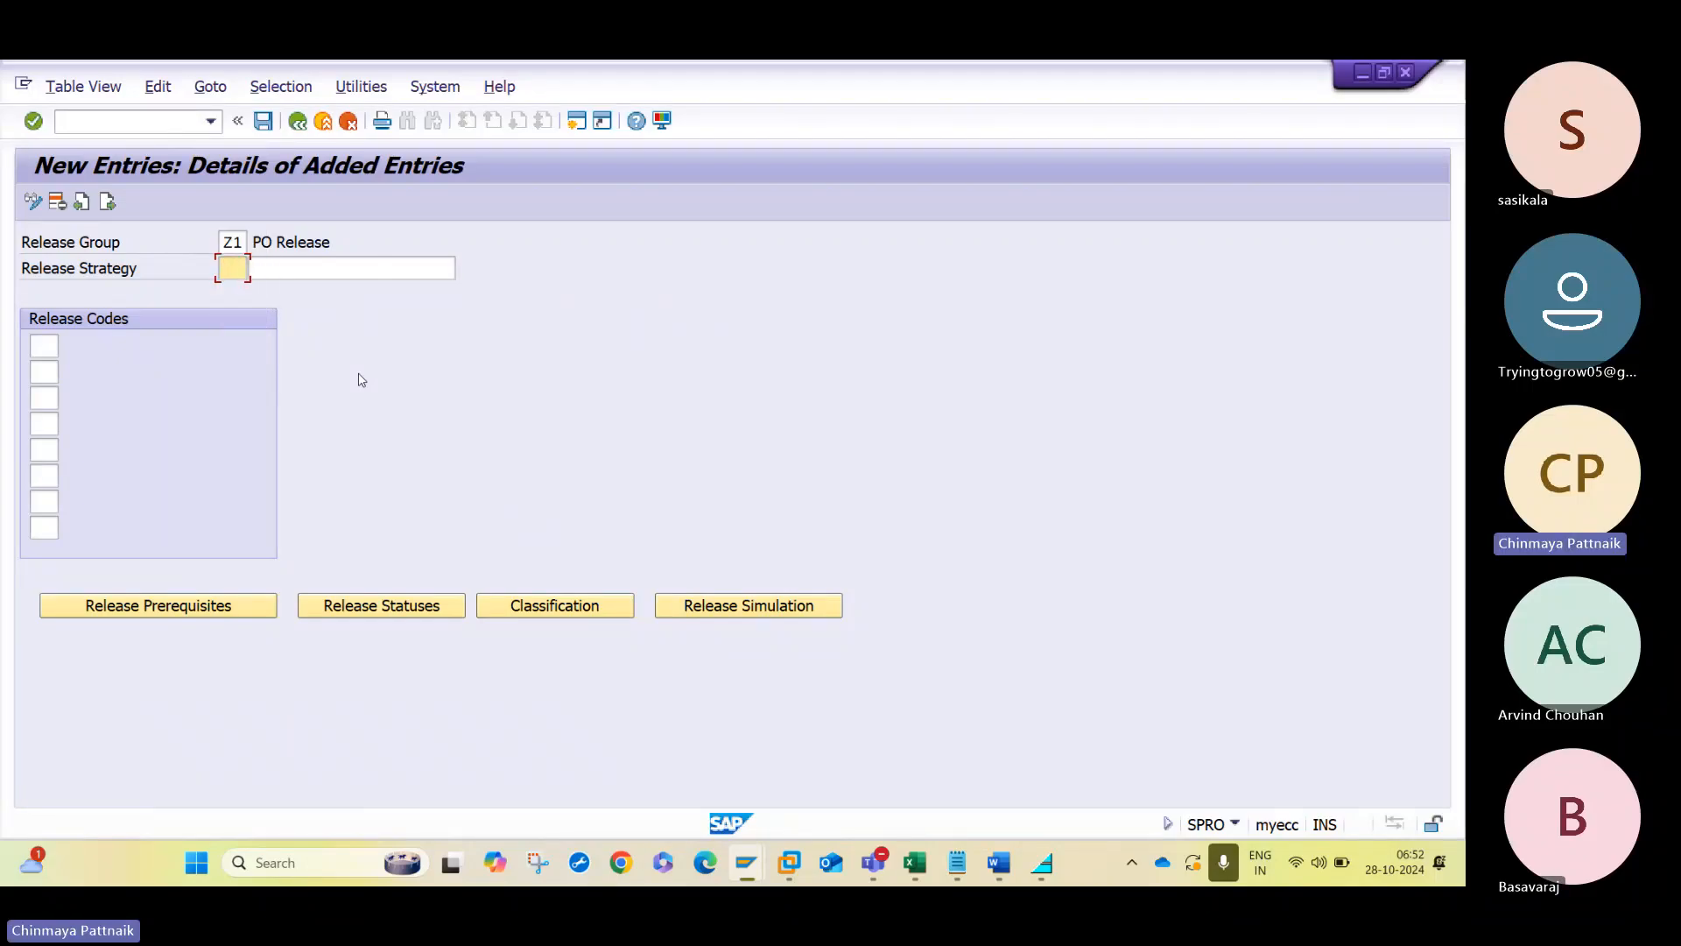
key(BackSpace)
text(L3)
key(Tab)
key(BackSpace)
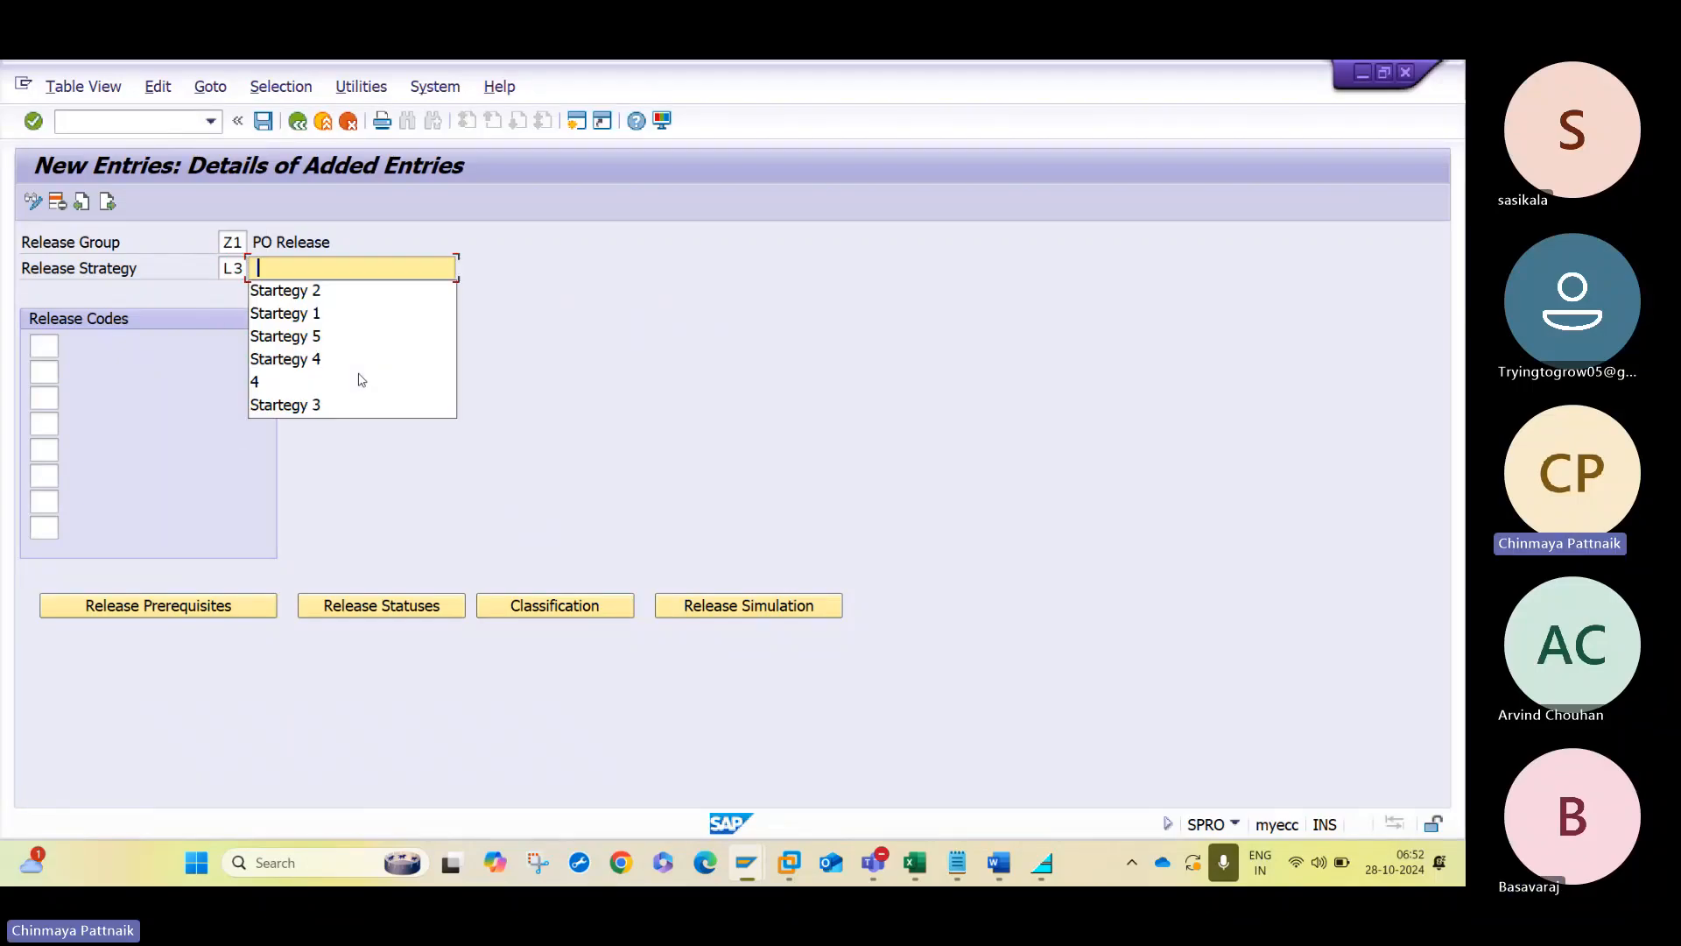
key(Down)
key(Down)
key(Down)
key(Down)
key(Down)
key(Down)
key(Tab)
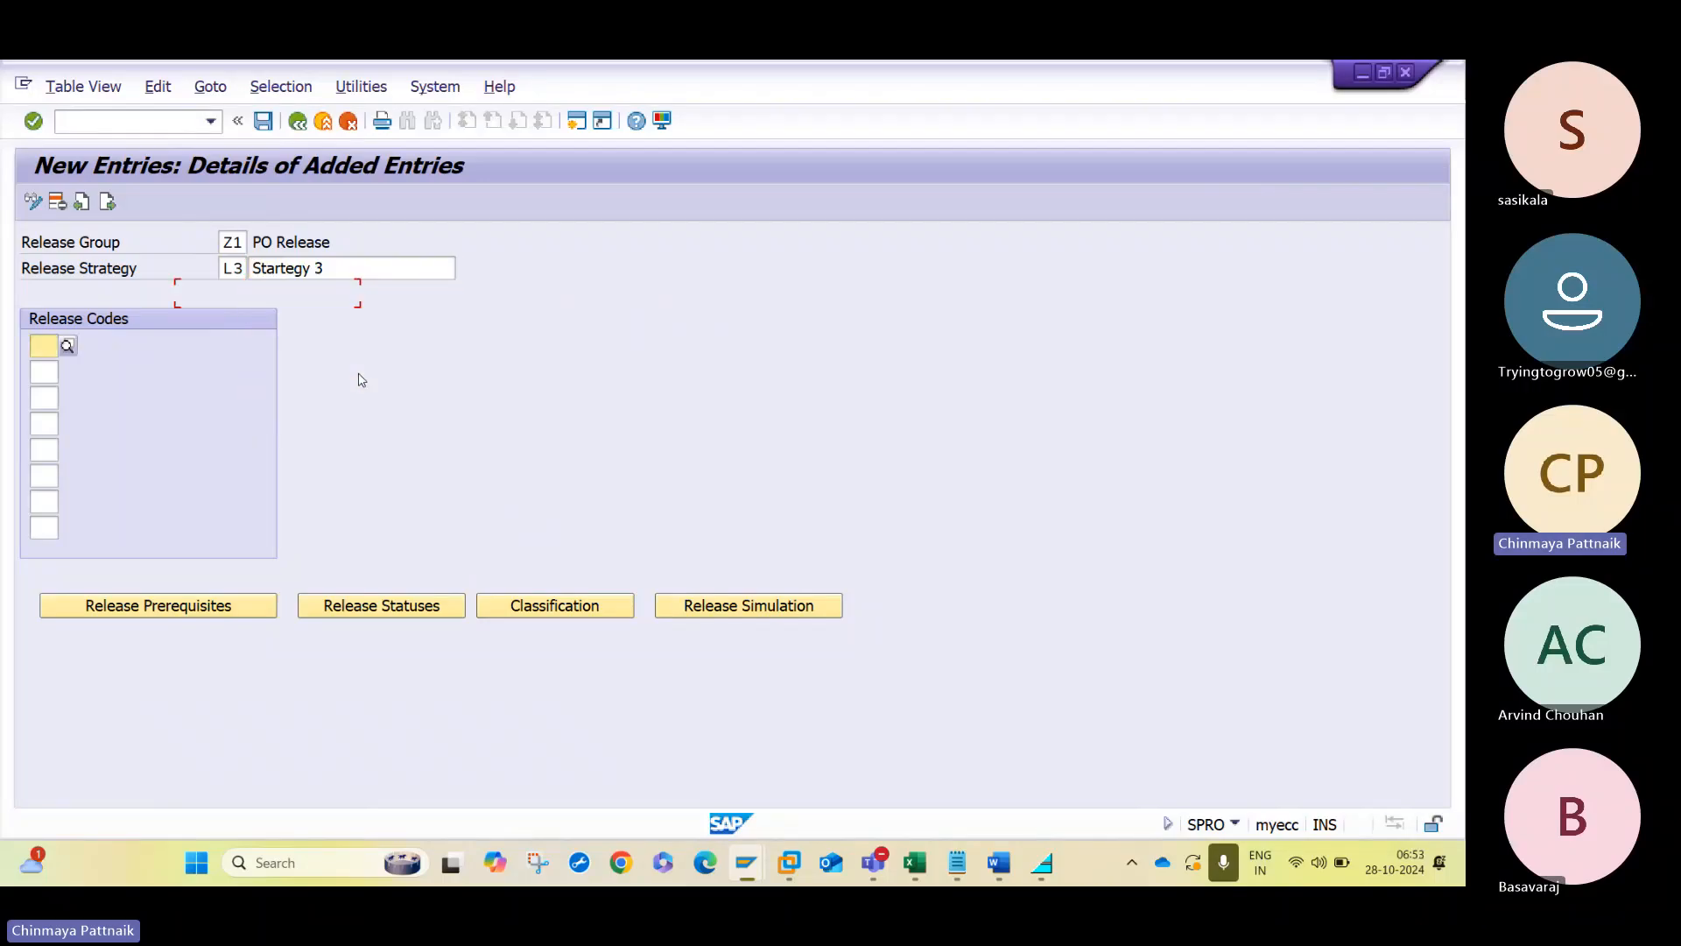
- Assign release code 30 to strategy L3 and accept its release prerequisite and release statuses with indicators B and R
text(30)
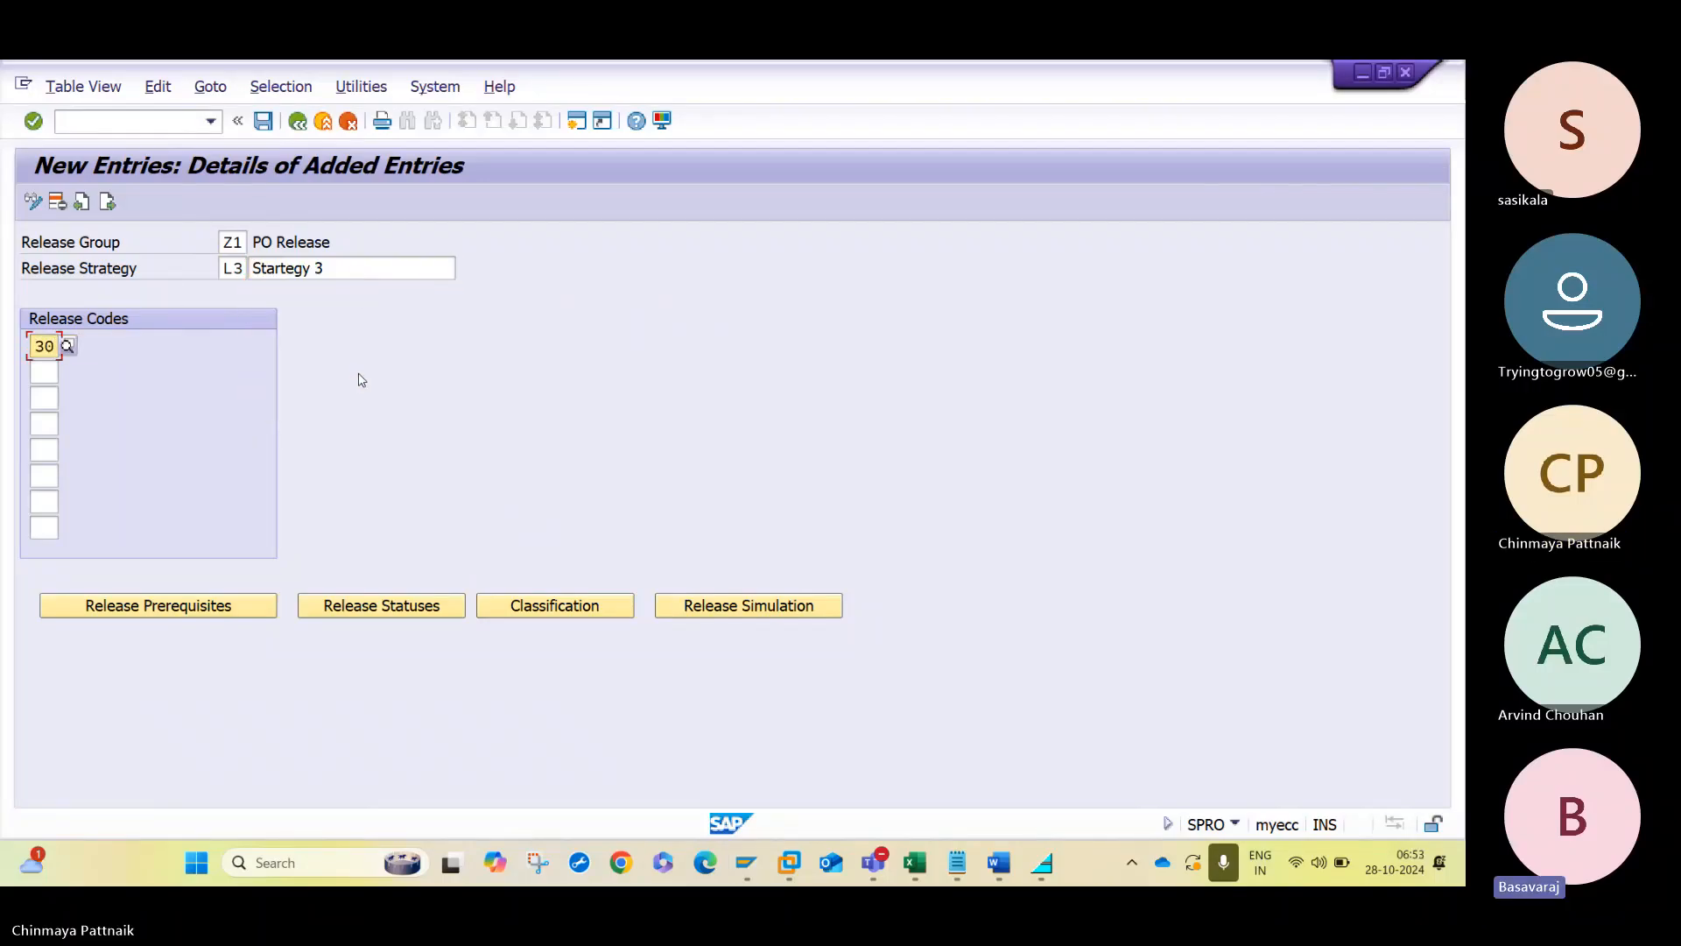
key(Return)
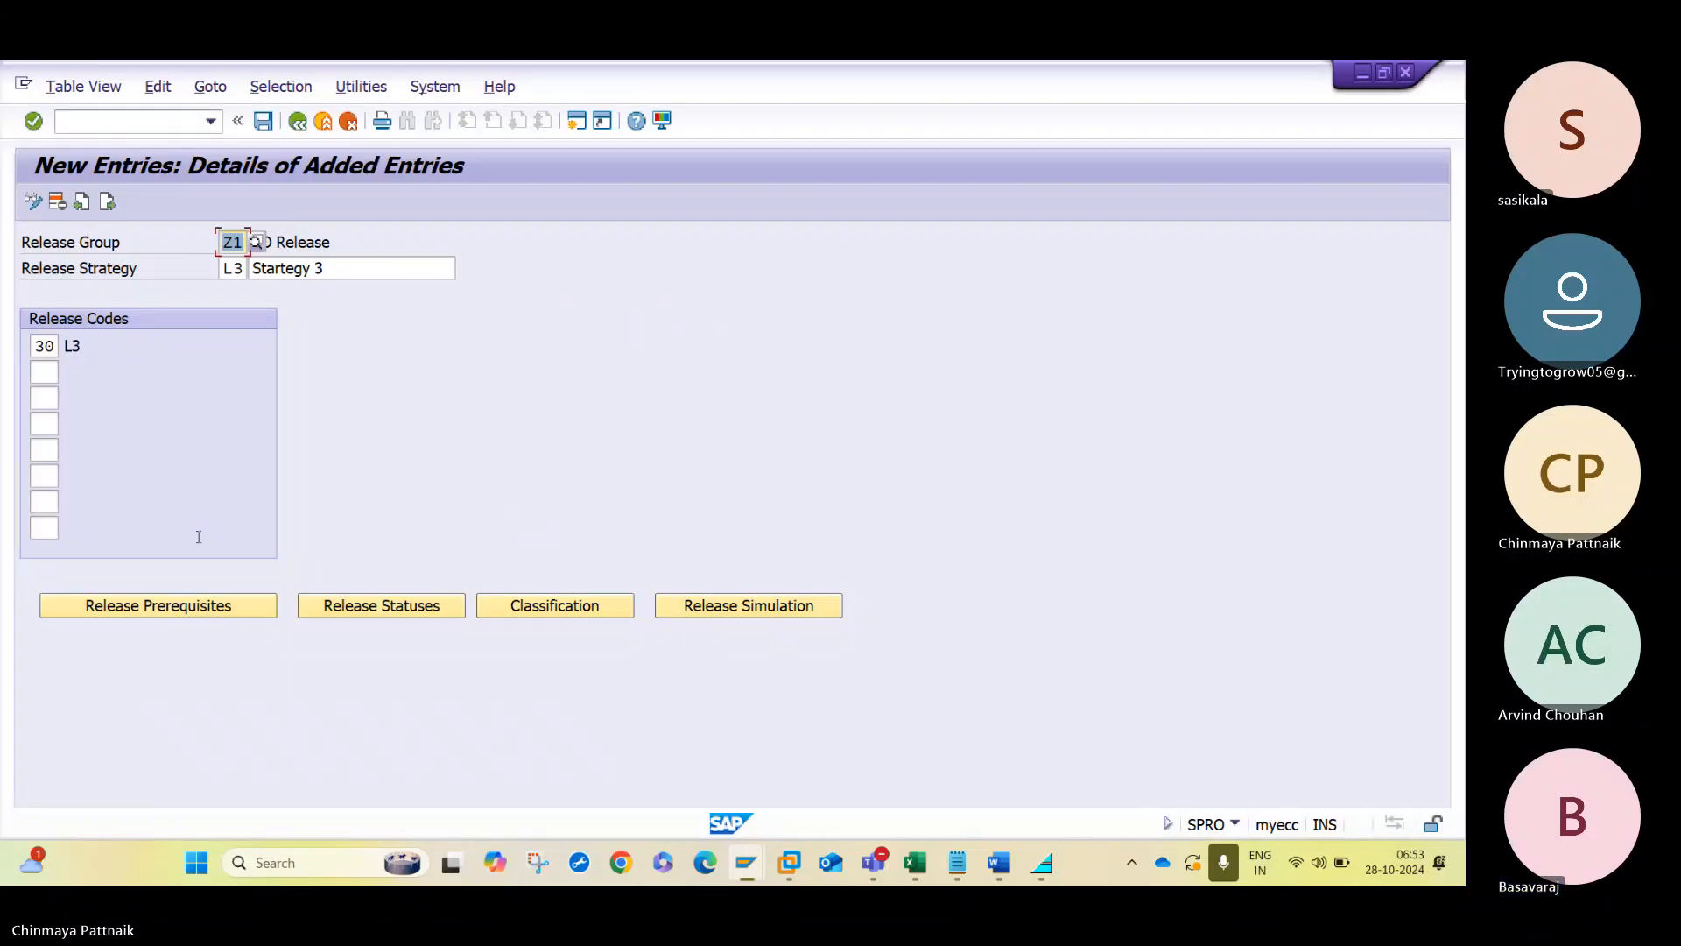
click(183, 604)
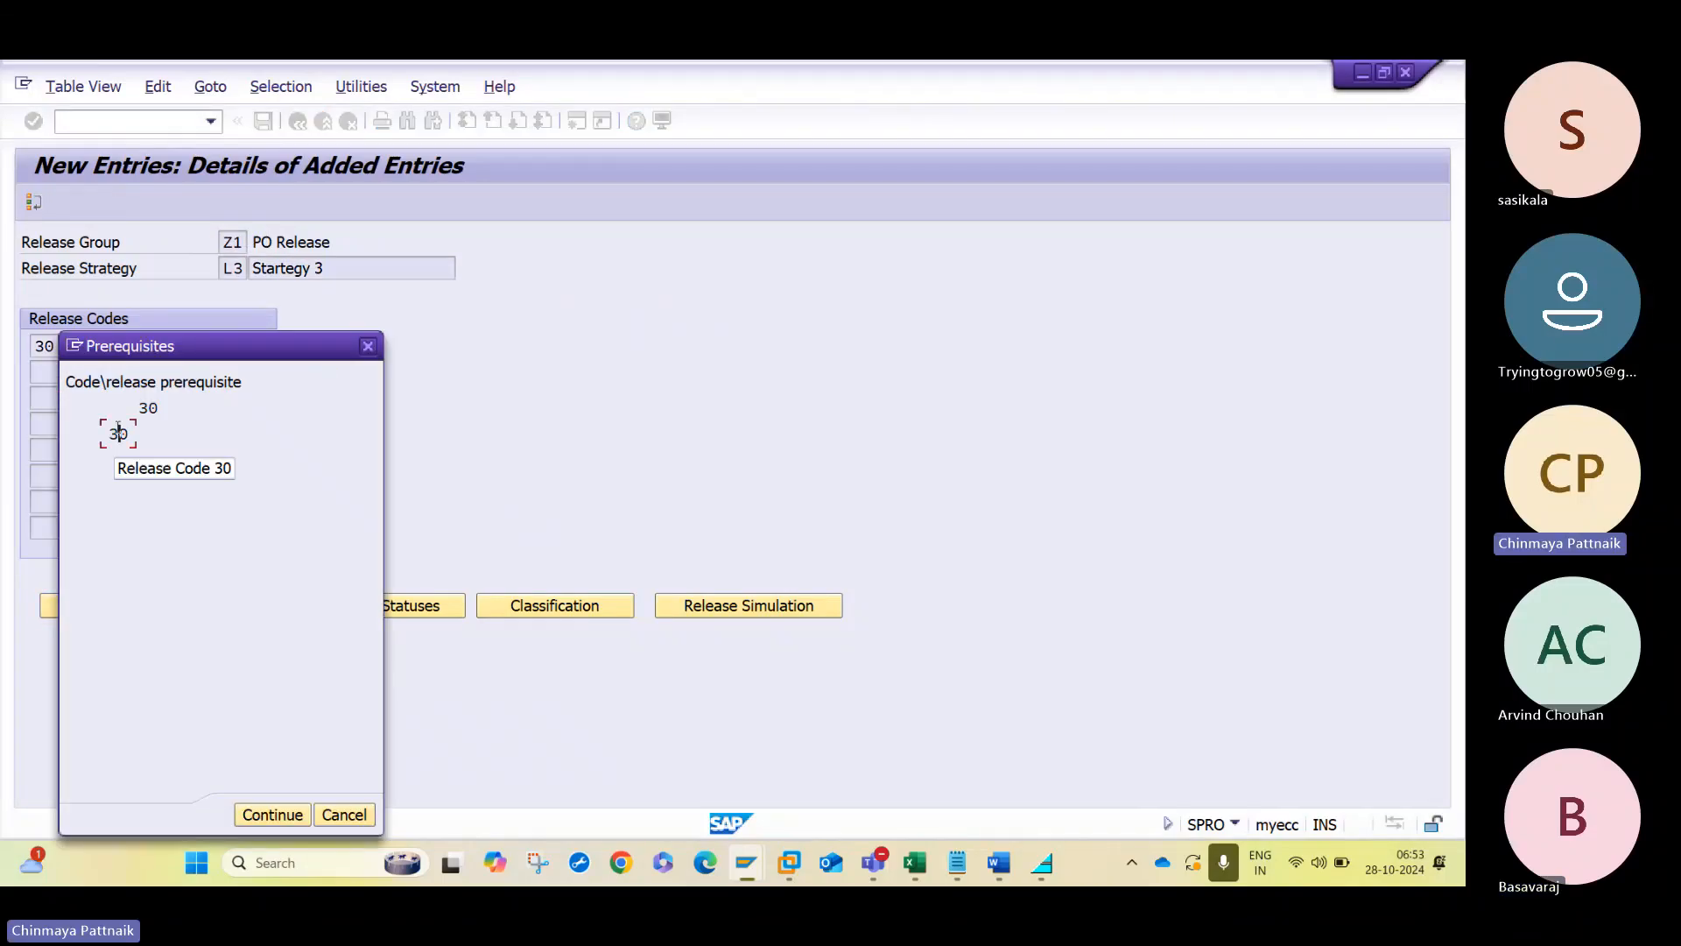
click(279, 815)
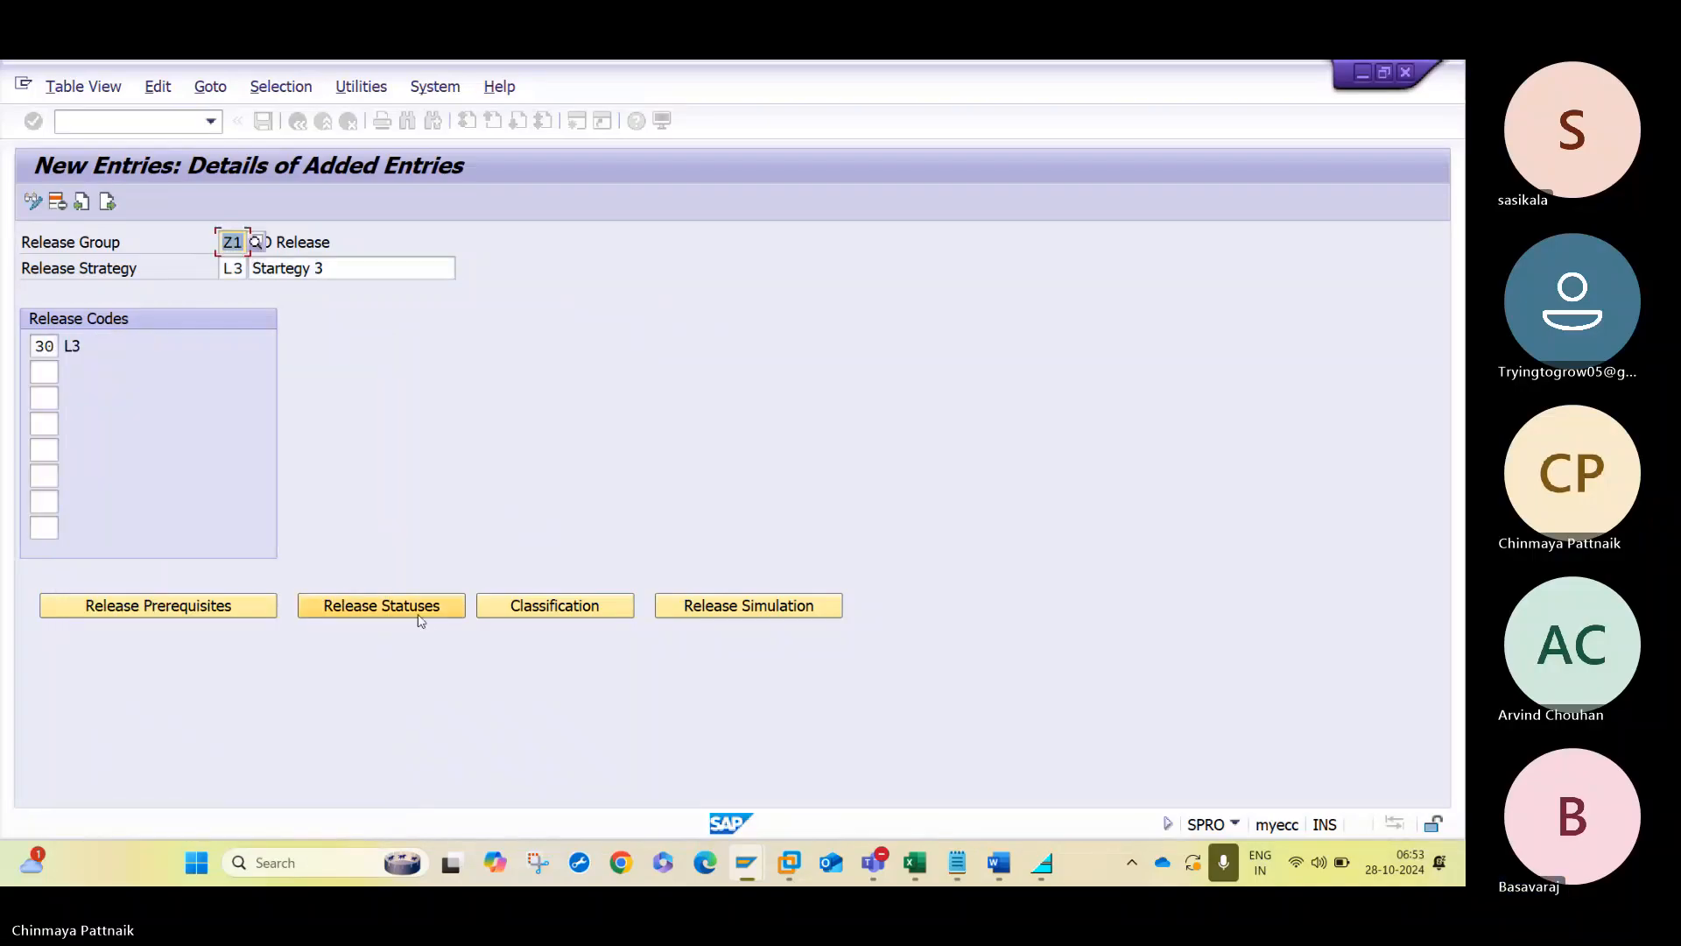
click(415, 608)
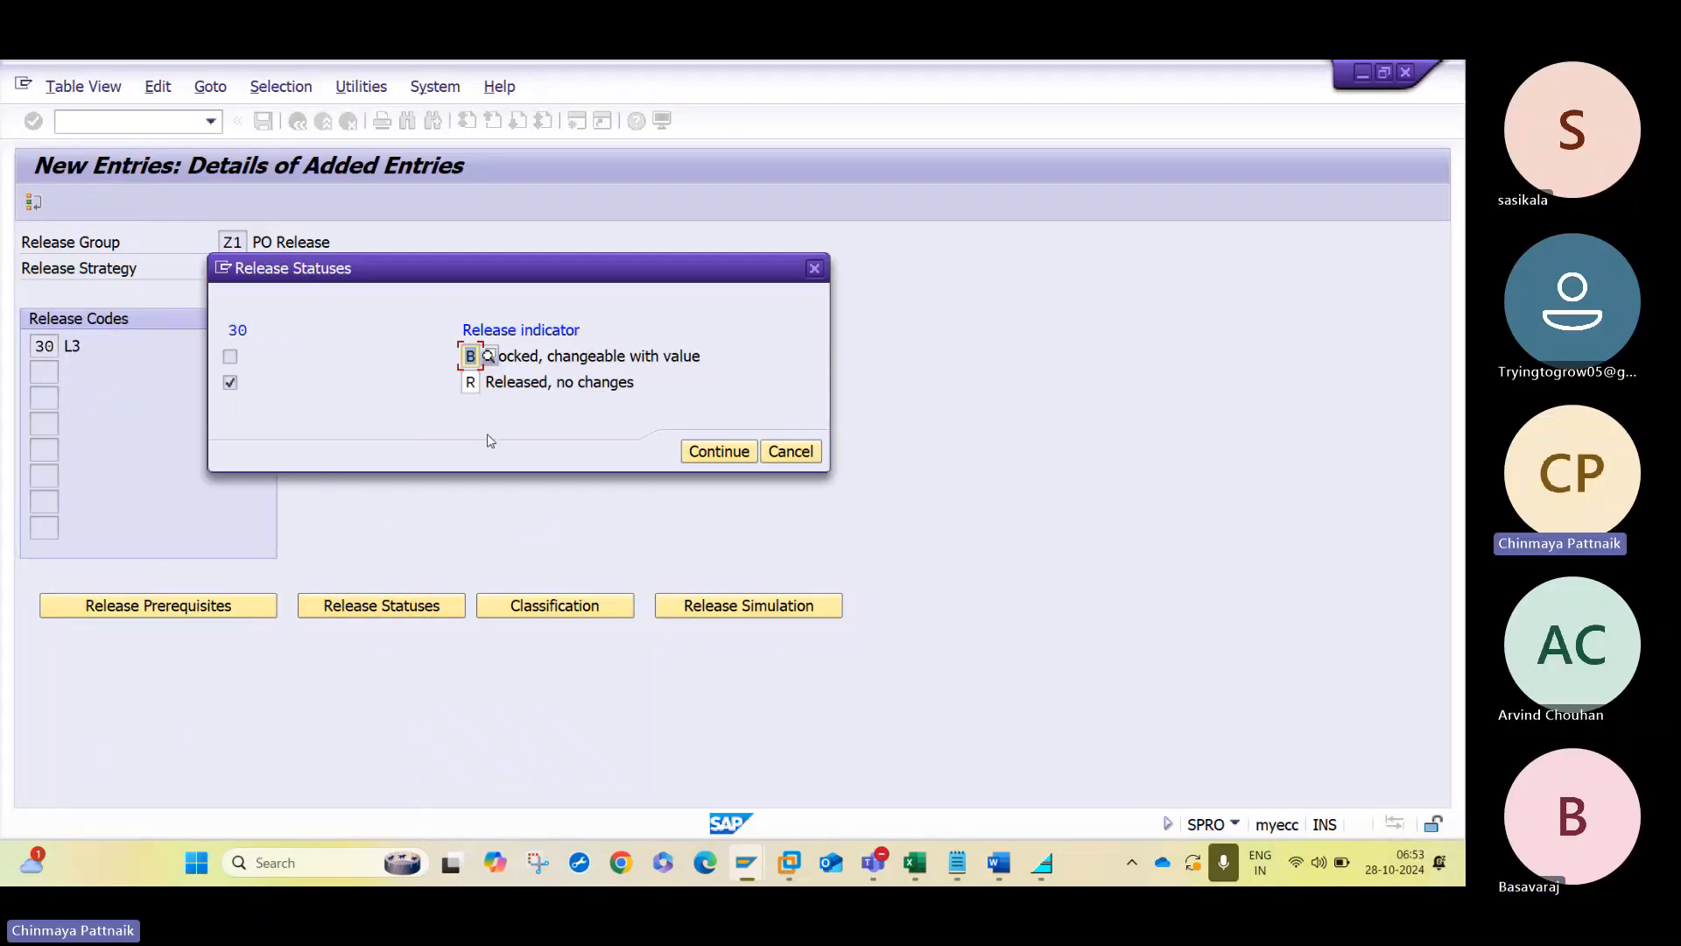
click(719, 451)
- Check the classification and release simulation of strategy L3 and save the strategy
click(596, 604)
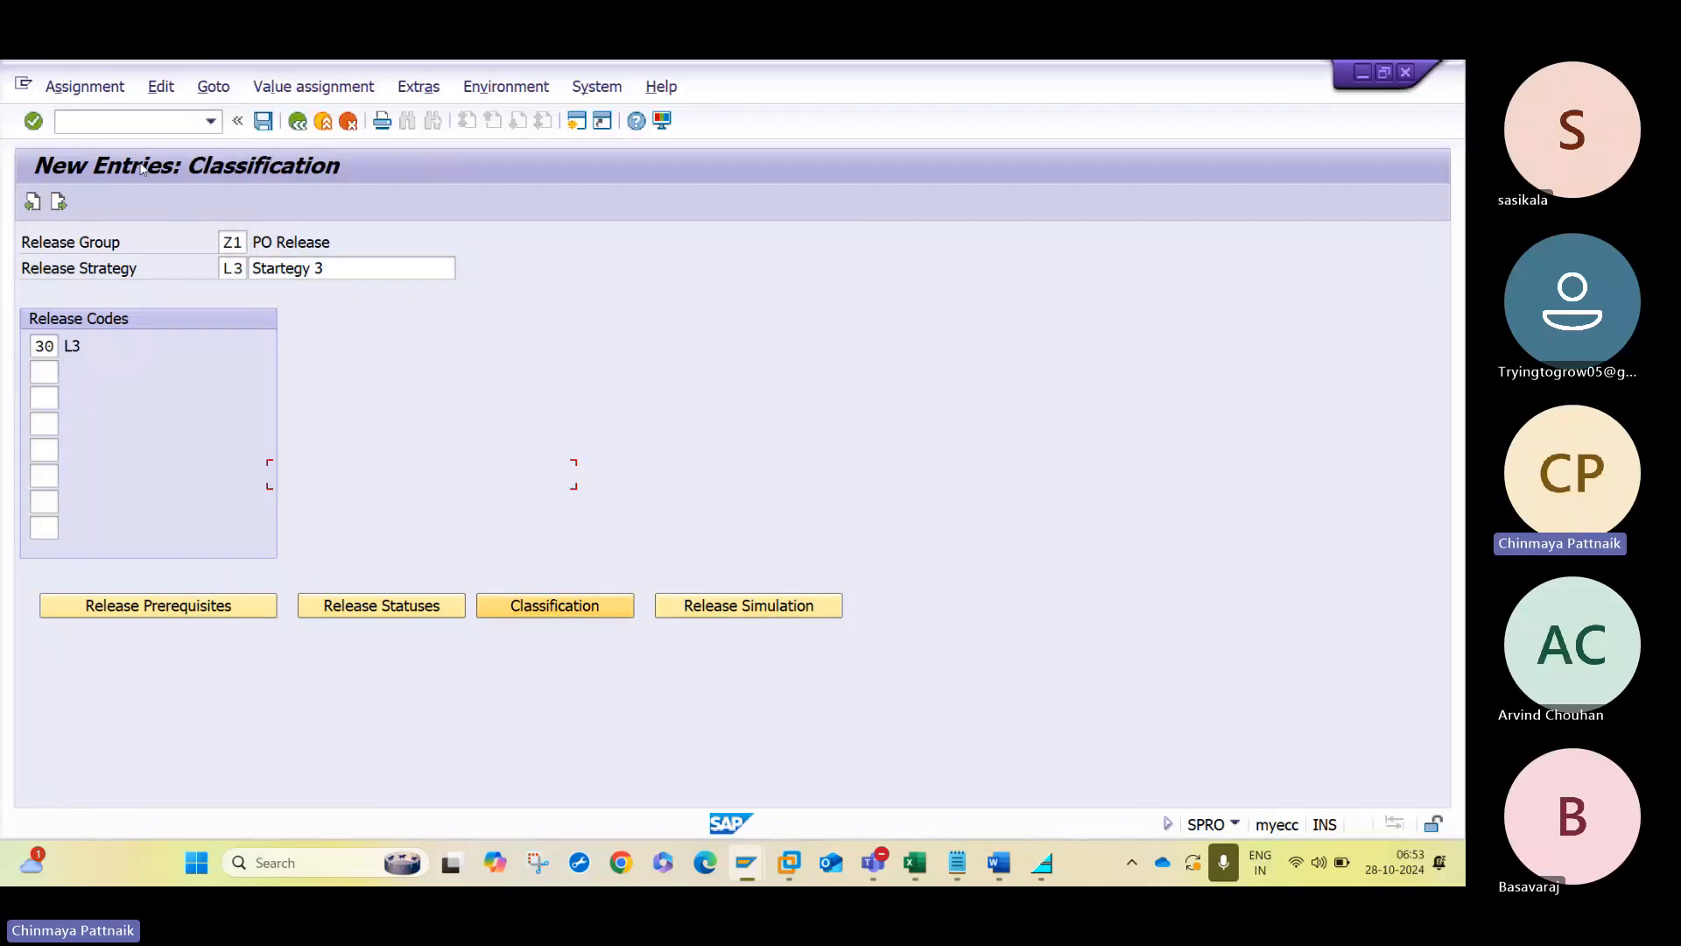
key(F3)
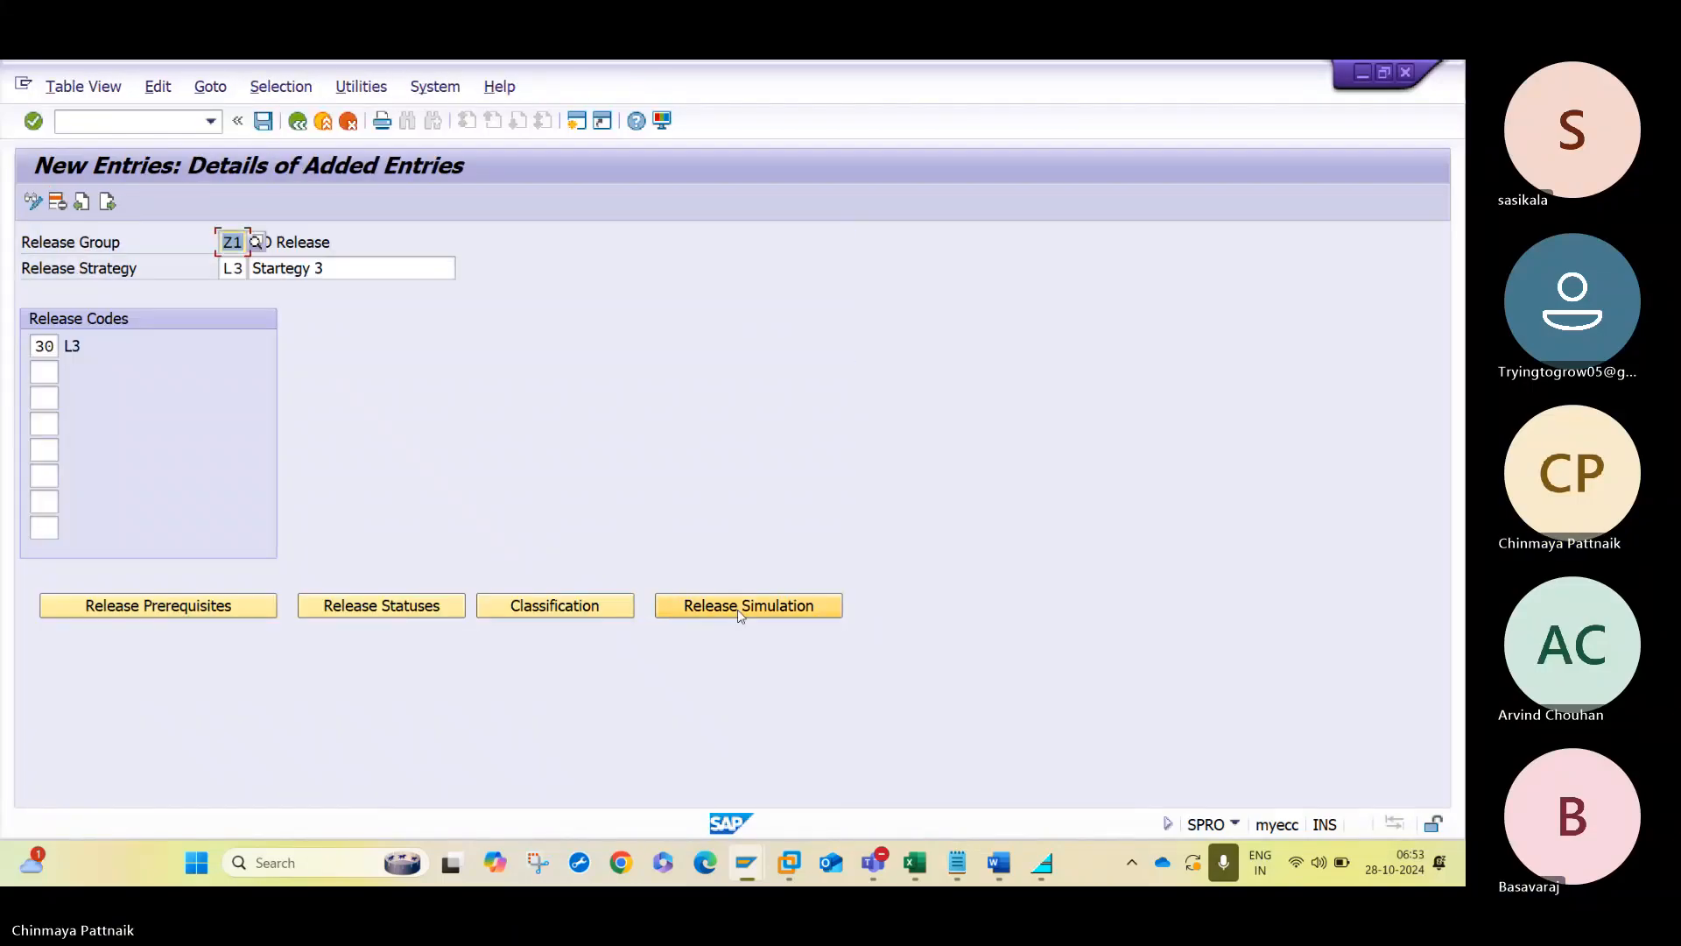
click(738, 604)
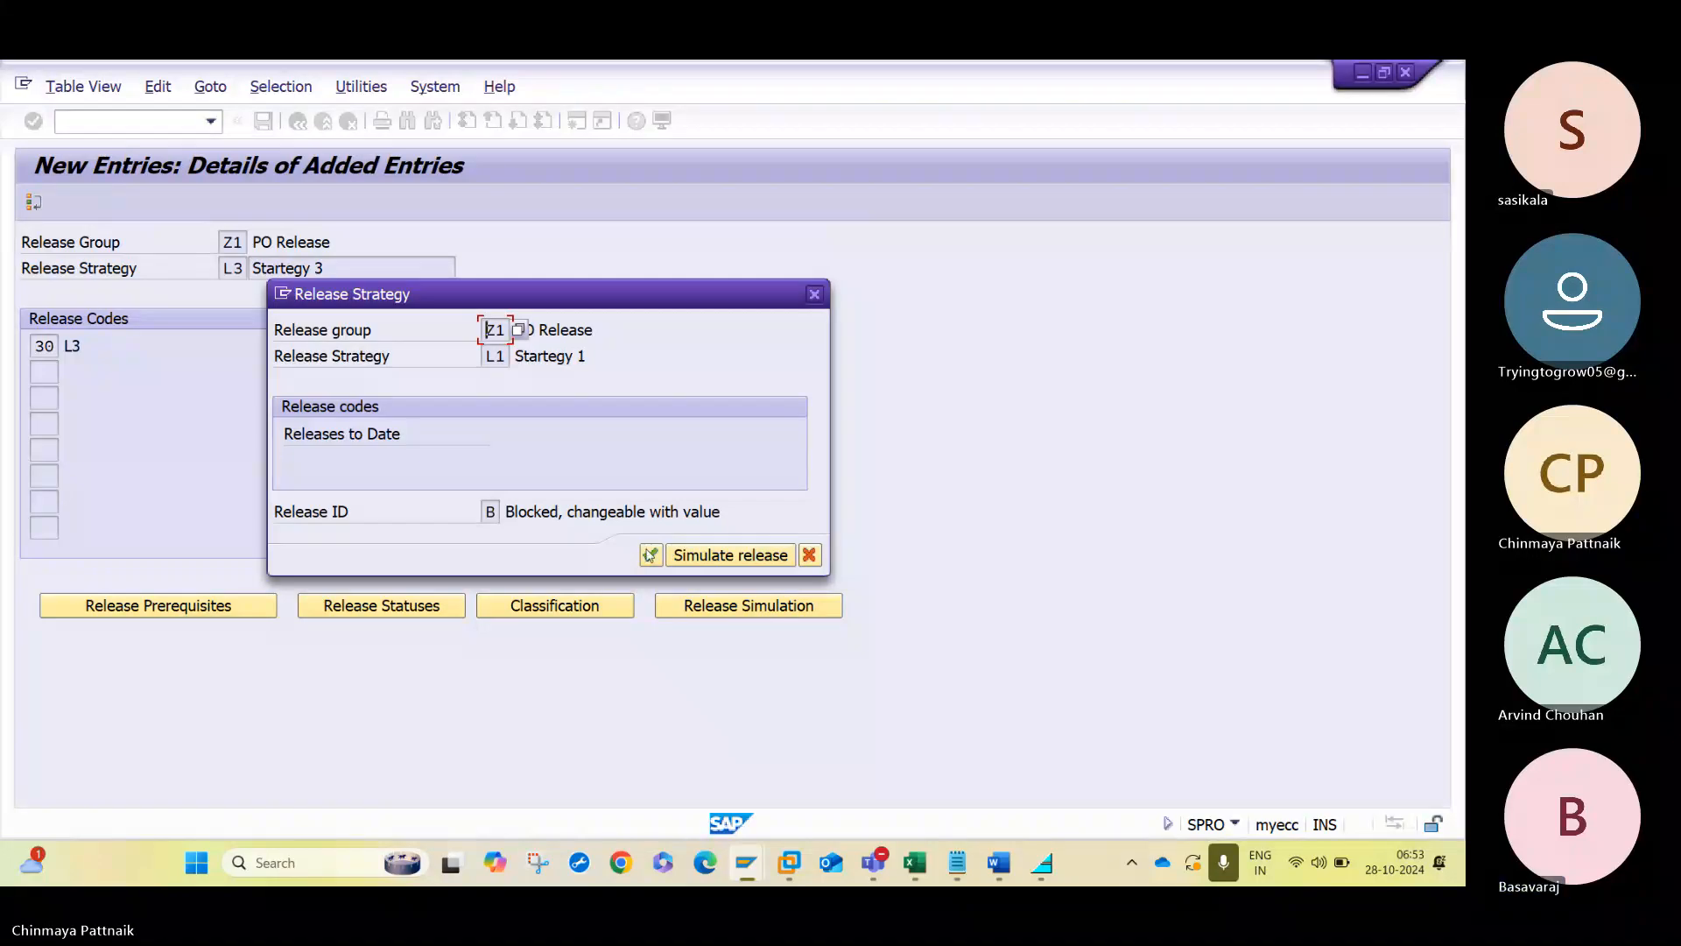
click(651, 555)
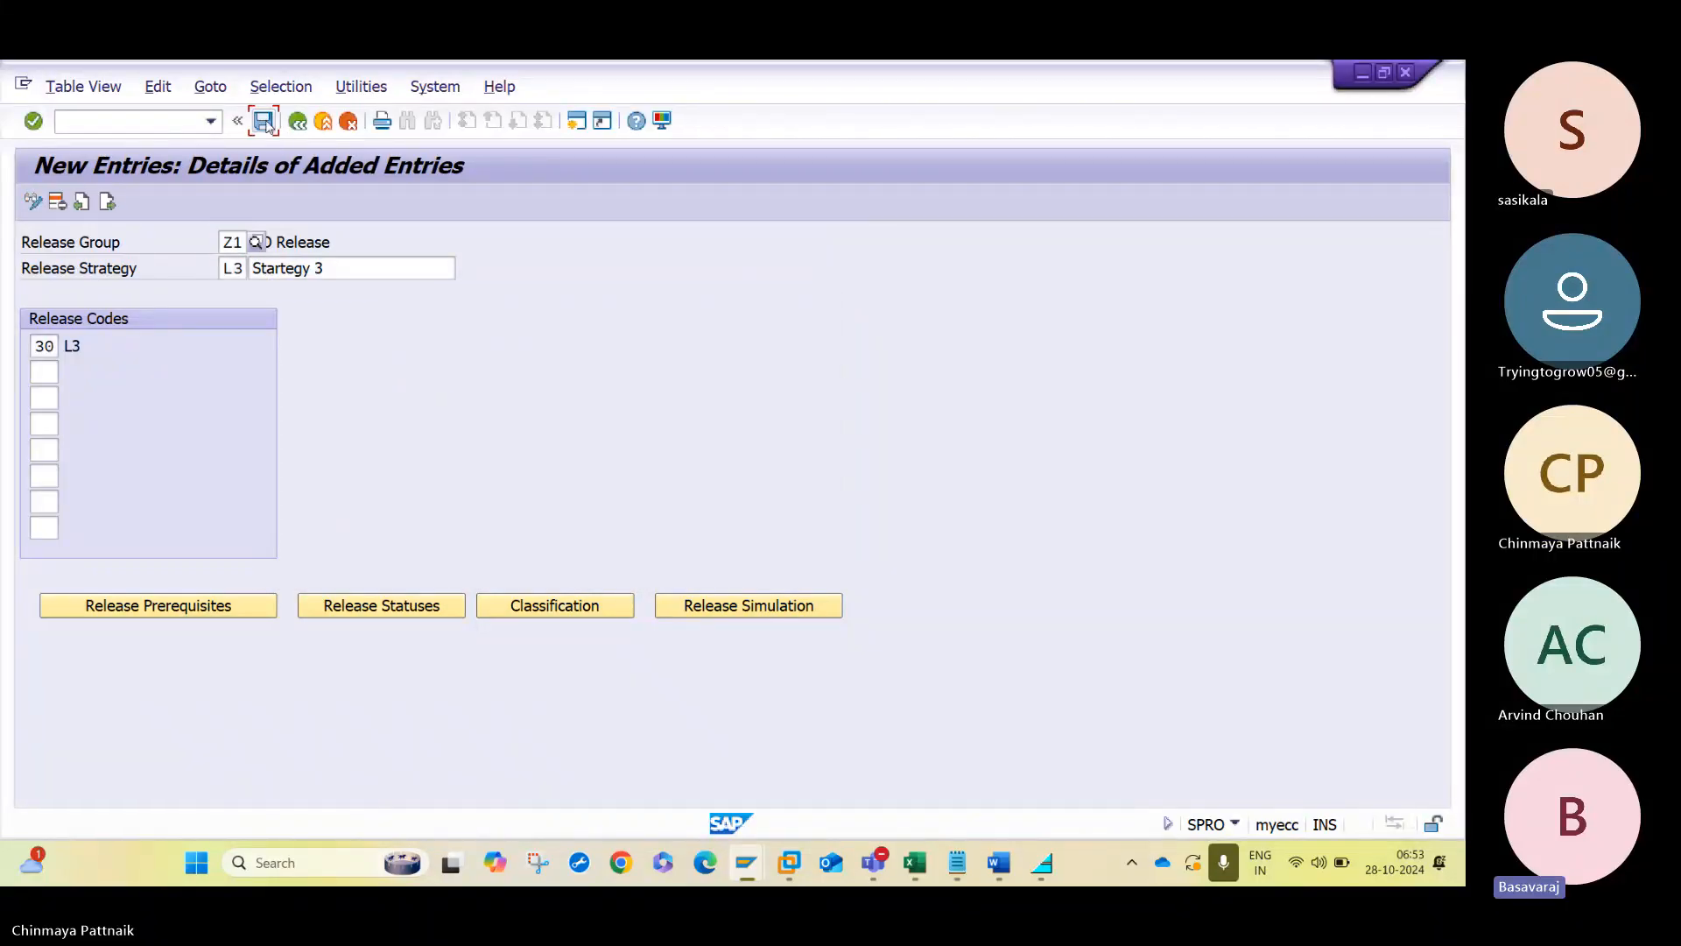
click(264, 121)
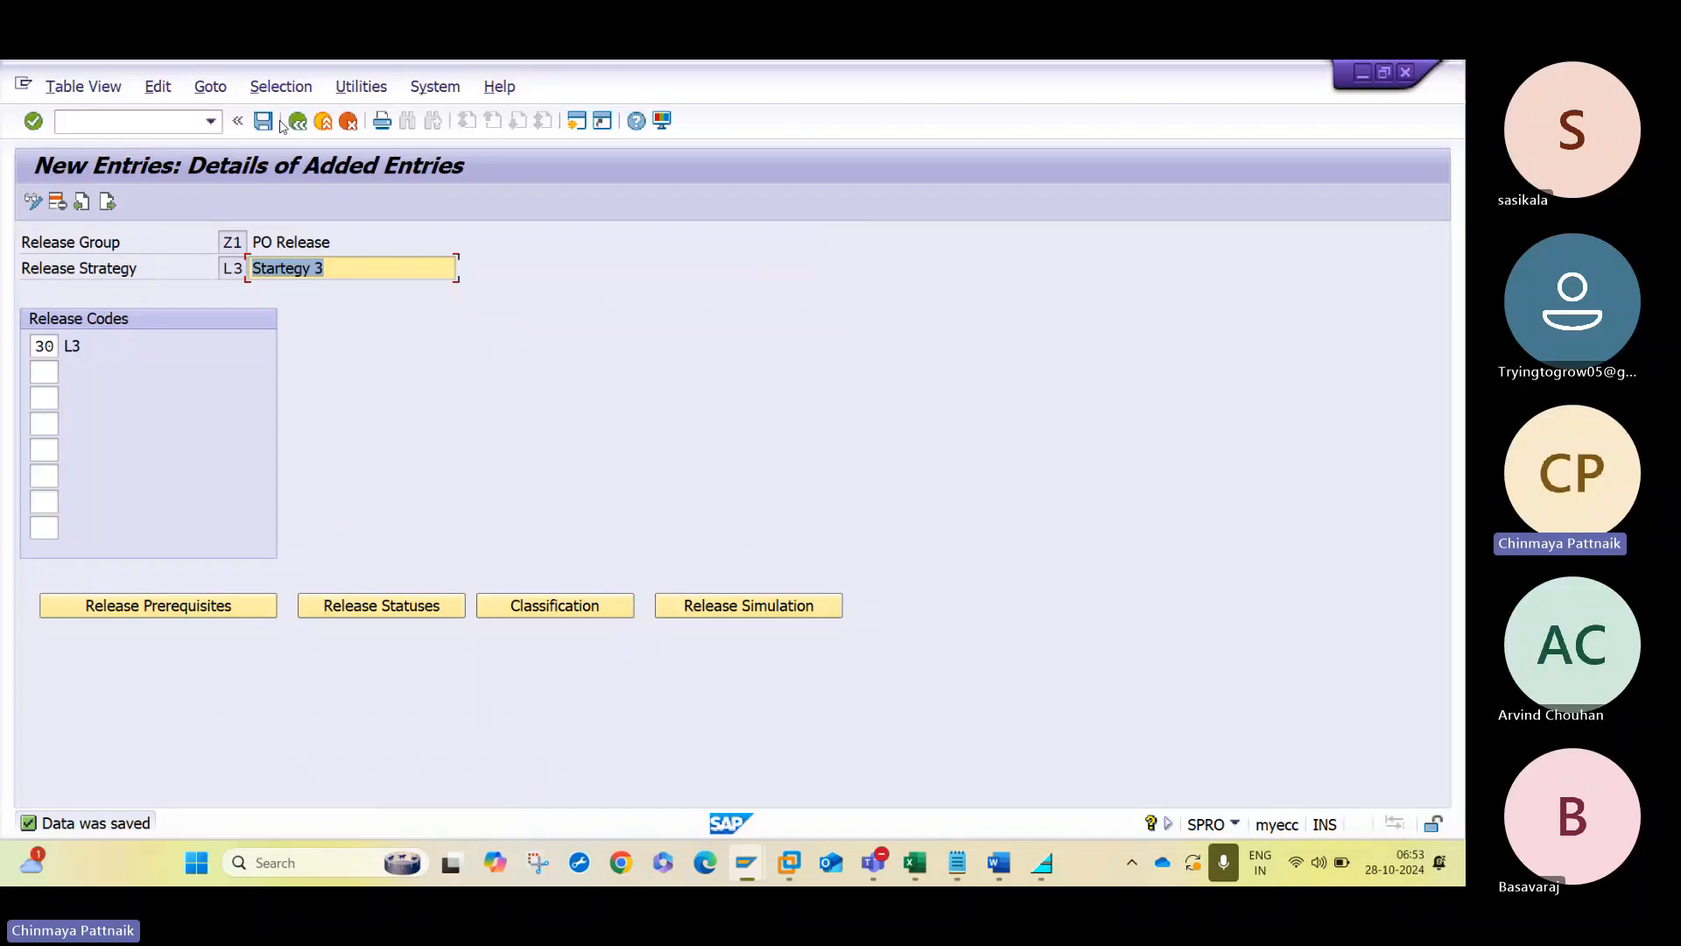
- Return through the release strategies overview and close the list of release procedure activities
click(297, 122)
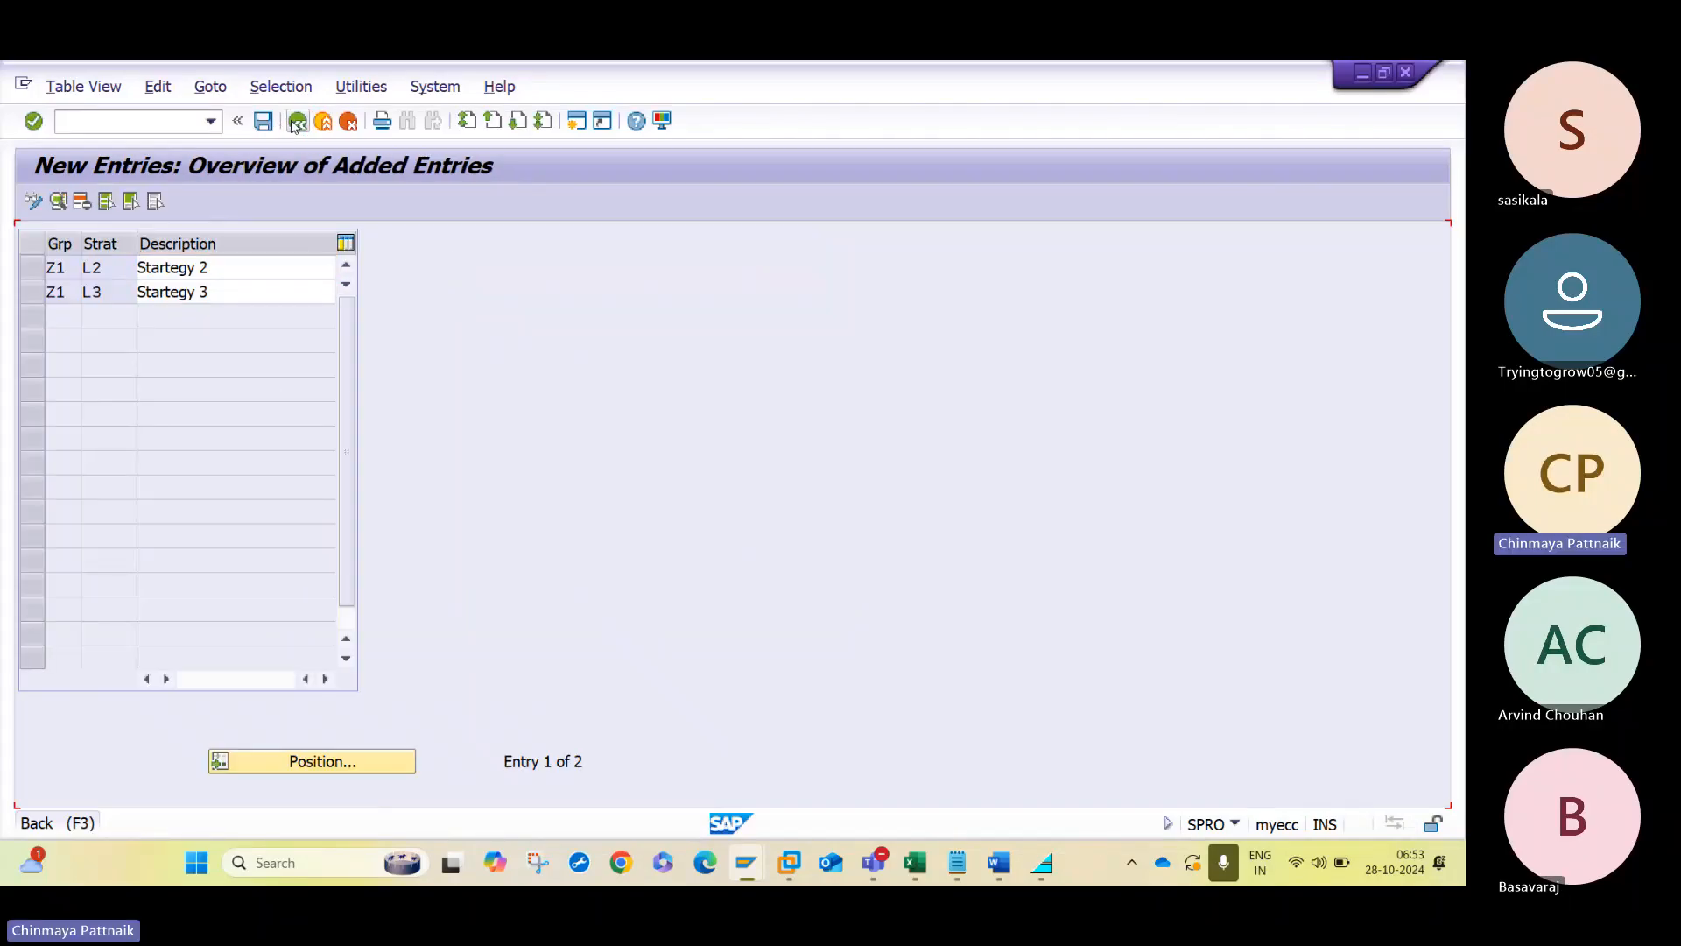
click(297, 121)
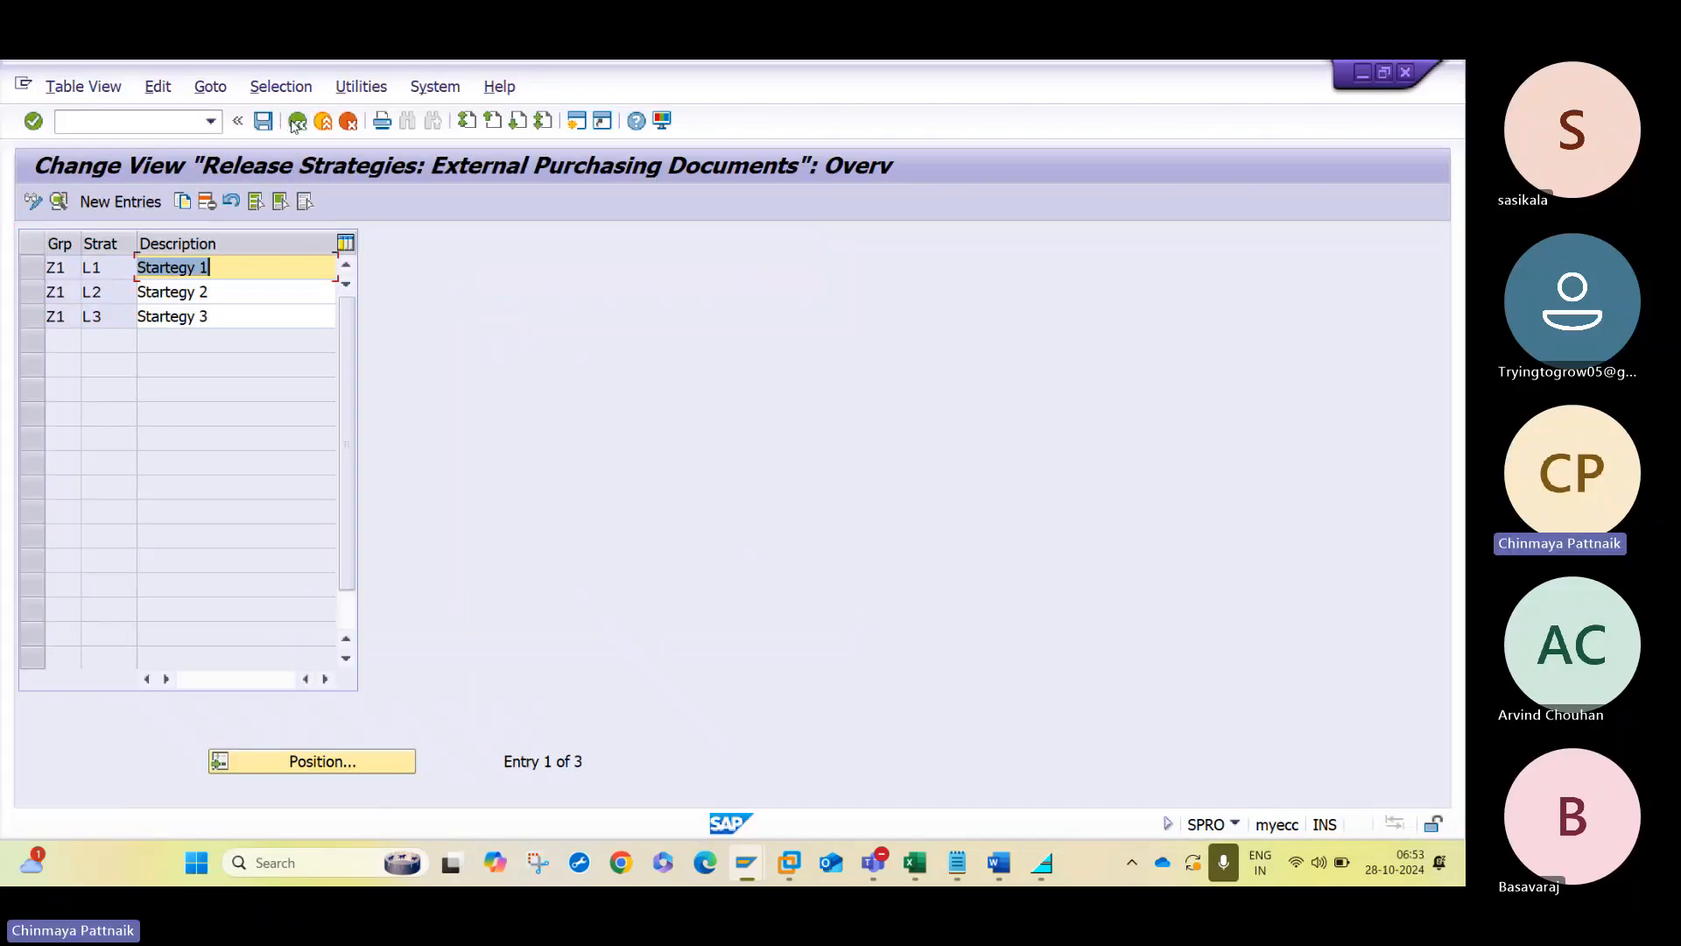
click(297, 122)
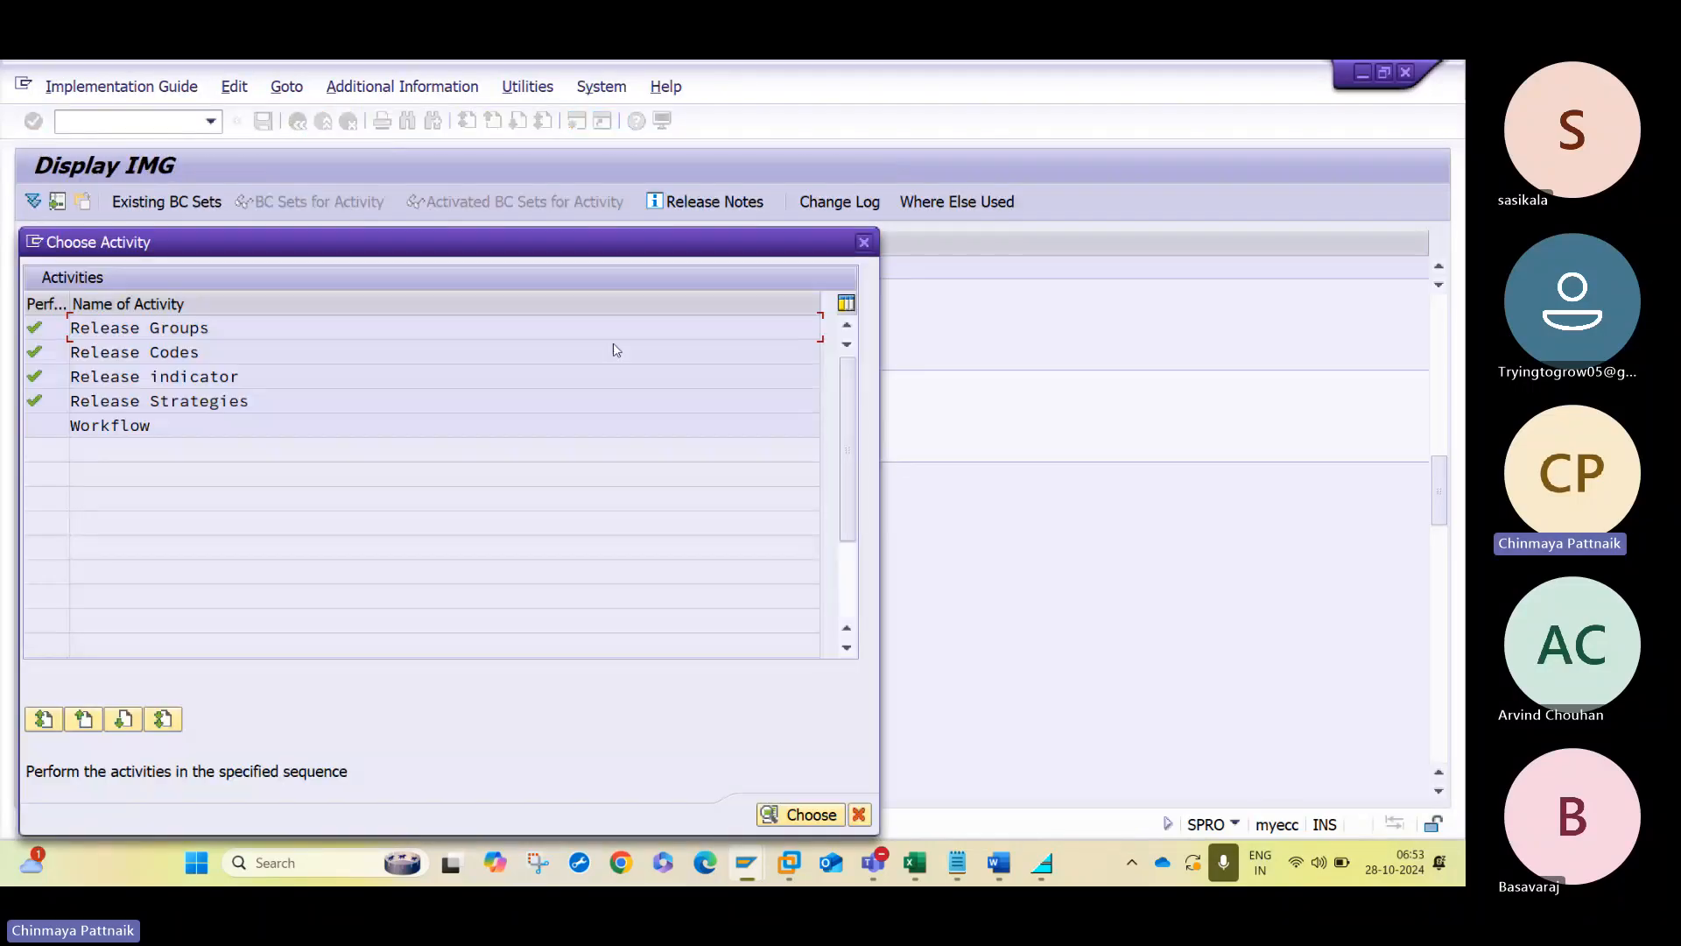
click(864, 250)
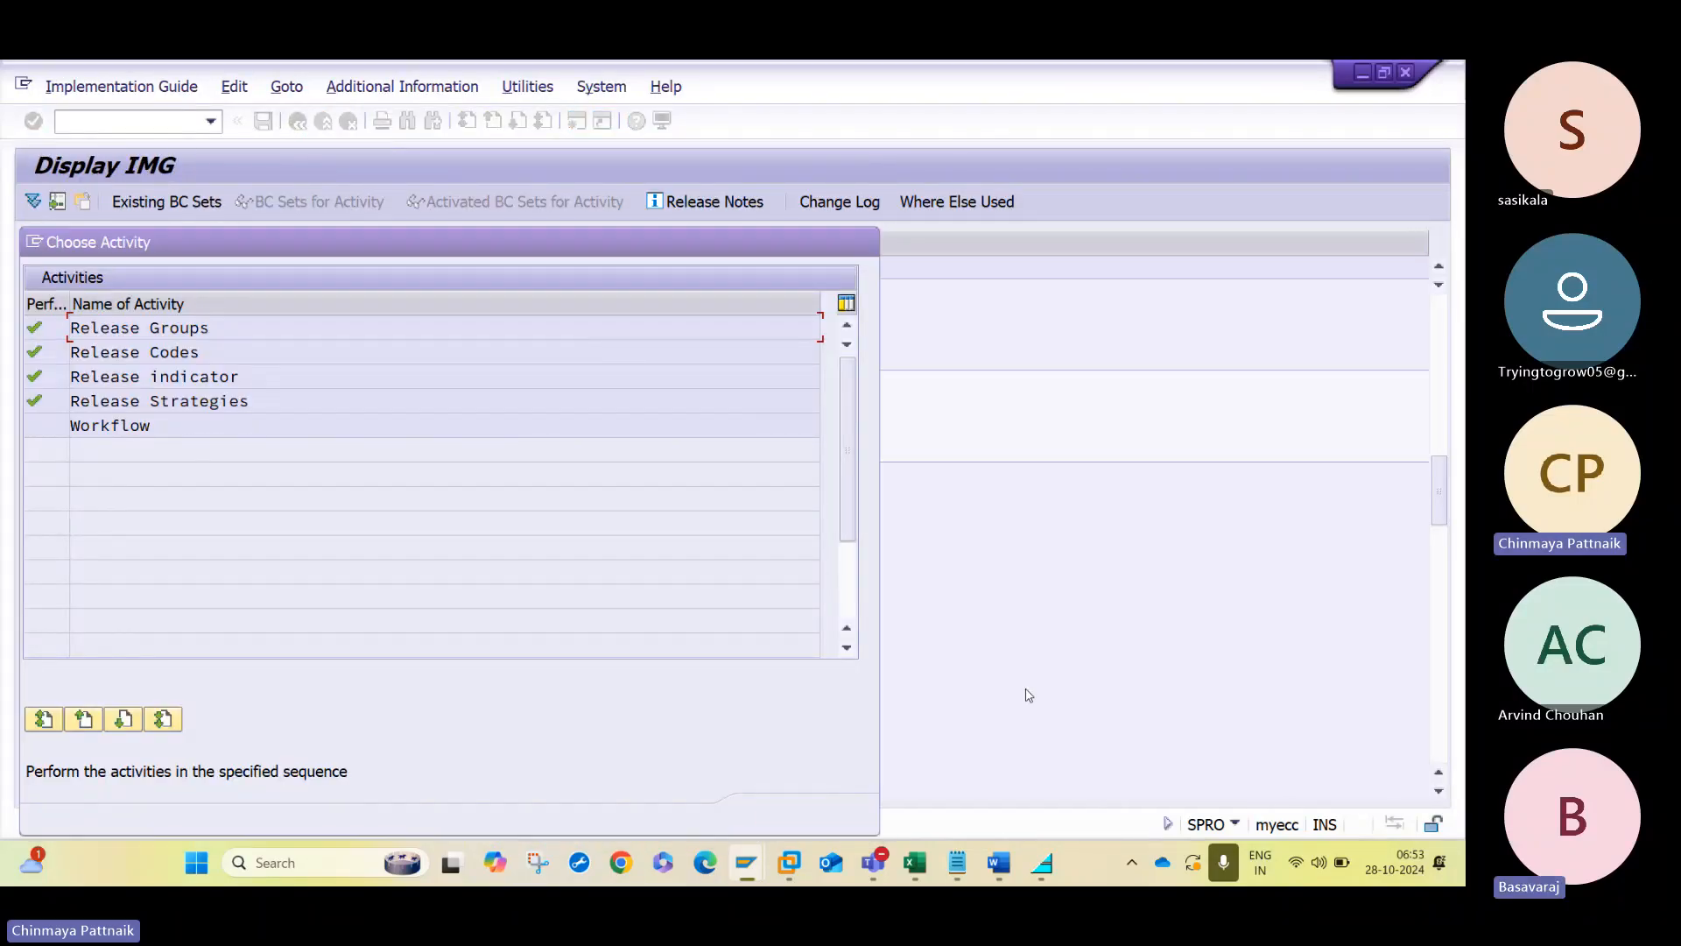
- Switch to the Word notes, review the value ranges for levels L1, L2 and L3, and return to SAP
key(alt+Tab)
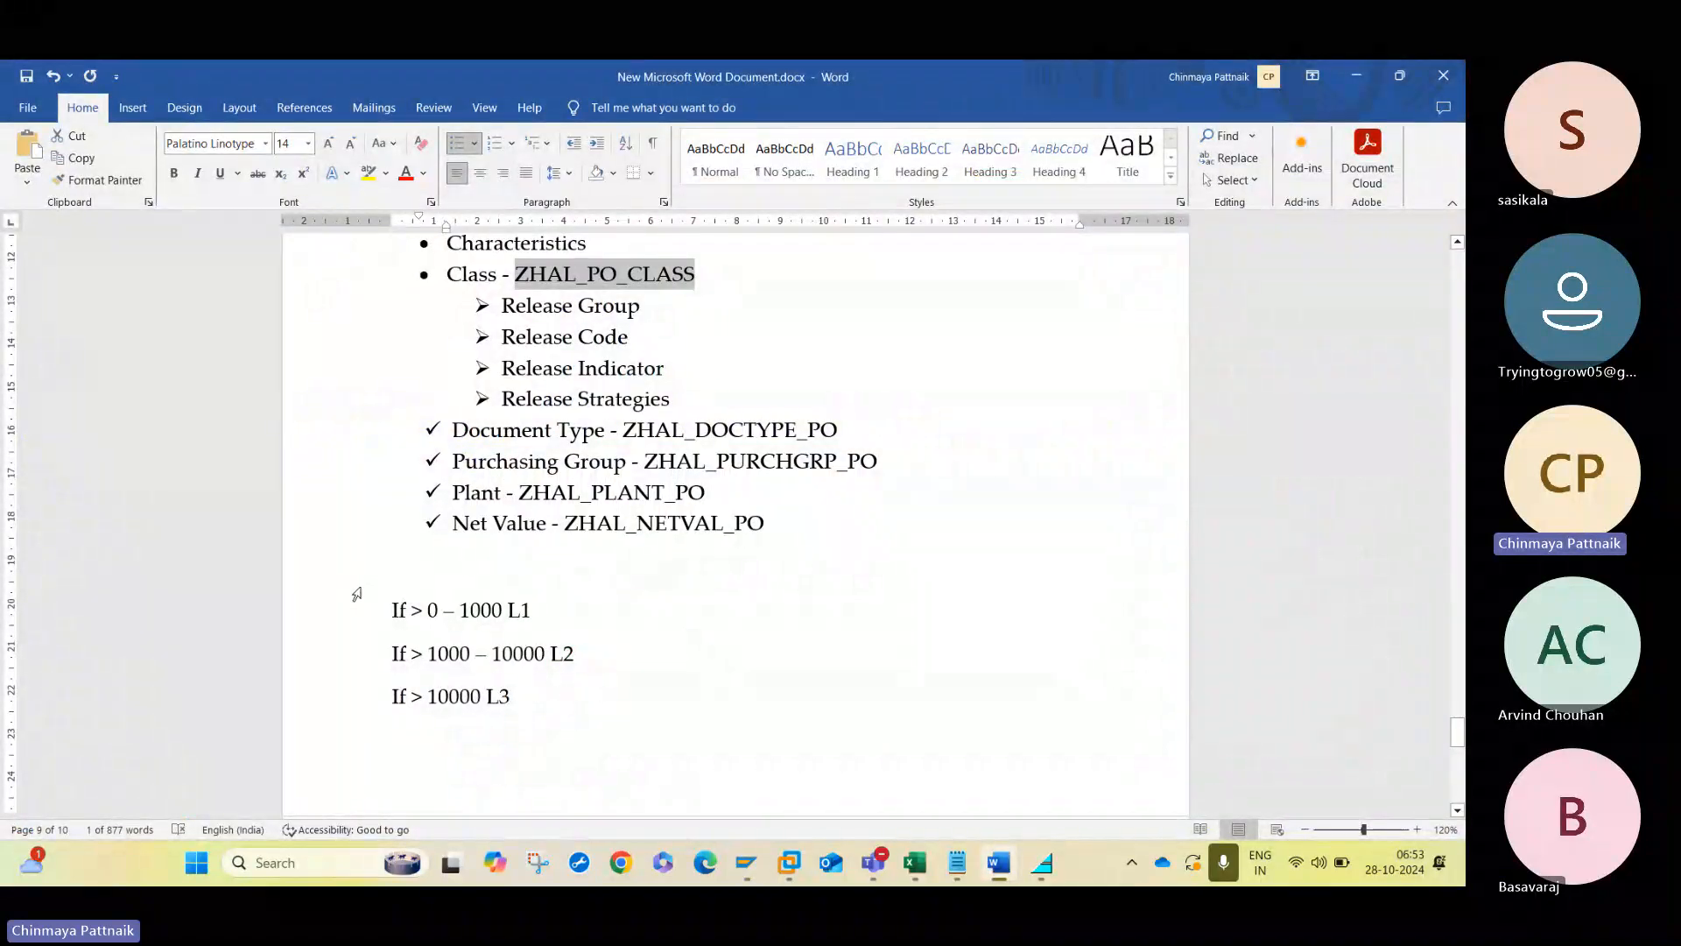
drag(357, 593, 514, 721)
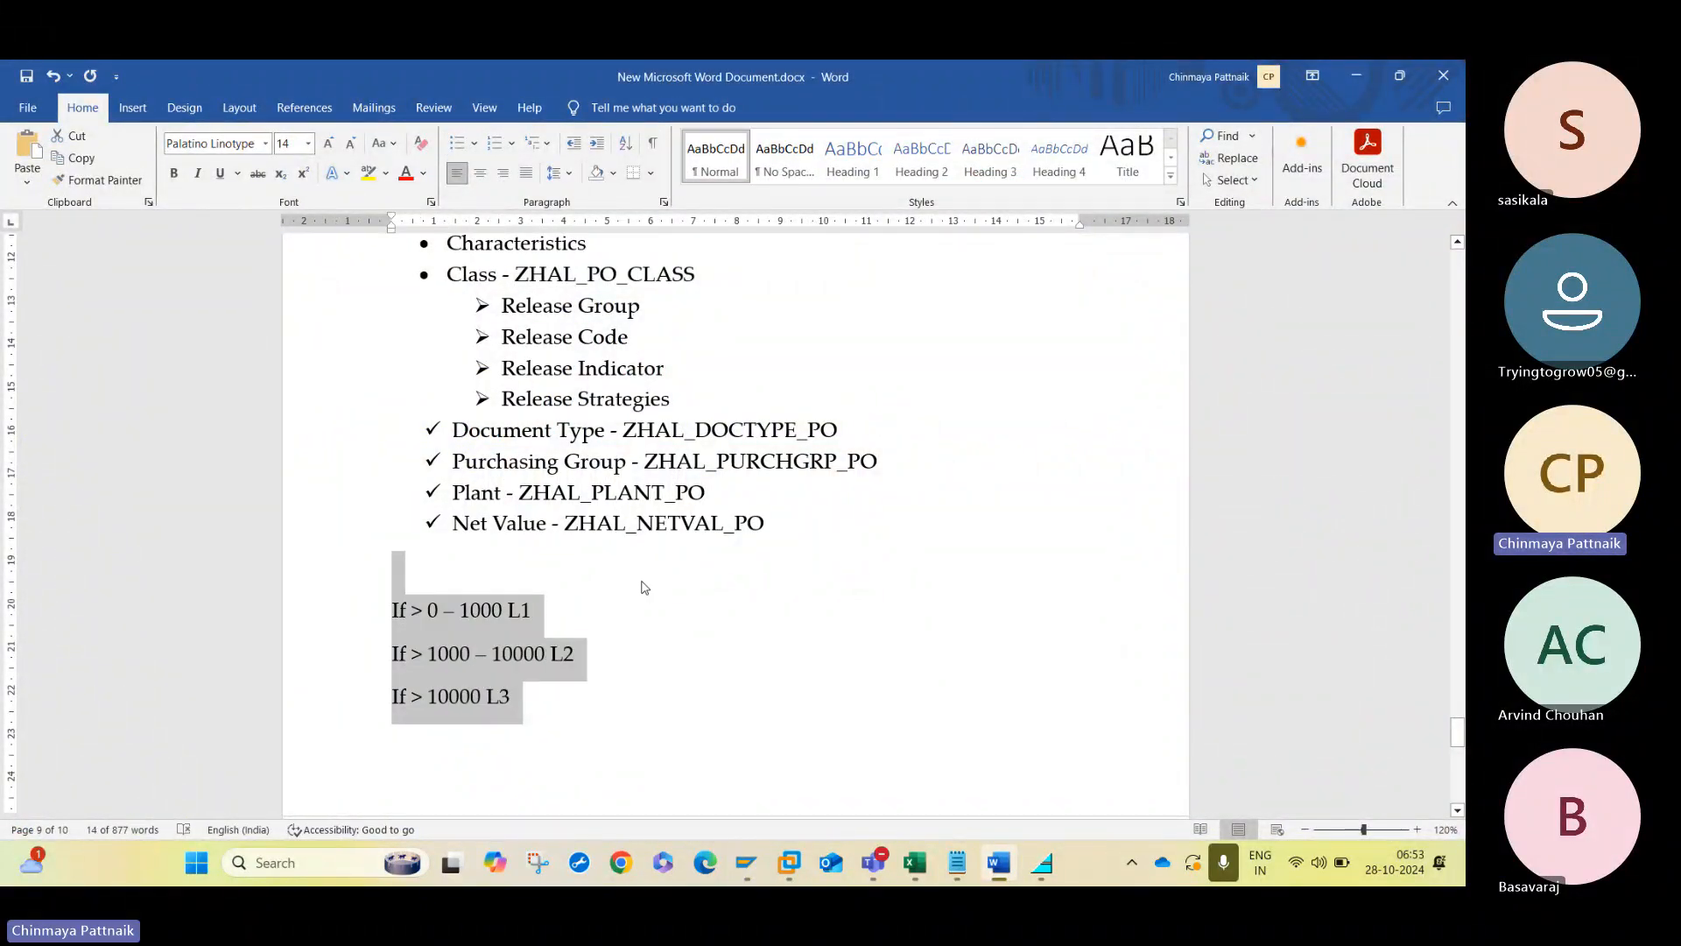
click(644, 582)
key(alt+Tab)
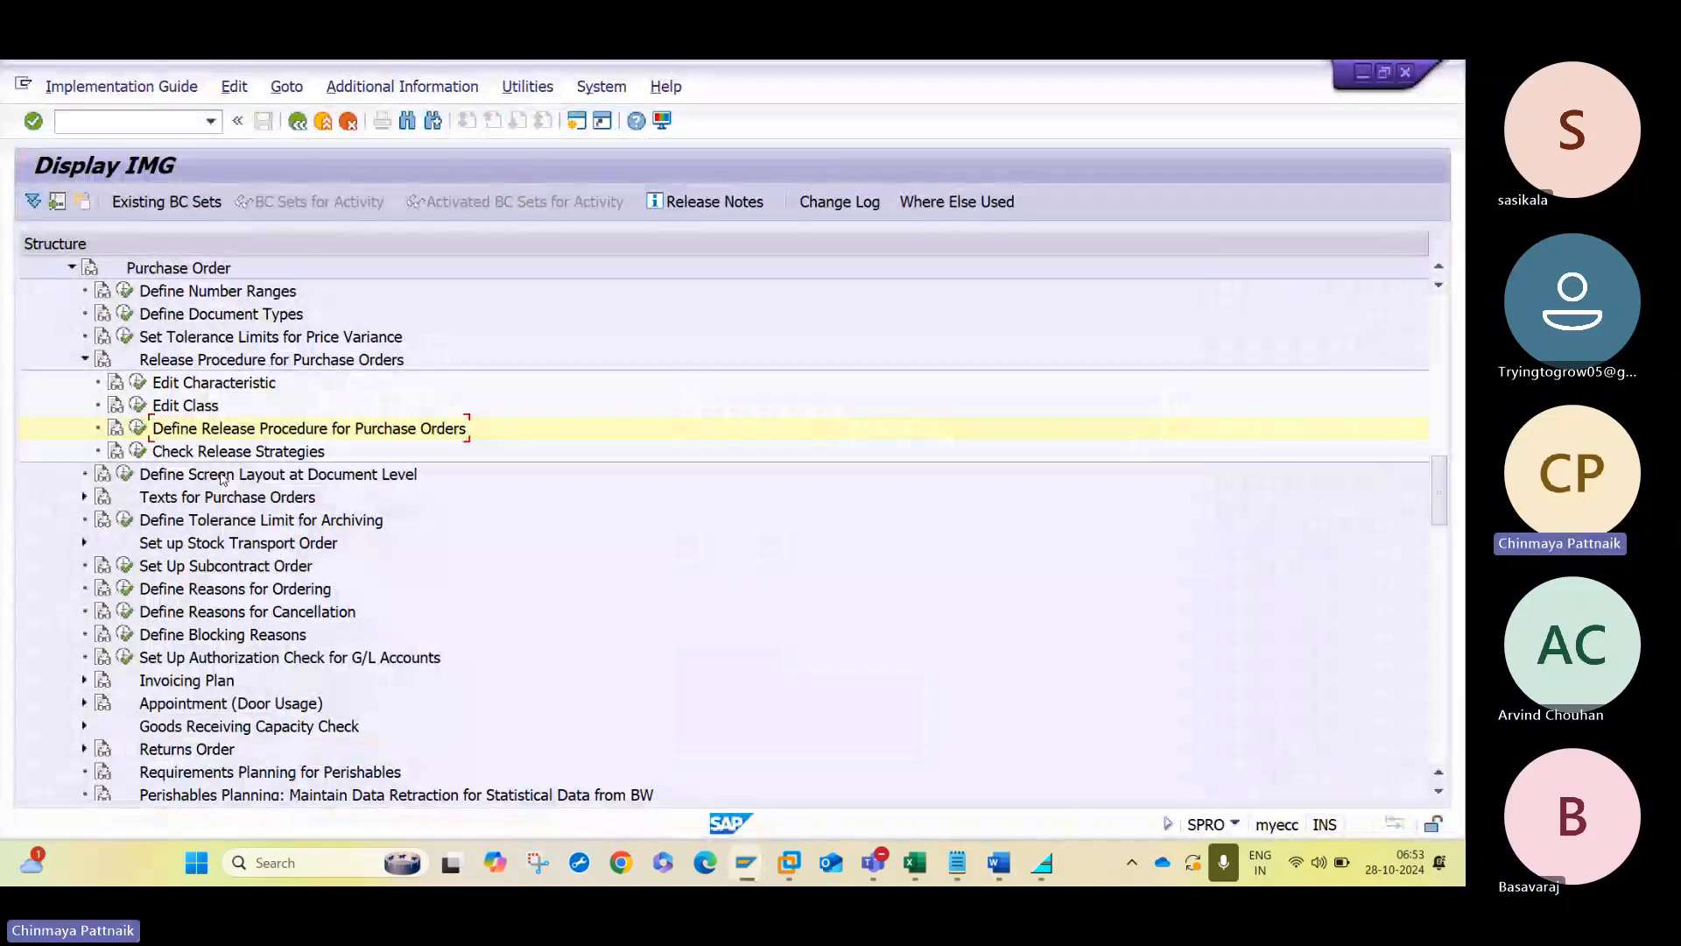
- Collapse the purchase order nodes in the IMG structure and leave with /n to the SAP Easy Access screen
click(81, 359)
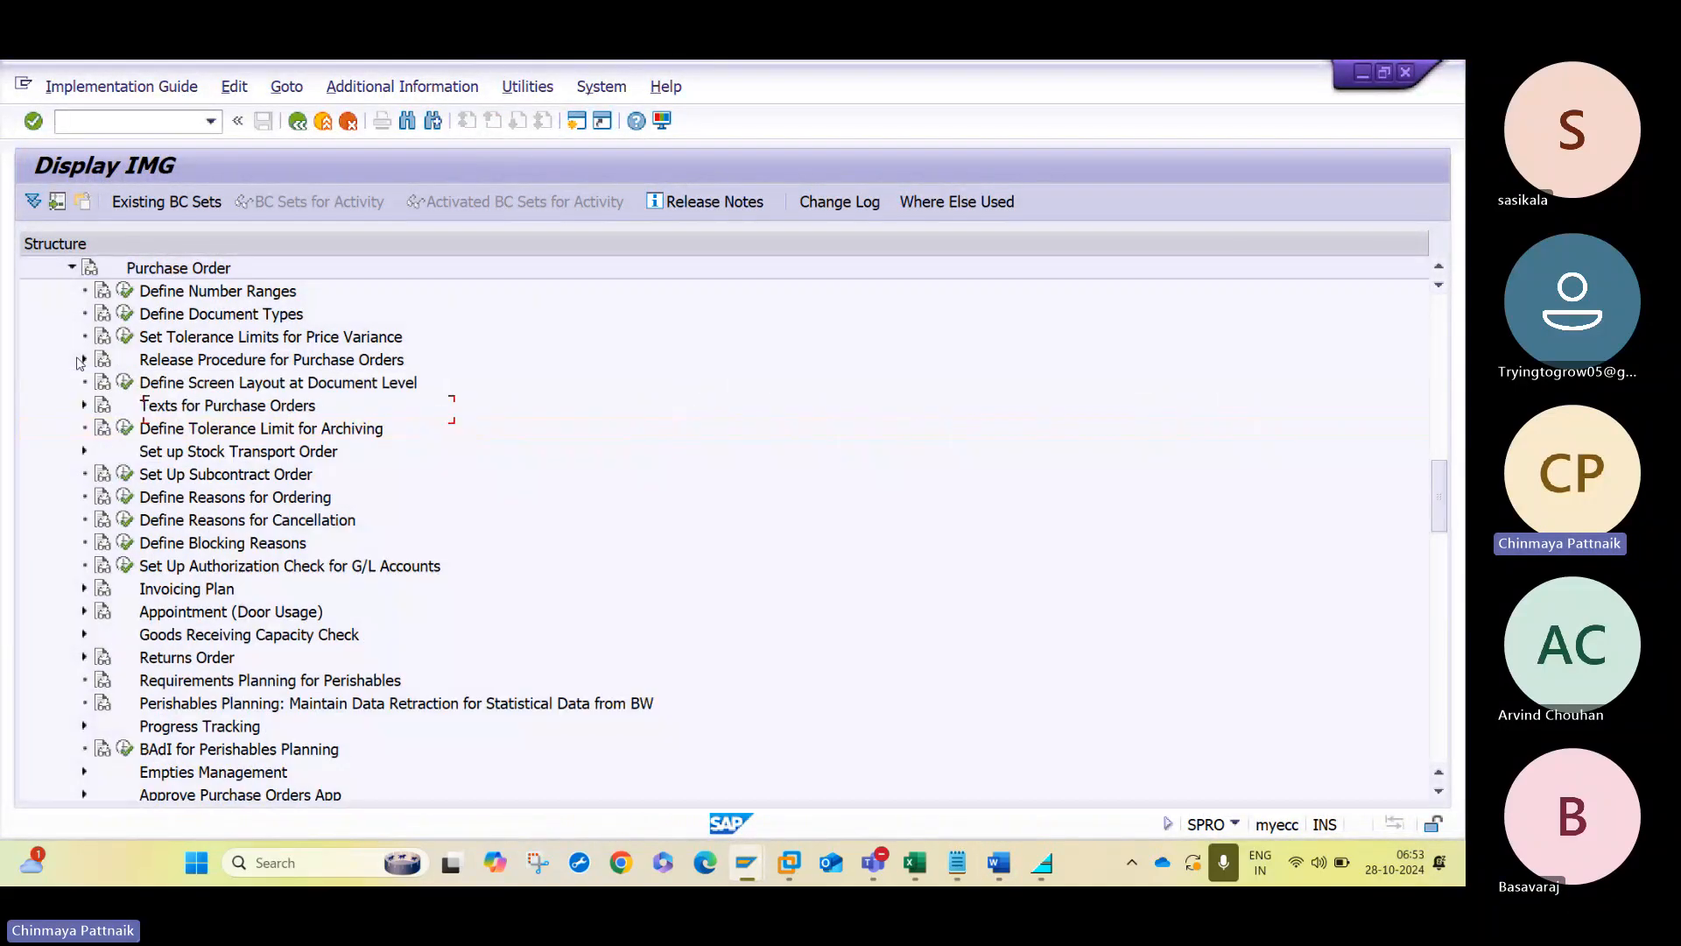
click(70, 267)
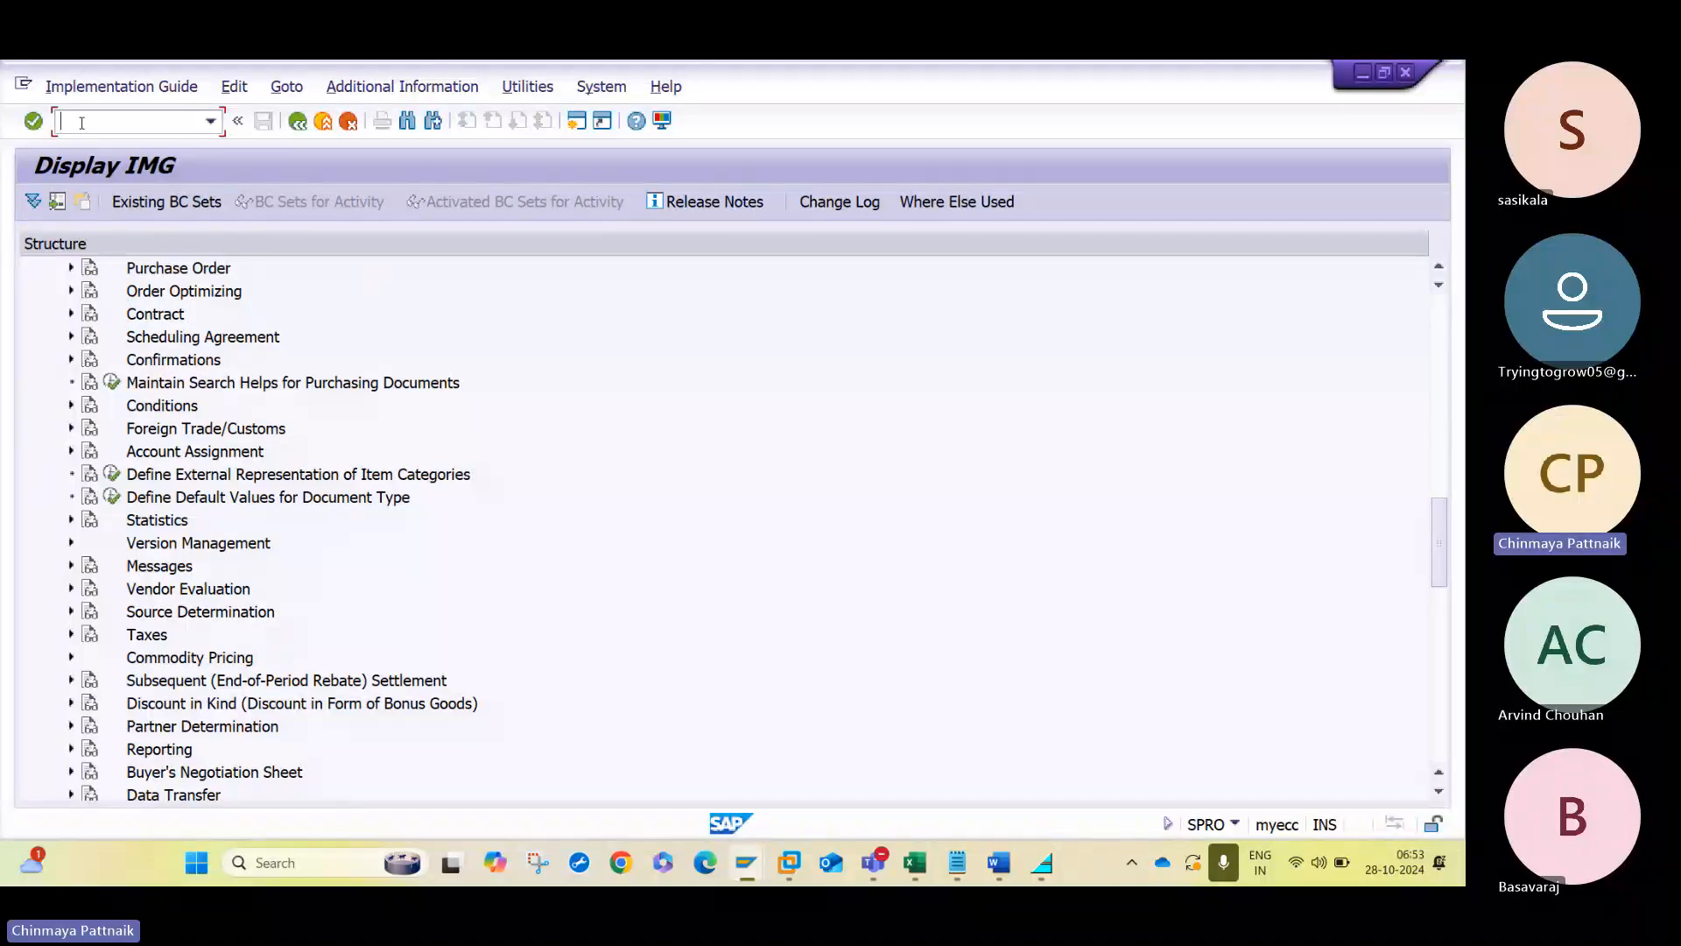
text(/n)
key(Return)
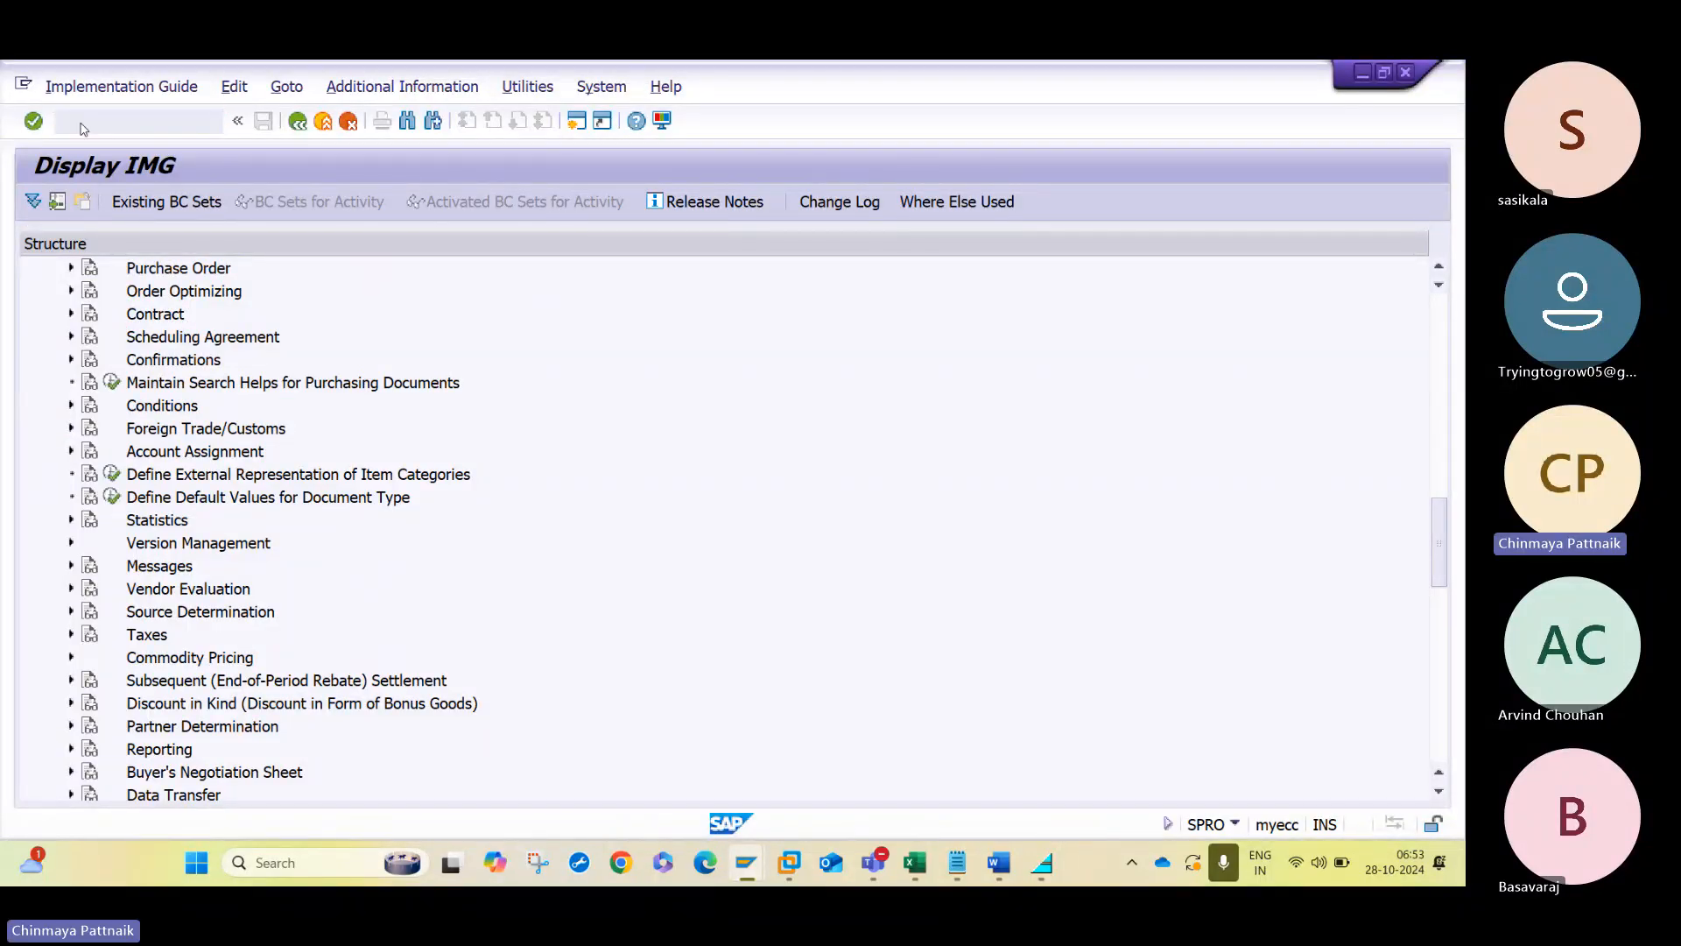
- Open transaction CL20N and switch from it to transaction CL24N for assigning objects to a class
text(CL20N)
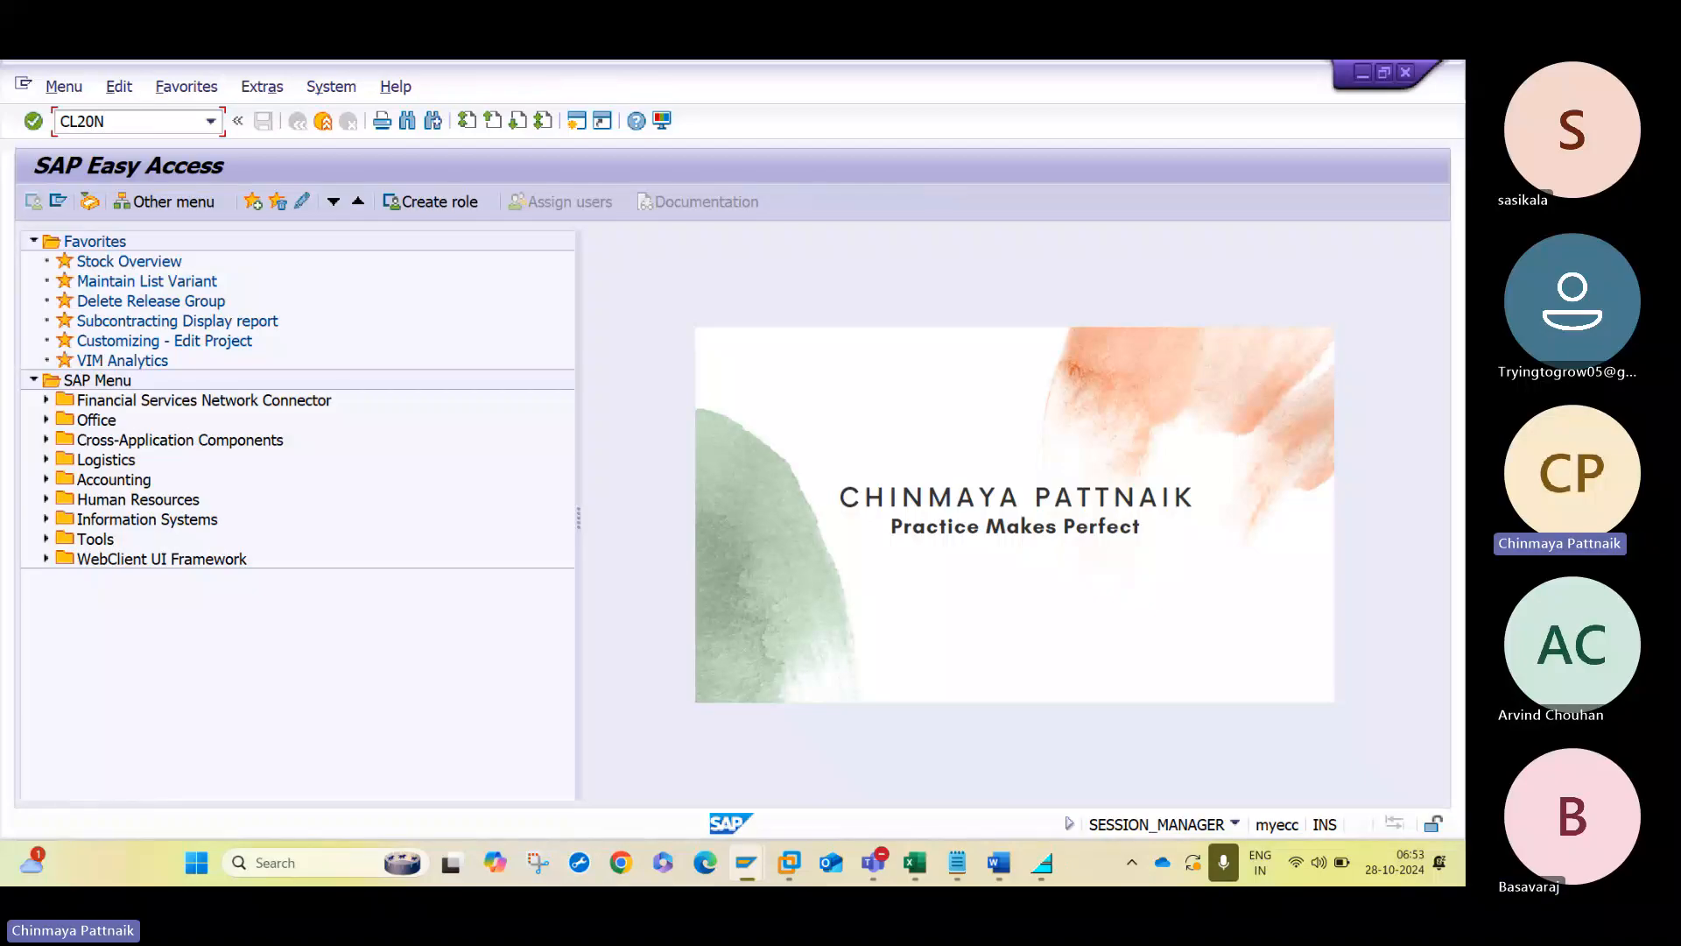
key(Return)
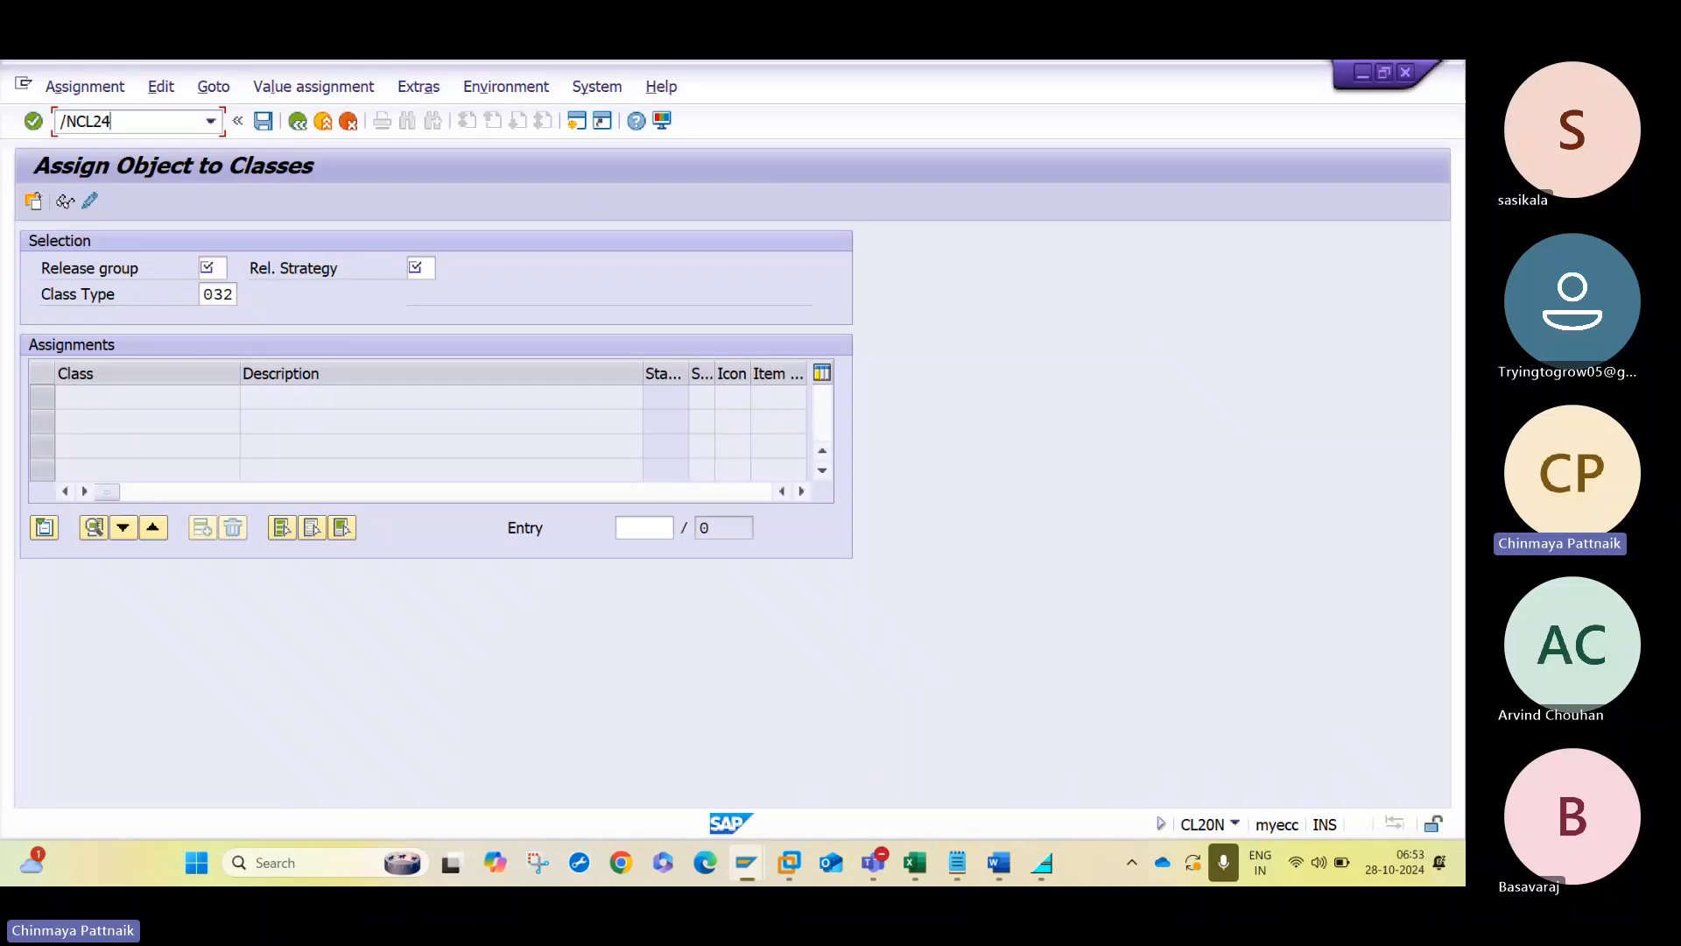
key(Return)
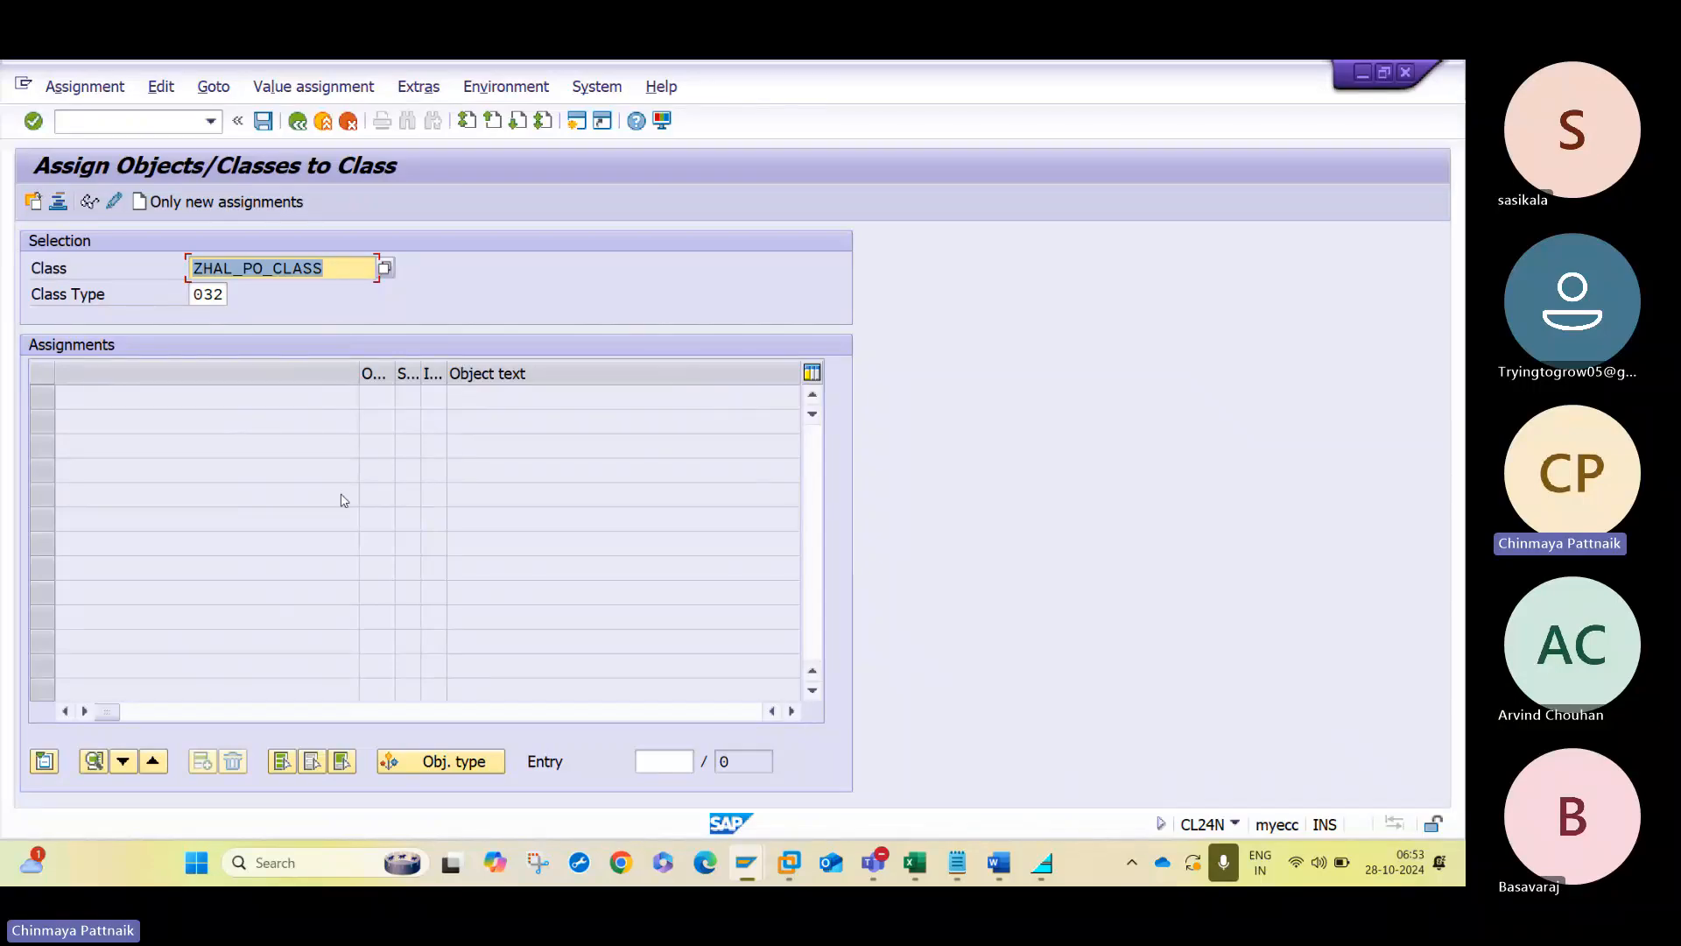
- Leave the class assignment screen with /NCL20N to open the transaction for assigning an object to classes
click(158, 121)
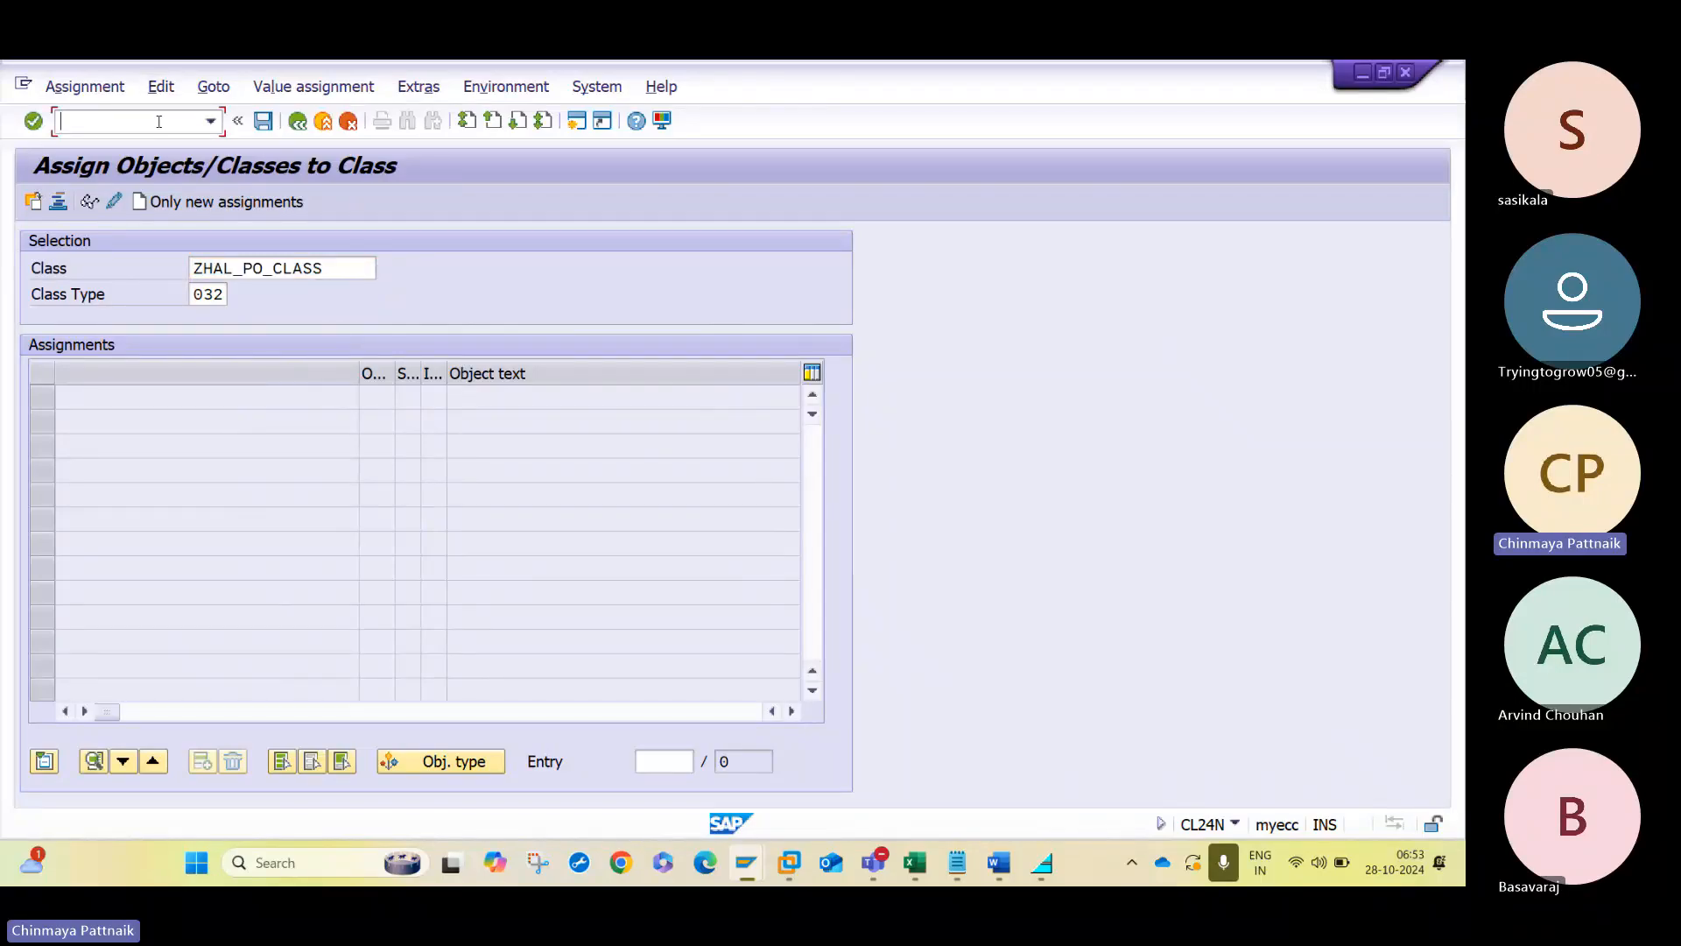
text(/NCL20)
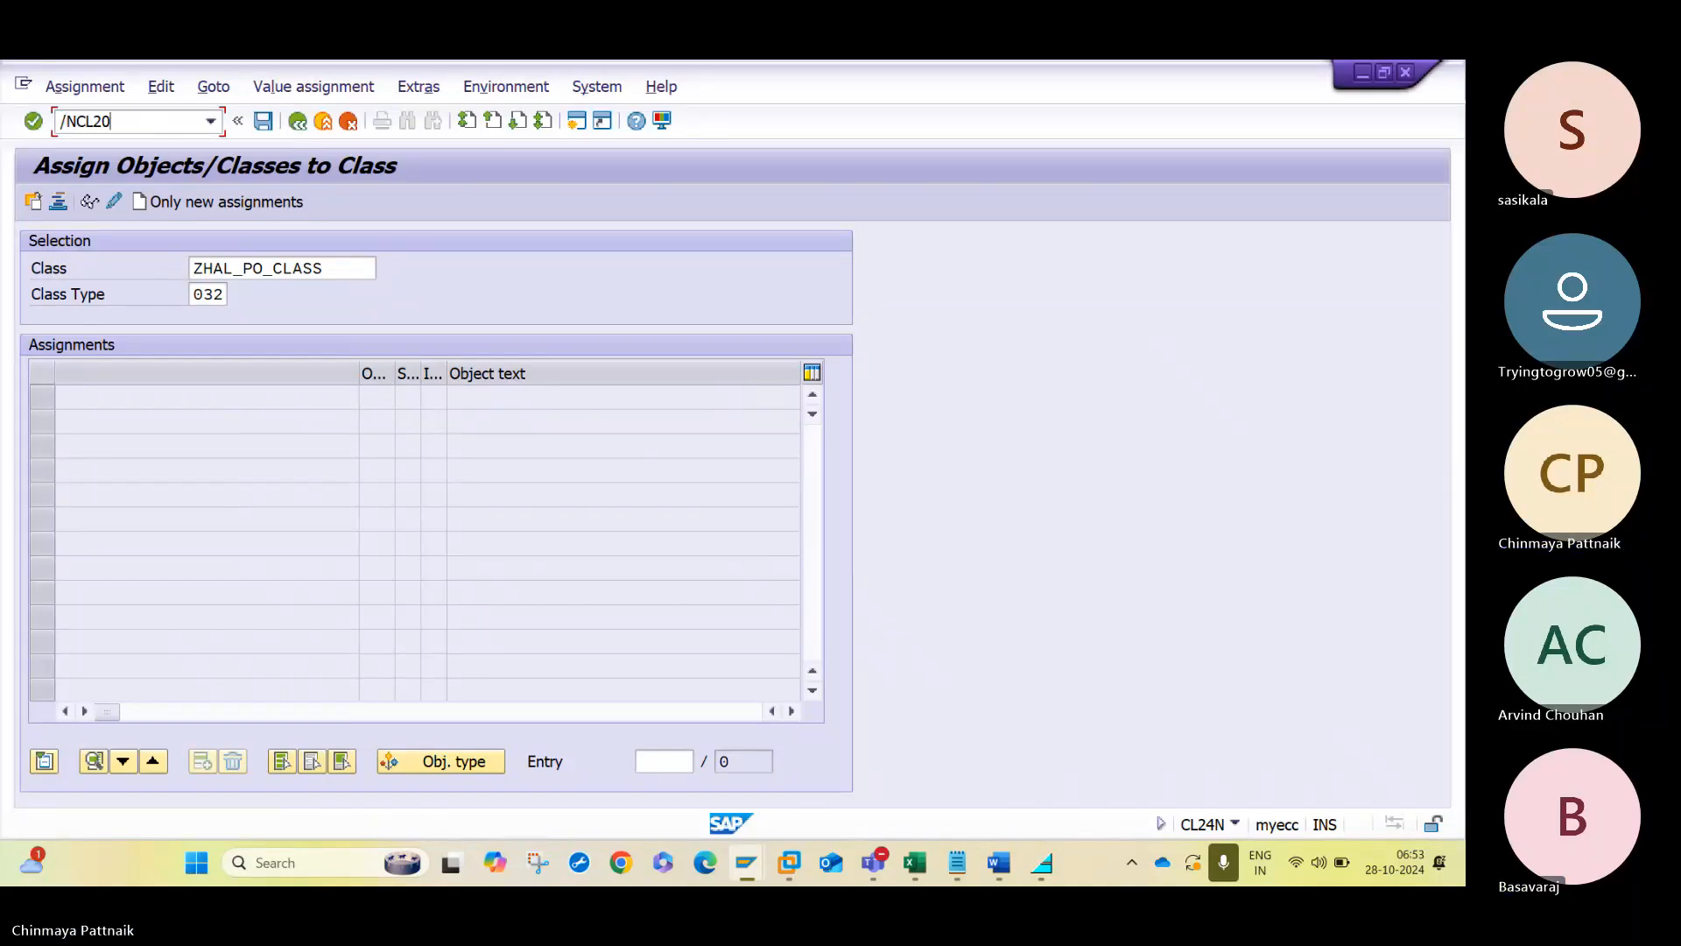
text(N)
key(Return)
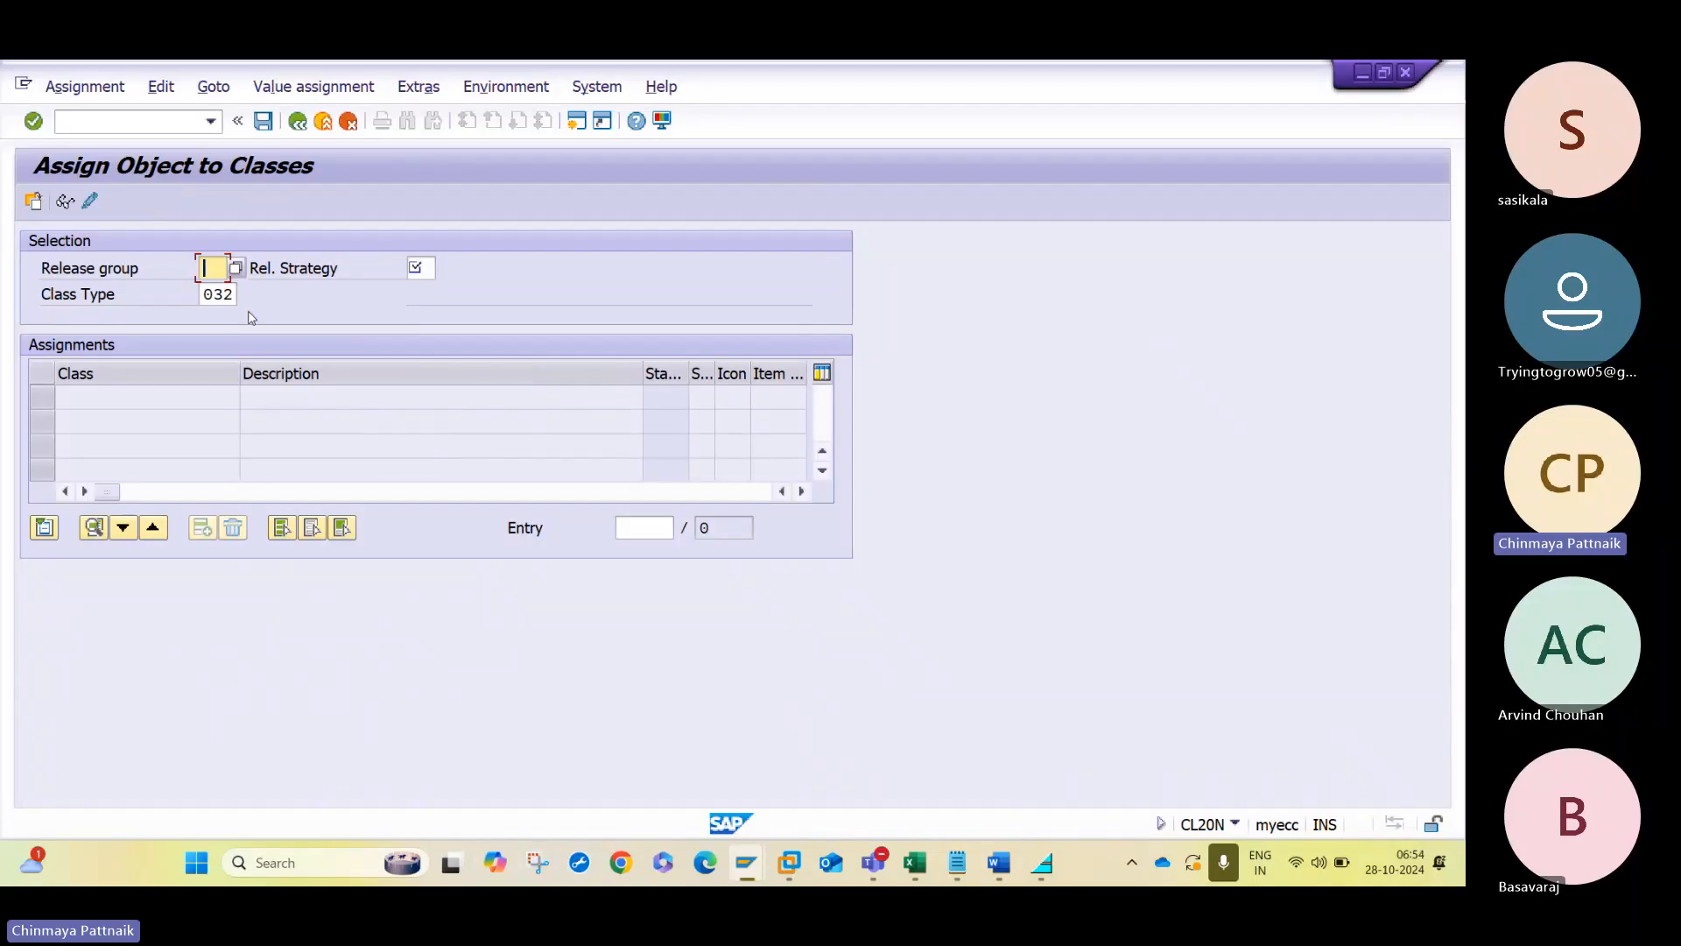
- Select release group Z1 with release strategy L1 and open its characteristic values for class ZHAL_PO_CLASS
text(Z)
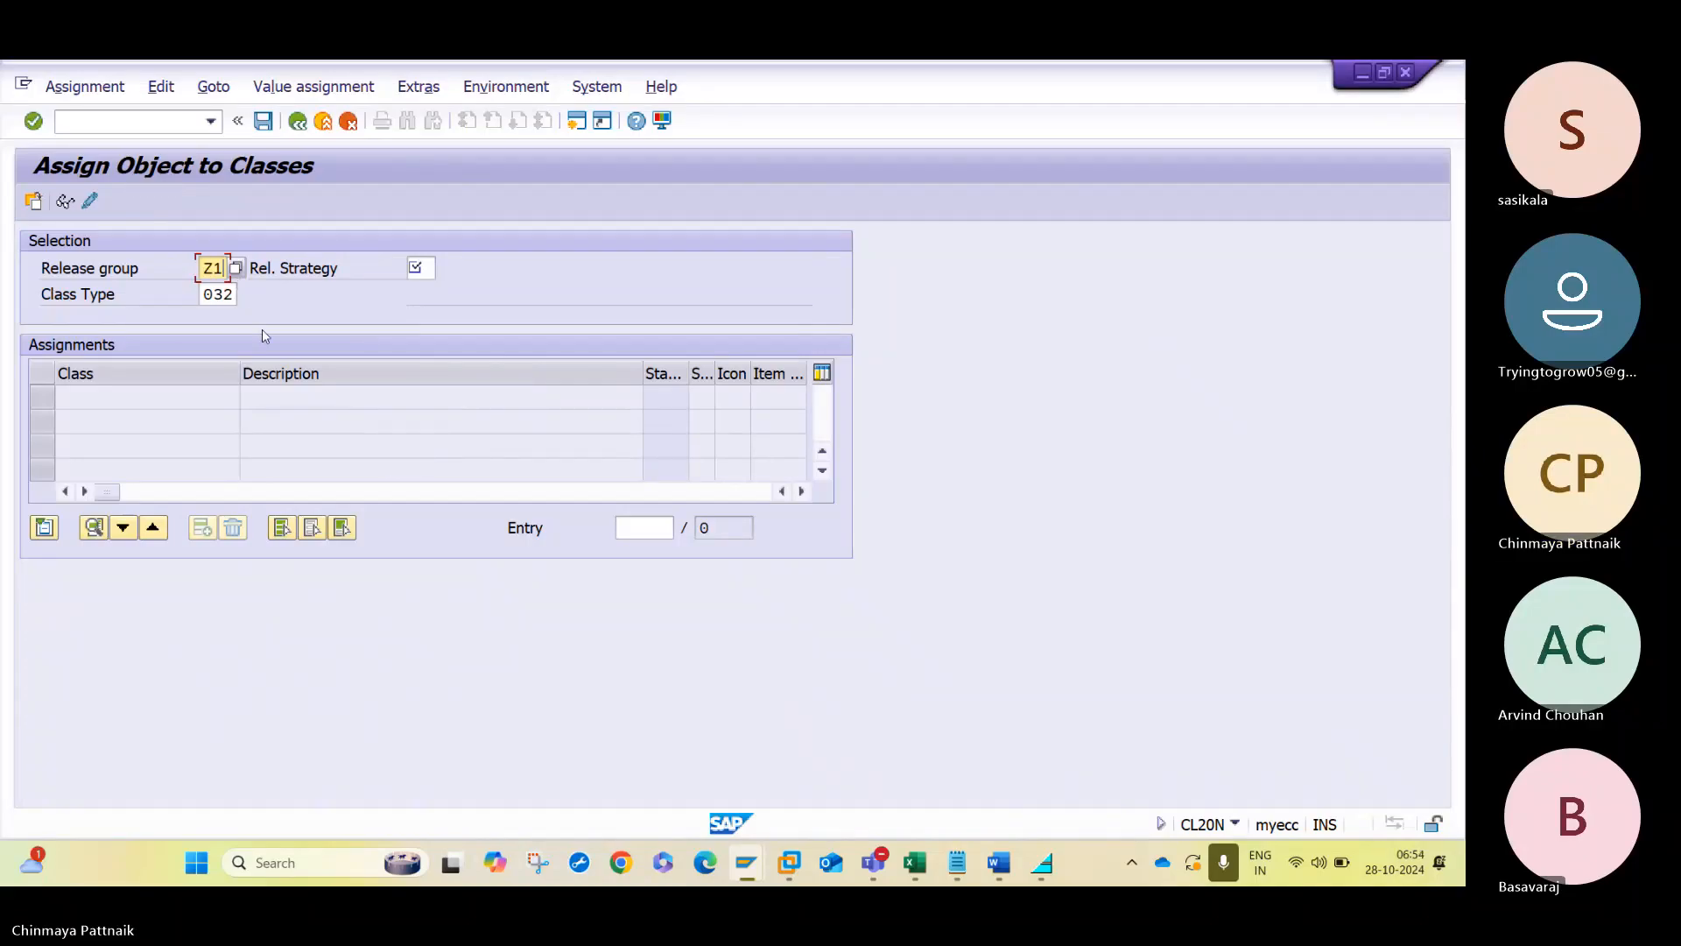
text(1)
key(Tab)
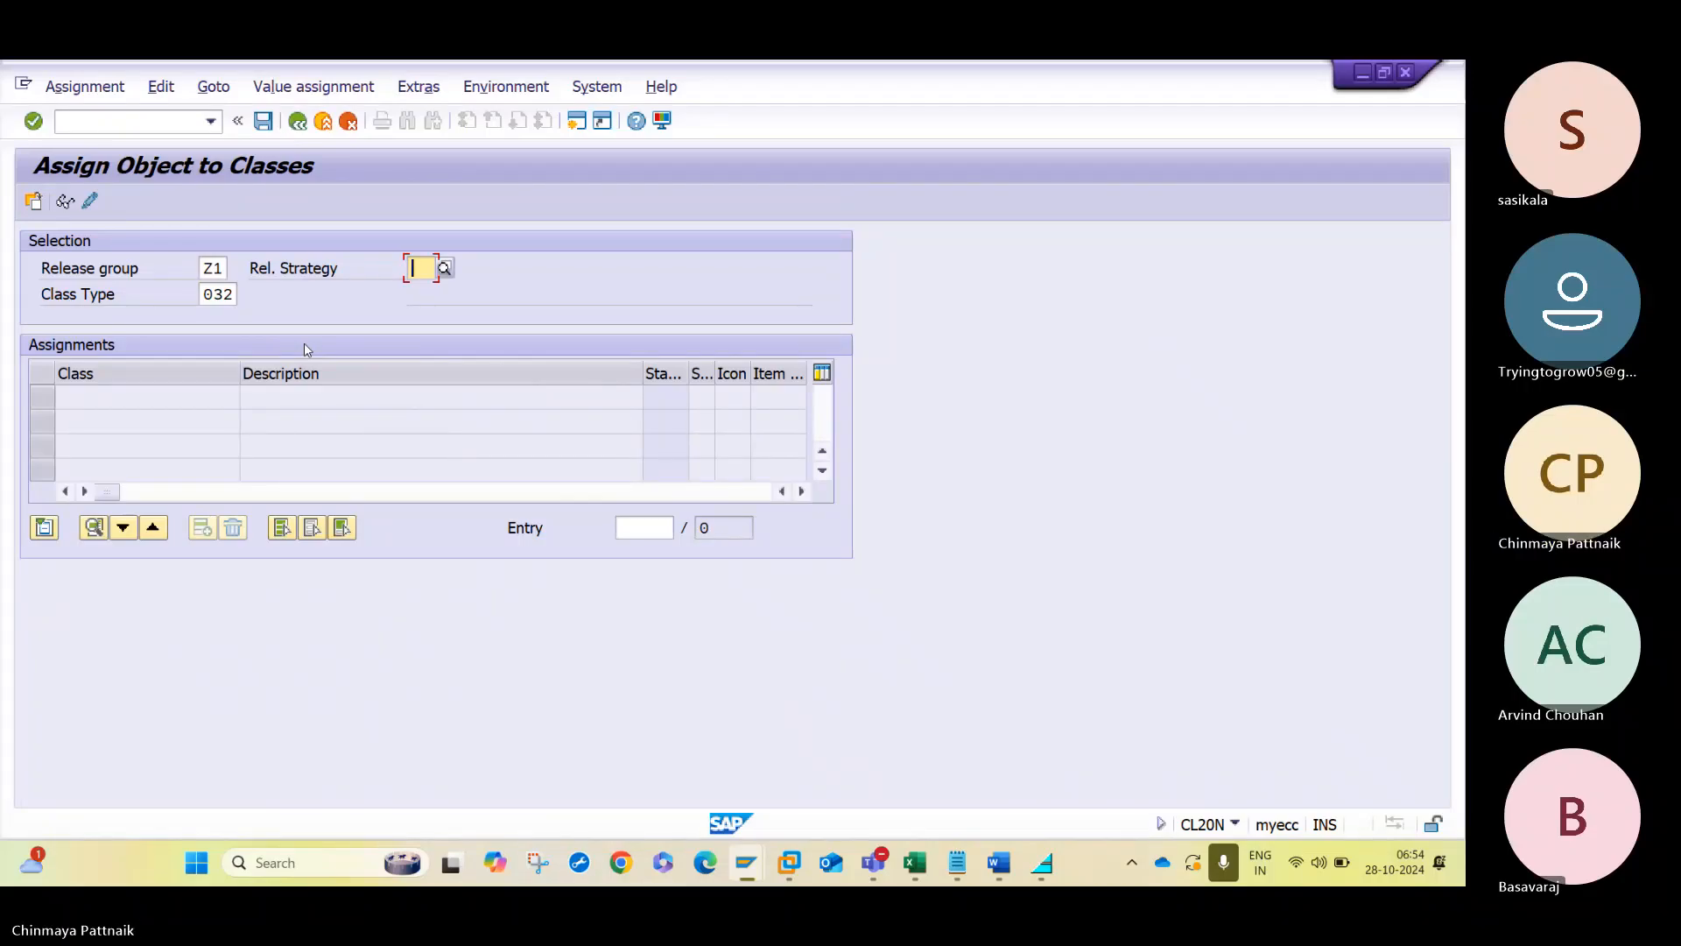
text(L1)
key(Return)
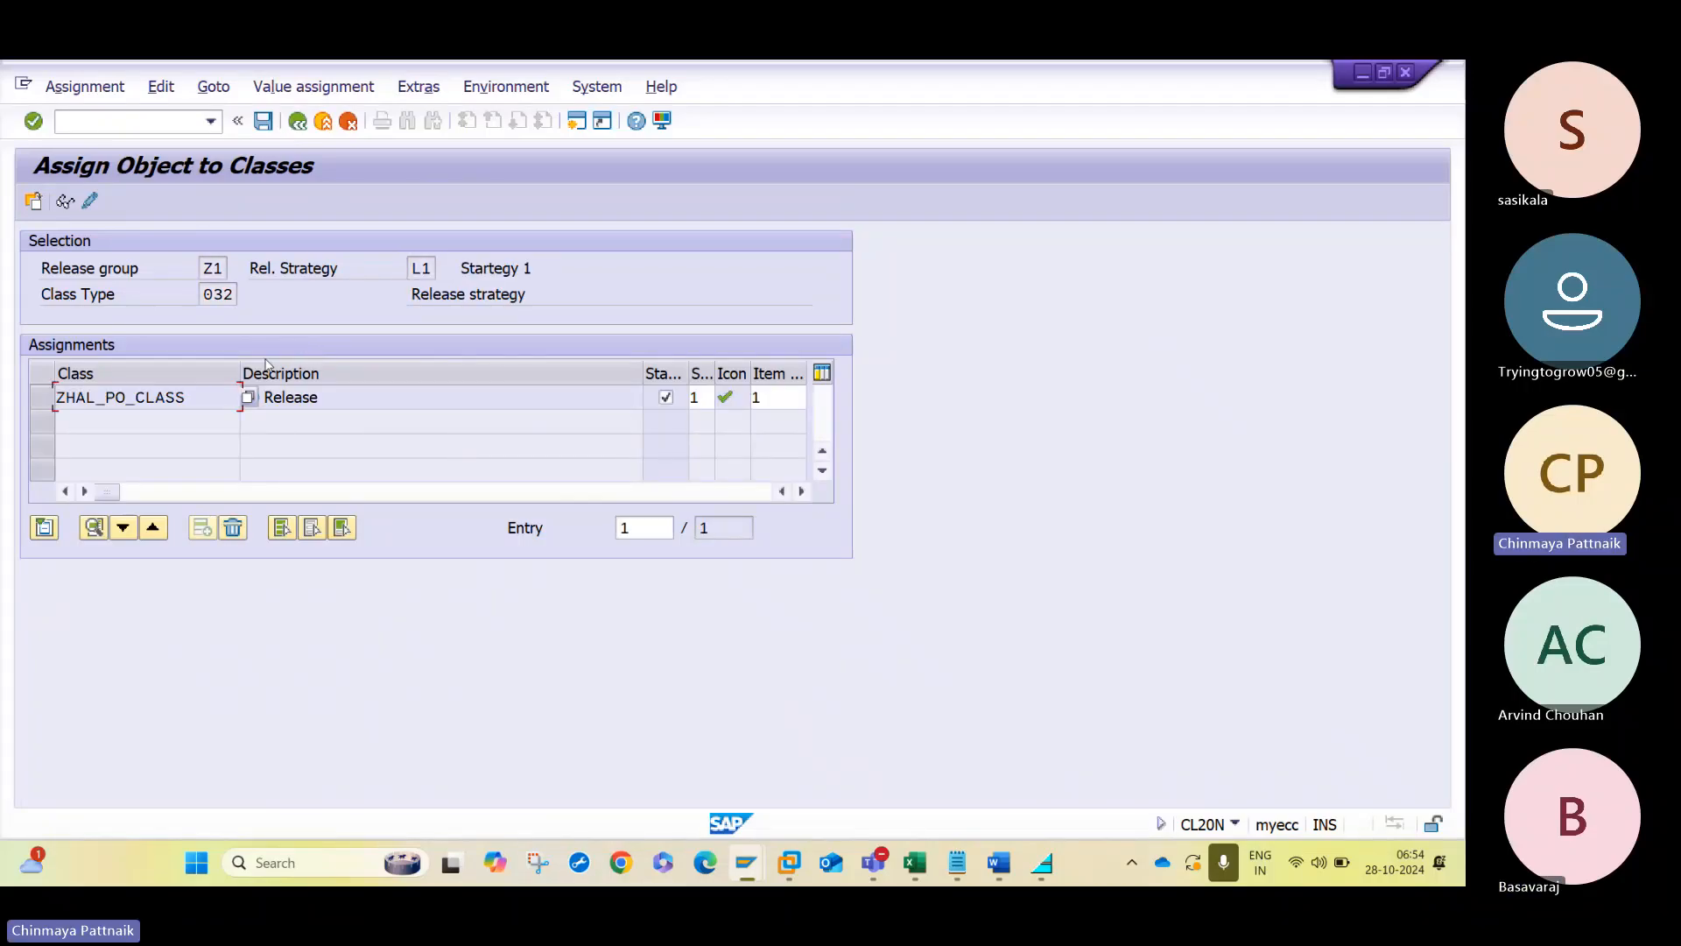
double_click(230, 396)
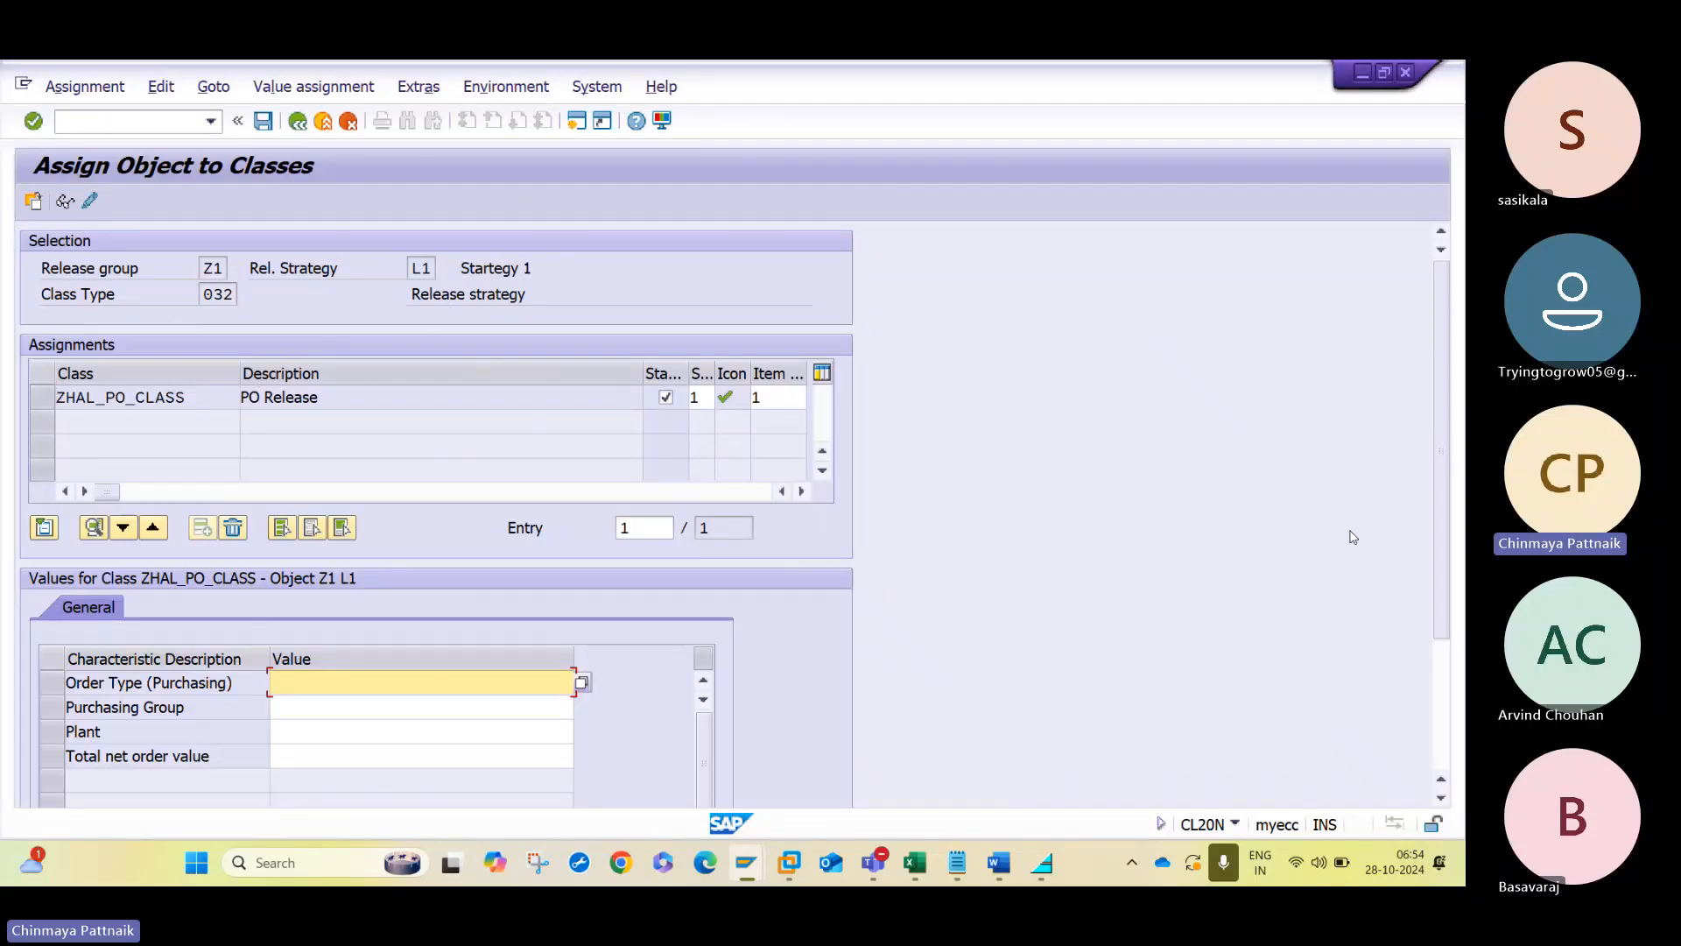
- Set the purchasing order type characteristic of strategy L1 to NB
scroll(1439, 618, down, 3)
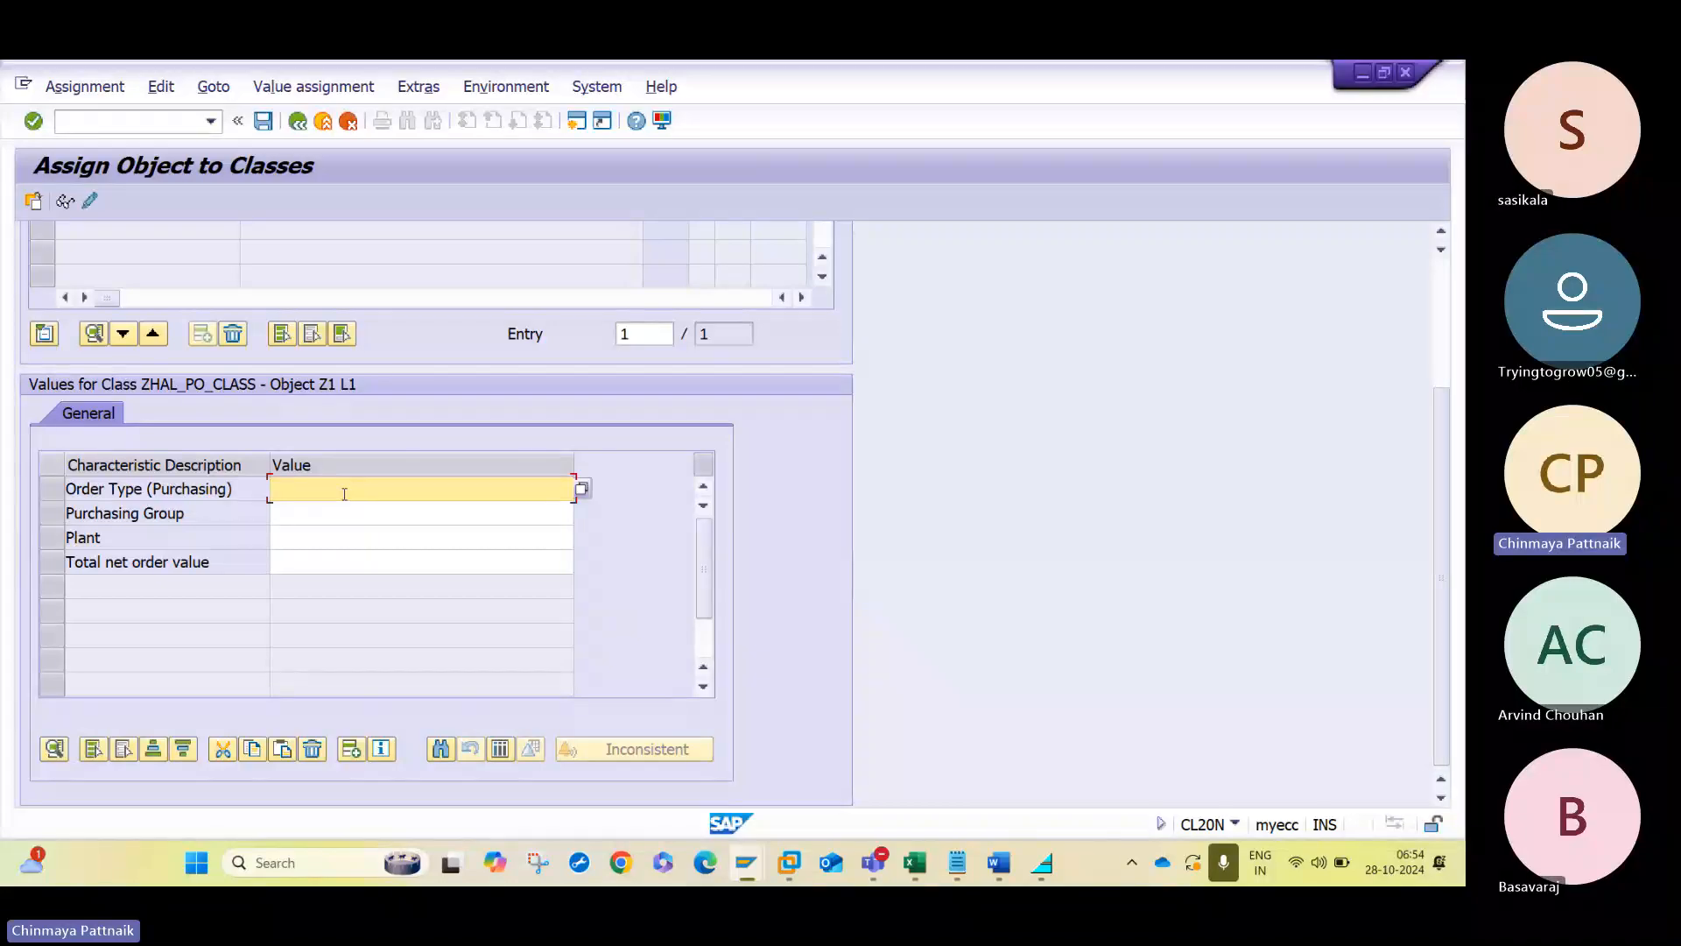
text(NB)
key(Return)
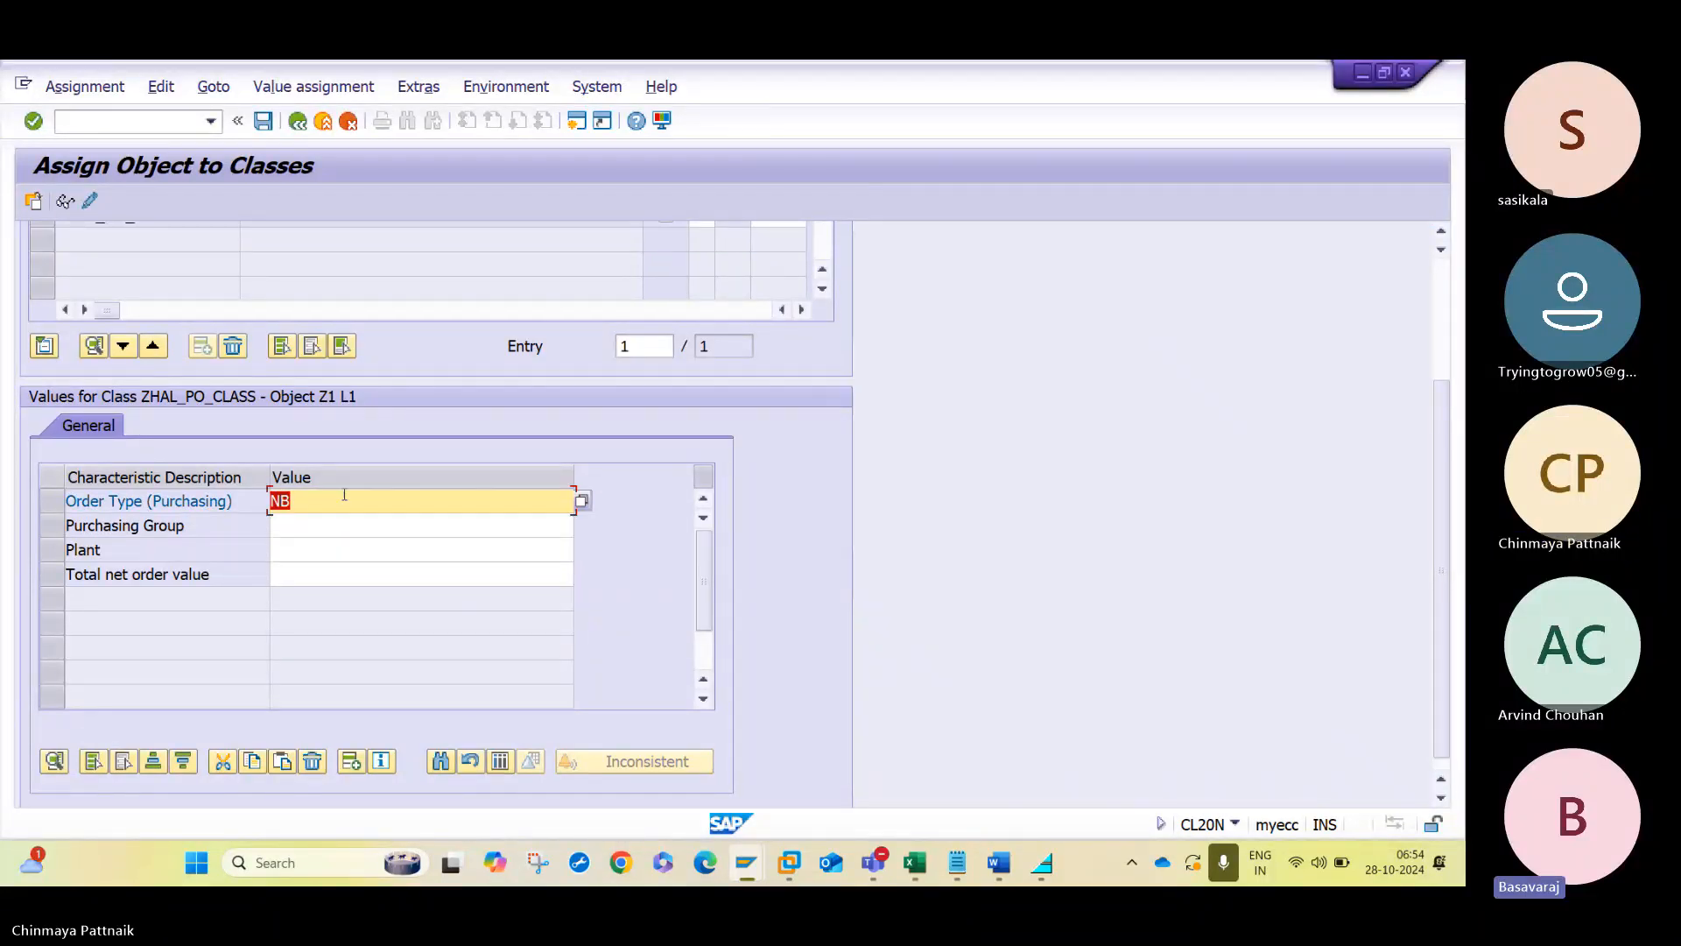
- Check the organisational data in the Notepad notes and assign purchasing groups H1;H2;H3 to strategy L1
click(341, 523)
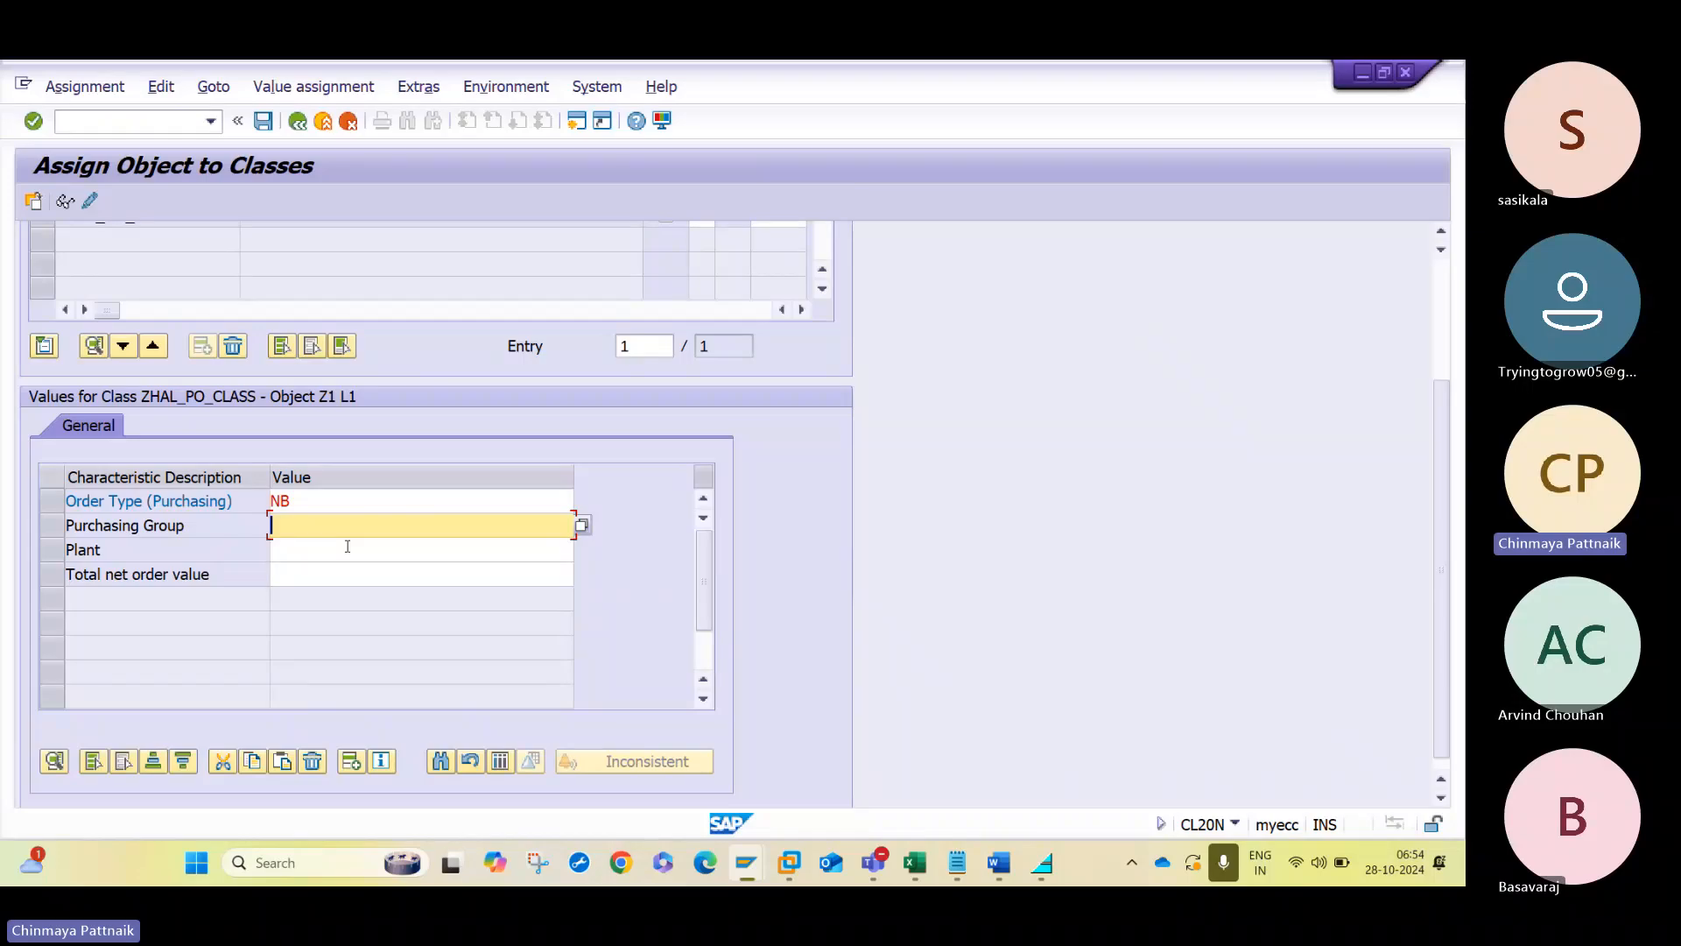
click(957, 861)
key(alt+Tab)
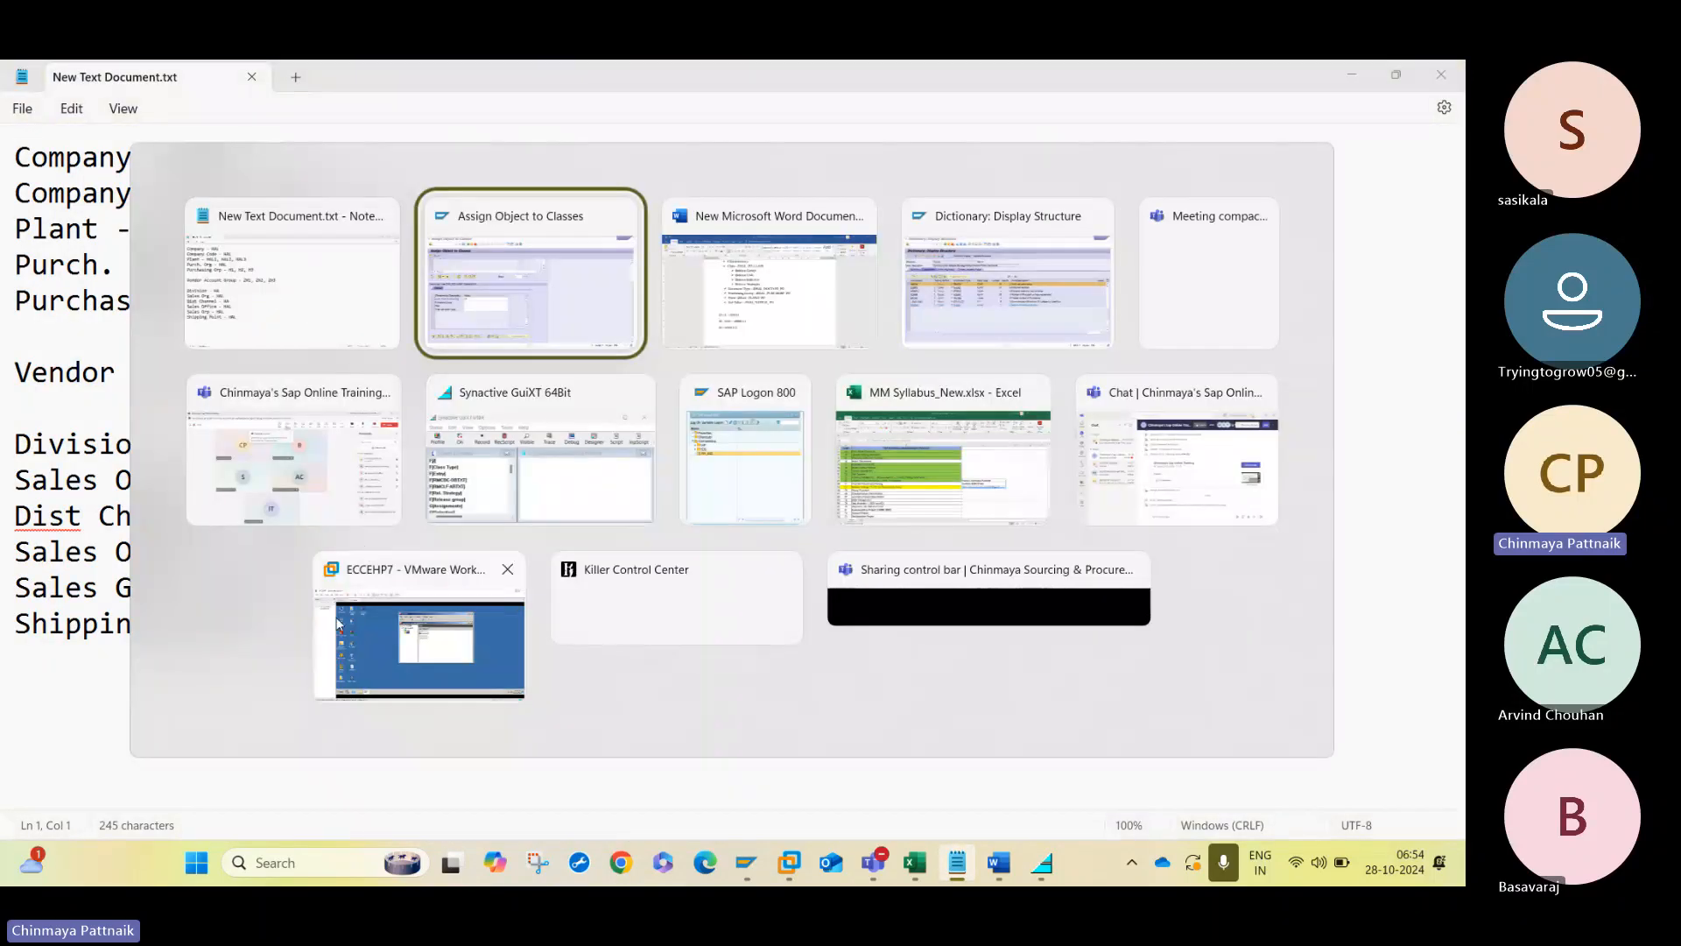
click(511, 286)
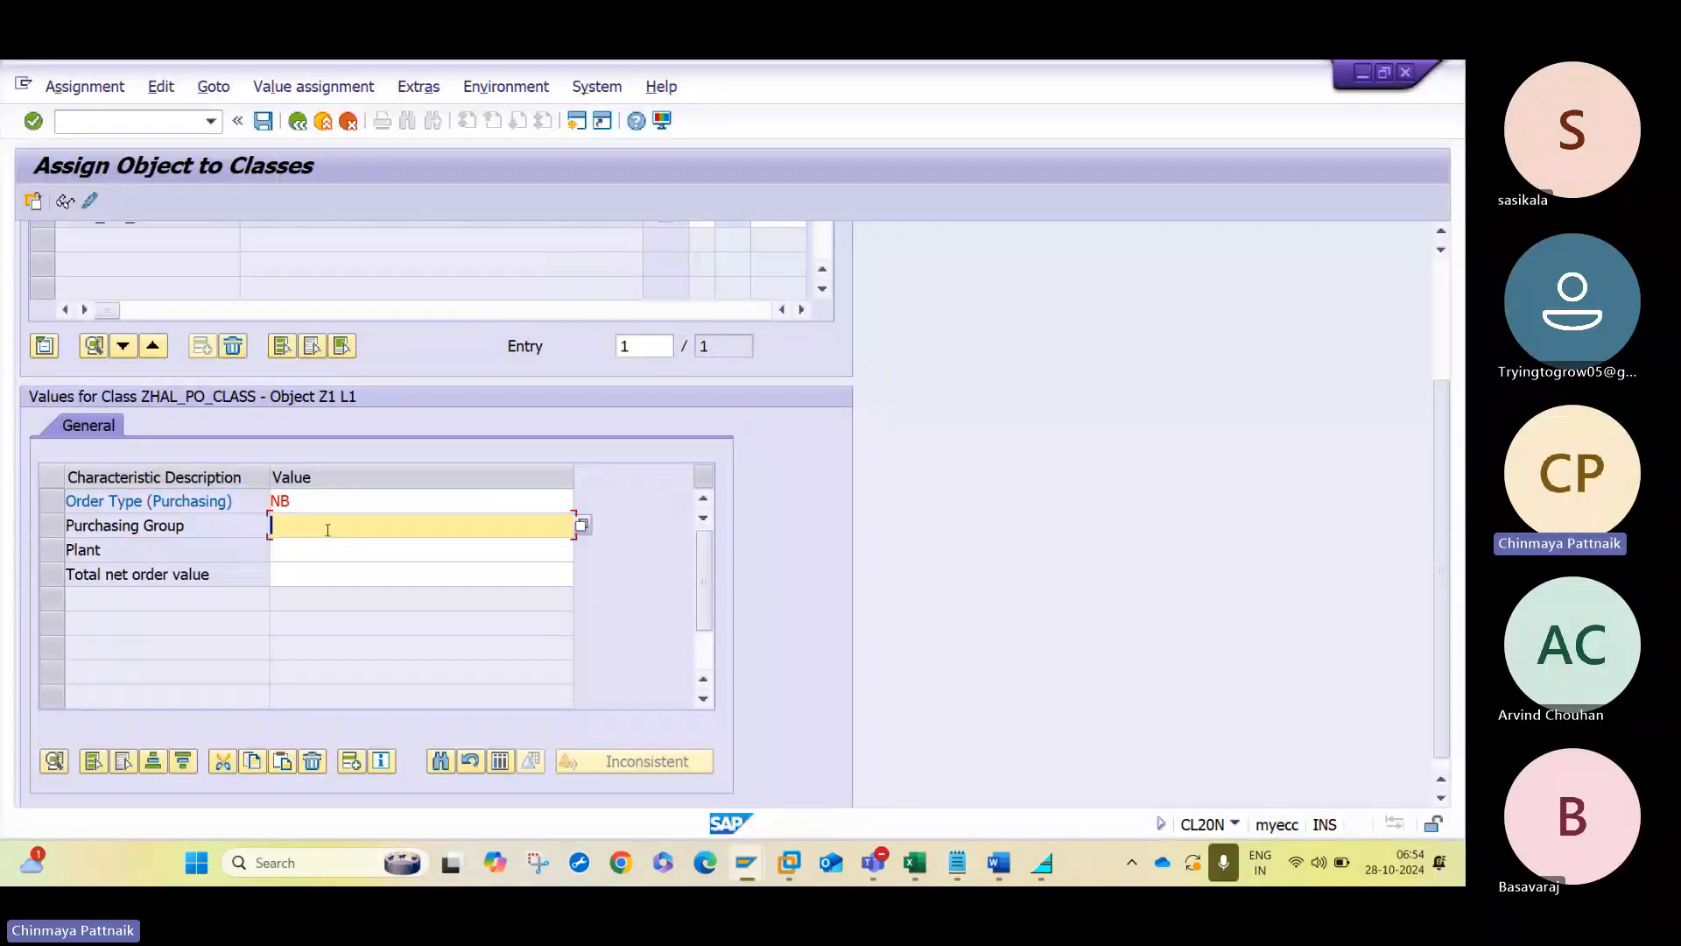
text(H1)
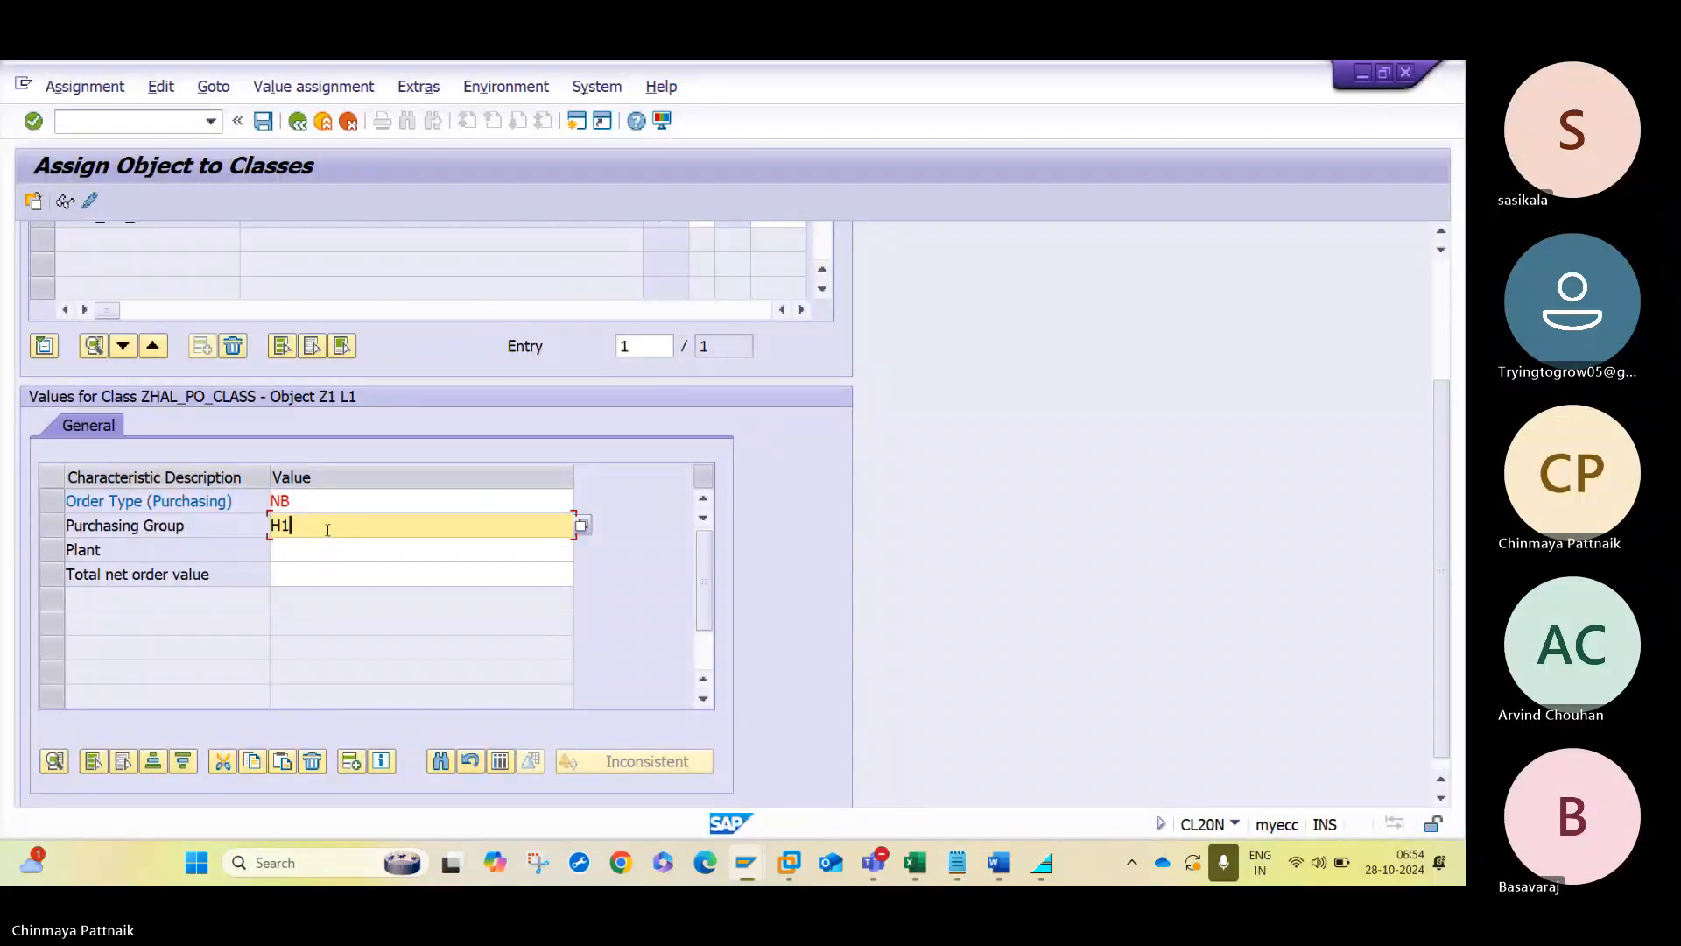
text(;H2)
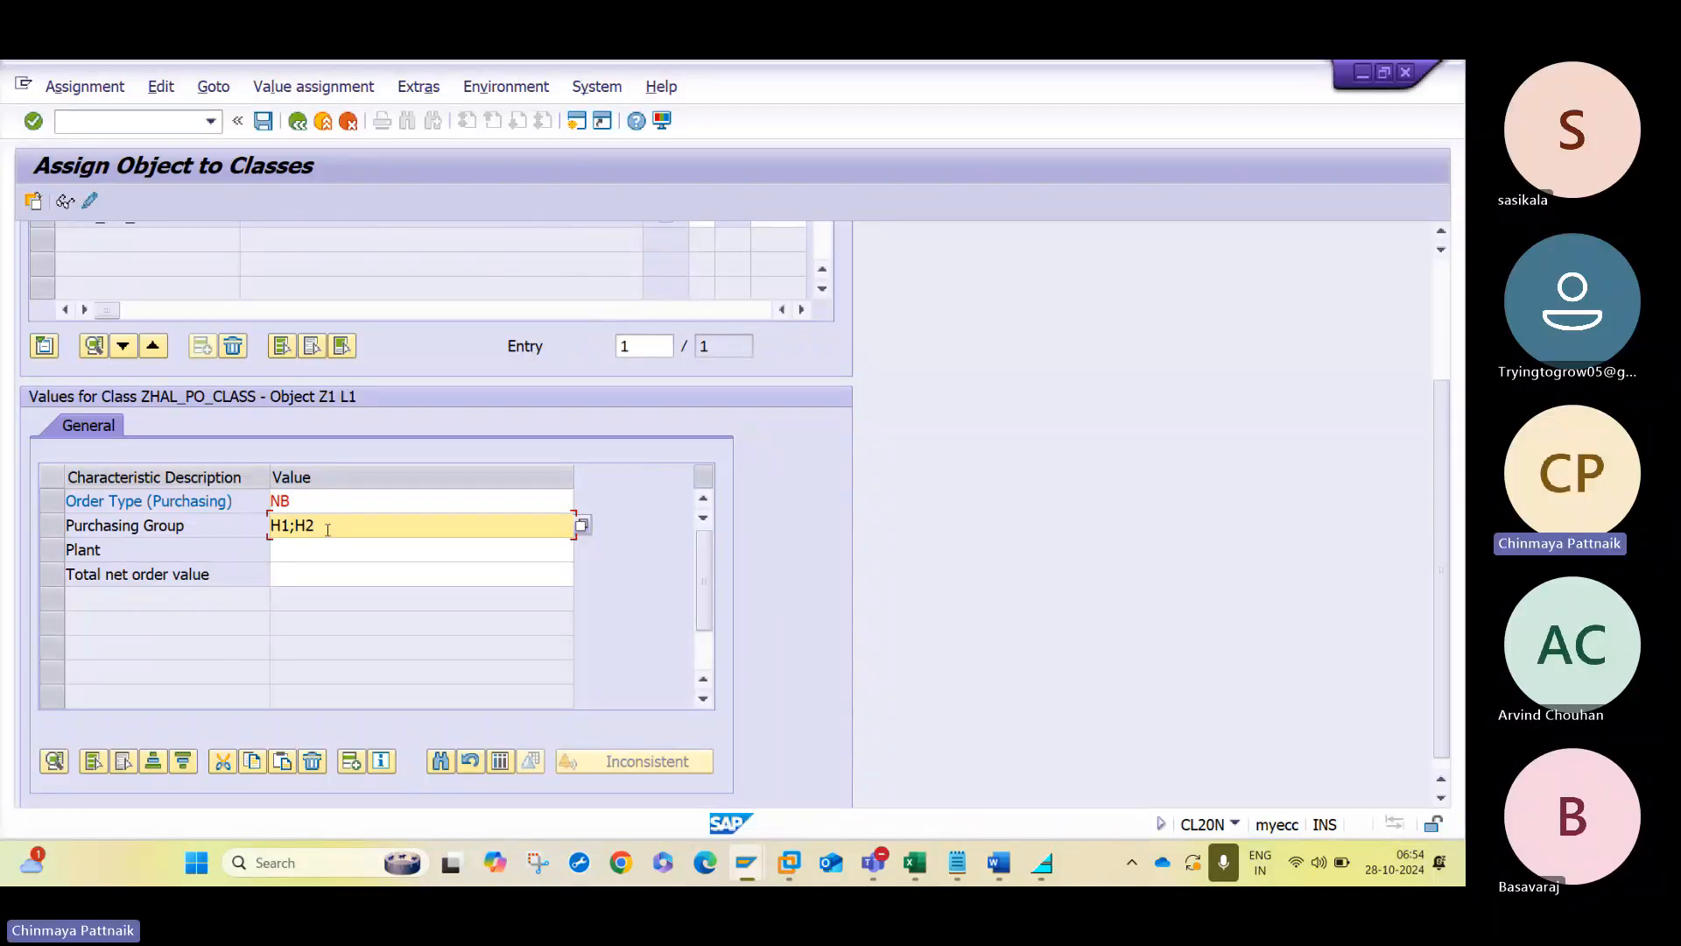
text(;H3)
key(Return)
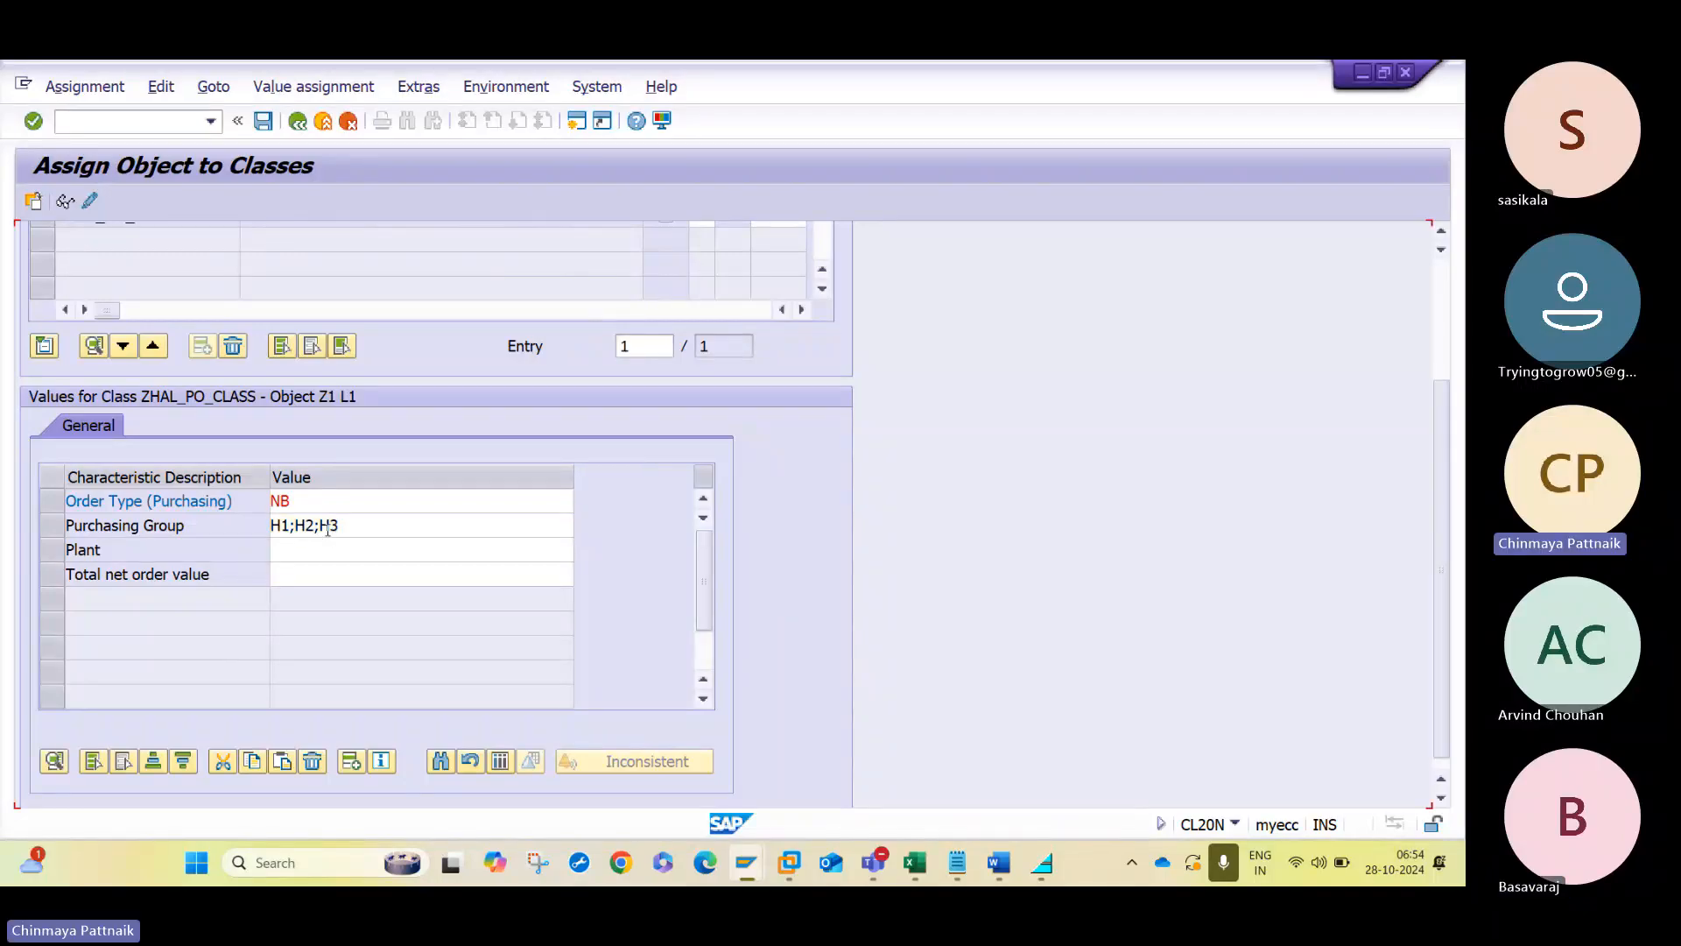
- Check the plant codes in the Notepad notes and assign plants HAL1;HAL2;HAL3 to strategy L1
click(307, 598)
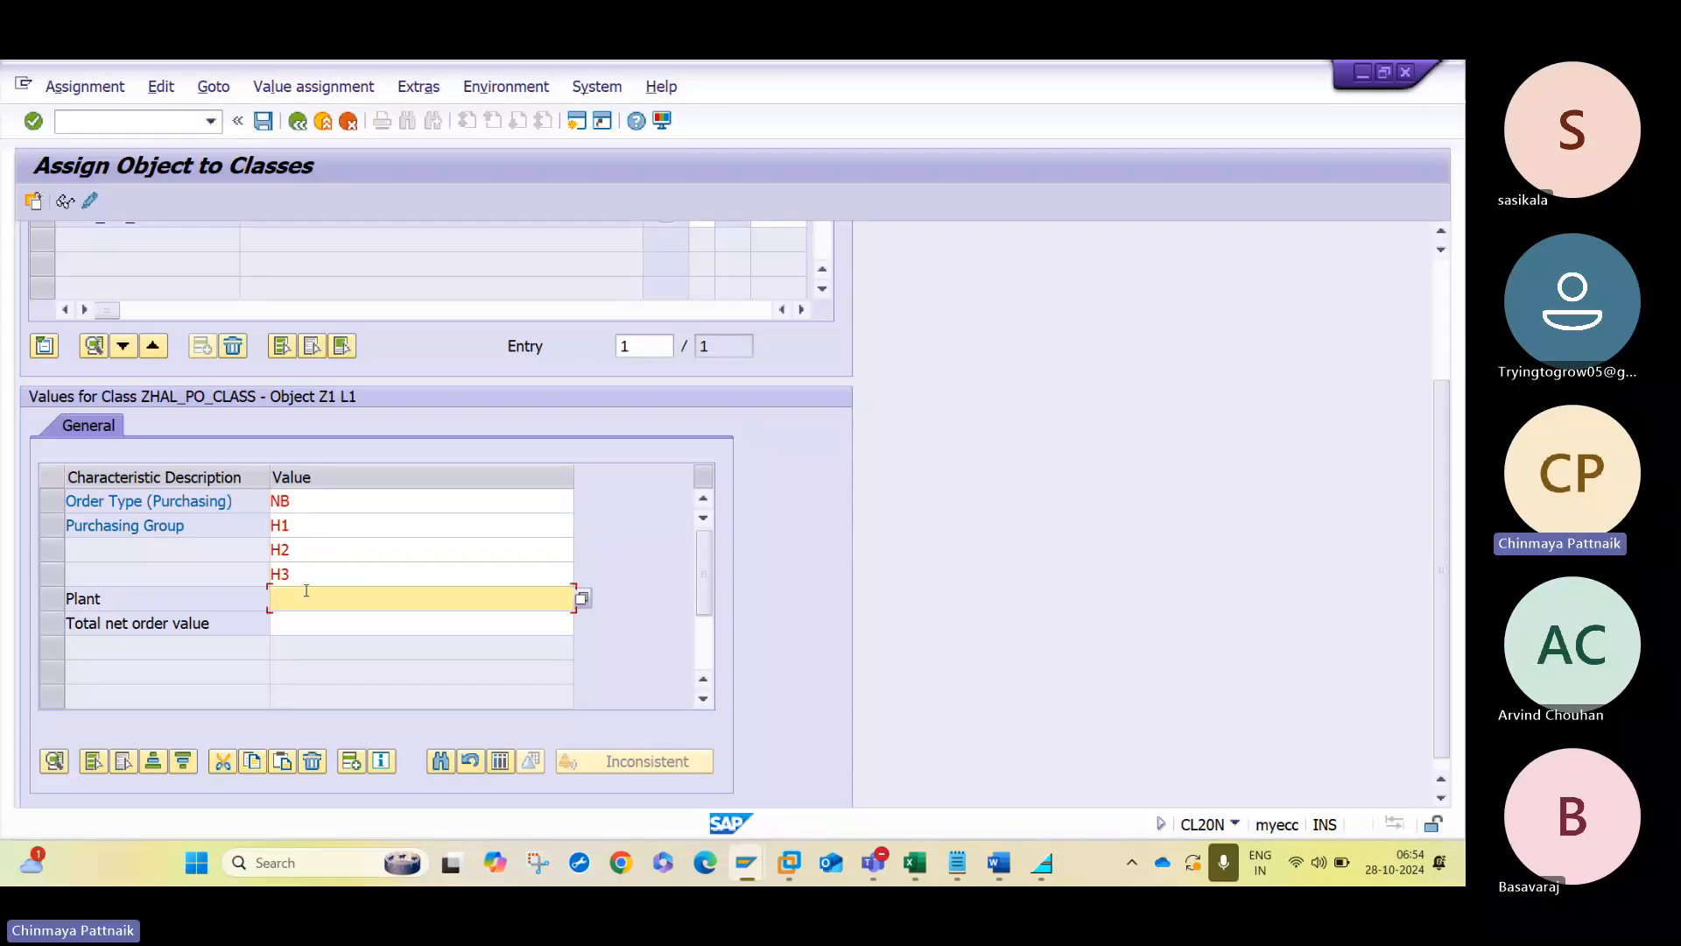
key(alt+Tab)
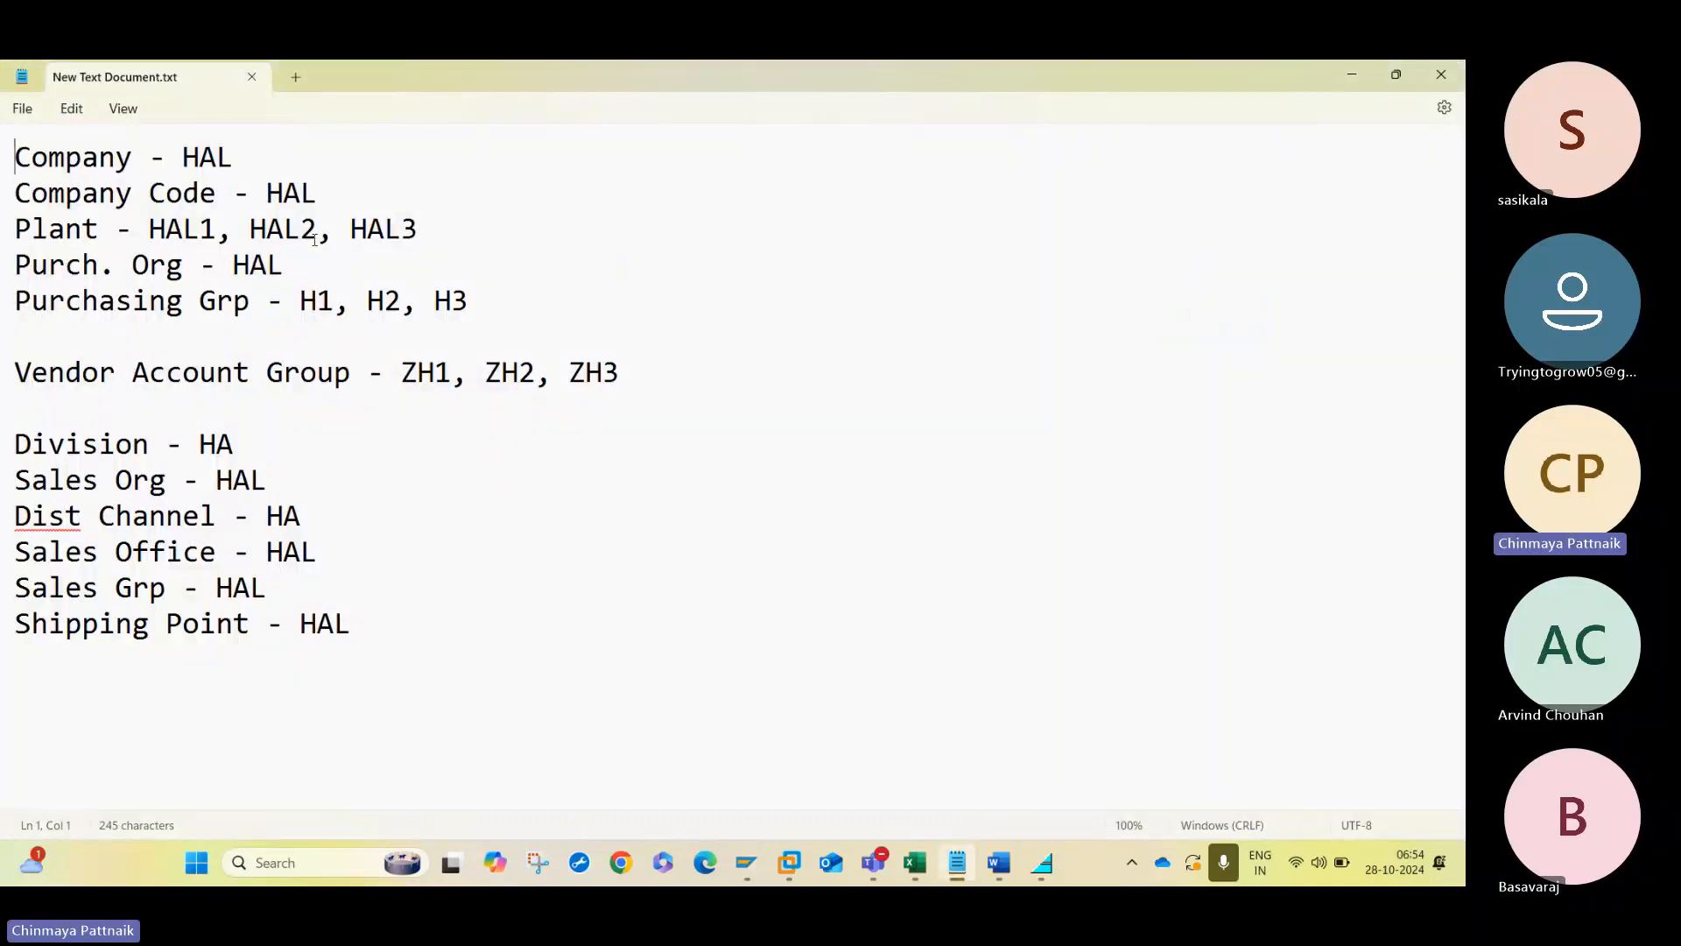
key(alt+Tab)
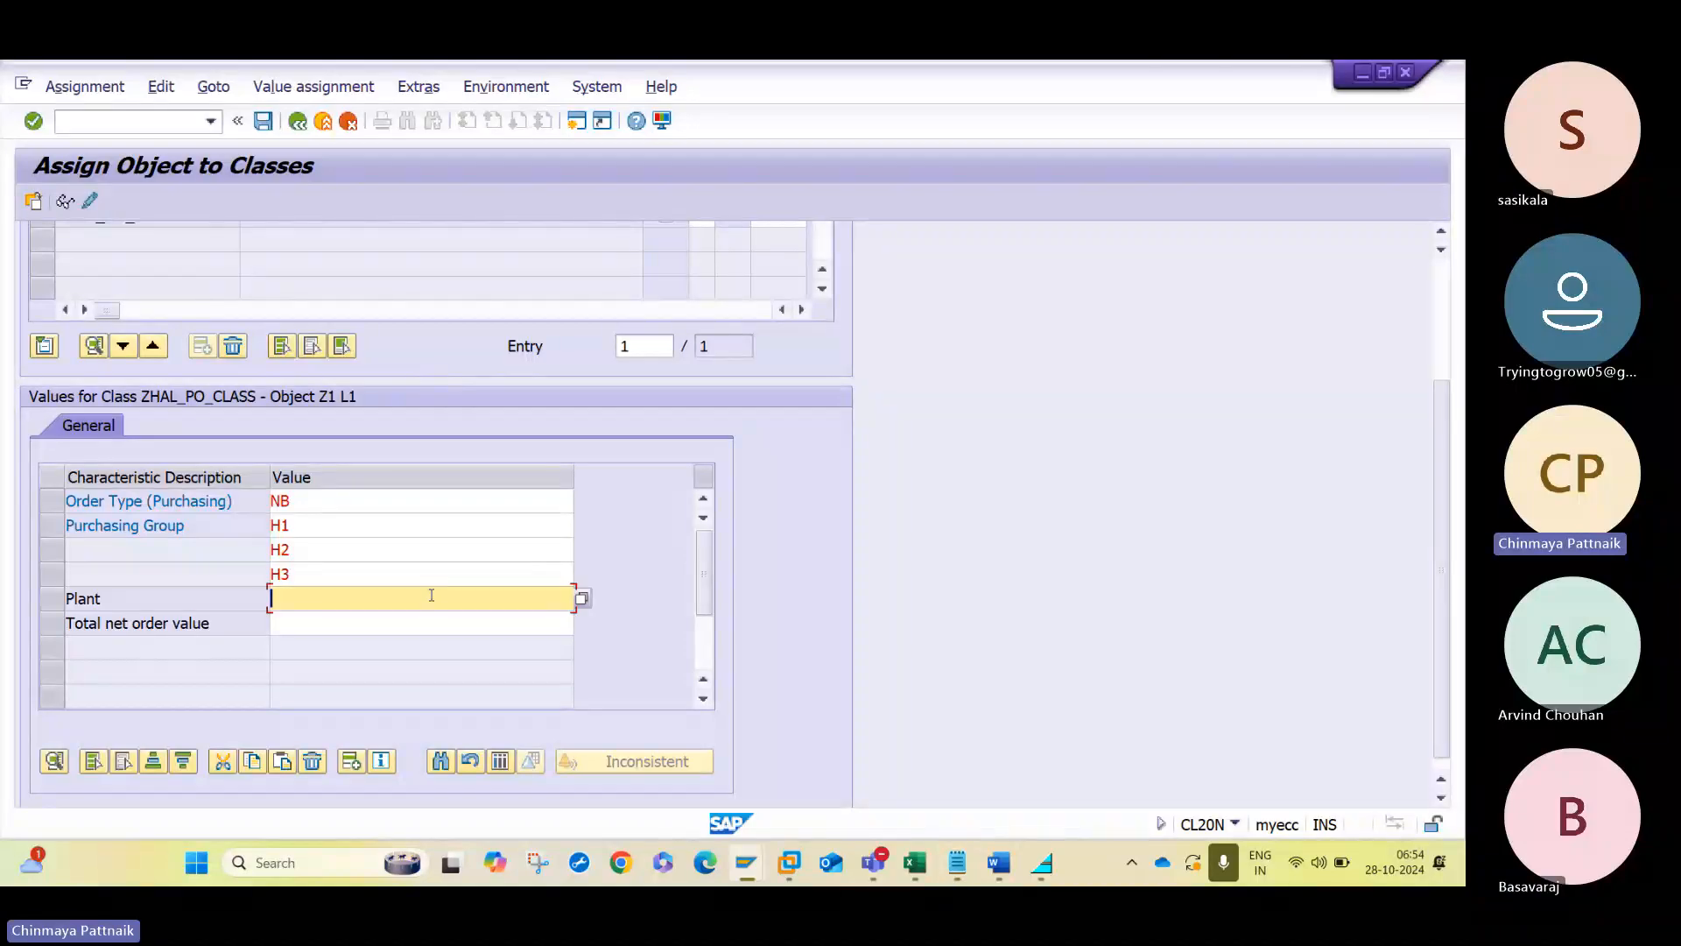
key(BackSpace)
key(BackSpace)
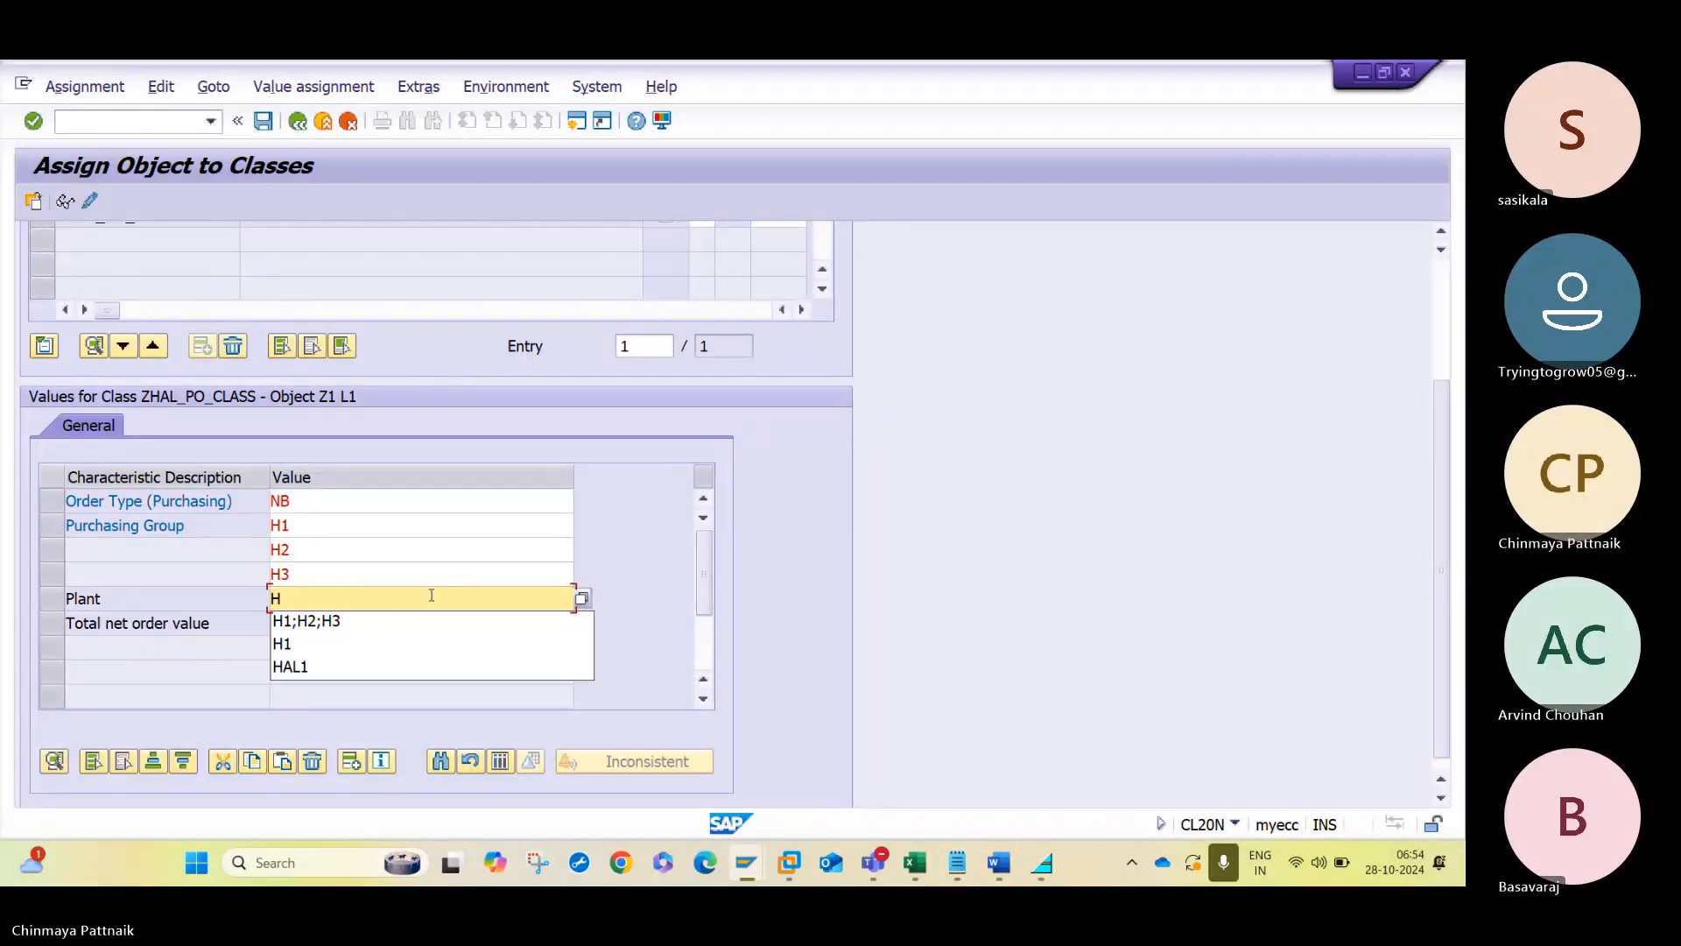
text(AL1;H)
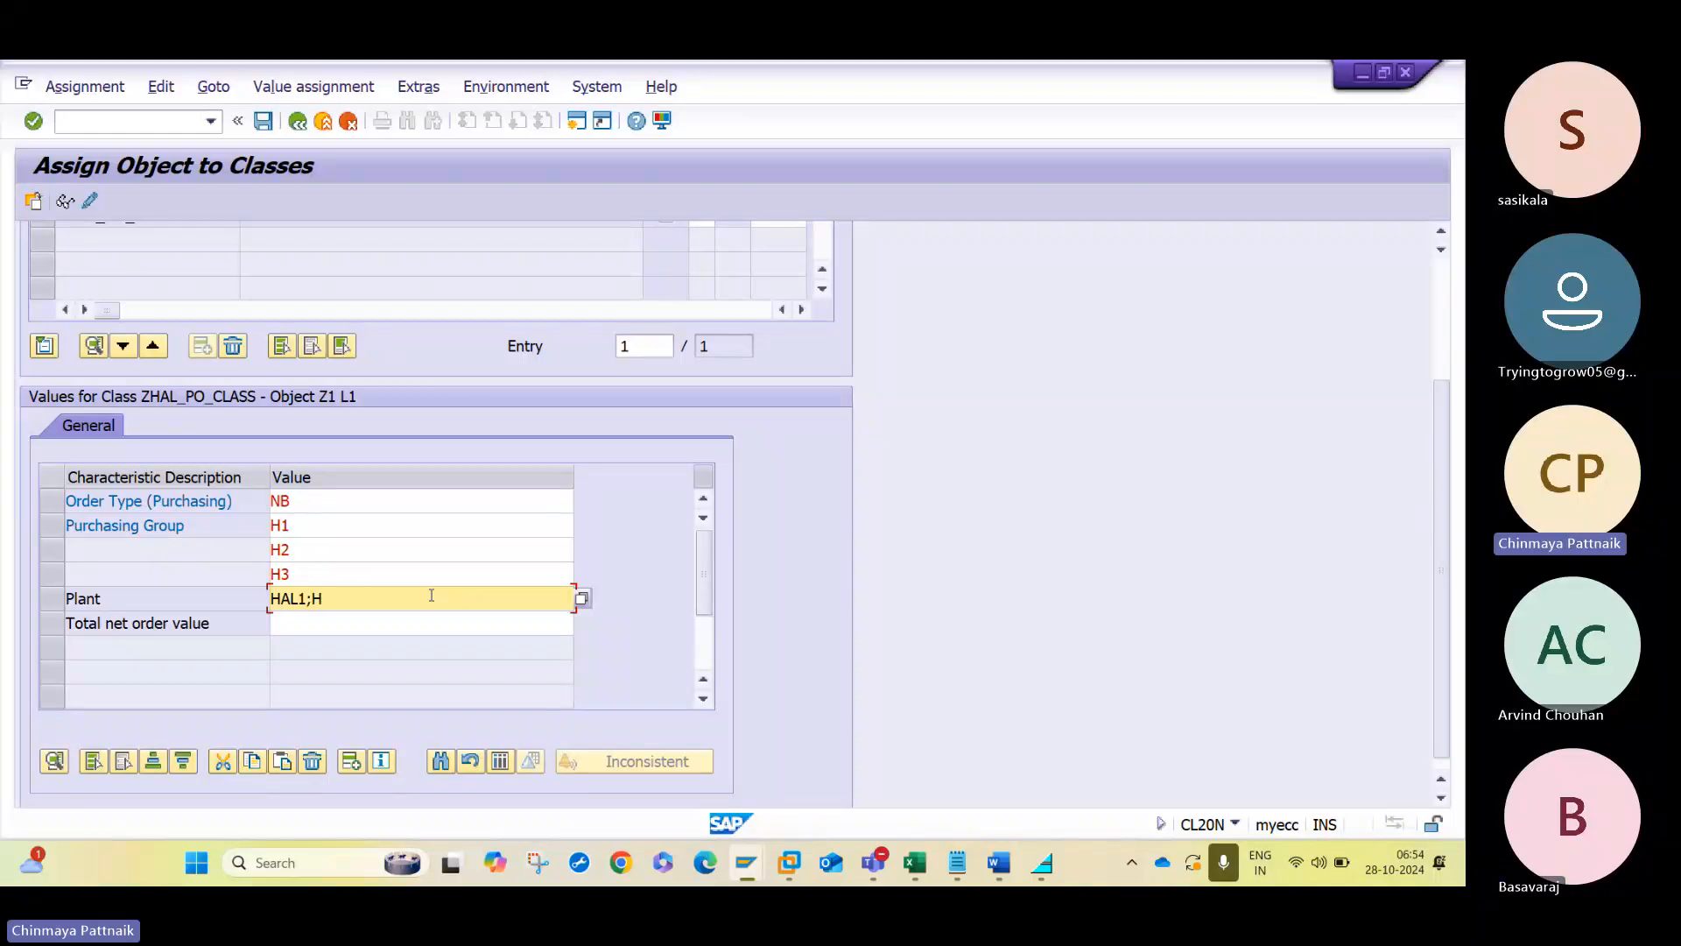
text(AL2;HAL3)
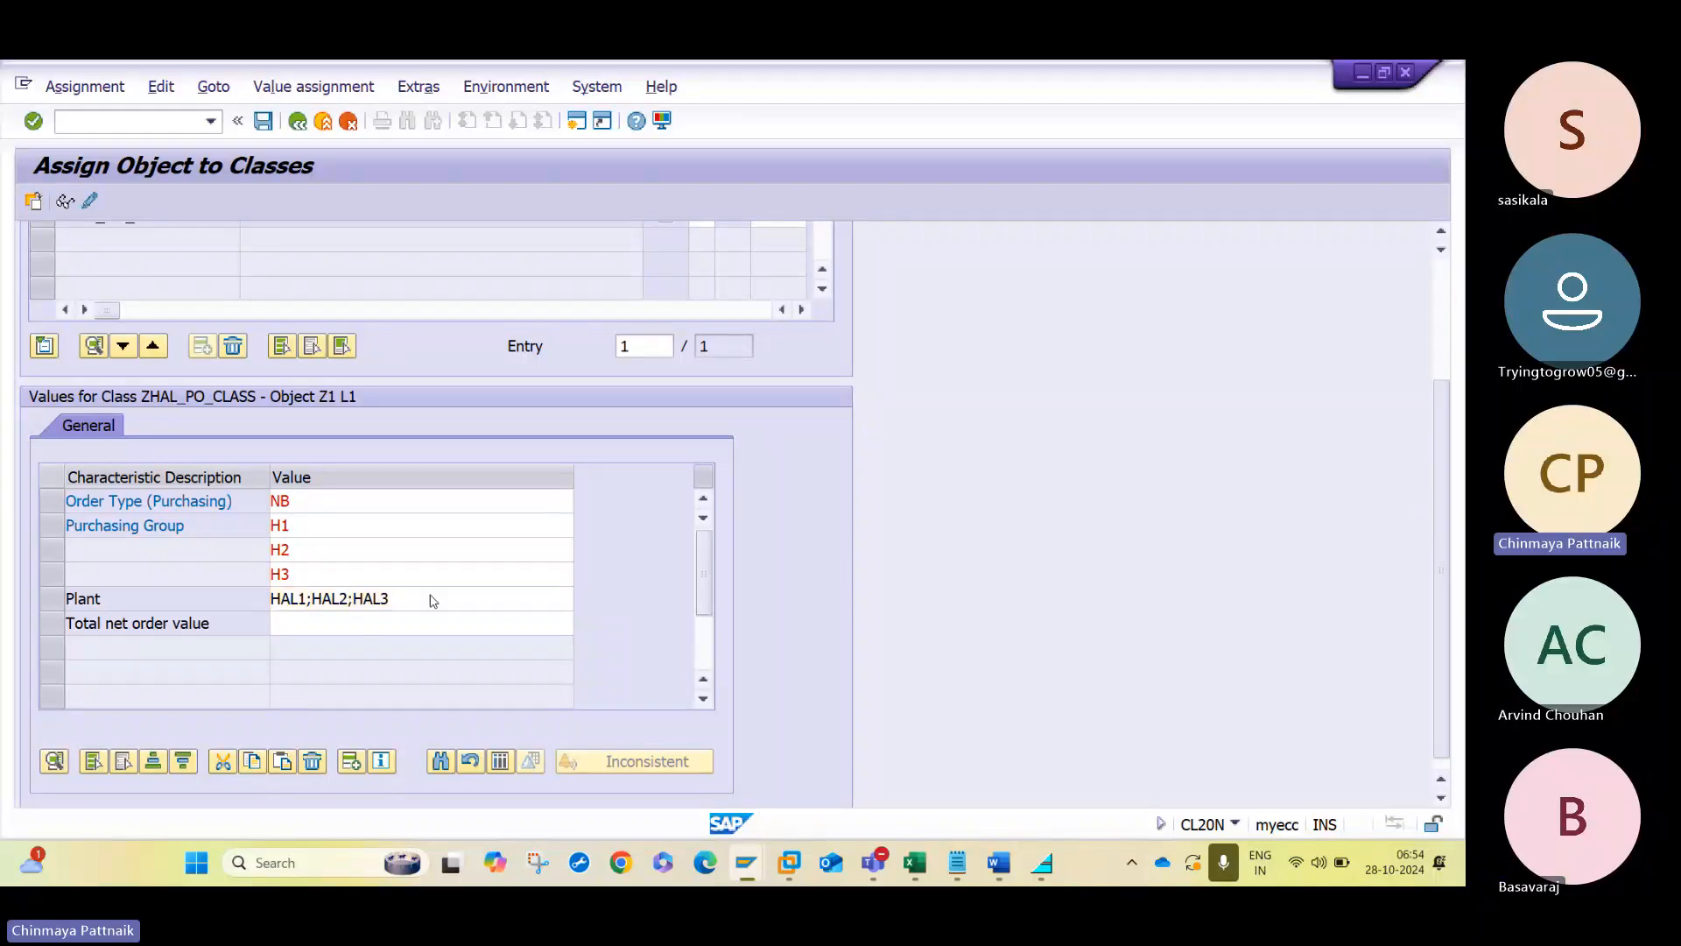
key(Return)
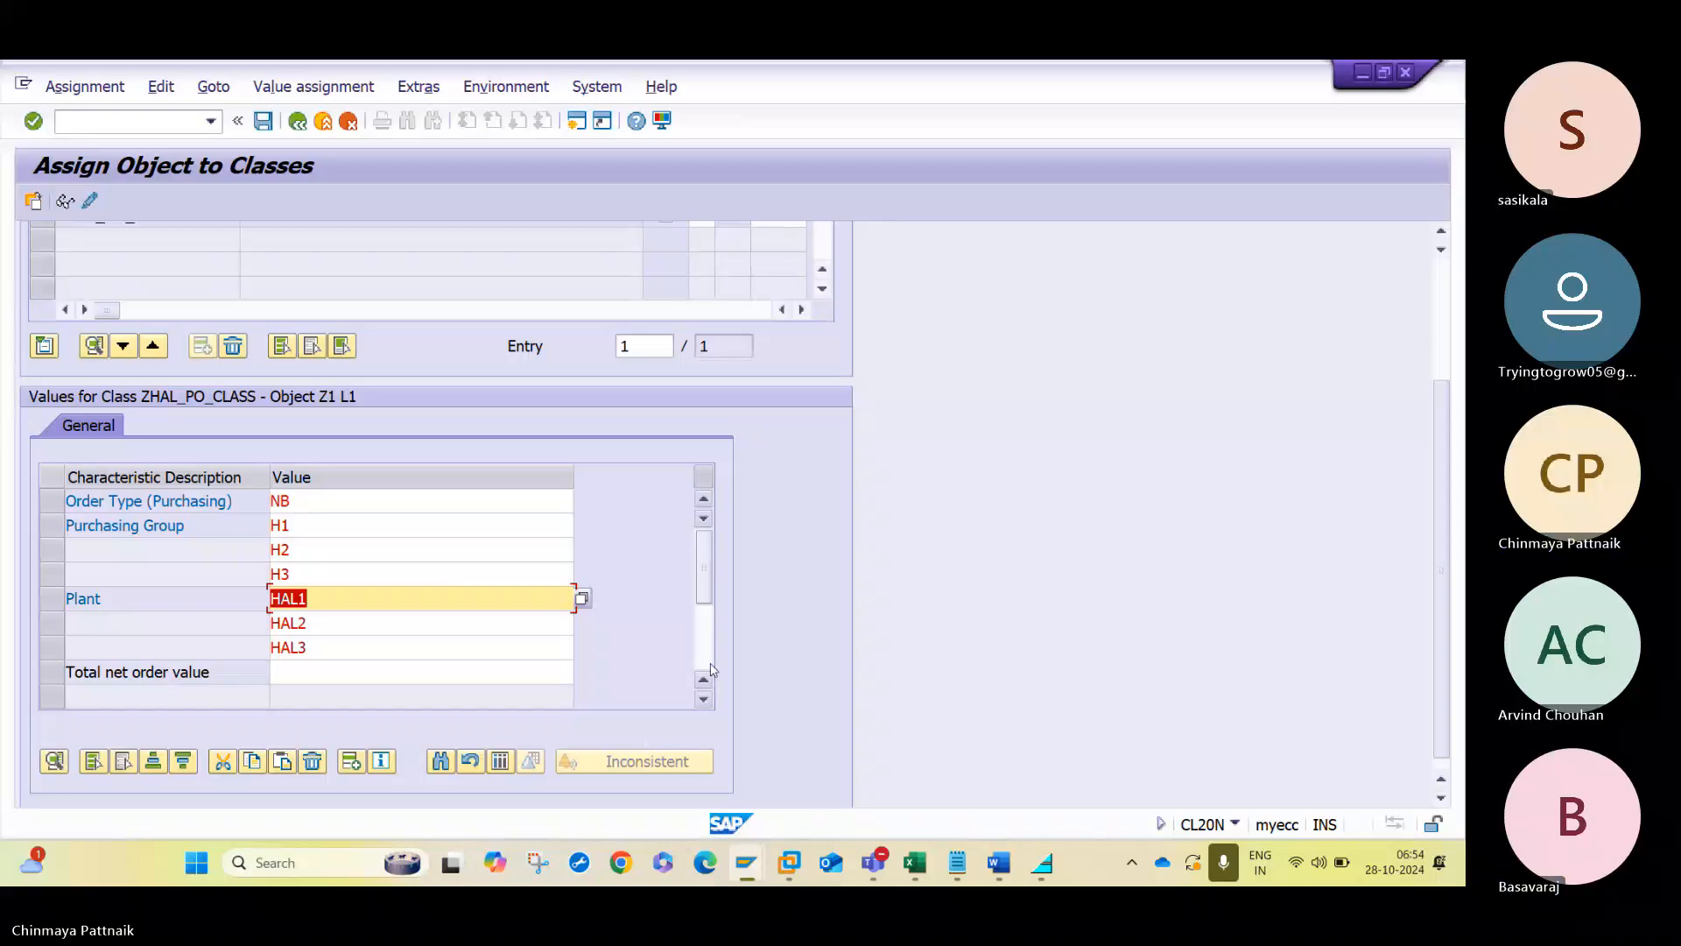
- Check the L1 range in the Word notes, set the total net order value to > 0 - 1000, and save the assignment
click(703, 501)
click(703, 502)
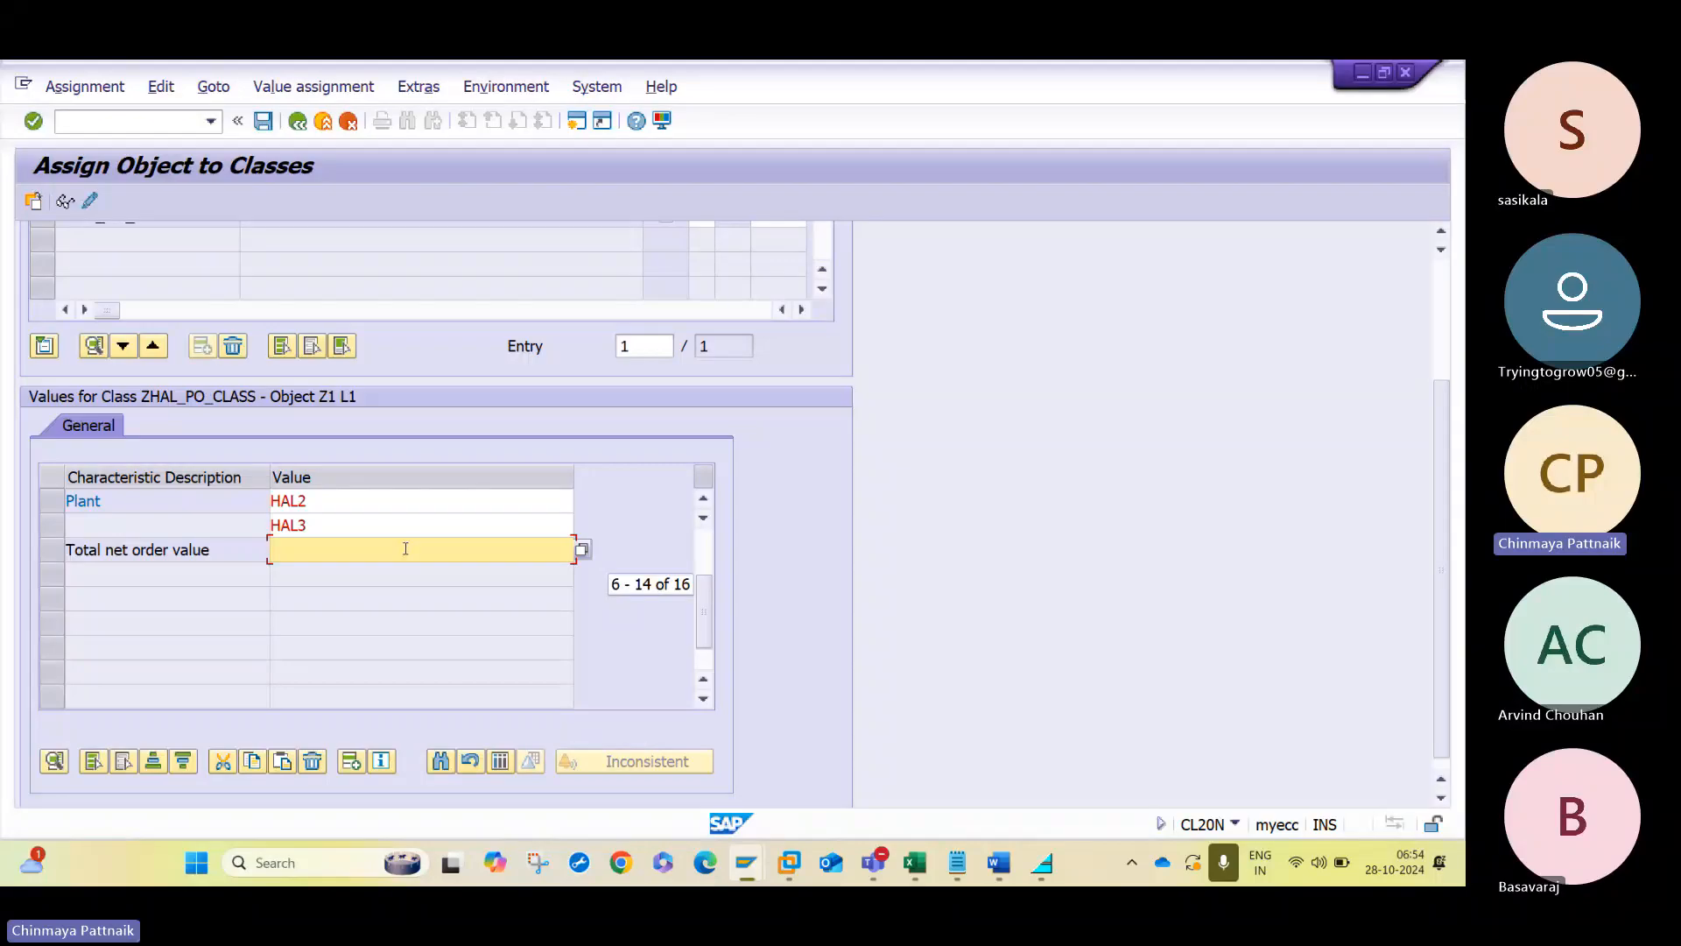
click(998, 864)
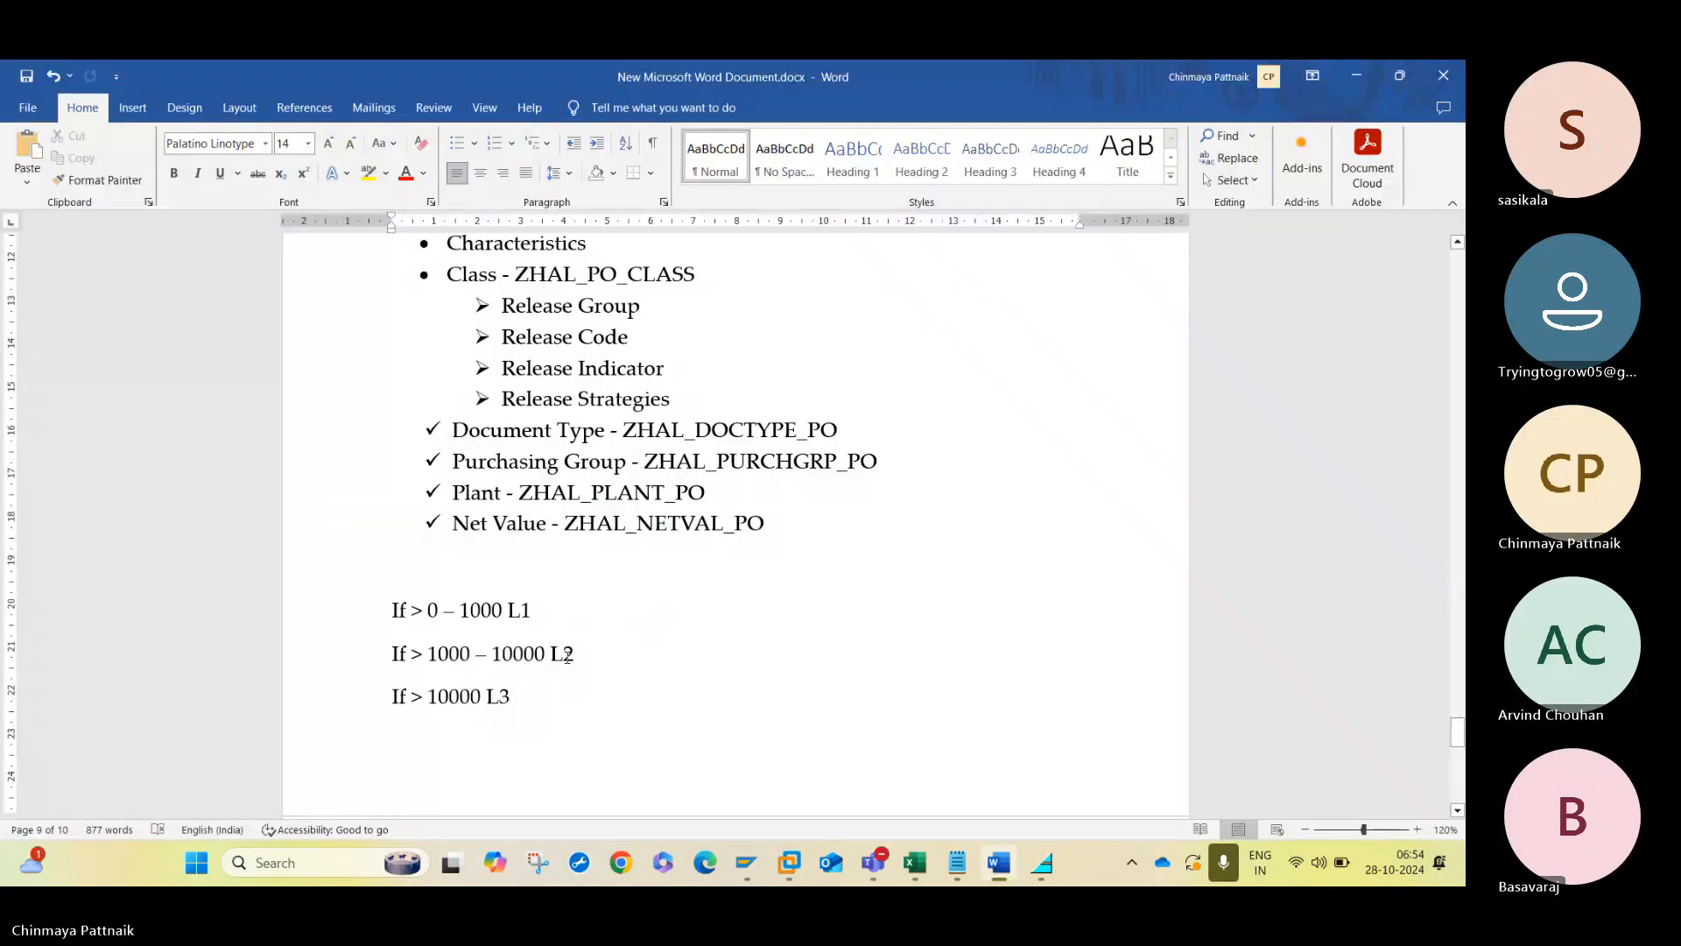
key(alt+Tab)
click(318, 554)
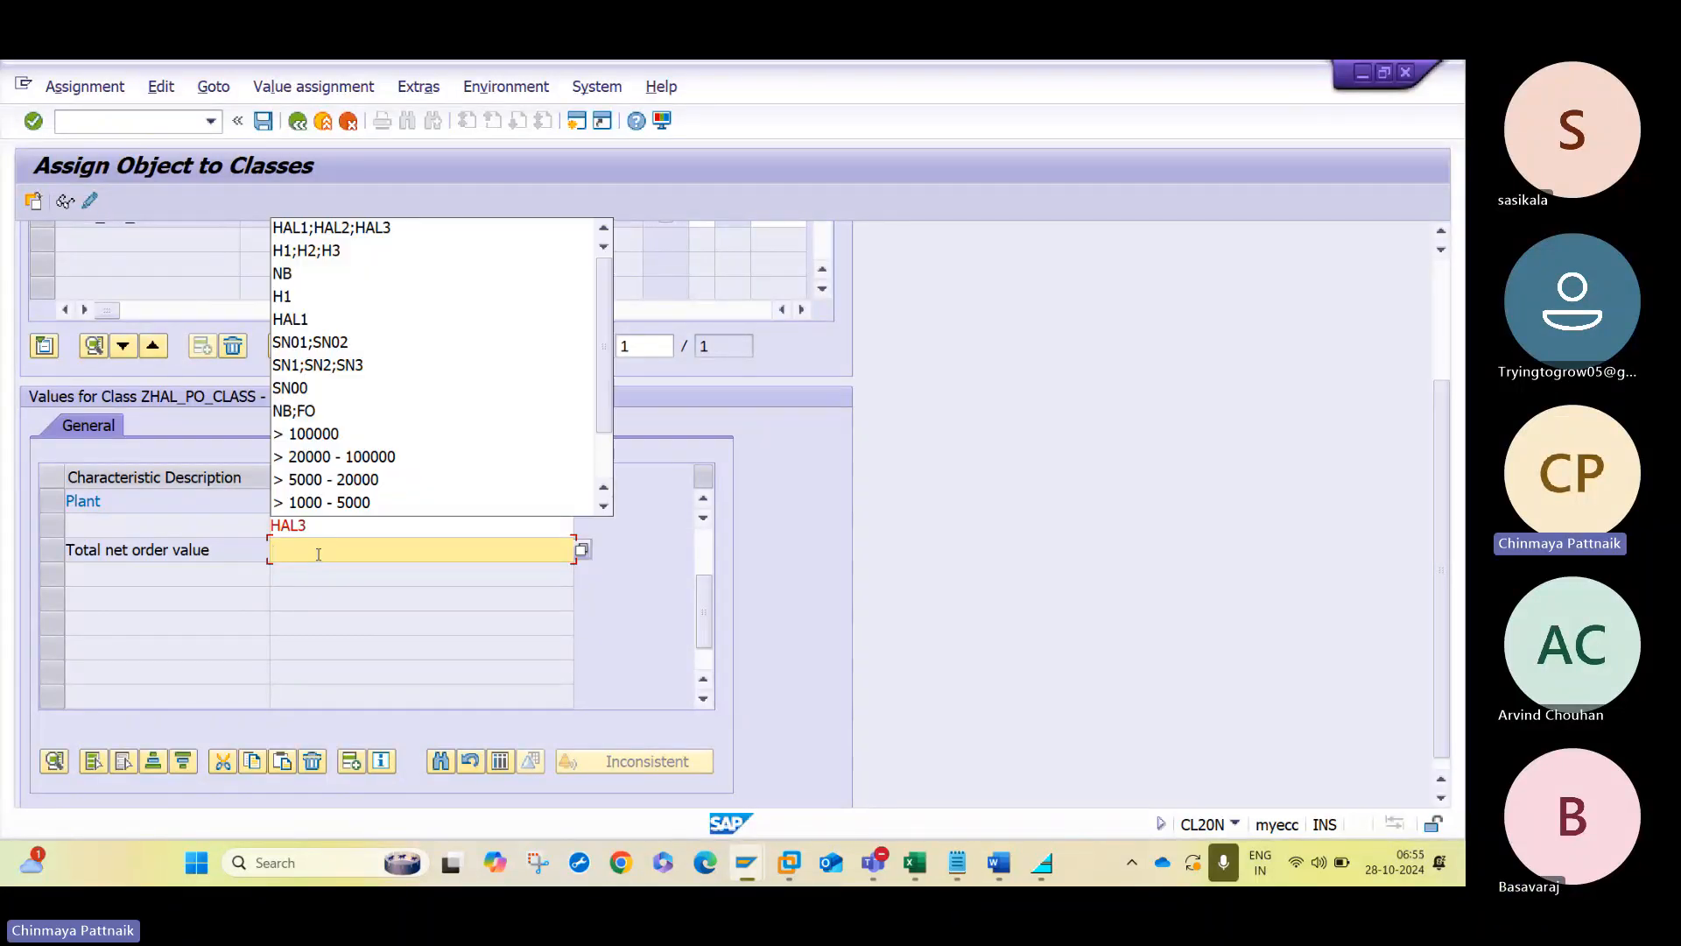
text(> 0)
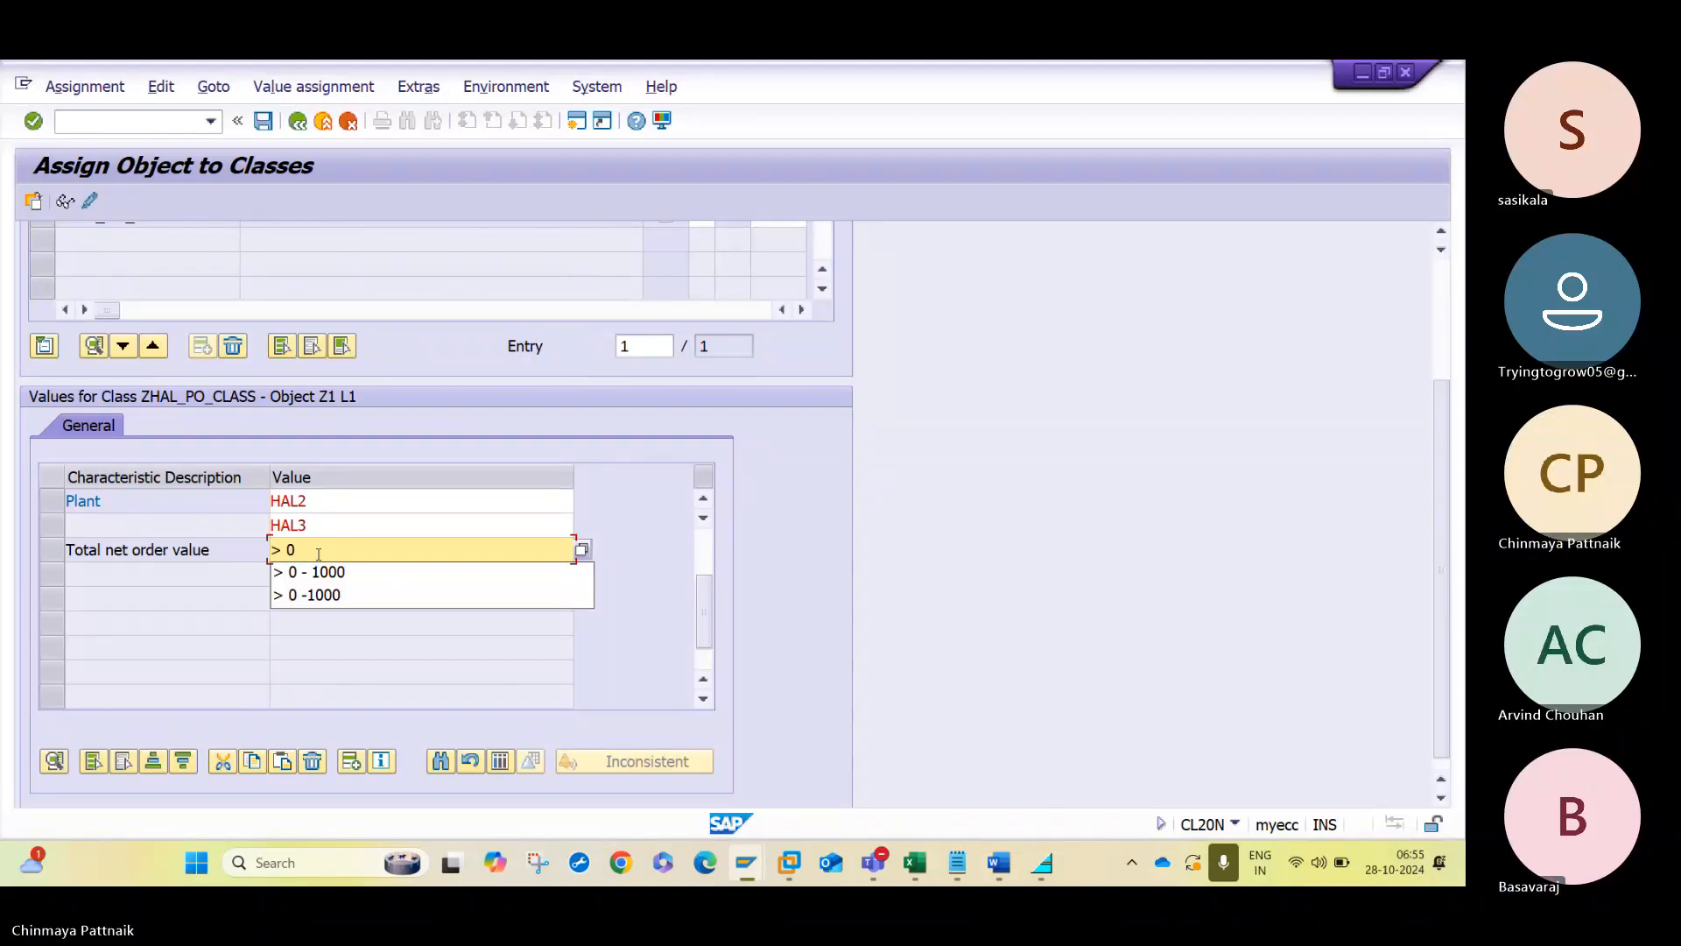
text(.00 - 10)
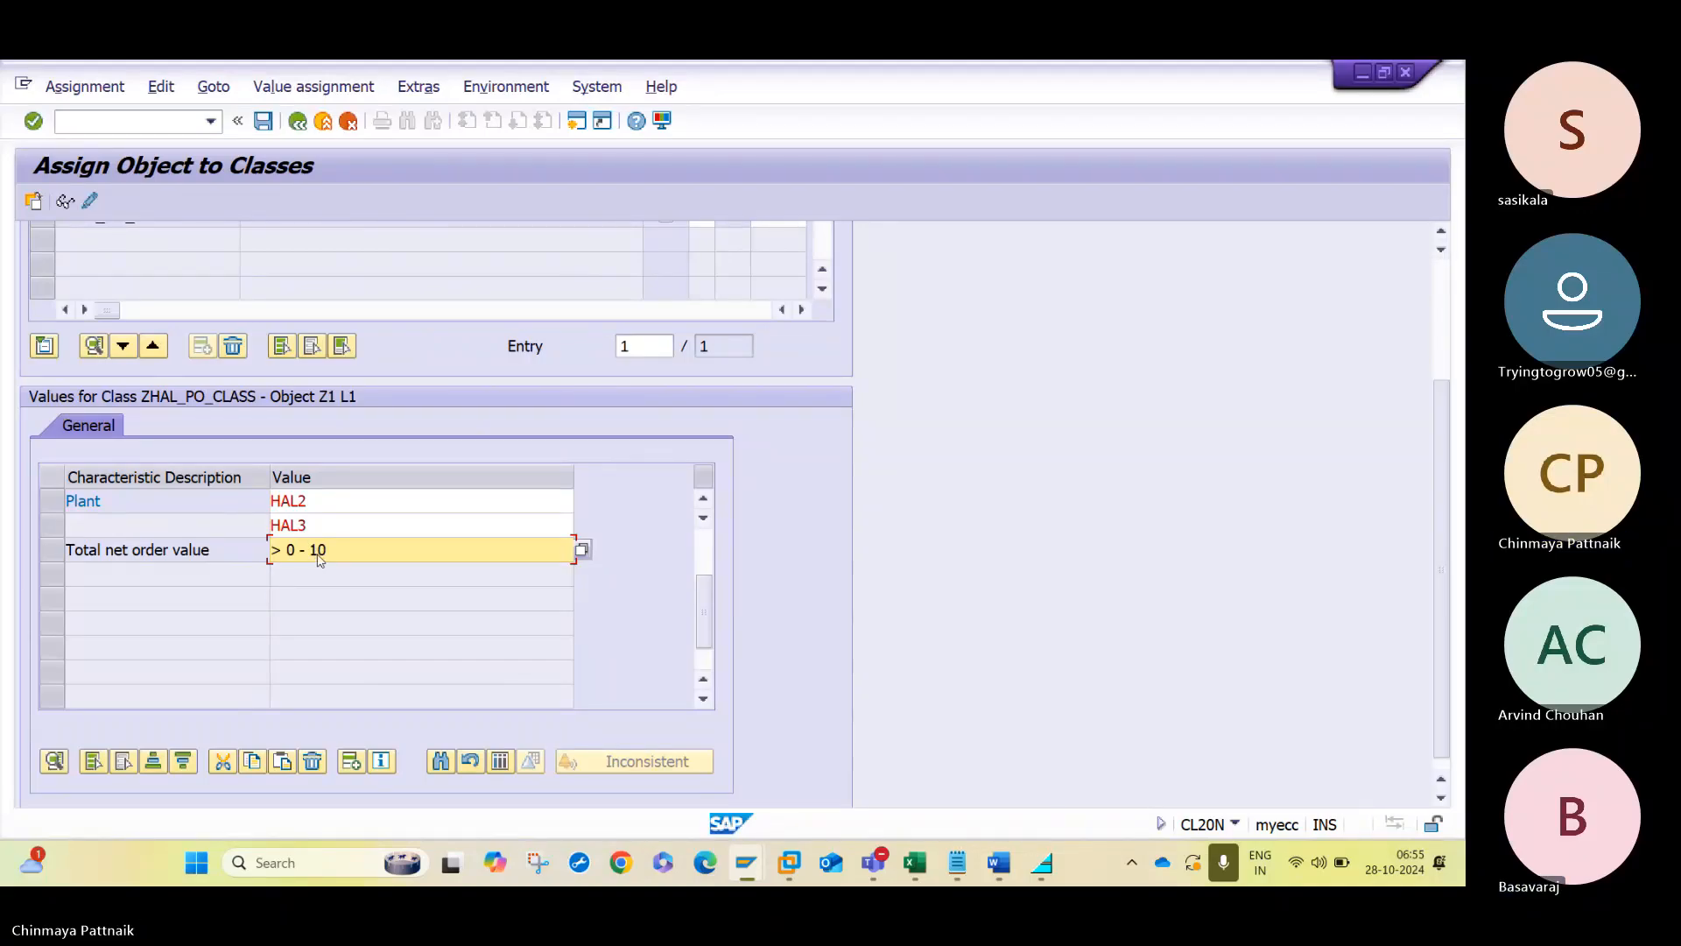
text(00)
key(Return)
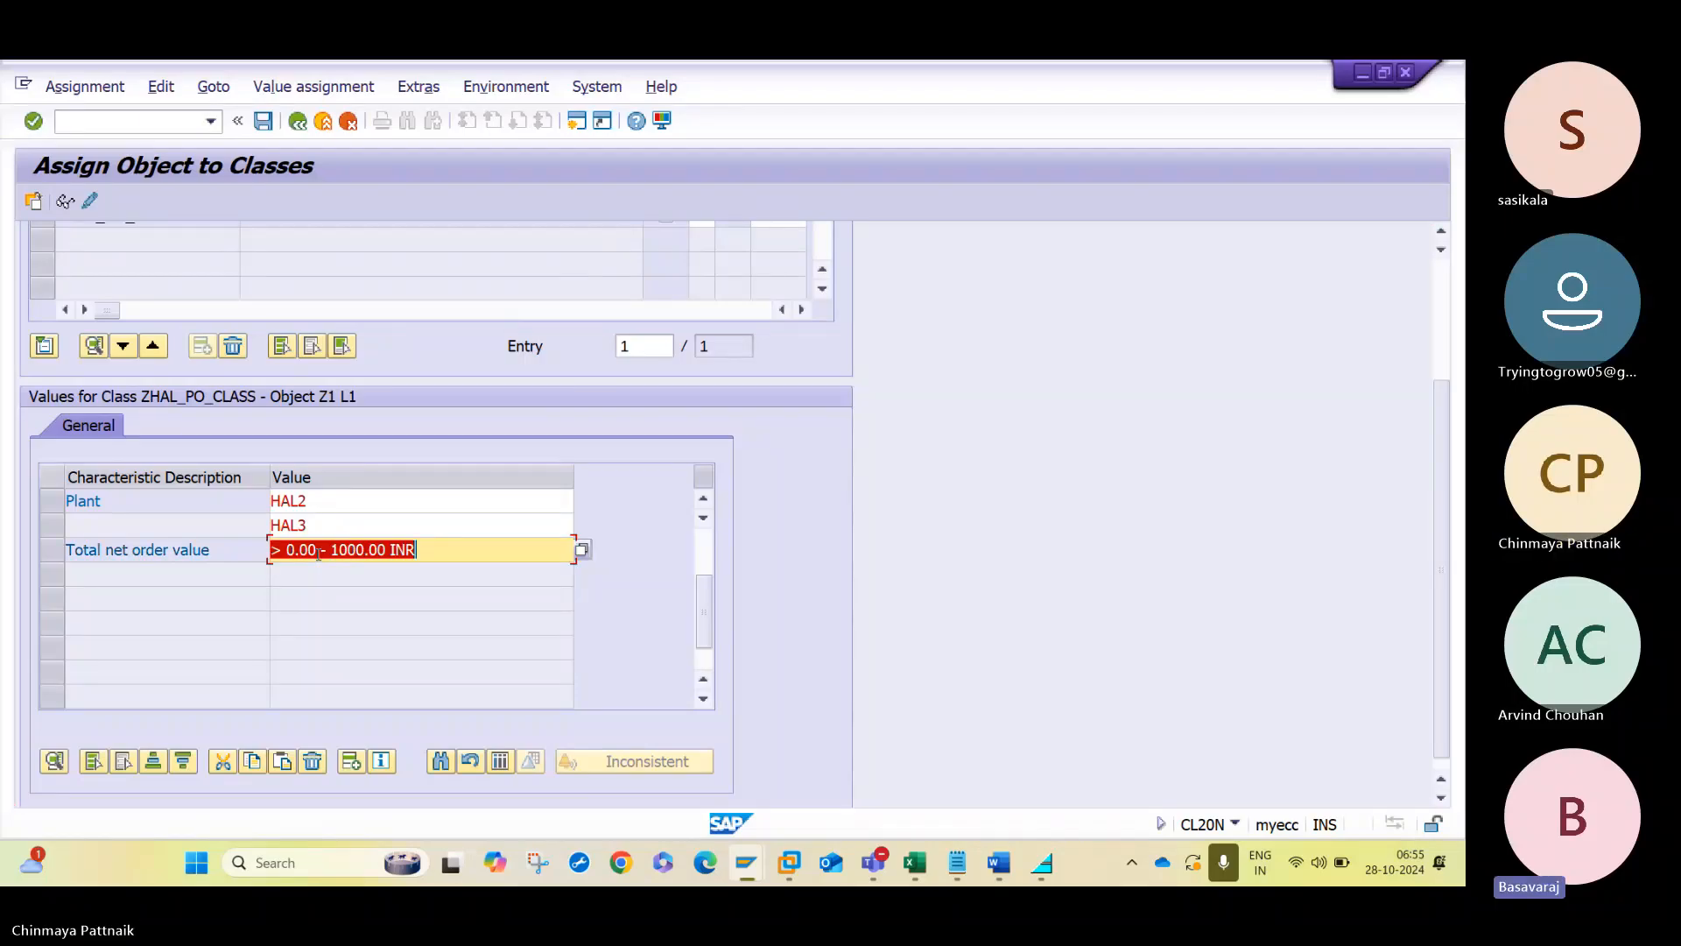
click(452, 549)
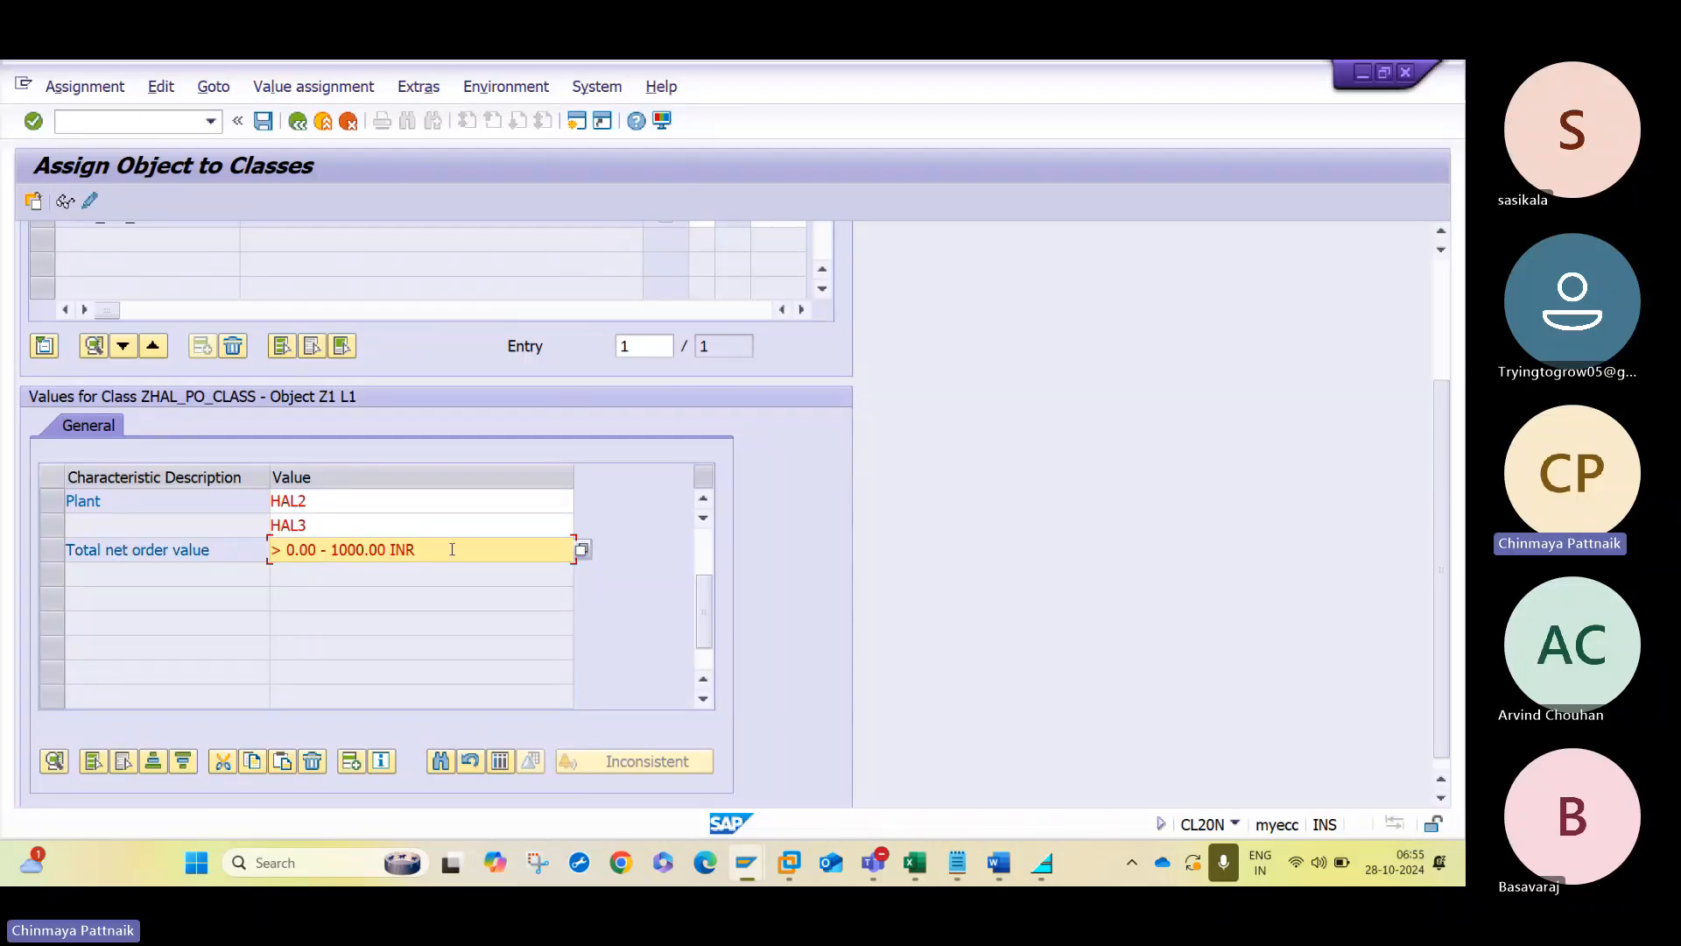
key(Return)
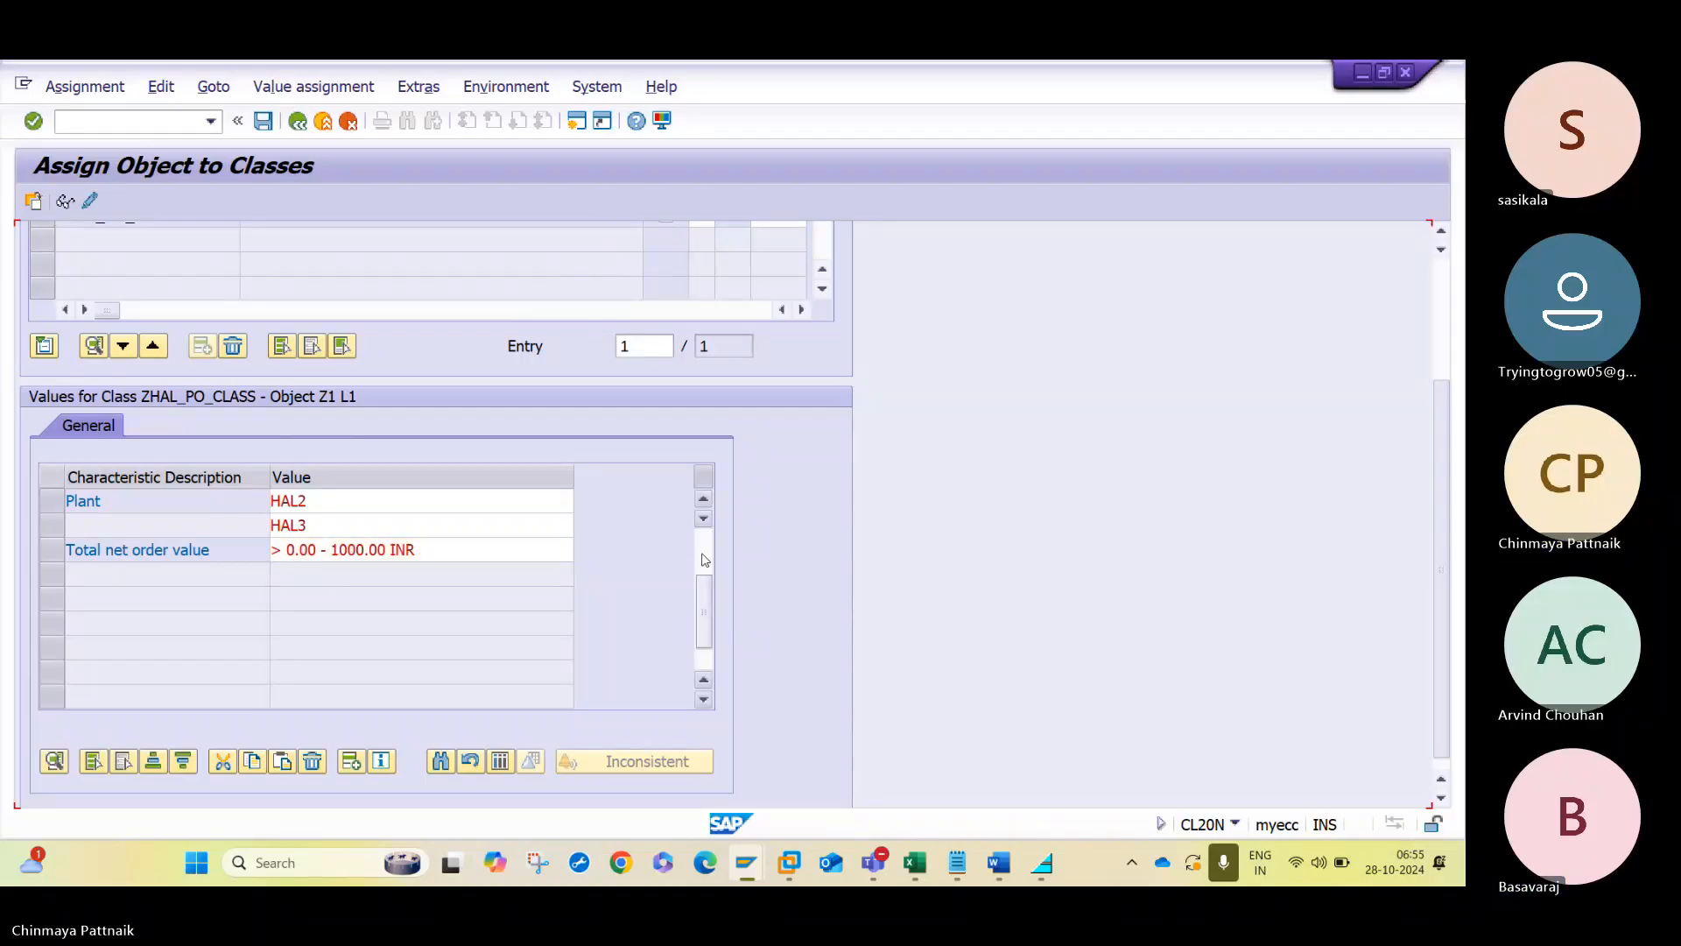
click(263, 118)
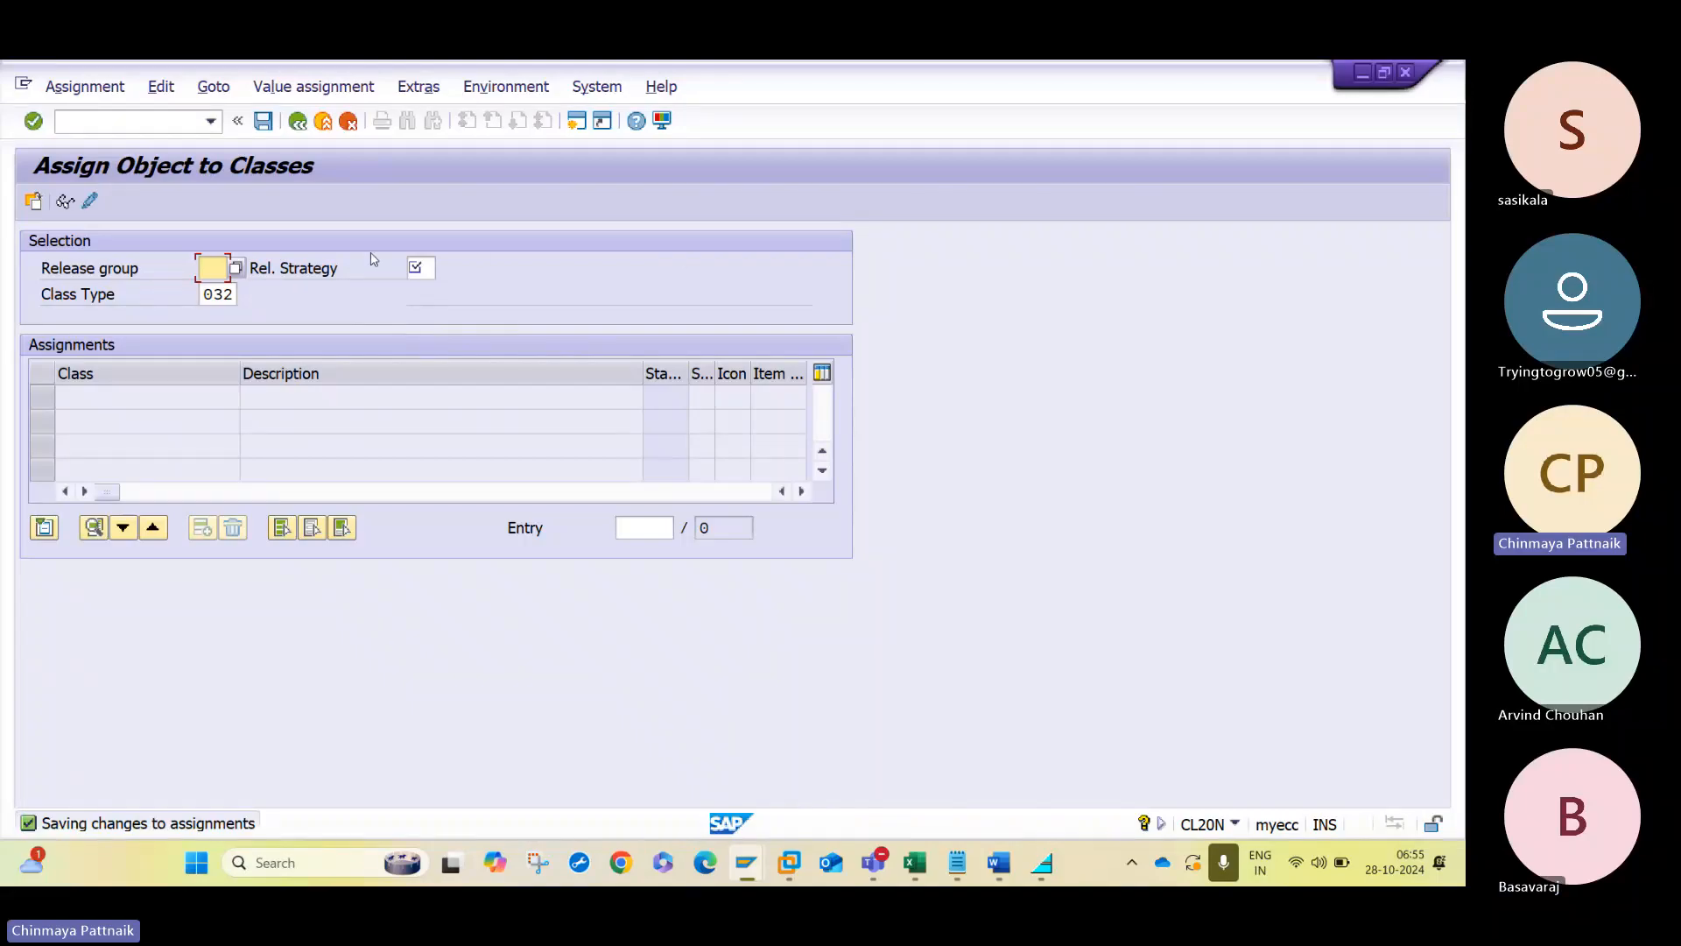
- Select release group Z1 with release strategy L2 and open its characteristic values for class ZHAL_PO_CLASS
text(Z1)
key(Tab)
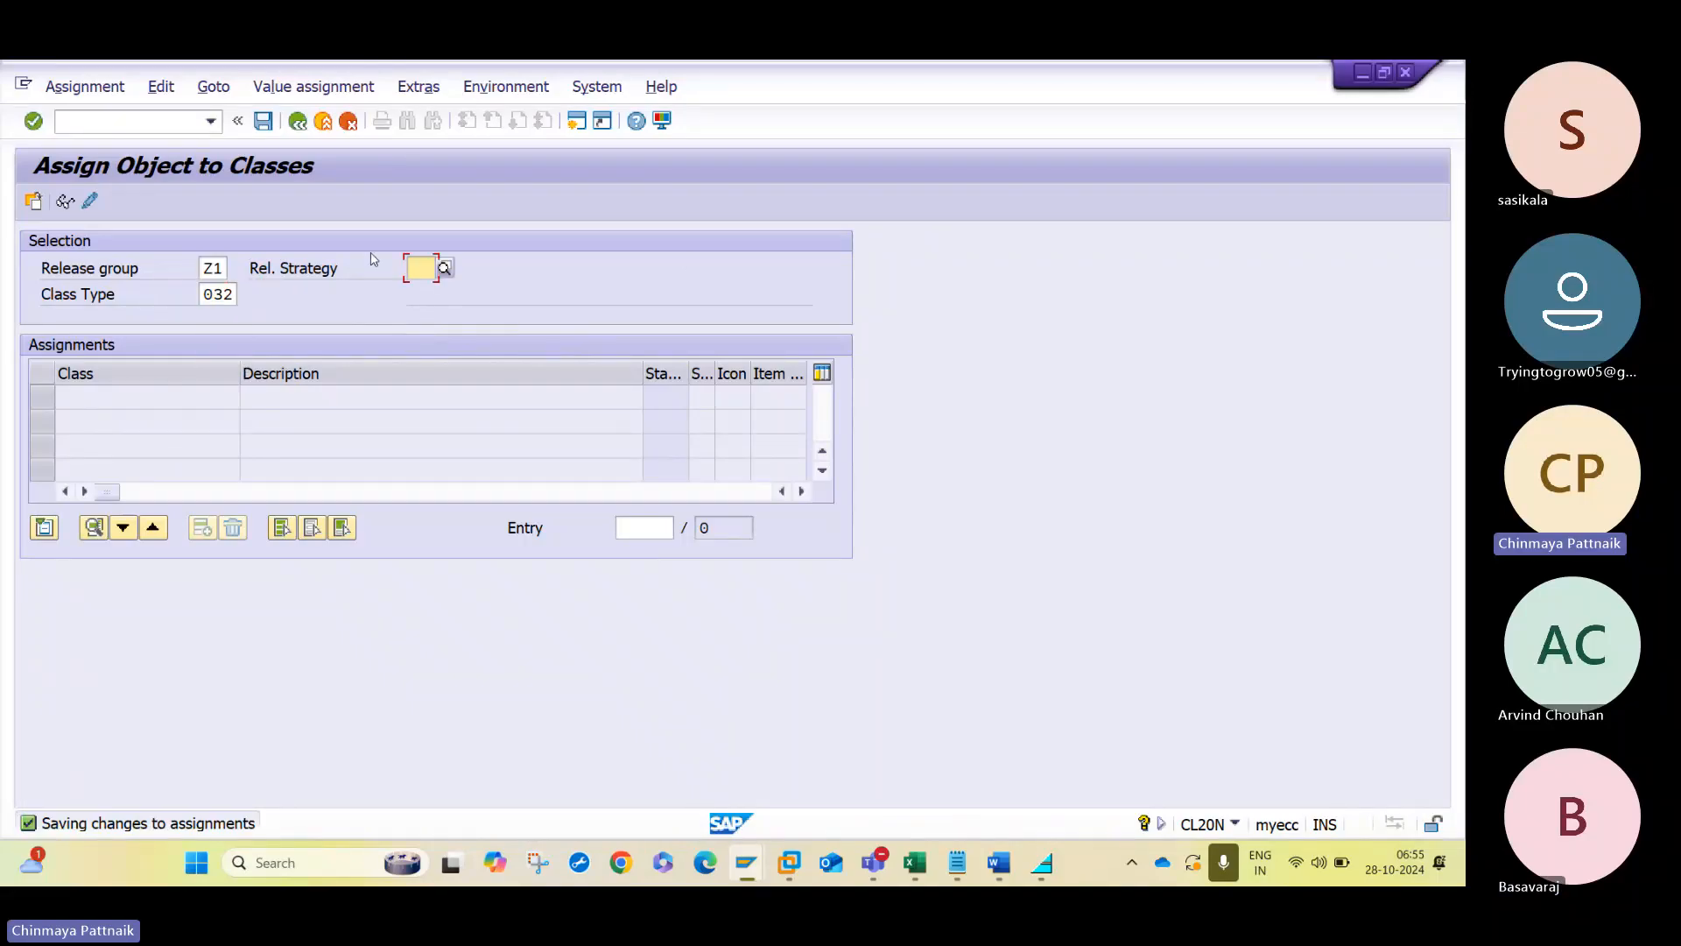
text(L2)
key(Return)
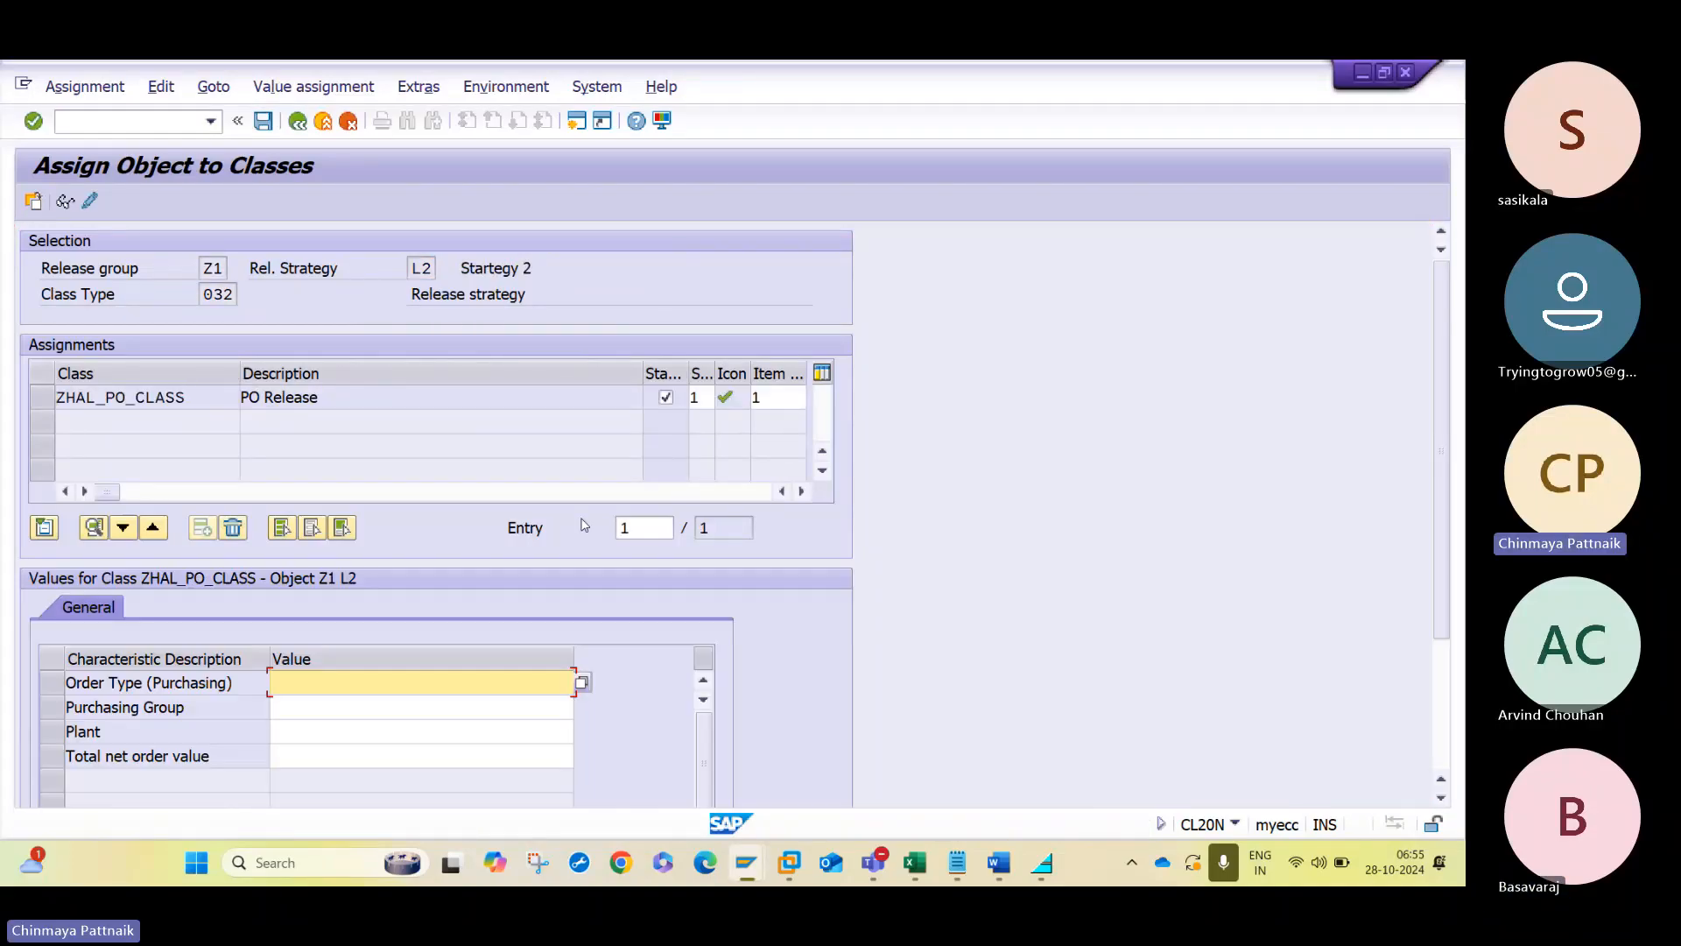
- Set the purchasing order type characteristic of strategy L2 to NB and go to its purchasing group value
click(1444, 742)
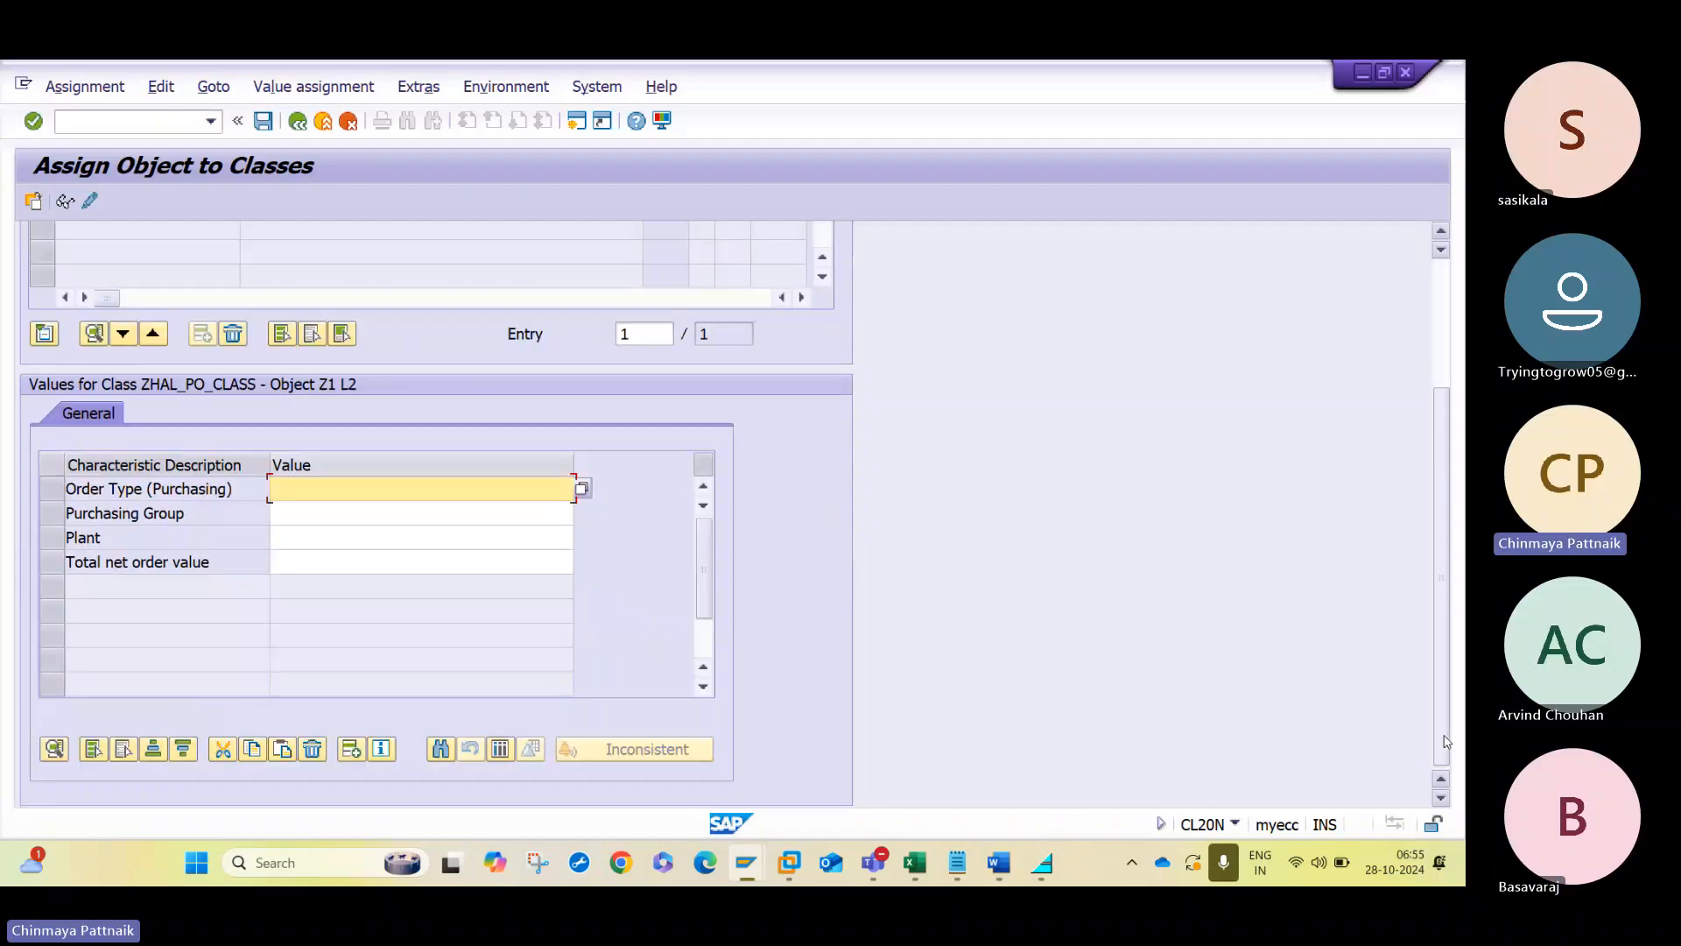
text(B)
click(332, 511)
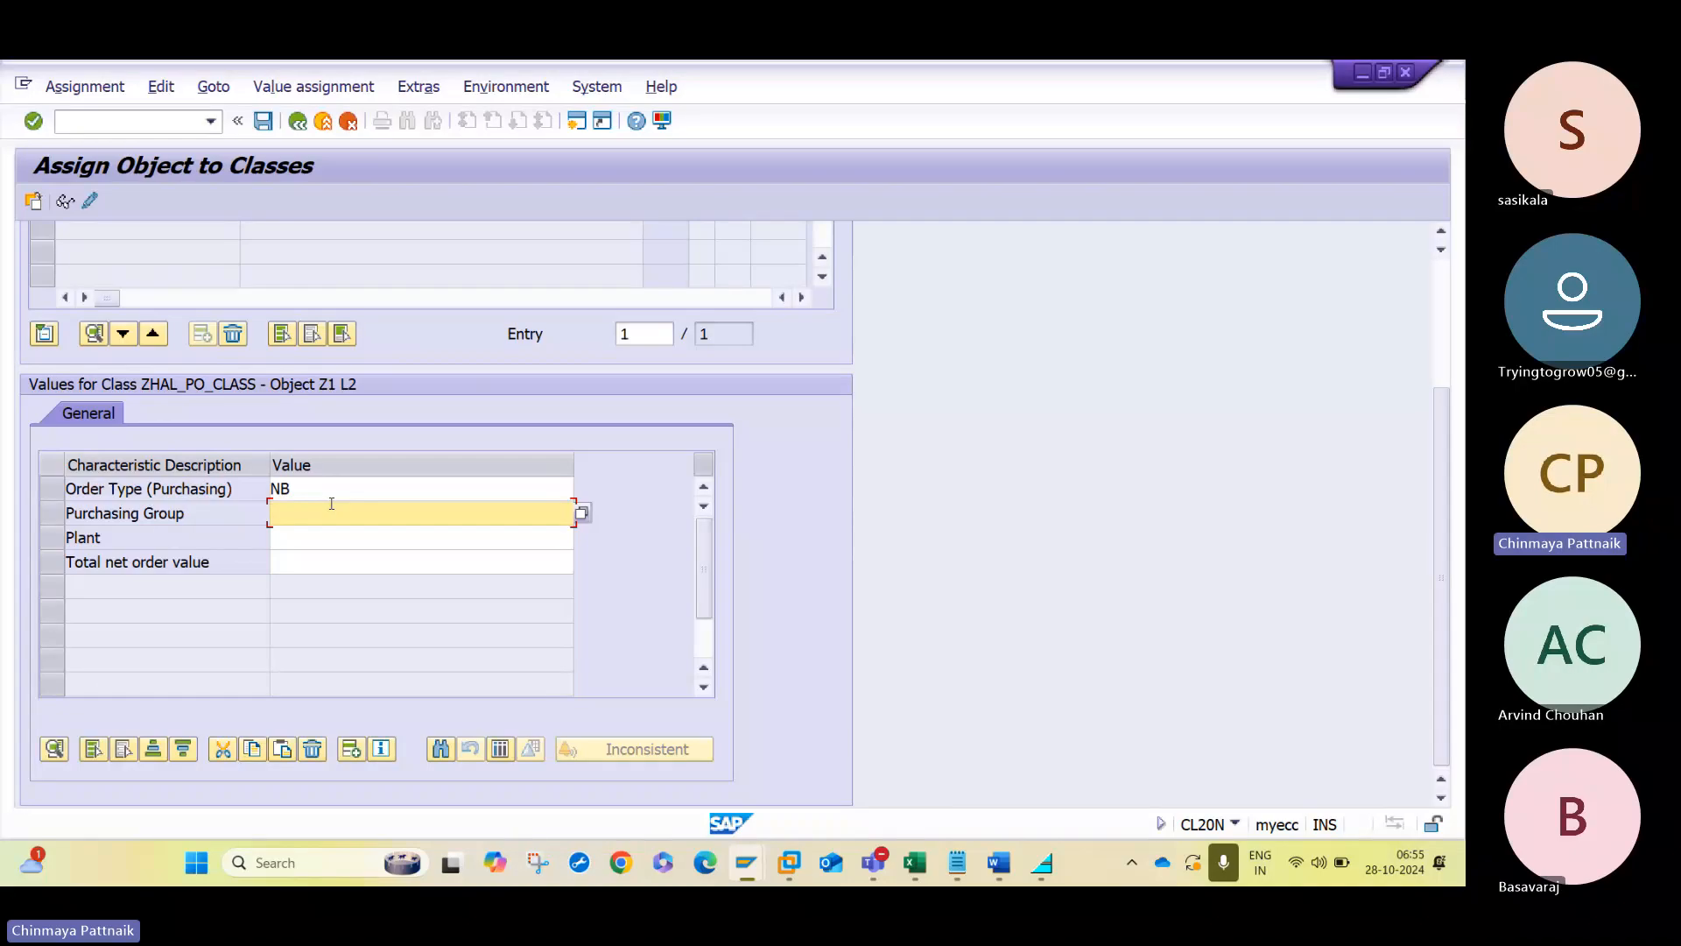
- Check the net value ranges in the Word notes and set strategy L2's purchasing group characteristic to H1;H2;H3
key(alt+Tab)
key(alt+Tab)
key(alt+Tab)
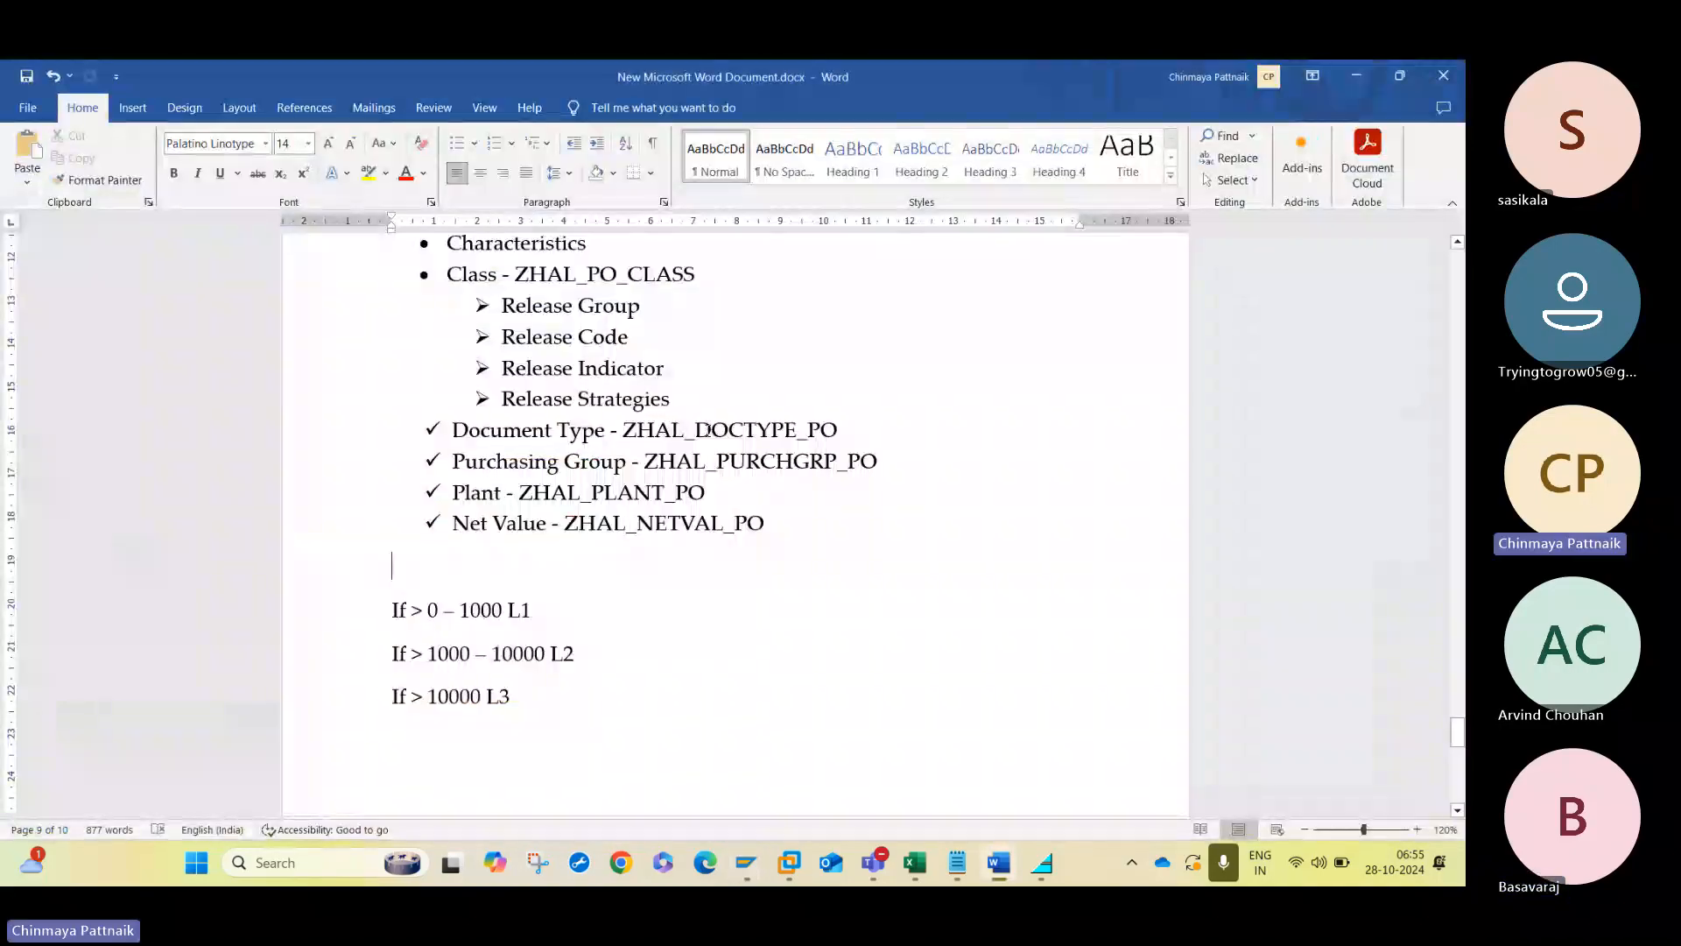
key(alt+Tab)
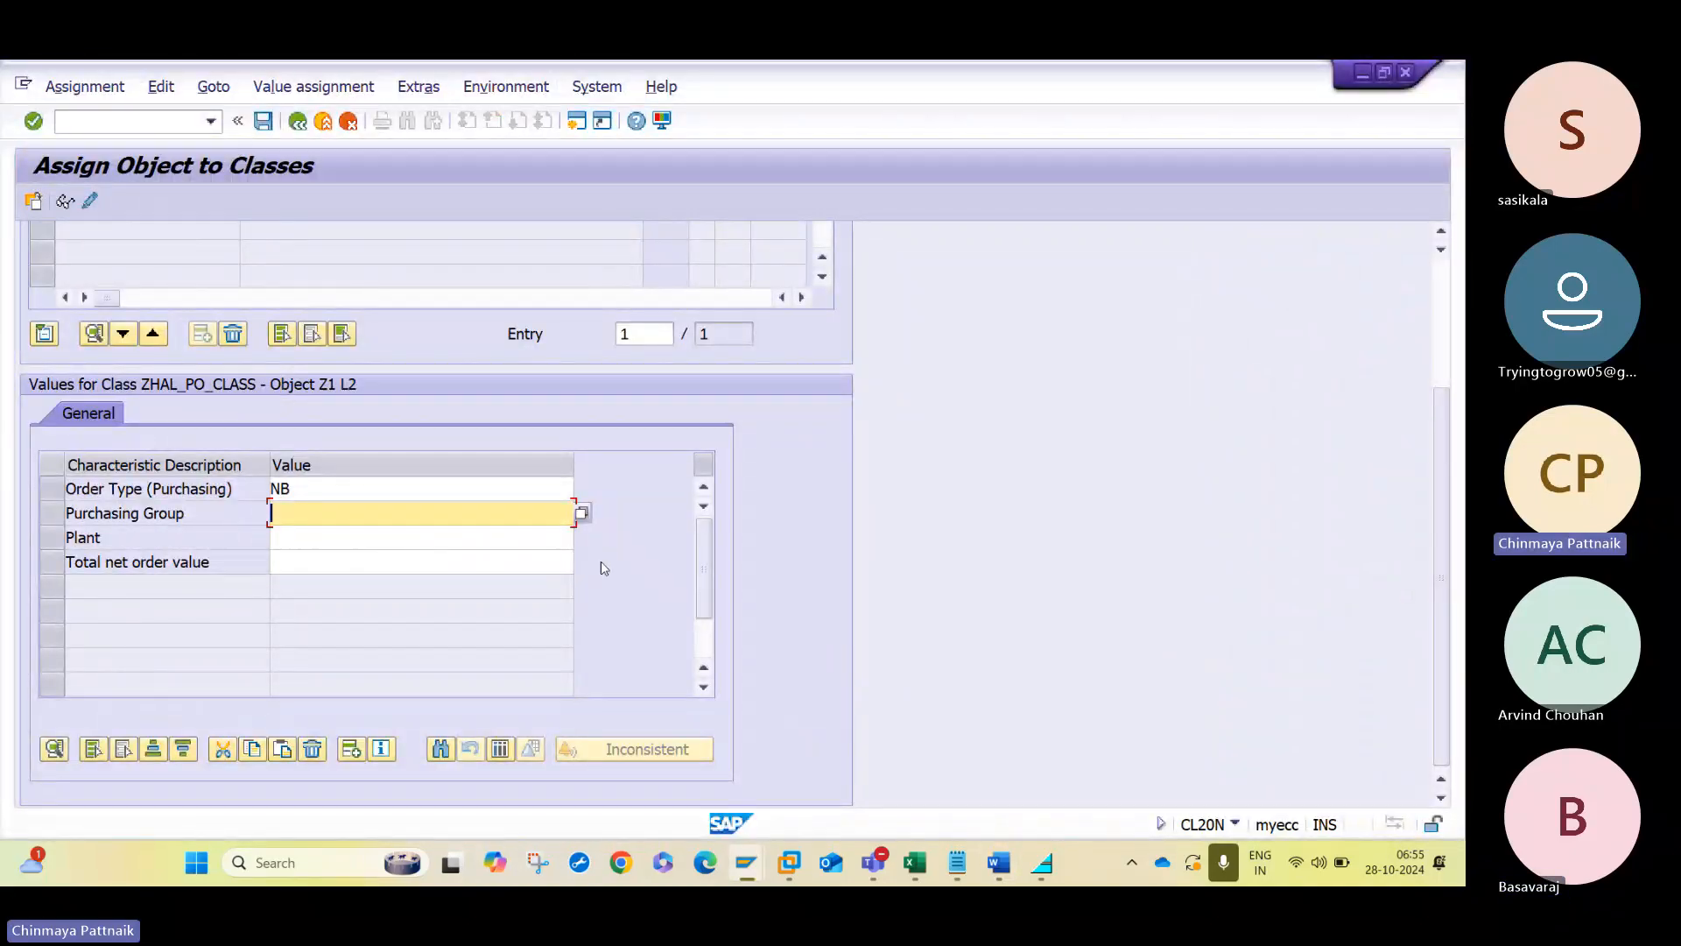
text(H)
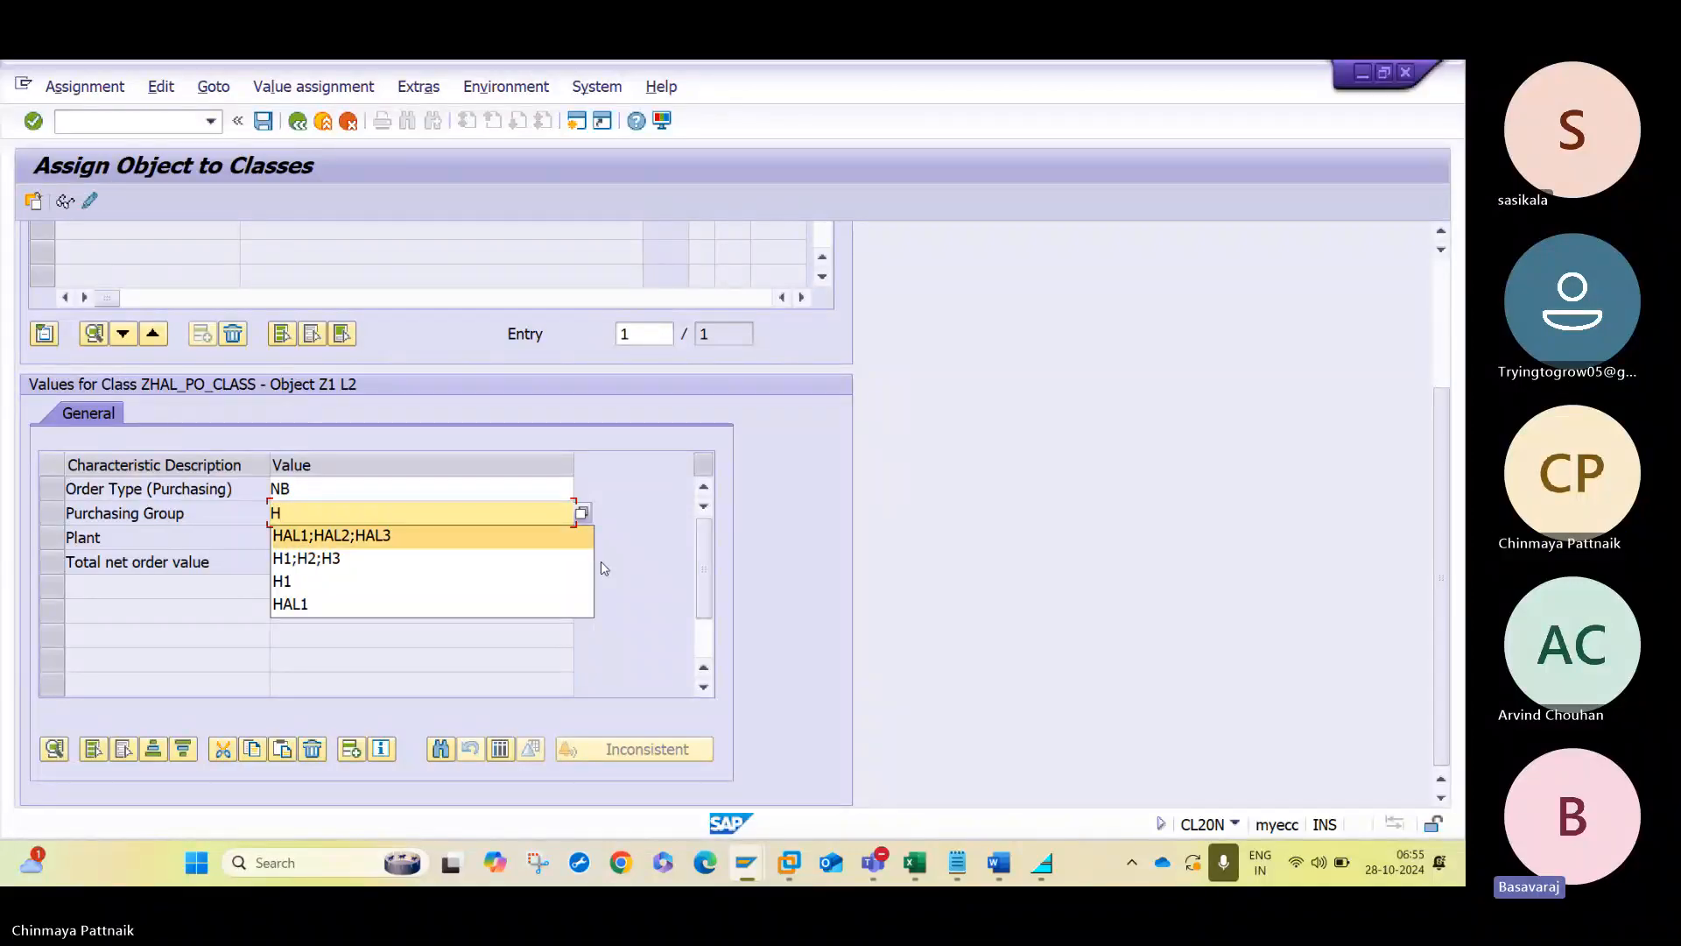
key(Down)
key(Return)
- Assign plants HAL1;HAL2;HAL3 to the plant characteristic of strategy L2
key(Tab)
text(H)
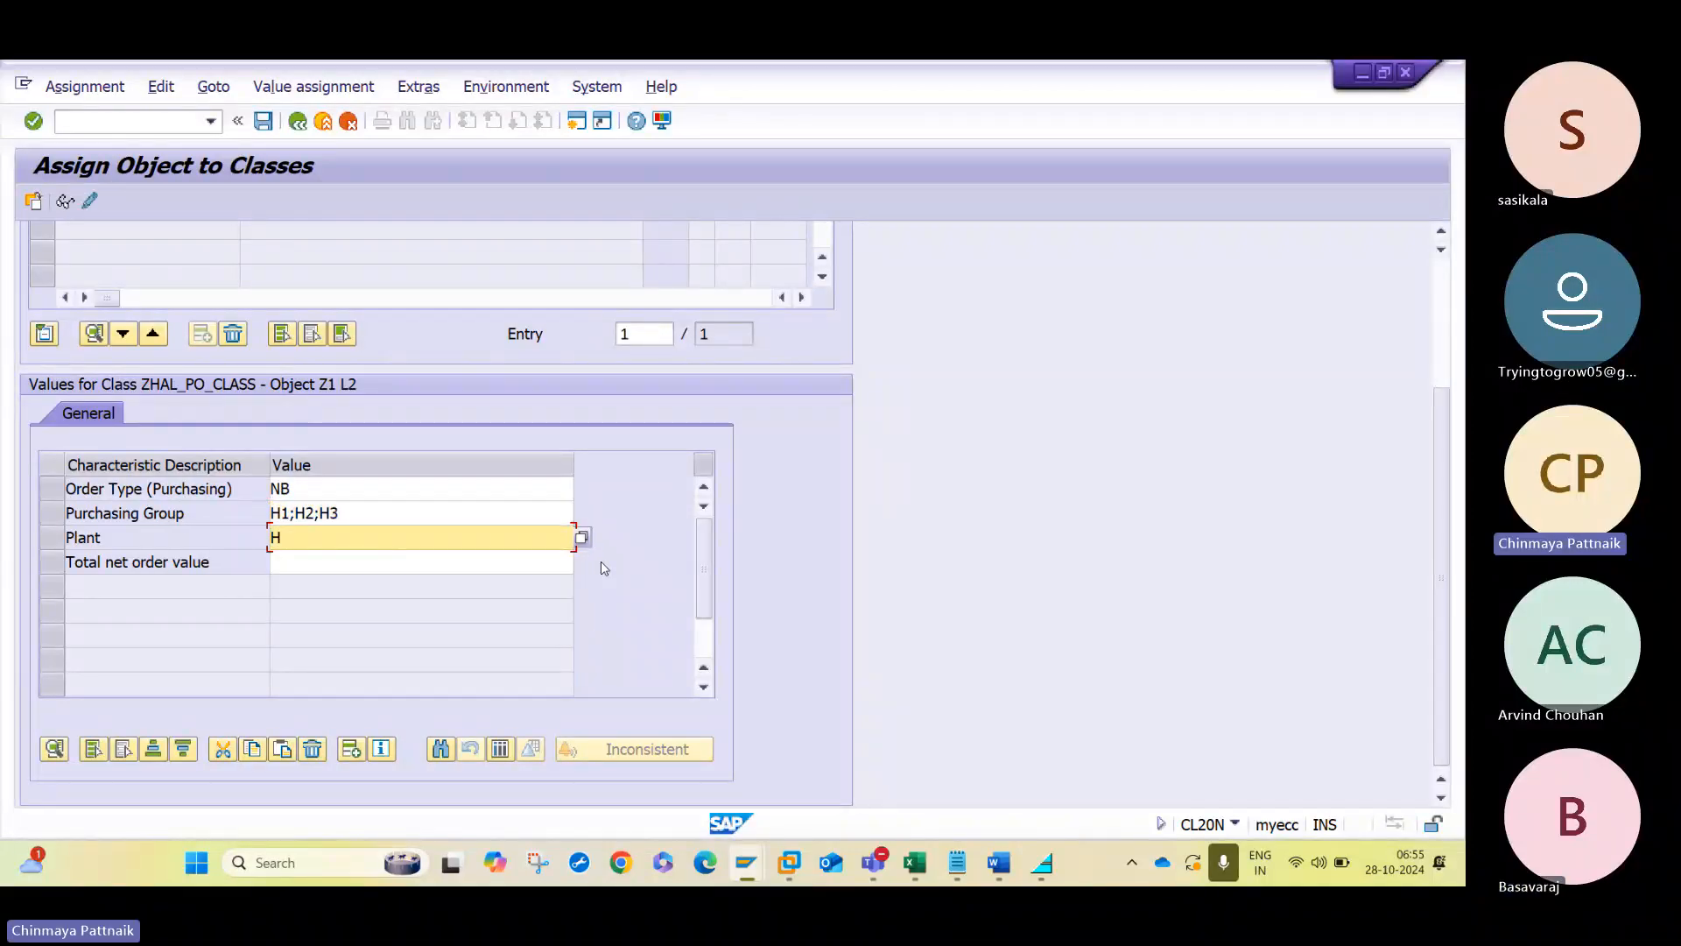
text(AL)
key(Down)
key(Return)
key(Tab)
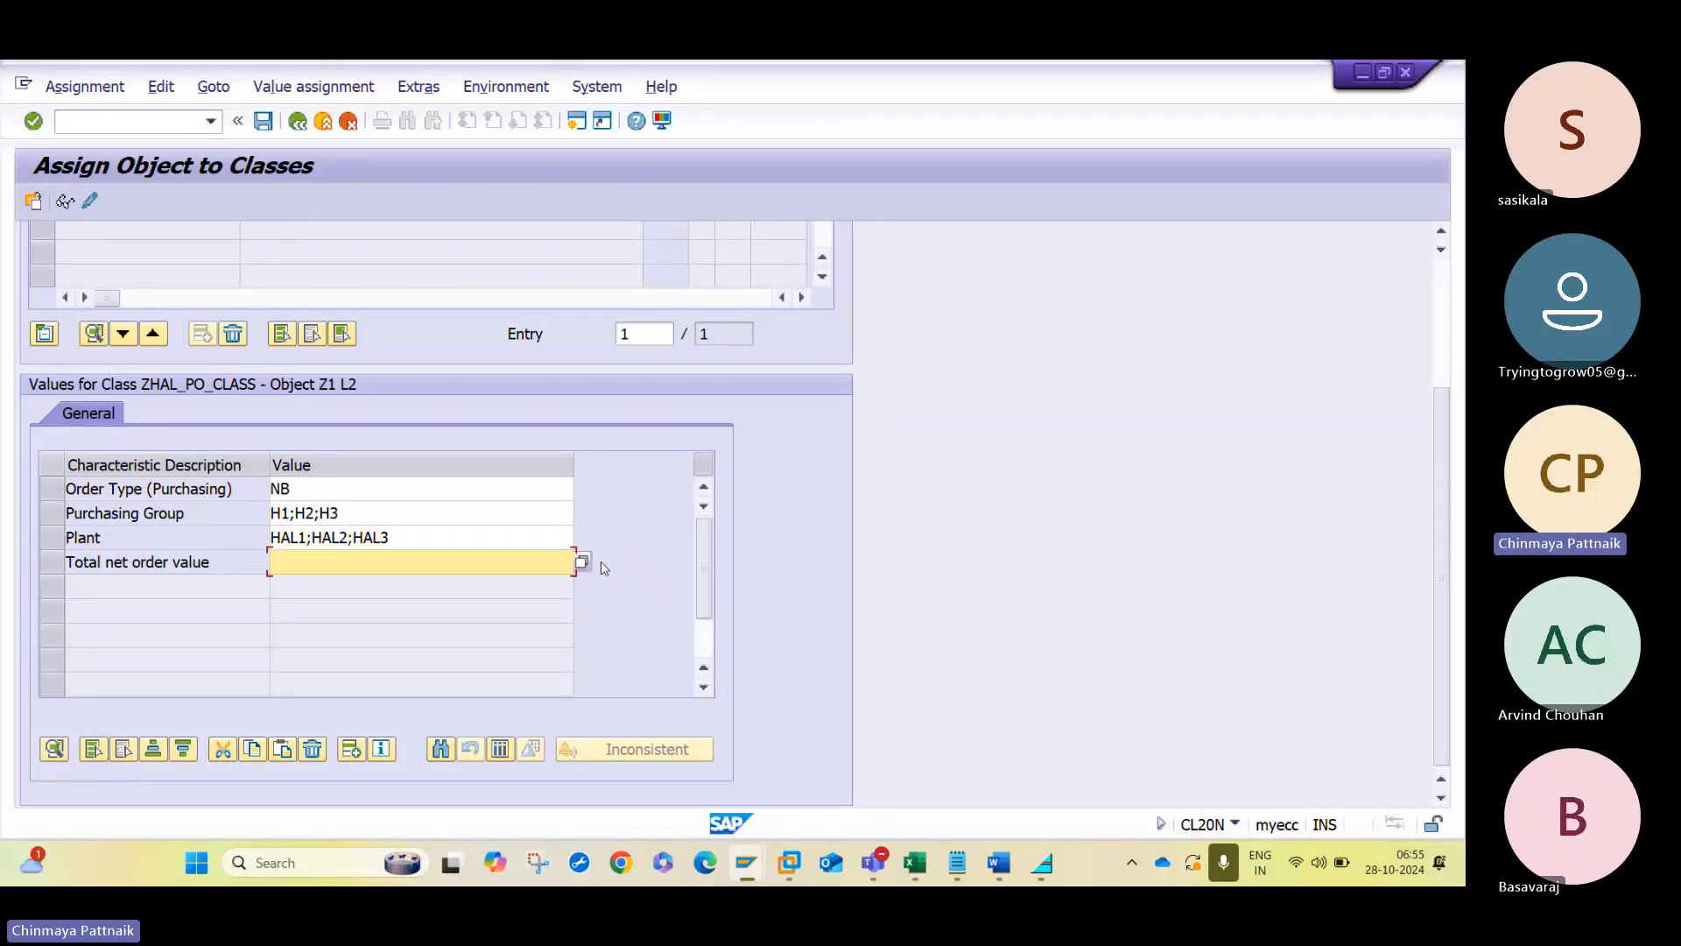
- Set strategy L2's total net order value to > 1000 - 10000, rechecking the range in the Word notes, and save the assignment
text(> 100)
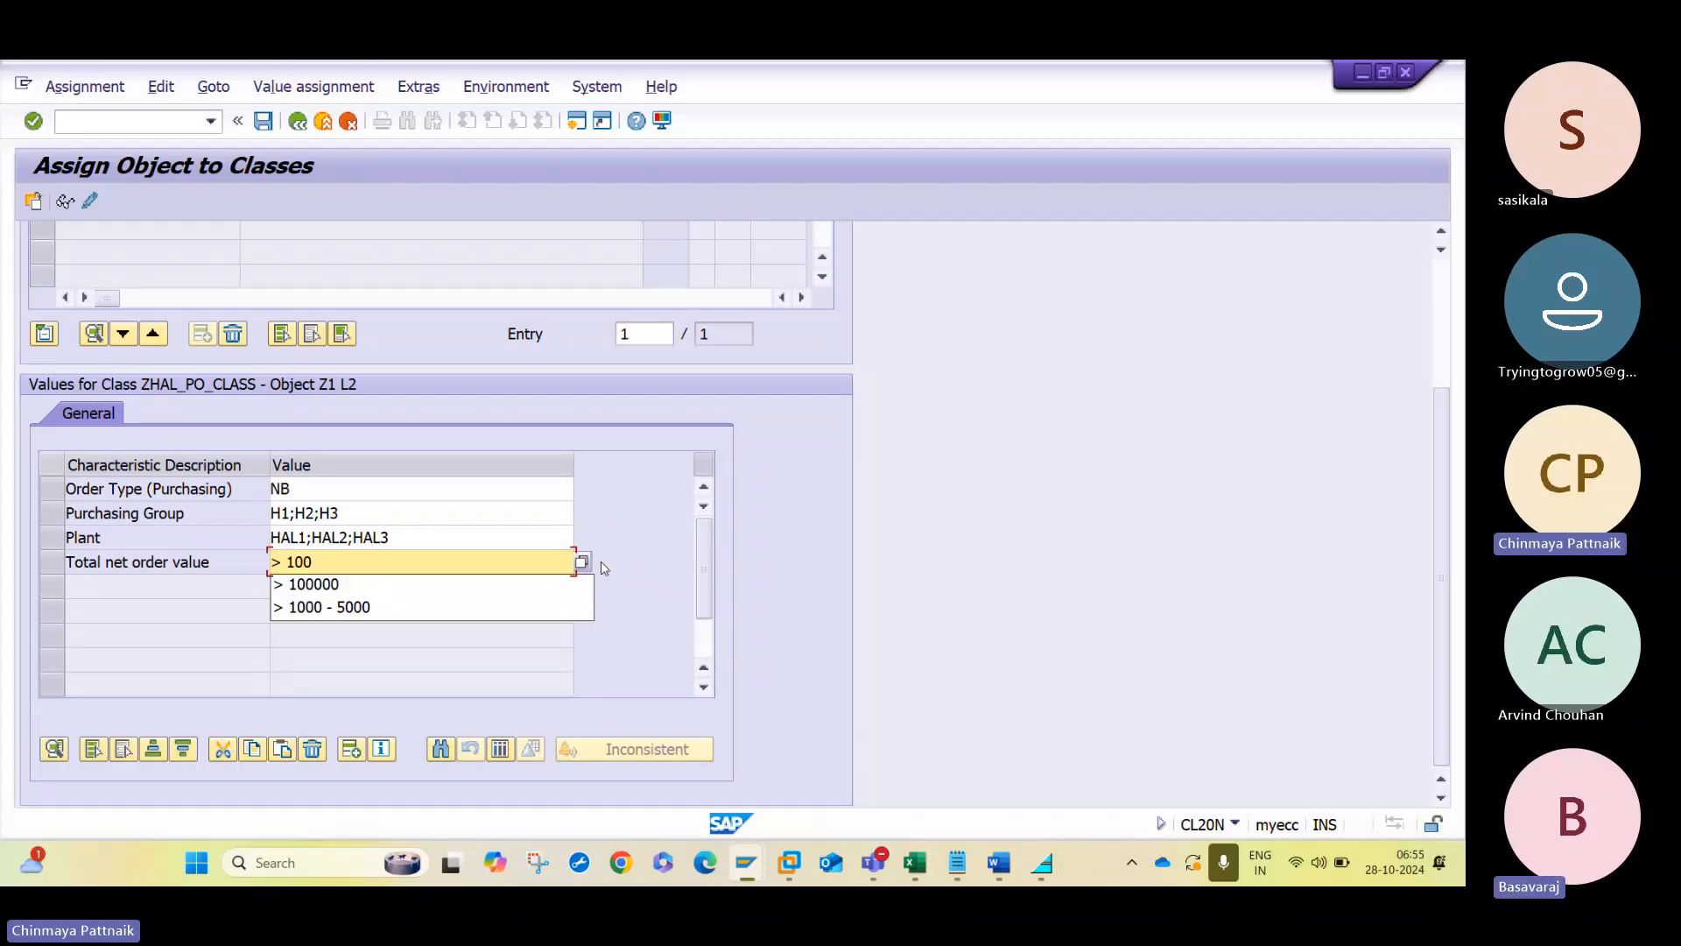
text(0 - 5)
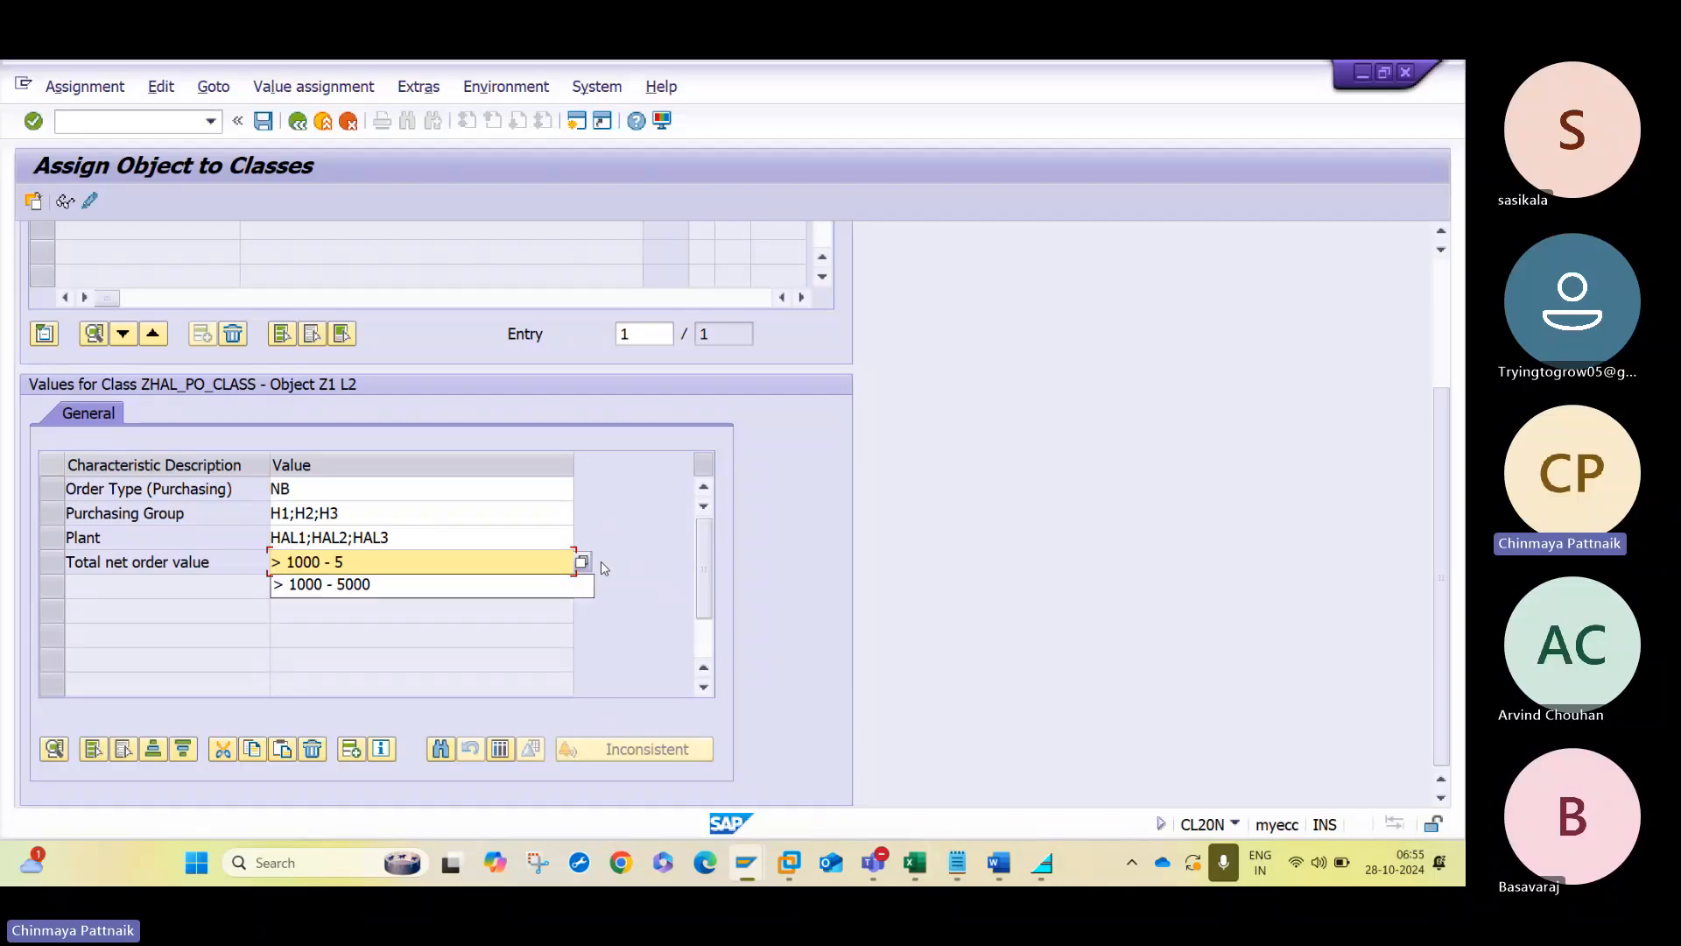
key(alt+Tab)
key(alt+Tab)
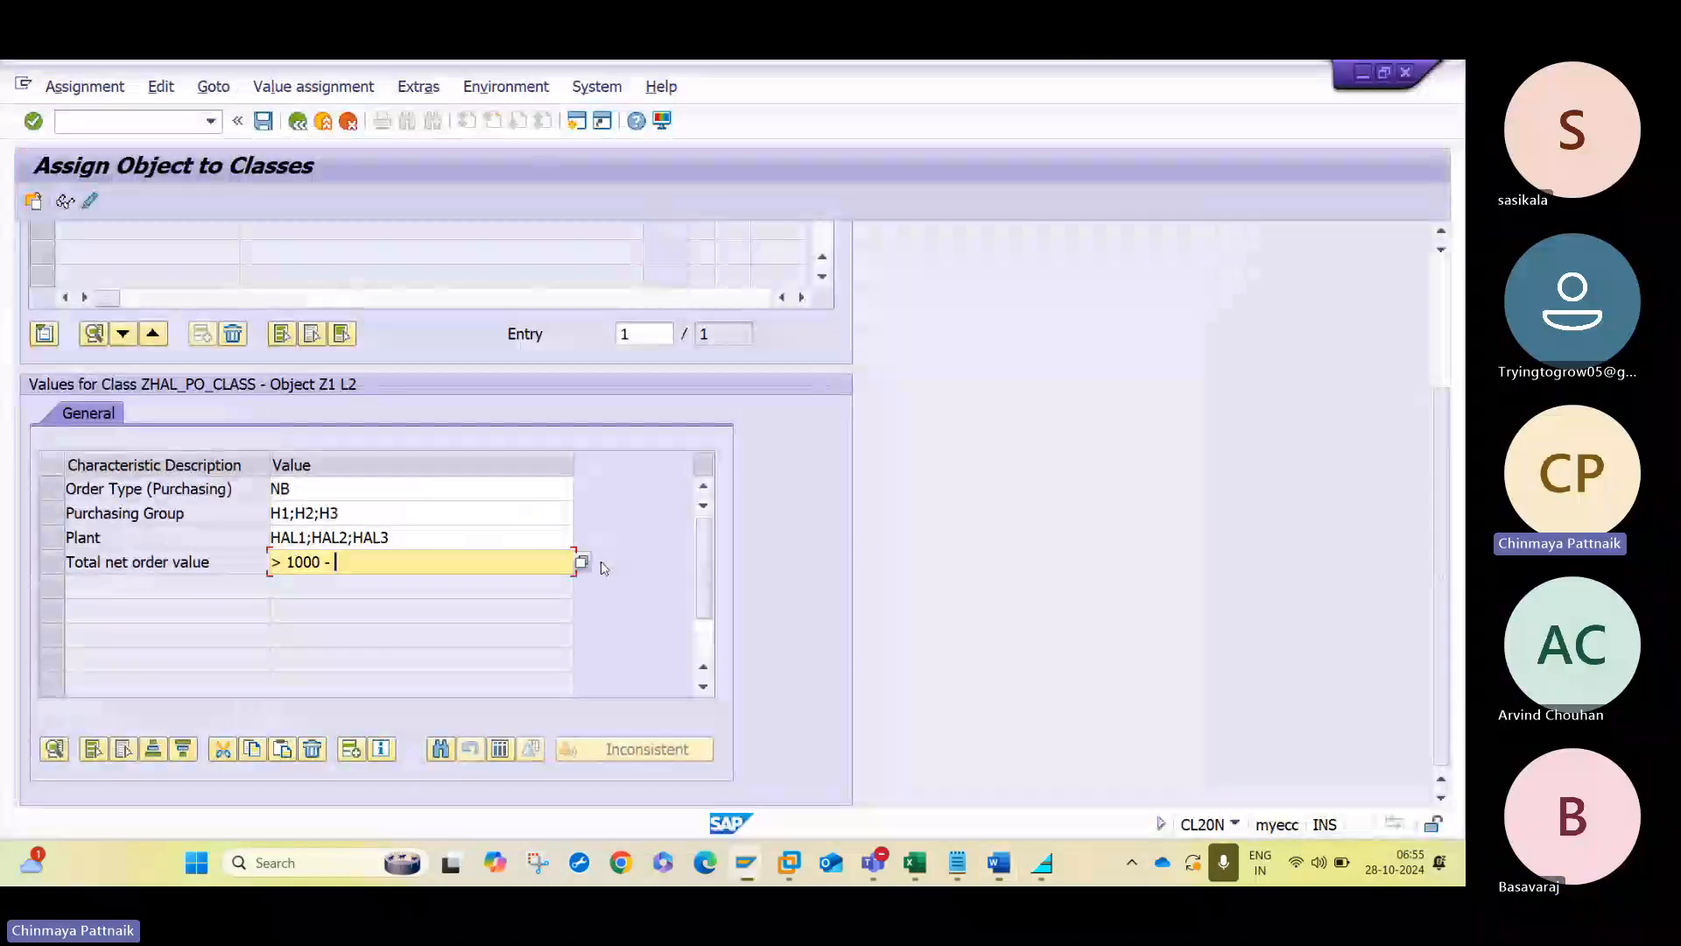
text(000)
key(Return)
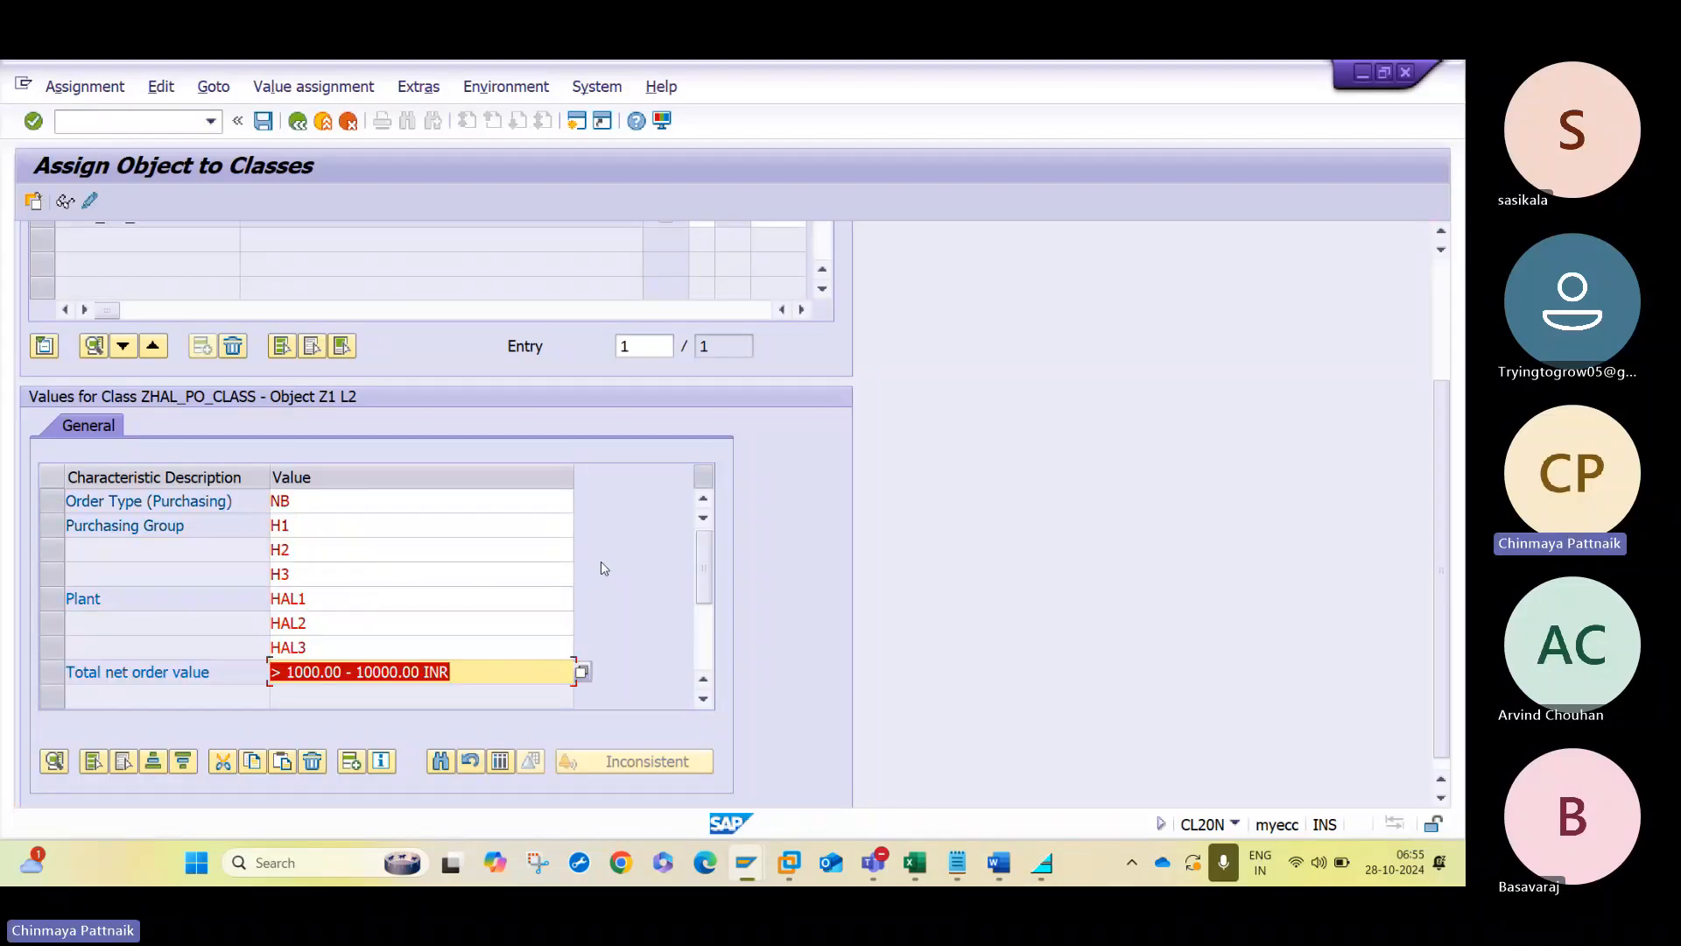
click(262, 123)
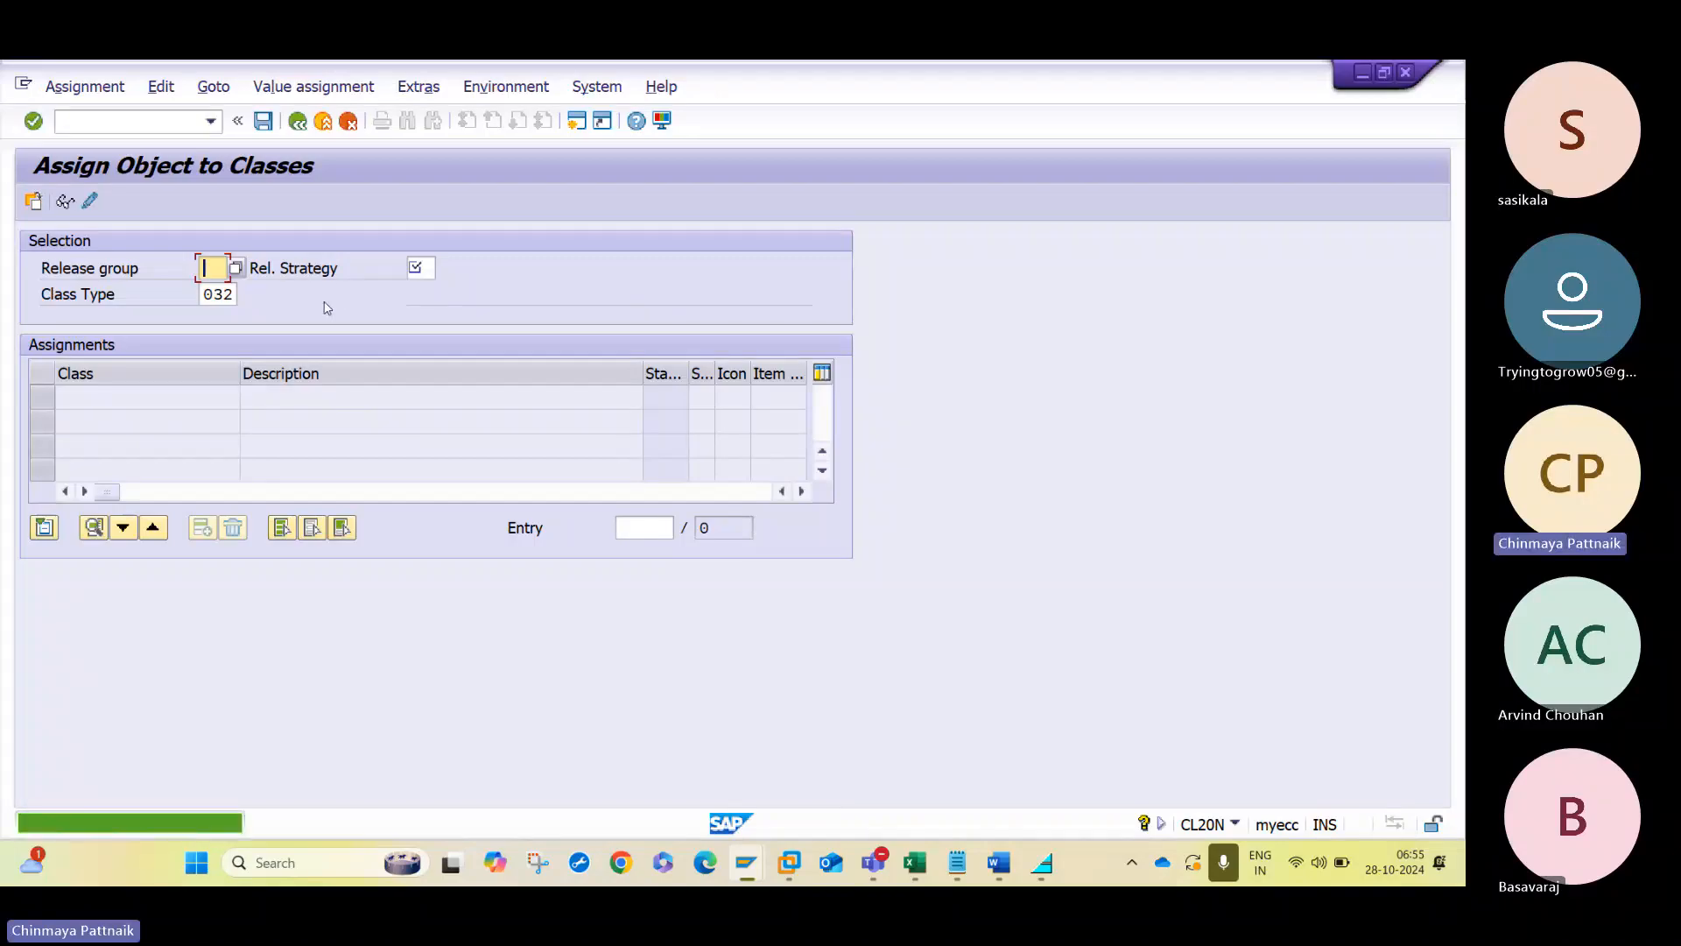
- Select release group Z1 with release strategy L3 and open its characteristic values for class ZHAL_PO_CLASS
text(Z1)
key(Tab)
text(L)
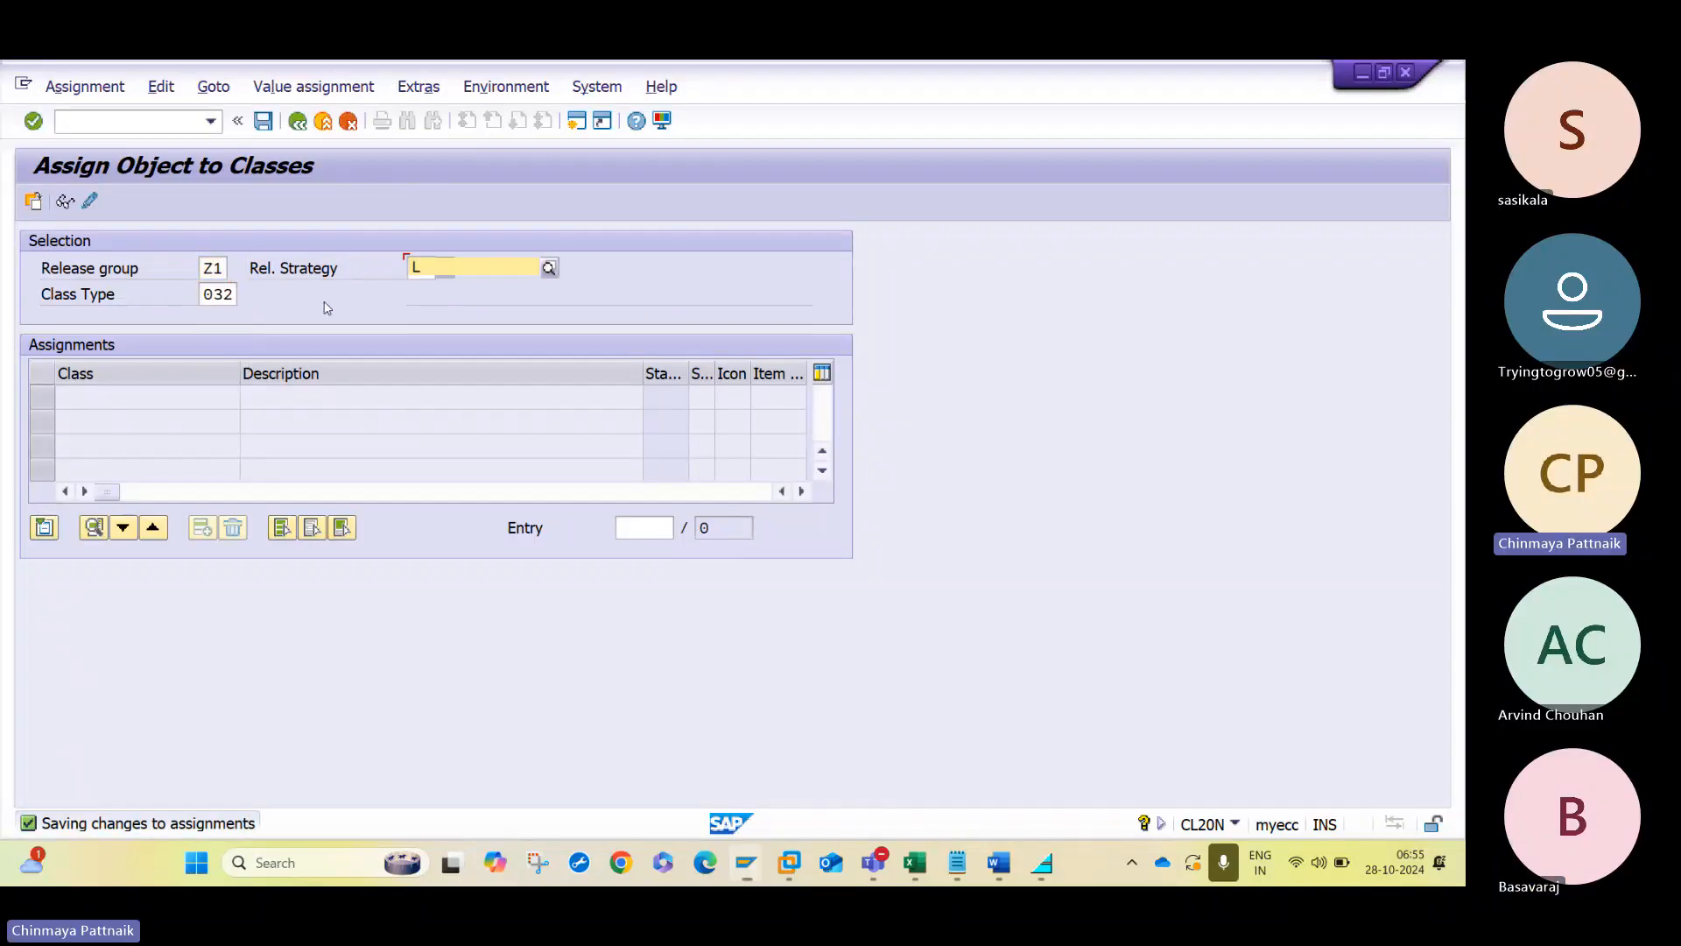
text(3)
key(Return)
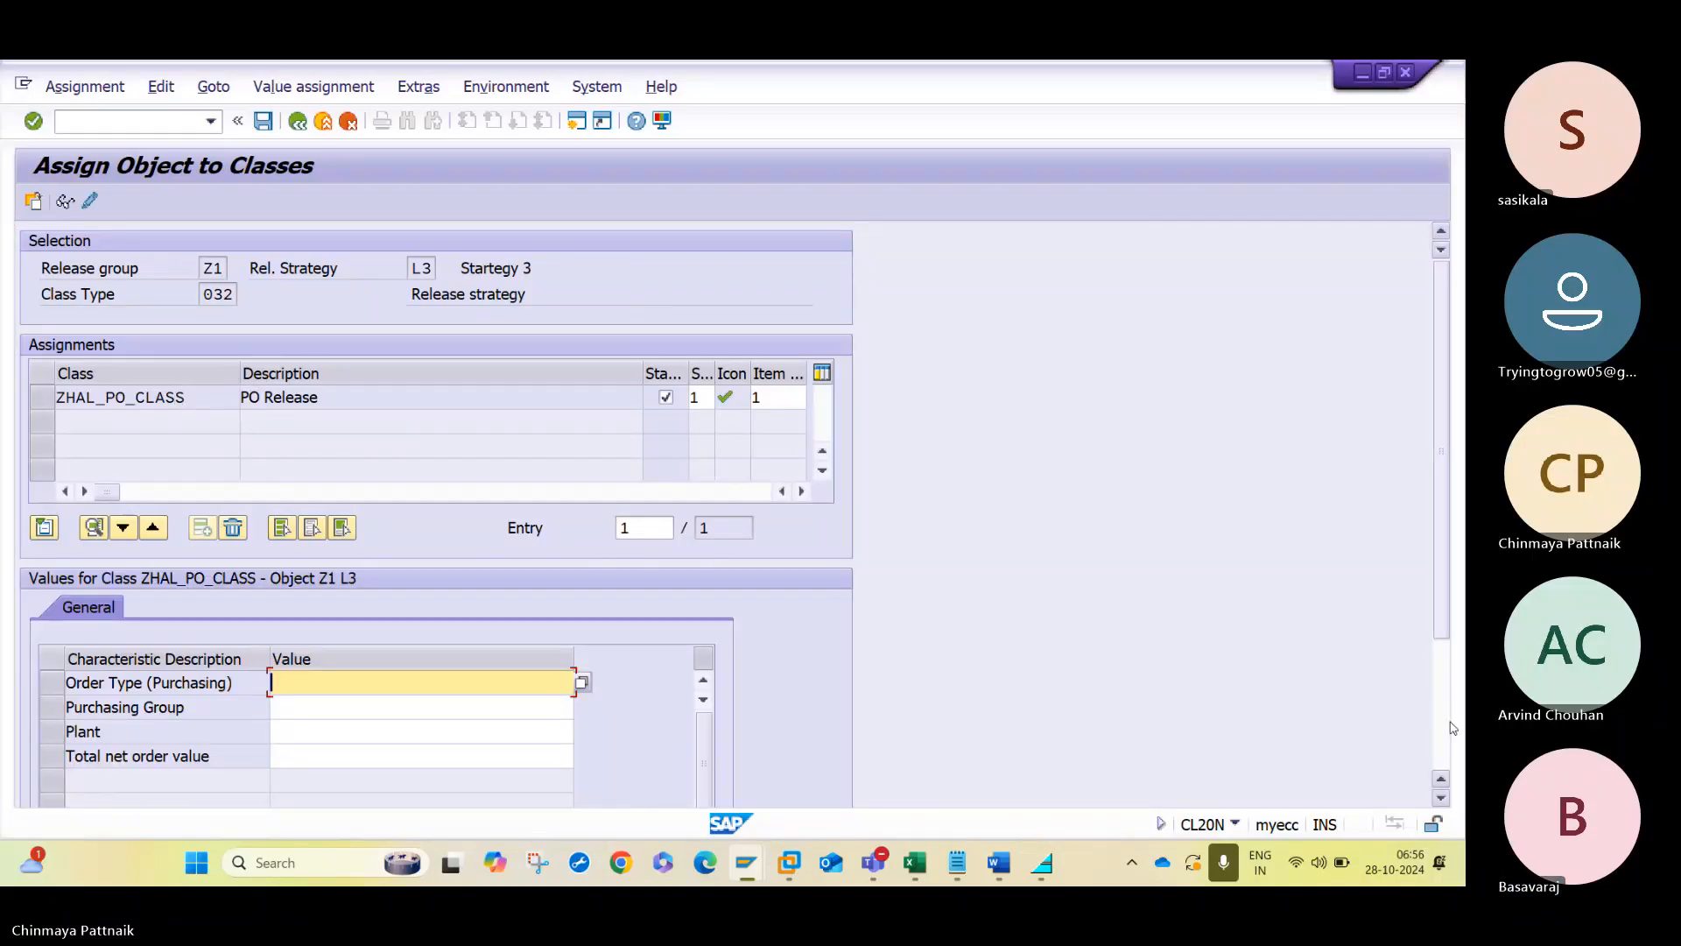
scroll(391, 440, down, 3)
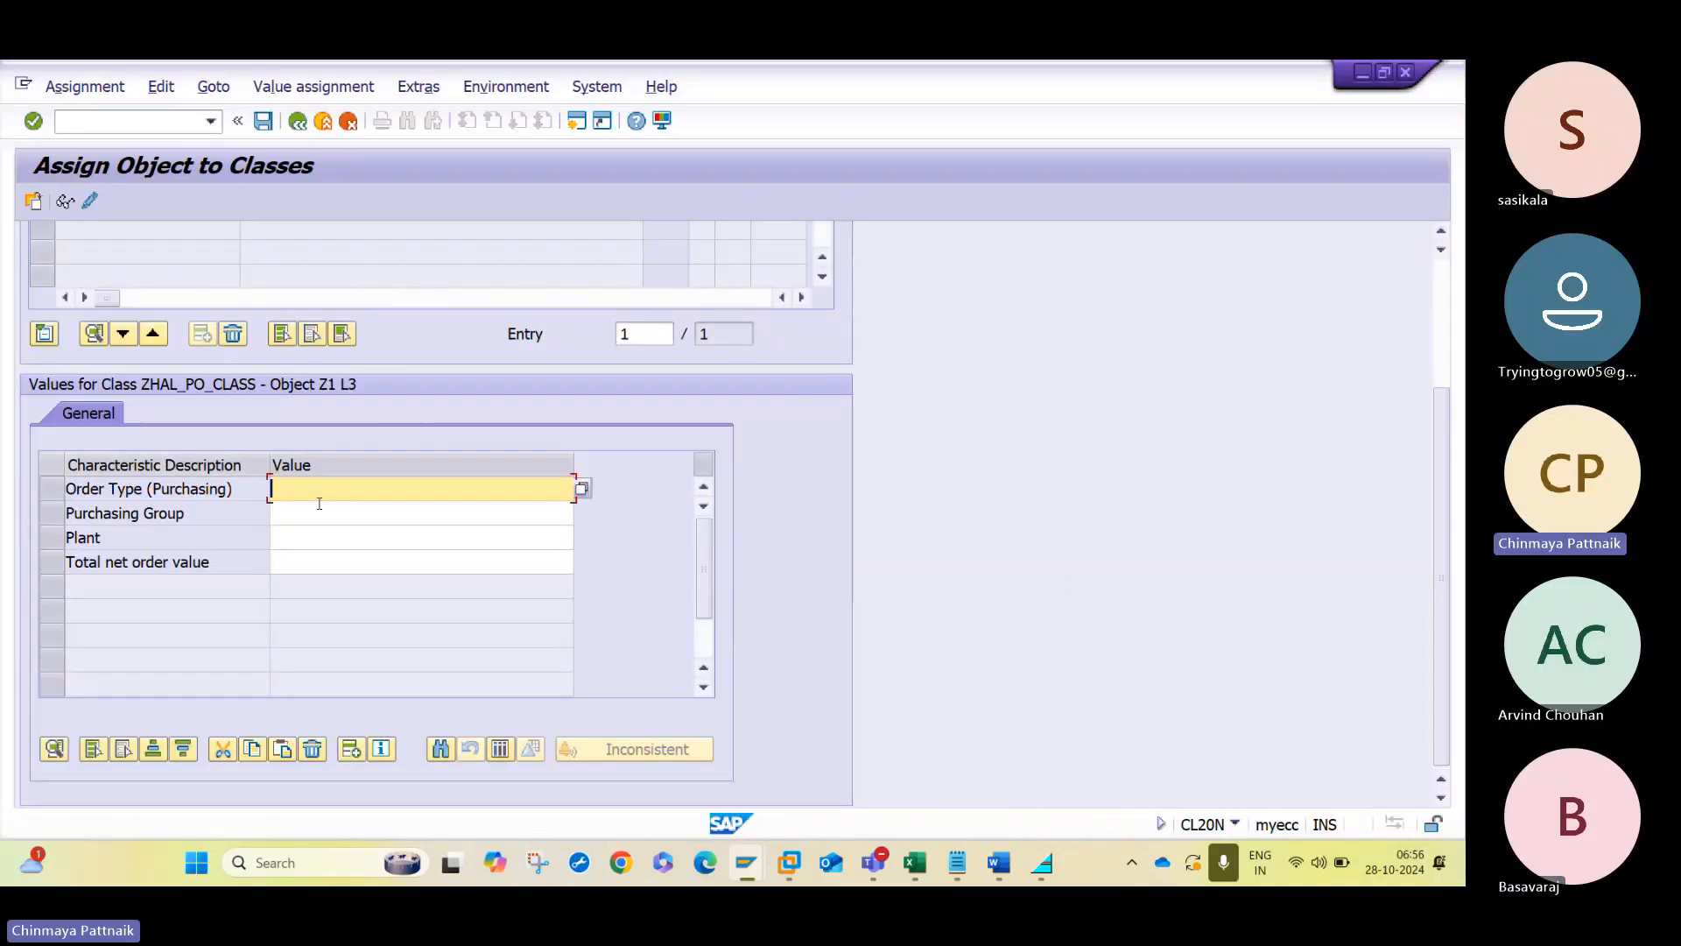
- Set strategy L3's purchasing order type to NB and its purchasing group to H1;H2;H3
text(NB)
key(Tab)
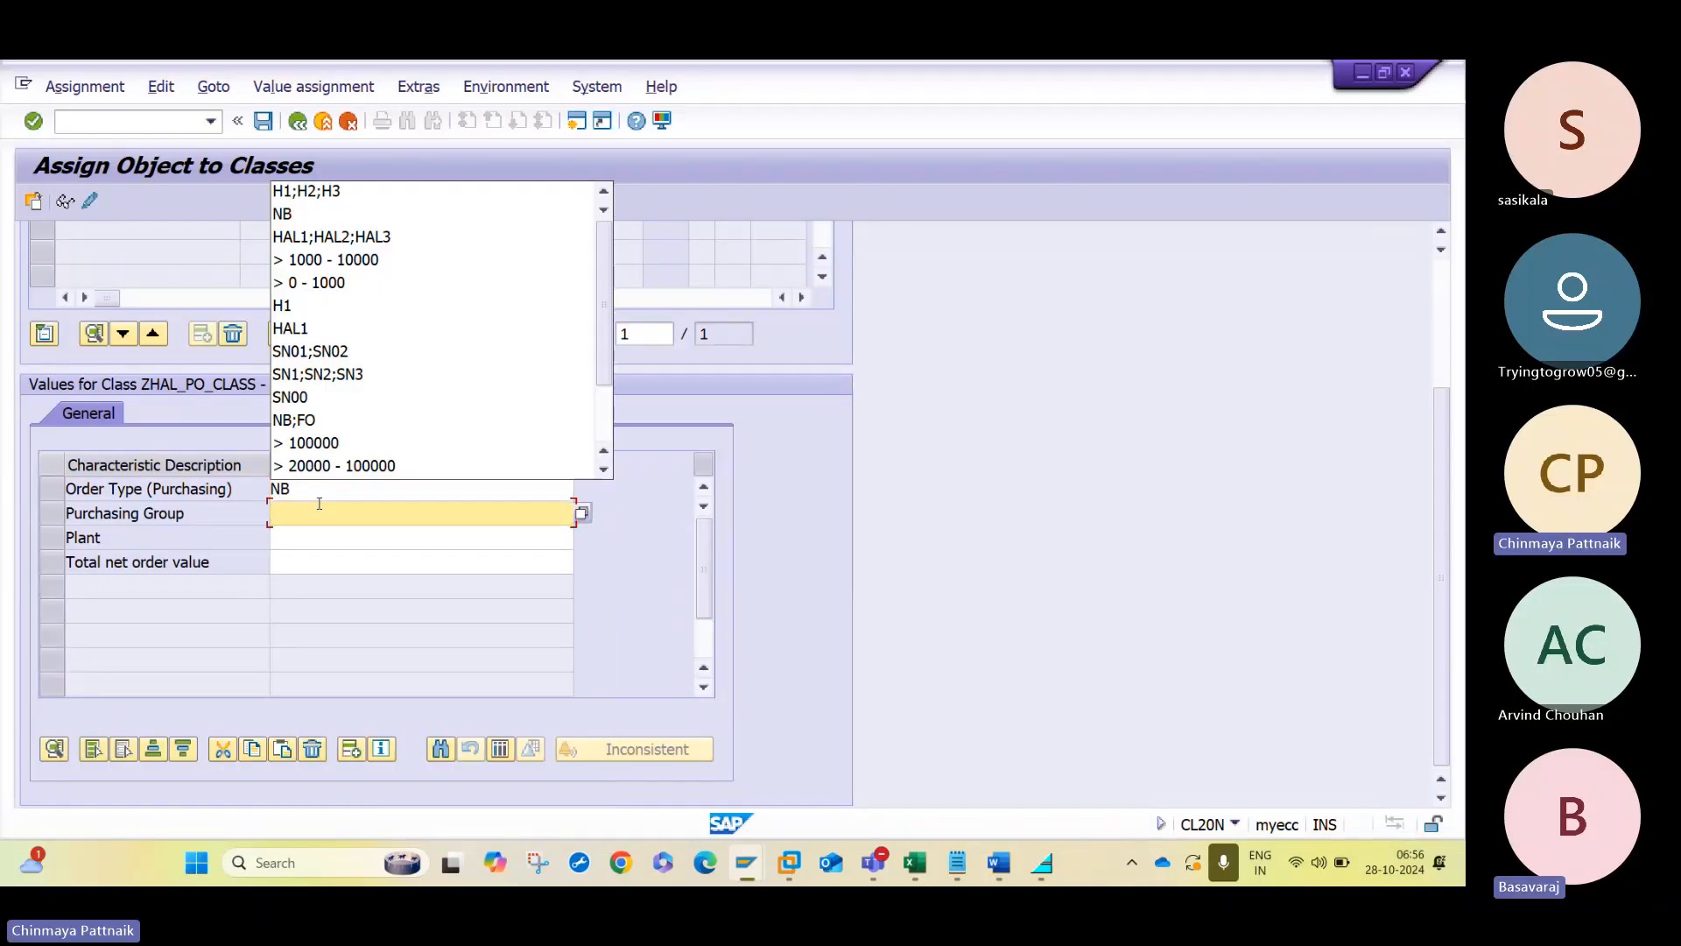
key(Down)
key(Down)
key(Down)
key(Up)
key(Up)
key(Return)
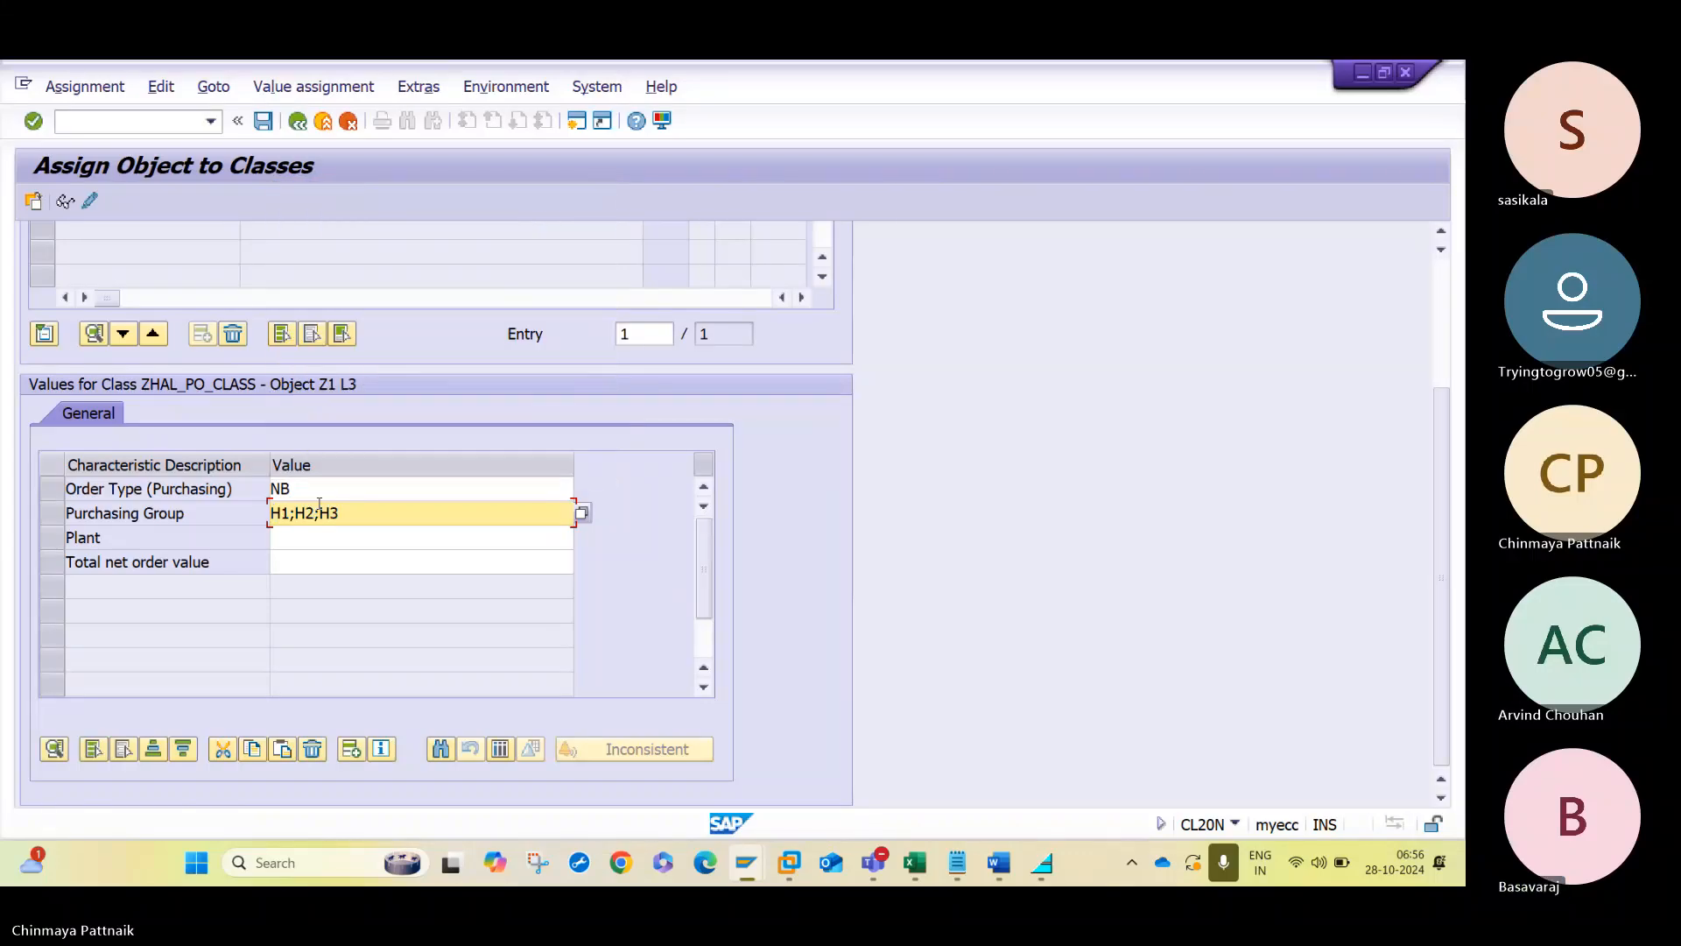
- Assign plants HAL1;HAL2;HAL3 to the plant characteristic of strategy L3
key(Tab)
key(Down)
- Set strategy L3's total net order value to > 10000 and save the assignment
key(Down)
key(Down)
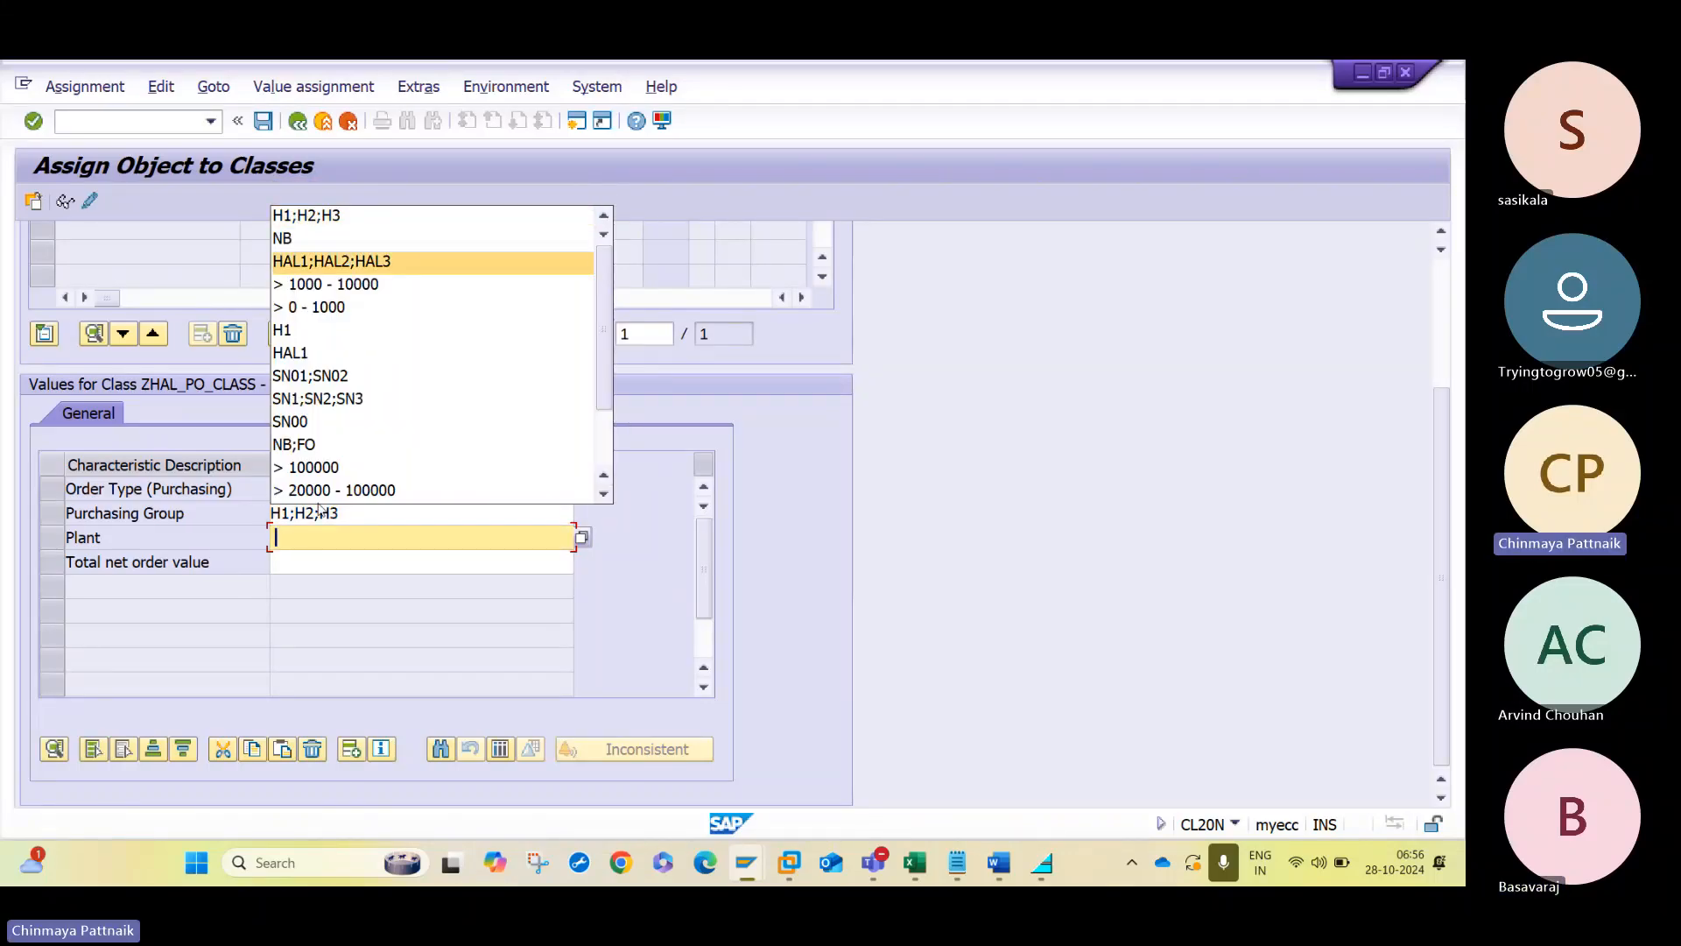
key(Return)
key(Tab)
key(Down)
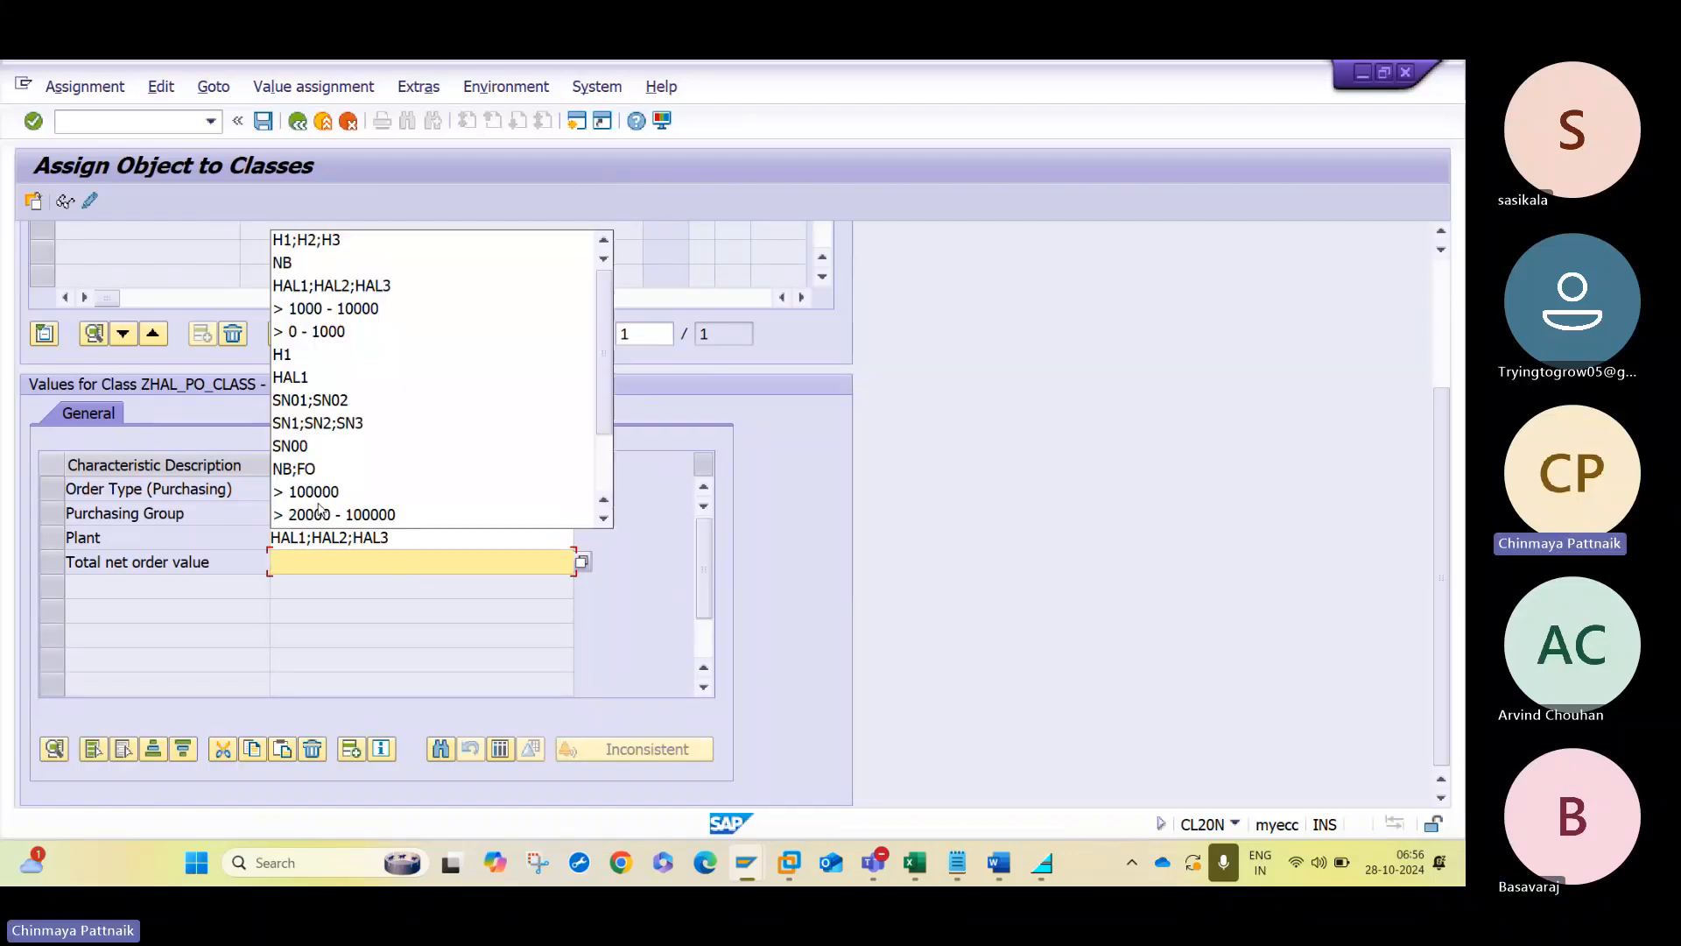
text(> 10)
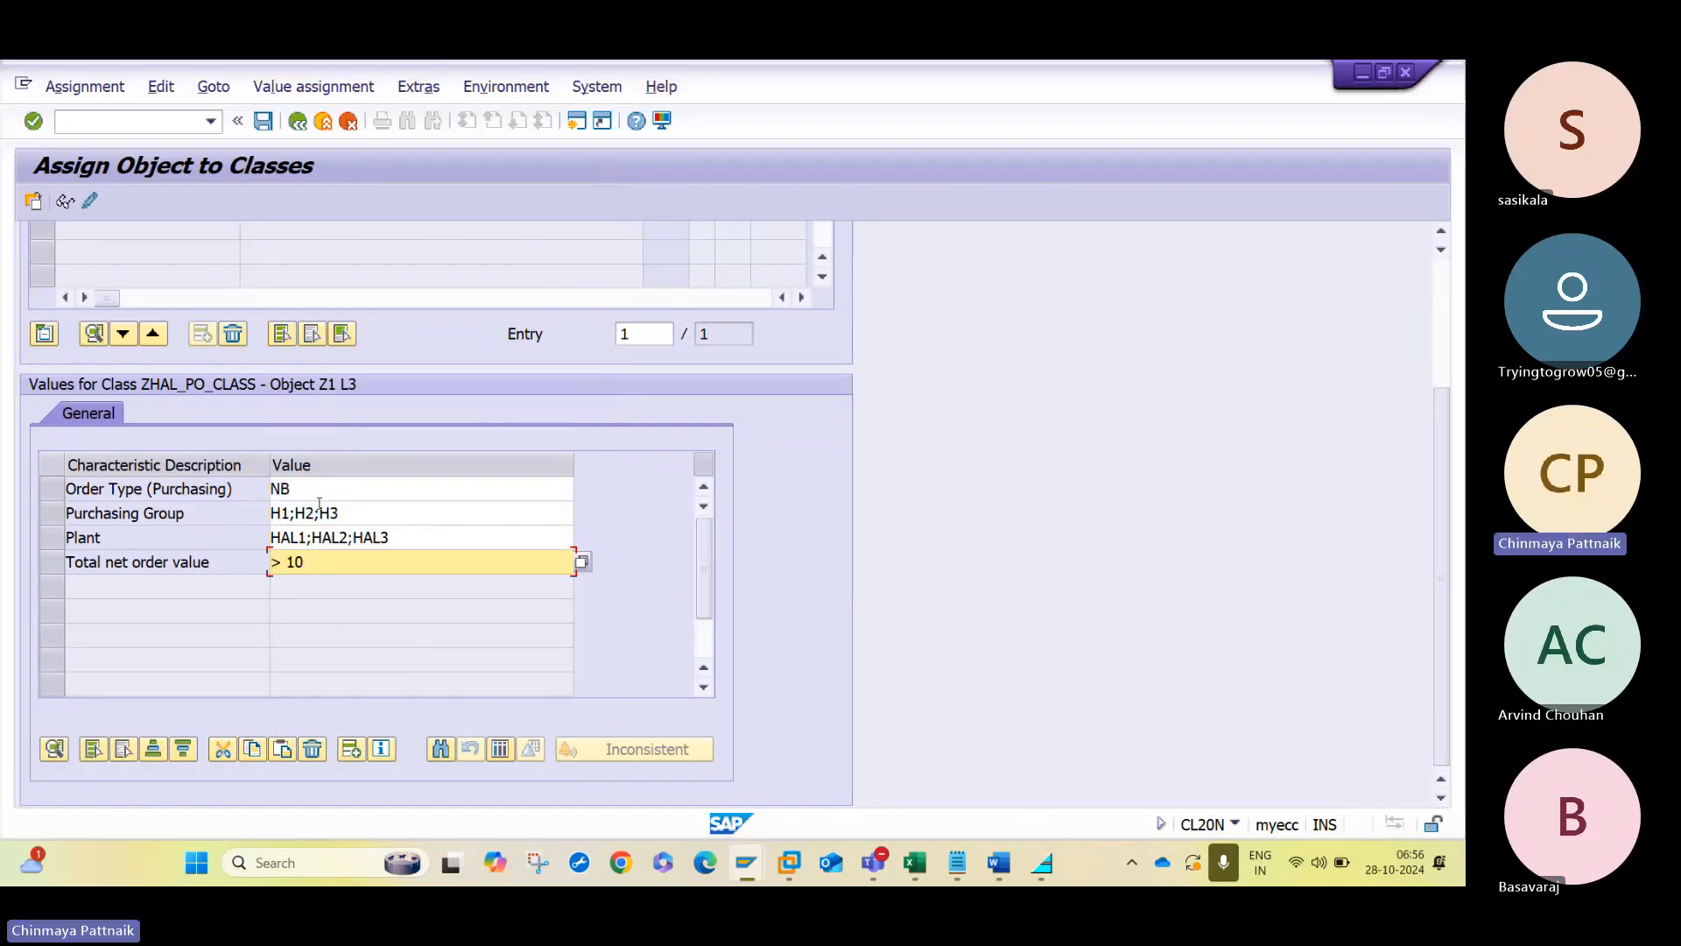
text(000)
key(Return)
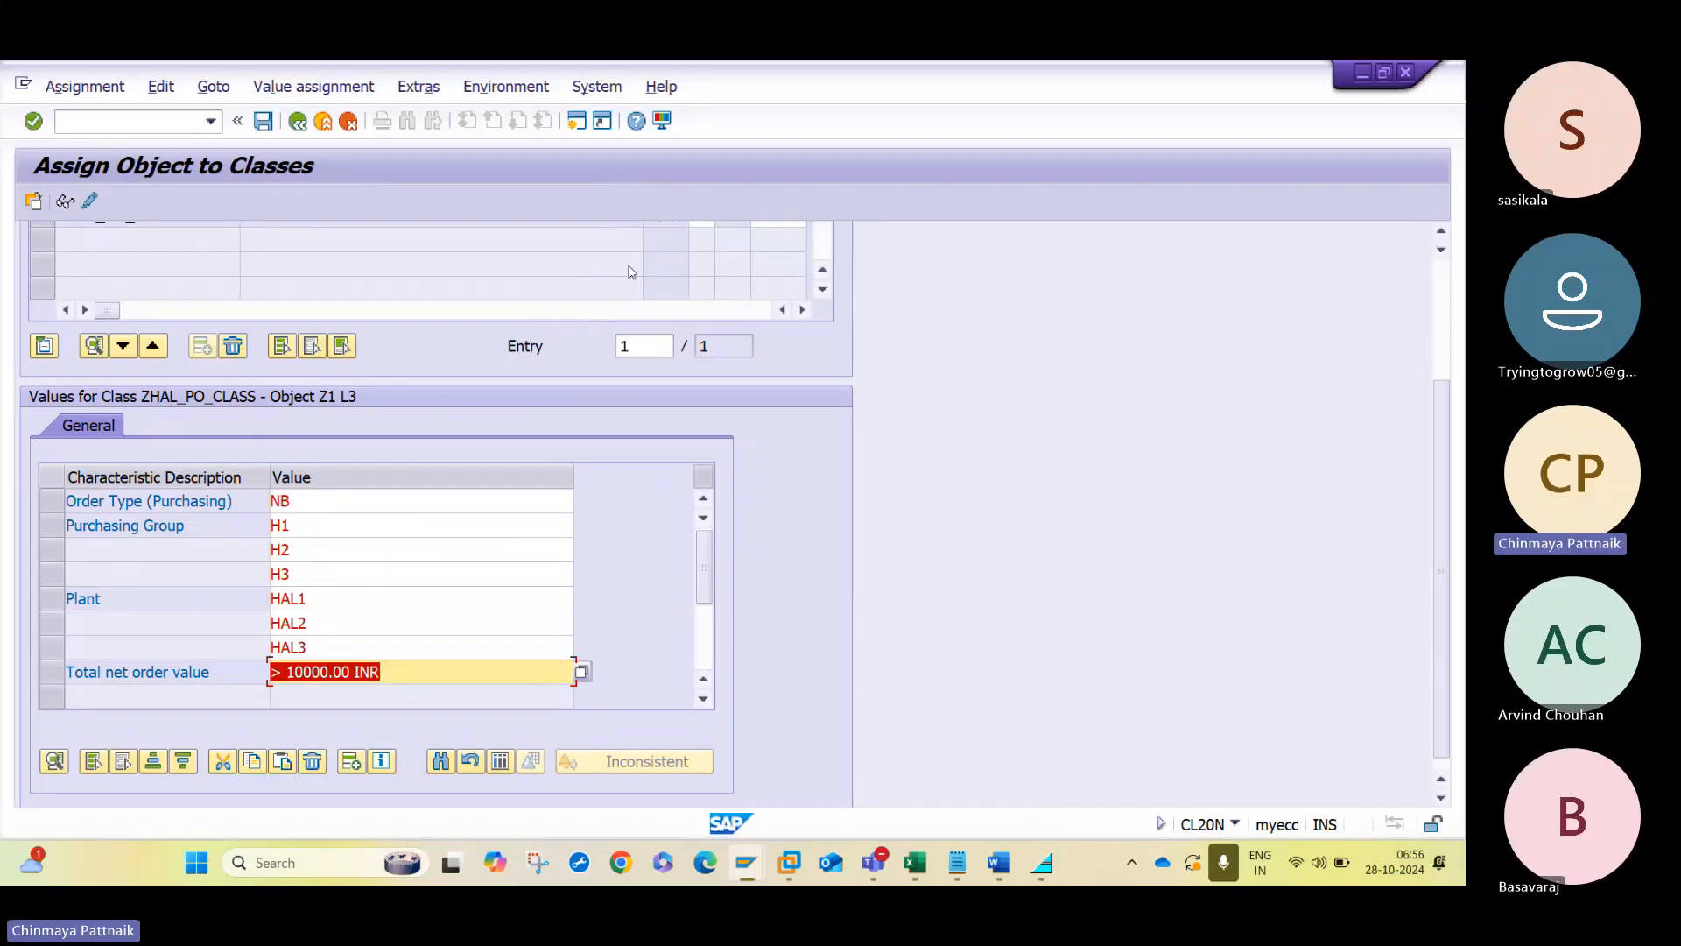
click(263, 121)
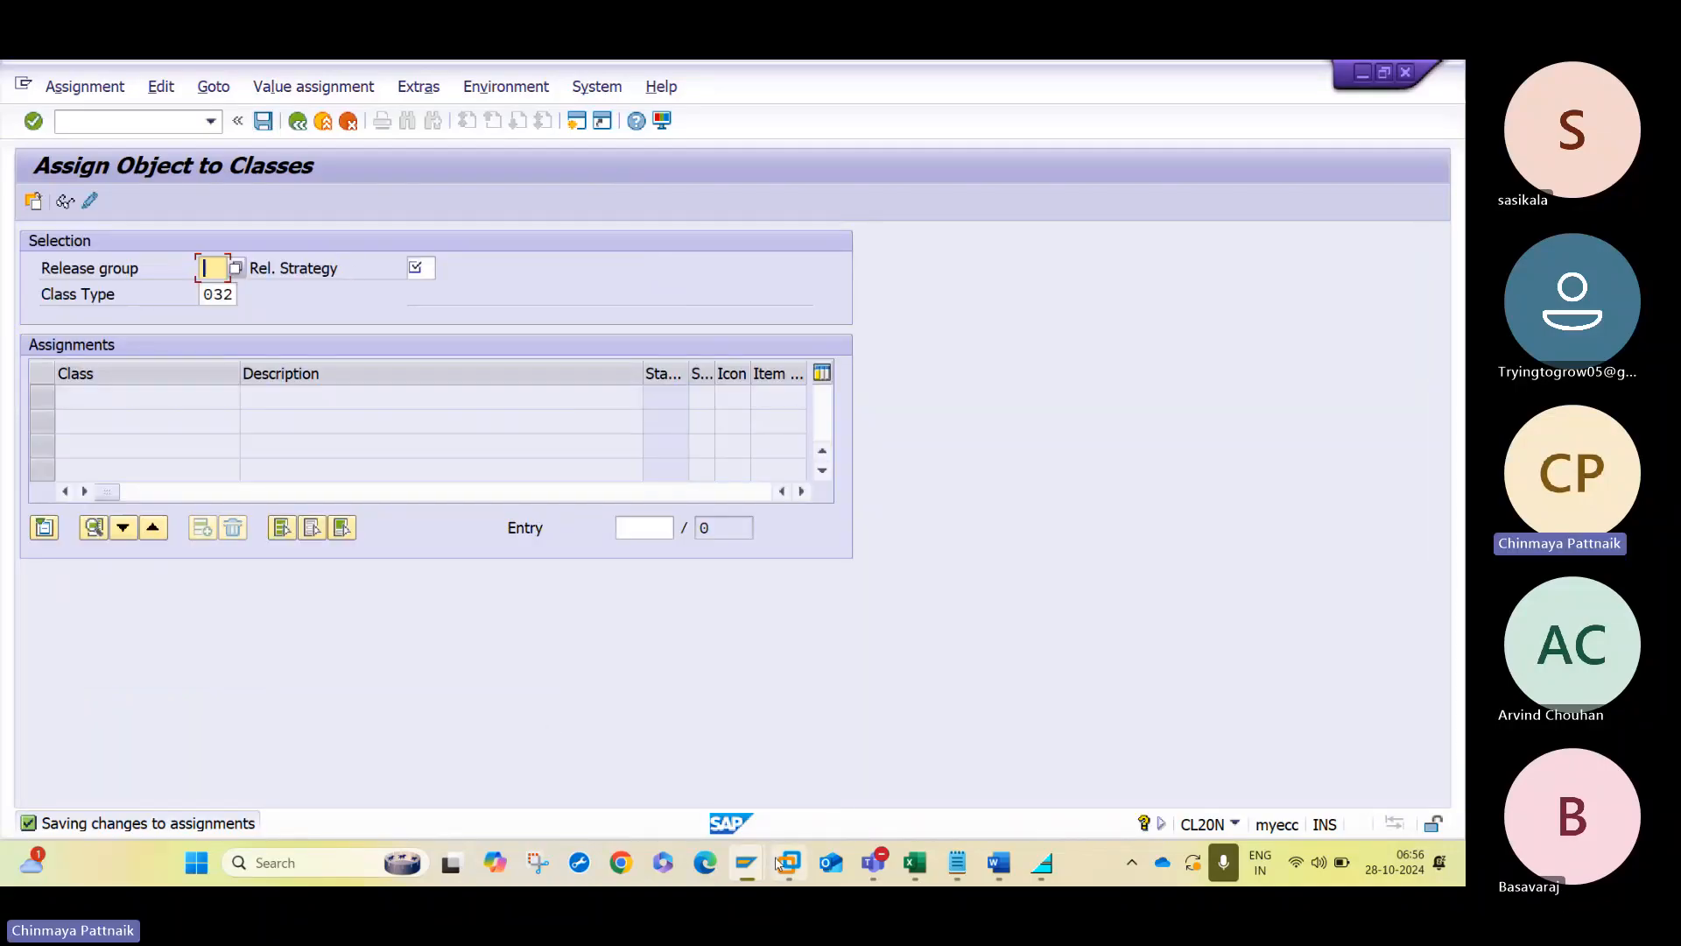
- Leave the class assignment and start purchase order creation with transaction /NME21N
mouse_move(755, 871)
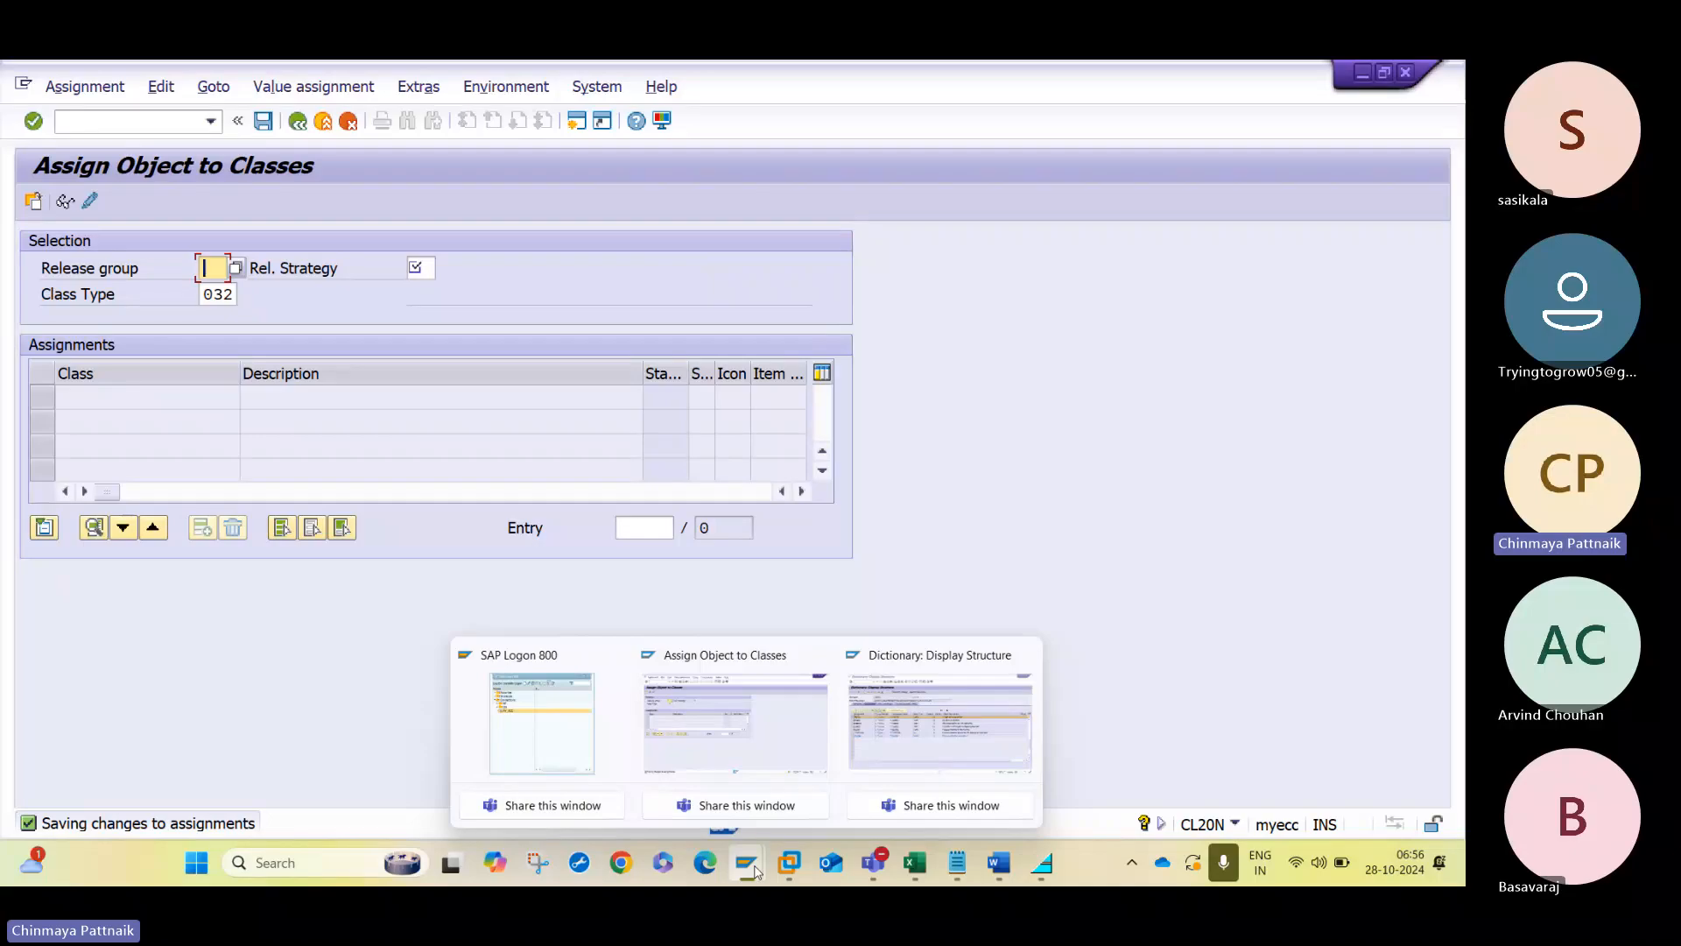
click(795, 734)
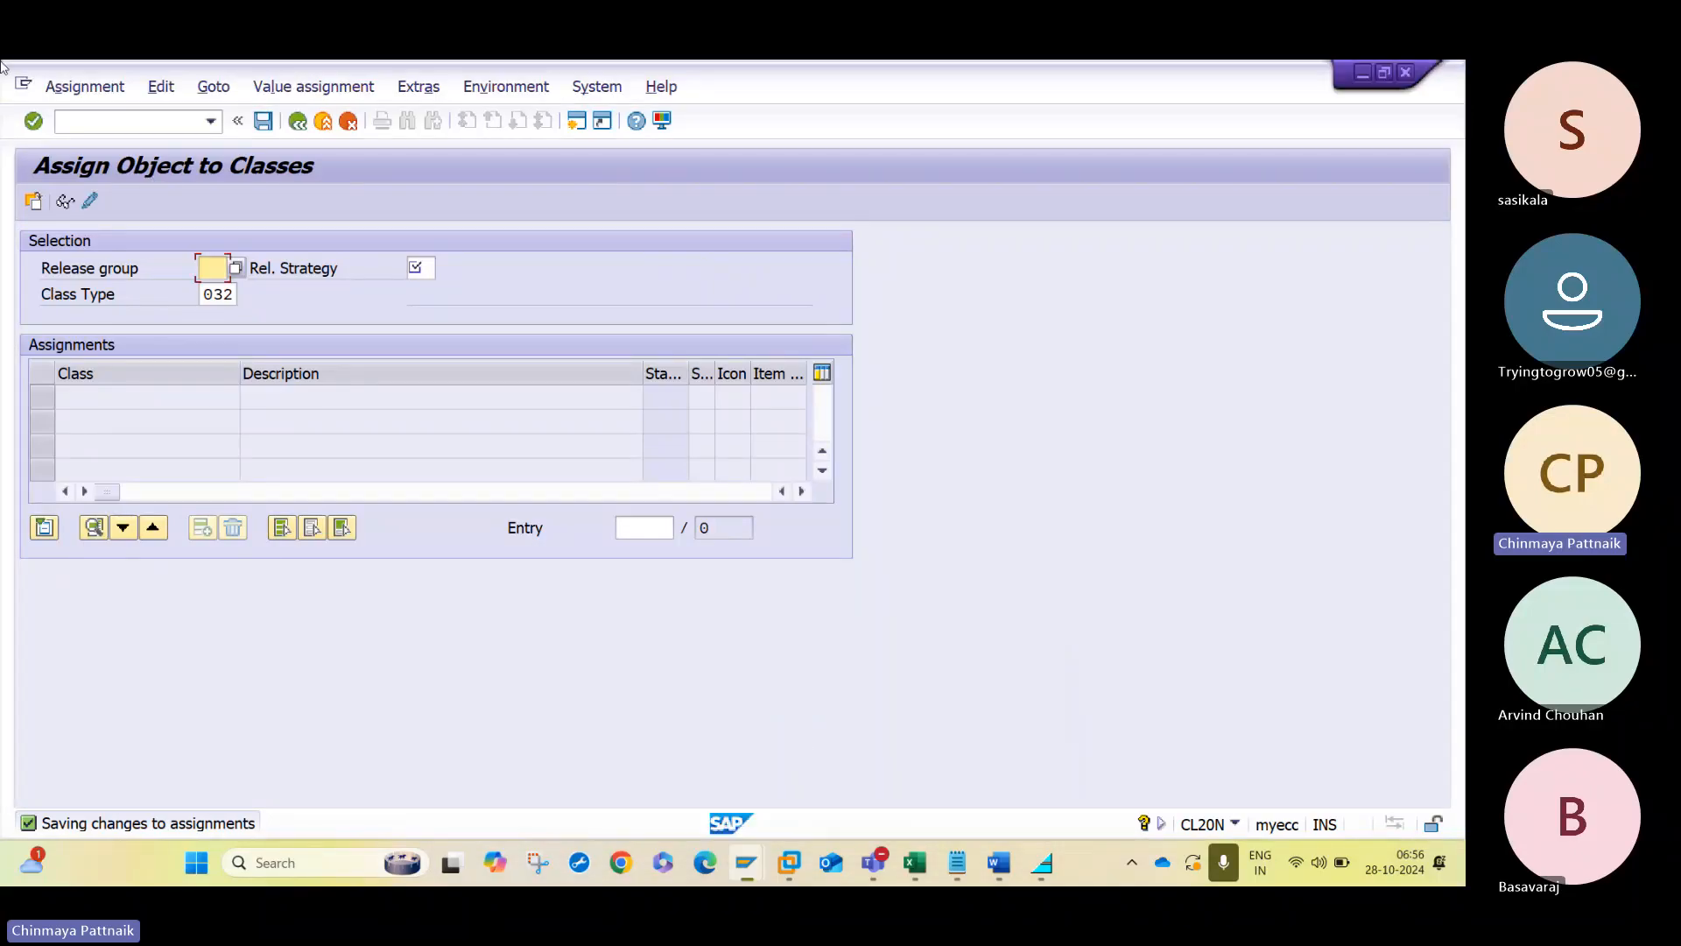
click(71, 126)
text(/NME21N)
key(Return)
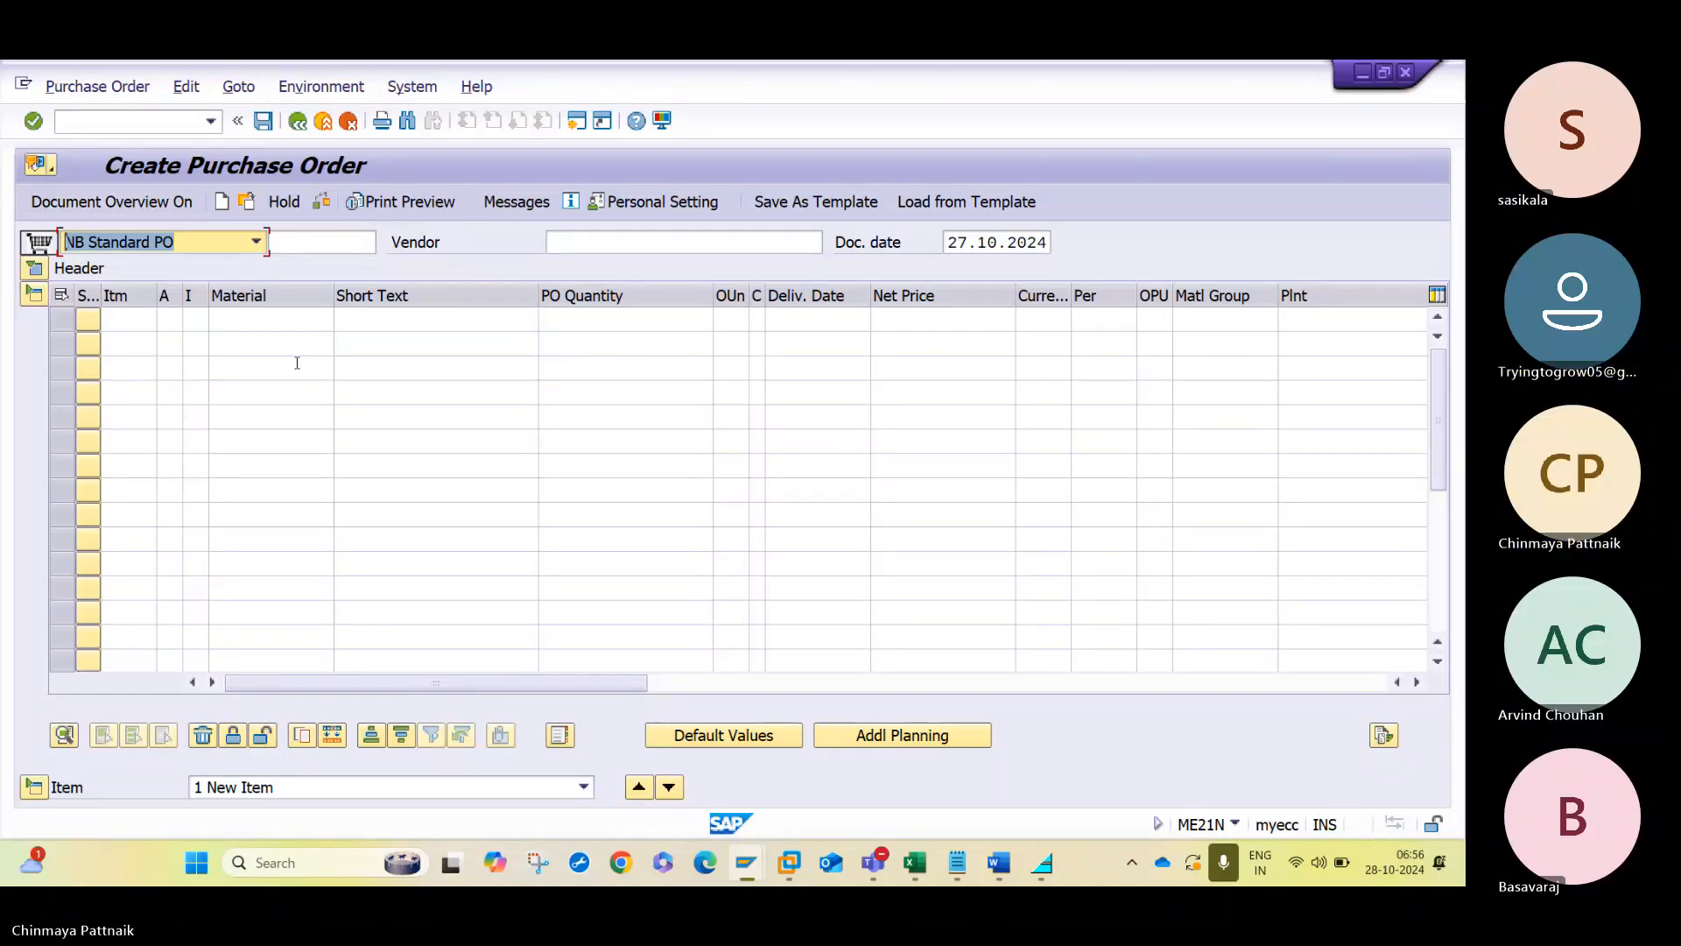
- Check the purchasing organization in the Notepad notes, search vendors for purchasing organization HAL, and enter Tata Steel Ltd. as the vendor
click(803, 242)
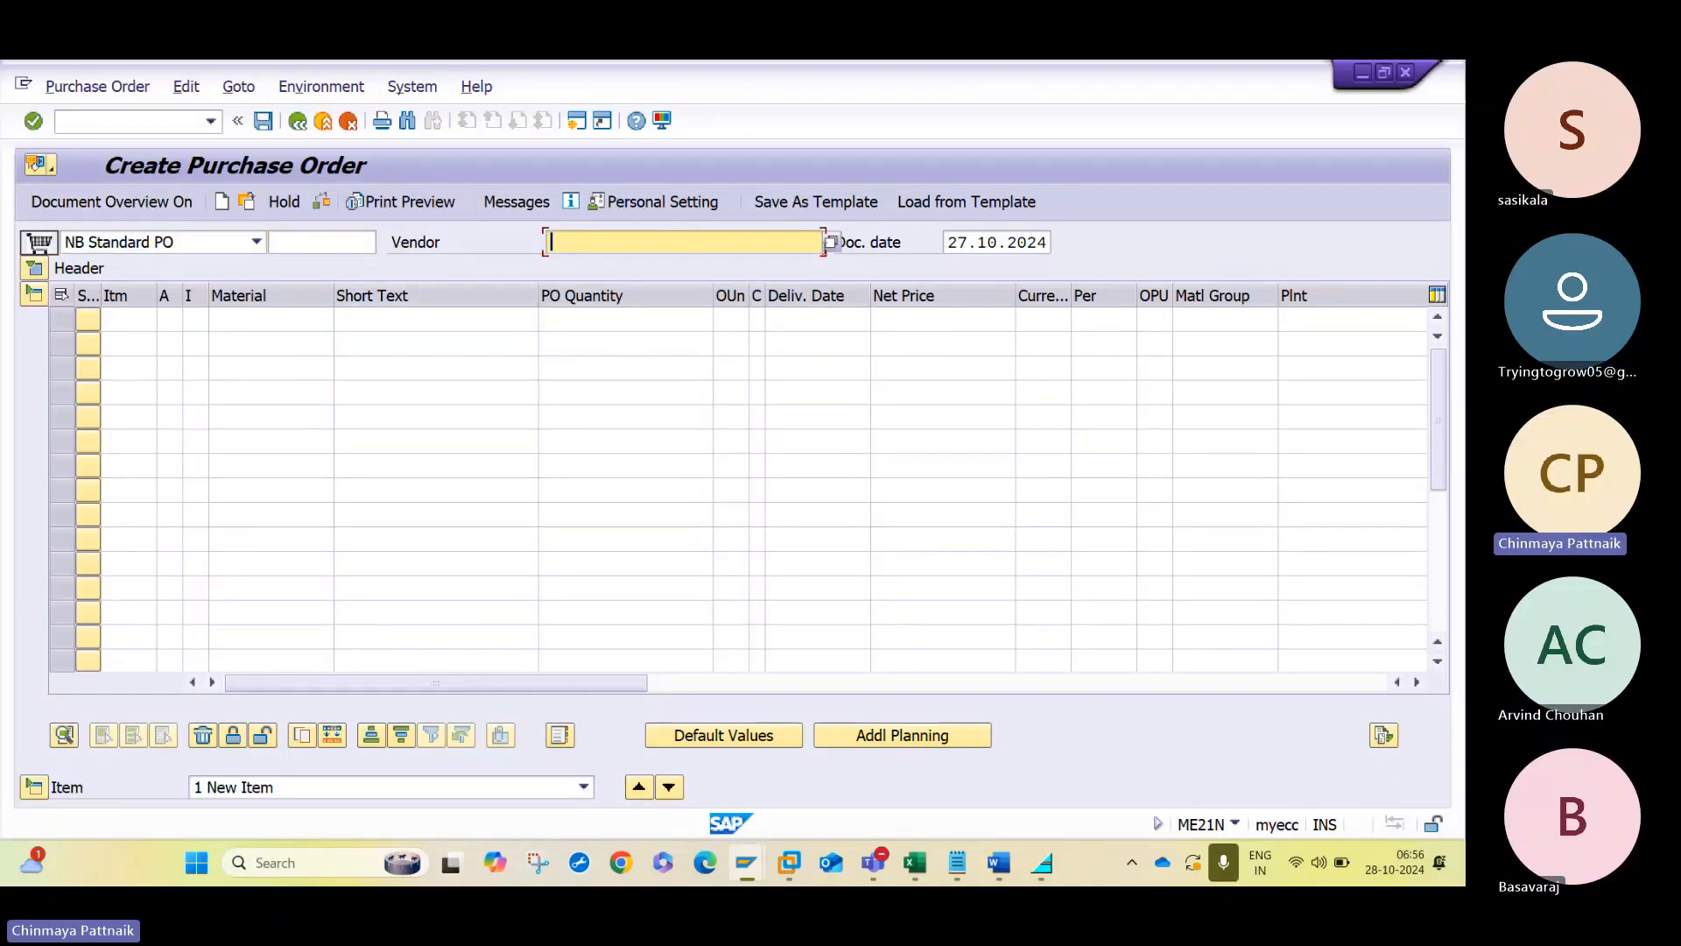
click(835, 250)
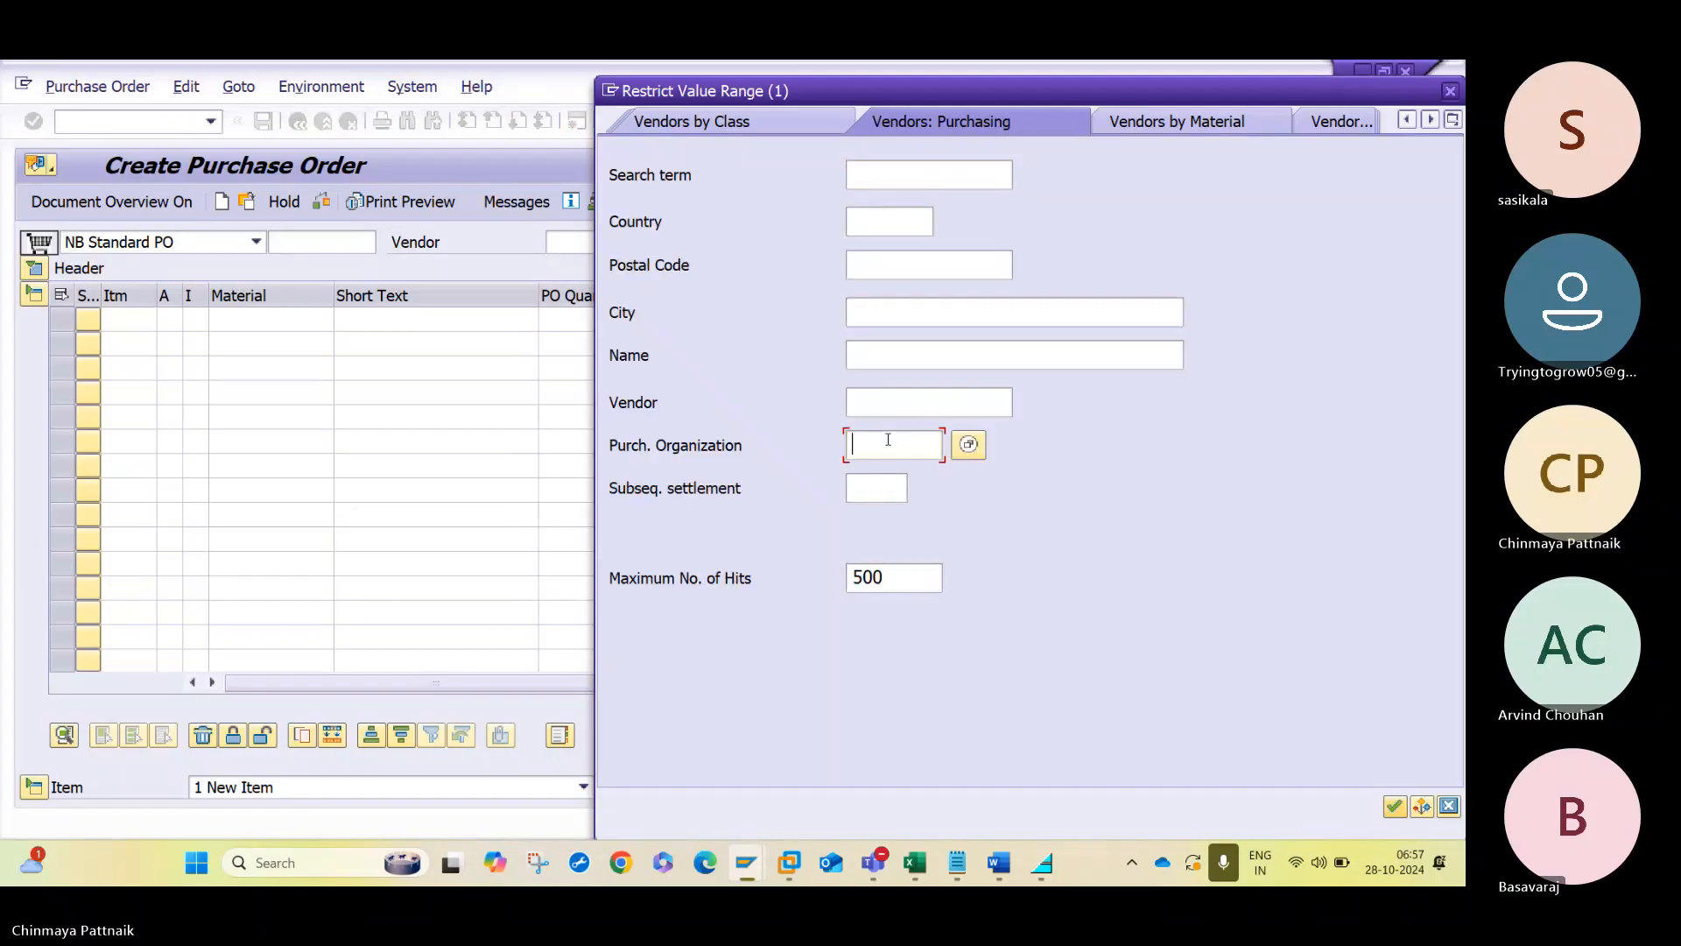
click(957, 863)
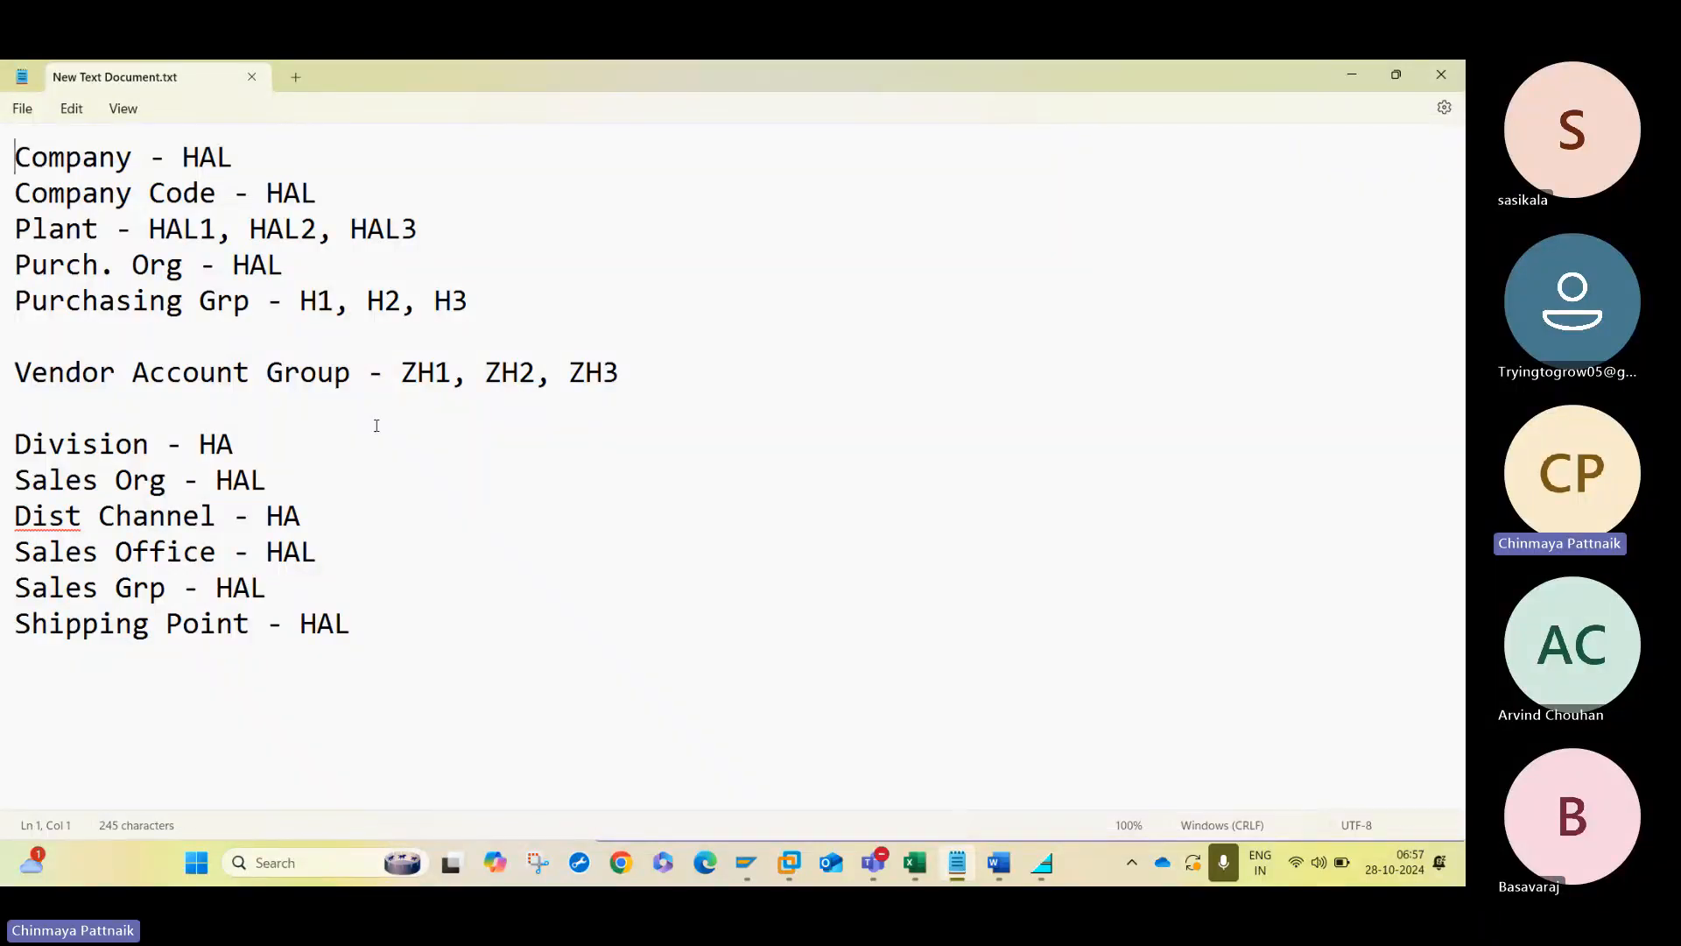
key(alt+Tab)
click(937, 444)
text(G)
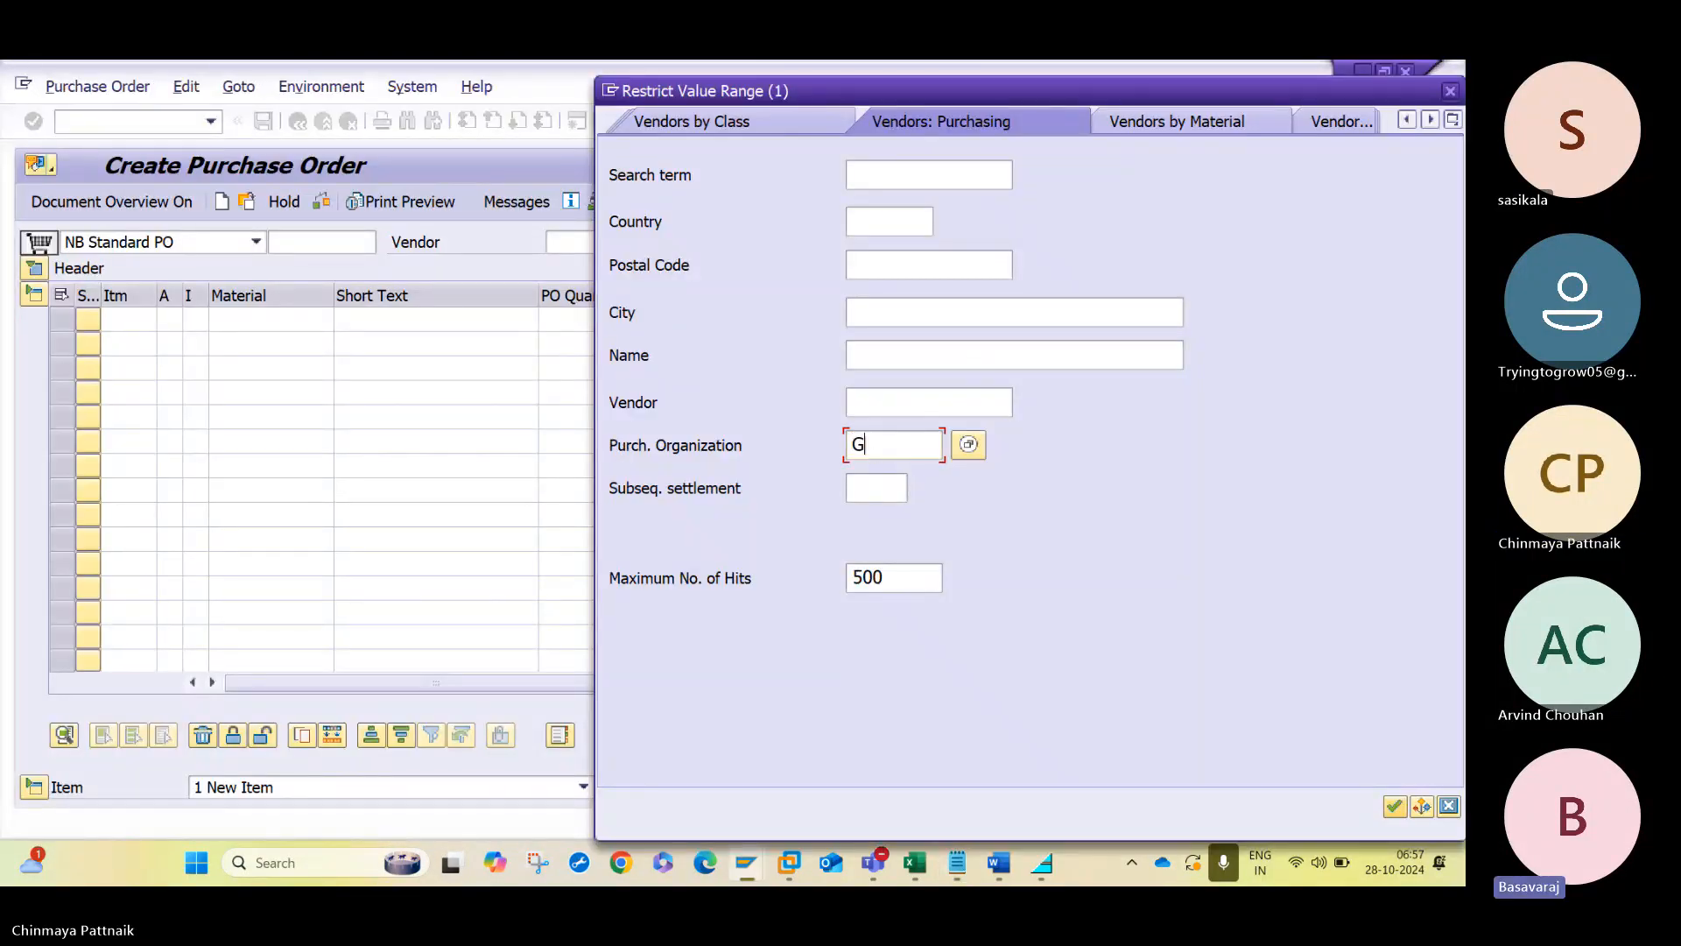
key(BackSpace)
text(HAL)
key(Return)
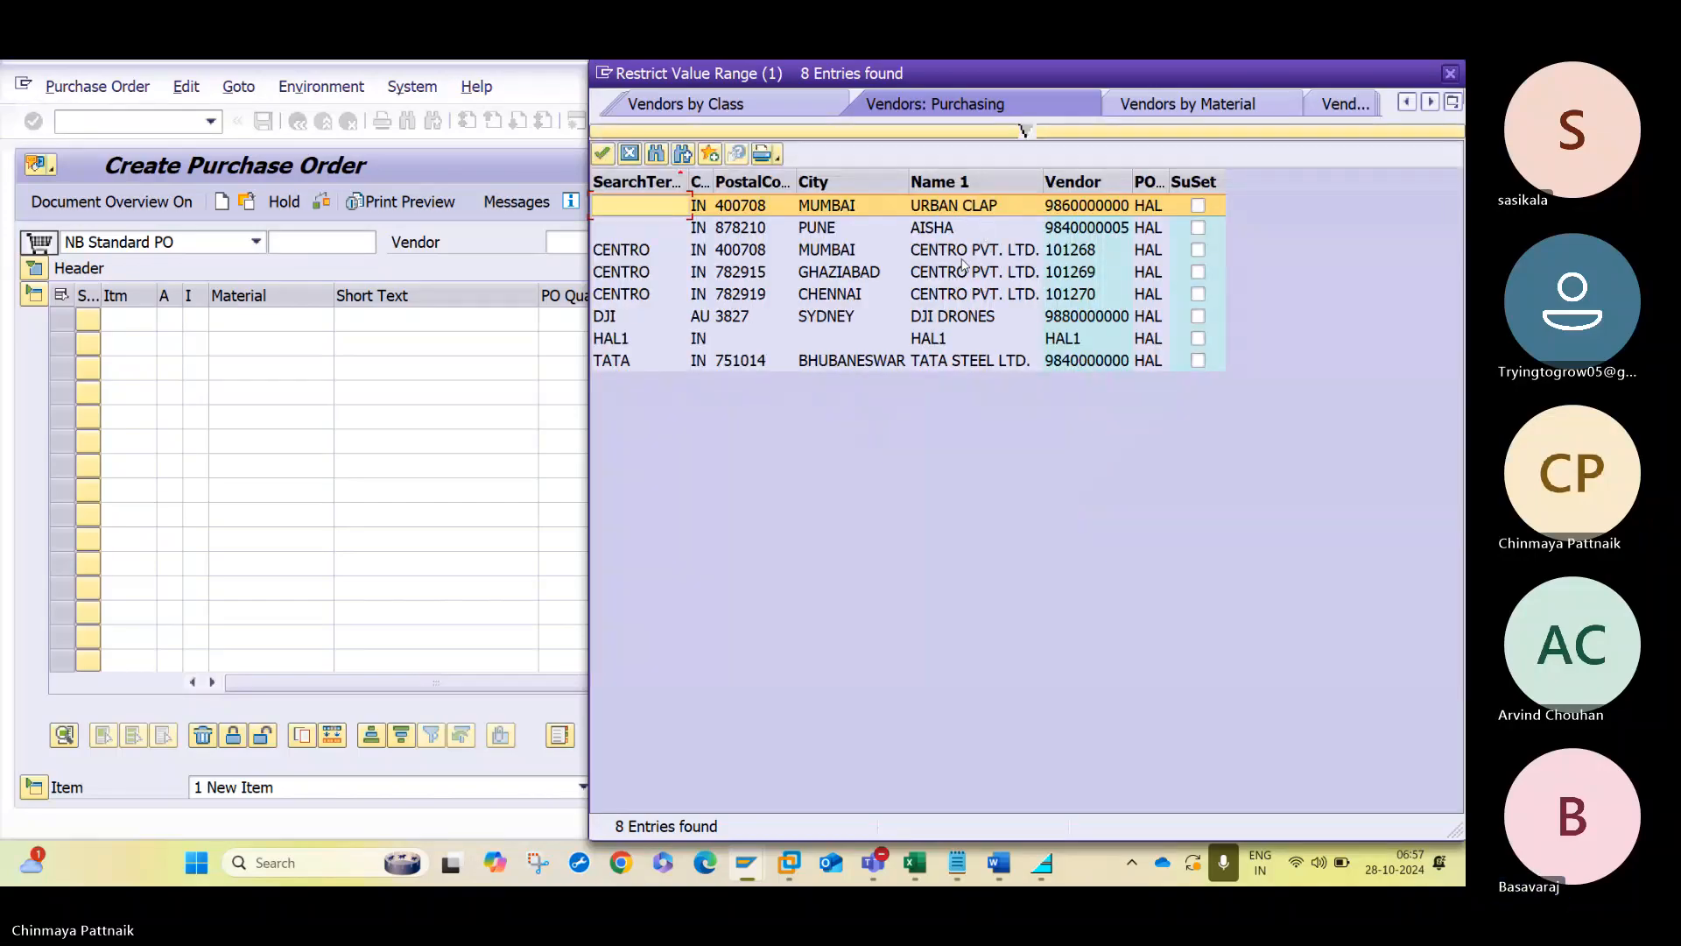
double_click(954, 360)
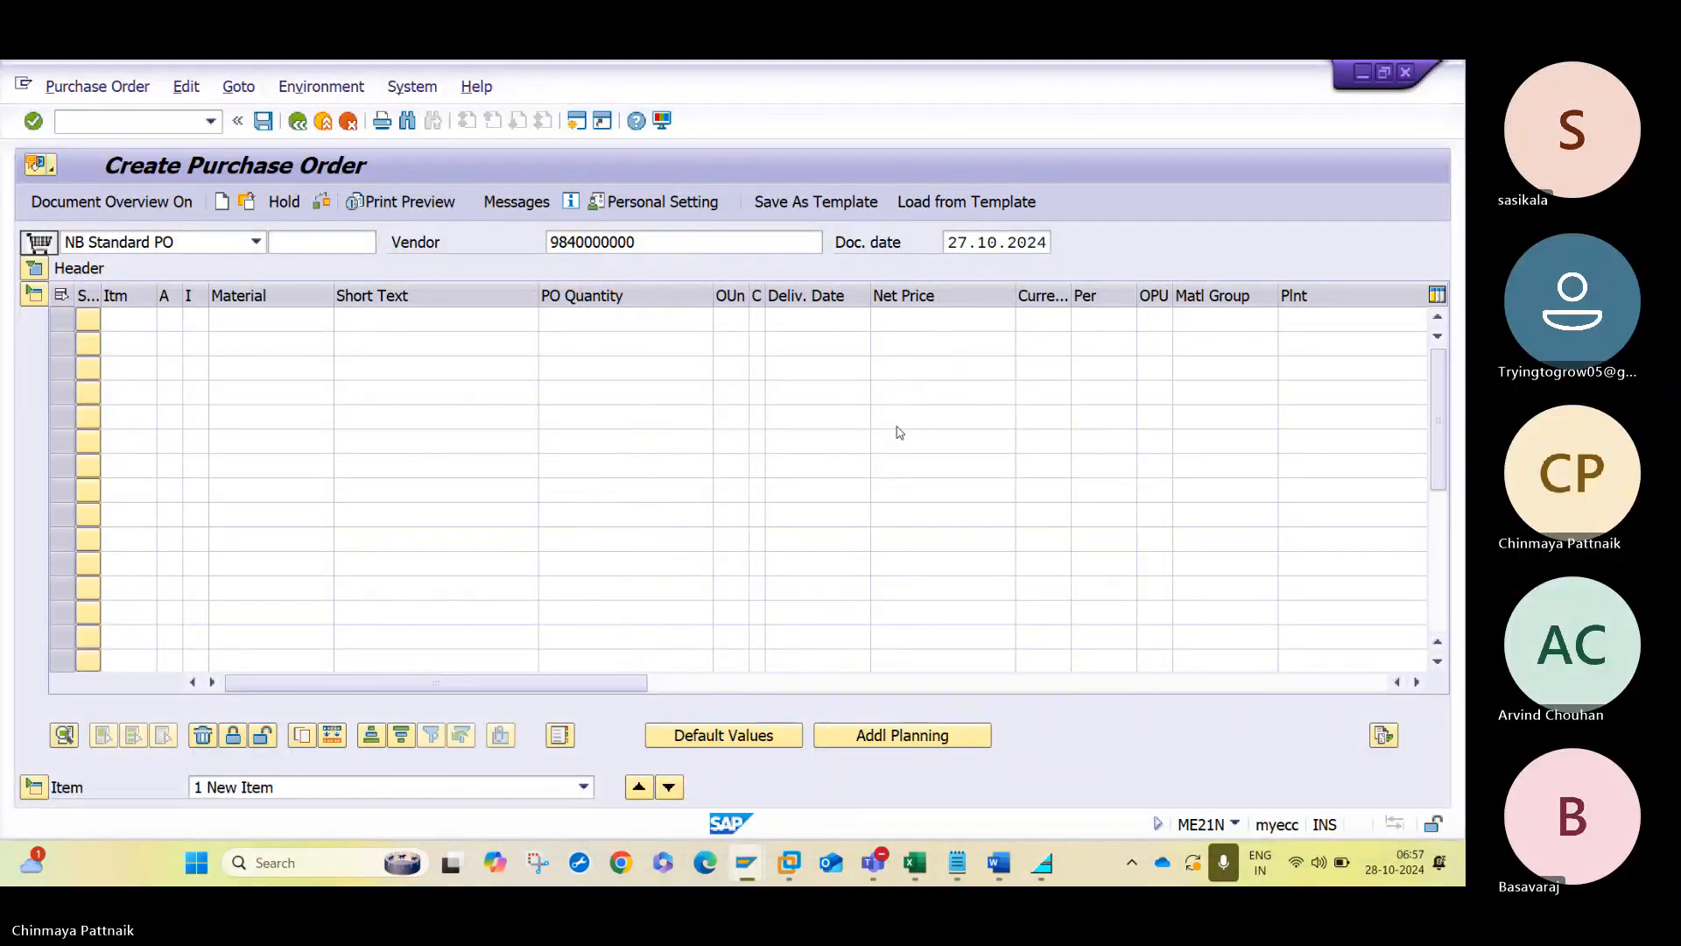
key(Return)
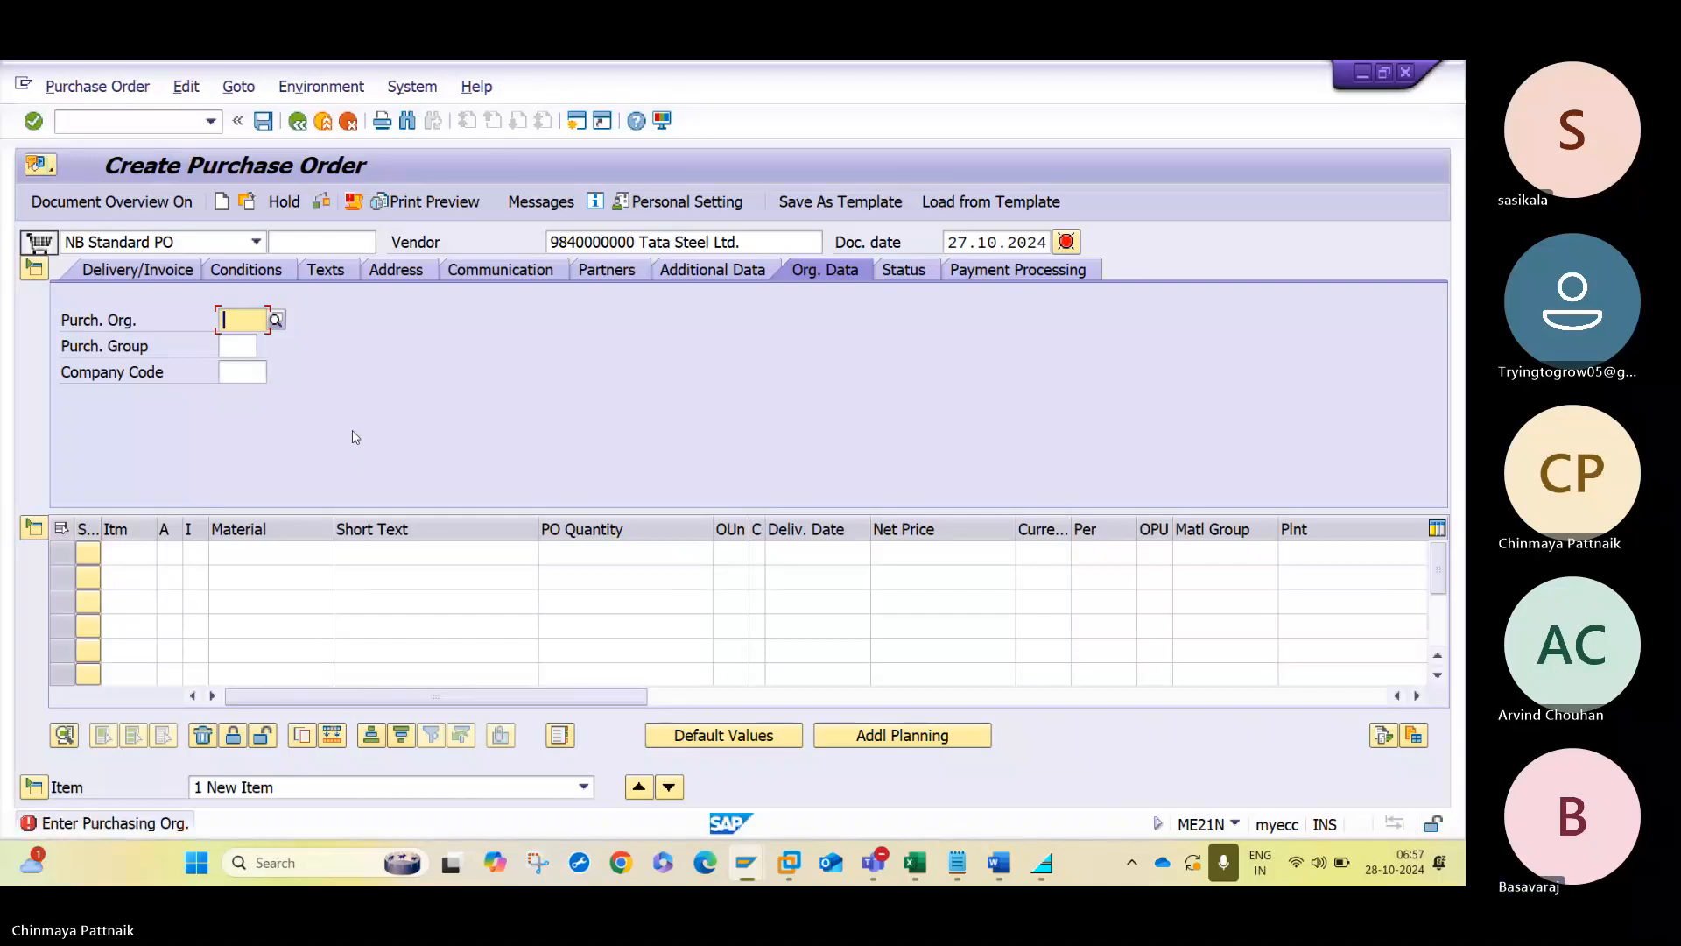
- Fill the purchase order's organizational data with purchasing organization HAL, purchasing group H1 and company code HAL
text(HAL)
key(Tab)
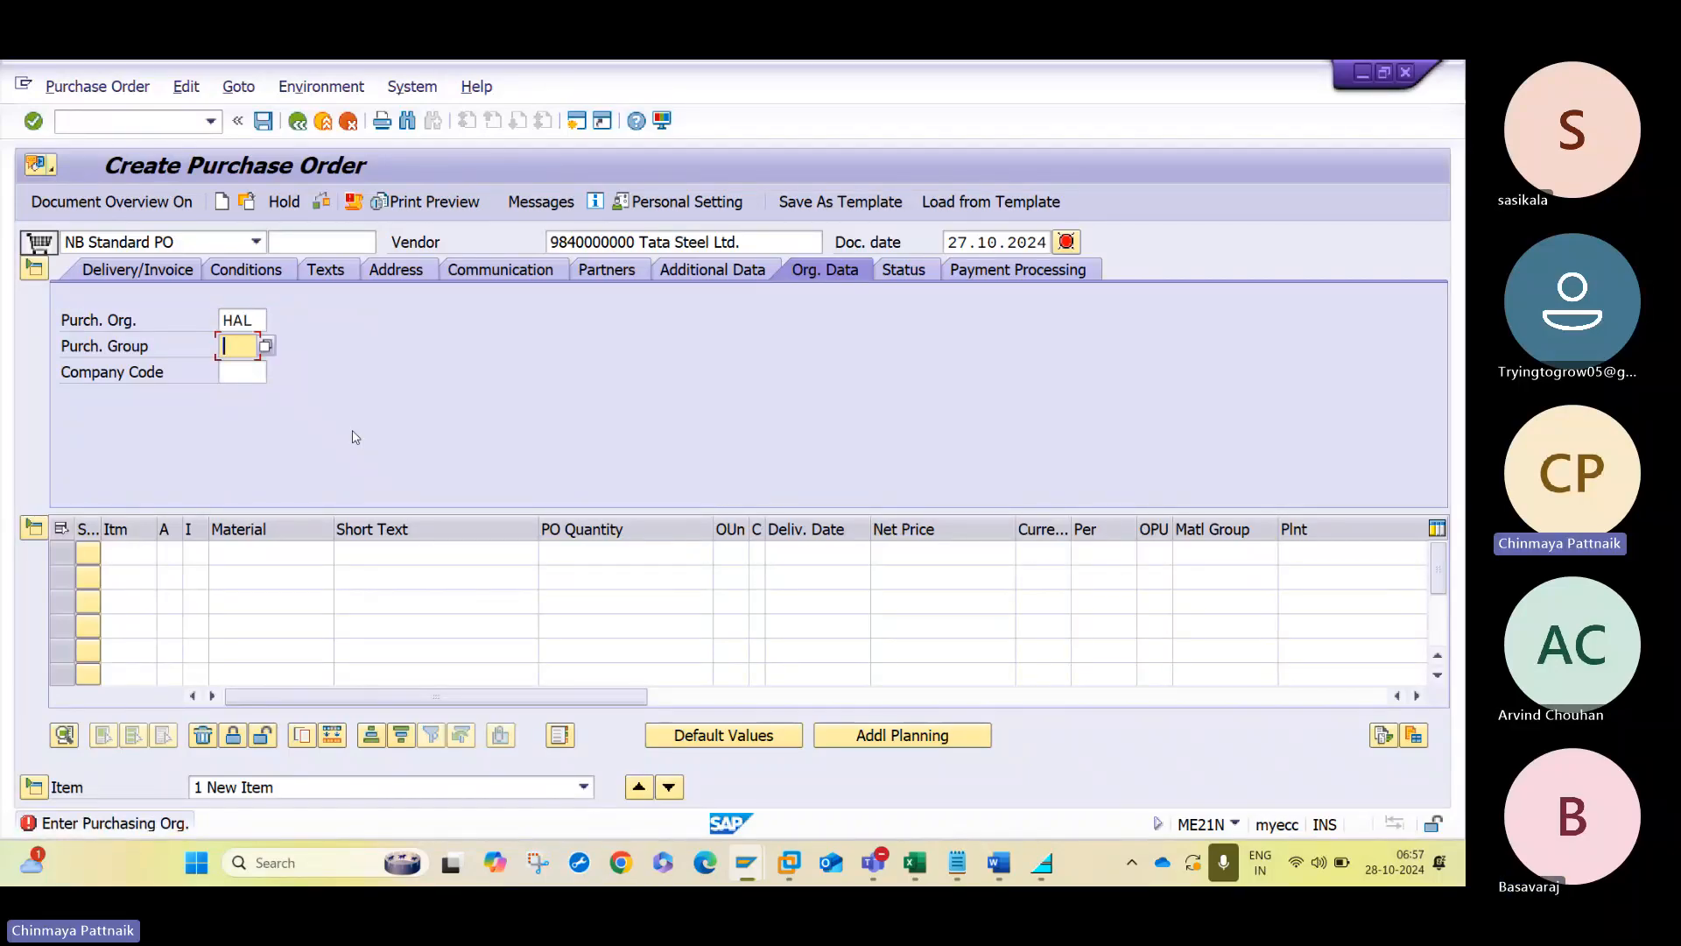
text(H)
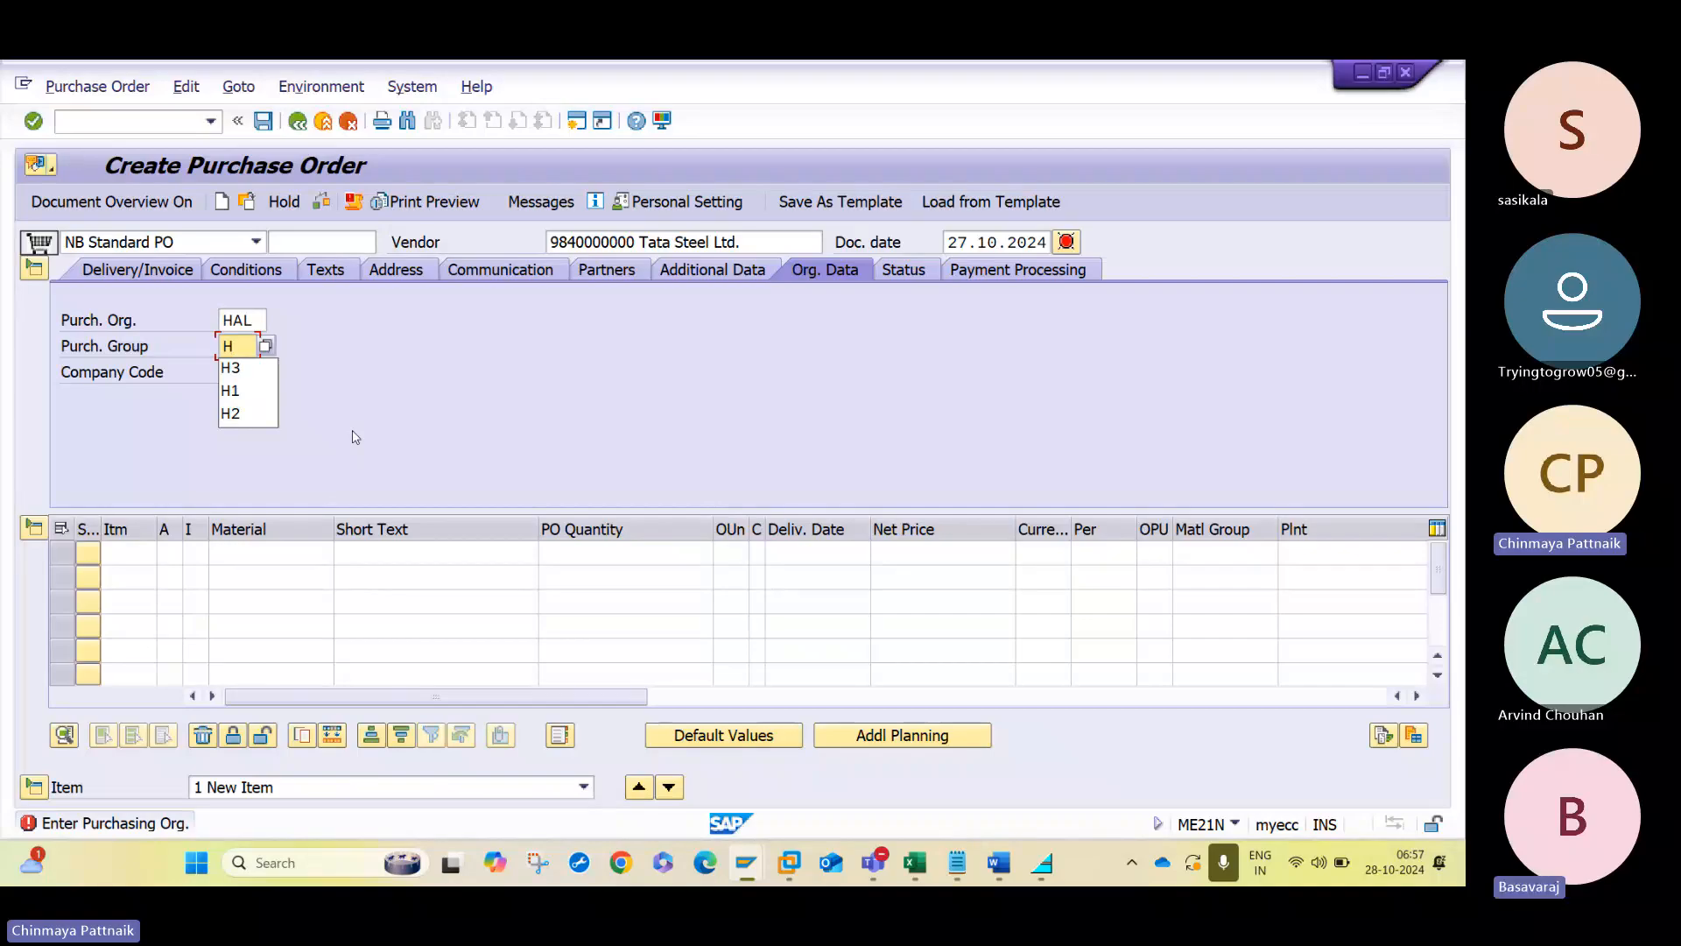
text(`)
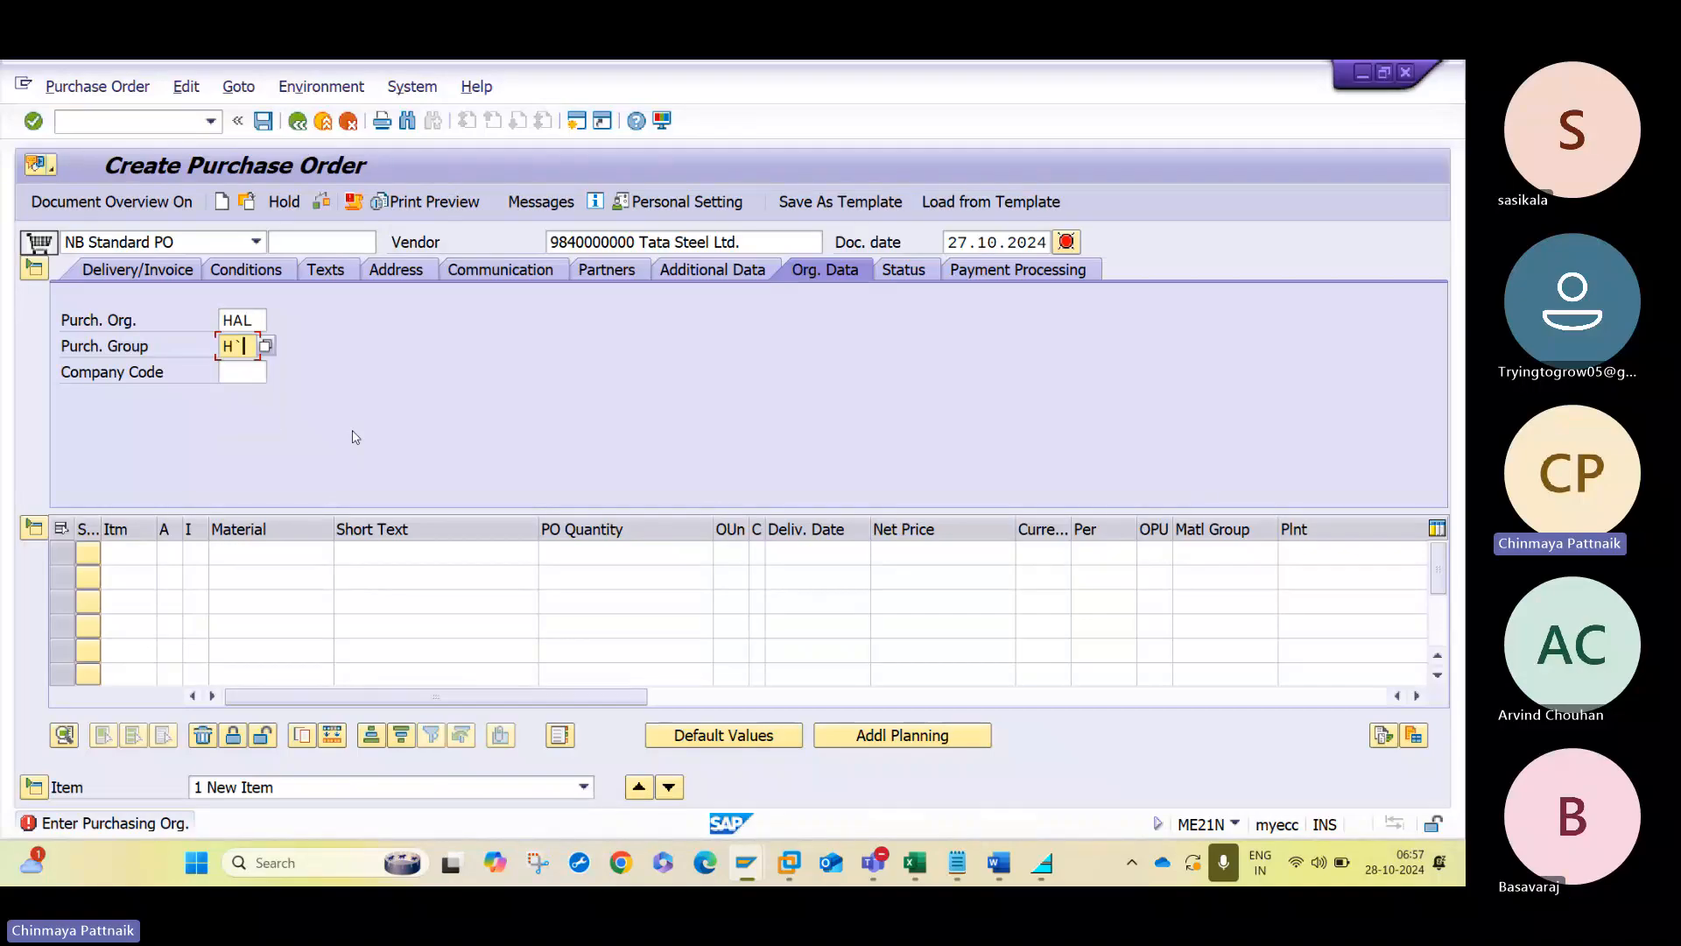
text(1)
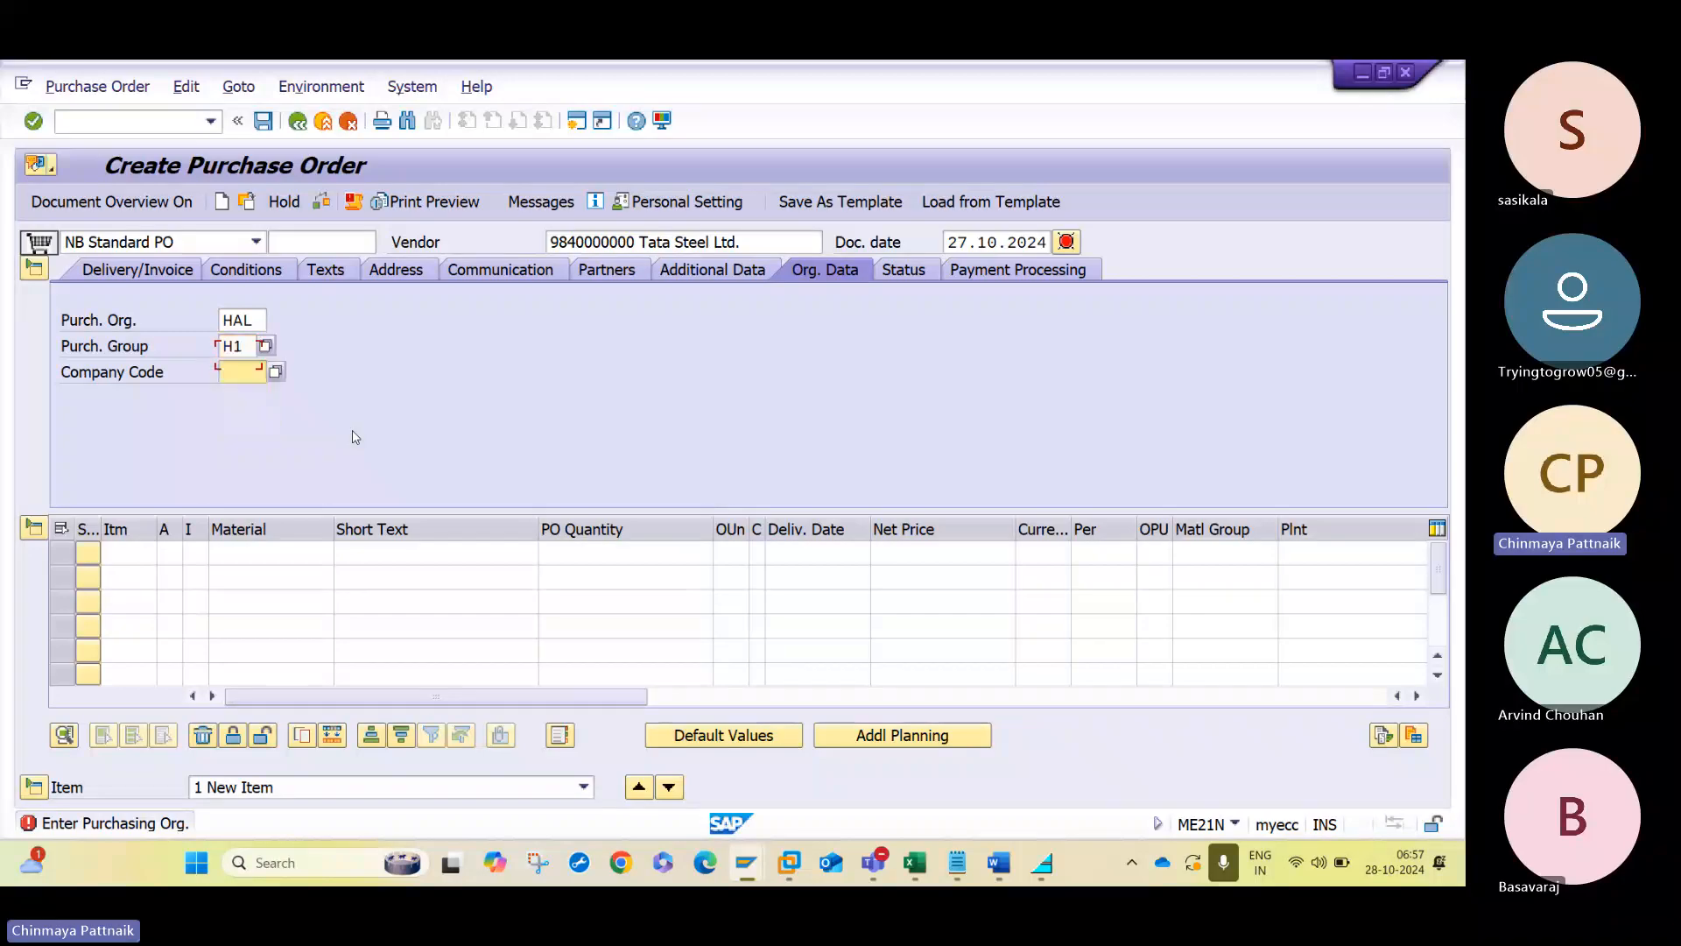
key(Tab)
key(Return)
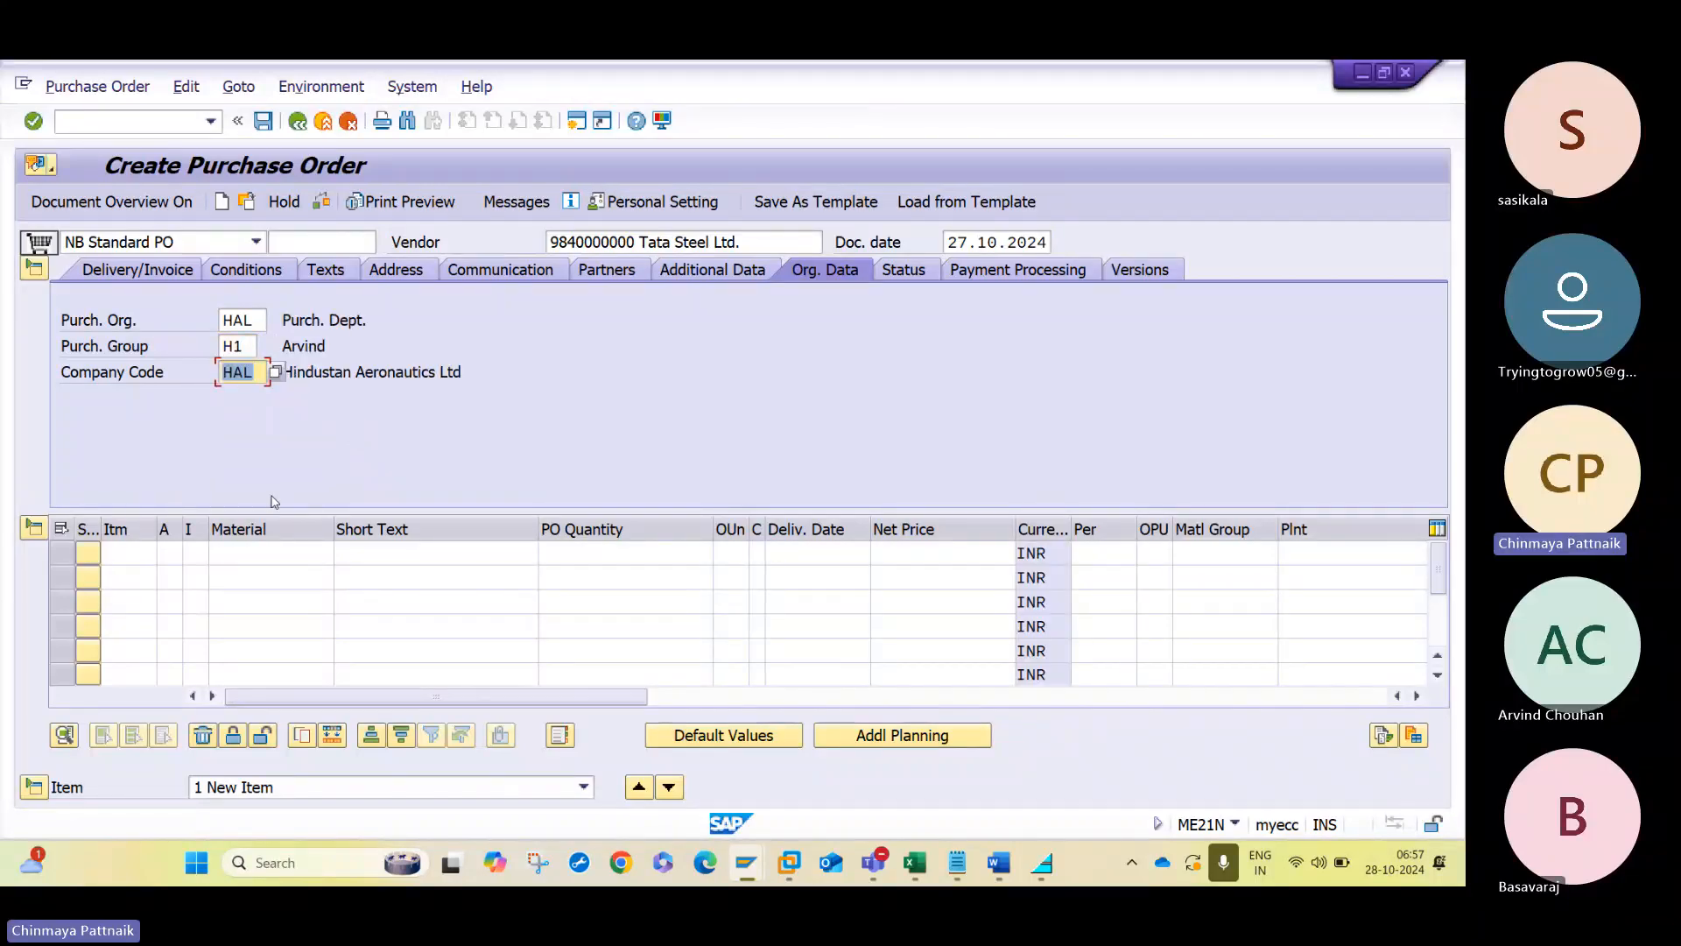
click(308, 553)
click(344, 553)
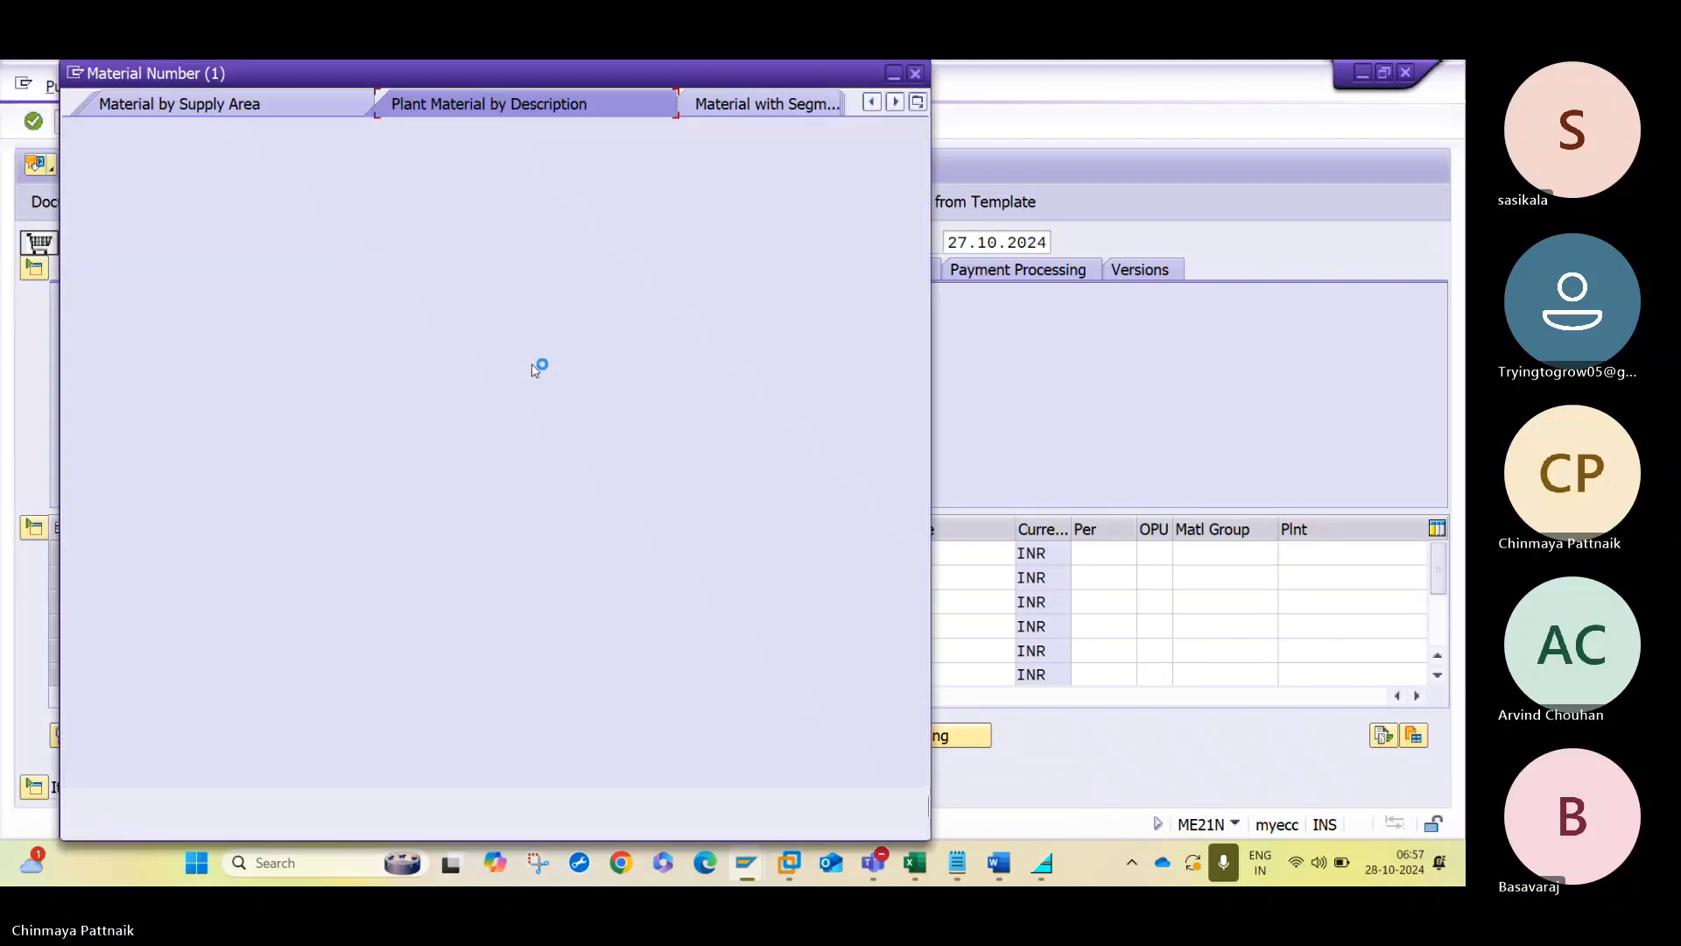
click(322, 293)
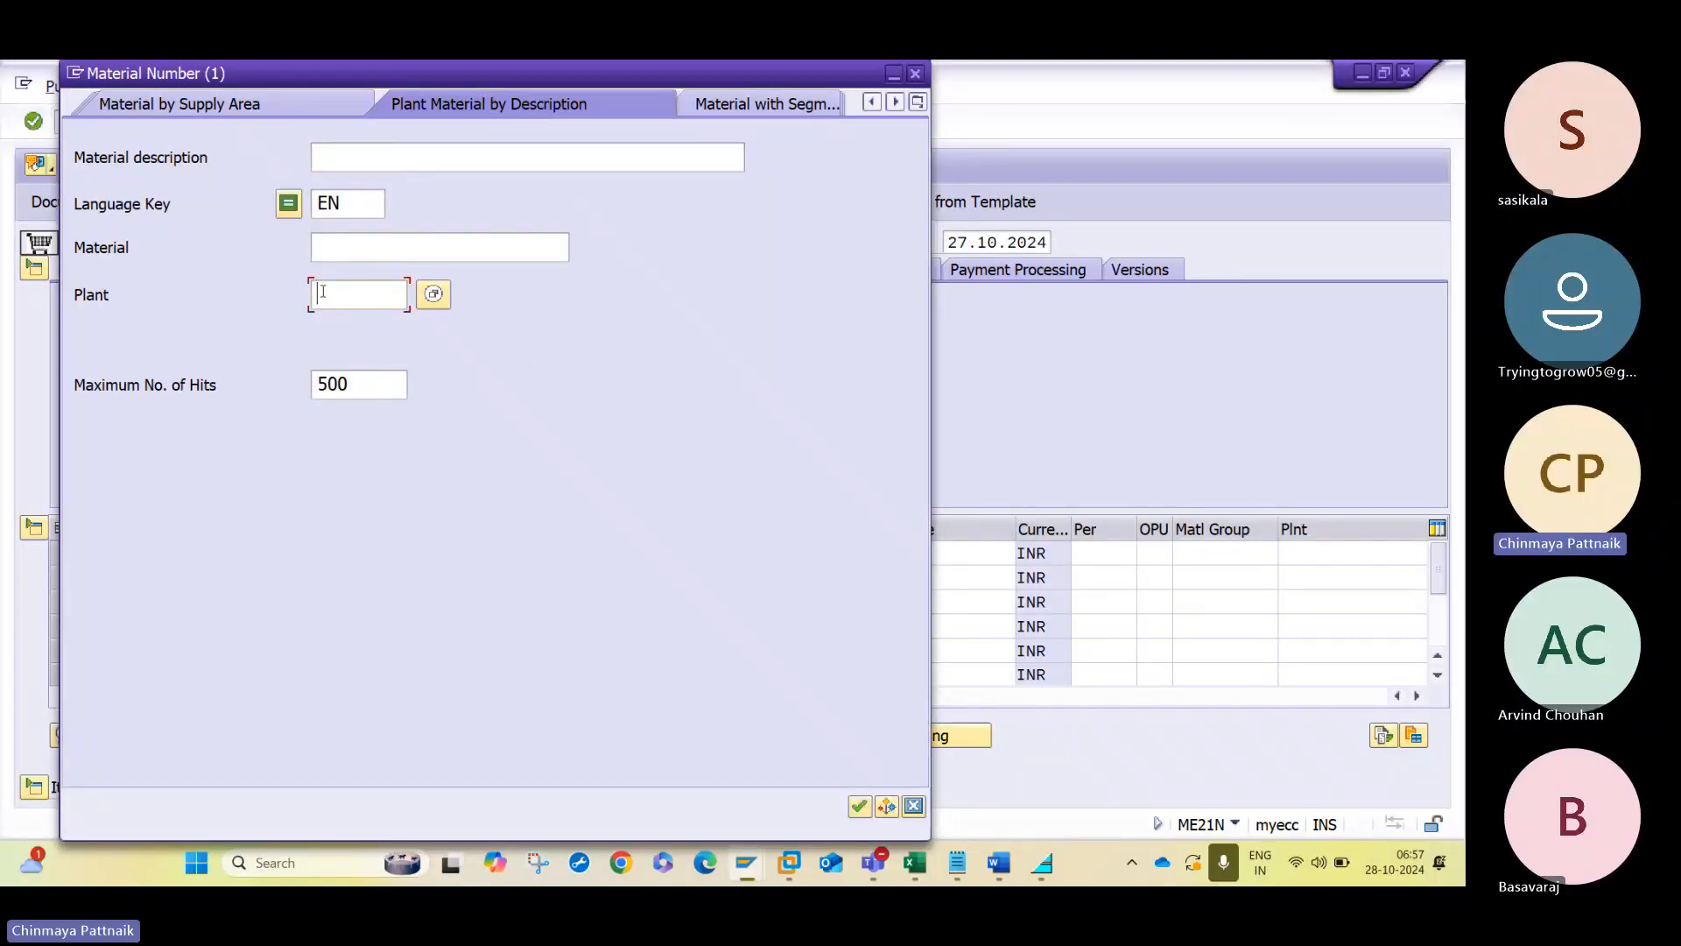
key(Return)
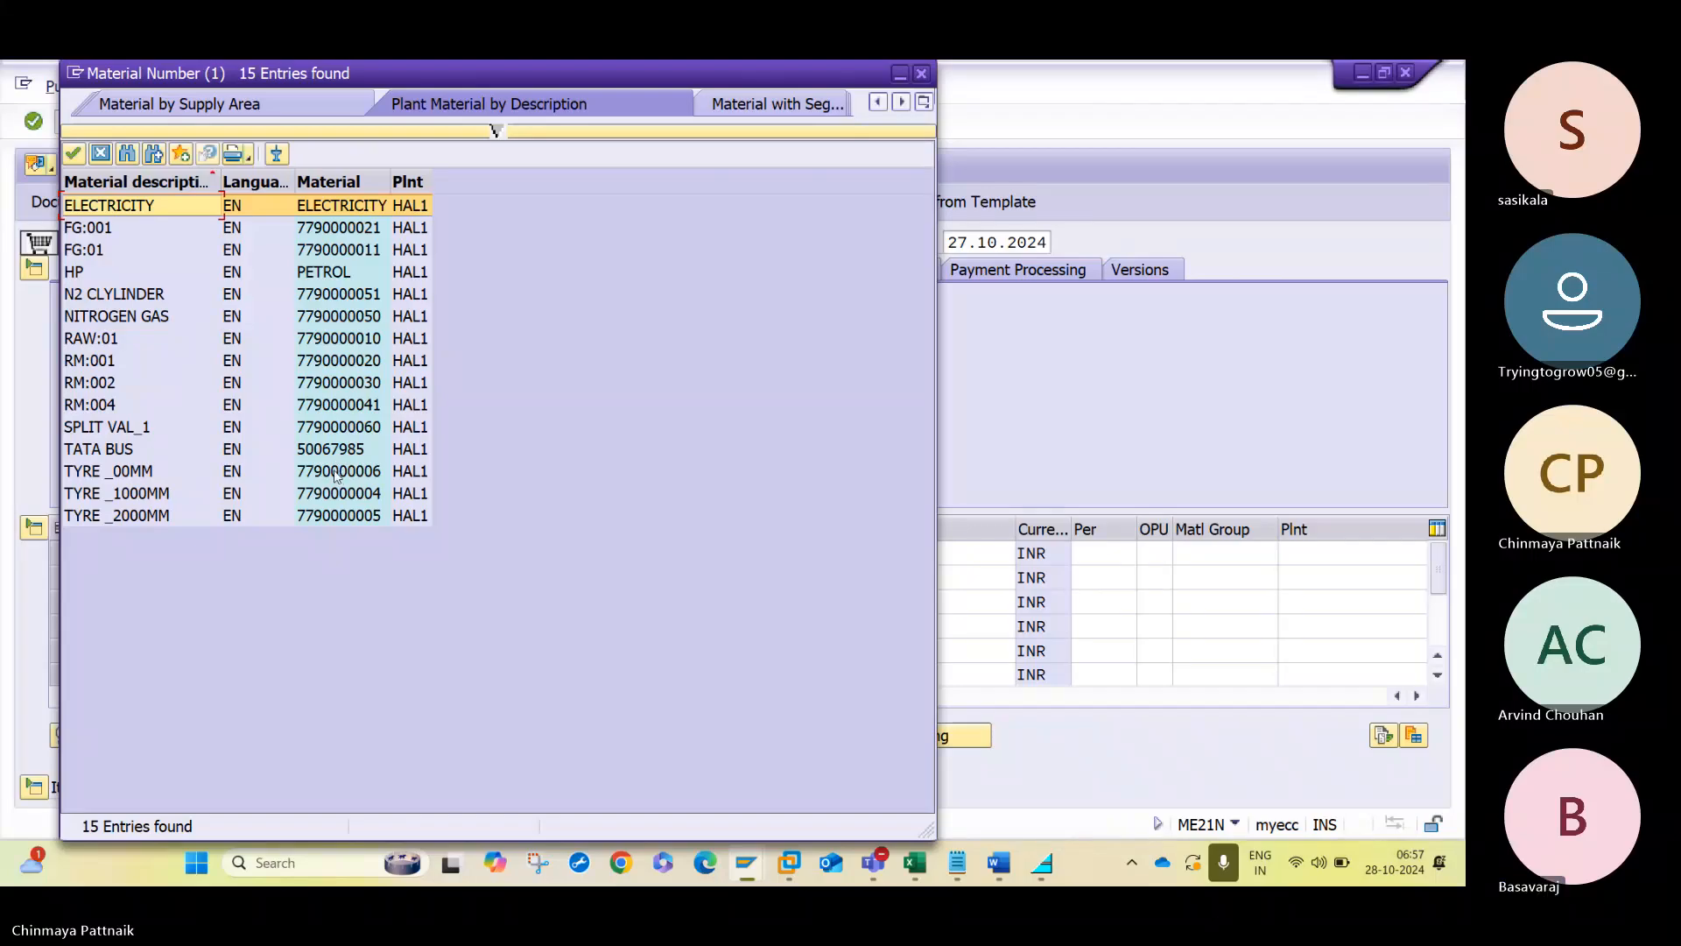
click(326, 360)
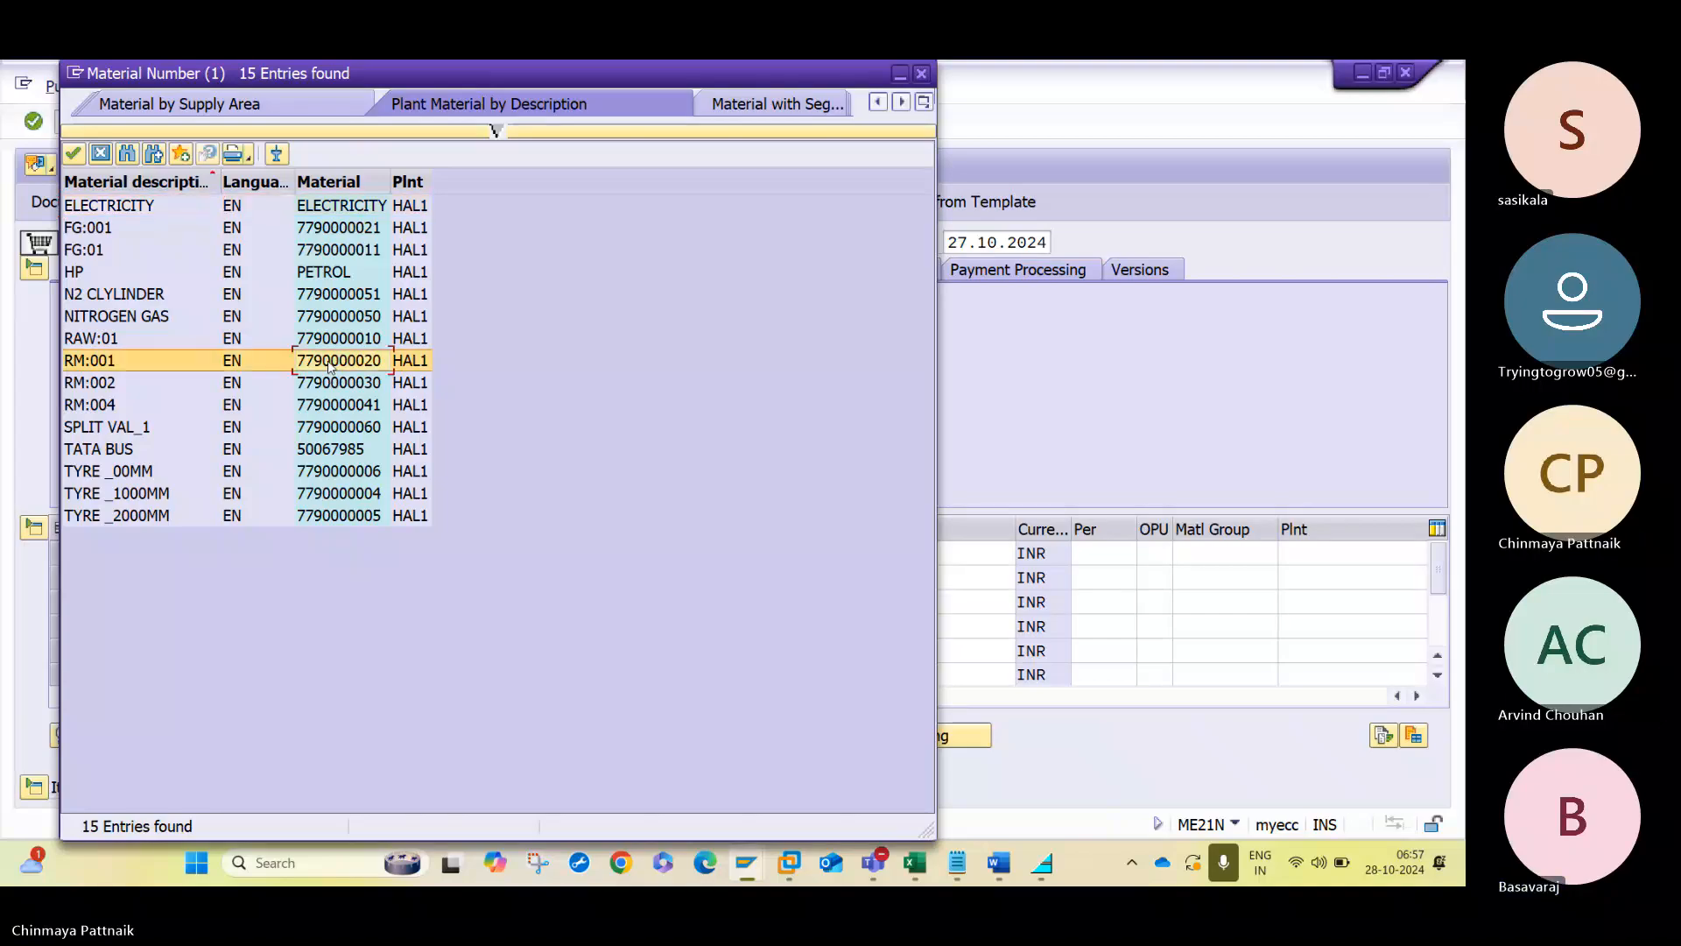
click(326, 359)
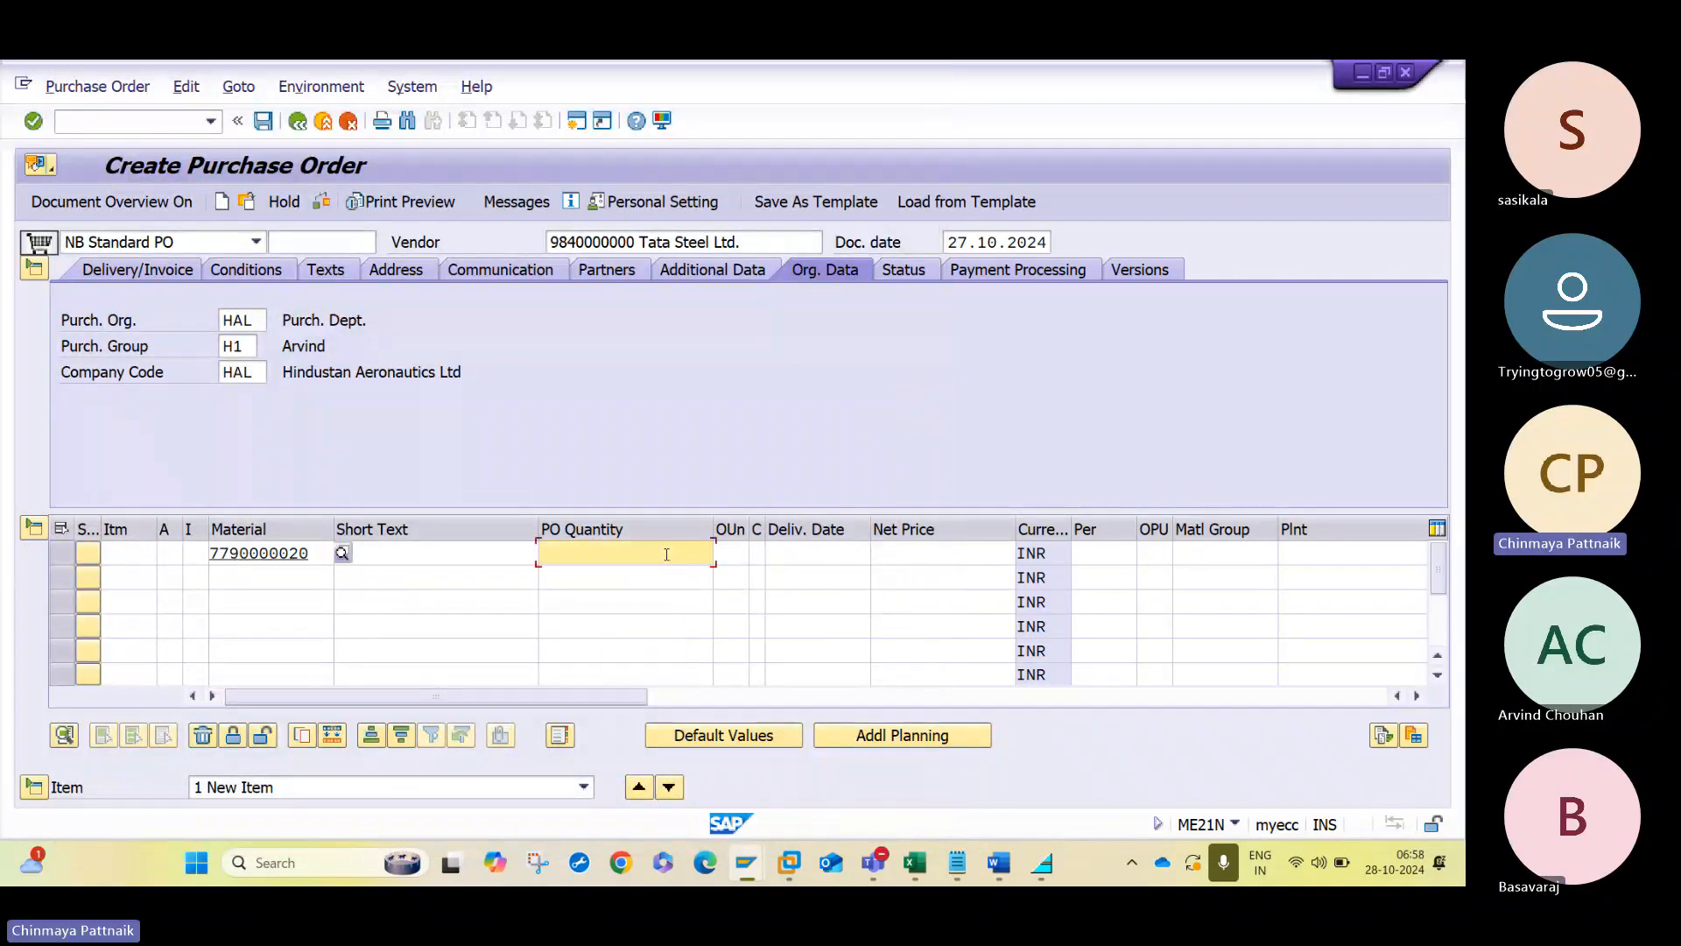
- Set the first item's order quantity to 1 and its net price to 100
click(666, 553)
text(1)
key(Tab)
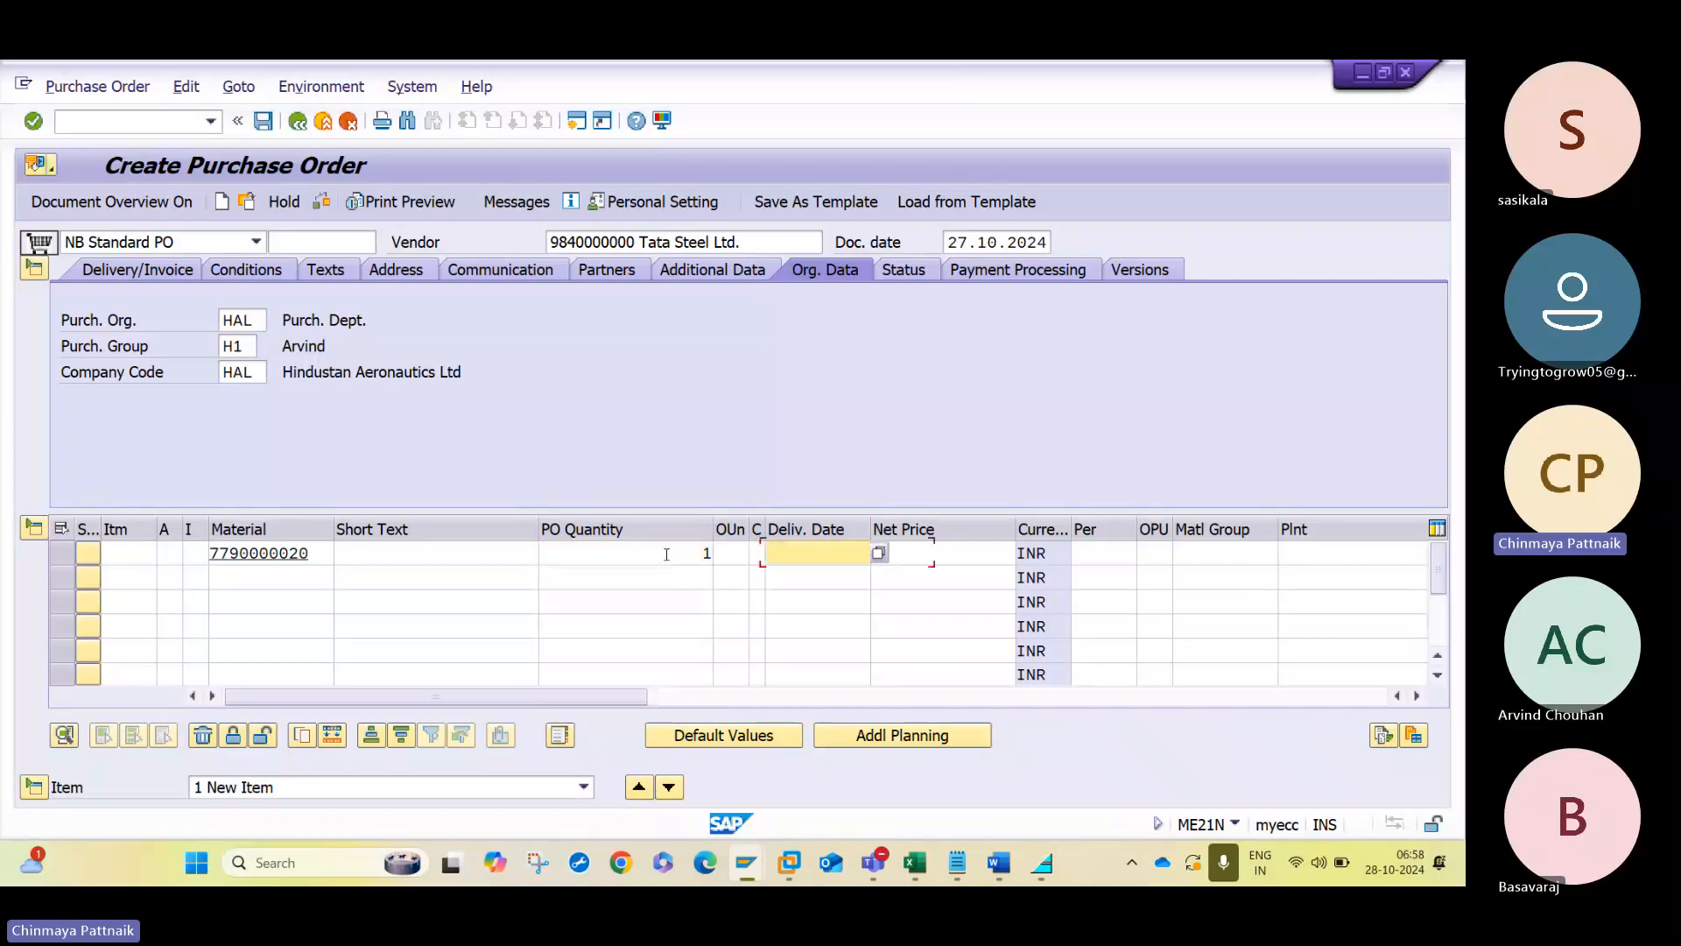
key(Tab)
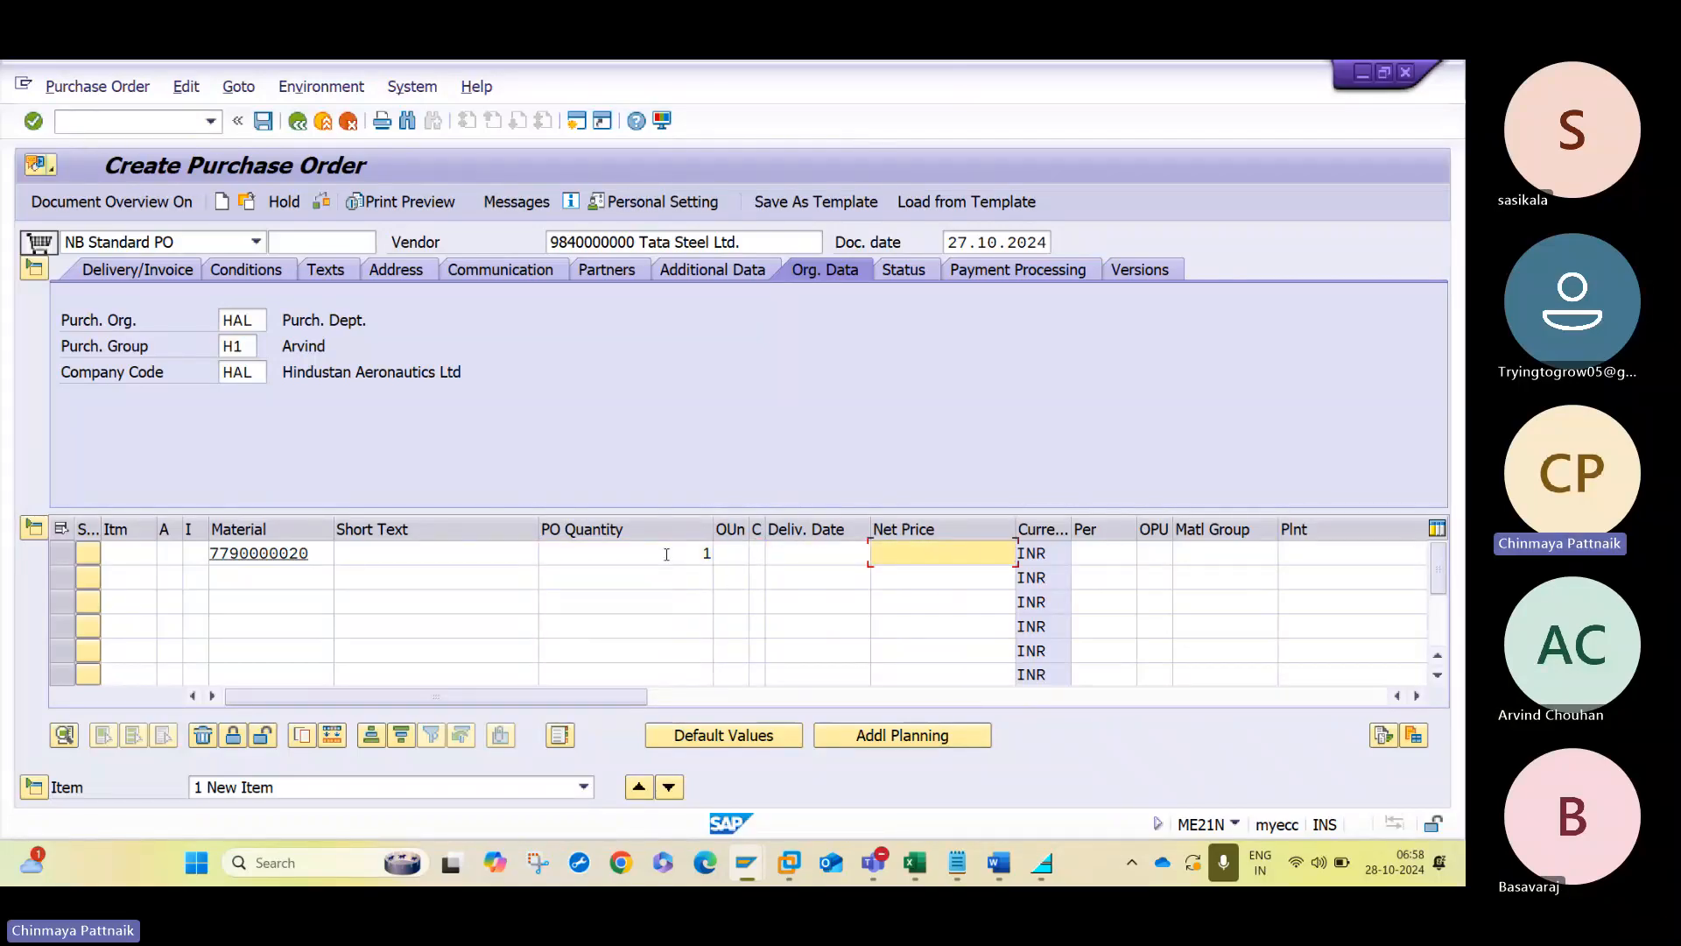
text(100)
key(Tab)
key(Tab)
key(Tab)
key(Tab)
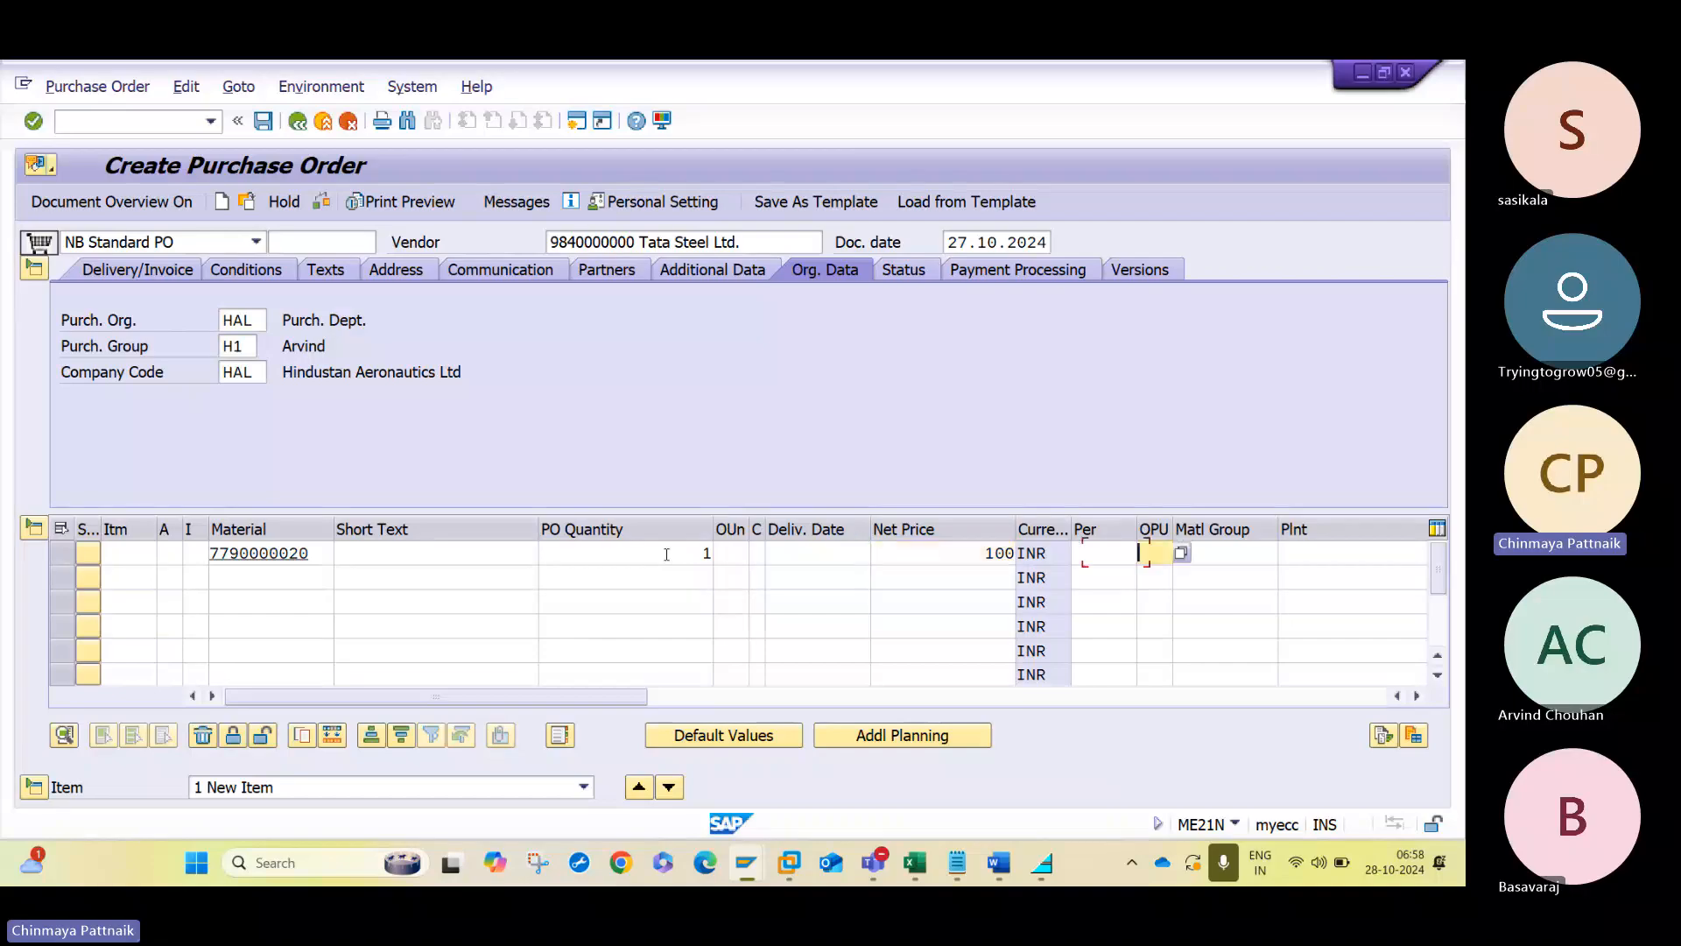
- Assign plant HAL1 and storage location 1000 to the item and confirm the line
key(Tab)
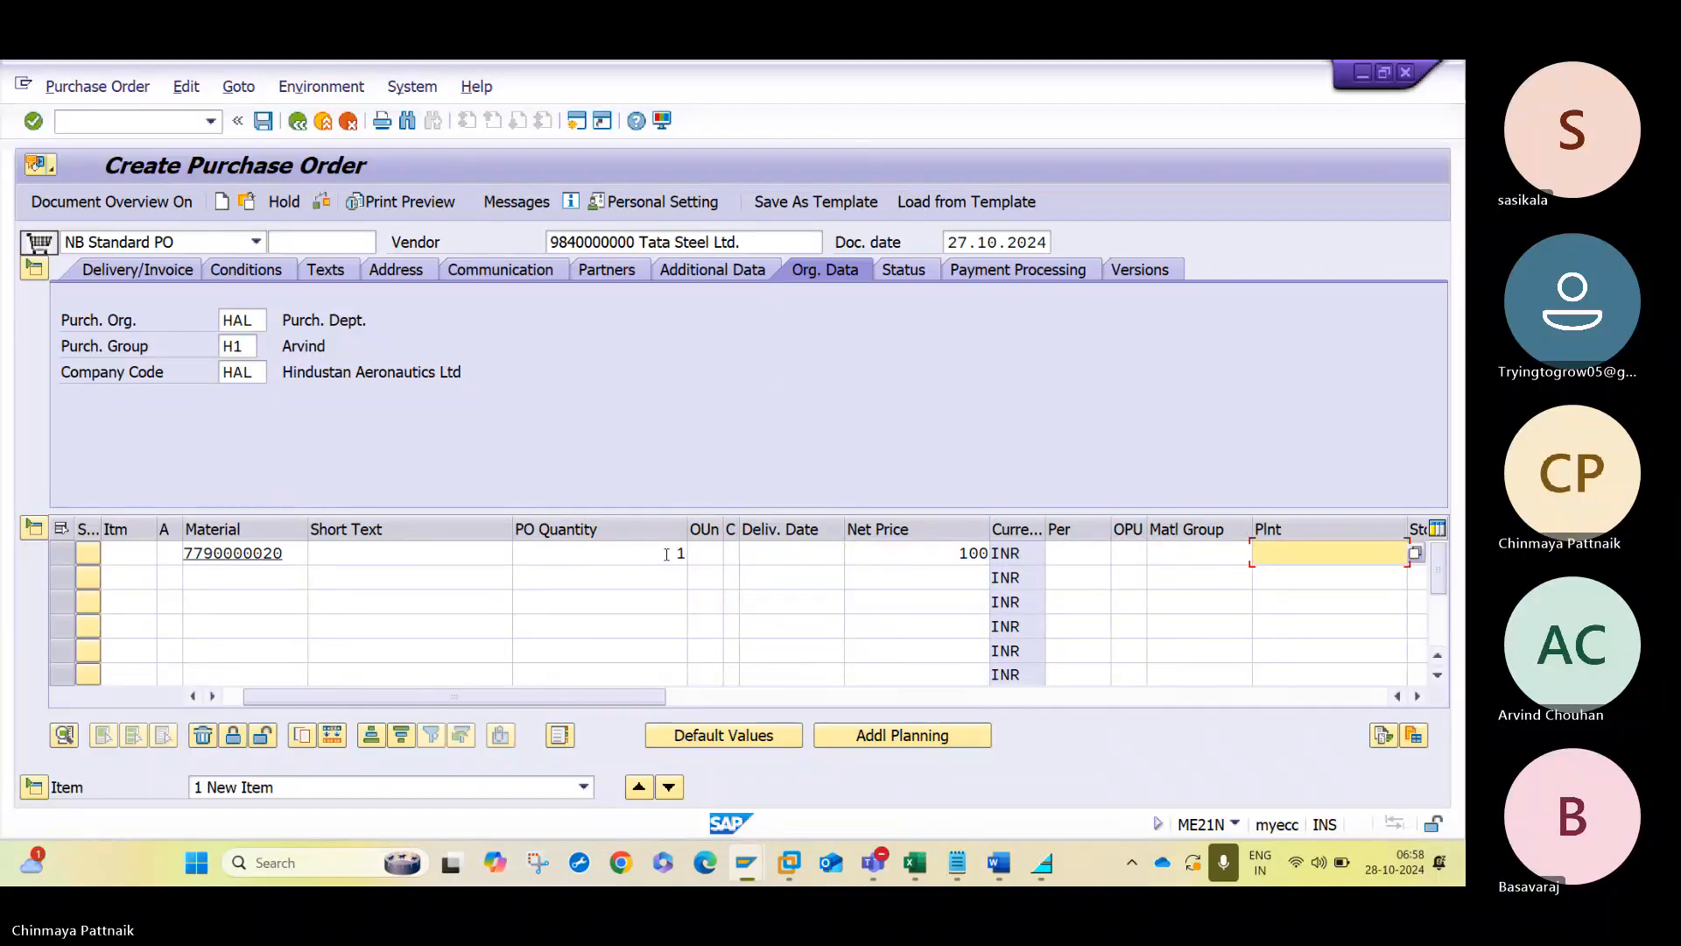
text(HA)
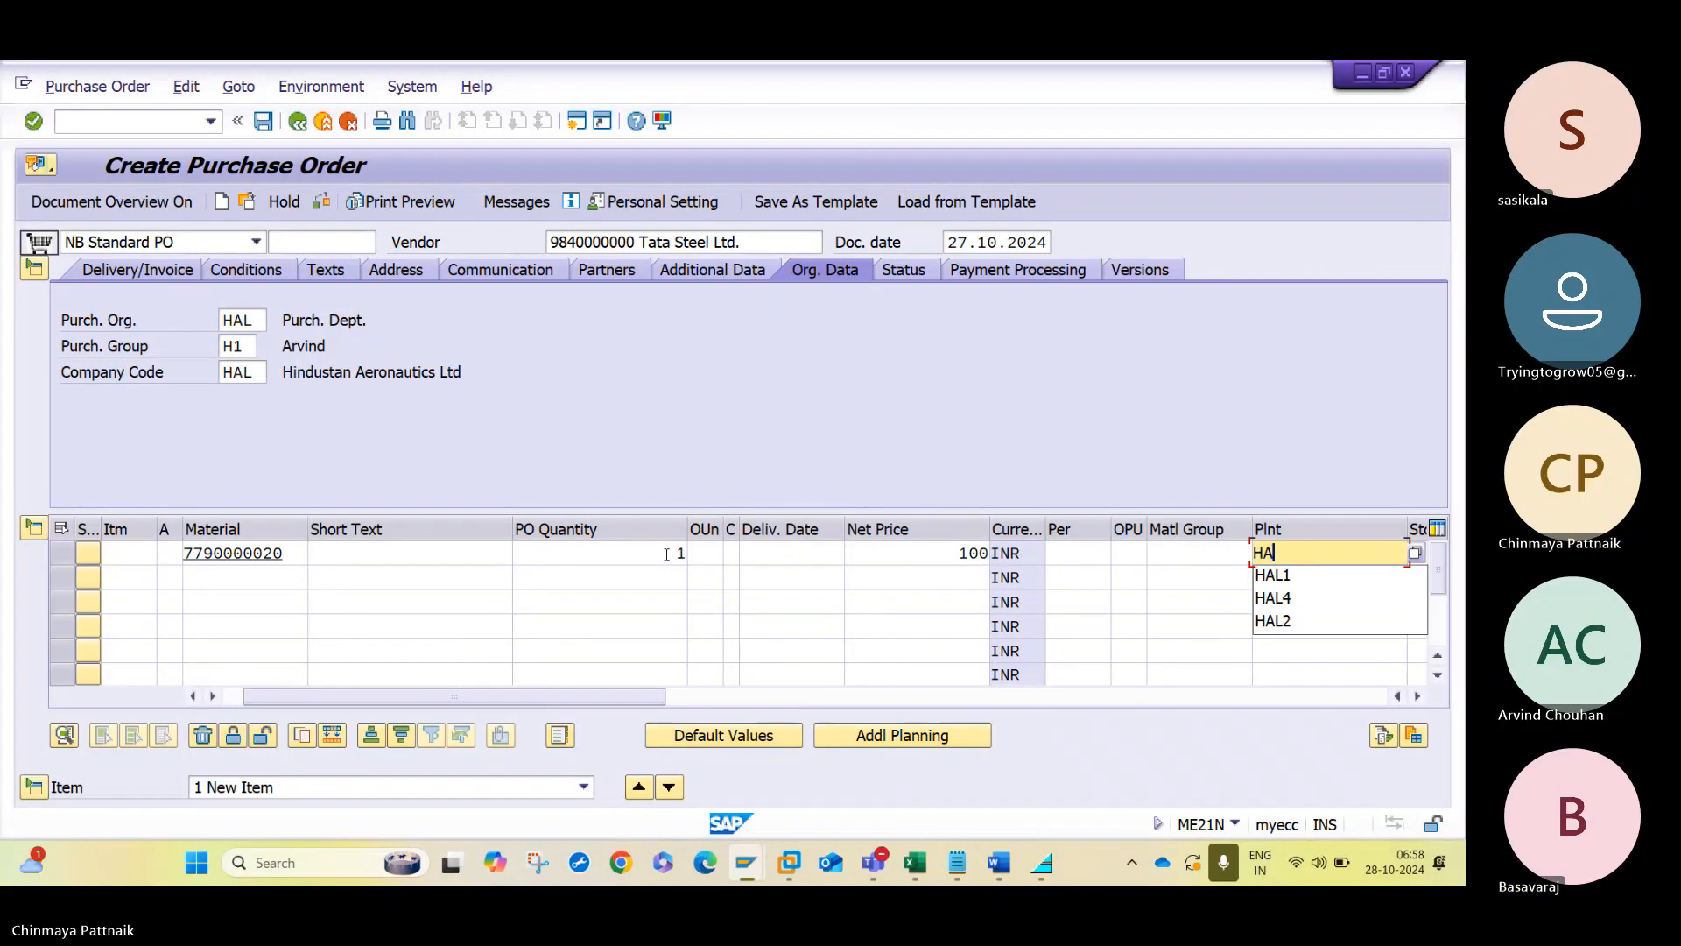
text(L1)
key(Tab)
text(1)
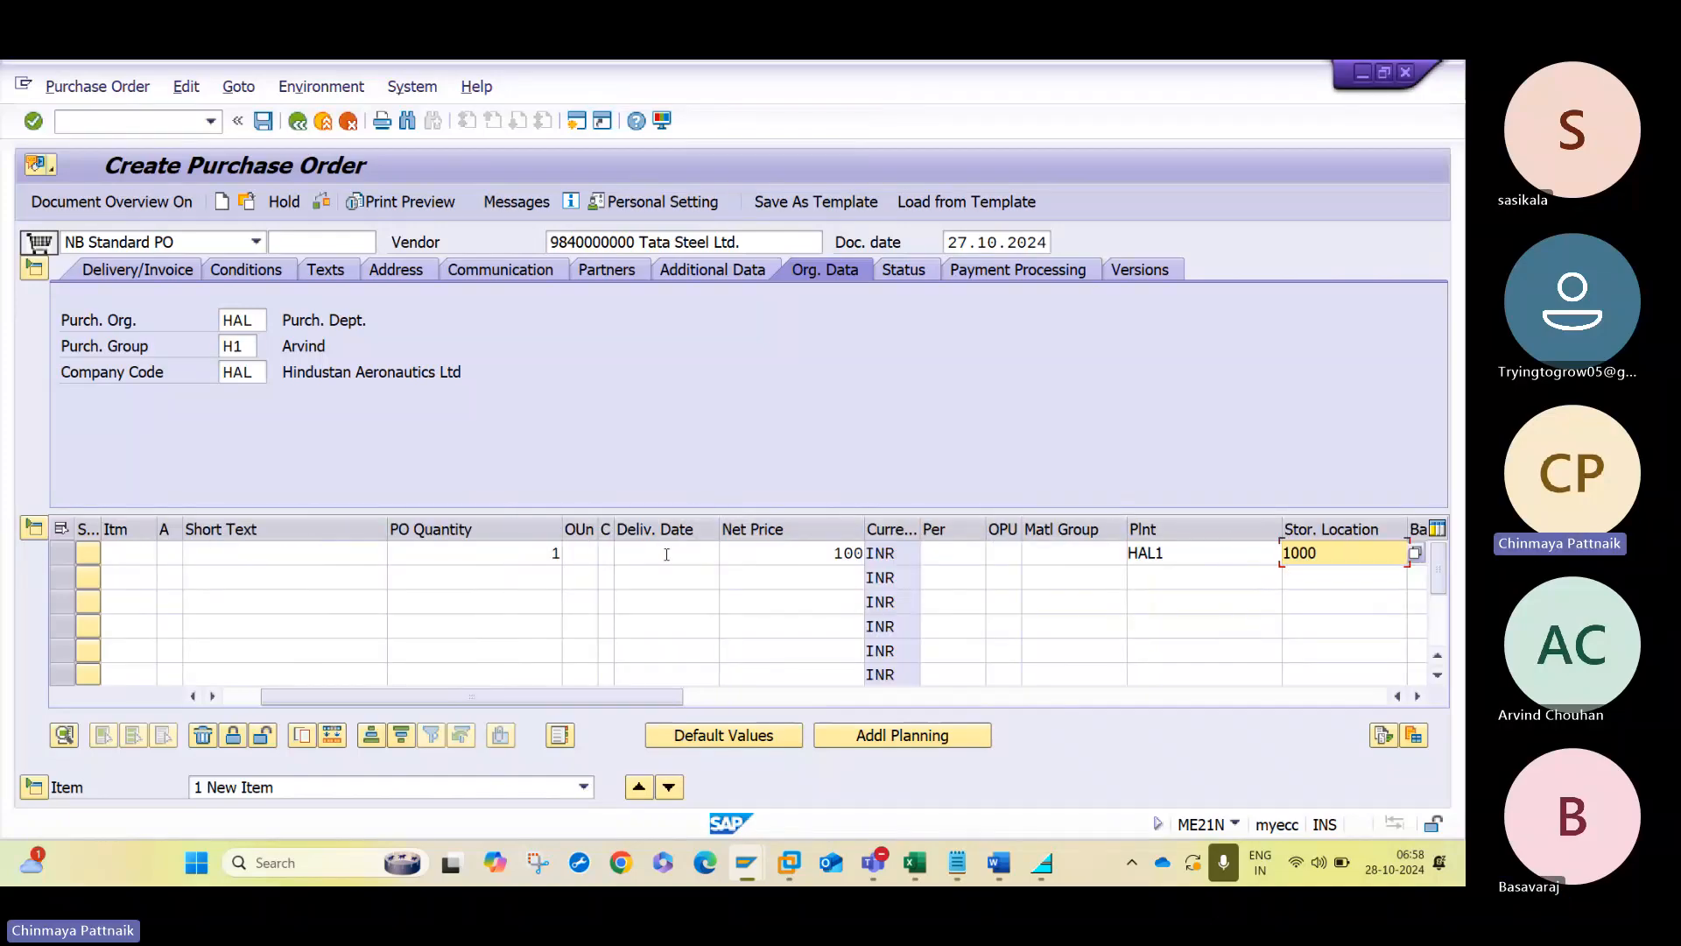
text(000)
key(Return)
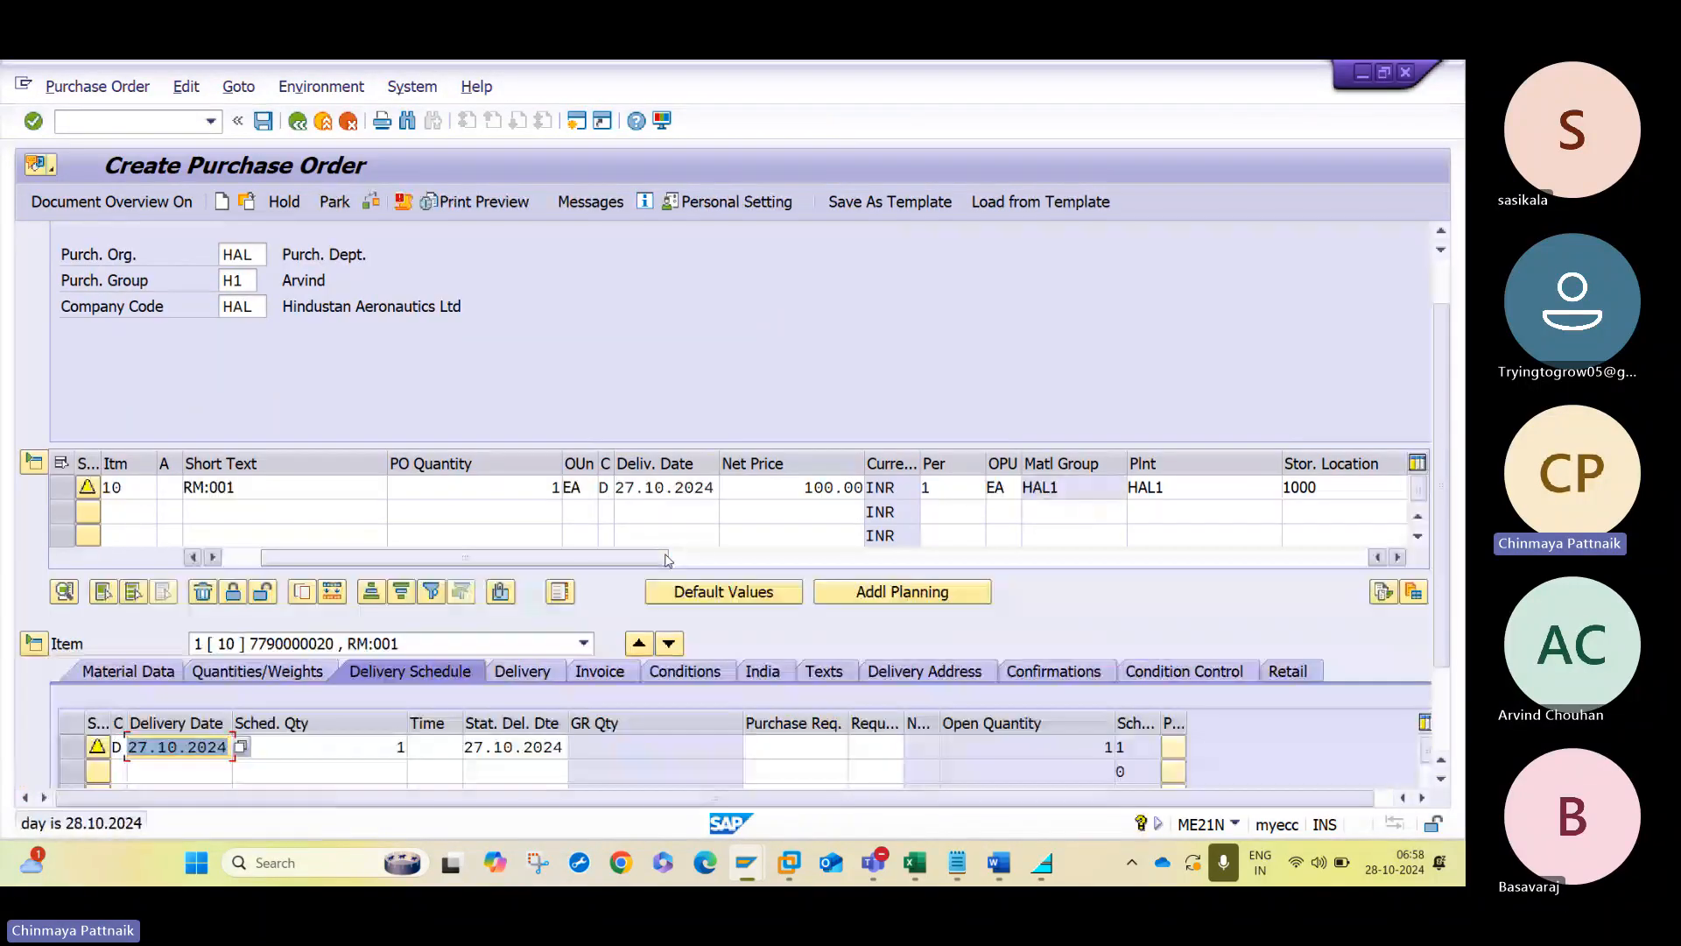
- Review the order's purchasing group and the item's material group and net price as release criteria
click(225, 557)
click(397, 490)
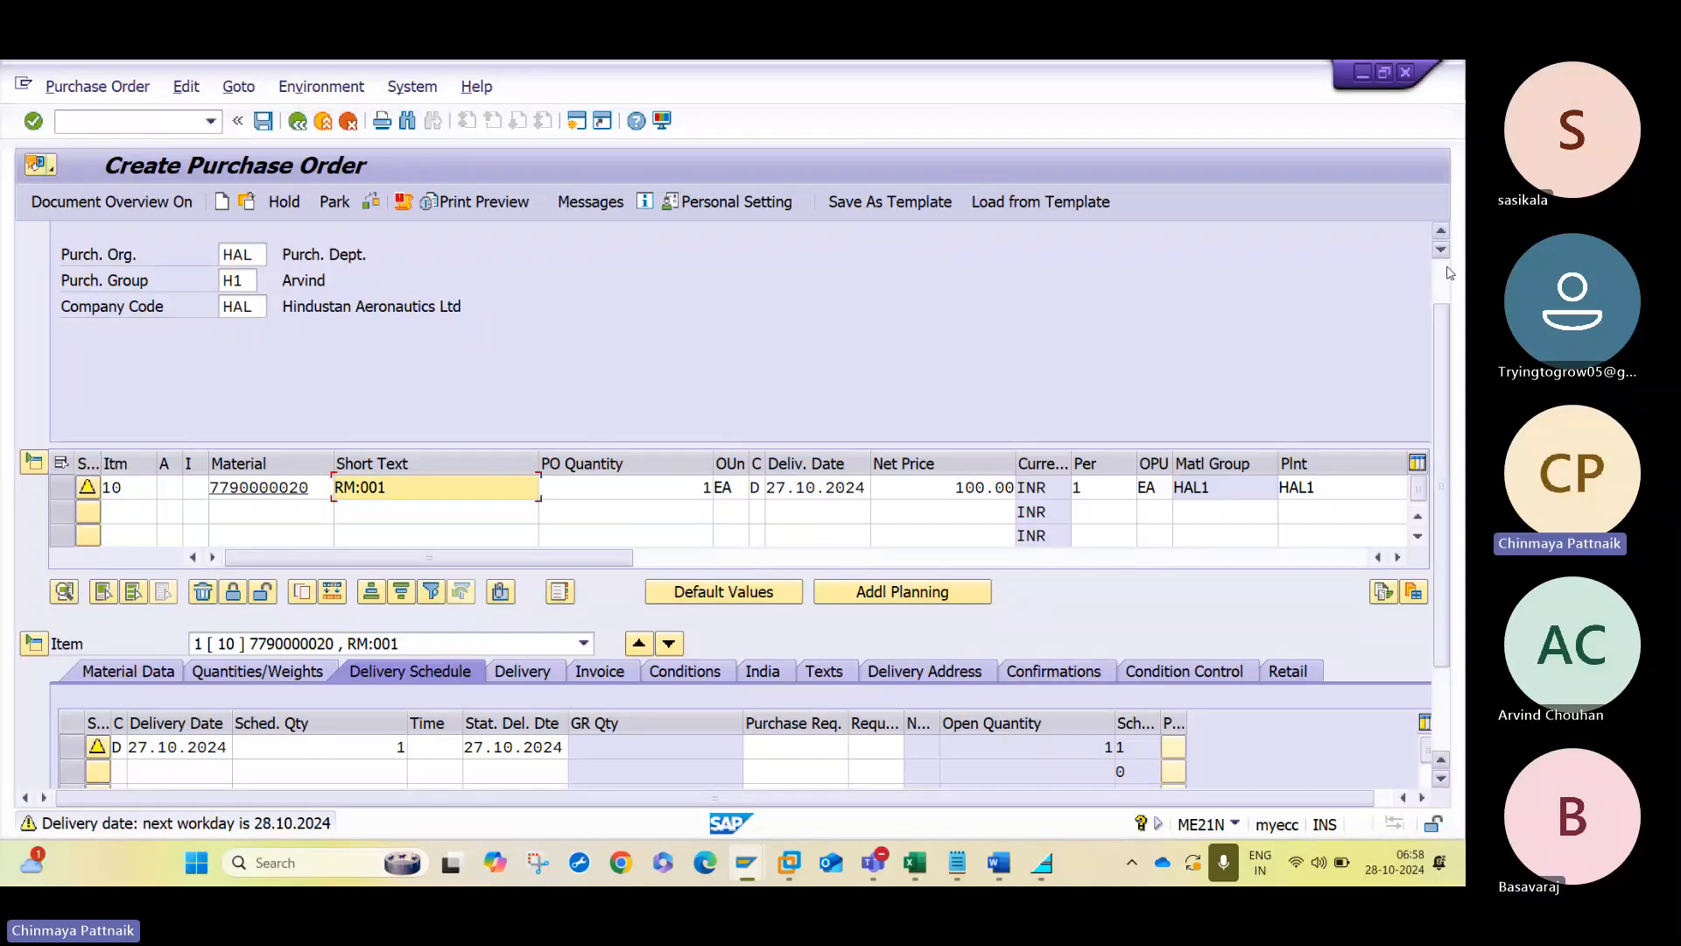
scroll(1449, 273, up, 2)
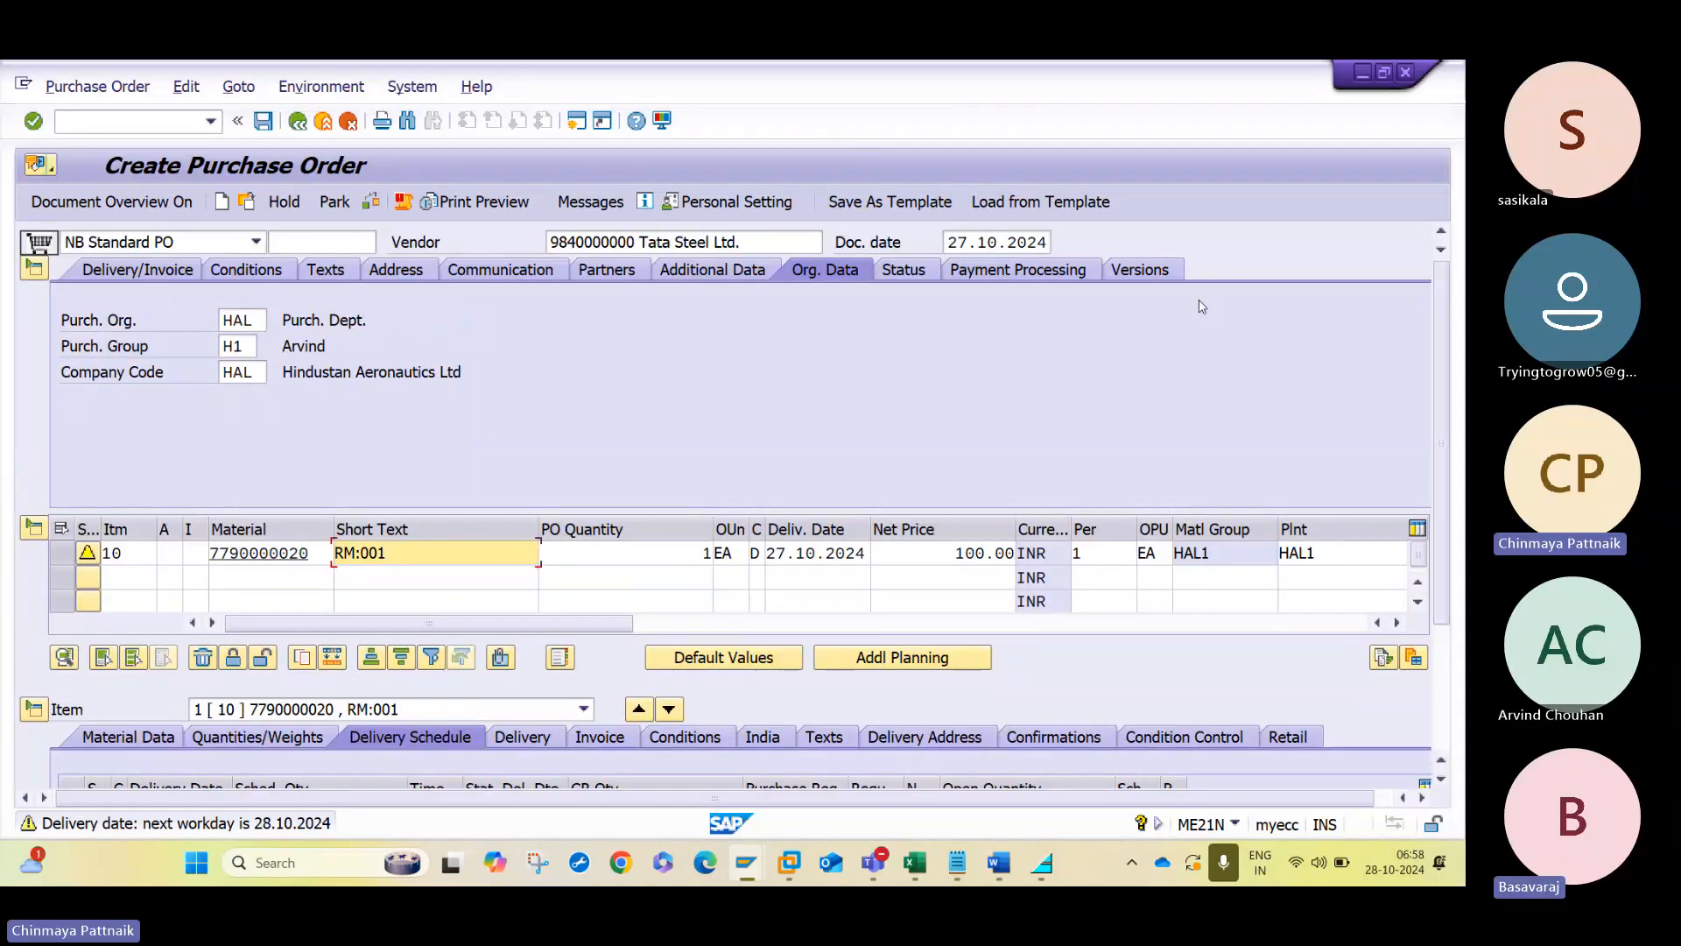
click(253, 346)
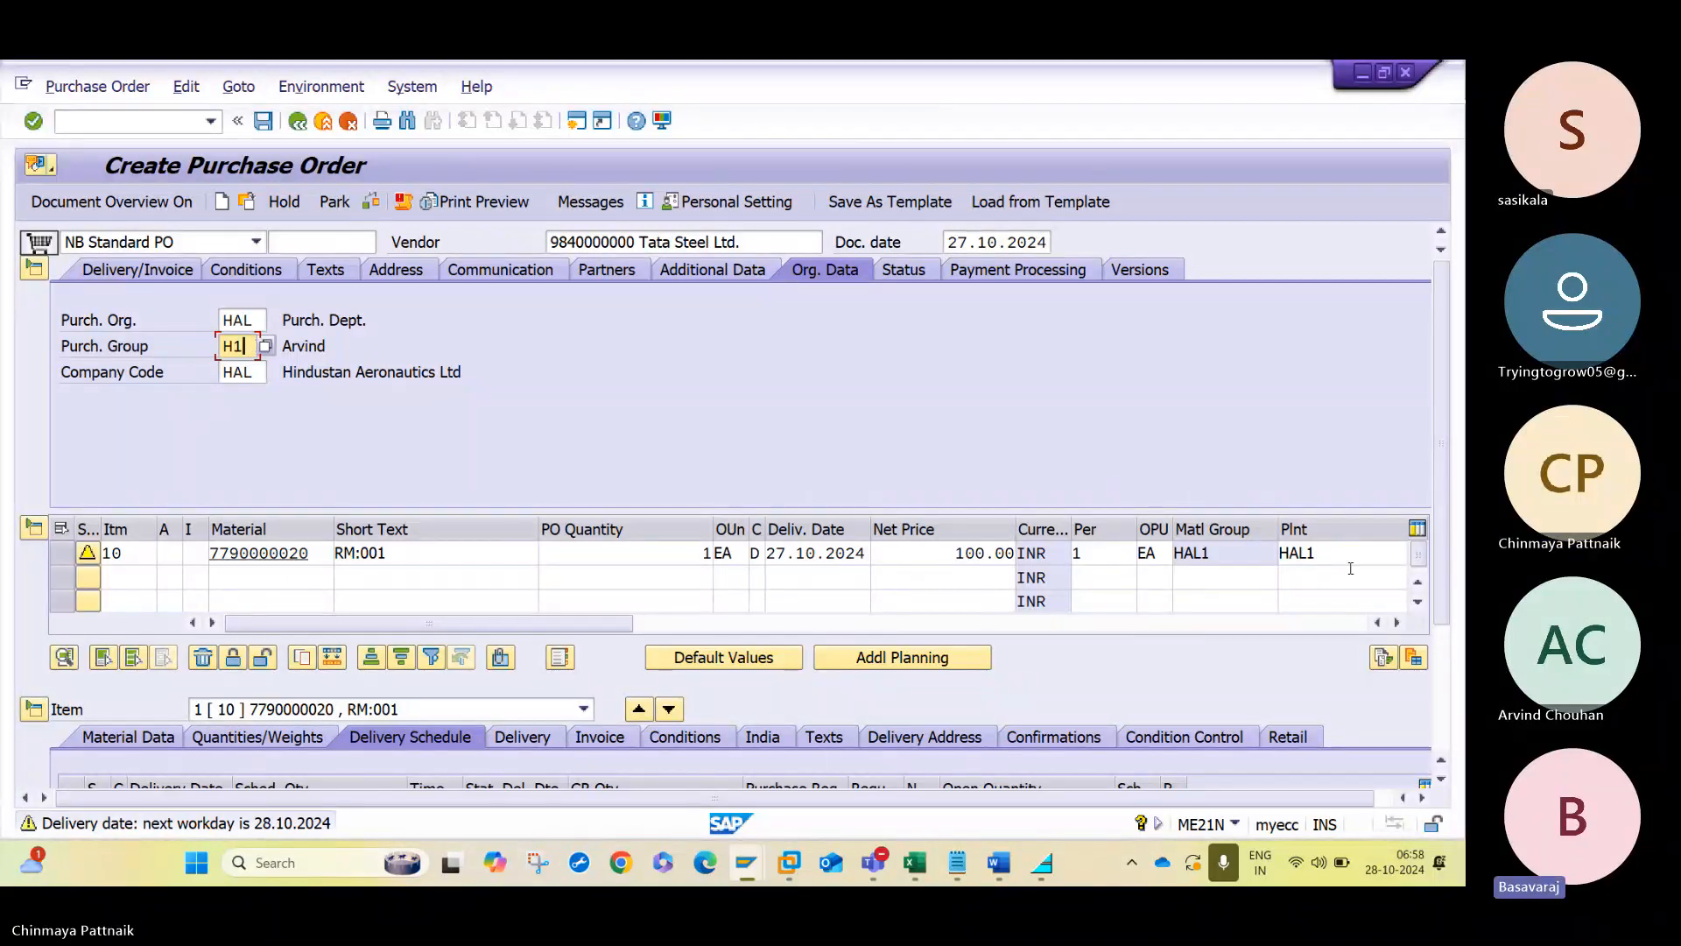
click(1238, 558)
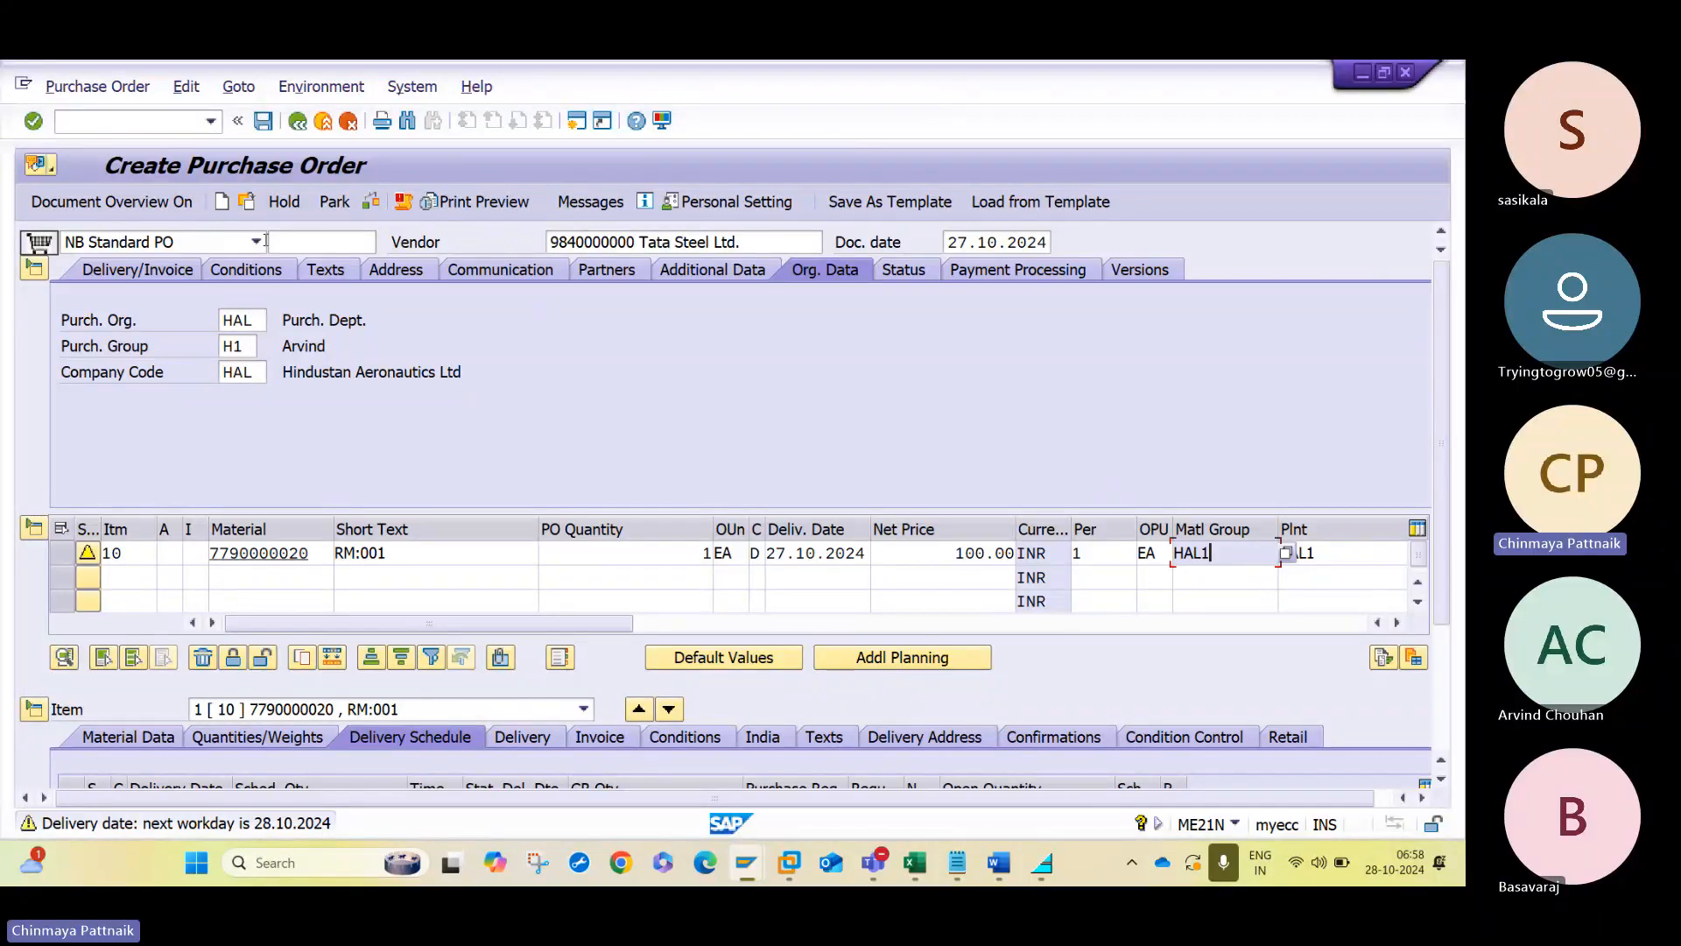
click(886, 548)
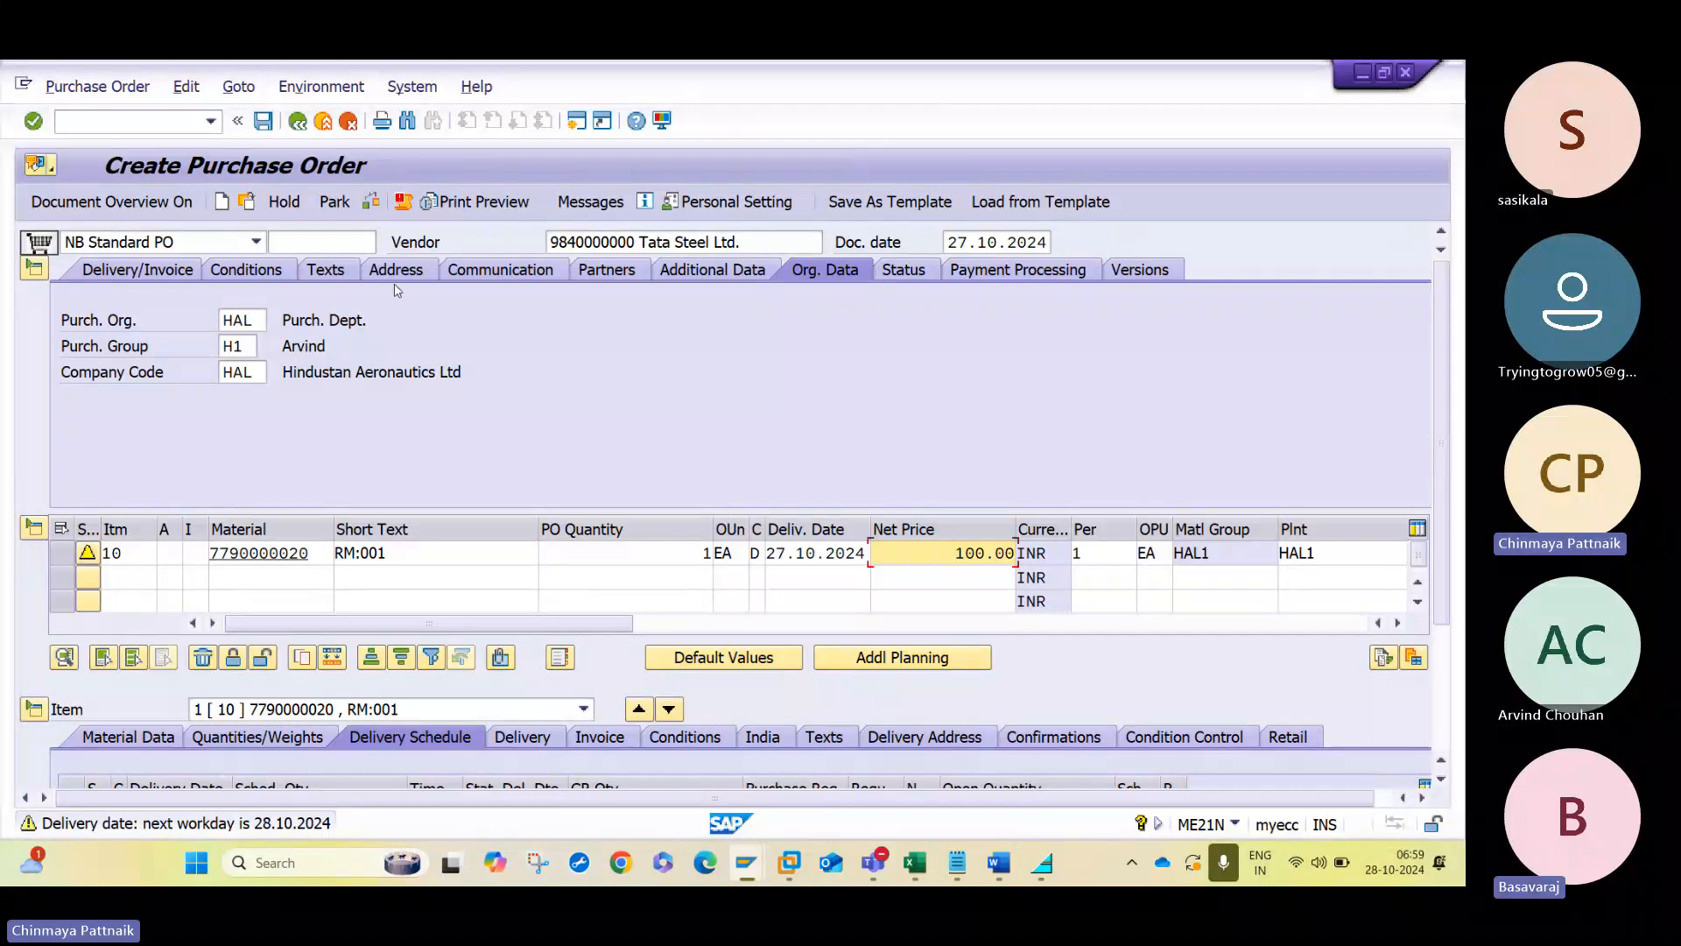
- Check the purchase order and display its release strategy in the header
click(379, 208)
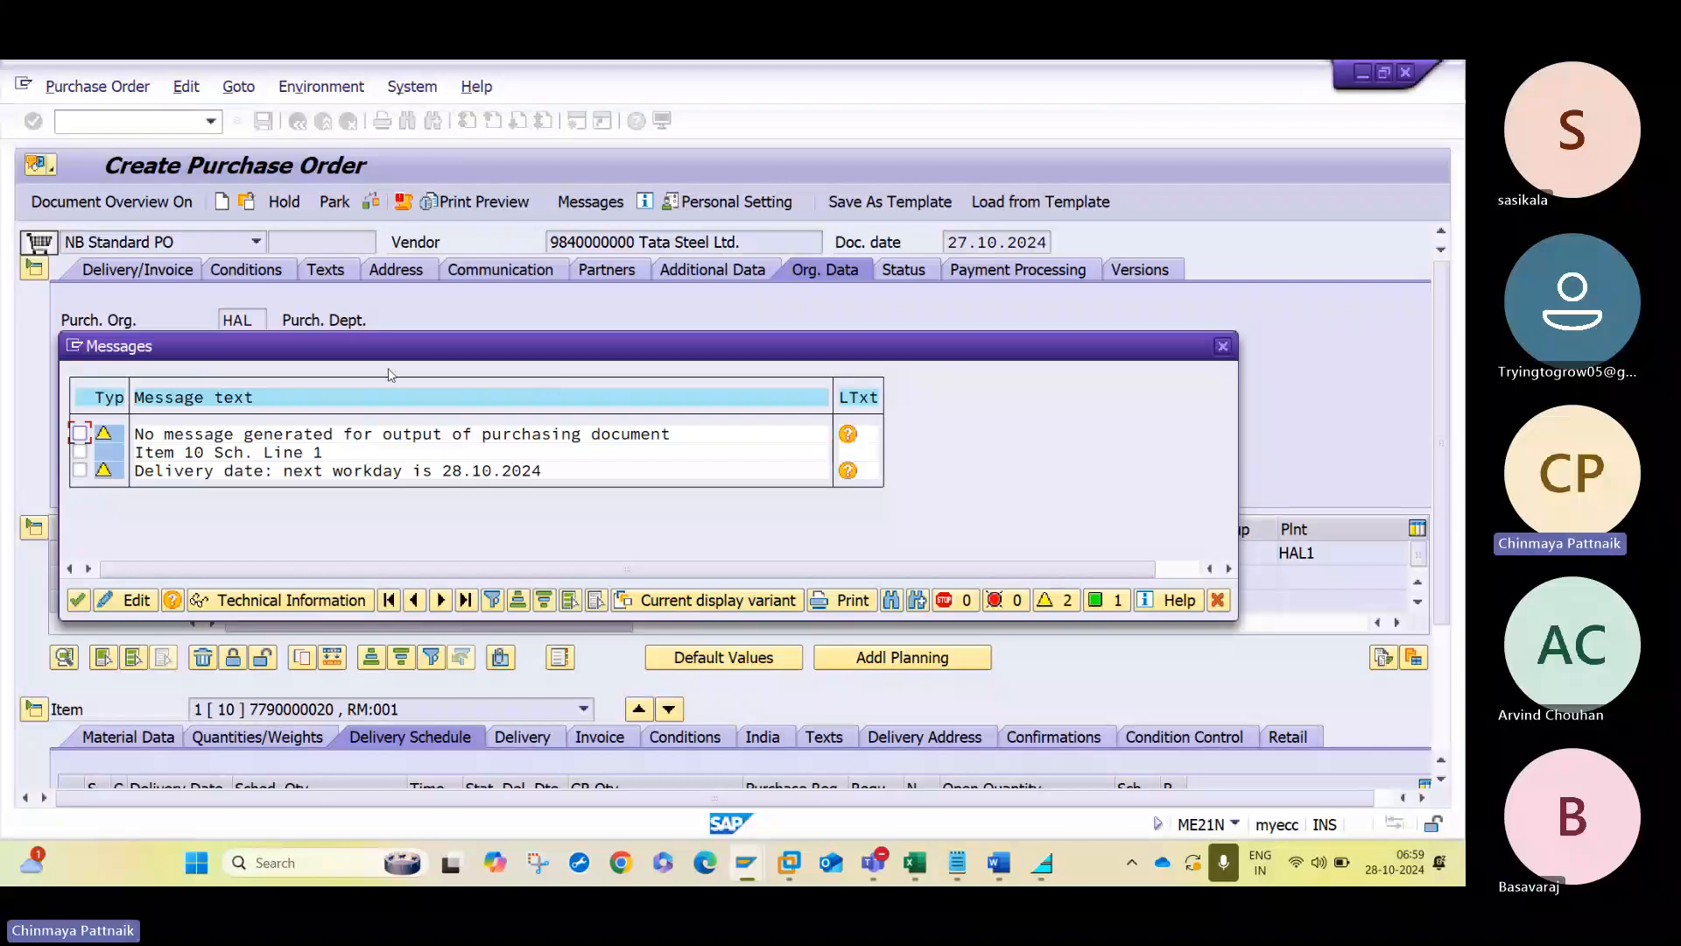
click(77, 600)
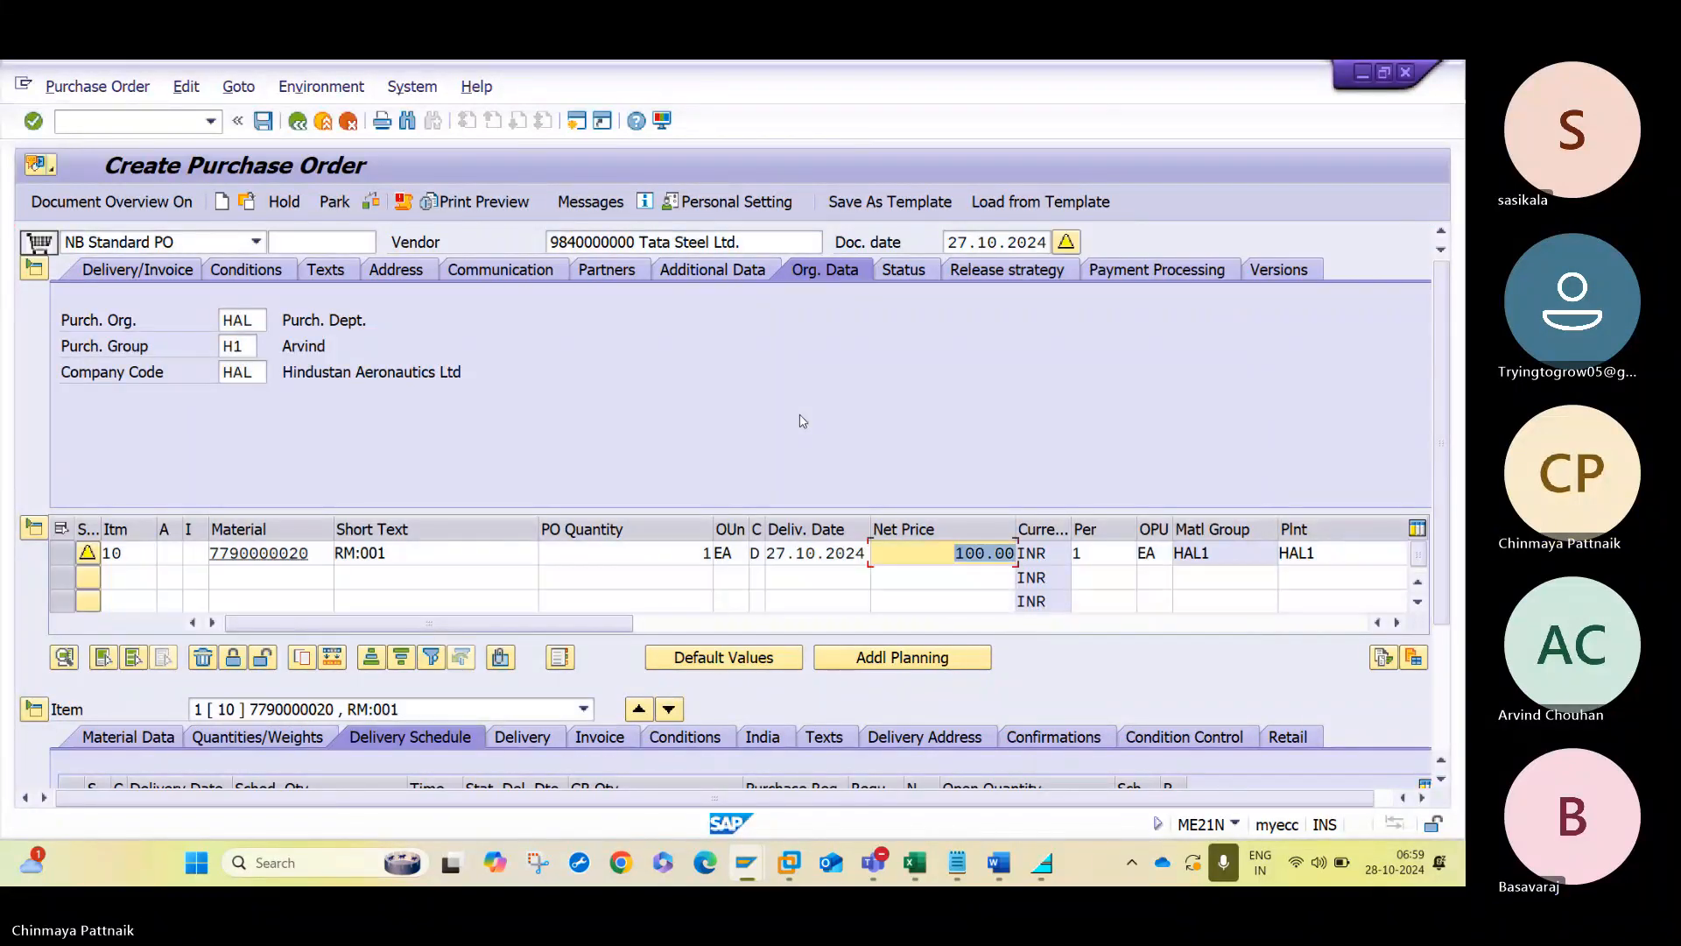
click(994, 270)
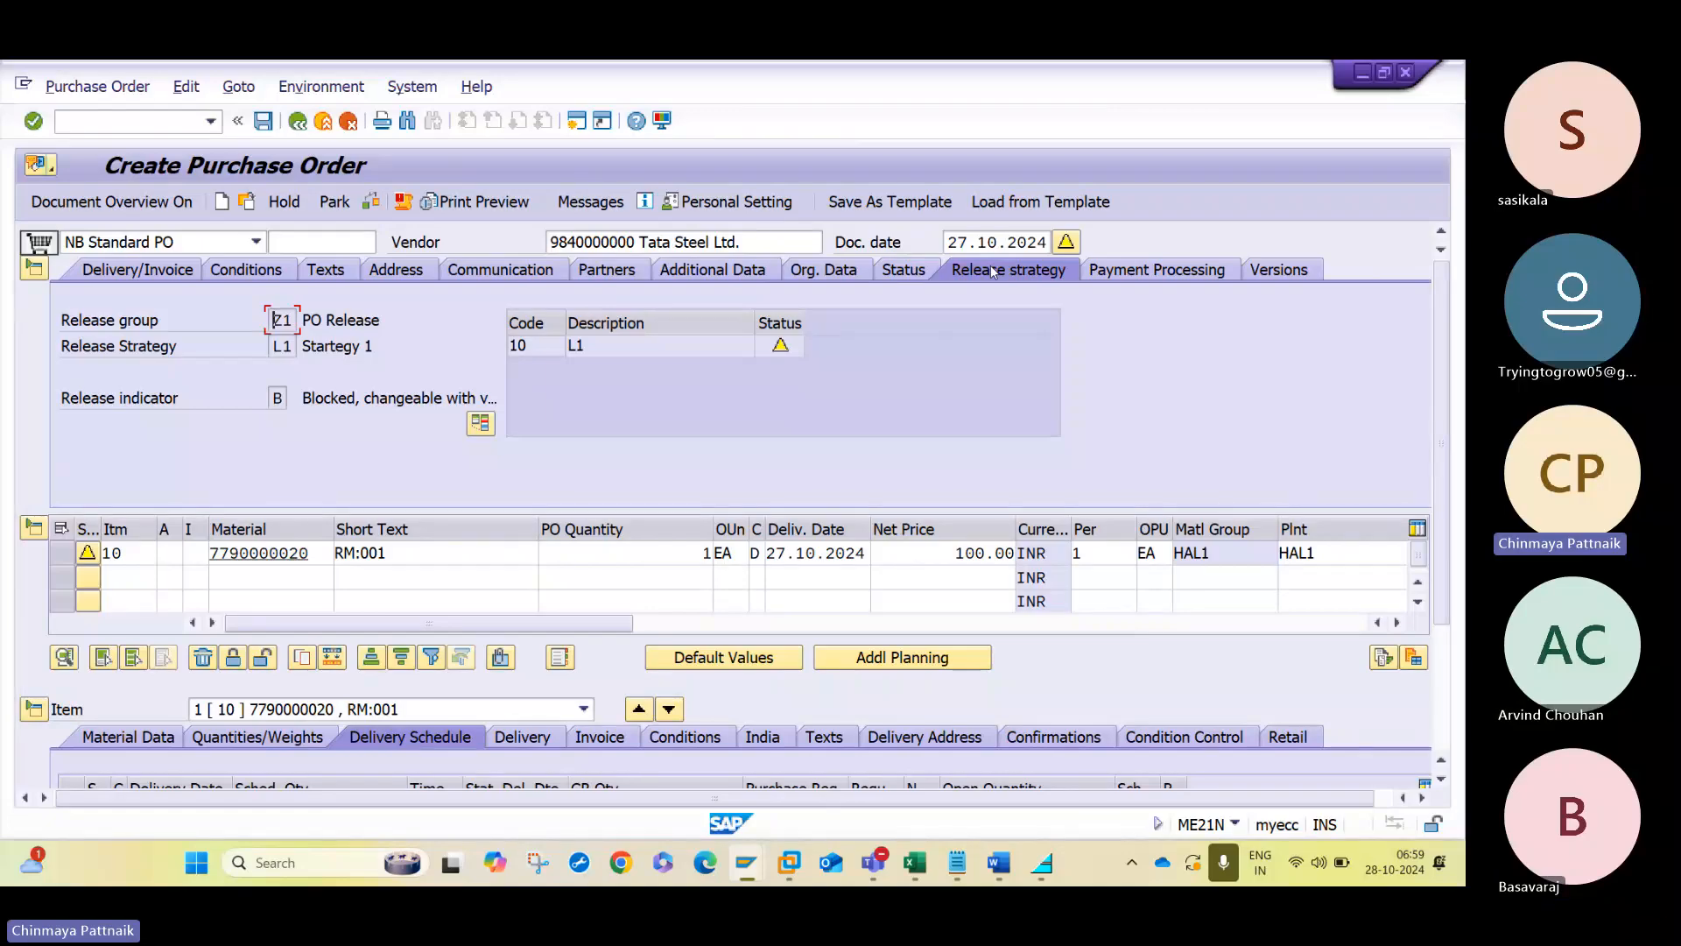
- Look up the L1 to L3 value limits in the Word document, then test the item with a net price of 1000 by rechecking the order
click(998, 862)
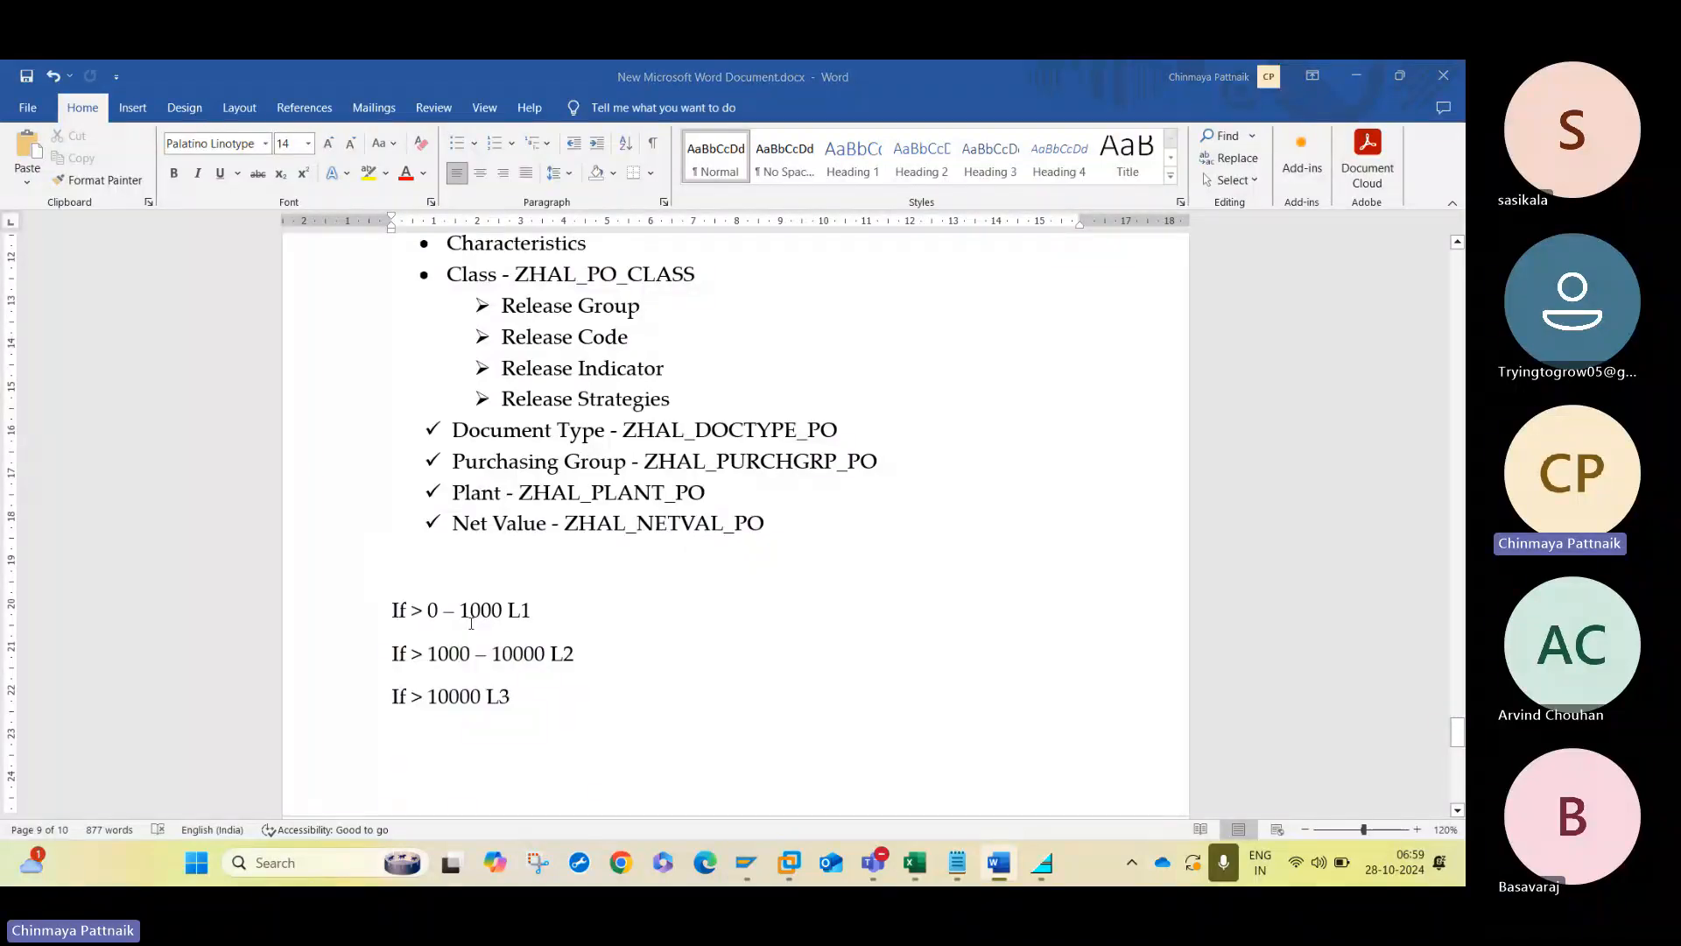
key(alt+Tab)
text(1000)
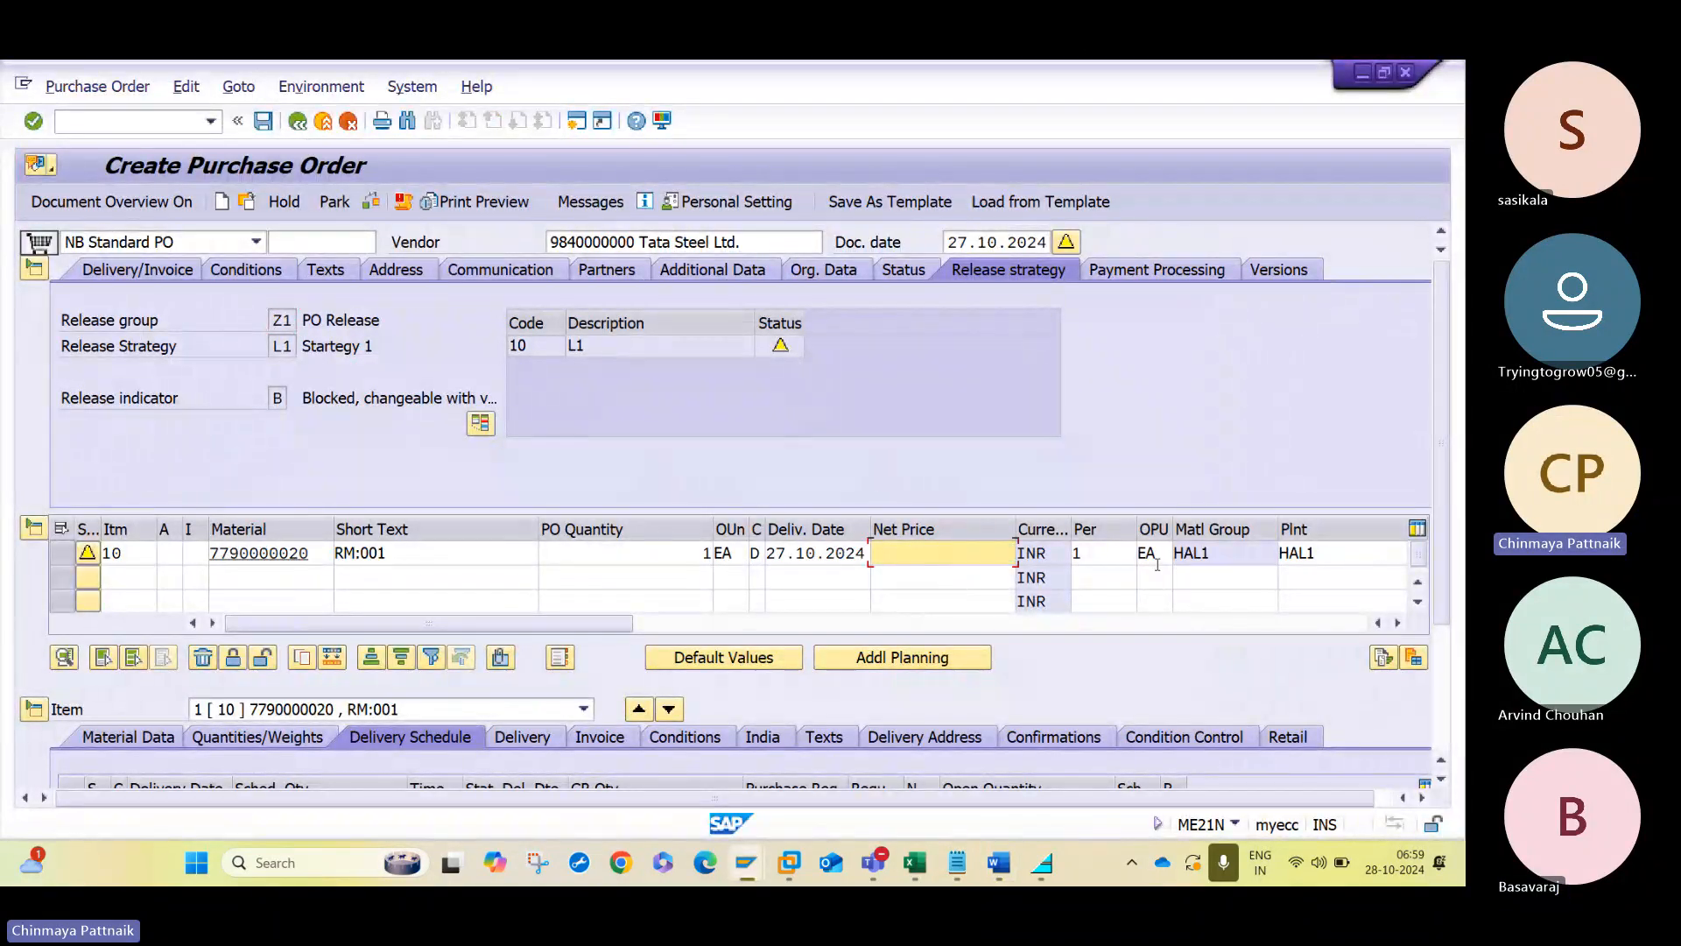
click(1159, 570)
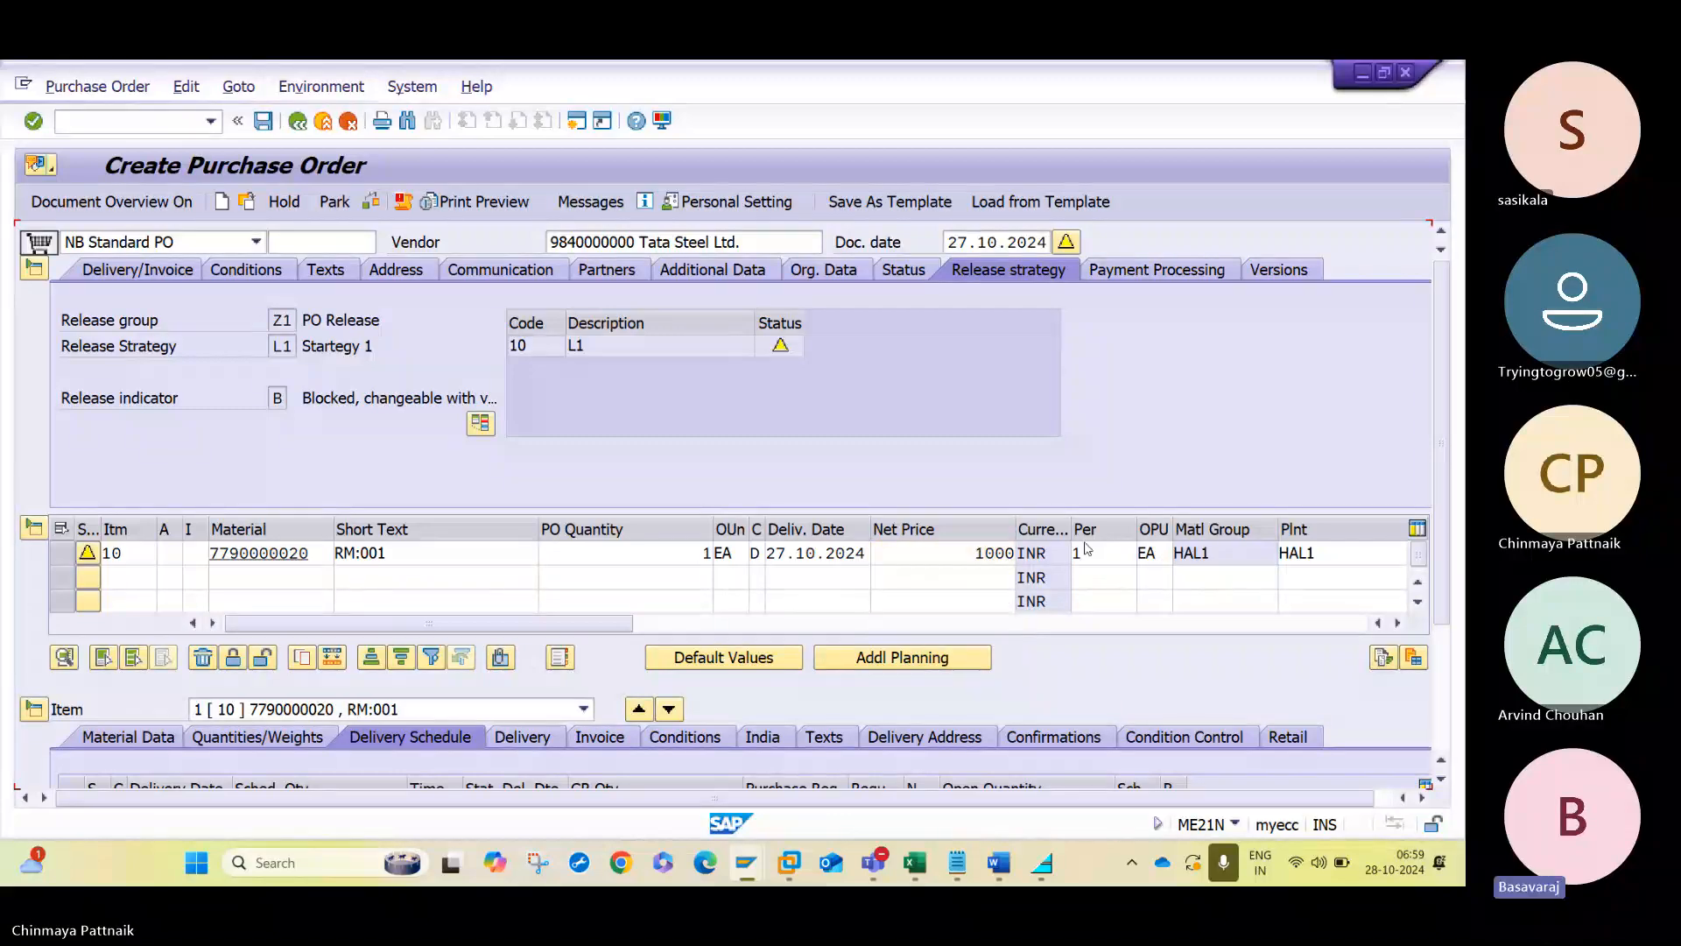
key(Return)
click(371, 203)
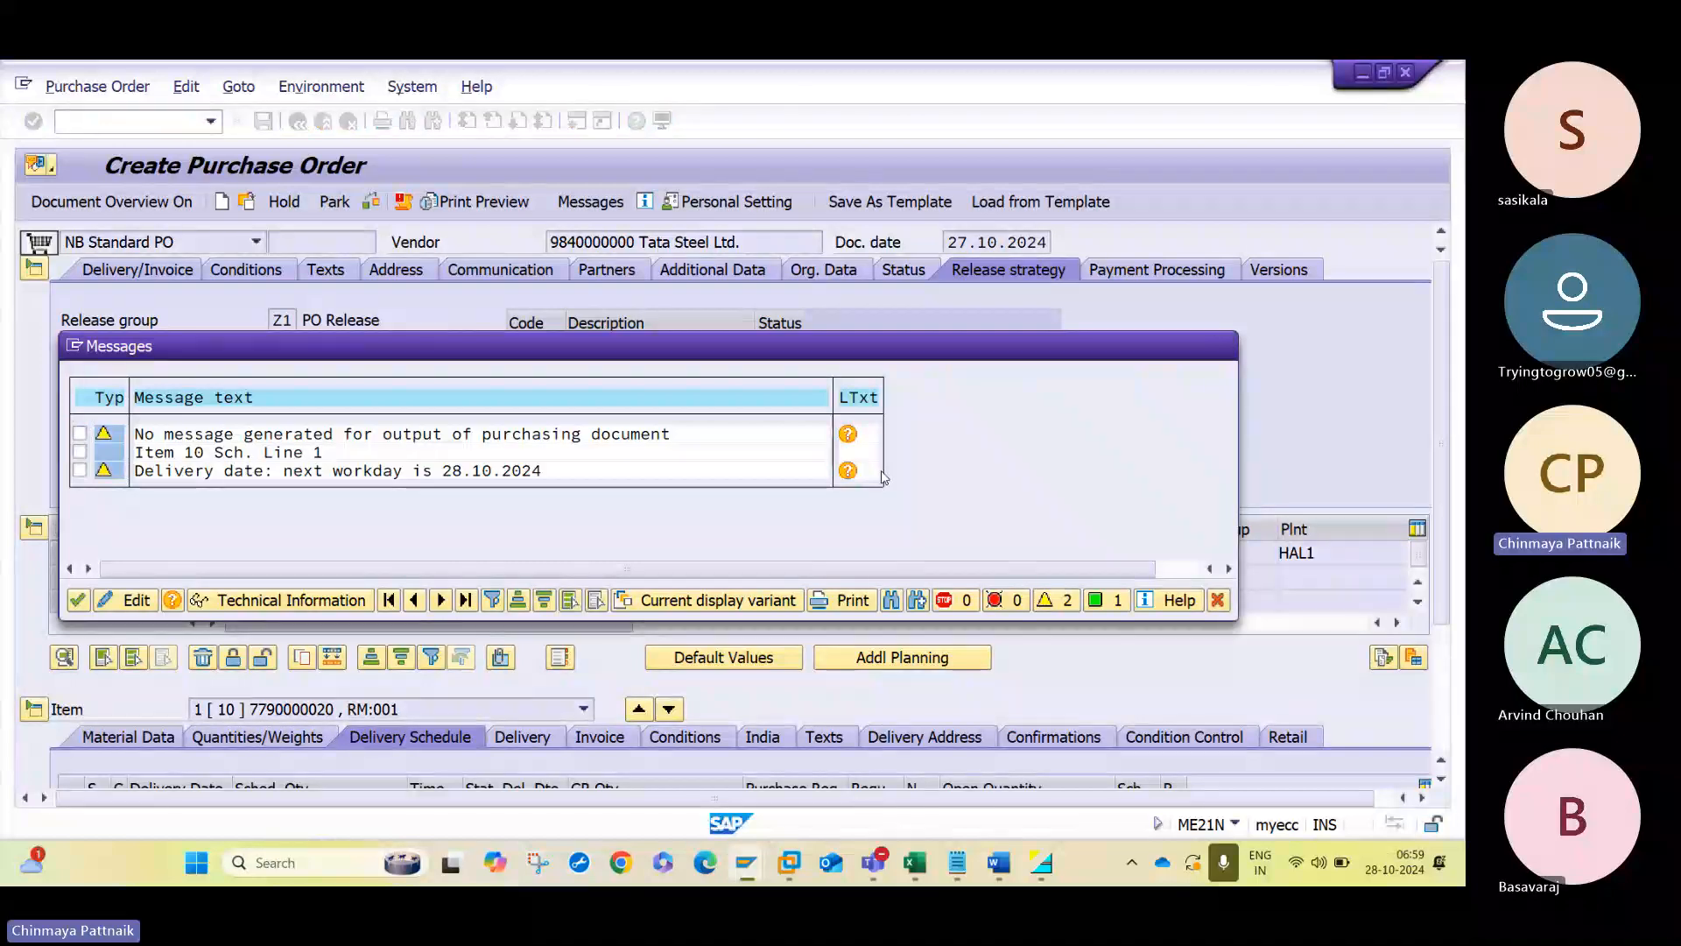
click(1222, 346)
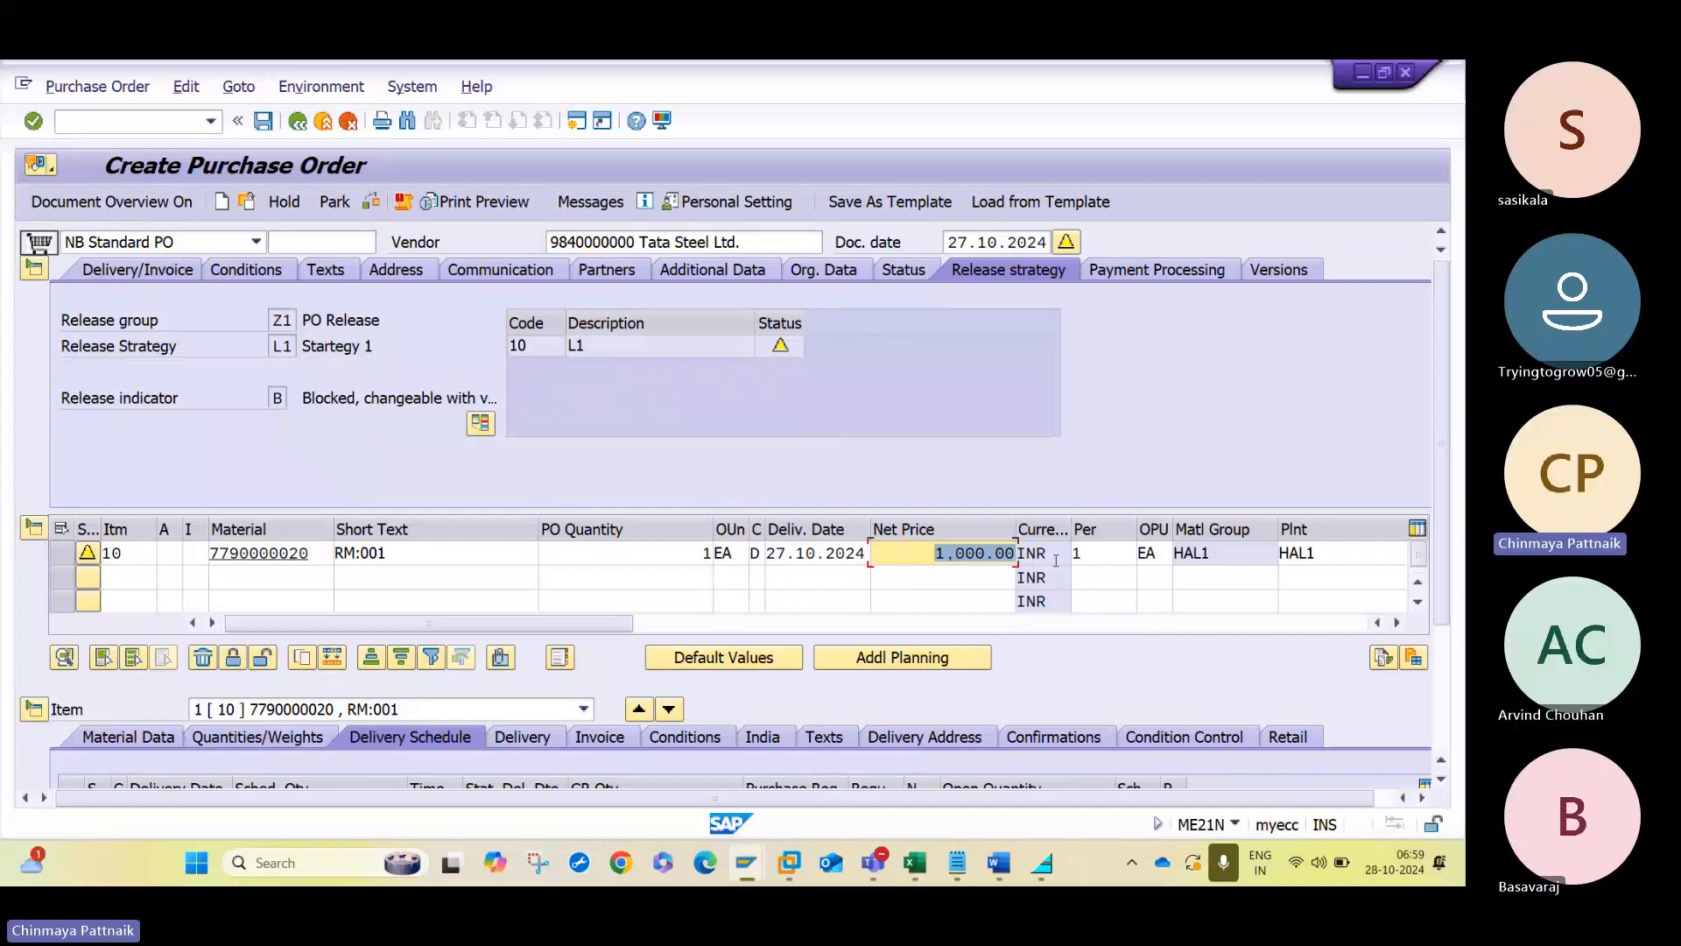
- Set the item's net price to 1001 and recheck the order to examine the determined release strategy
text(1001)
key(Return)
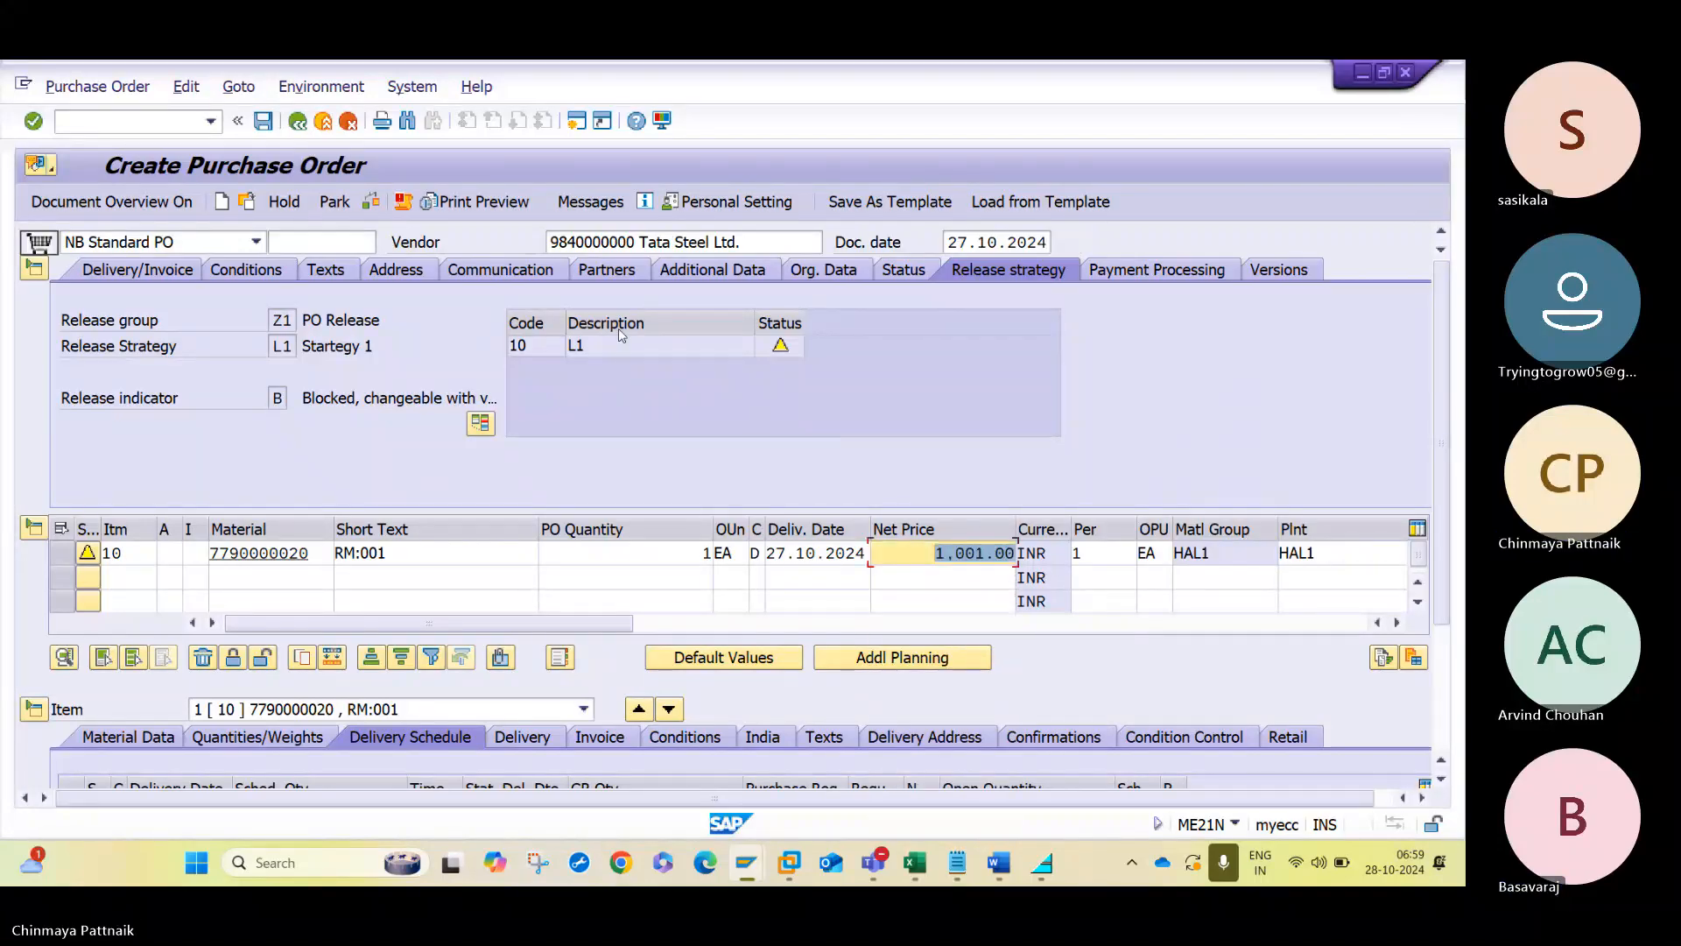
click(400, 202)
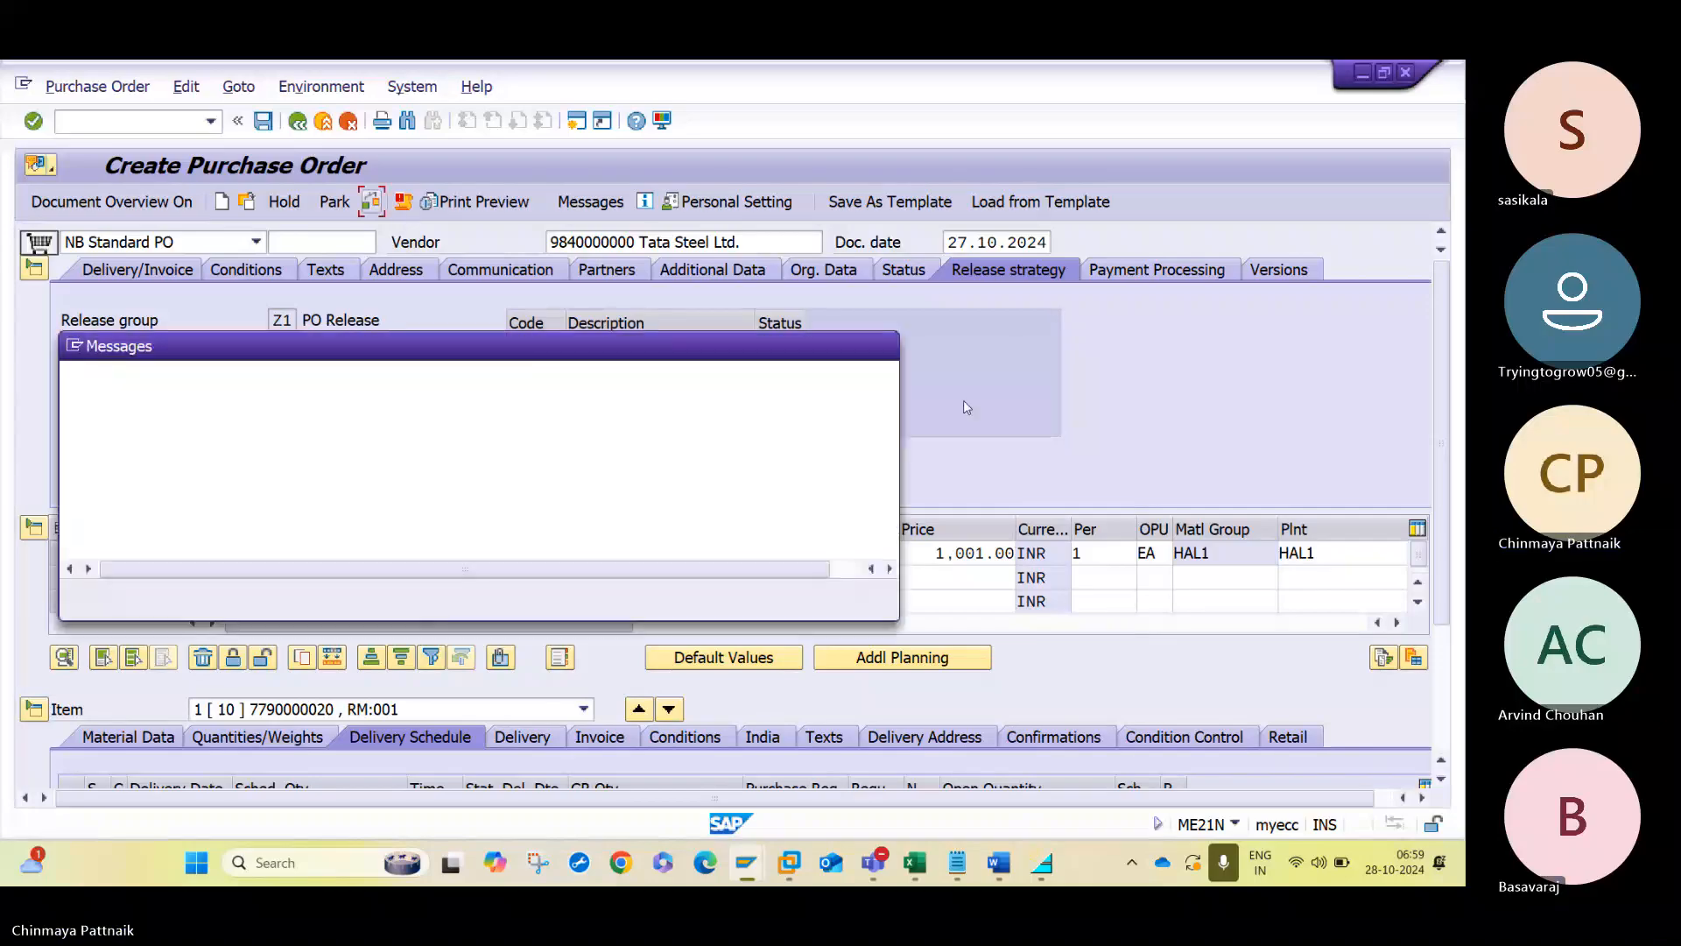
key(Return)
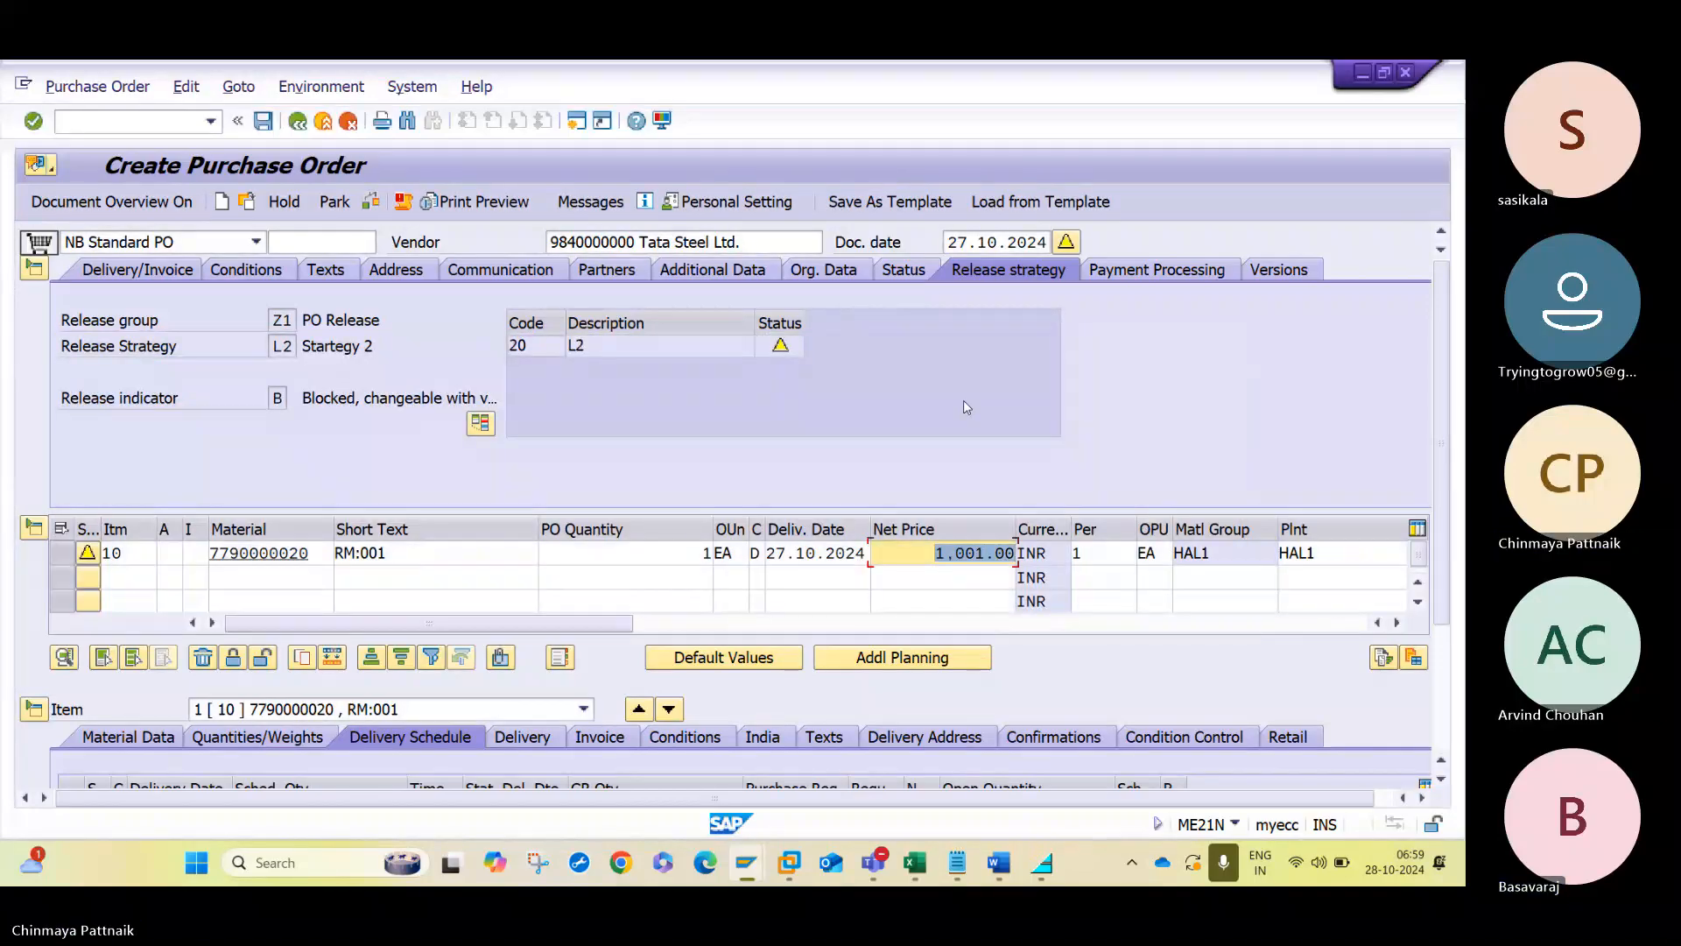
click(688, 348)
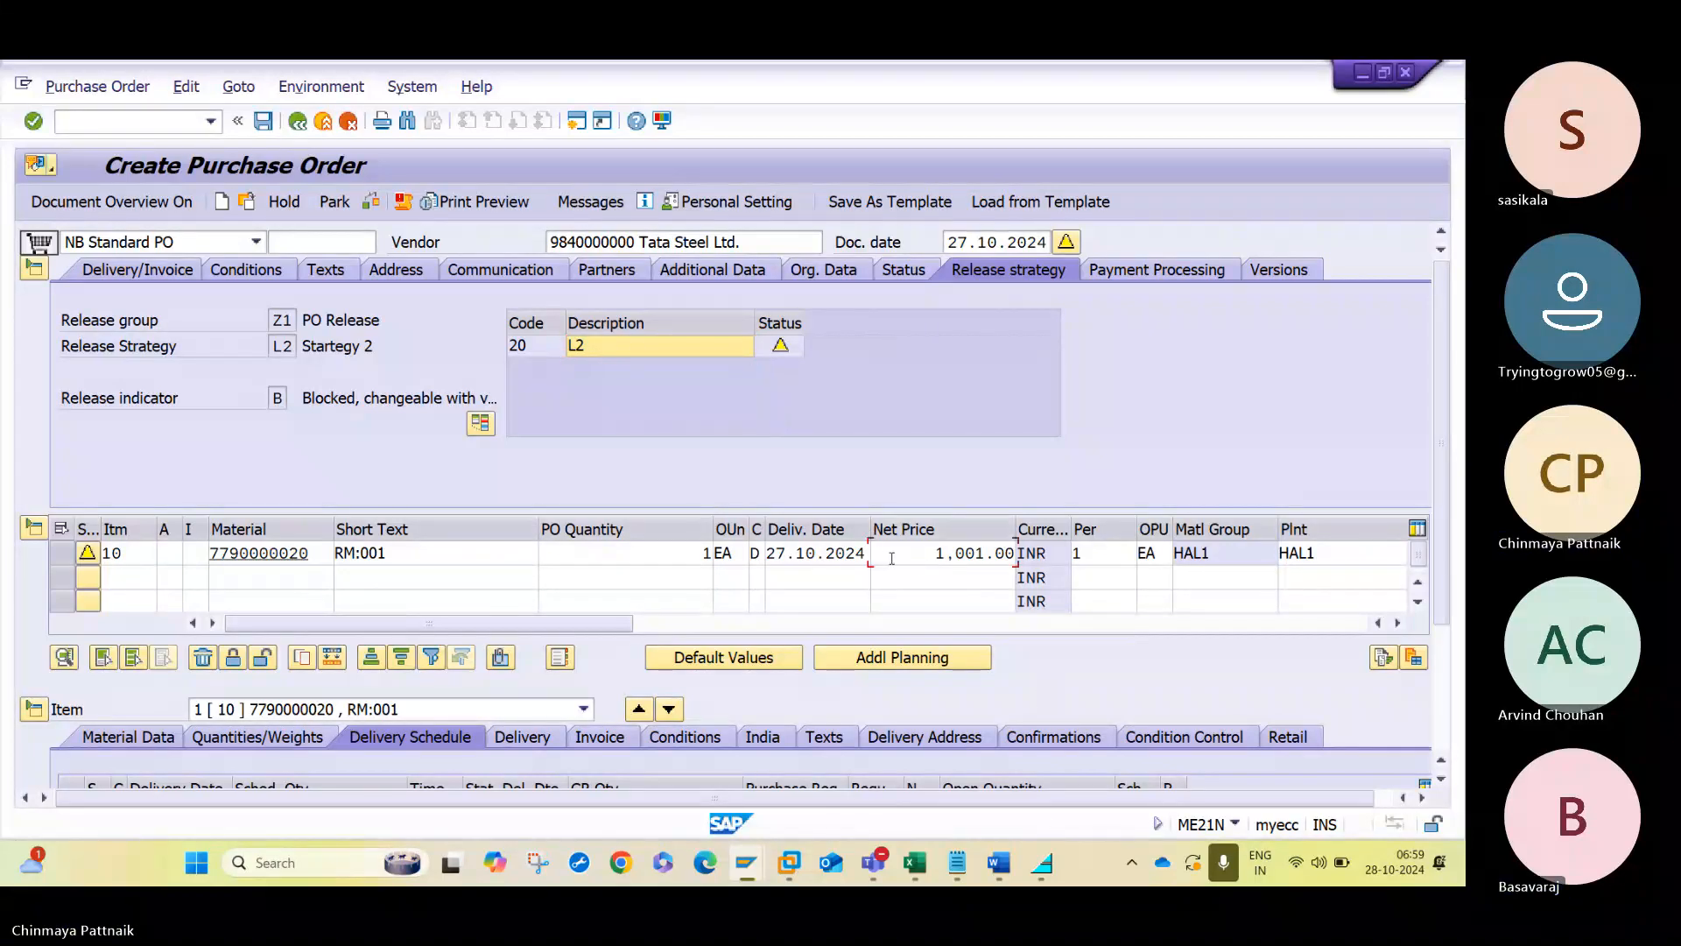
- Set the item's net price to 10000 and recheck the order to examine the release strategy at the upper limit
drag(889, 558, 1116, 558)
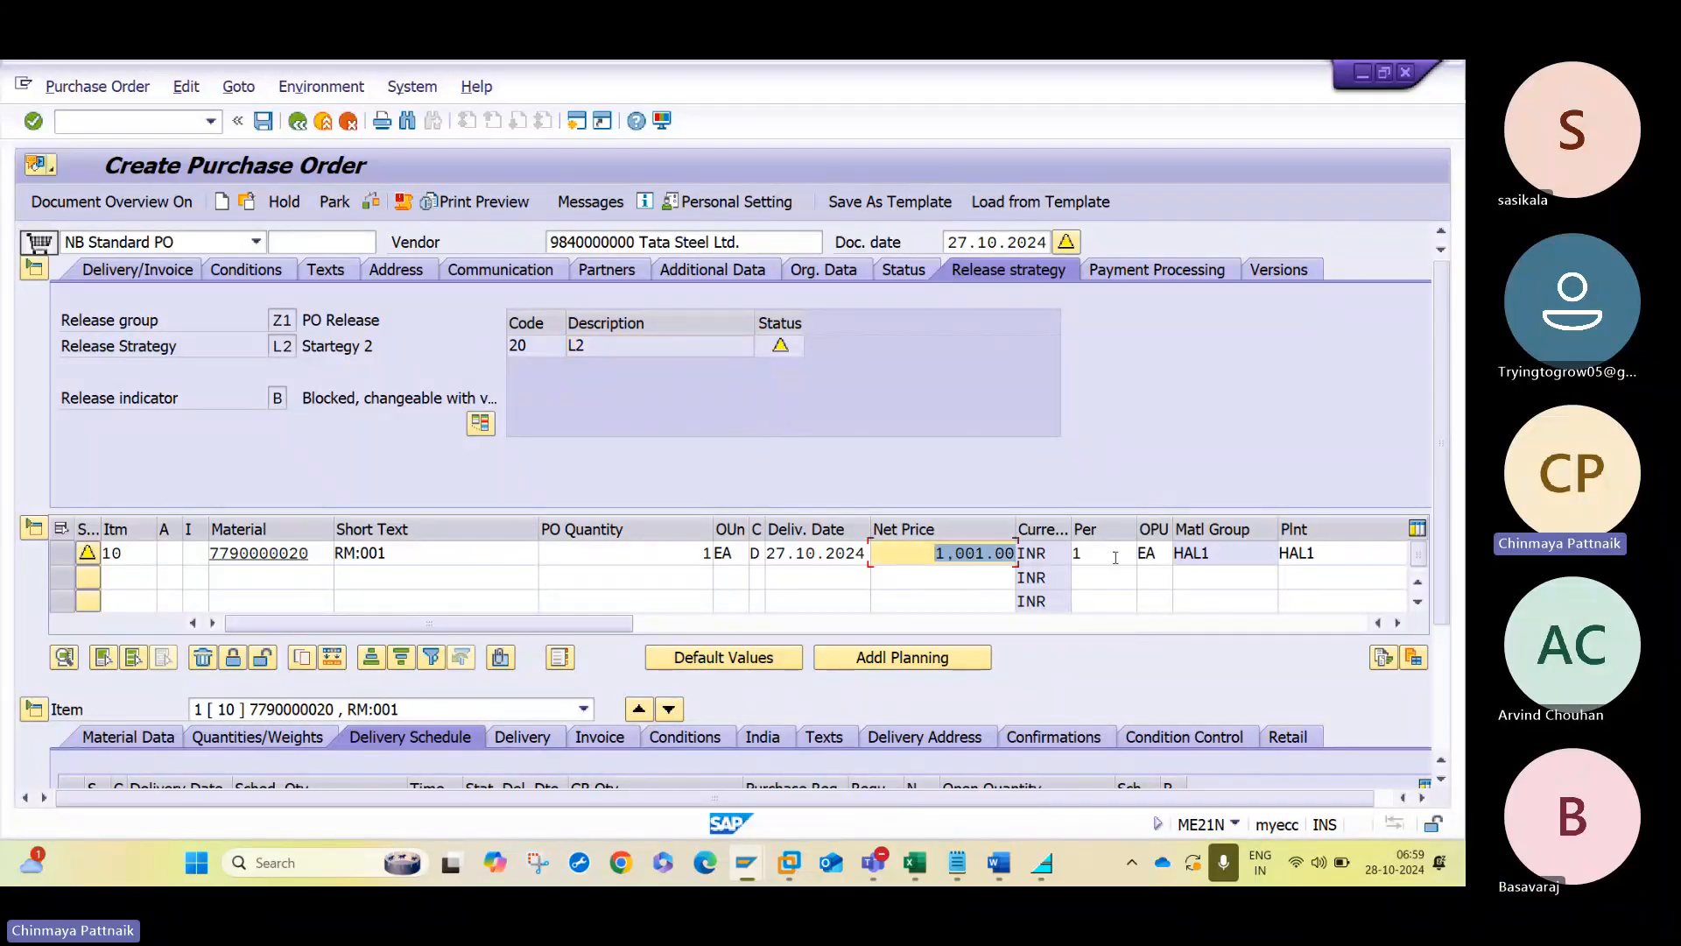
text(10000)
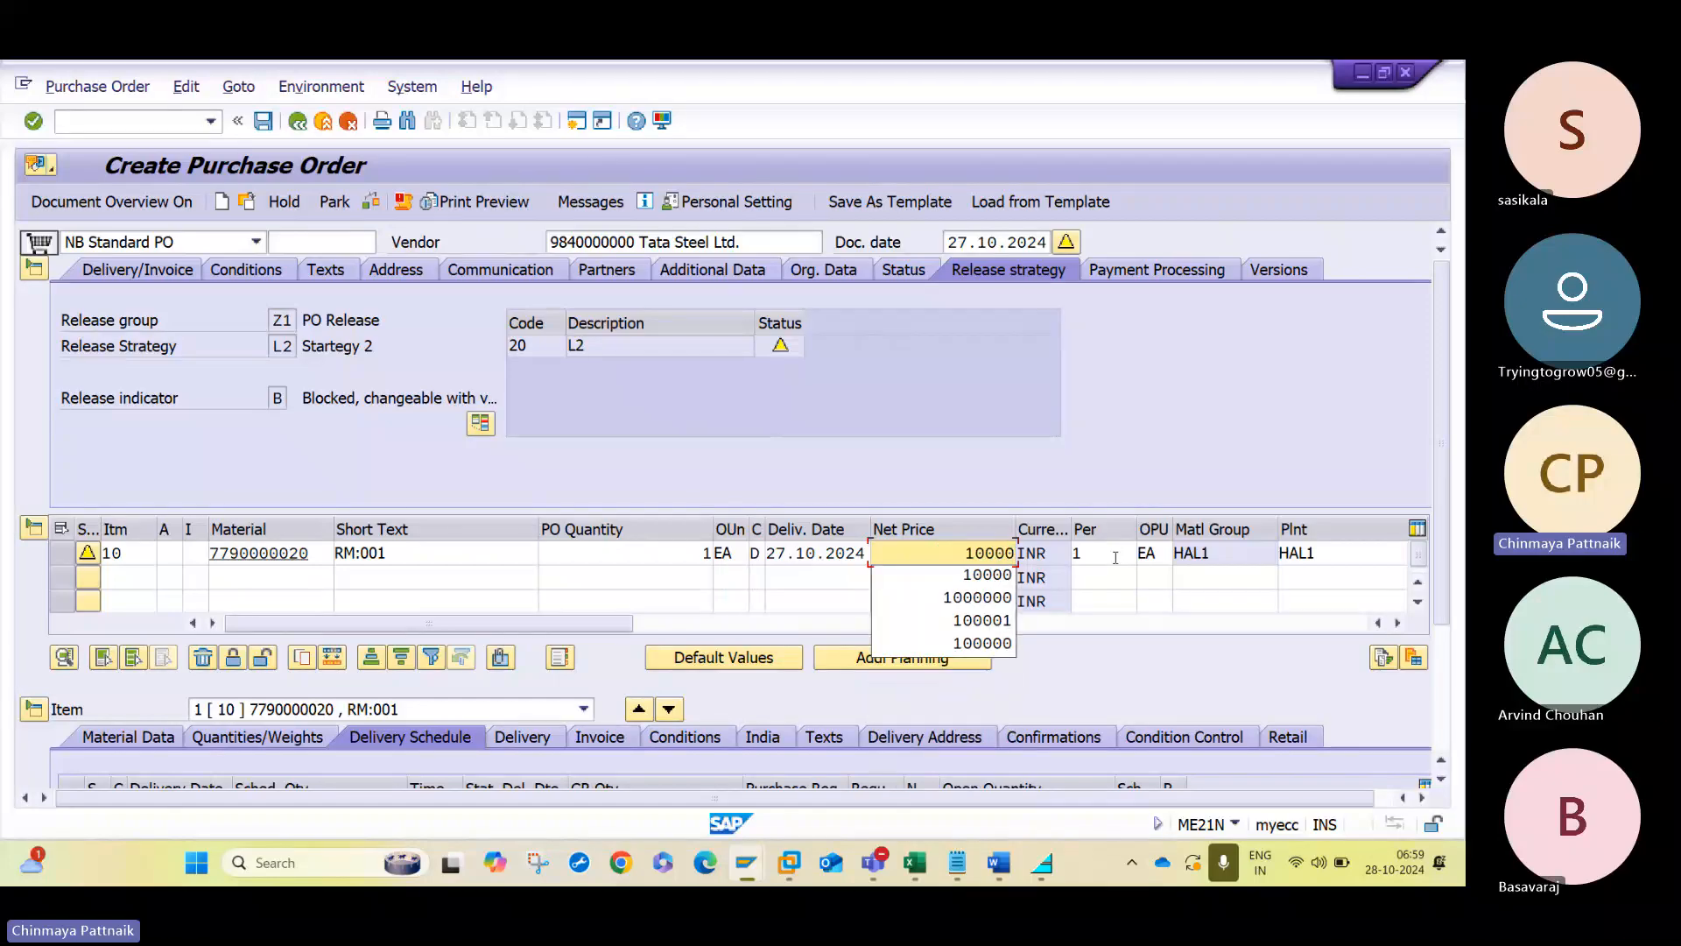
key(Return)
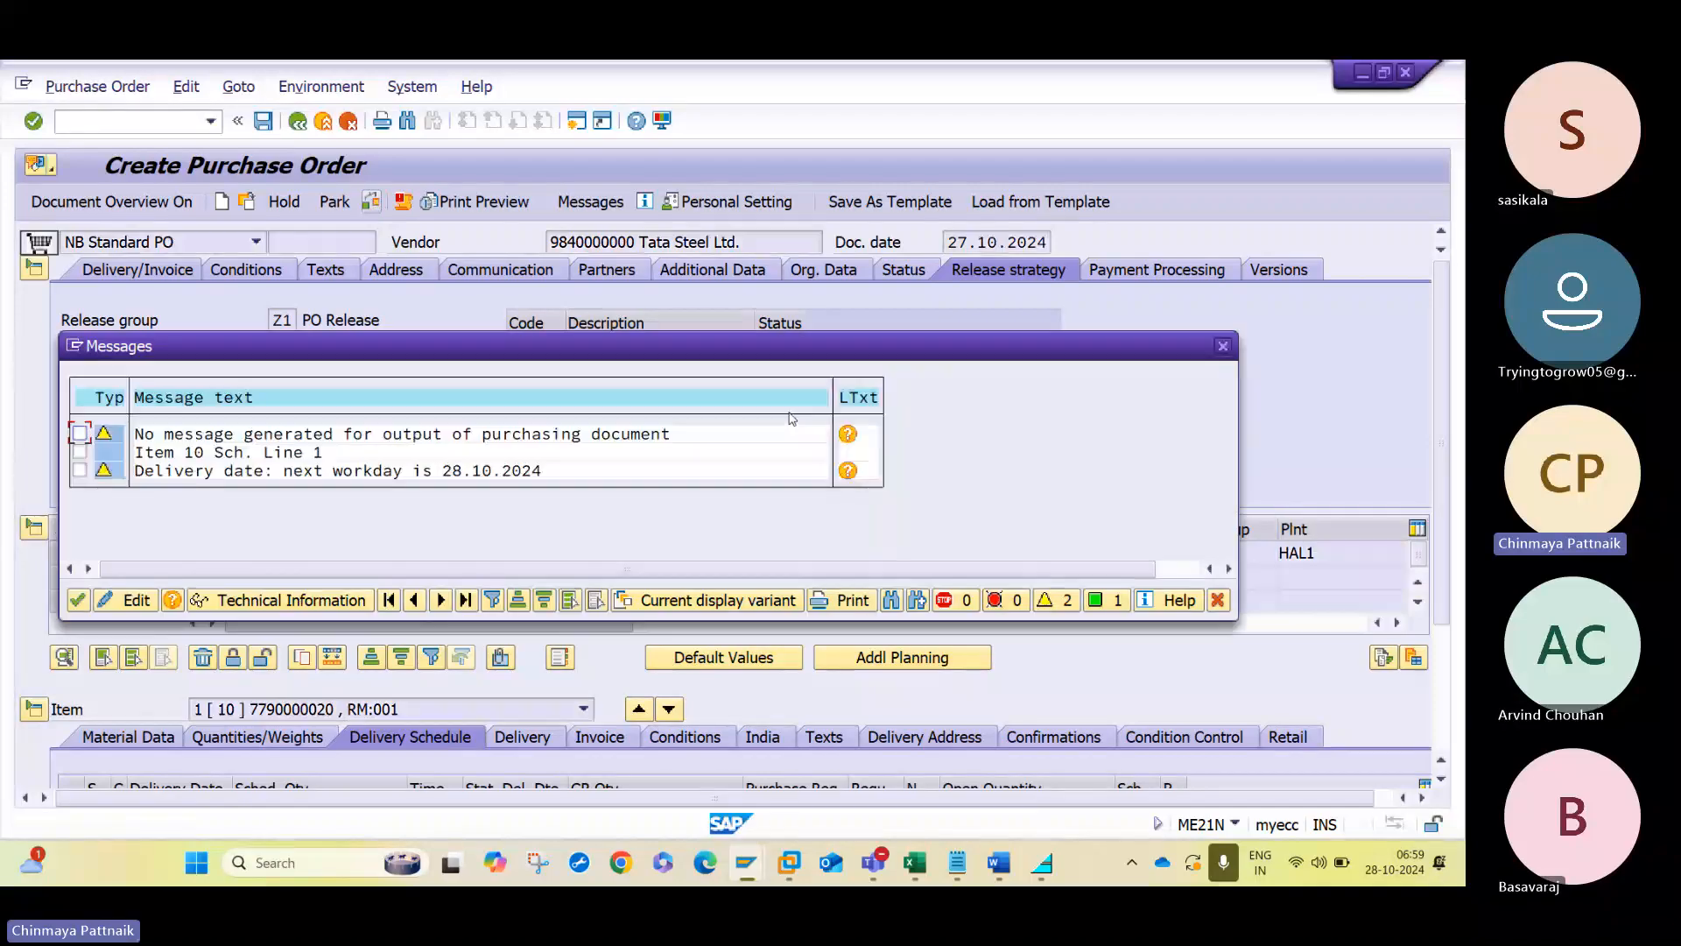
key(Return)
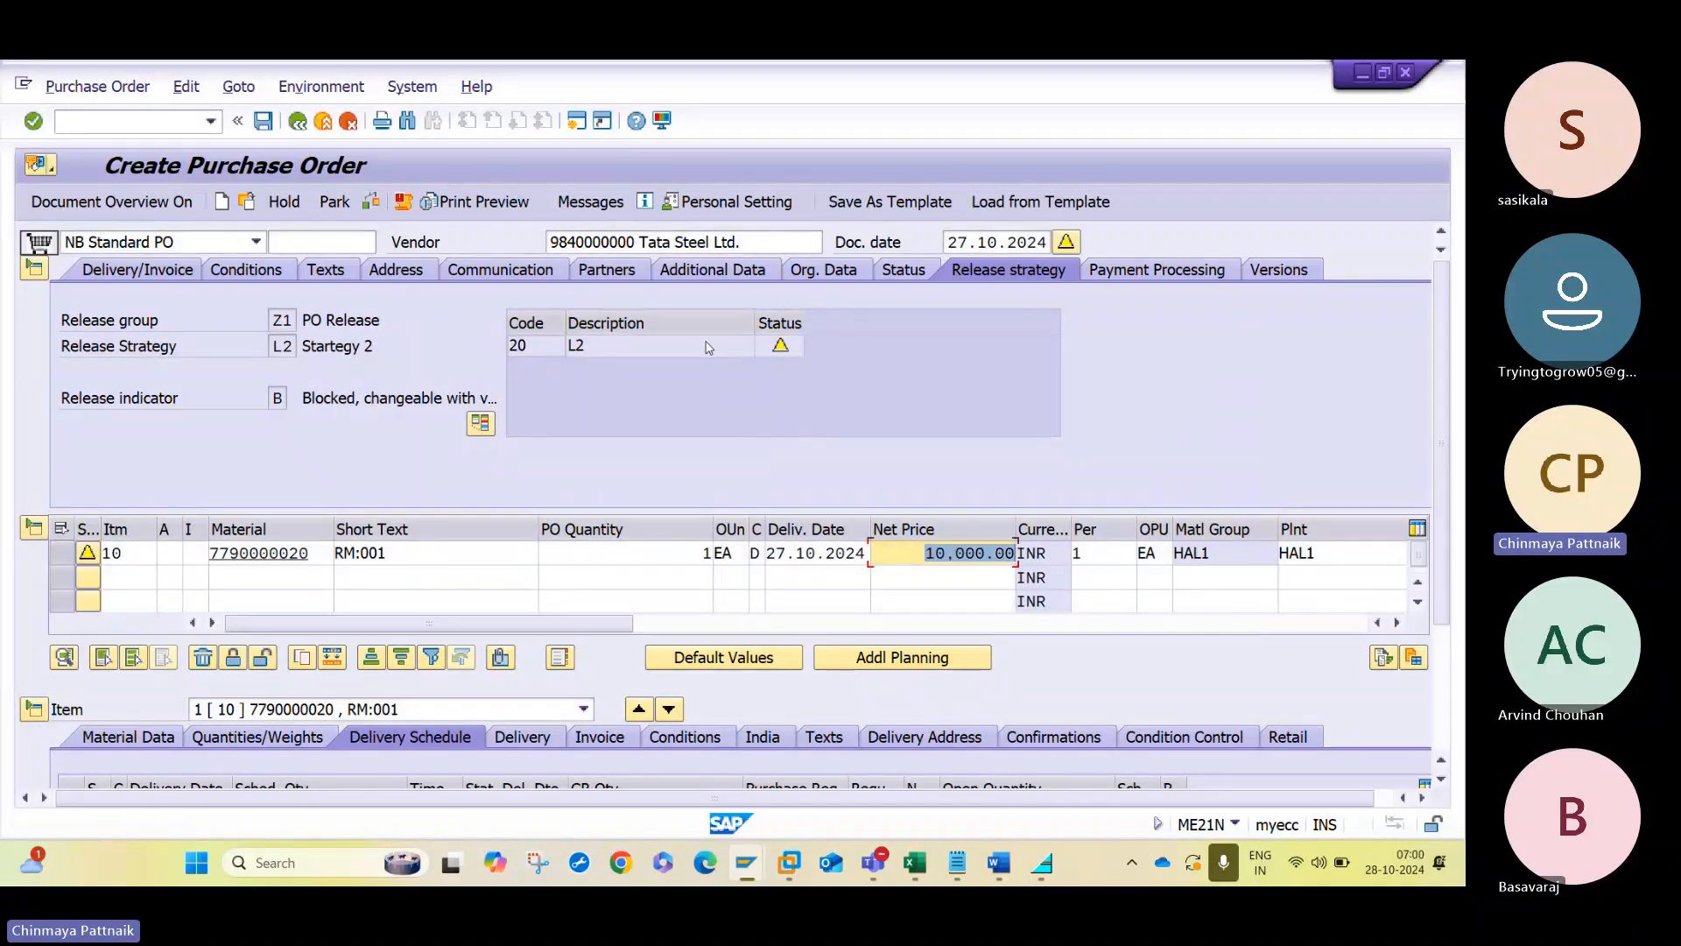
click(711, 347)
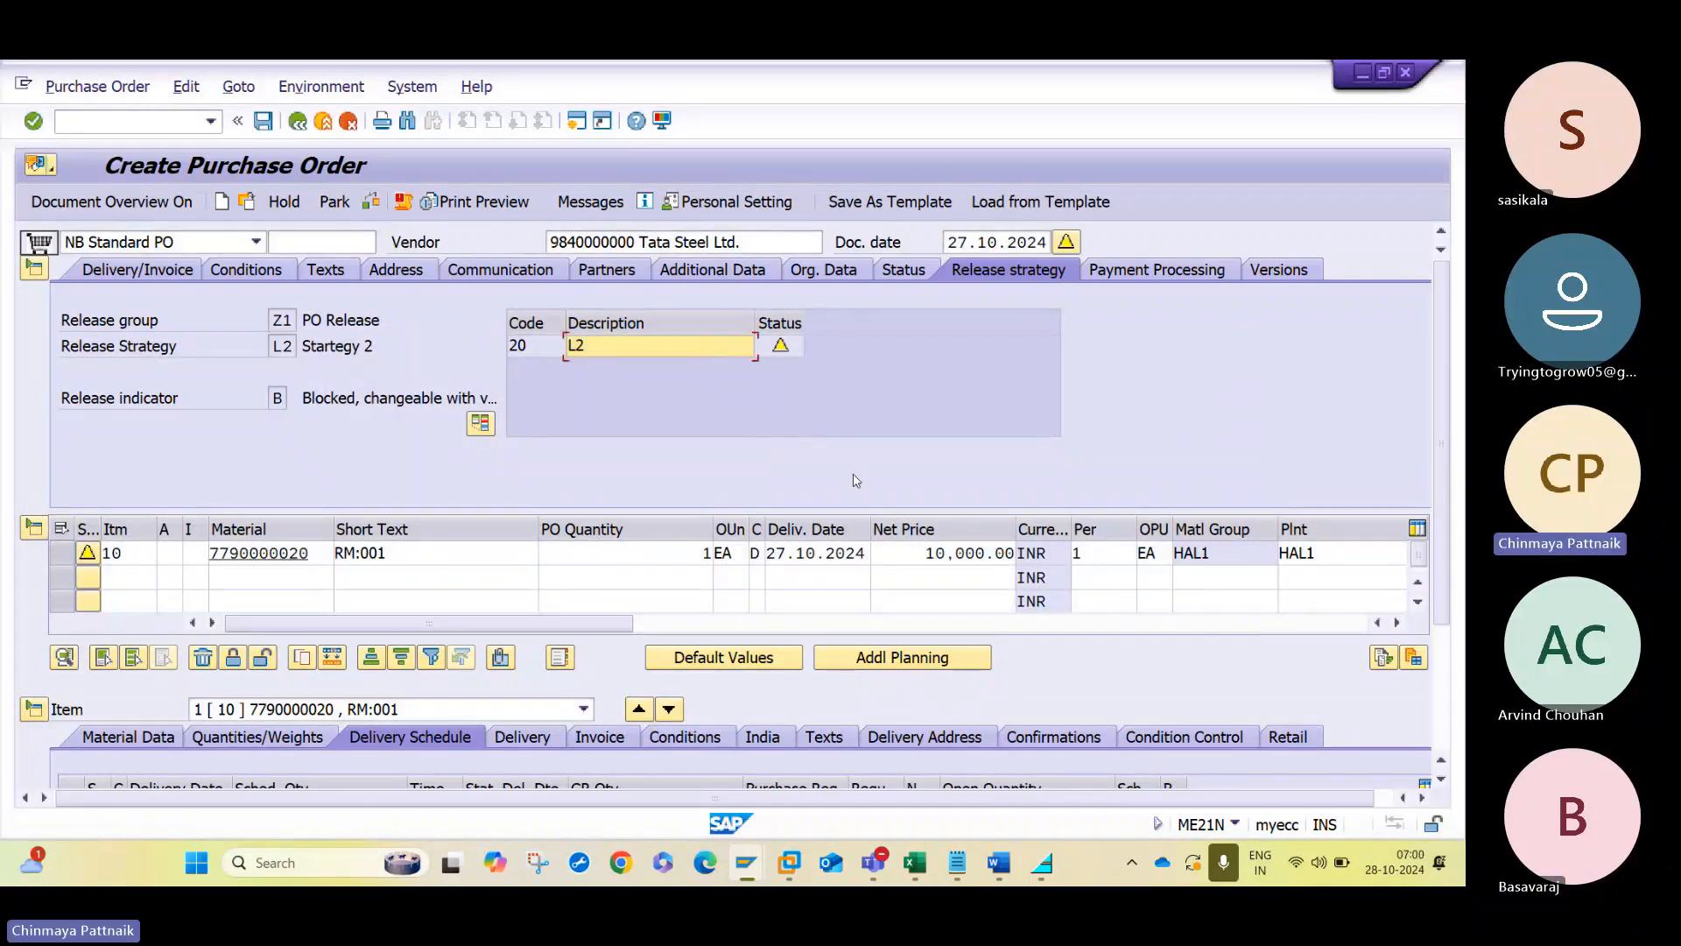
click(981, 553)
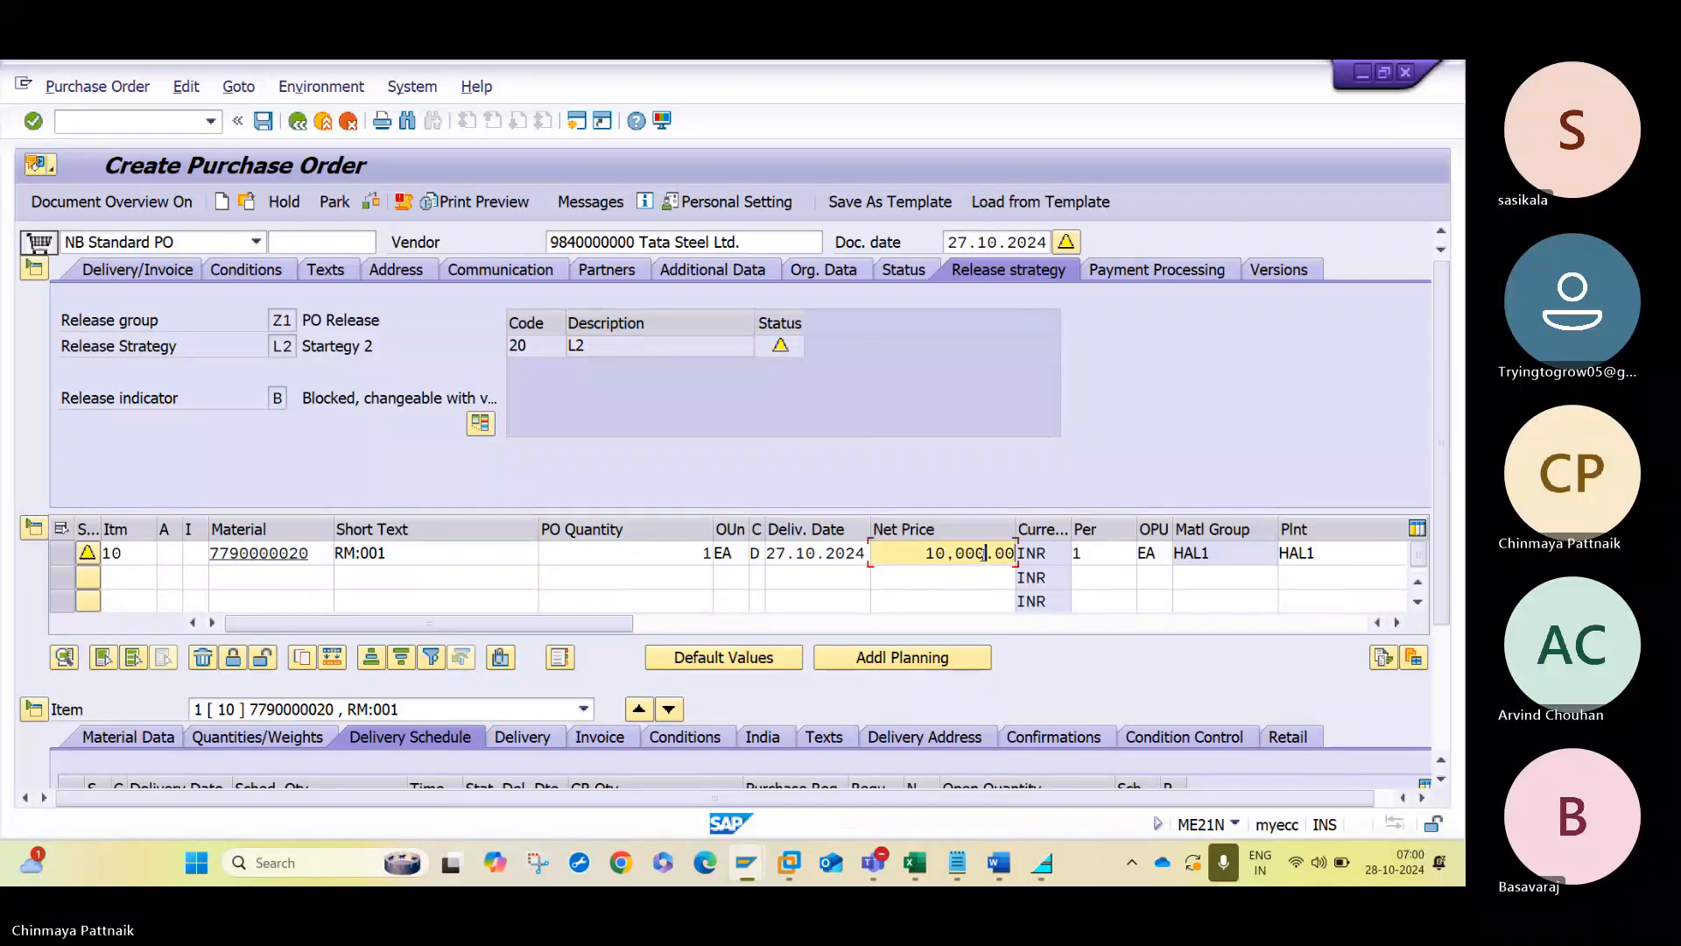
- Set the item's net price to 10001 and recheck the order to examine the determined release strategy
key(ctrl+a)
key(BackSpace)
text(100)
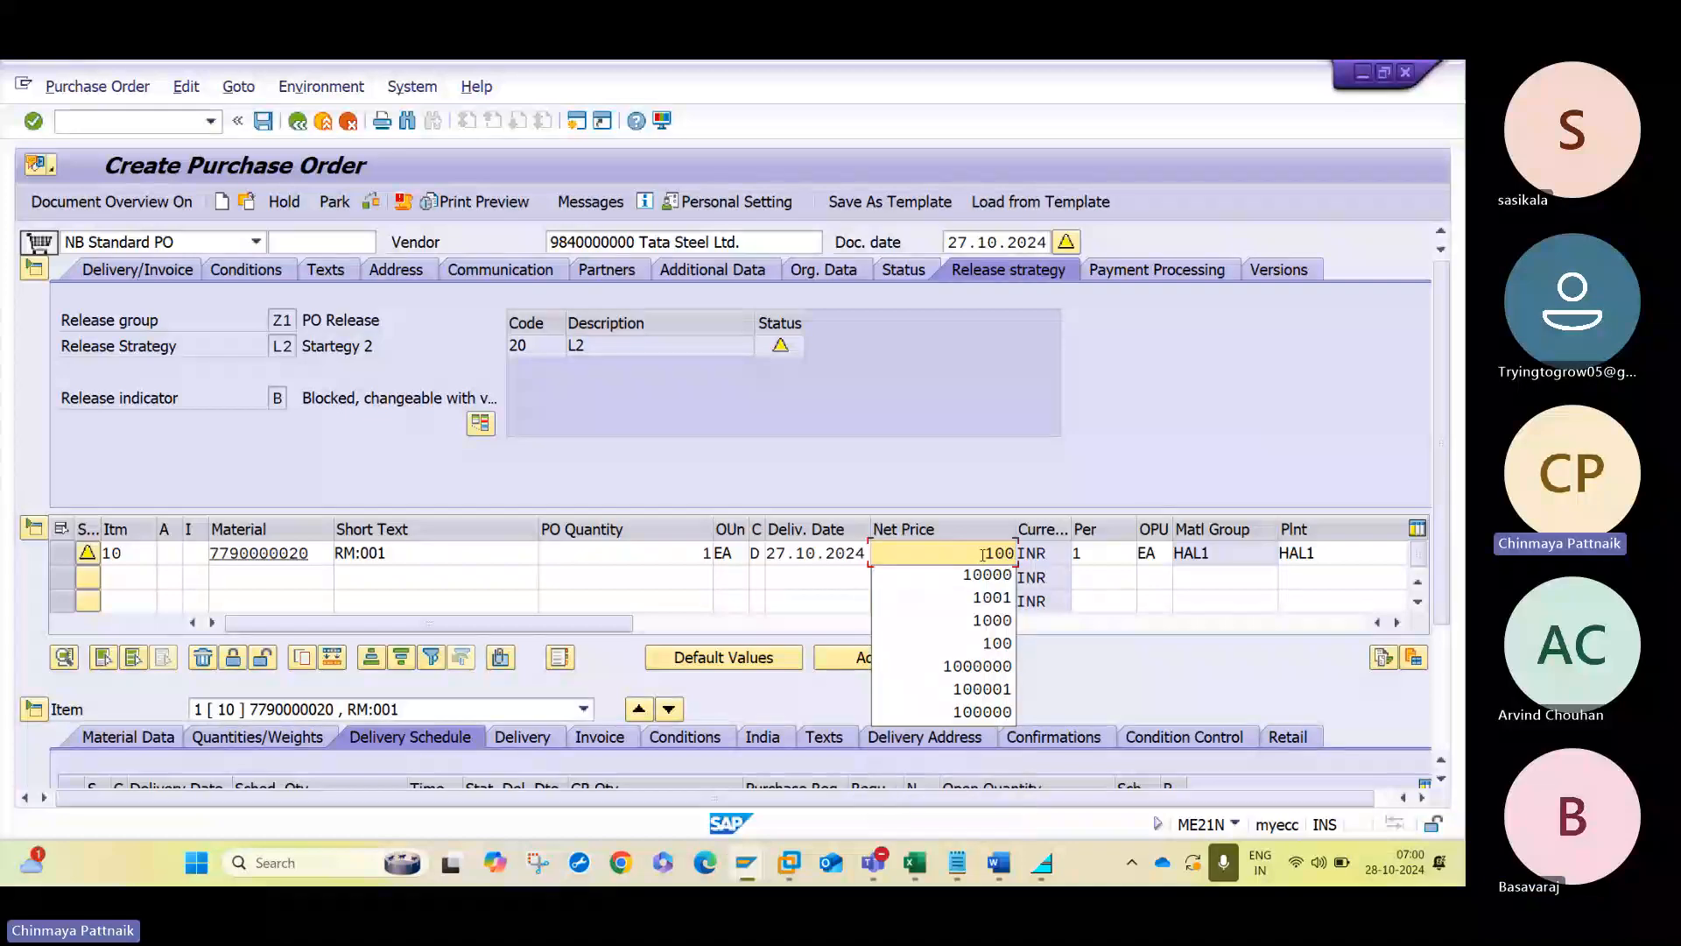
text(01)
key(Return)
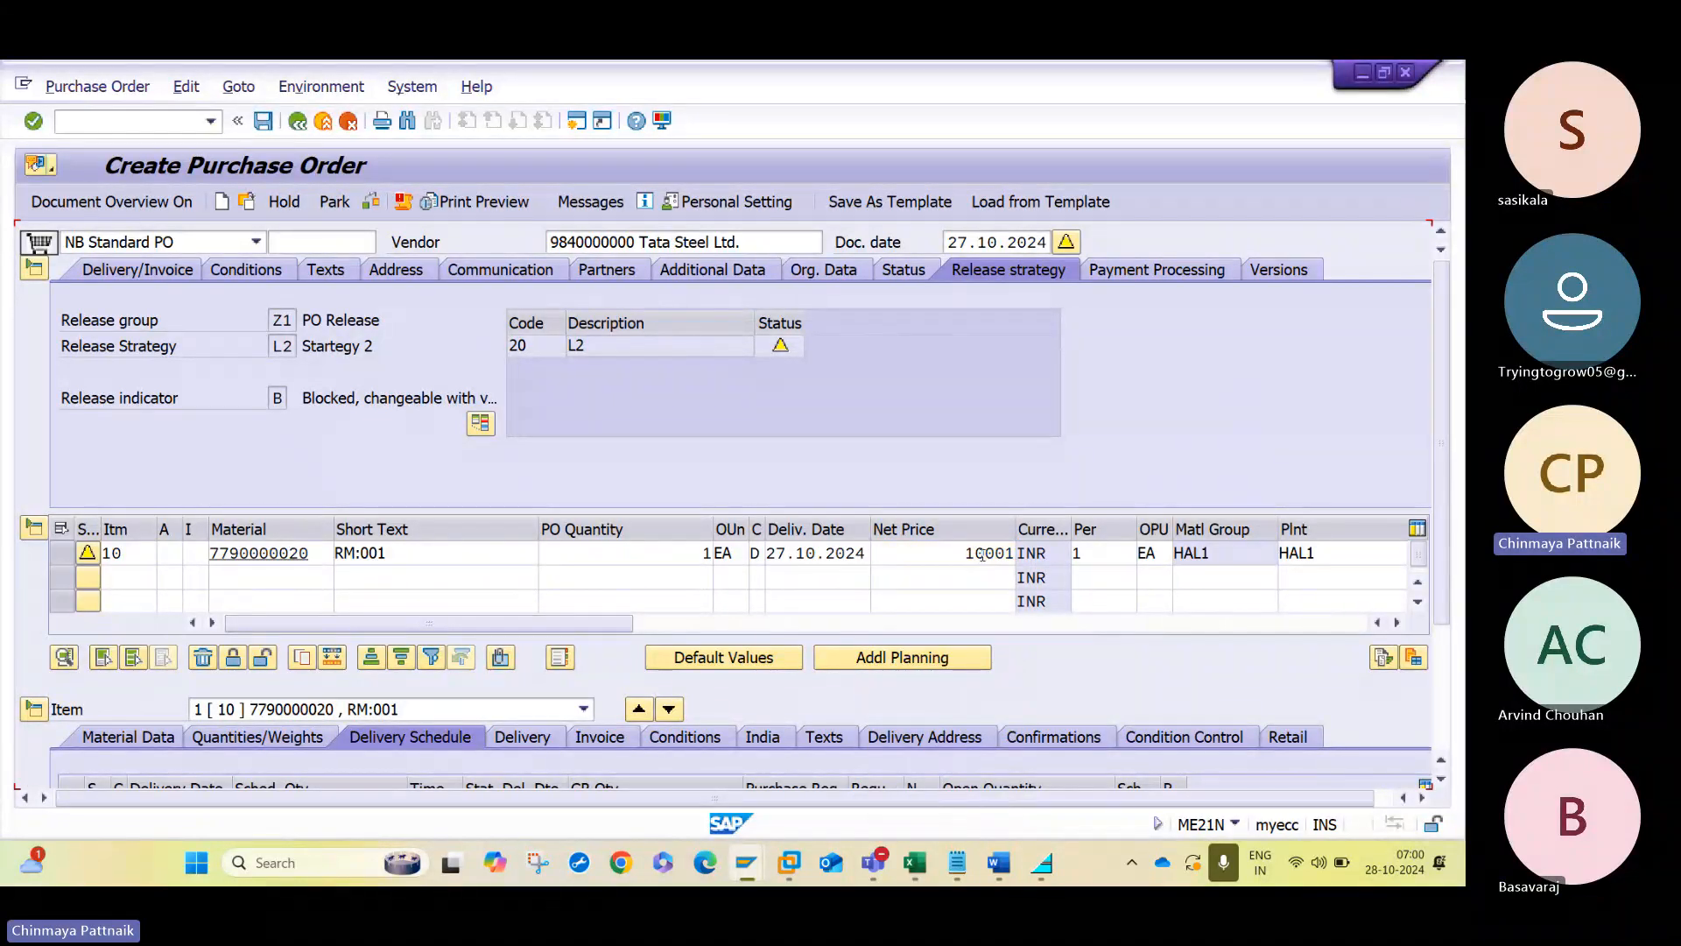
click(372, 200)
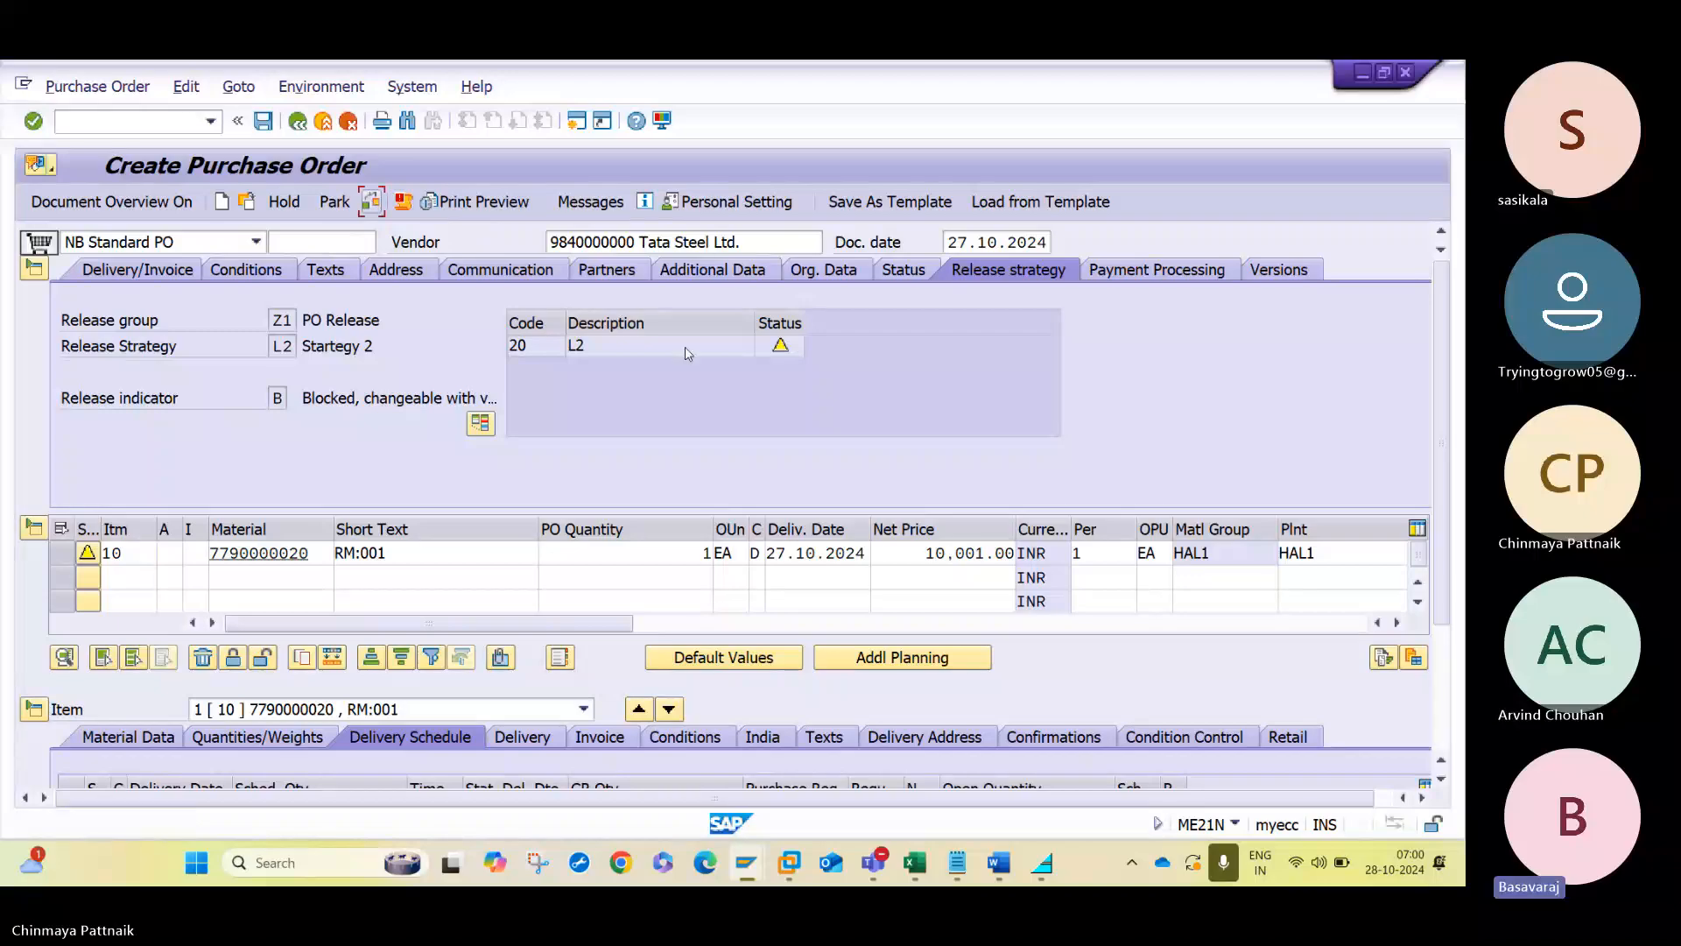
key(Return)
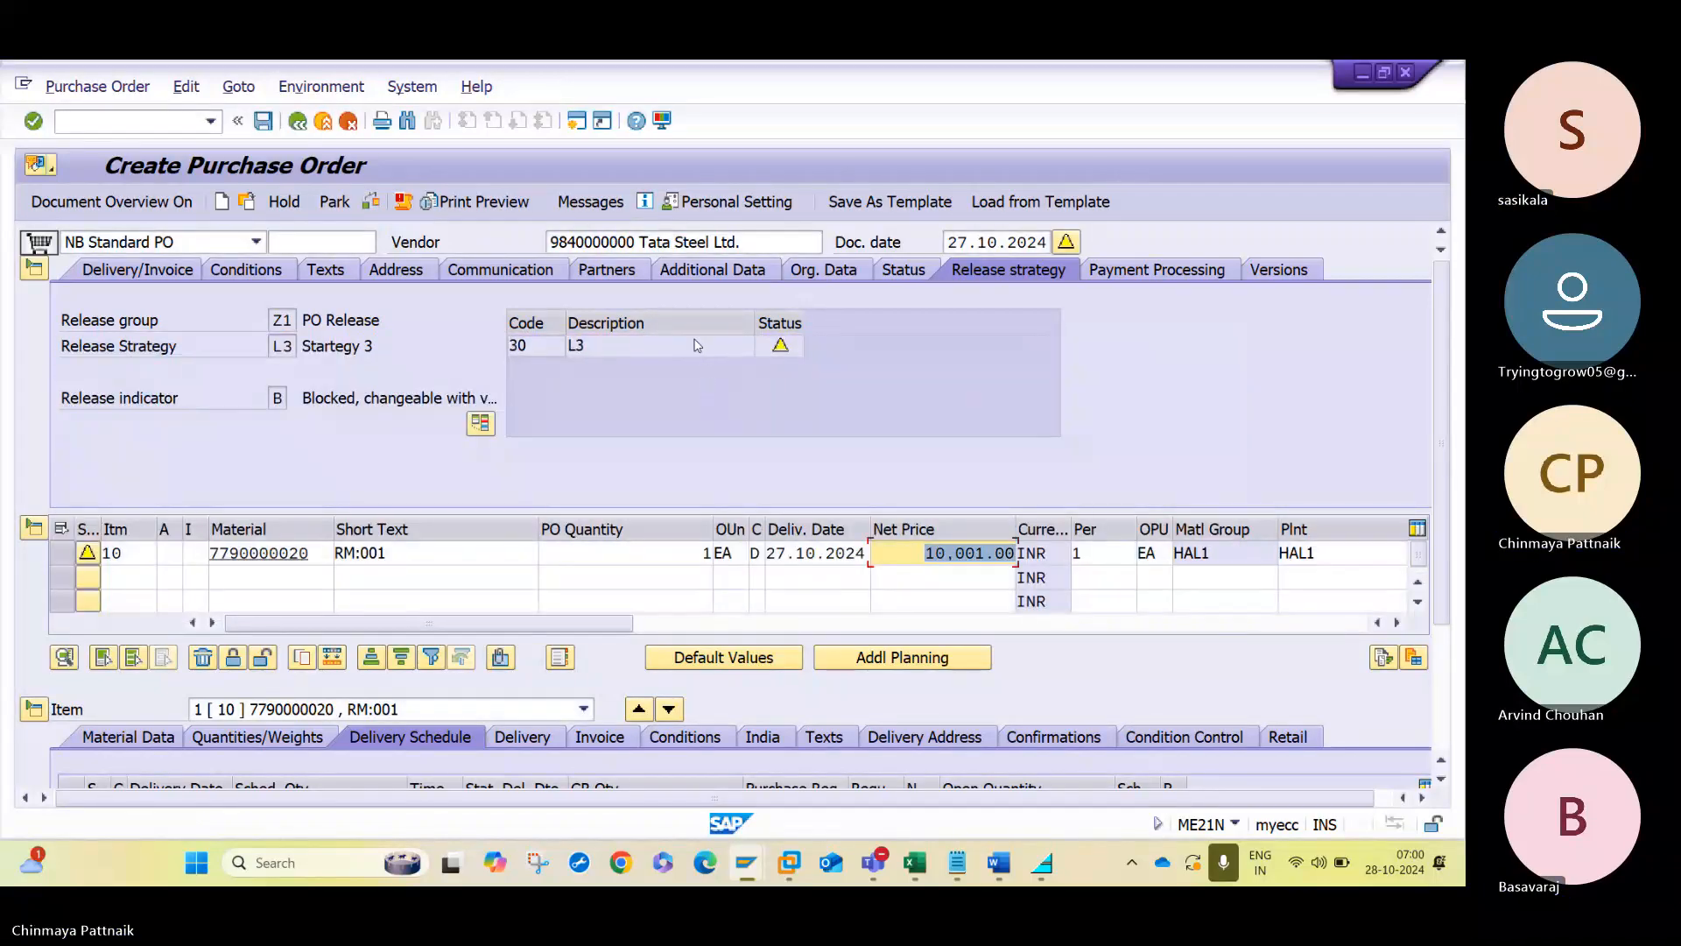
click(696, 346)
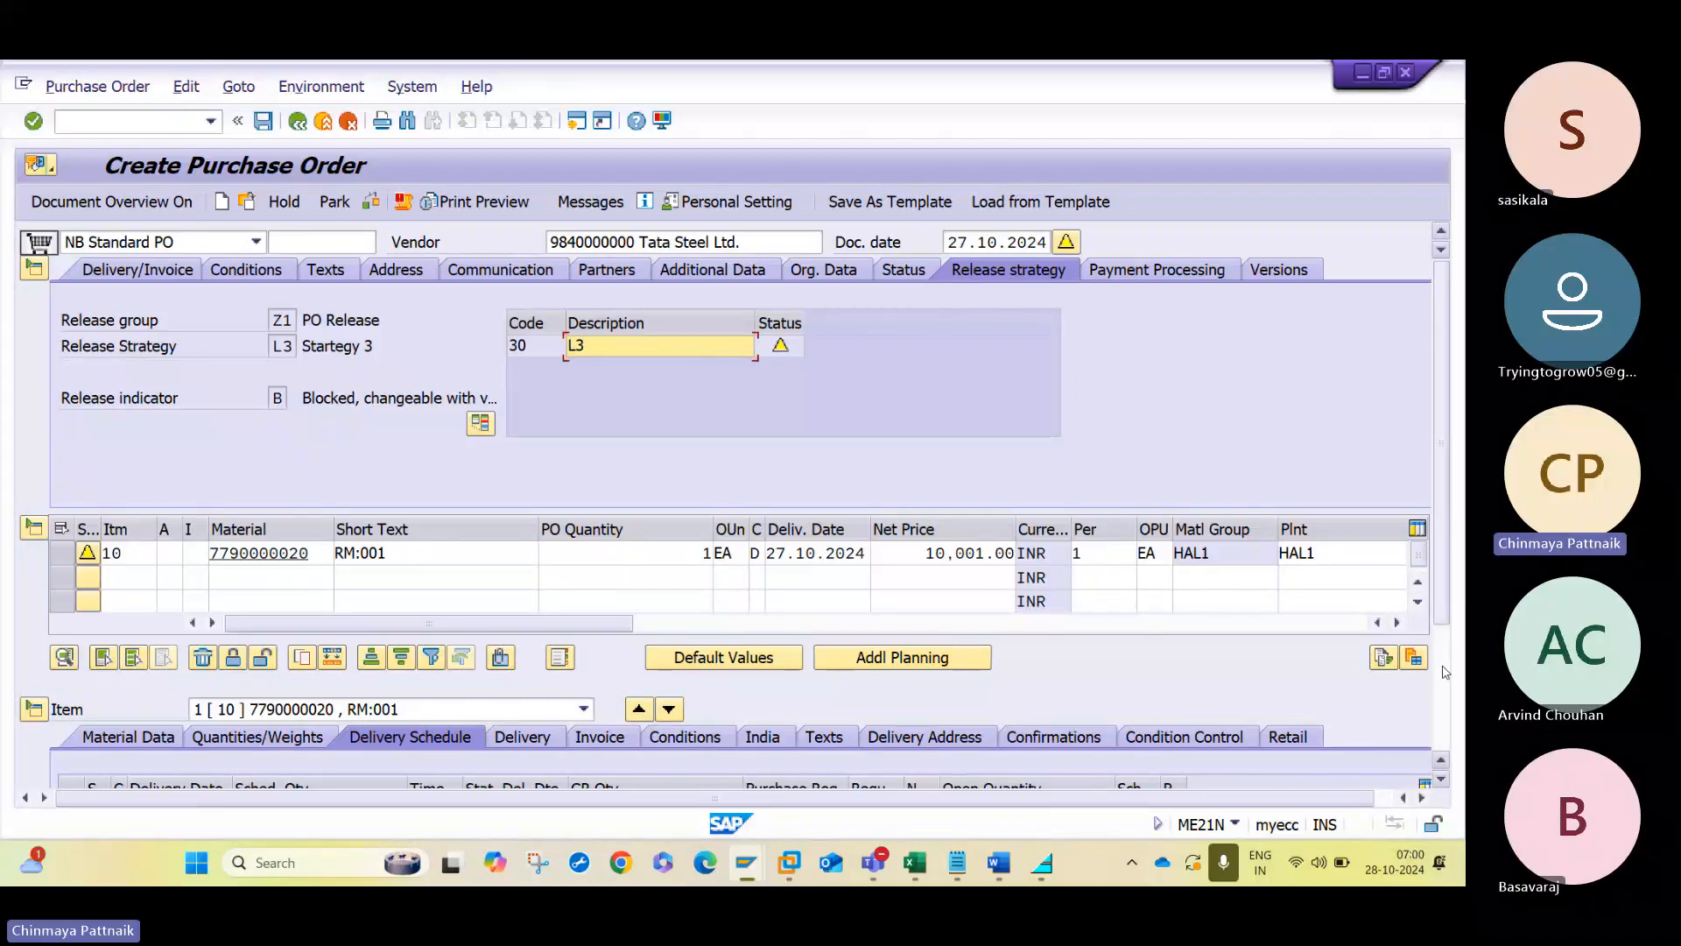
- Examine the net value in the item's pricing conditions and return to the release strategy in the order header
scroll(544, 569, down, 3)
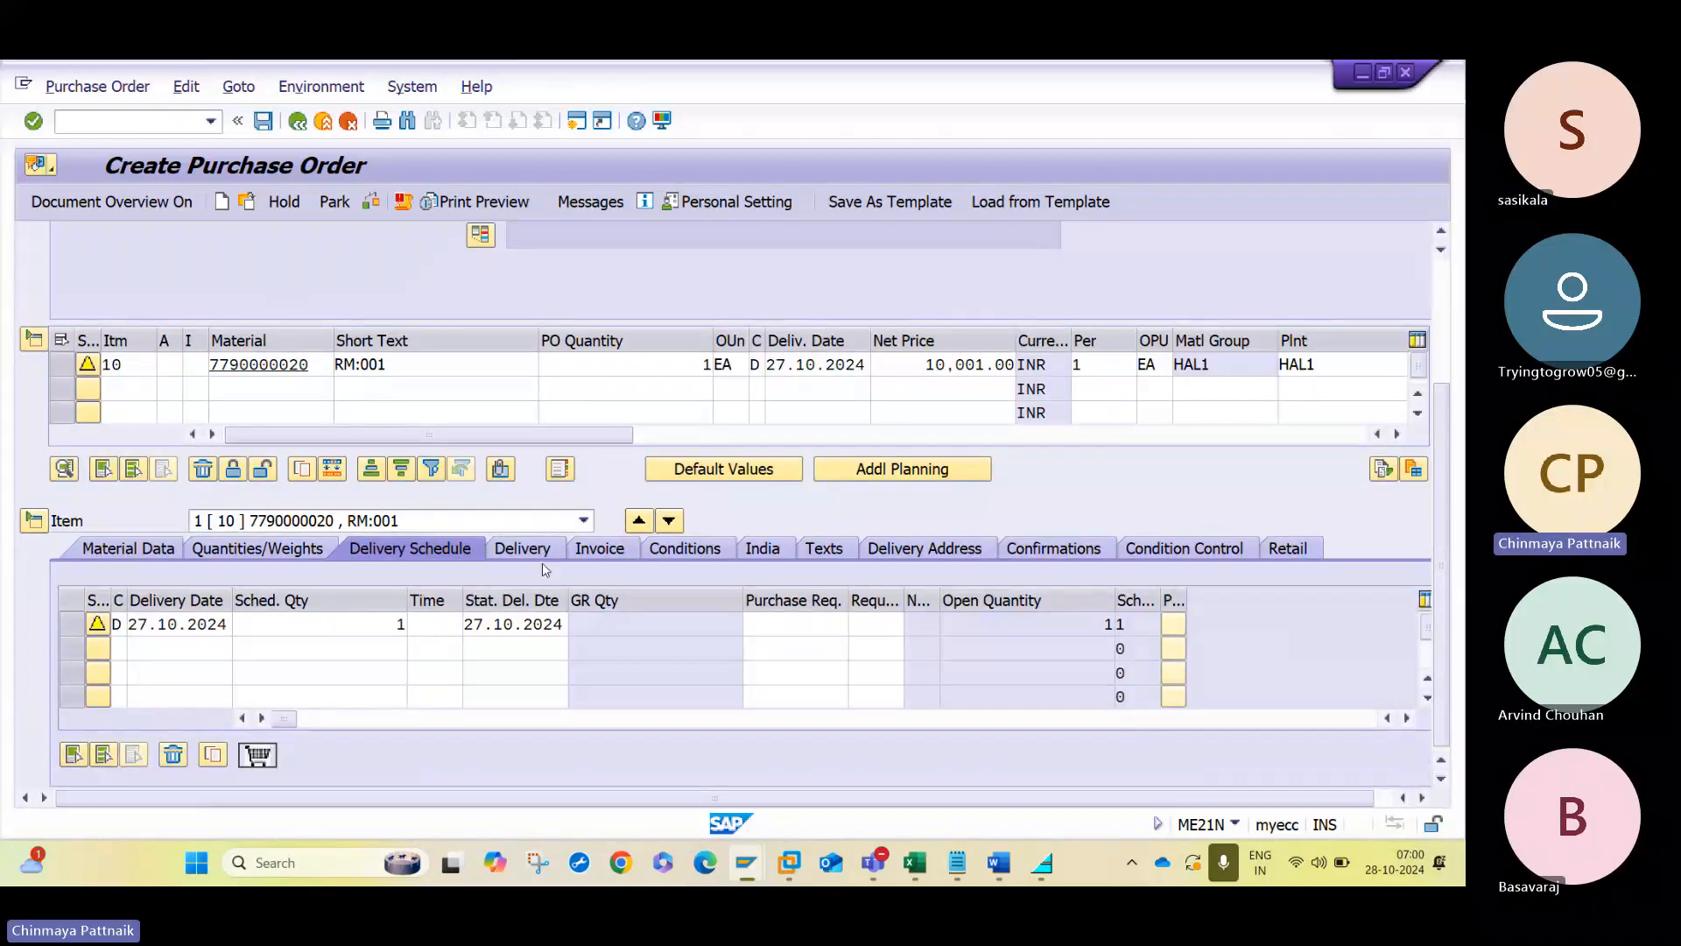
click(600, 550)
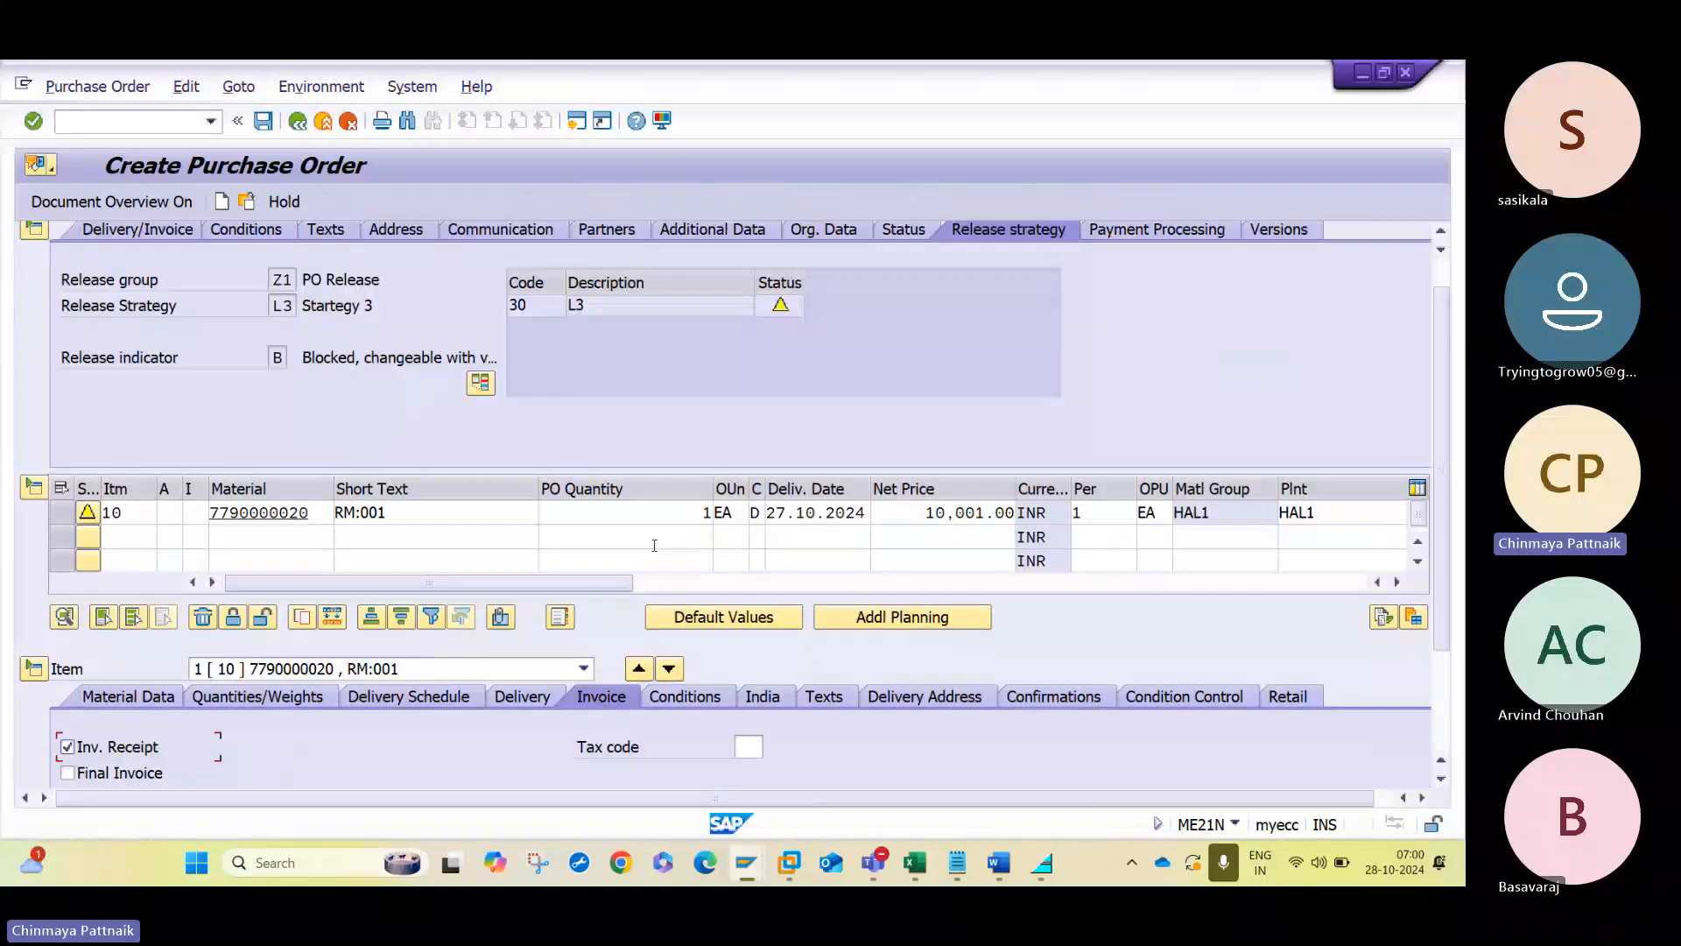
click(690, 696)
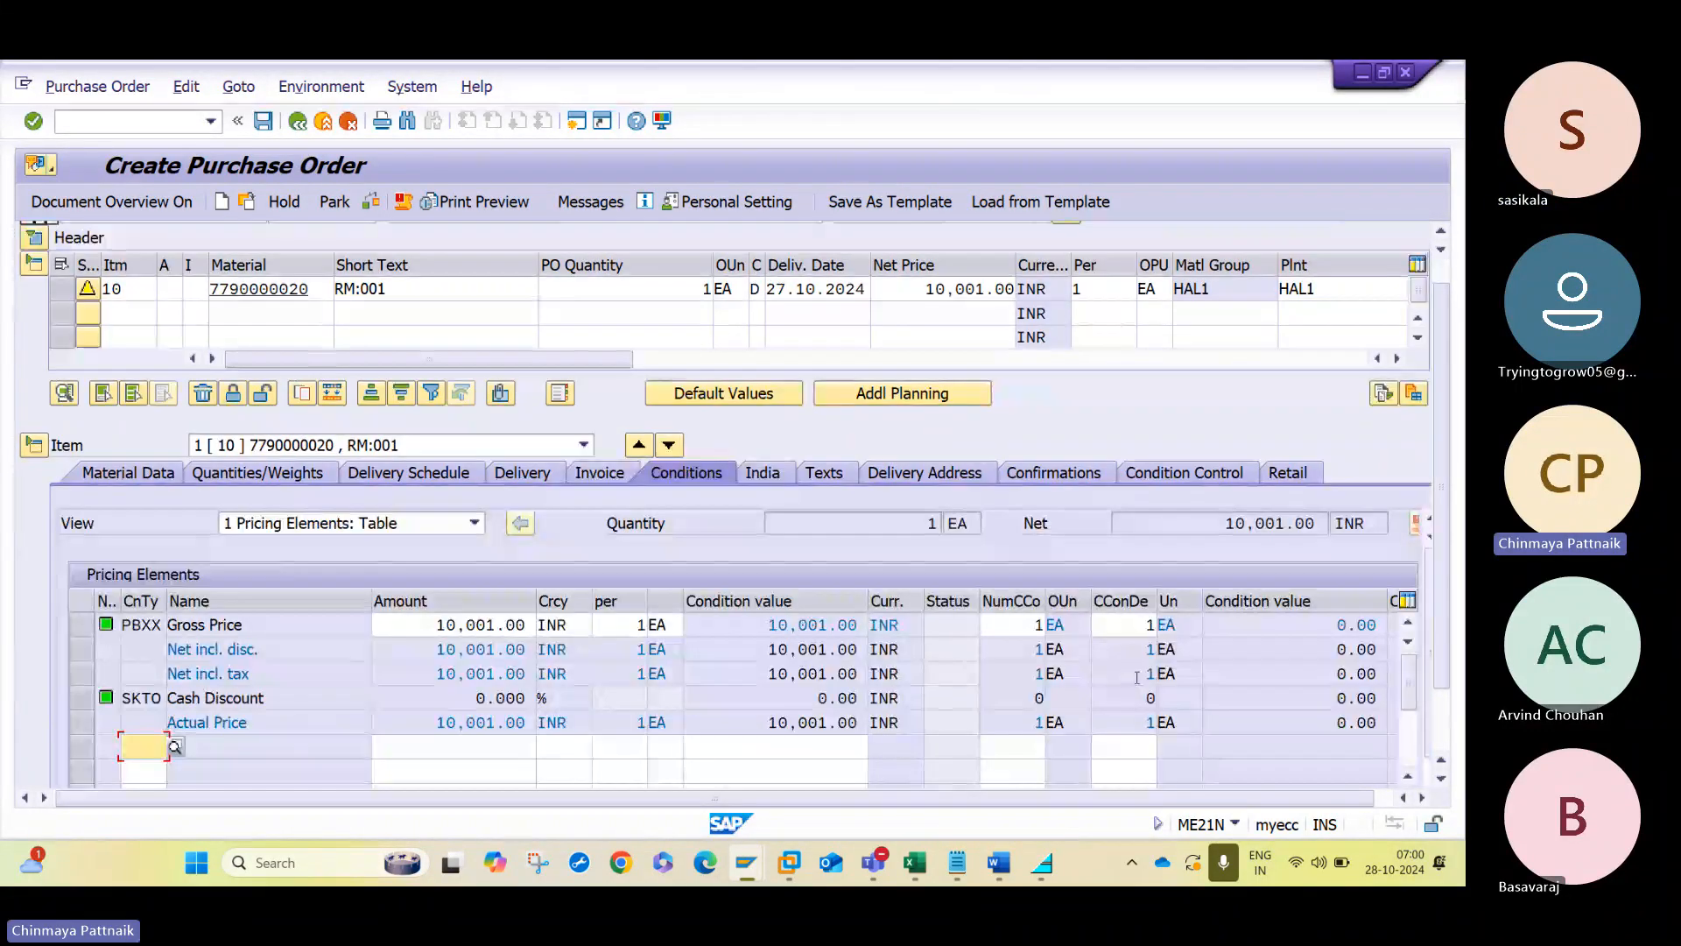
drag(1223, 524, 1362, 523)
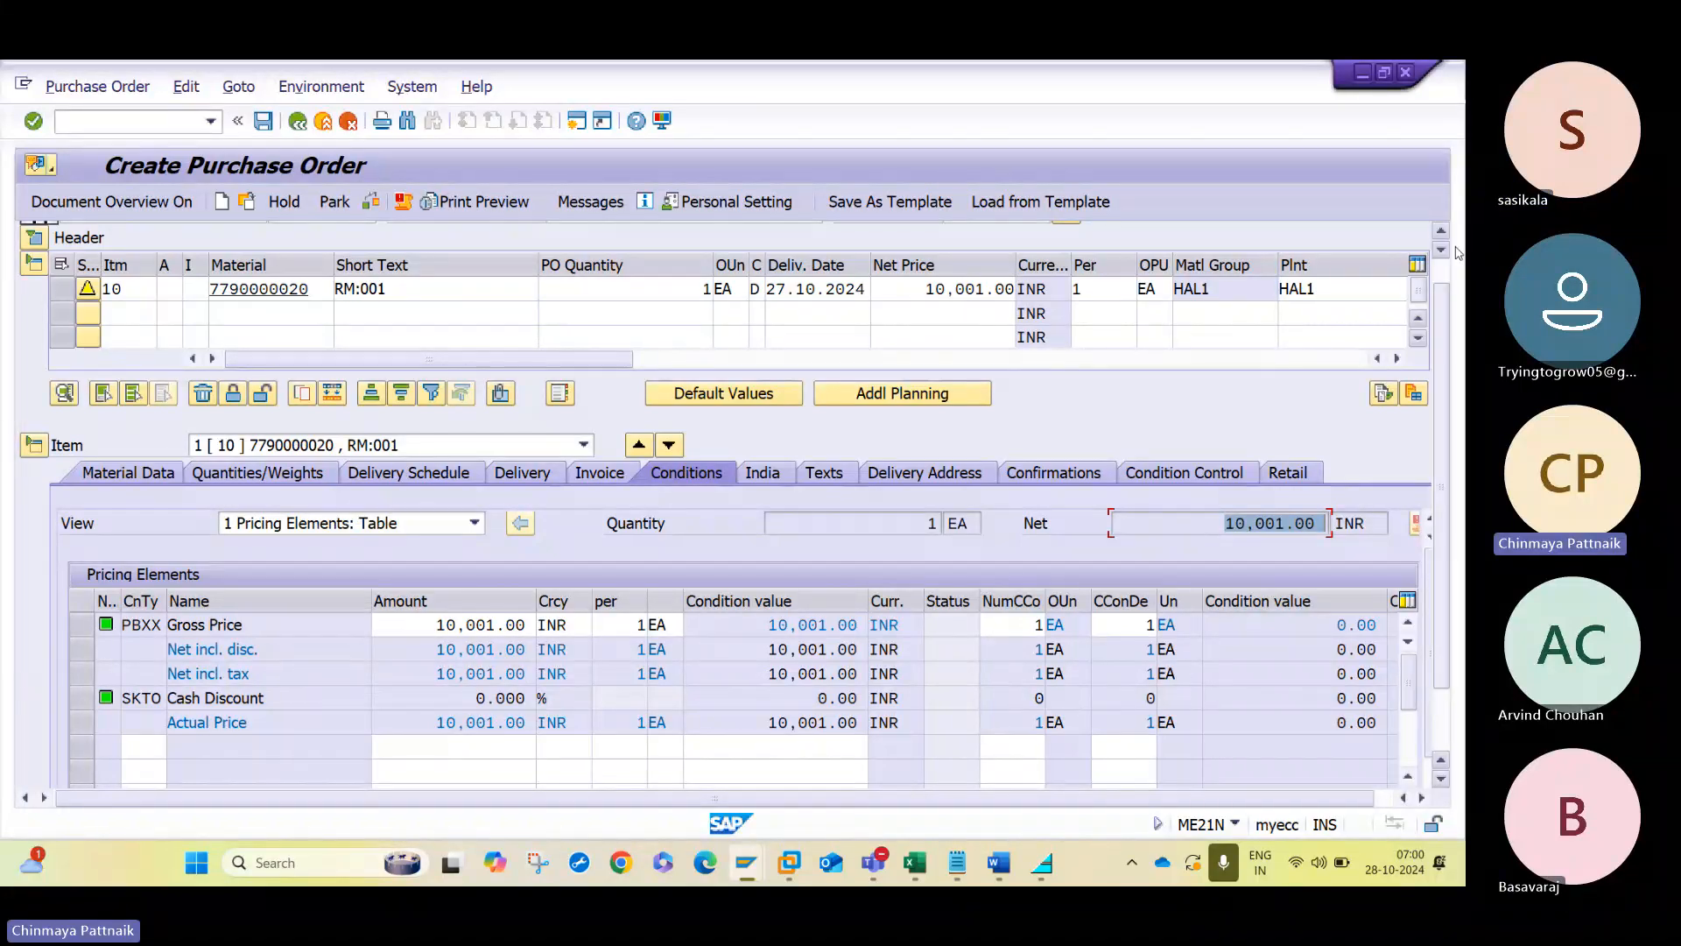
scroll(670, 317, up, 1)
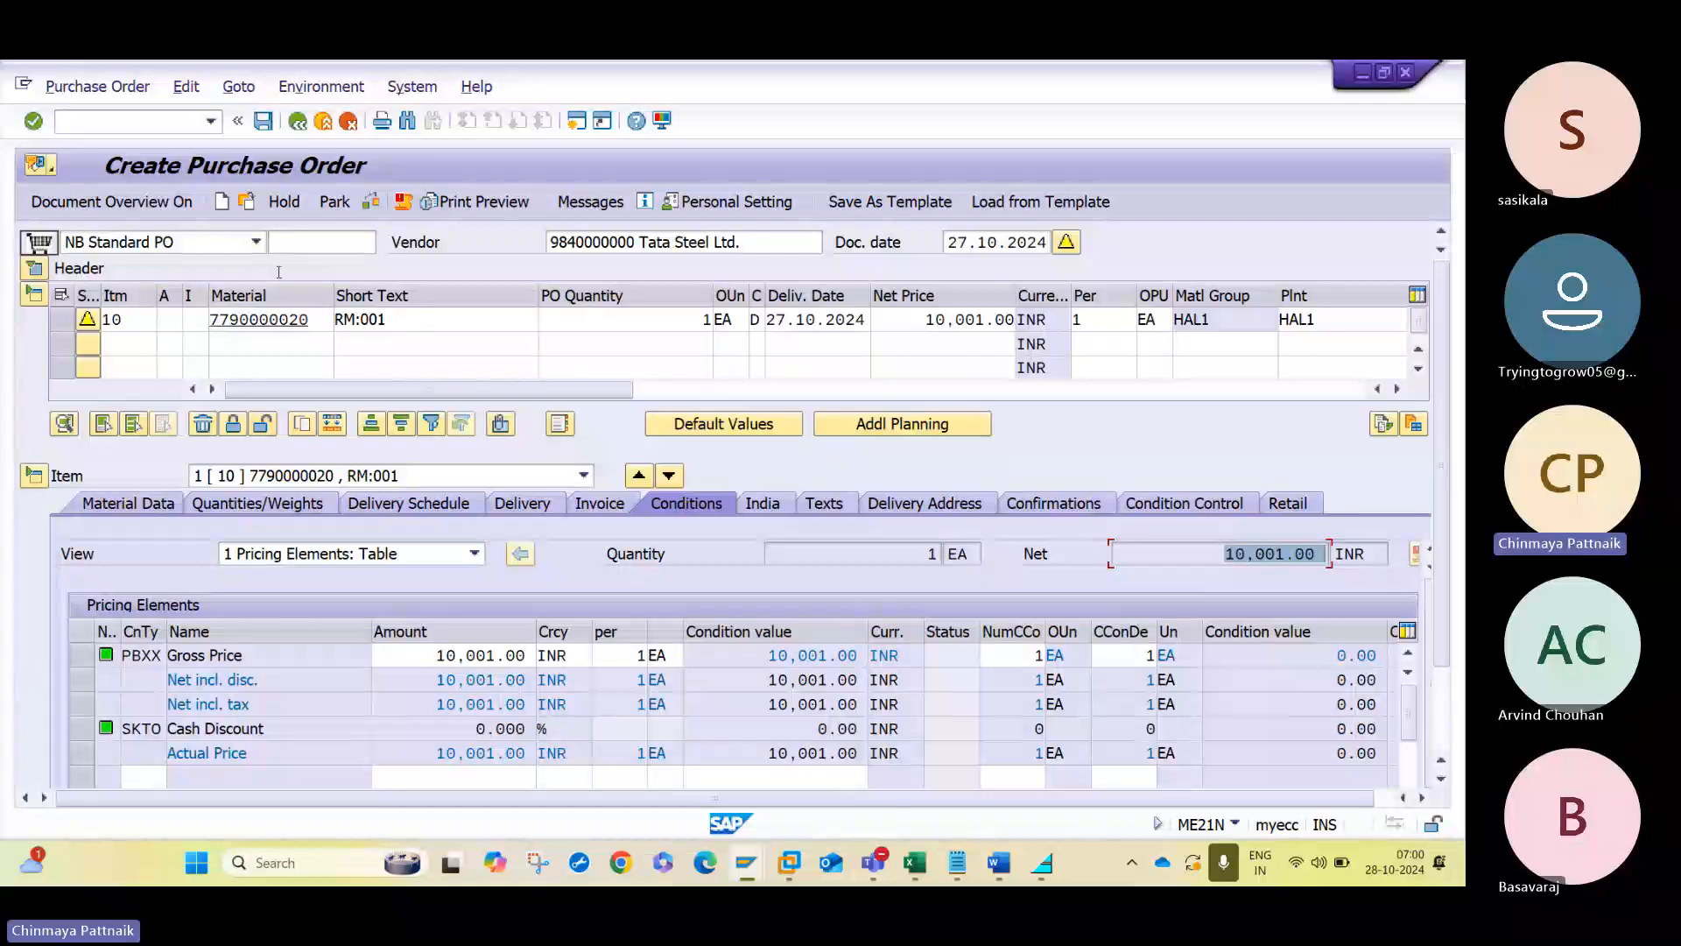
click(34, 269)
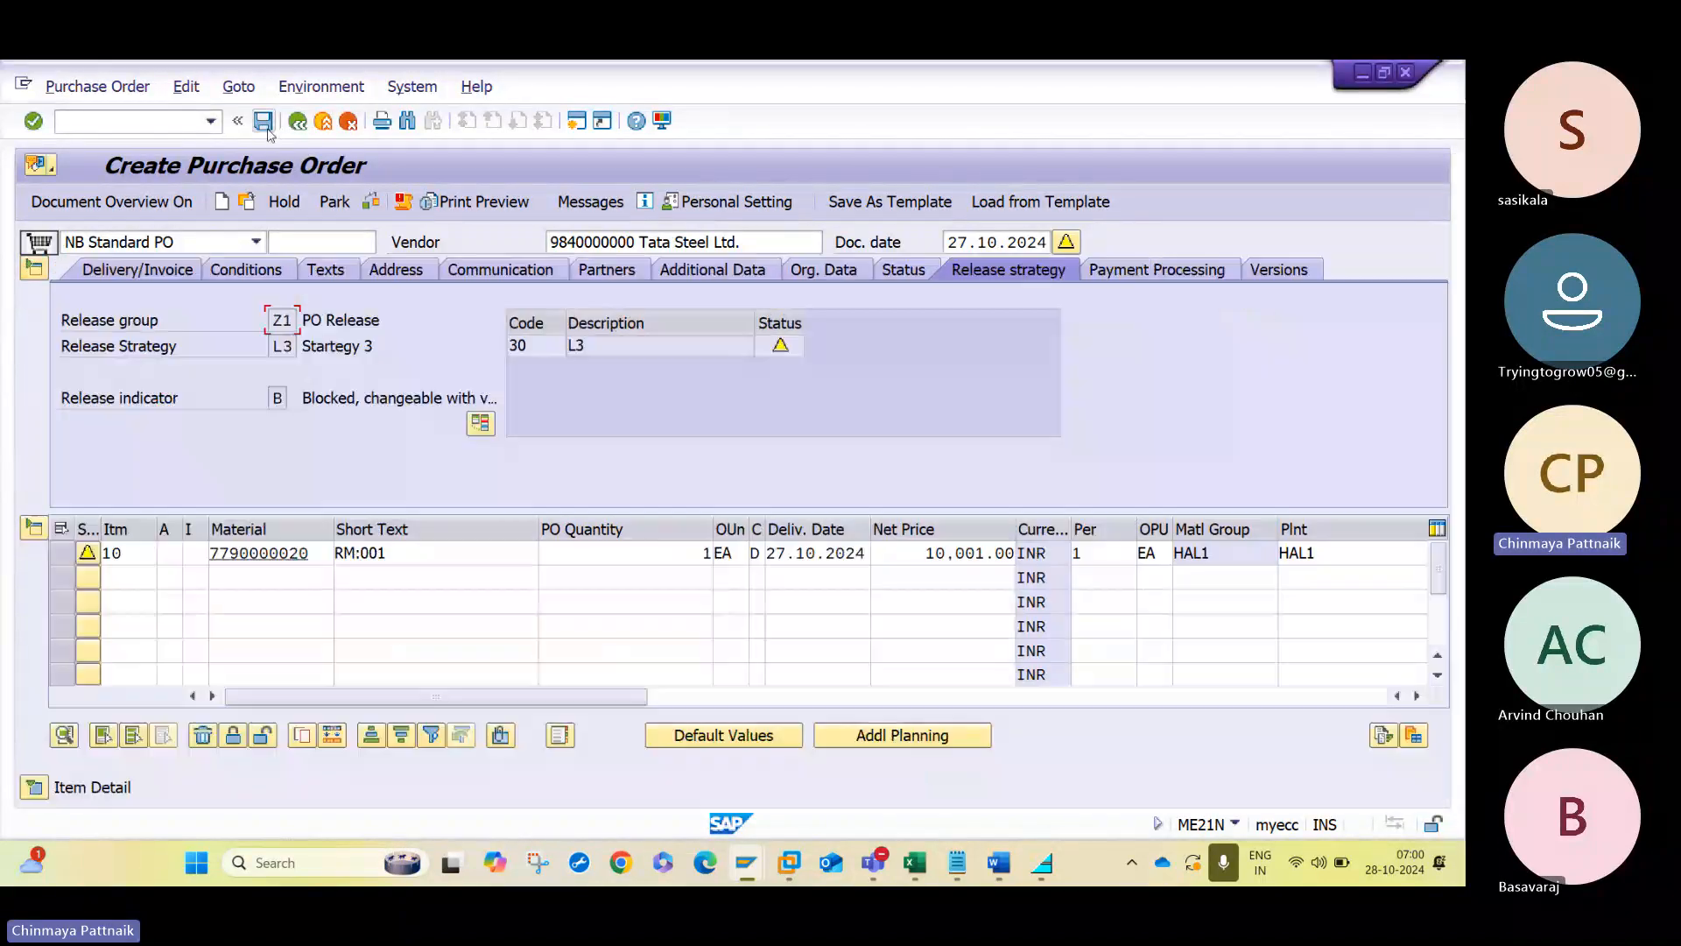
- Save the purchase order and display the newly saved document
click(265, 123)
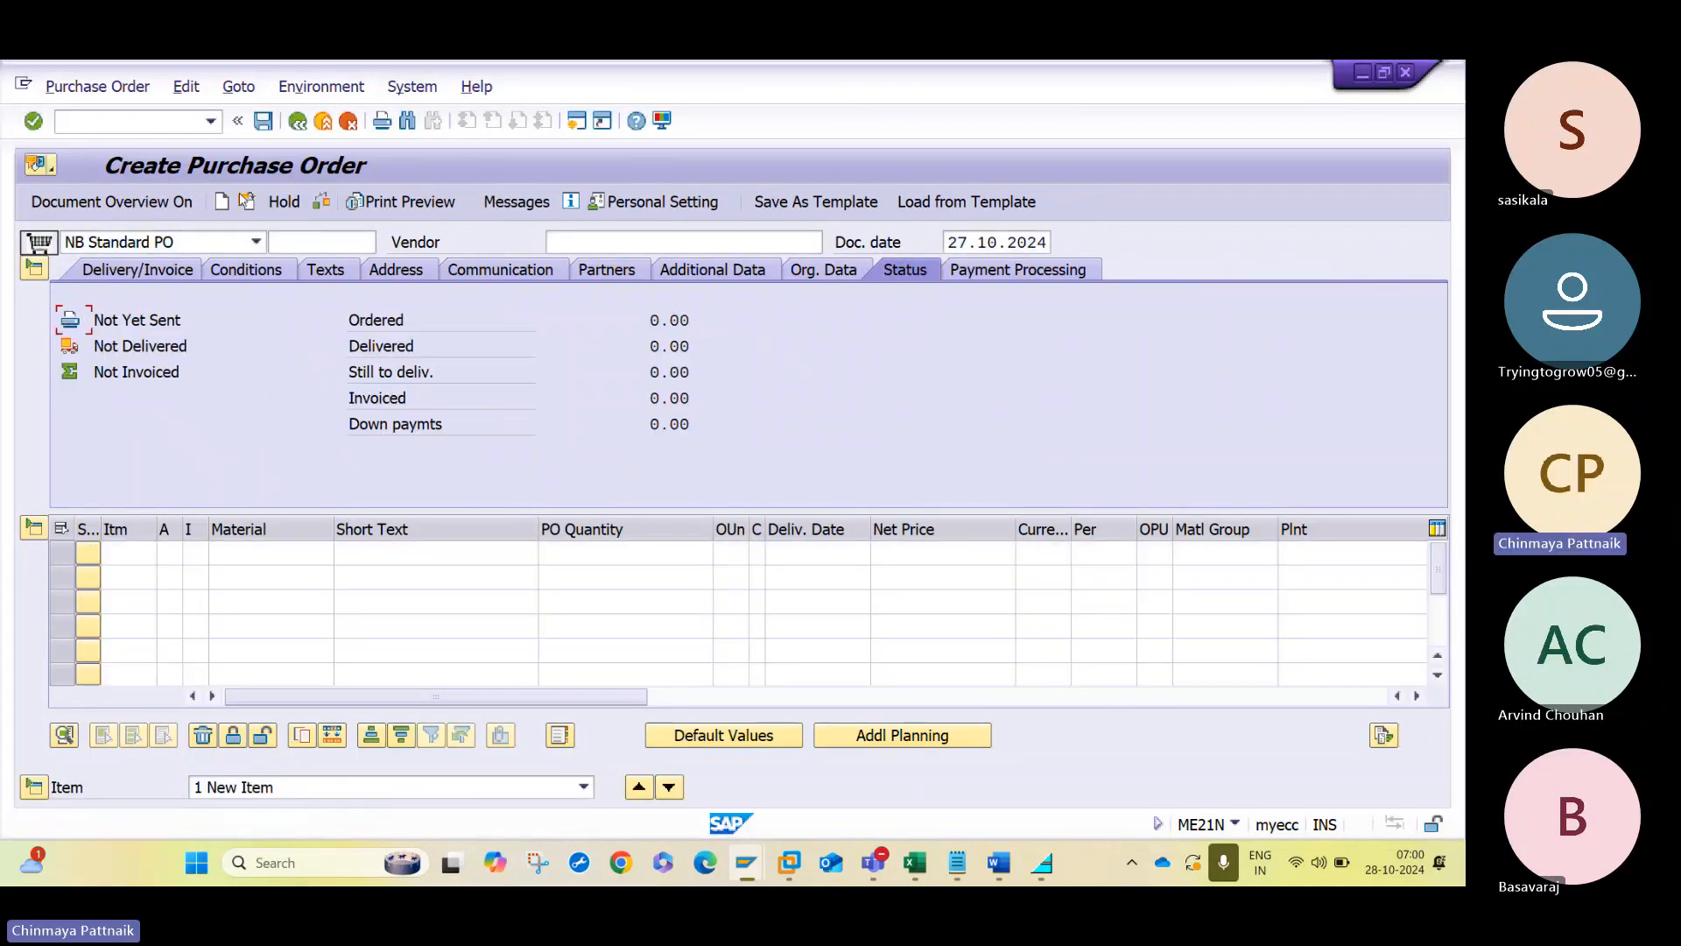
click(246, 204)
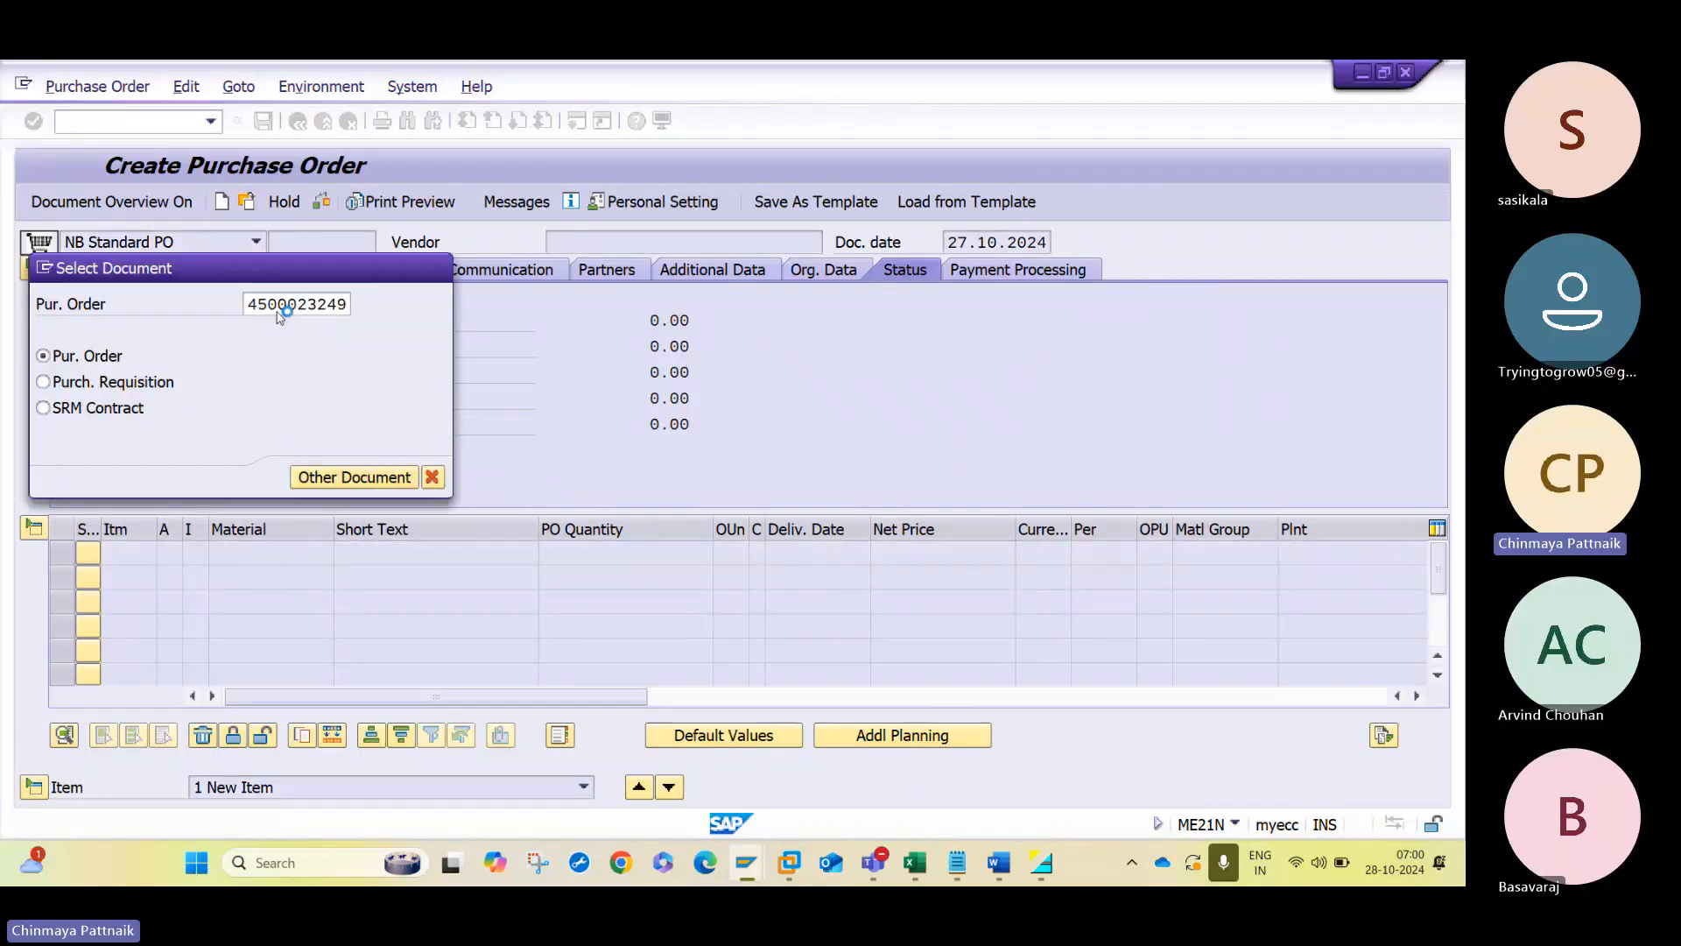
key(Return)
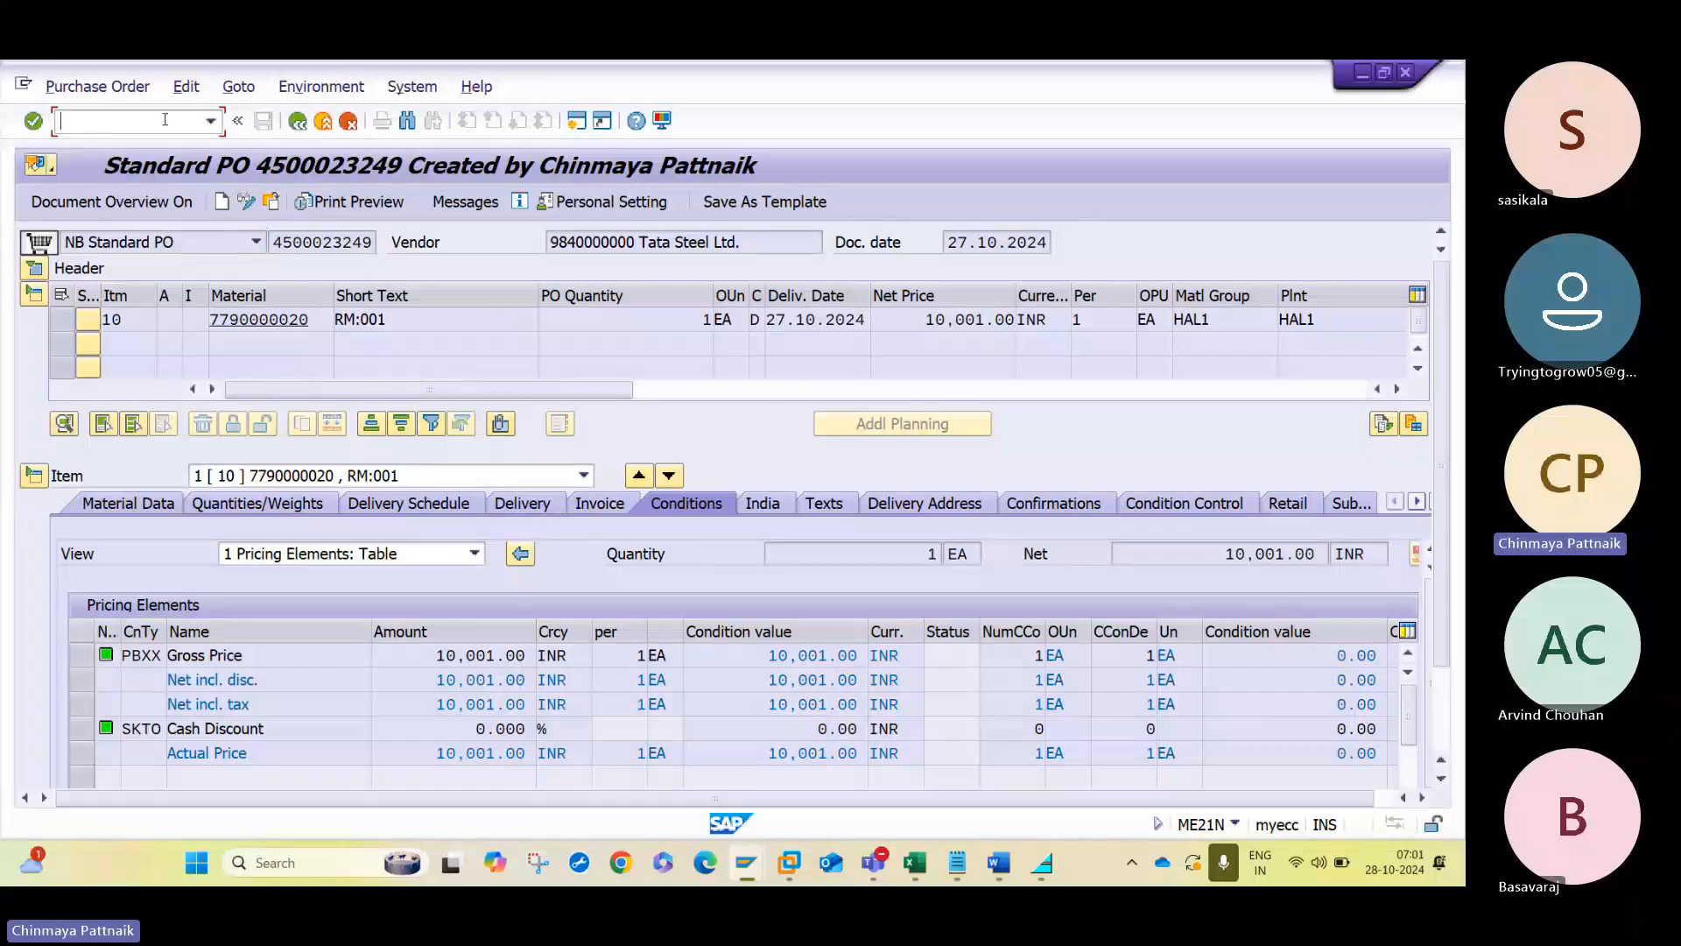
- Open the saved purchase order in transaction ME29N and set the release for code 30 (L3) in its release strategy
text(/NME29N)
key(Return)
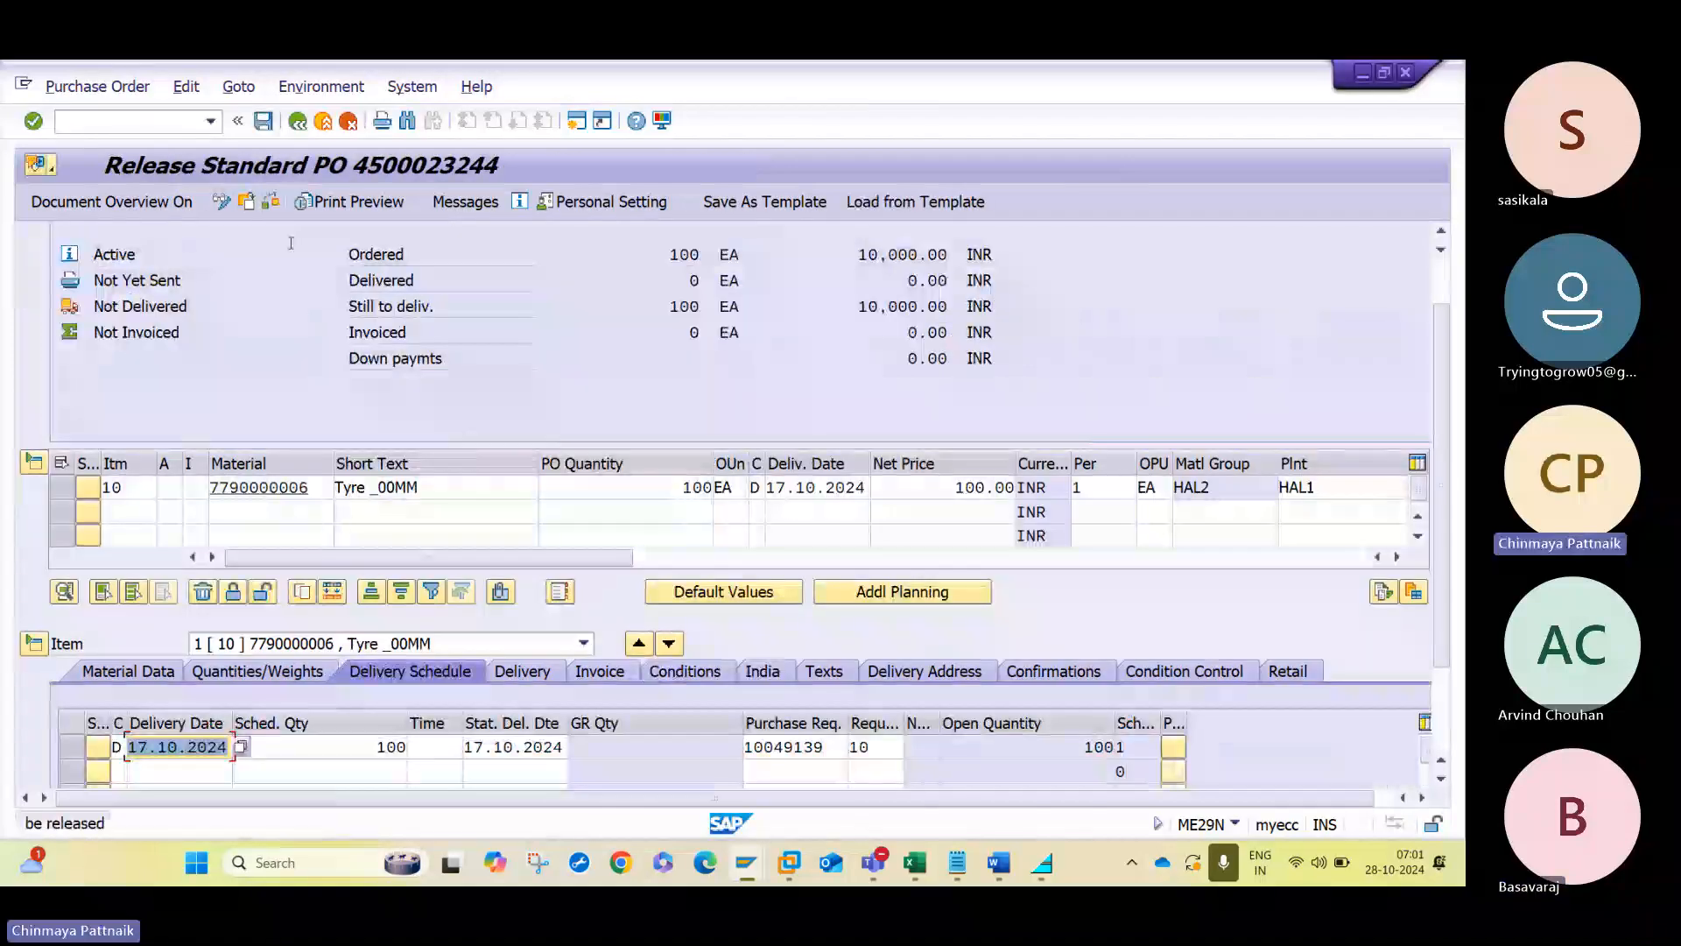
click(246, 201)
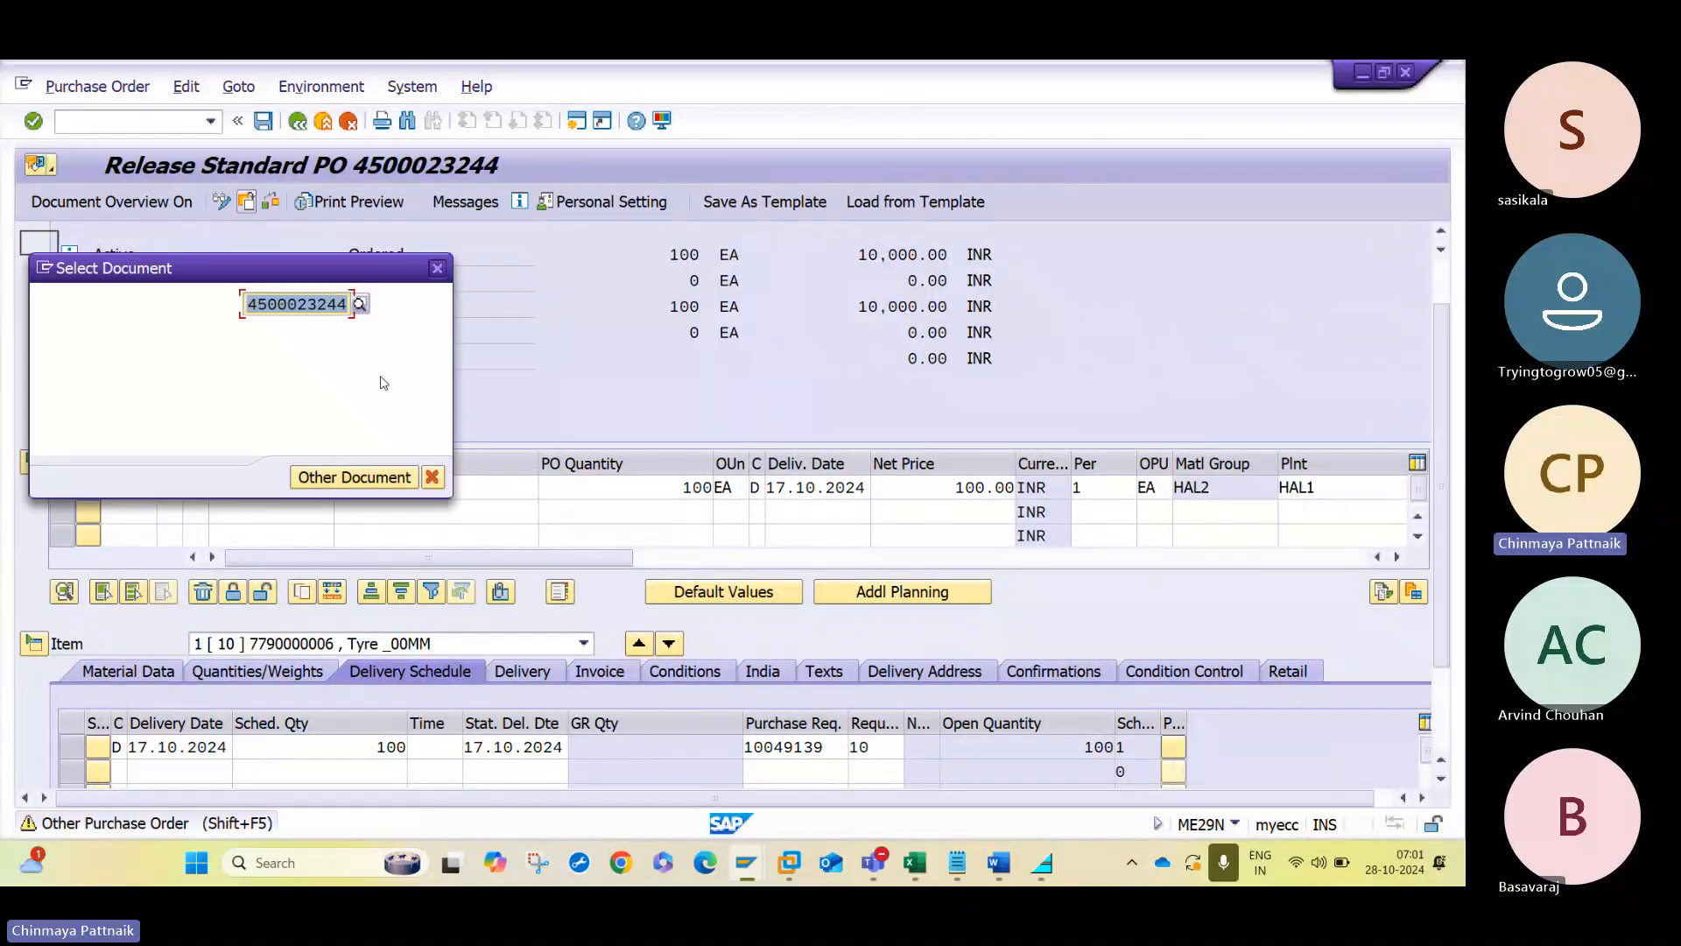
key(Return)
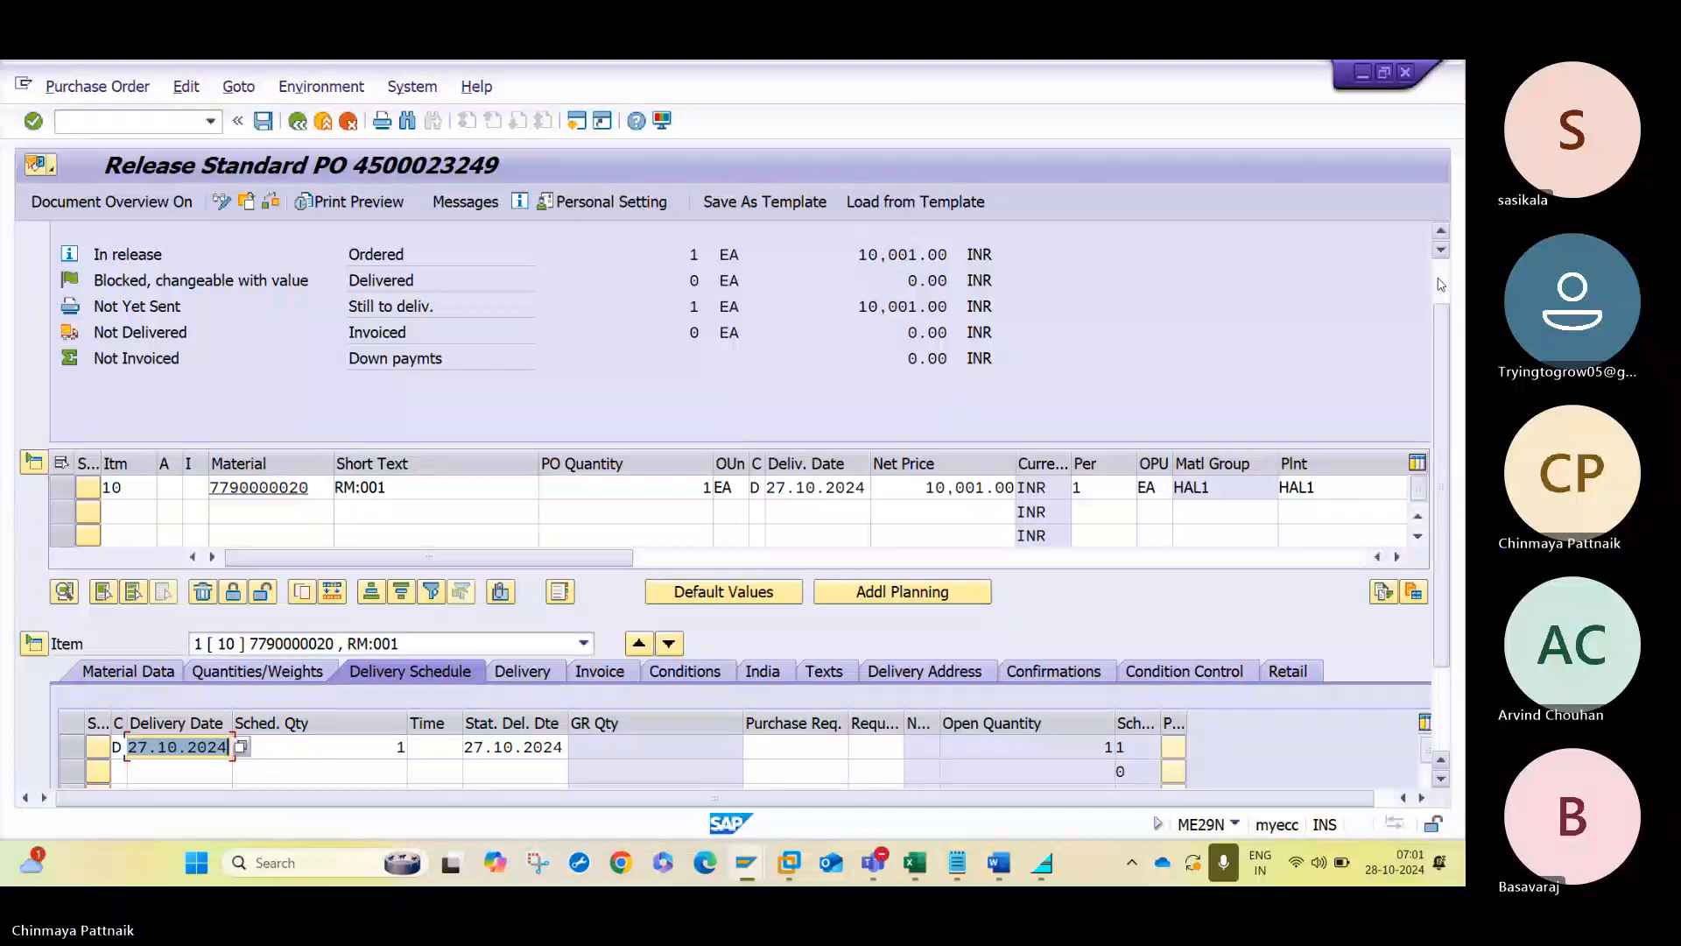
scroll(1010, 277, up, 2)
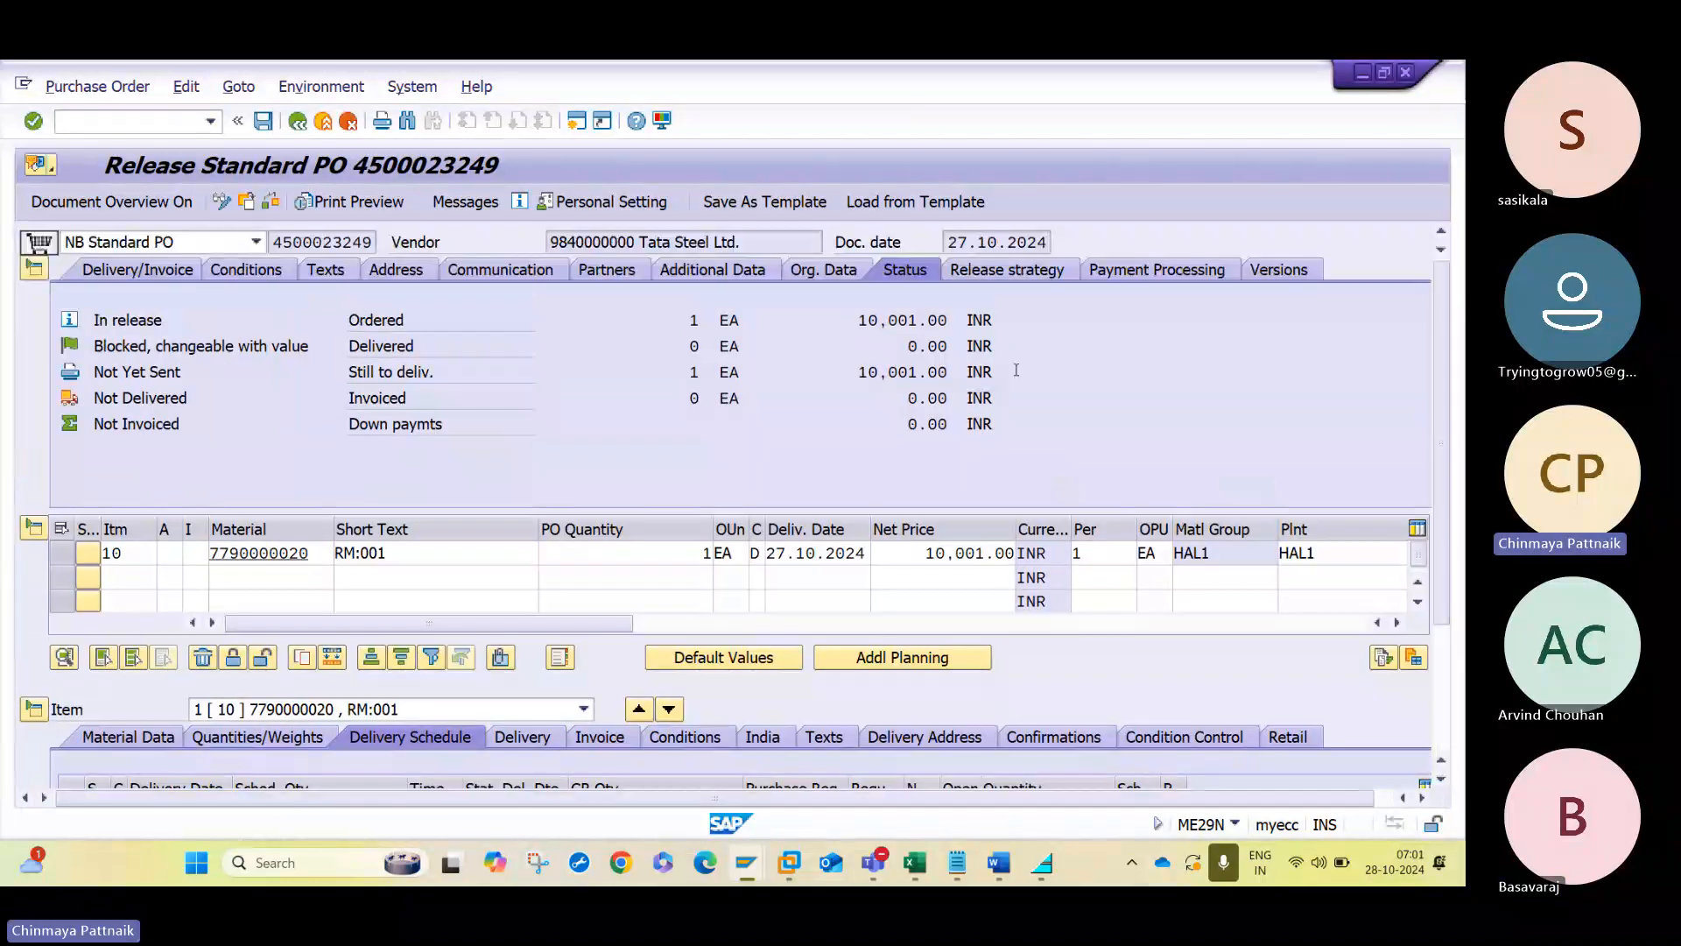
click(1007, 269)
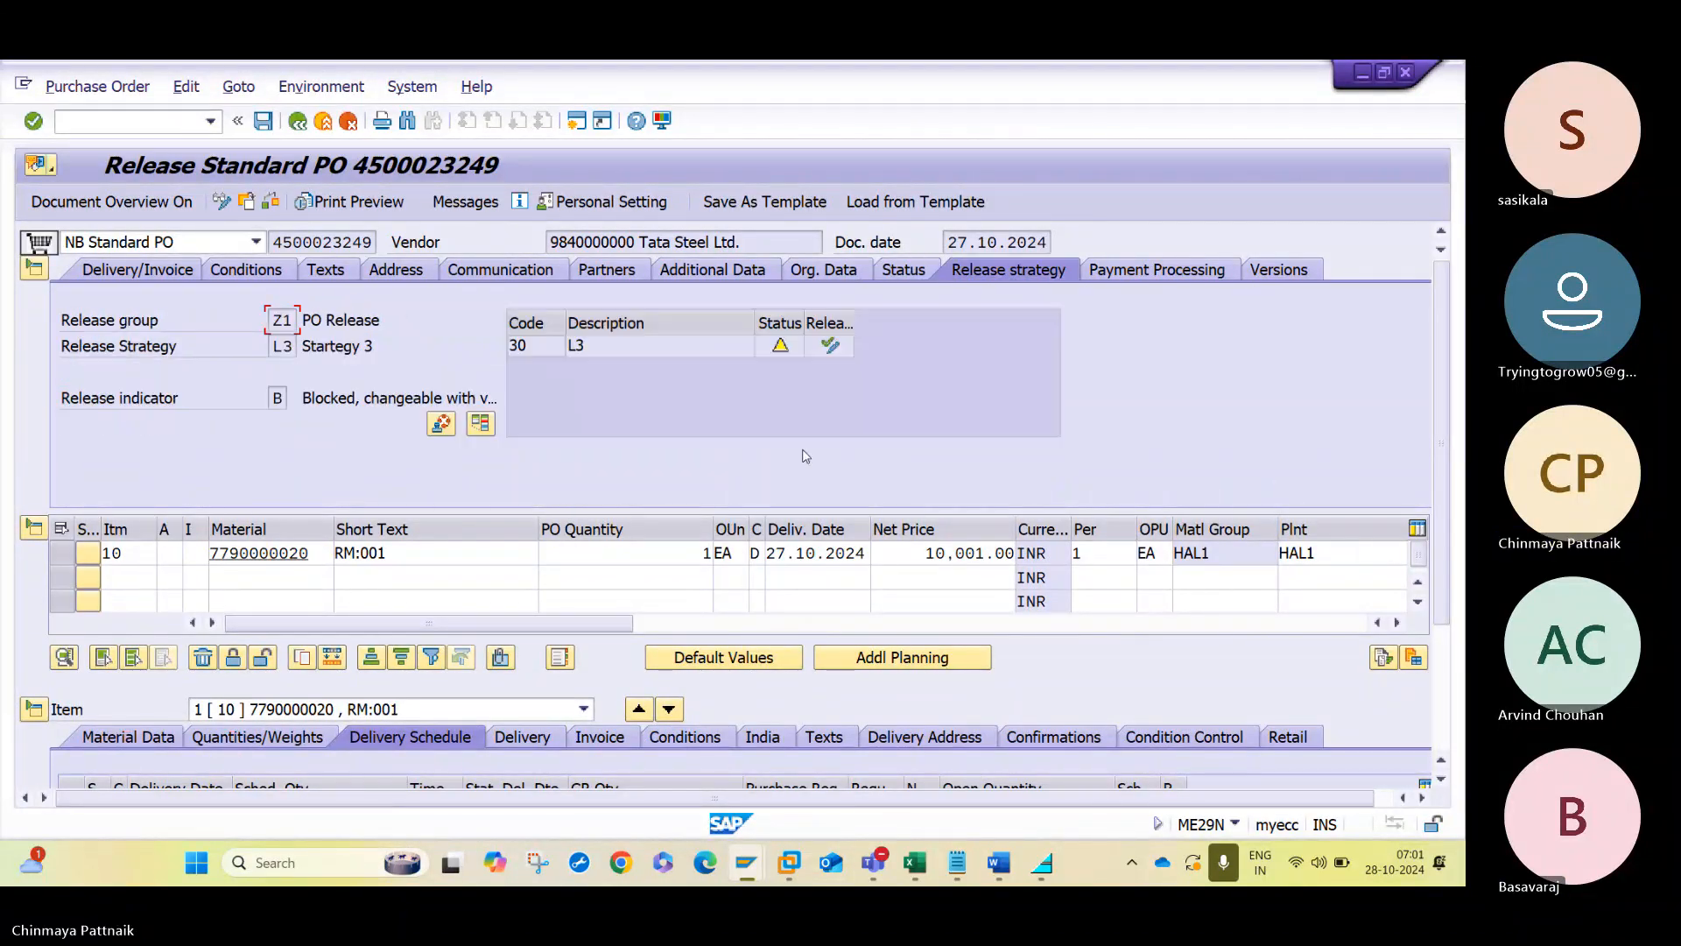
click(828, 357)
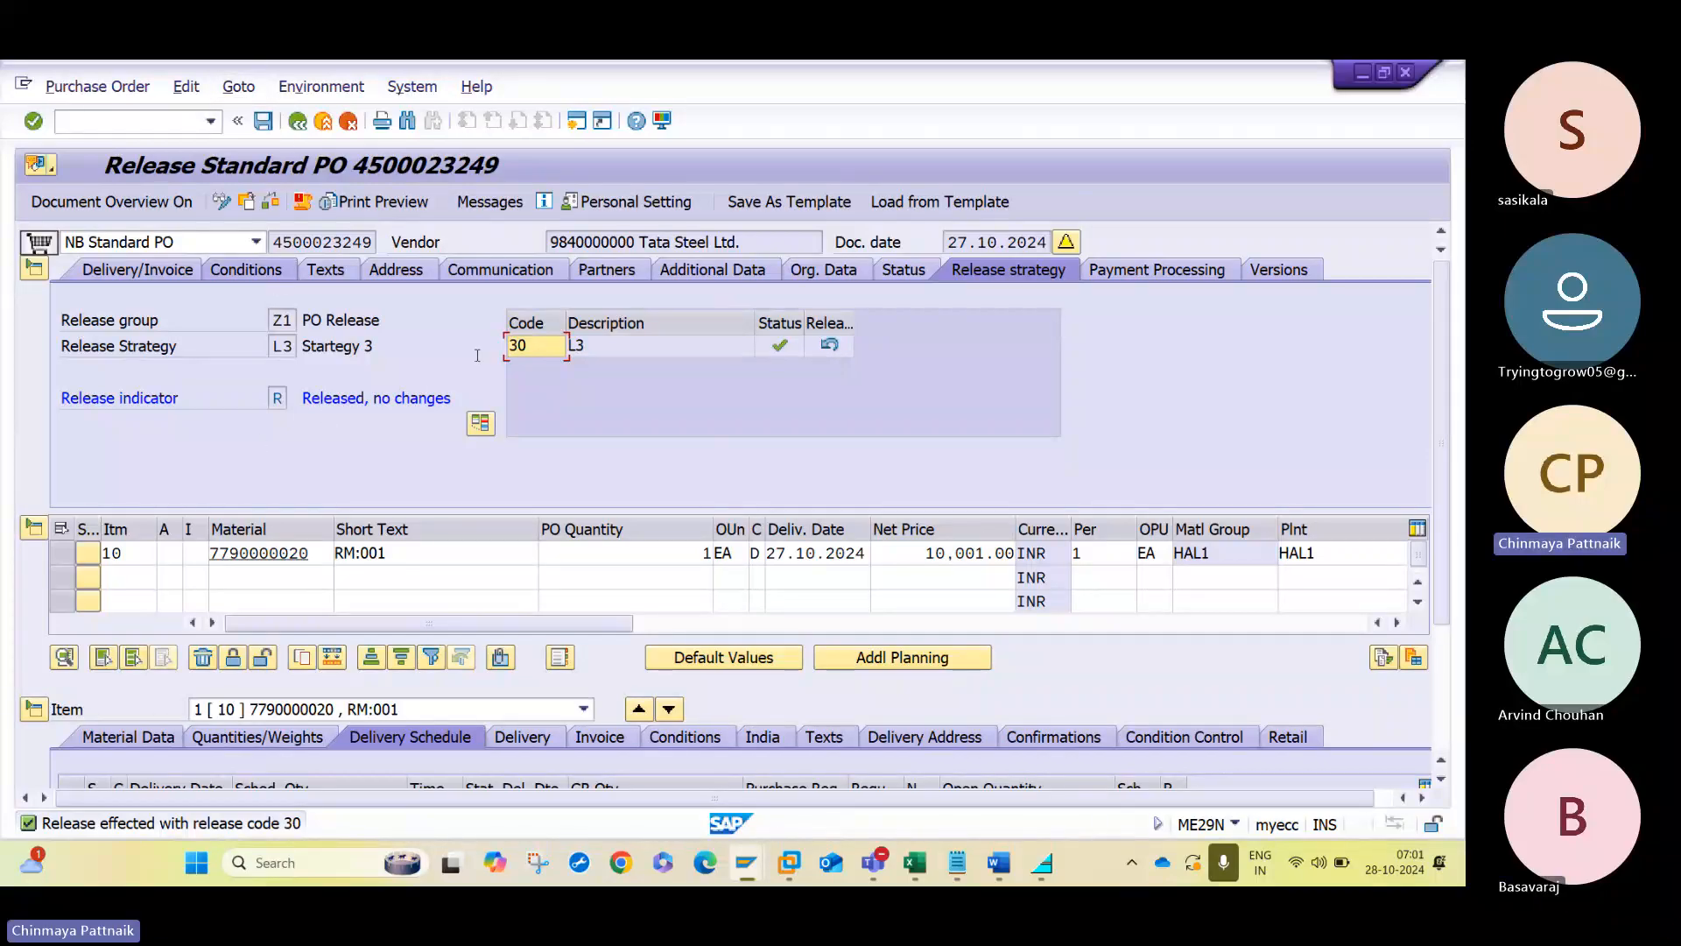
- Open transaction ME28 and try to list the saved purchase order for approval with release code L3
click(72, 119)
text(/NME28)
key(Return)
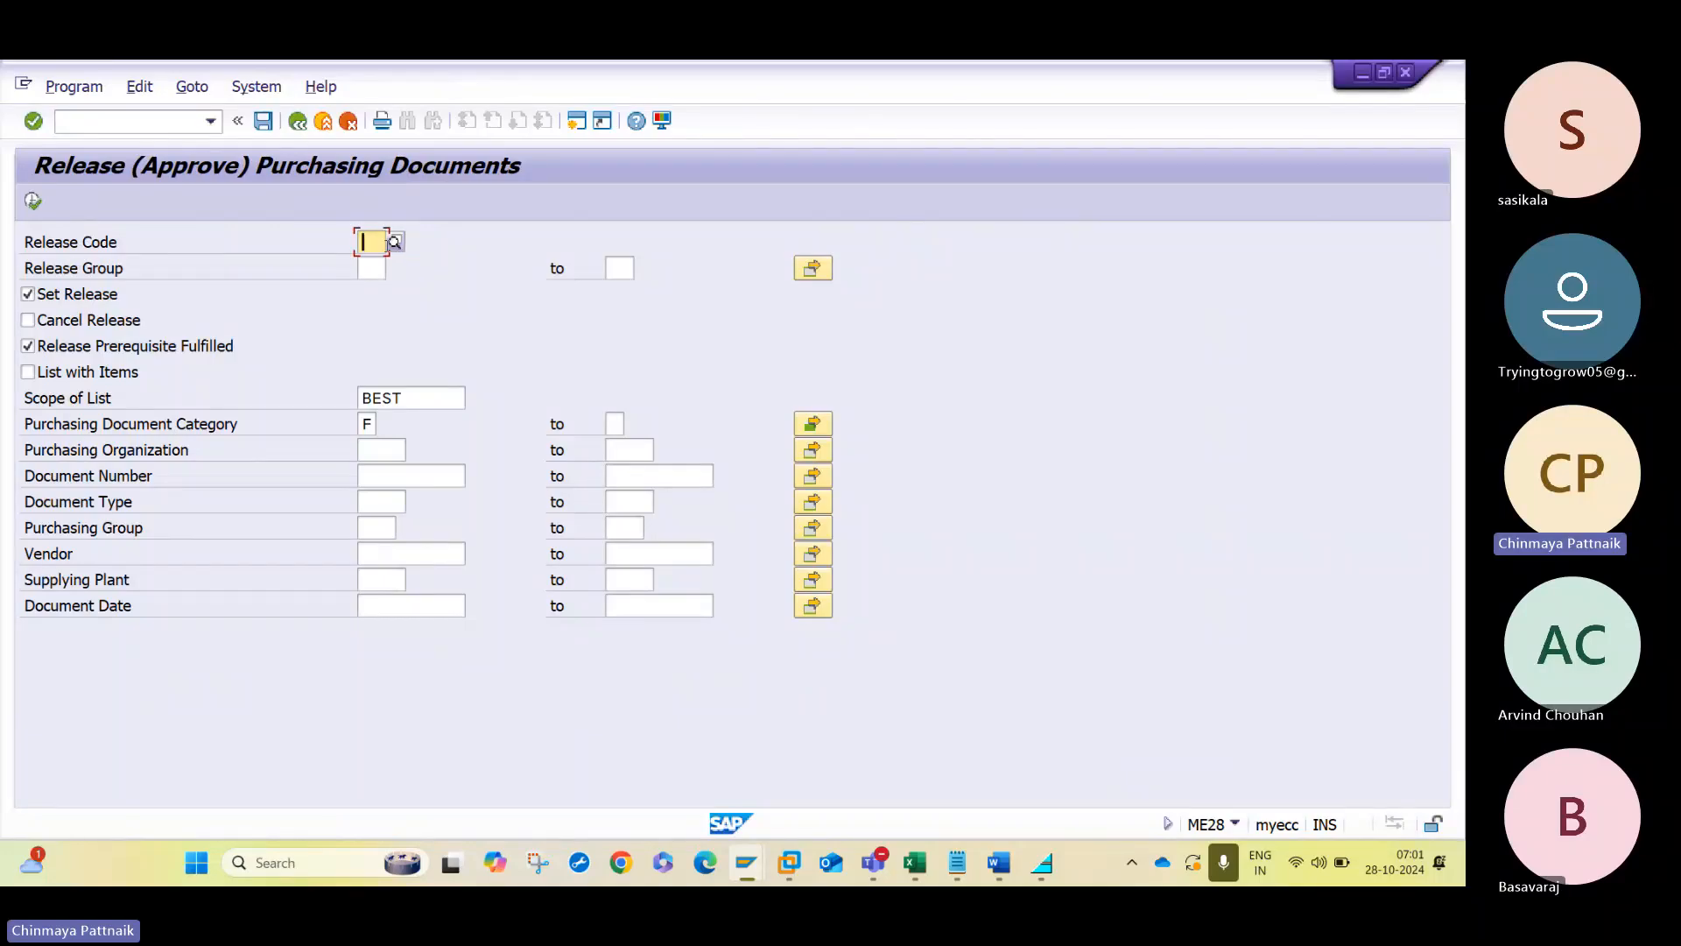
text(L3)
key(Tab)
click(409, 480)
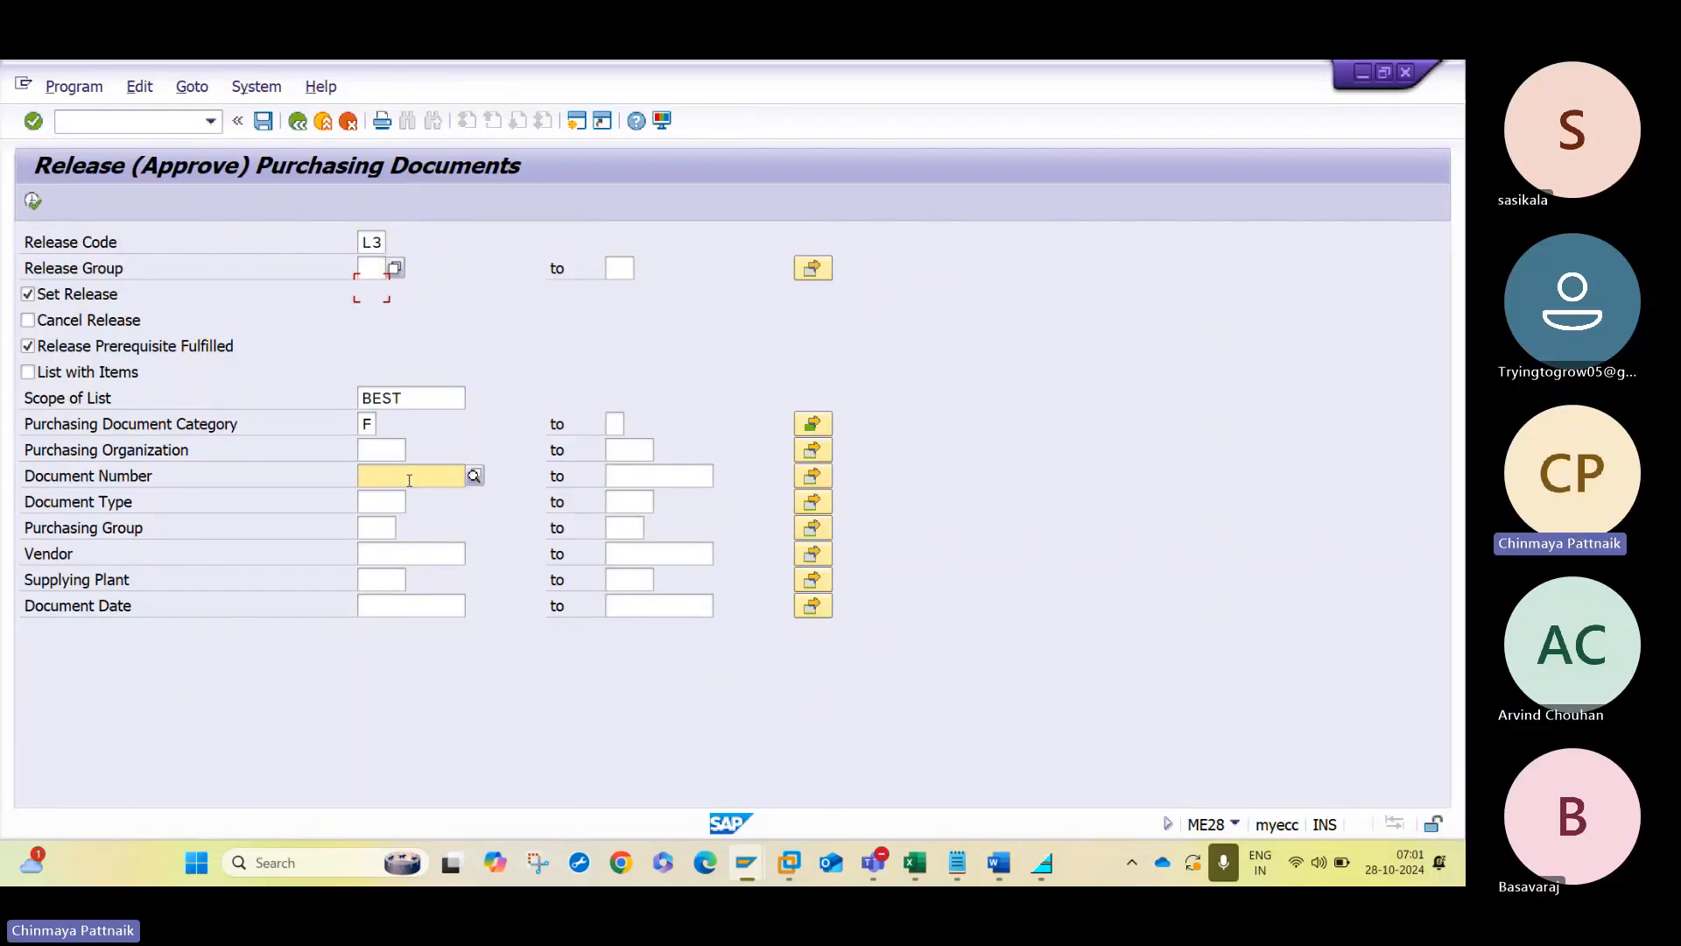
key(ctrl+v)
click(32, 201)
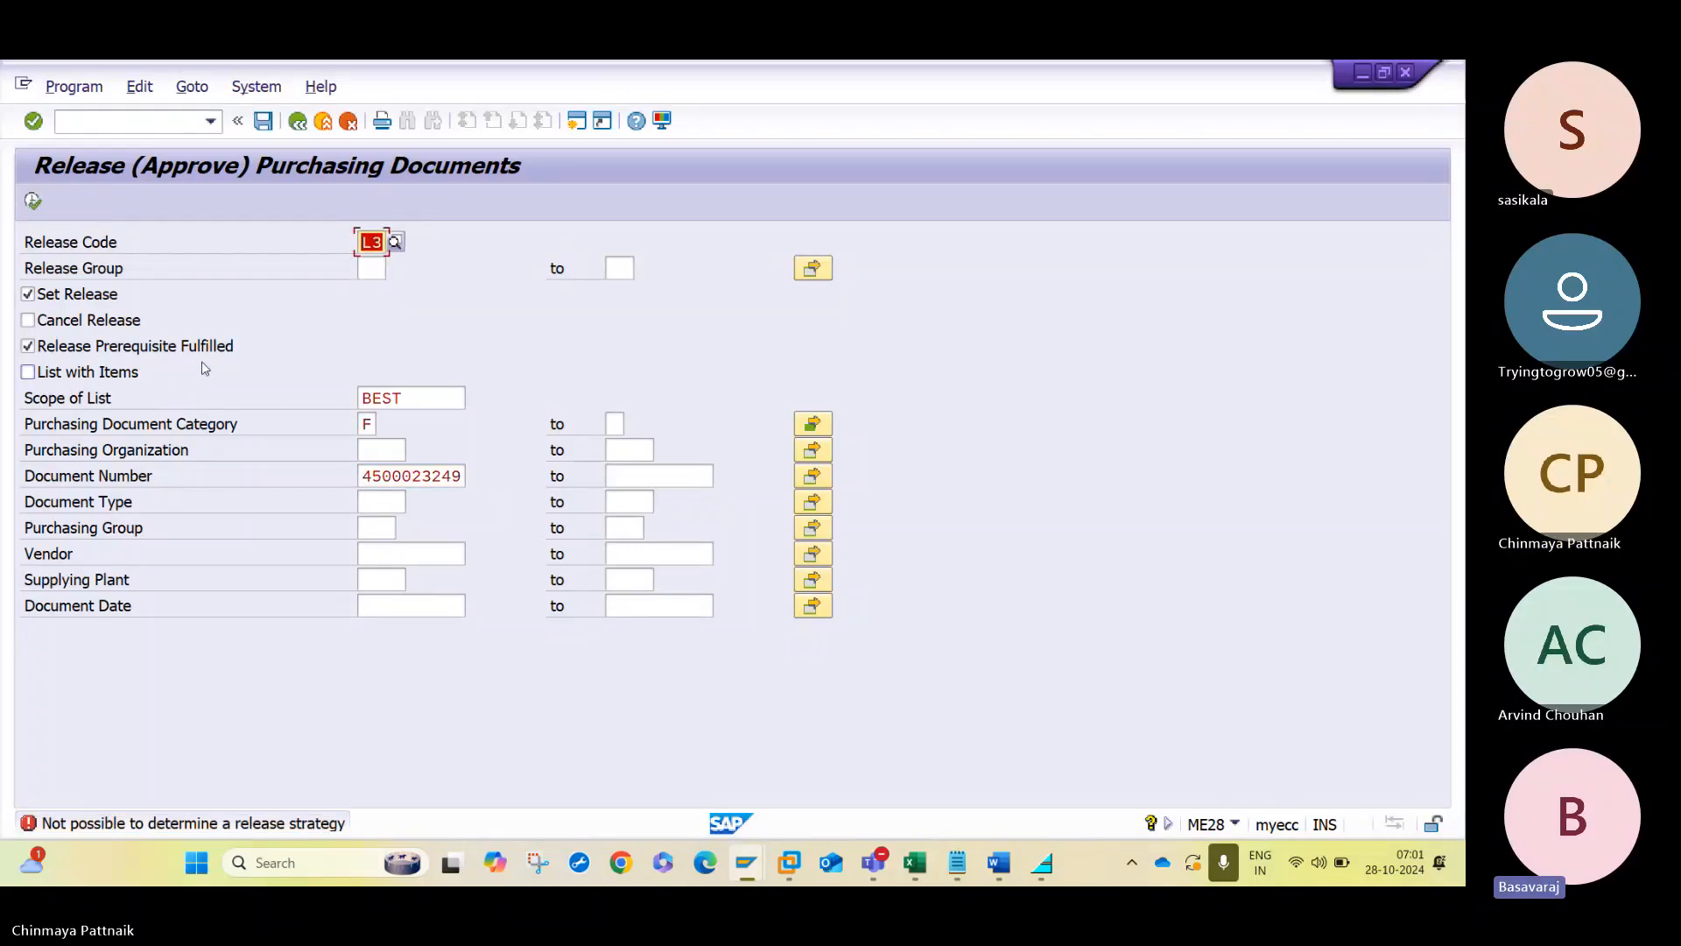
- Change the release code to 30, list the purchase order, release it and save the release
text(30)
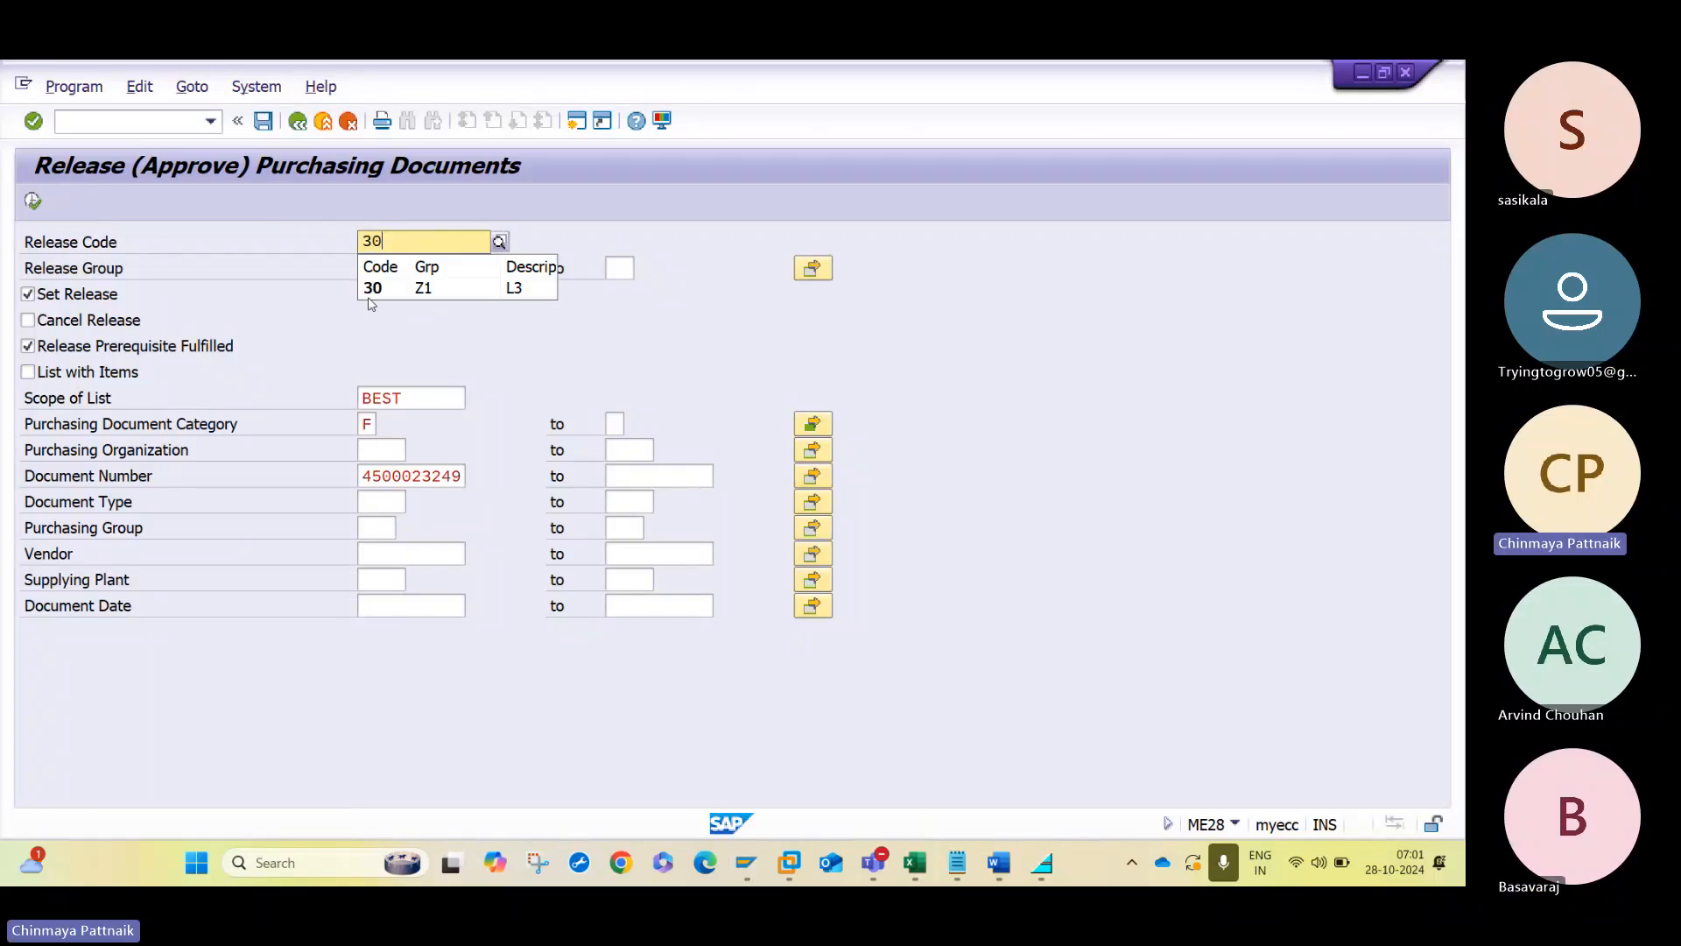
click(369, 291)
click(33, 203)
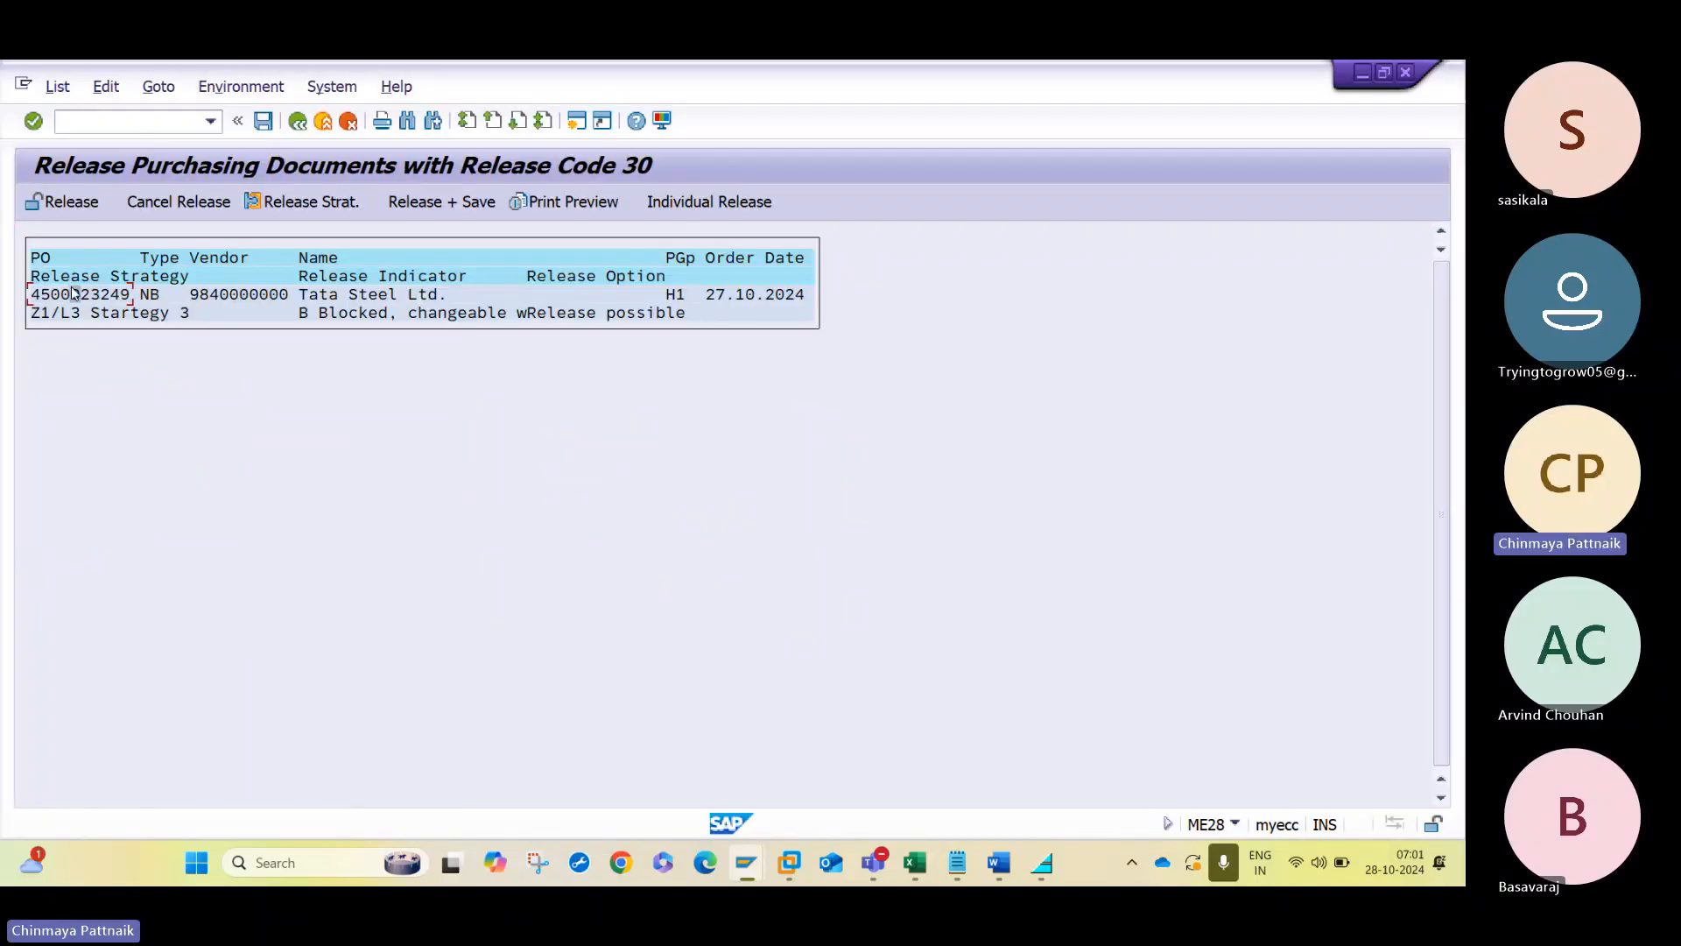
click(72, 204)
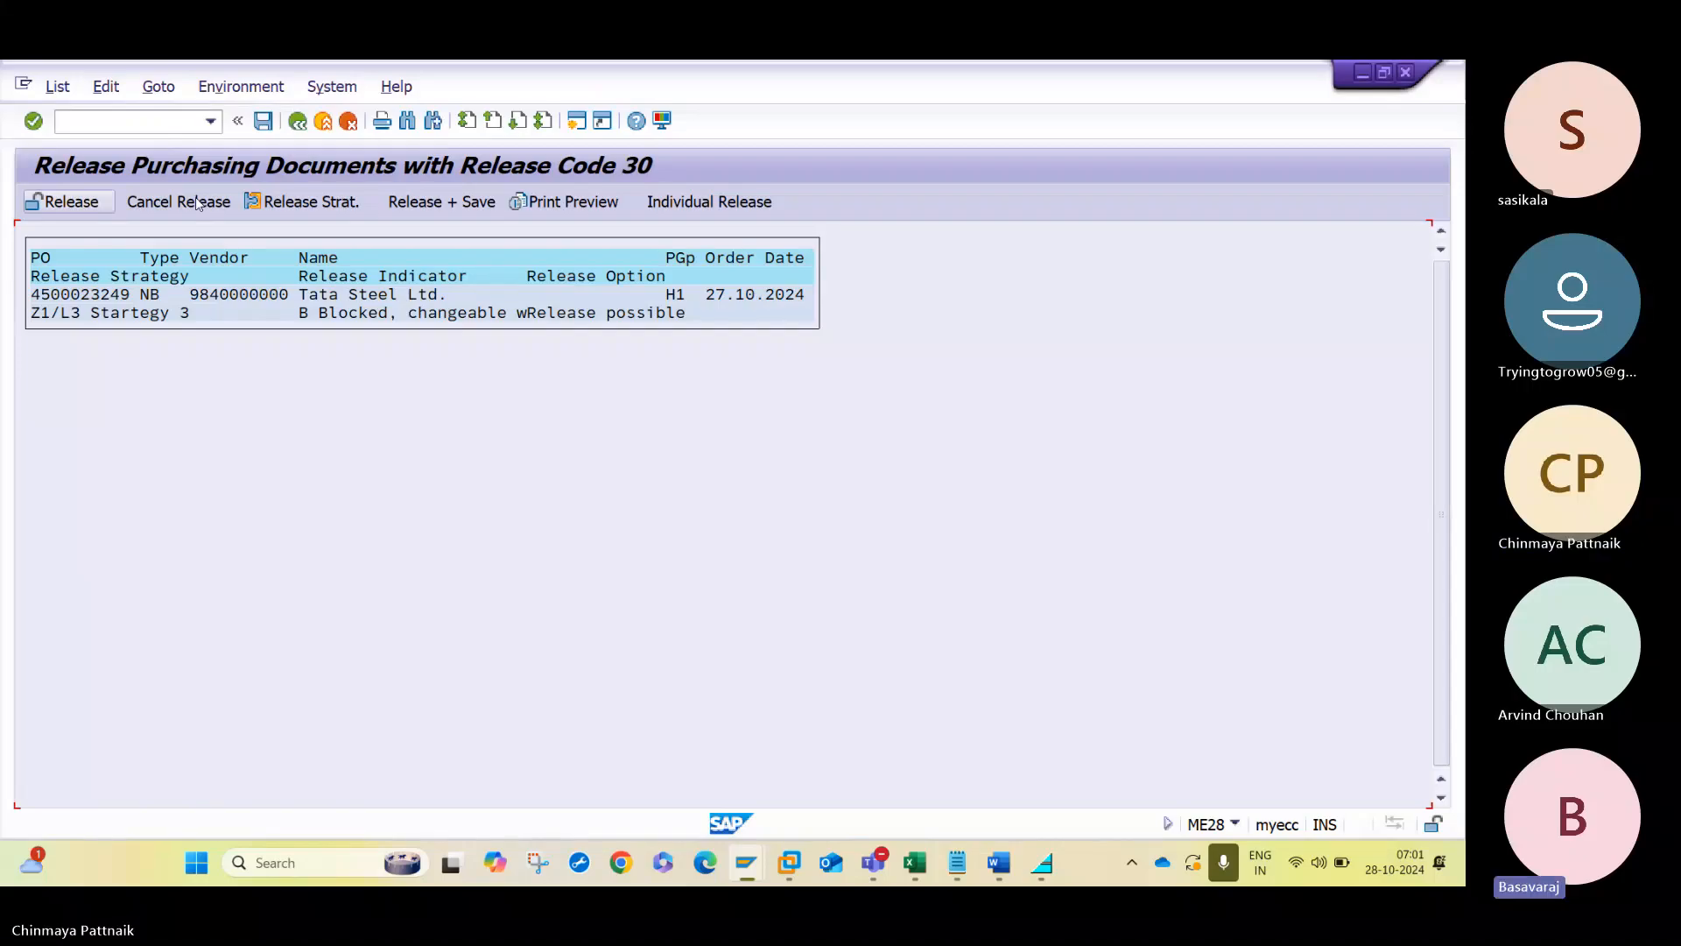
click(263, 122)
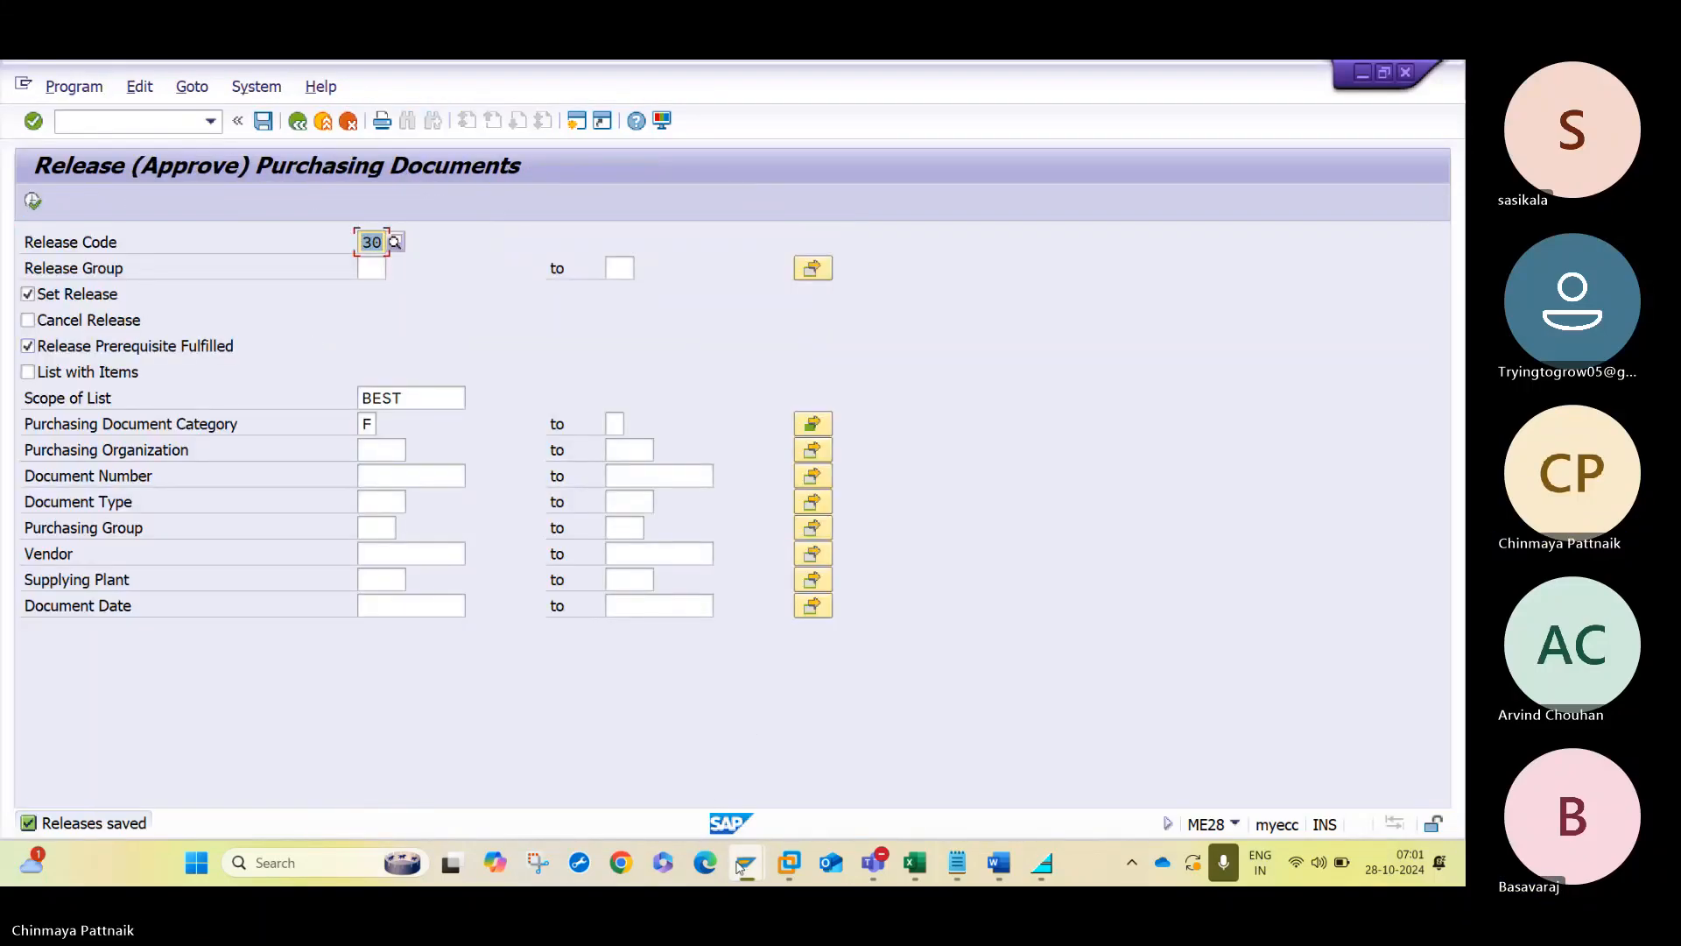
- Display the released purchase order in transaction ME23N and show the release strategy in its header
mouse_move(746, 862)
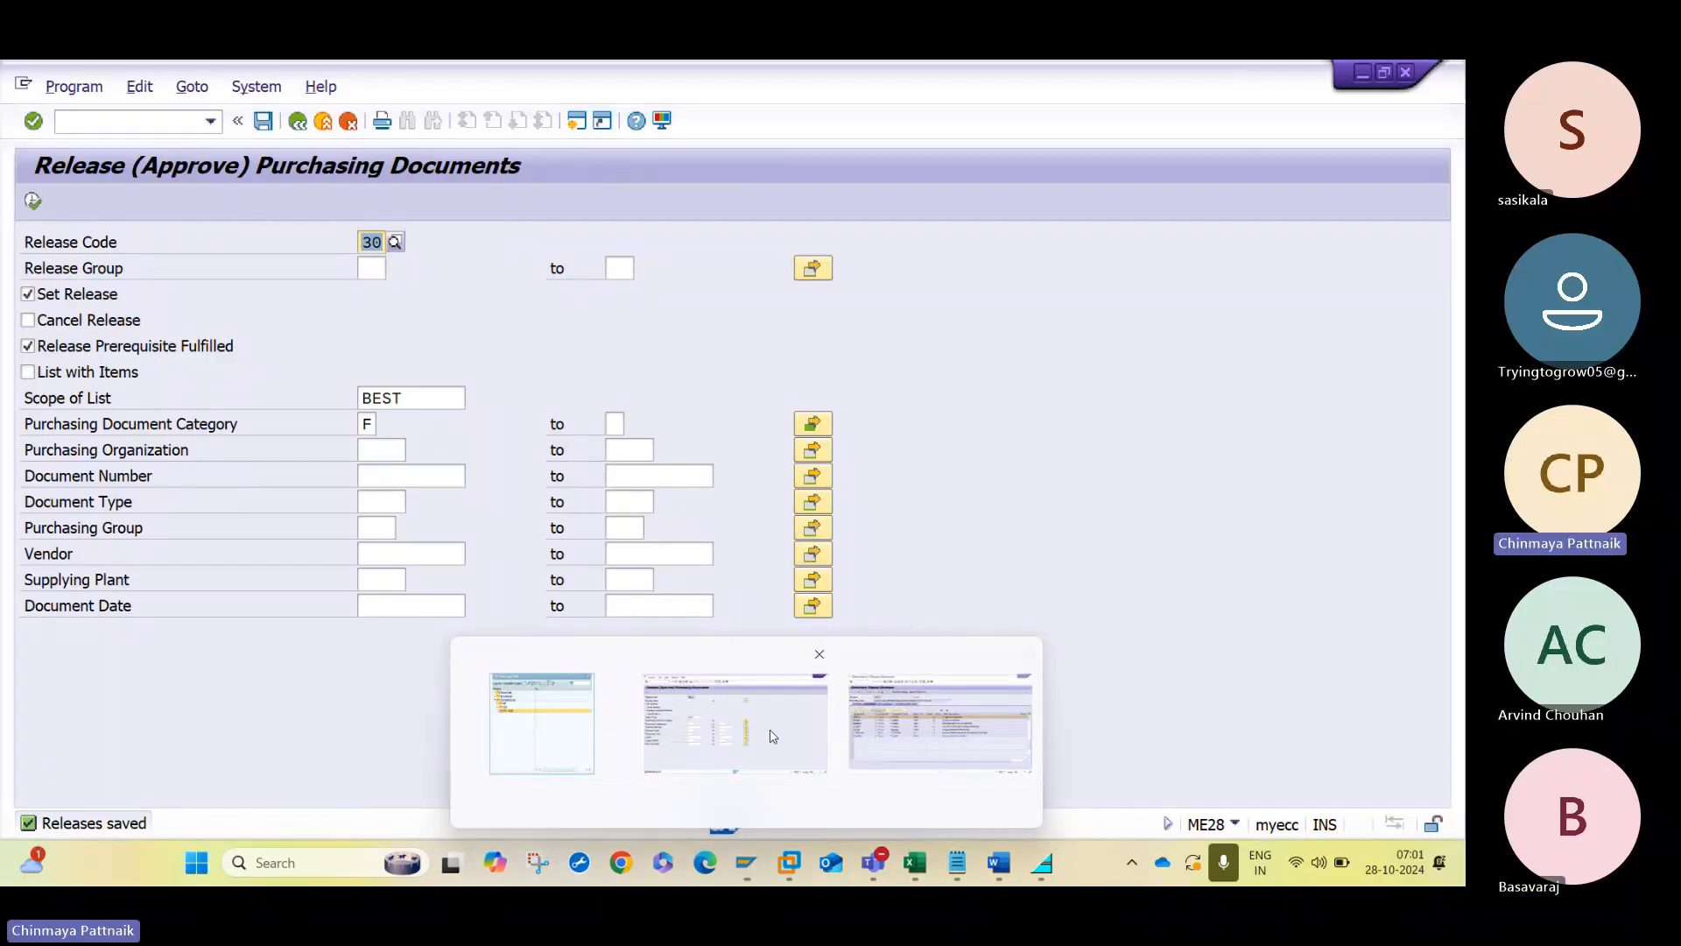
click(90, 128)
text(/nme29n)
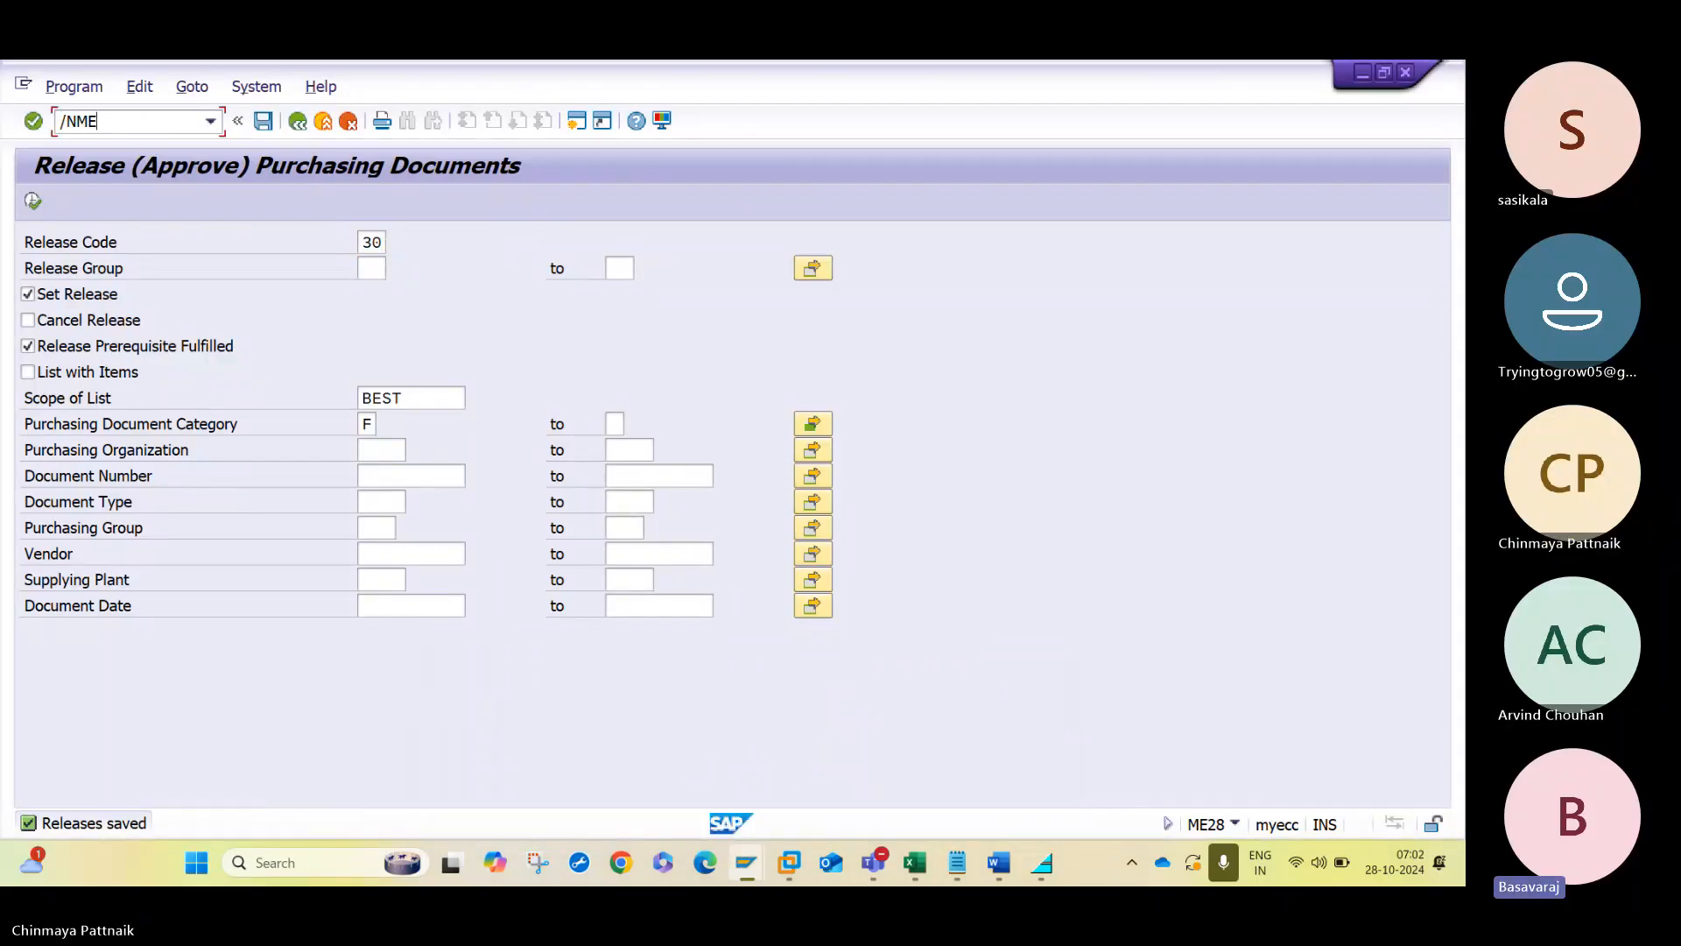
key(Return)
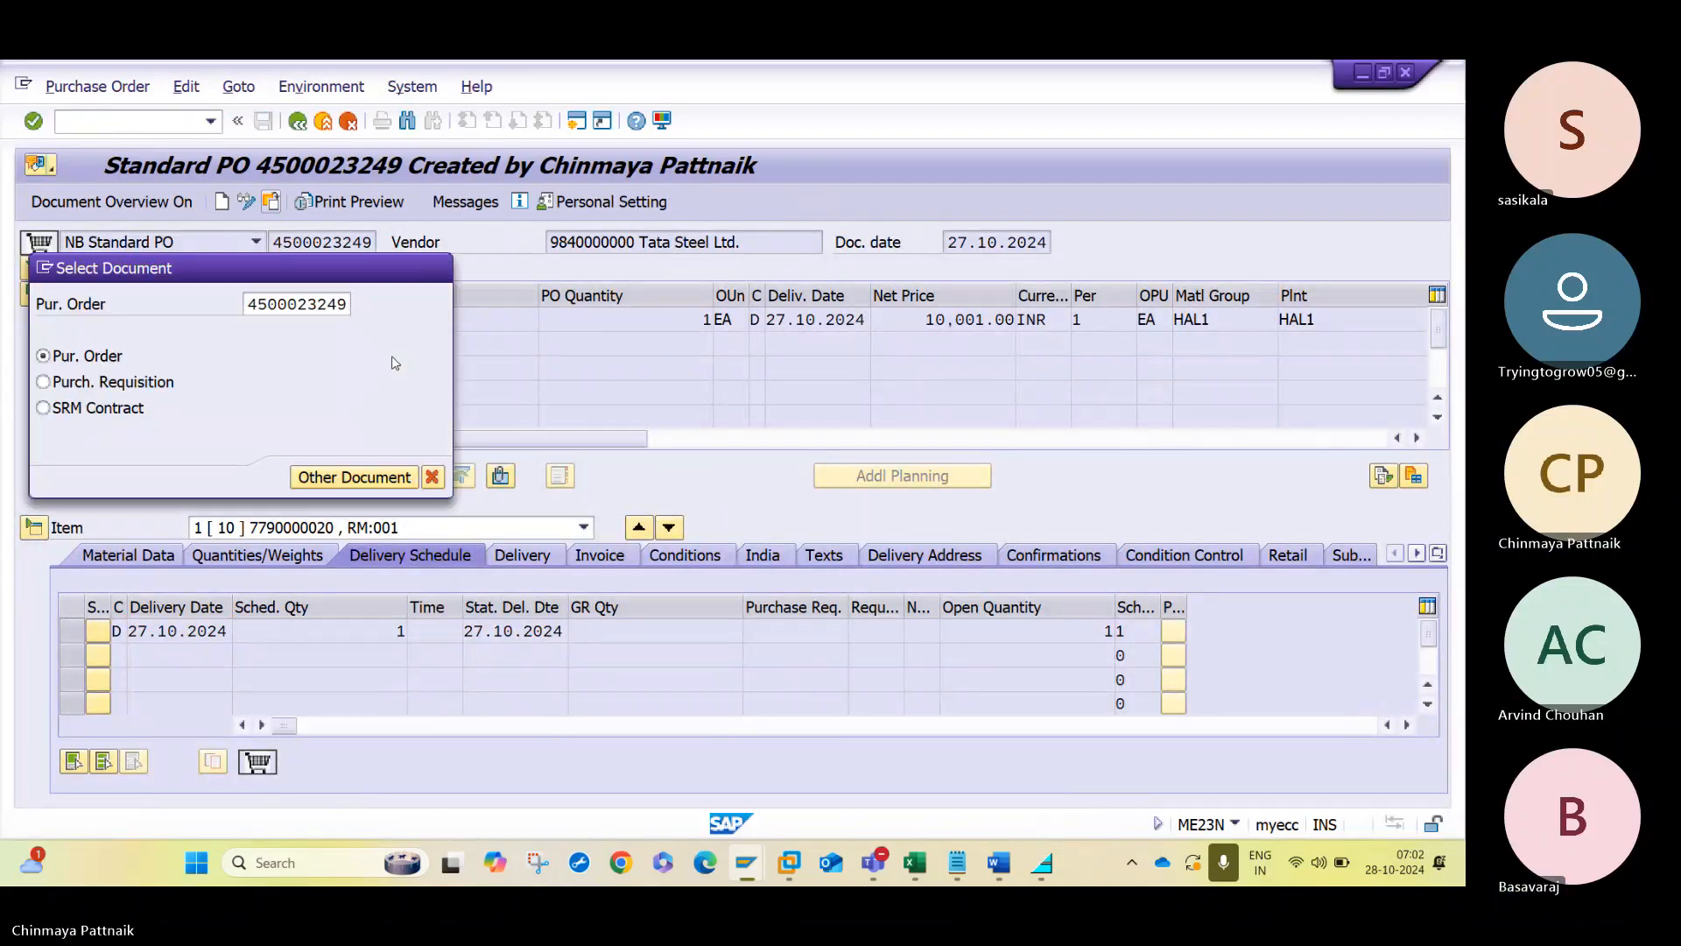
key(Return)
click(33, 270)
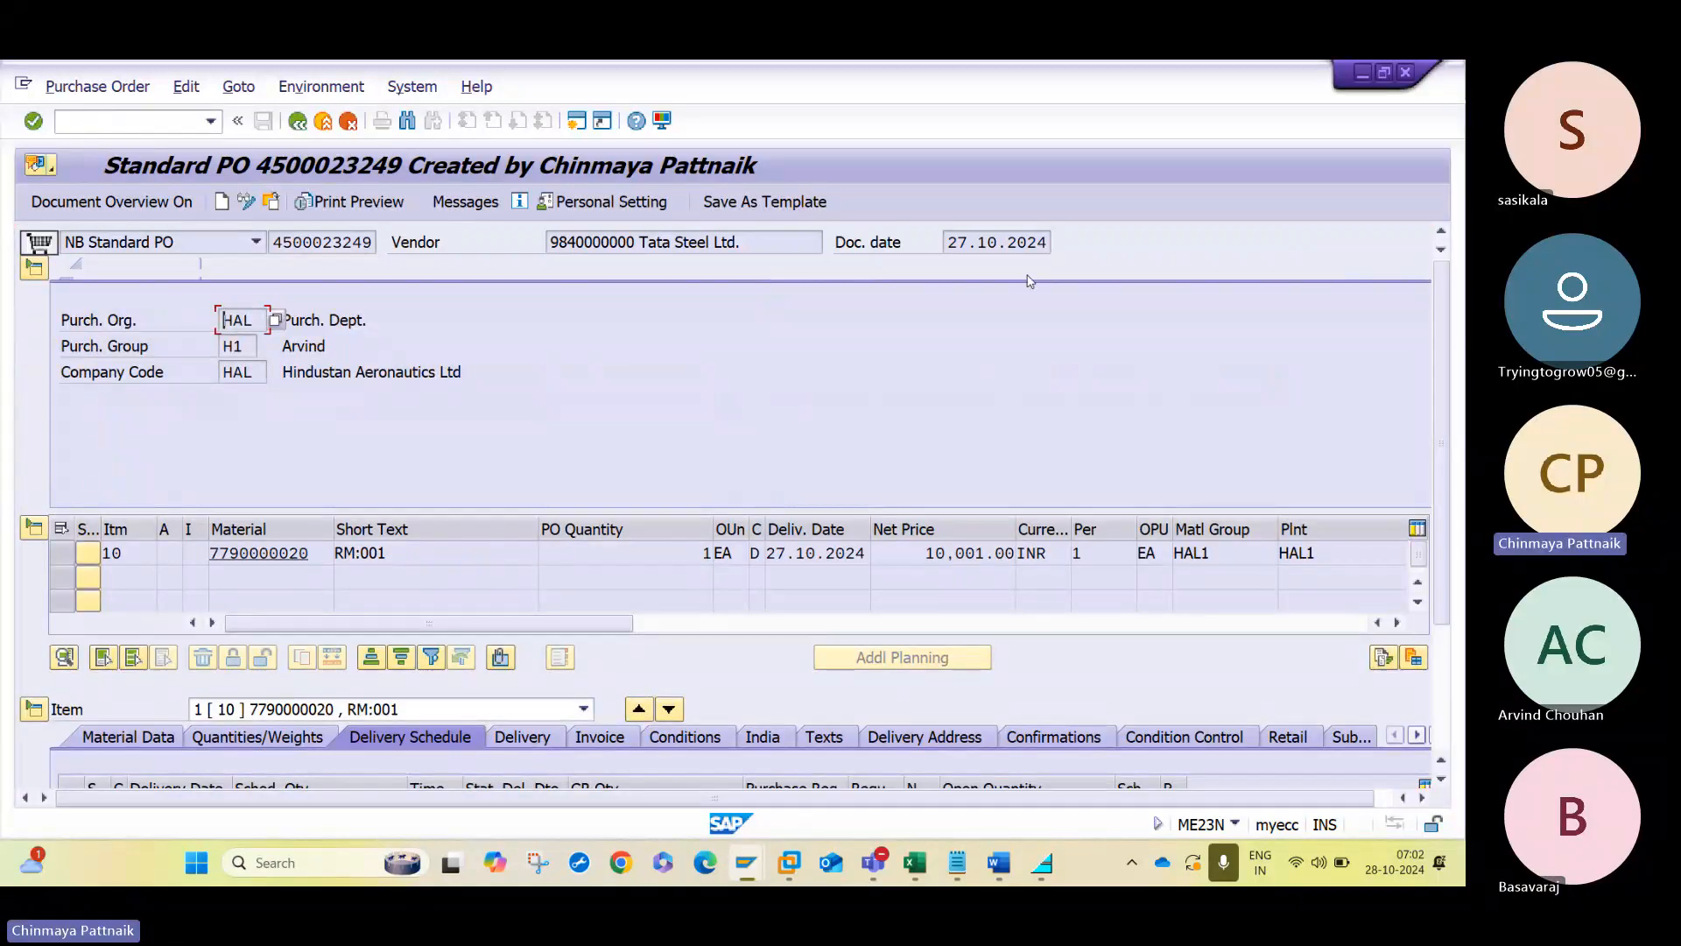
click(1023, 271)
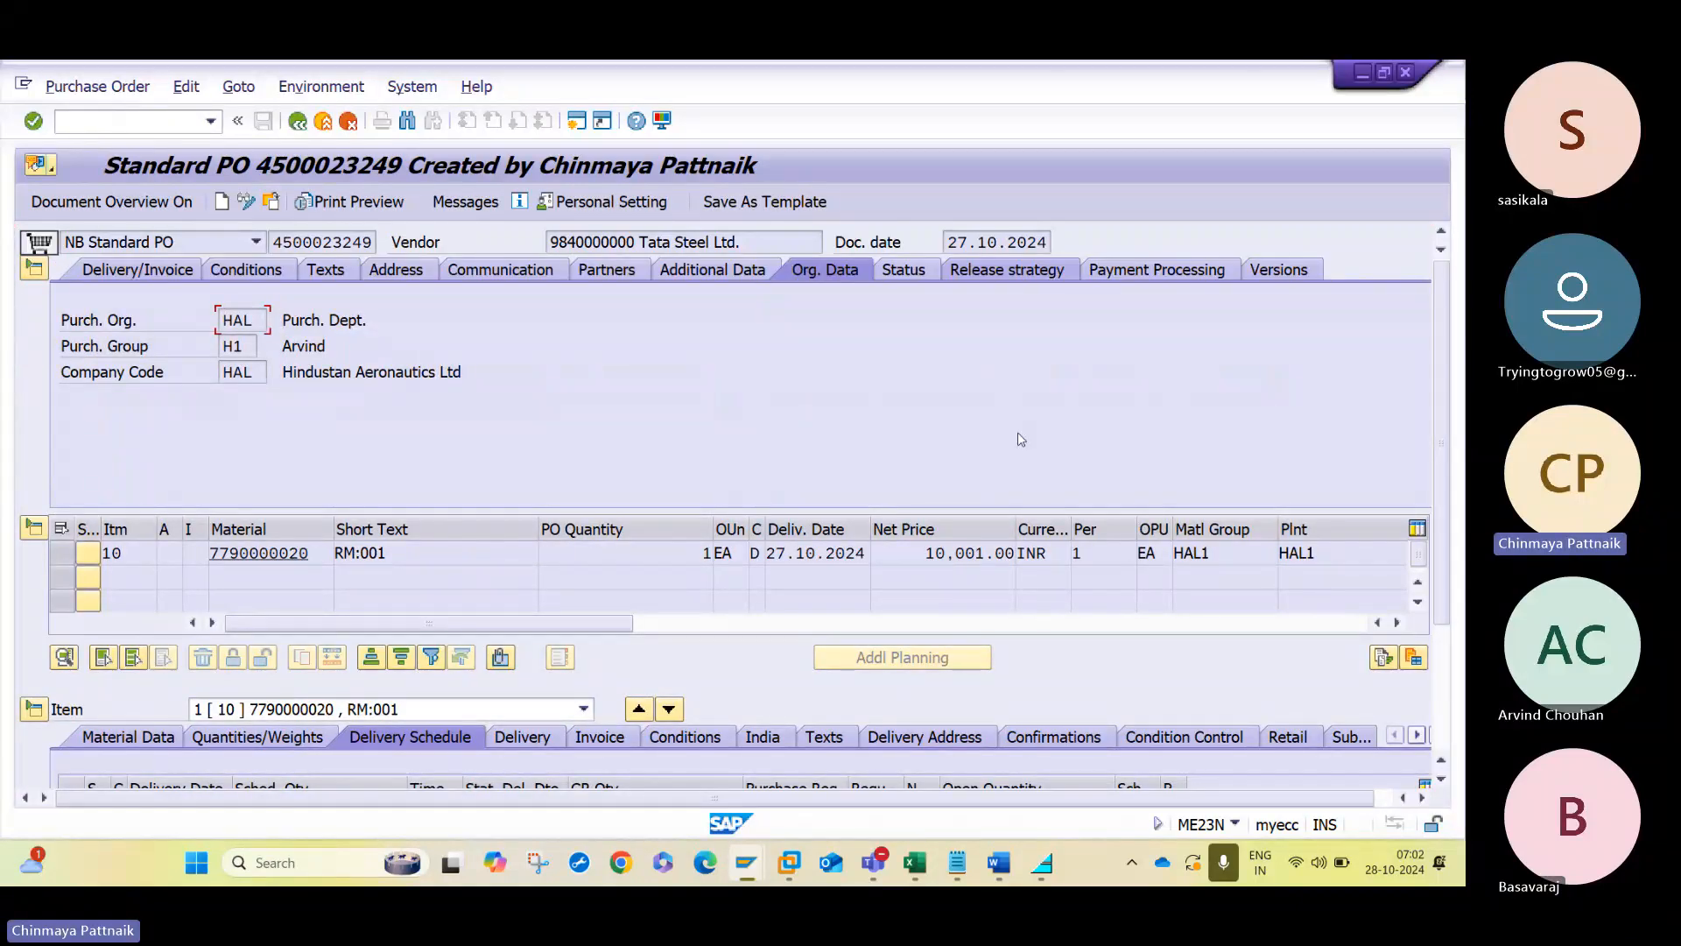